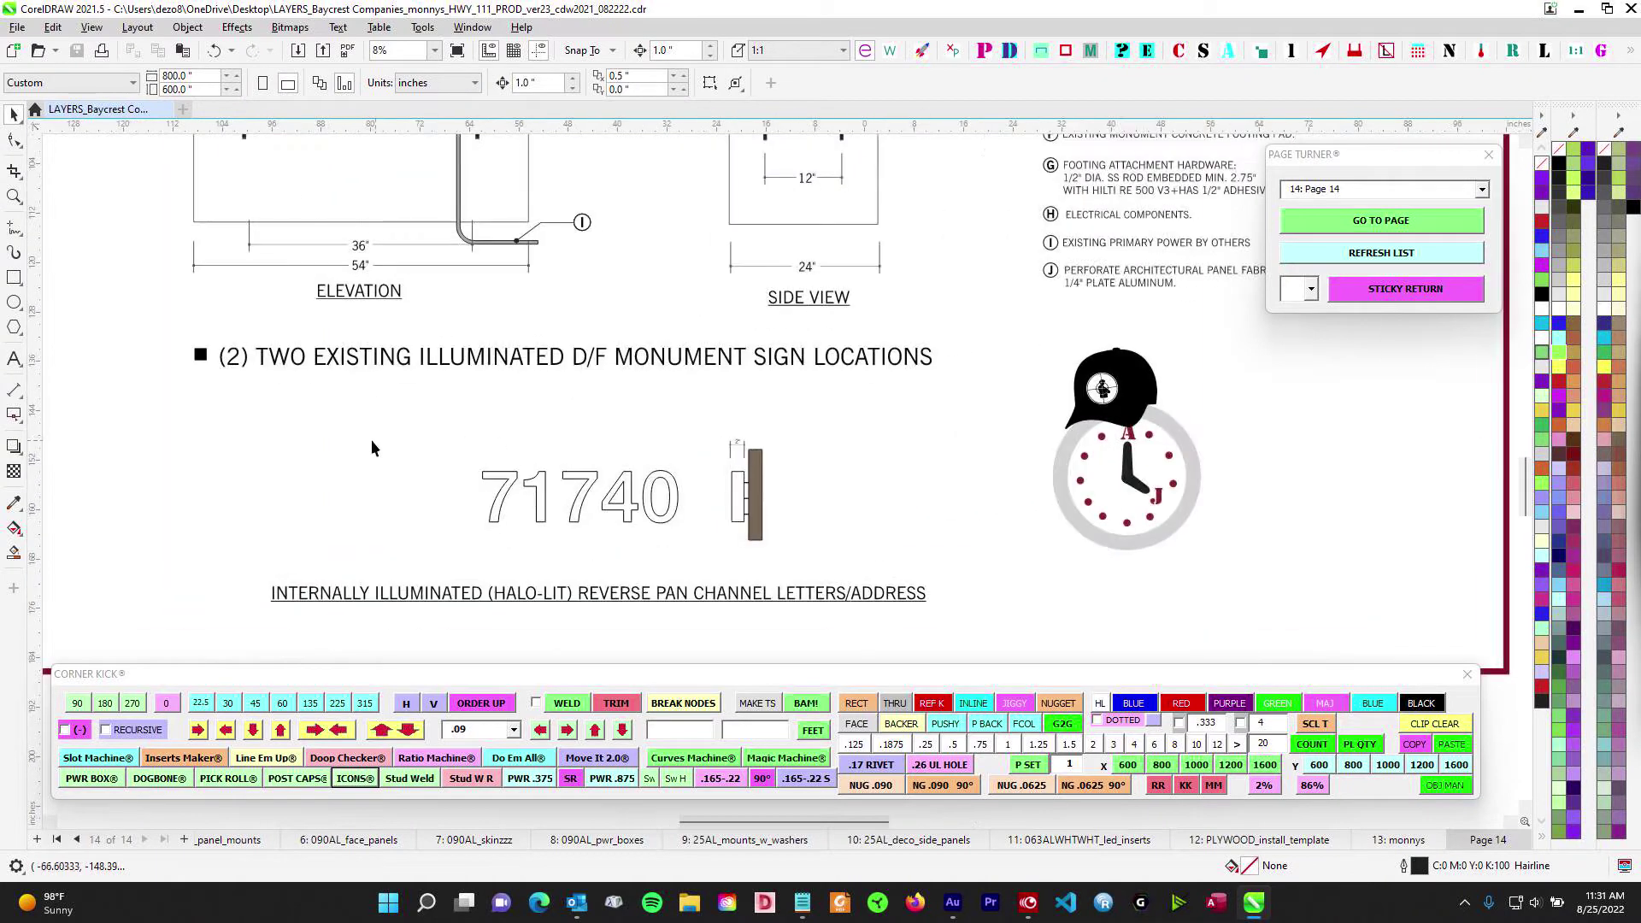
# Review the monument sign elevation, side view, legend and 71740 address letter drawings on Page 14
pyautogui.moveTo(996, 541); pyautogui.dragTo(996, 542)
pyautogui.scroll(-2, 990, 410)
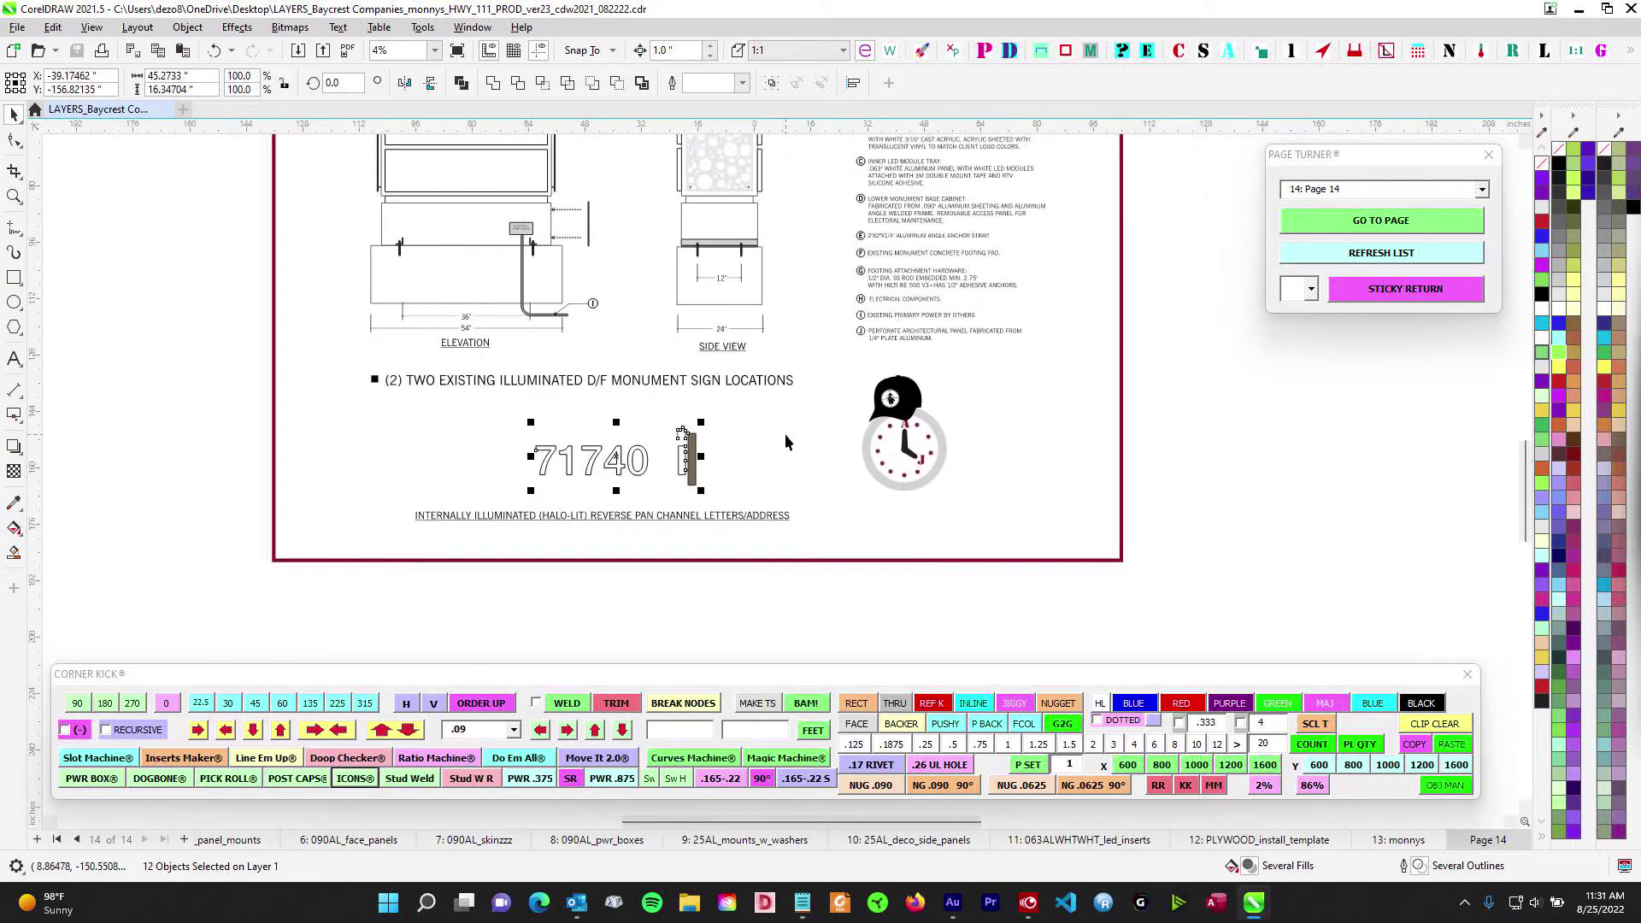
pyautogui.scroll(-1, 785, 333)
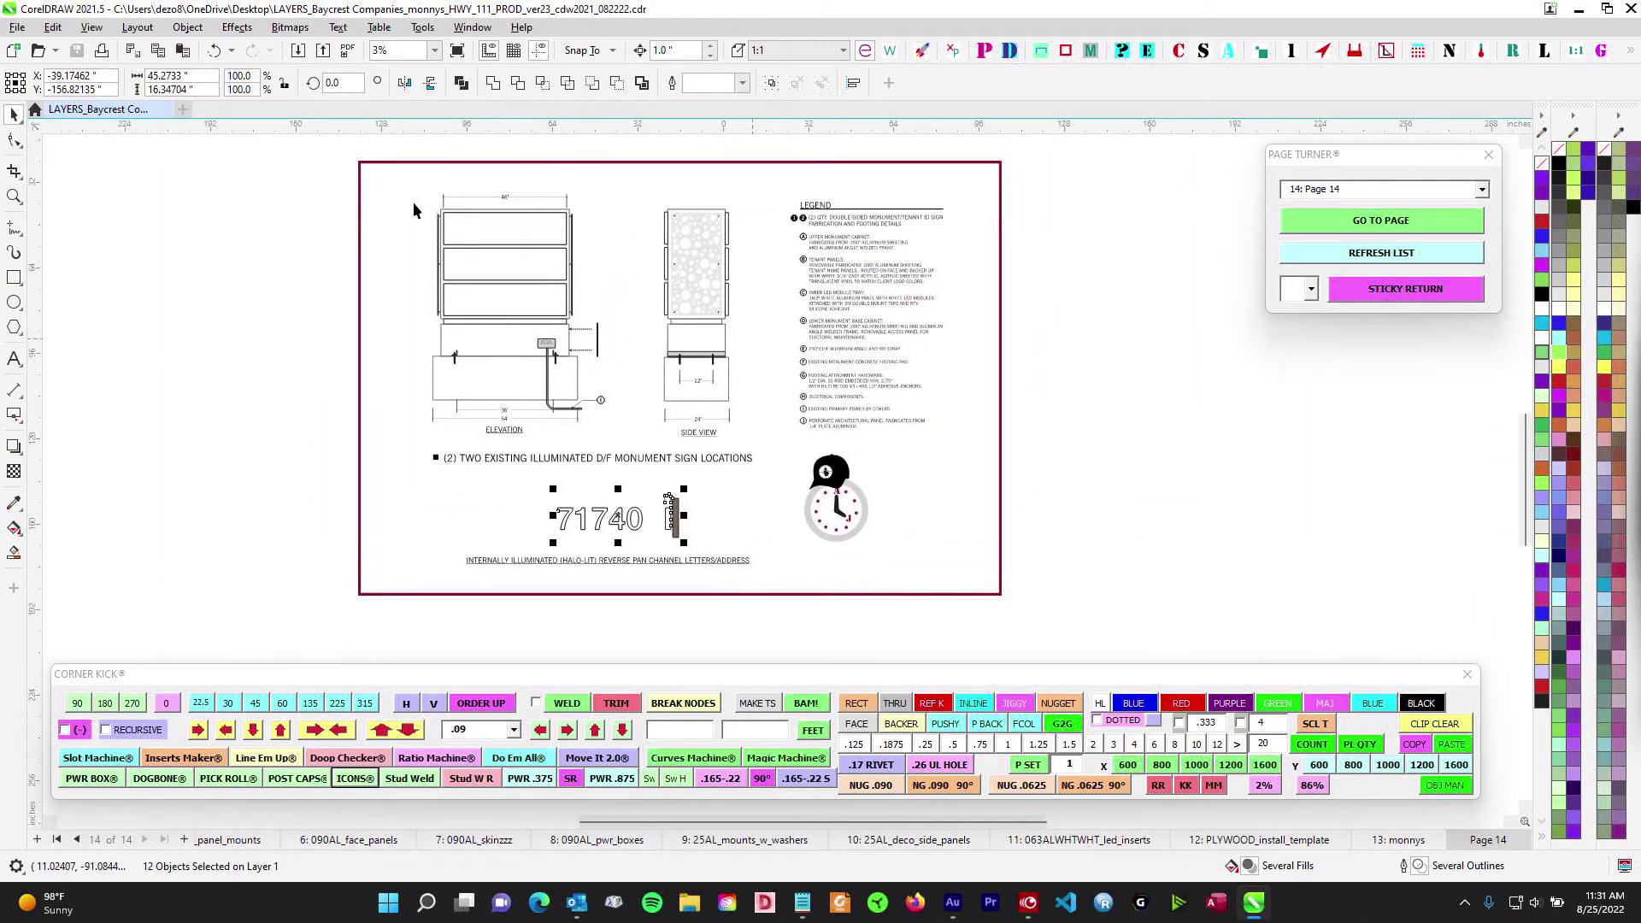
pyautogui.scroll(1, 621, 315)
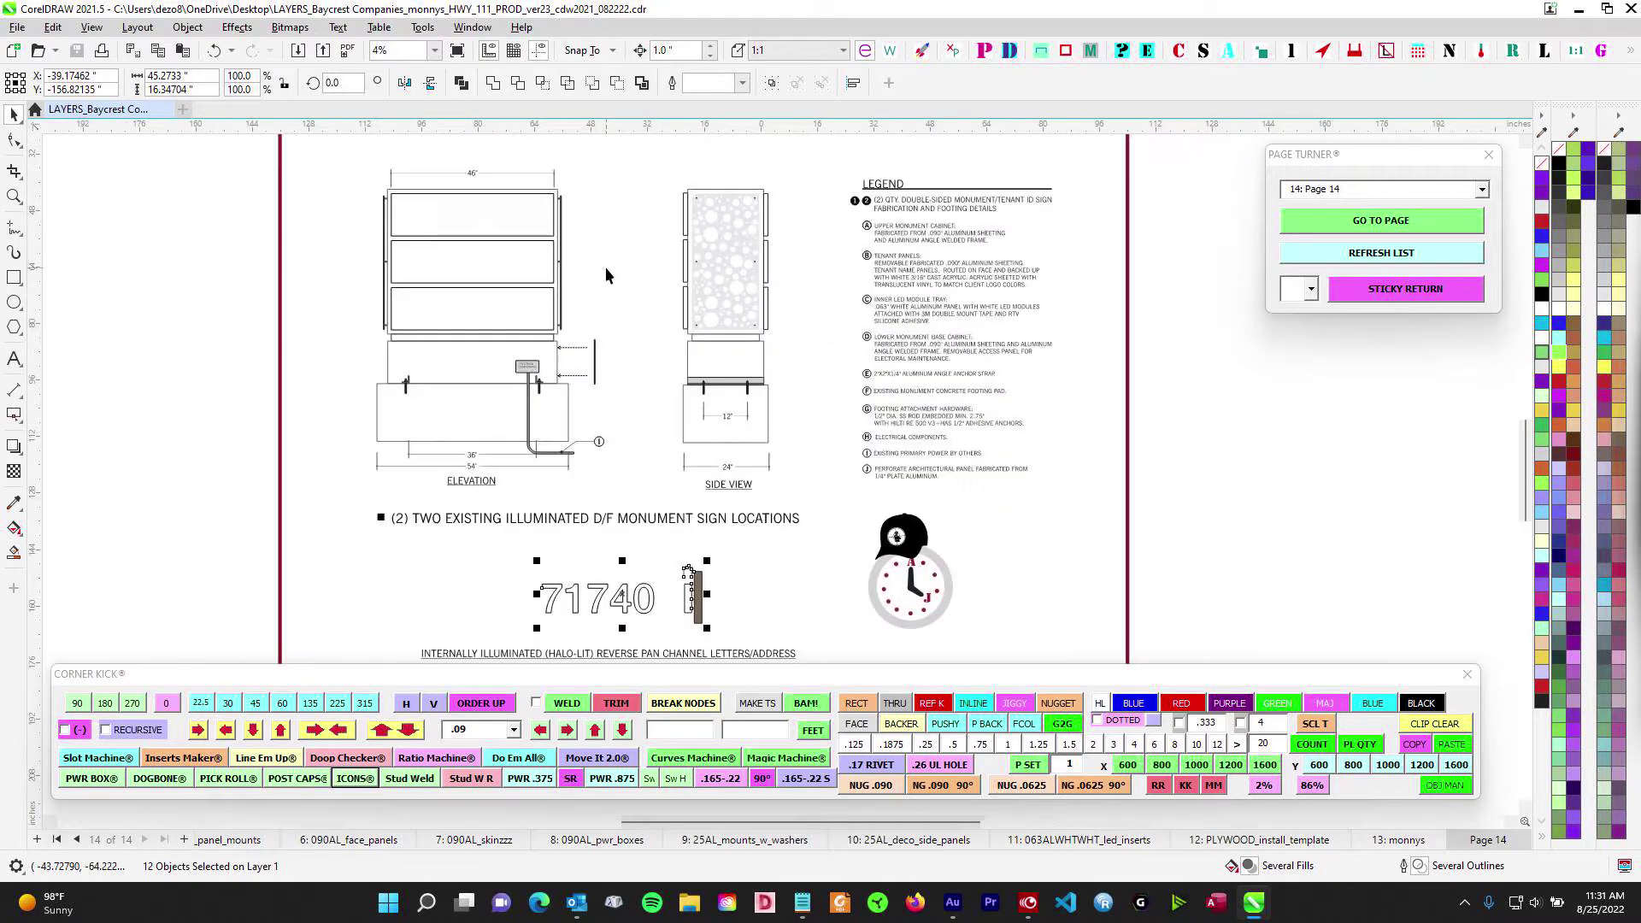
pyautogui.scroll(-1, 618, 260)
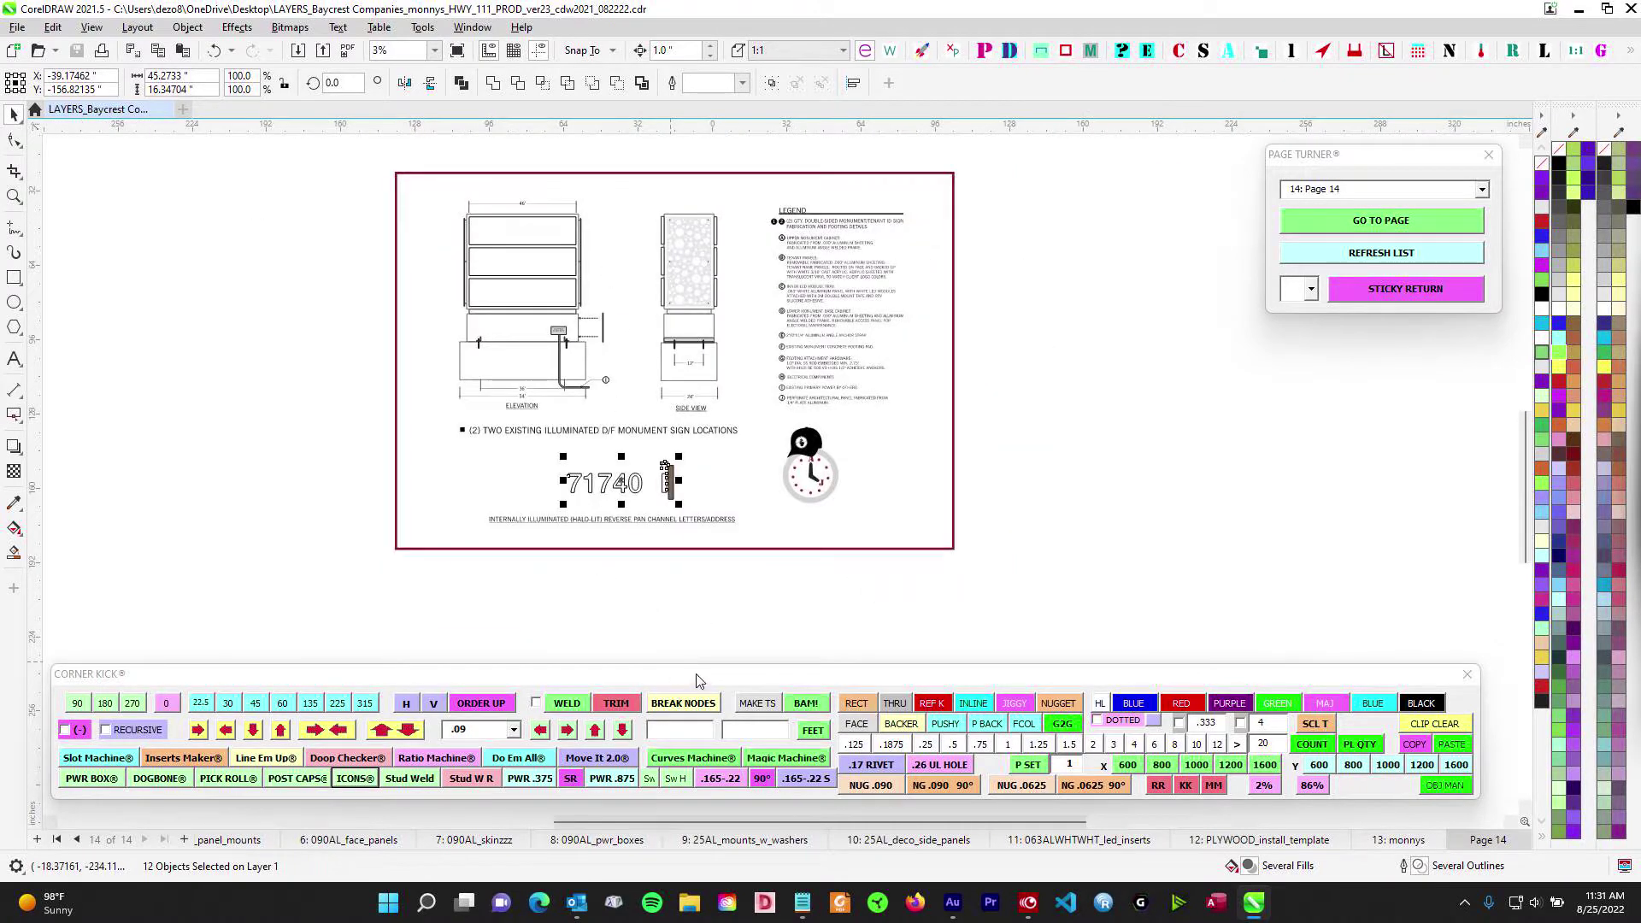
# Open the page "13: monnys" and examine the full layout of exploded sign parts down to the lowest rows
pyautogui.click(1401, 840)
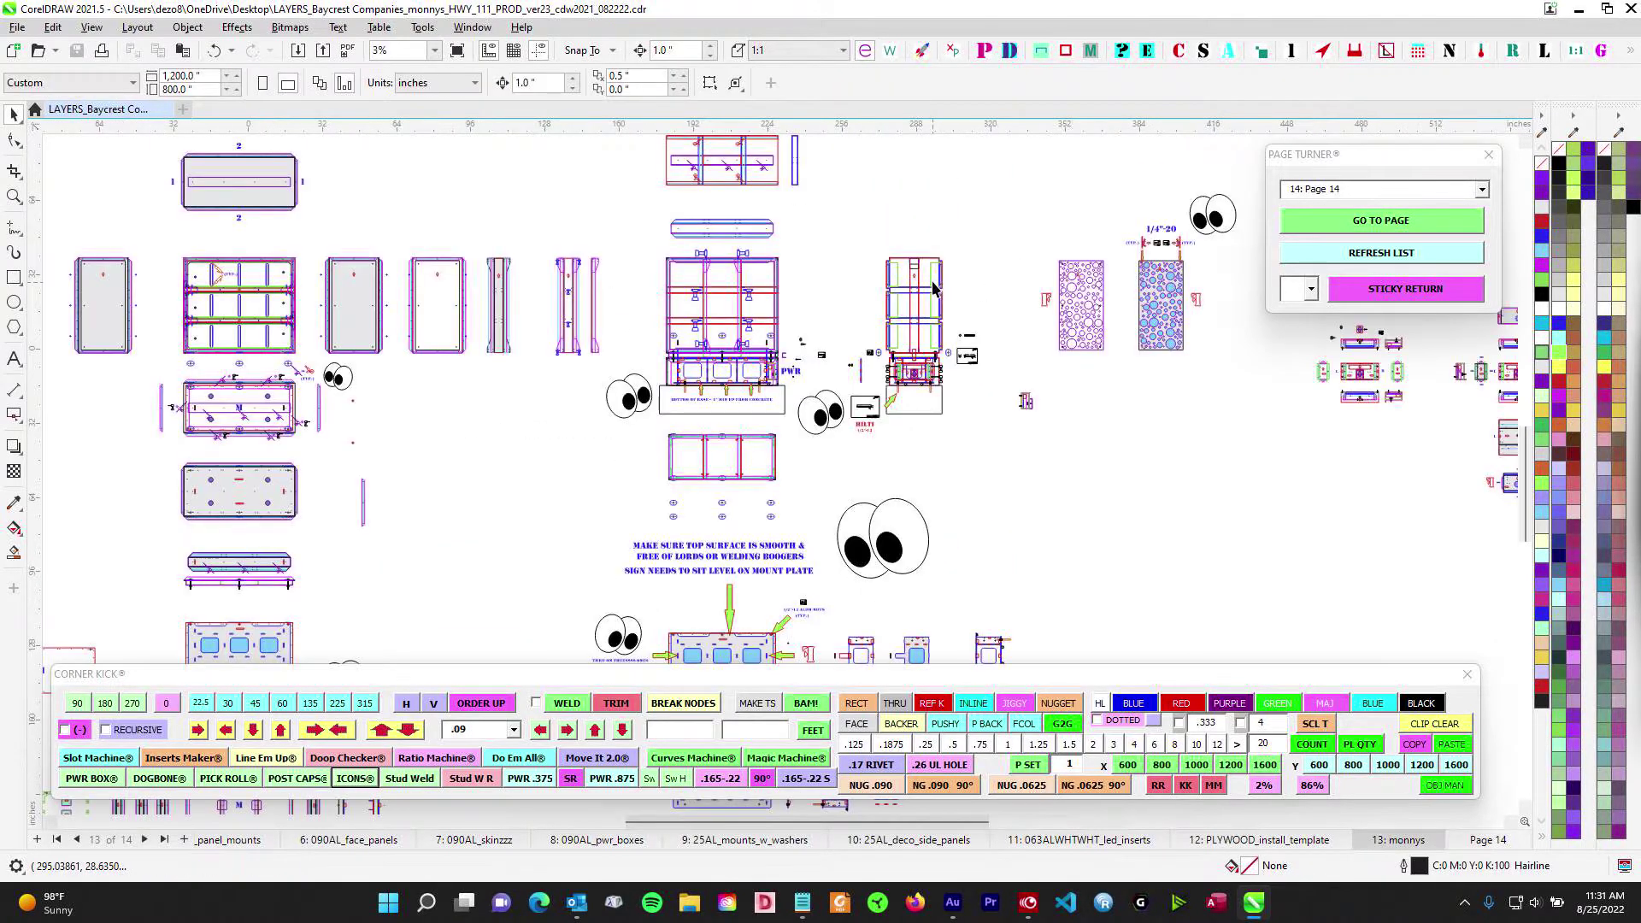
pyautogui.moveTo(905, 206); pyautogui.dragTo(938, 315)
pyautogui.moveTo(535, 336); pyautogui.dragTo(591, 277)
pyautogui.scroll(-1, 622, 305)
pyautogui.moveTo(681, 253); pyautogui.dragTo(527, 208)
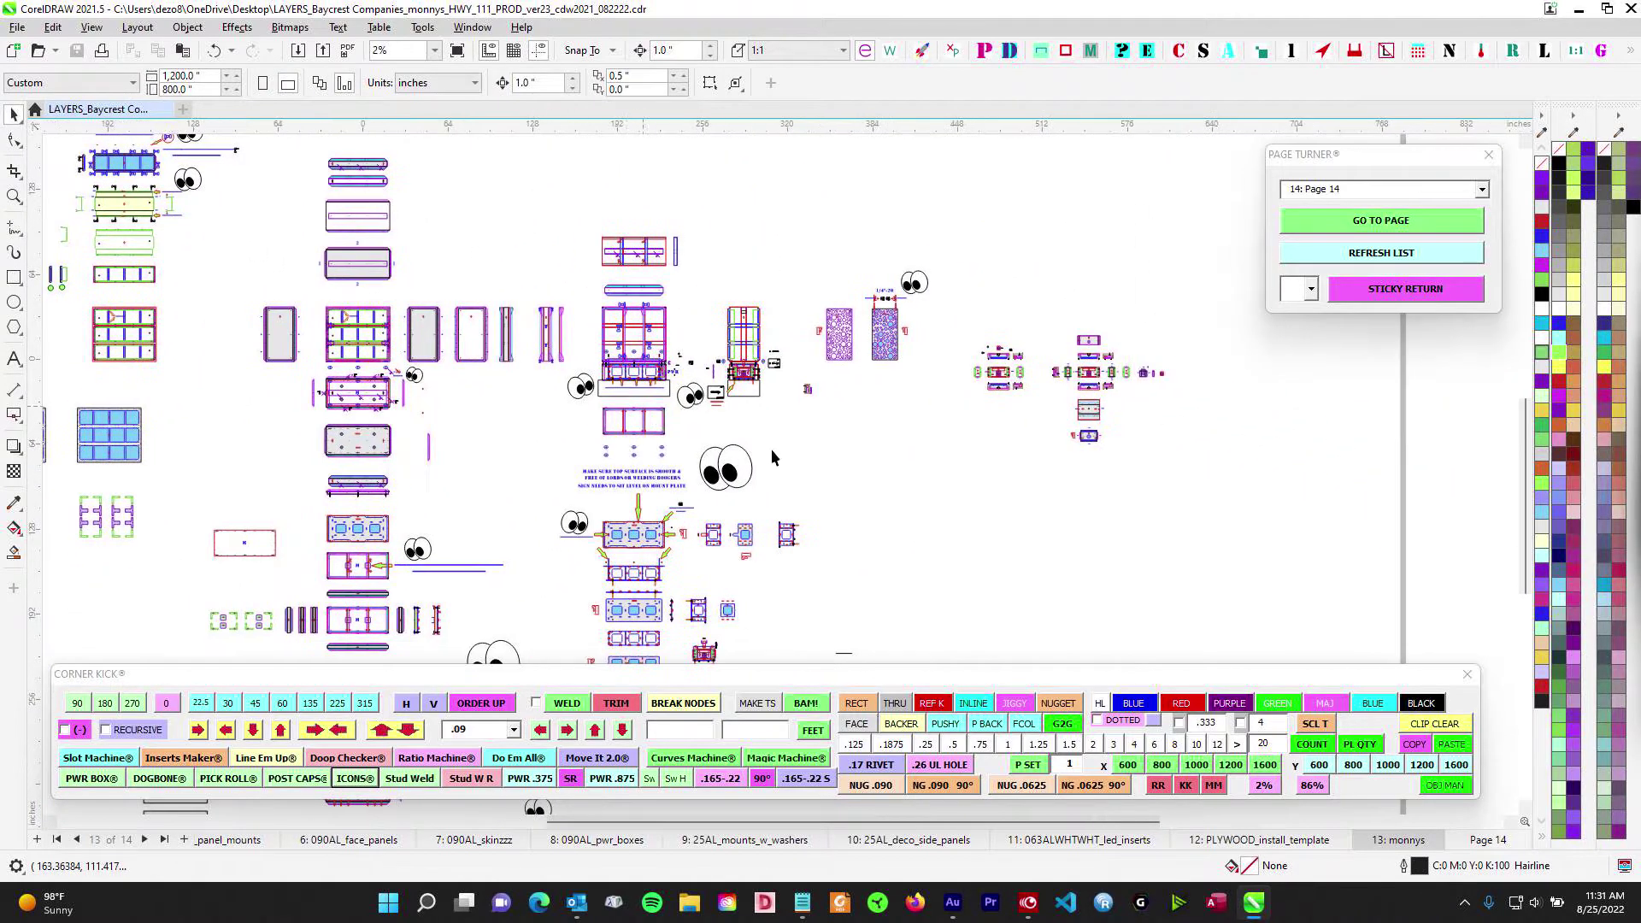
pyautogui.moveTo(889, 456); pyautogui.dragTo(1043, 436)
pyautogui.scroll(2, 696, 302)
pyautogui.scroll(-3, 696, 302)
pyautogui.moveTo(732, 408); pyautogui.dragTo(773, 357)
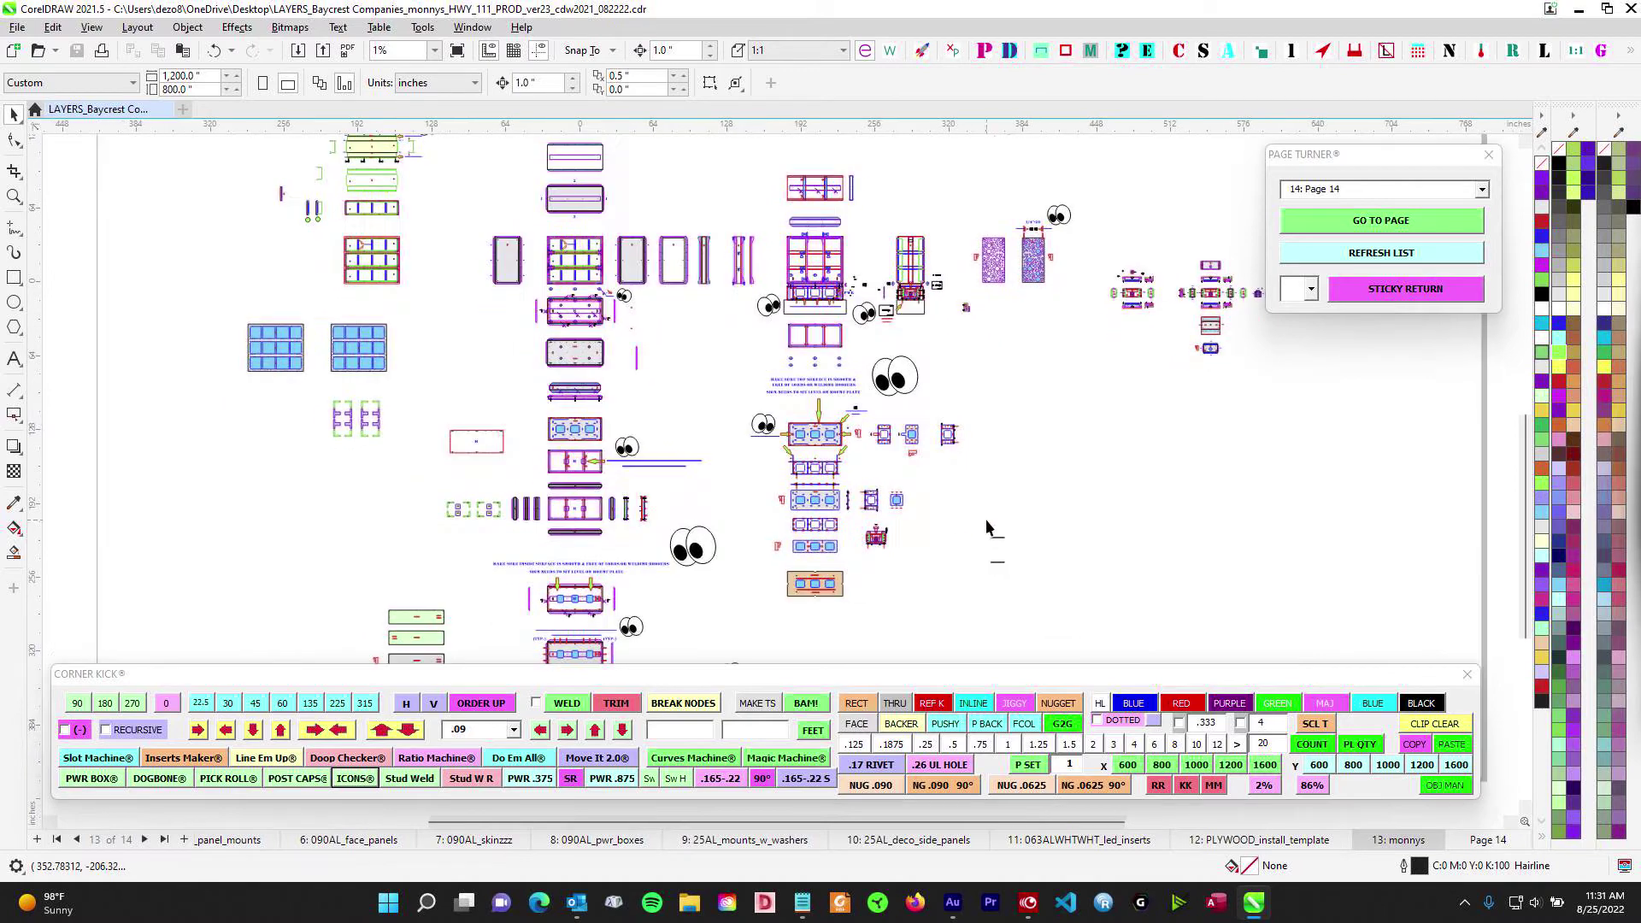
pyautogui.moveTo(985, 517); pyautogui.dragTo(933, 421)
pyautogui.moveTo(948, 554); pyautogui.dragTo(1038, 499)
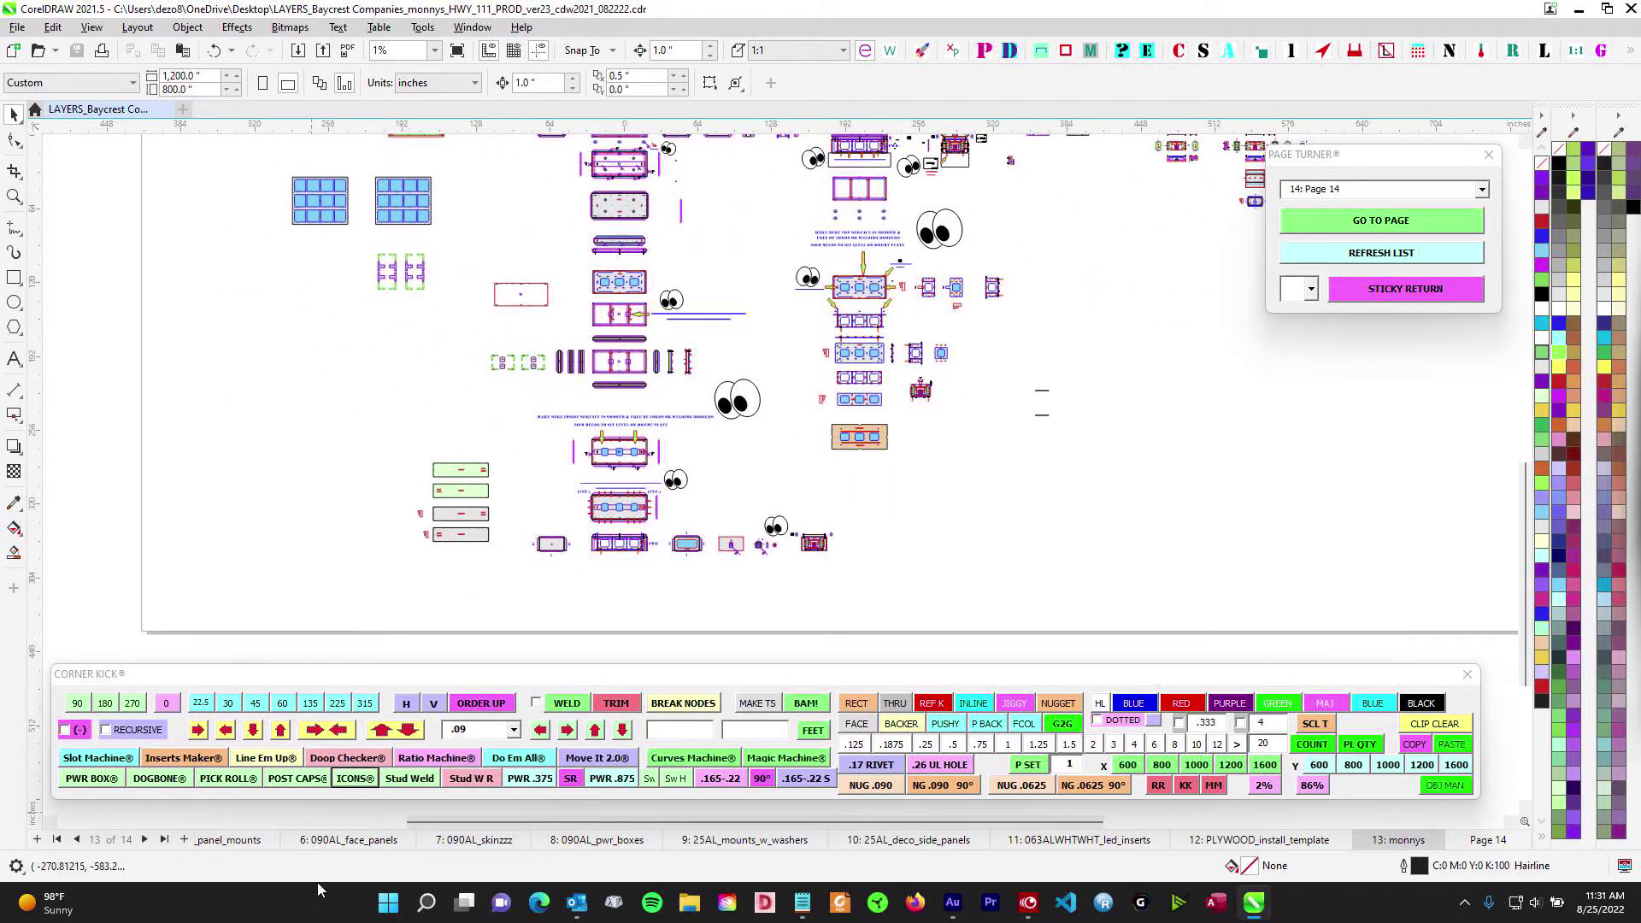
# Go to the first page, 090AL_top_box_parts, and inspect the .090" aluminum box panels and the brackets beside them
pyautogui.click(58, 839)
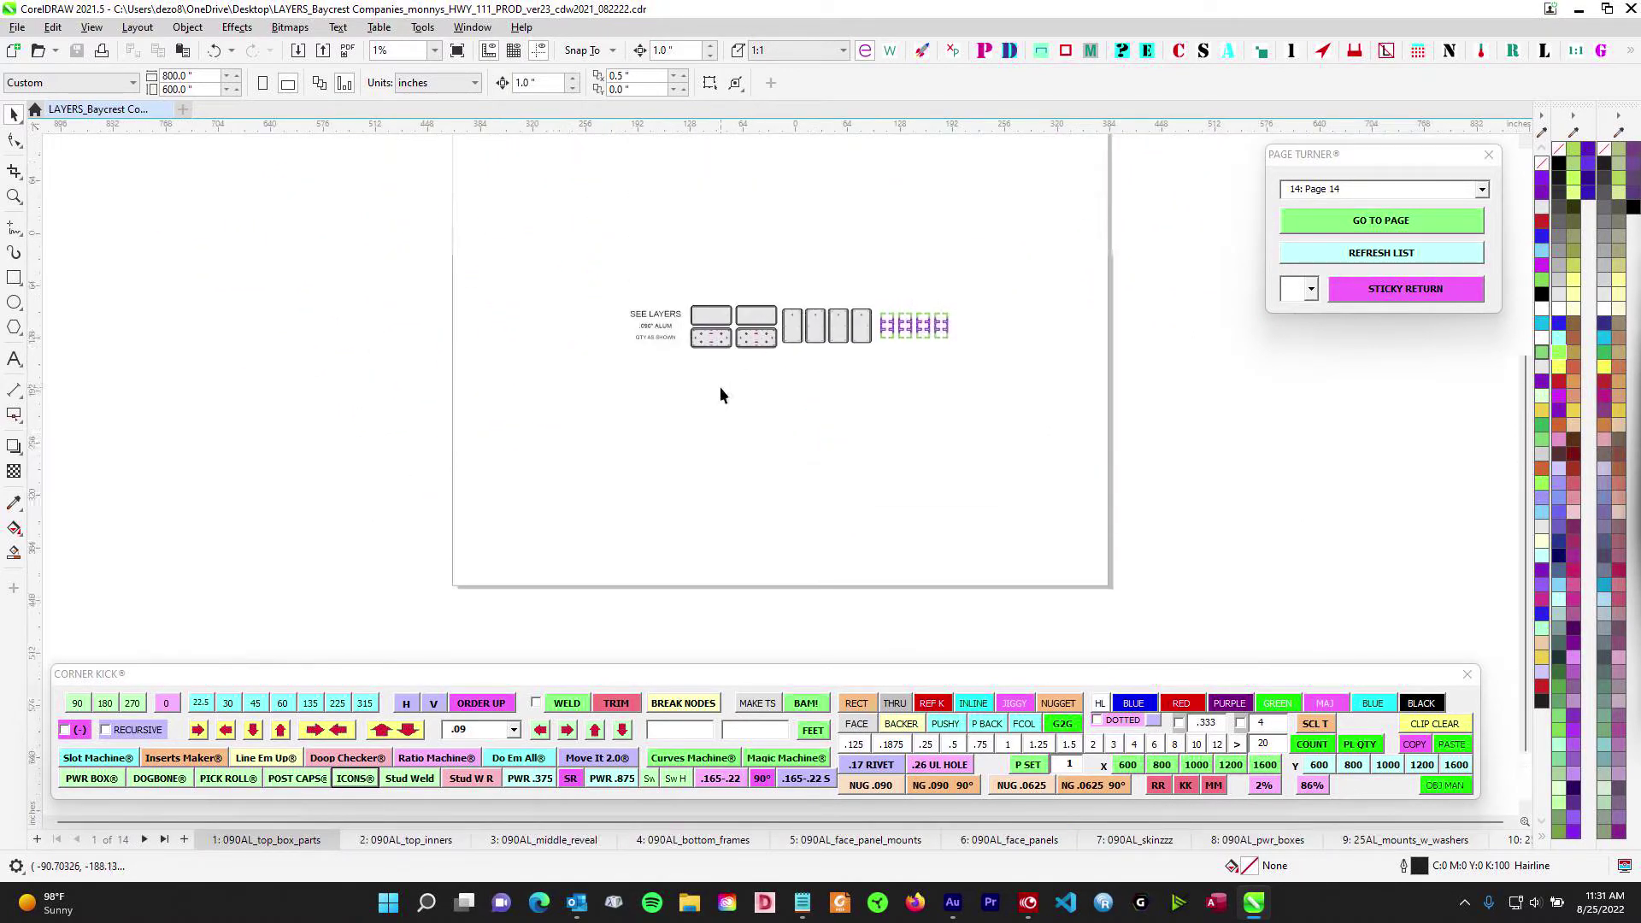
pyautogui.scroll(4, 720, 387)
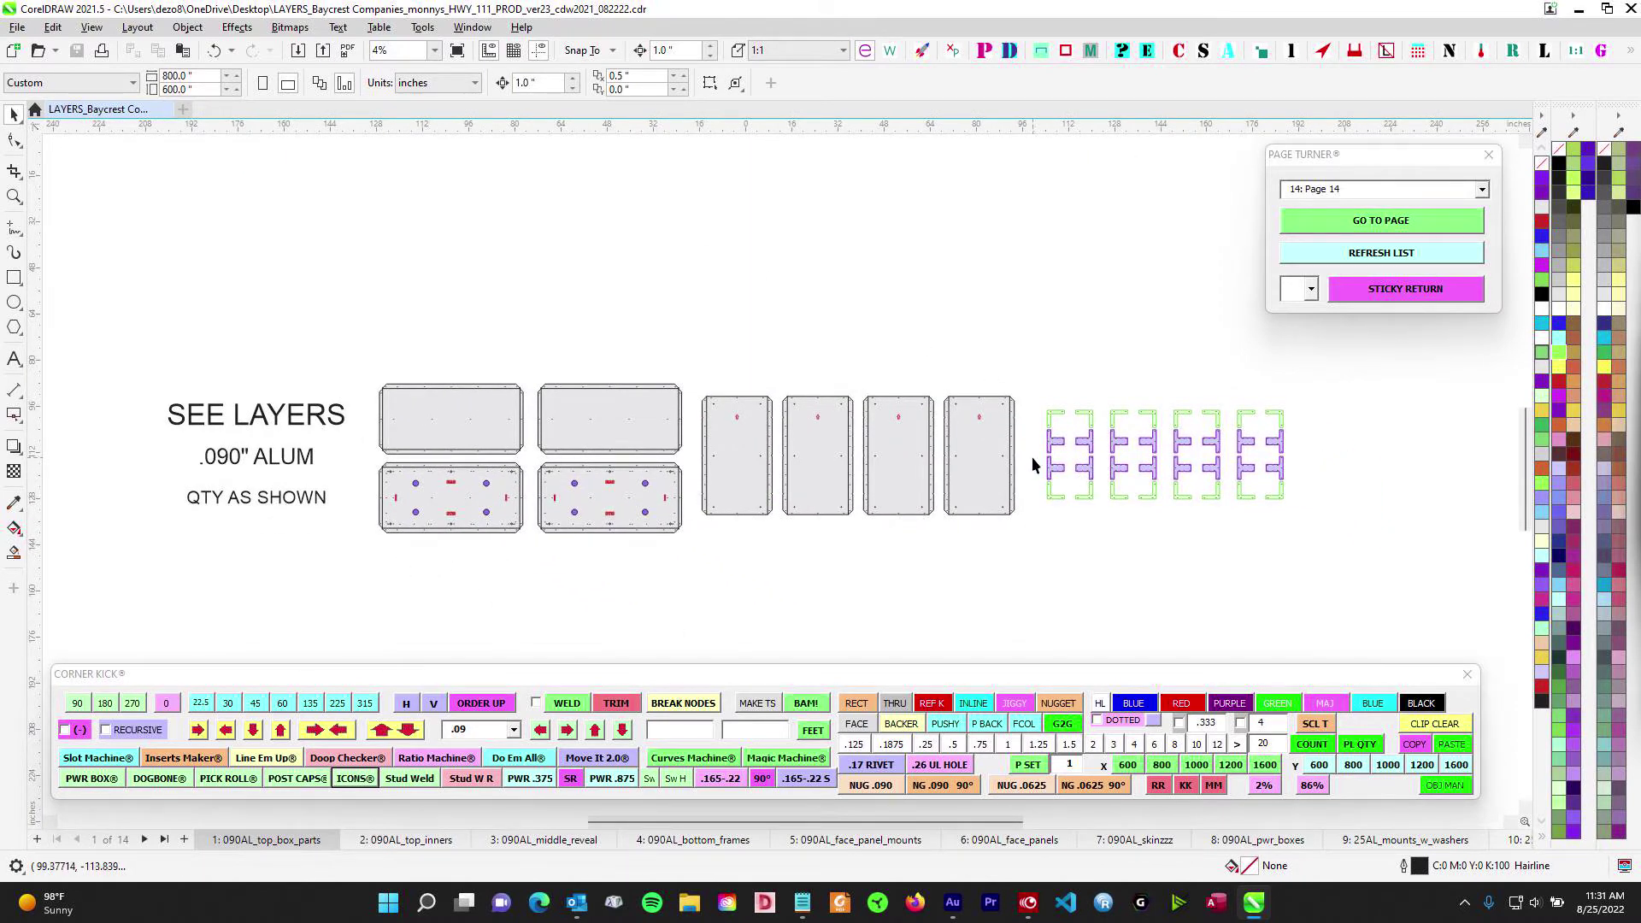
pyautogui.scroll(1, 885, 393)
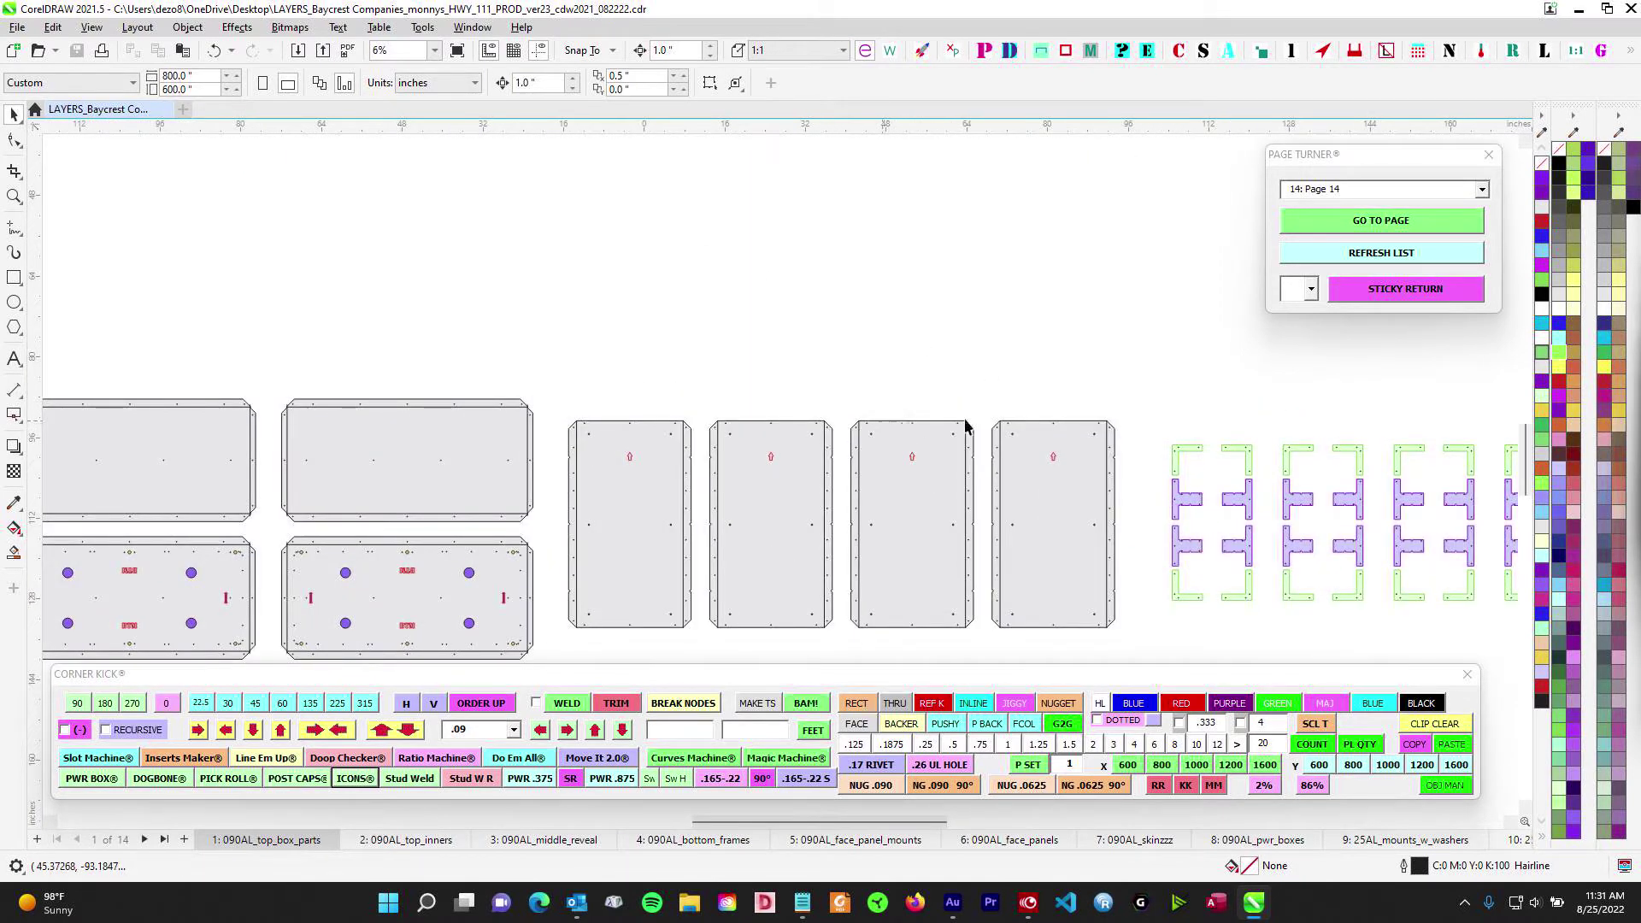
pyautogui.scroll(-2, 927, 391)
pyautogui.scroll(1, 561, 451)
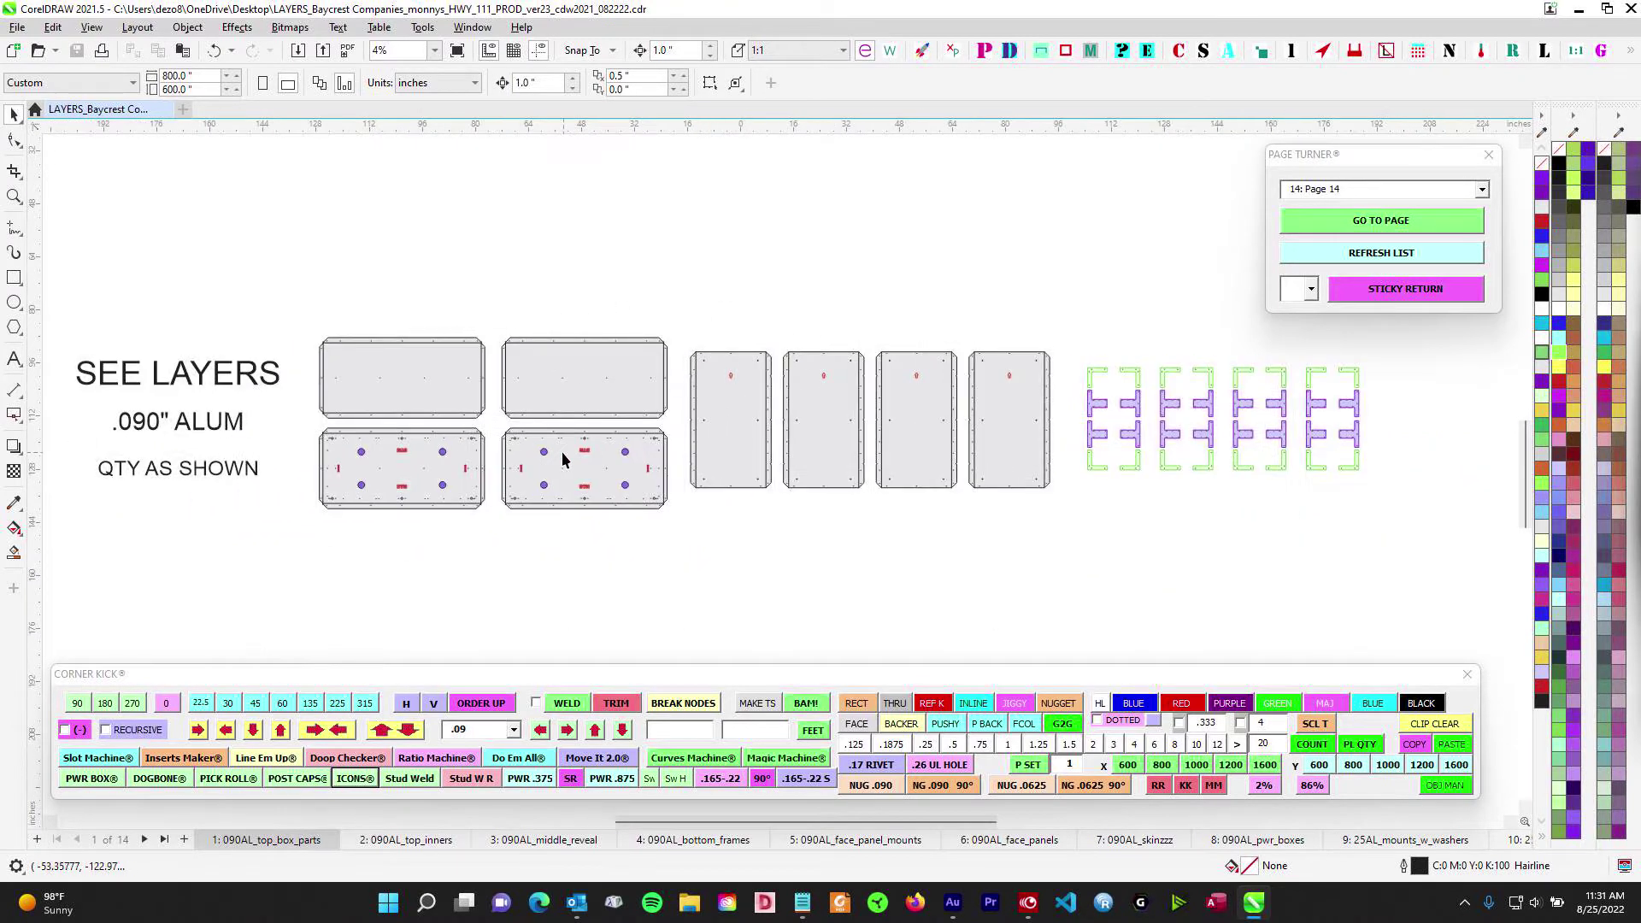
pyautogui.moveTo(883, 297); pyautogui.dragTo(947, 247)
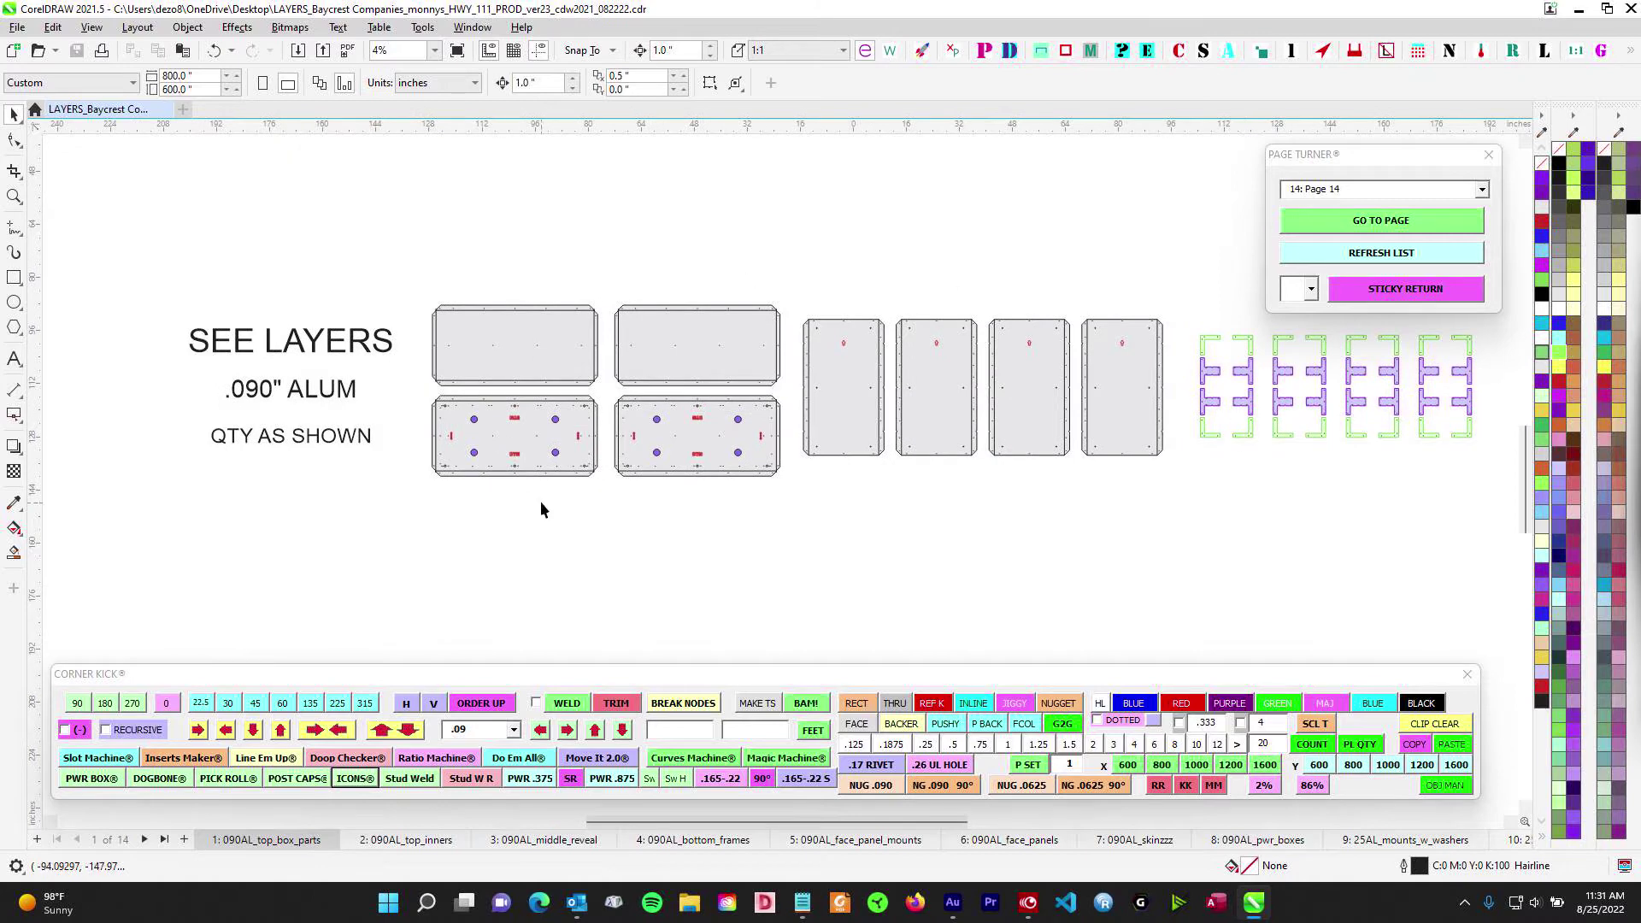
# Open the page 090AL_top_inners and examine its horizontal and vertical inner frame parts
pyautogui.click(422, 840)
pyautogui.scroll(-1, 532, 264)
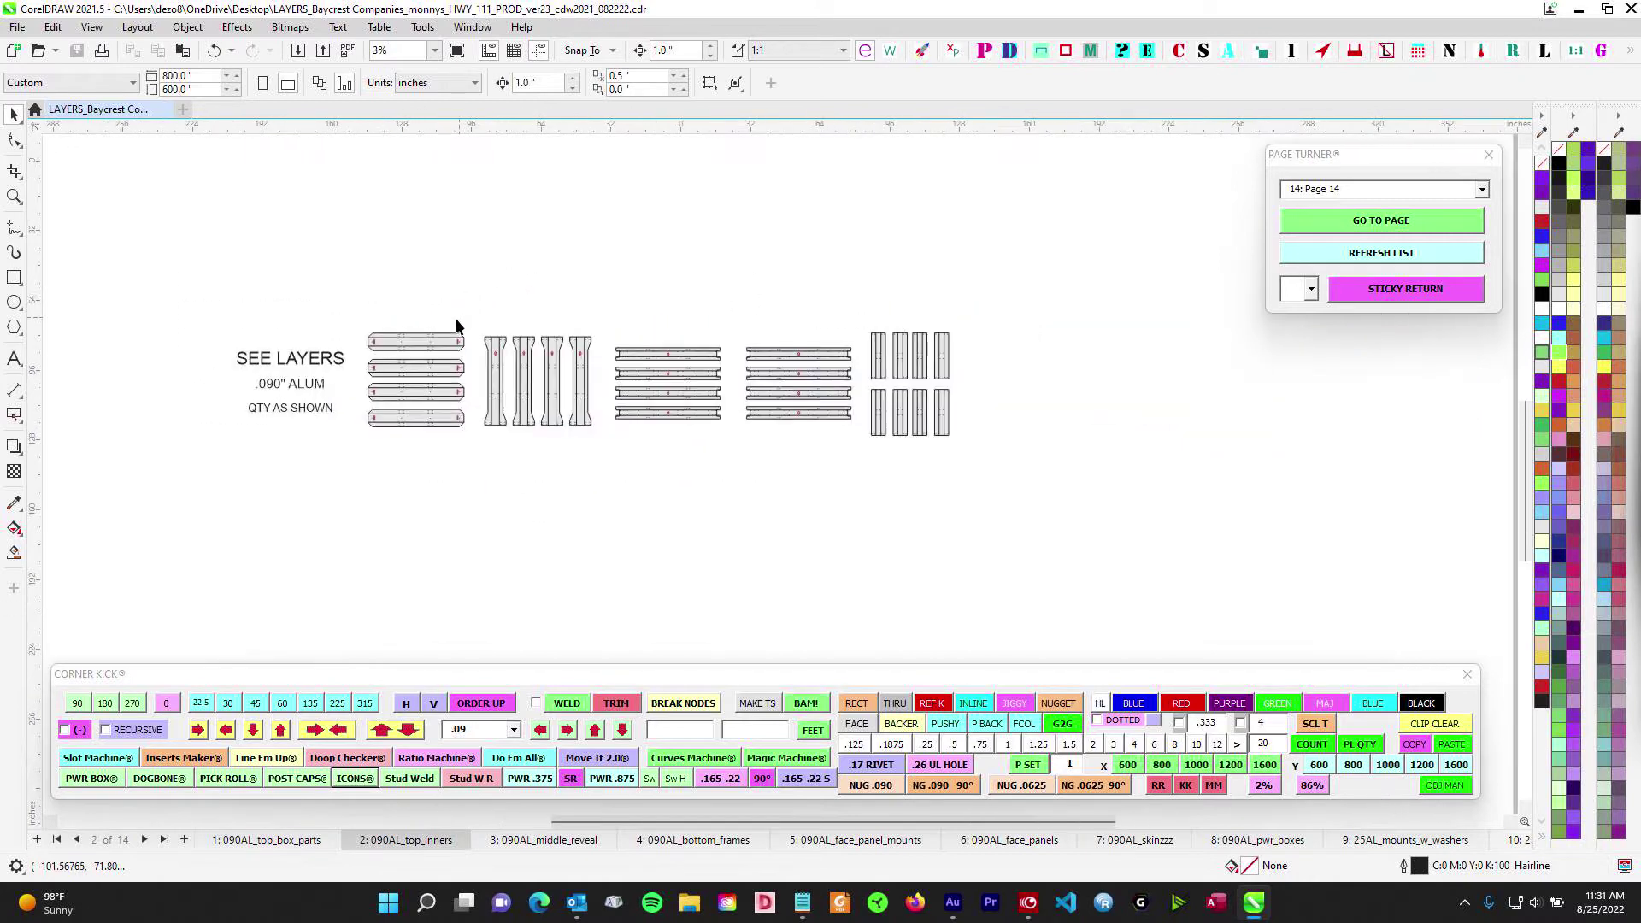
pyautogui.scroll(2, 851, 380)
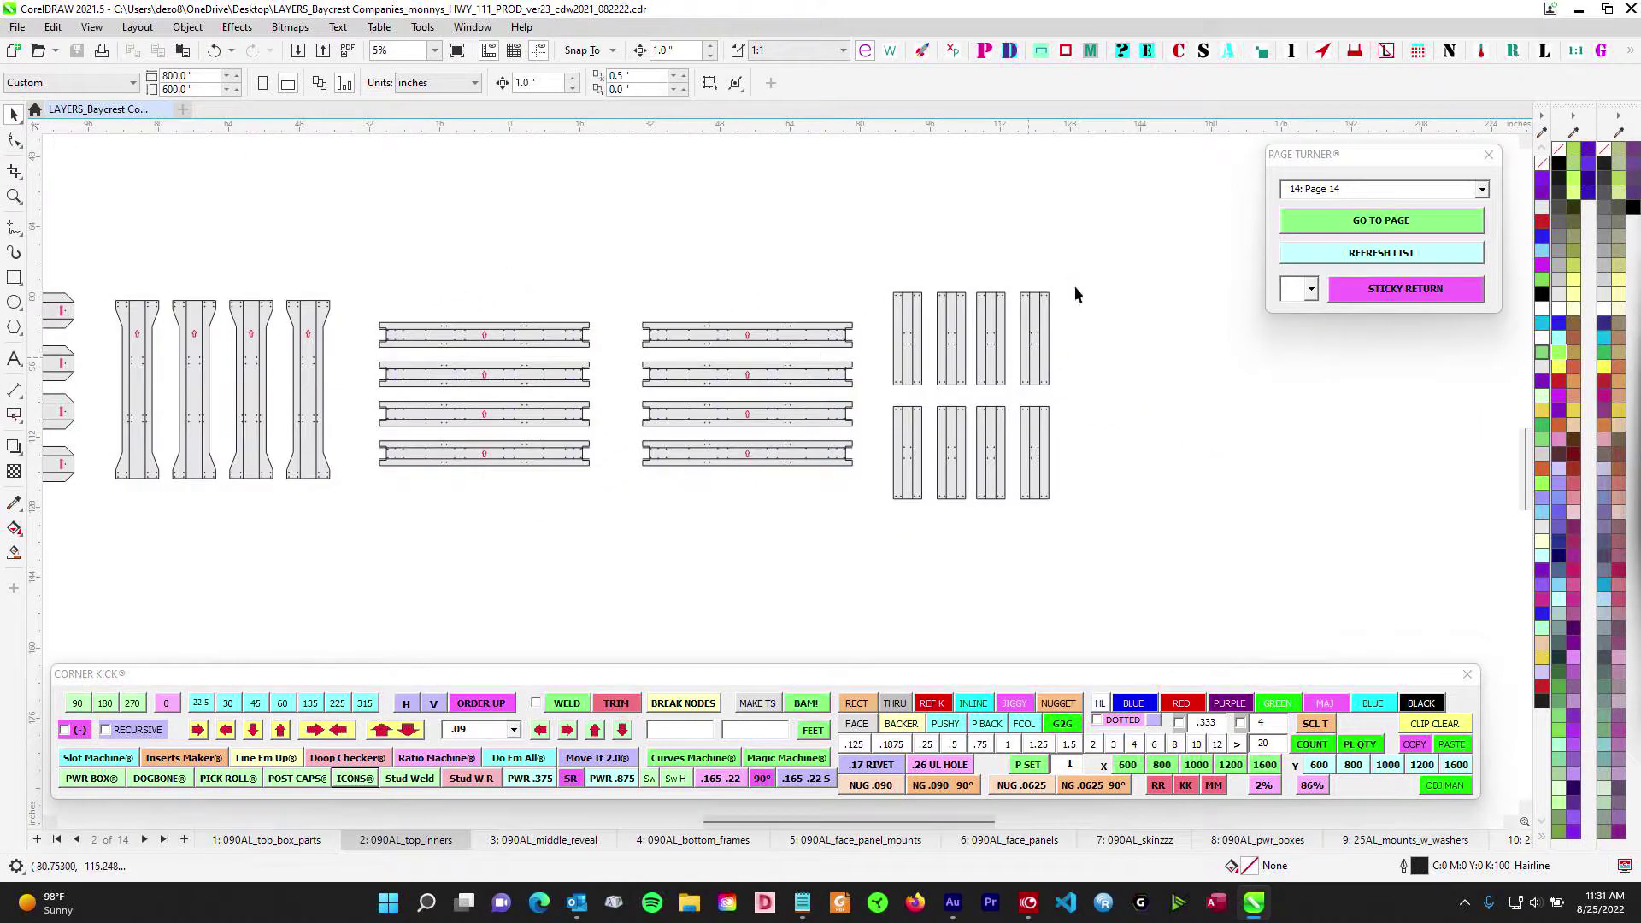
pyautogui.scroll(-2, 949, 338)
# Open the page 090AL_middle_reveal and inspect the reveal strips and corner bracket parts
pyautogui.click(570, 840)
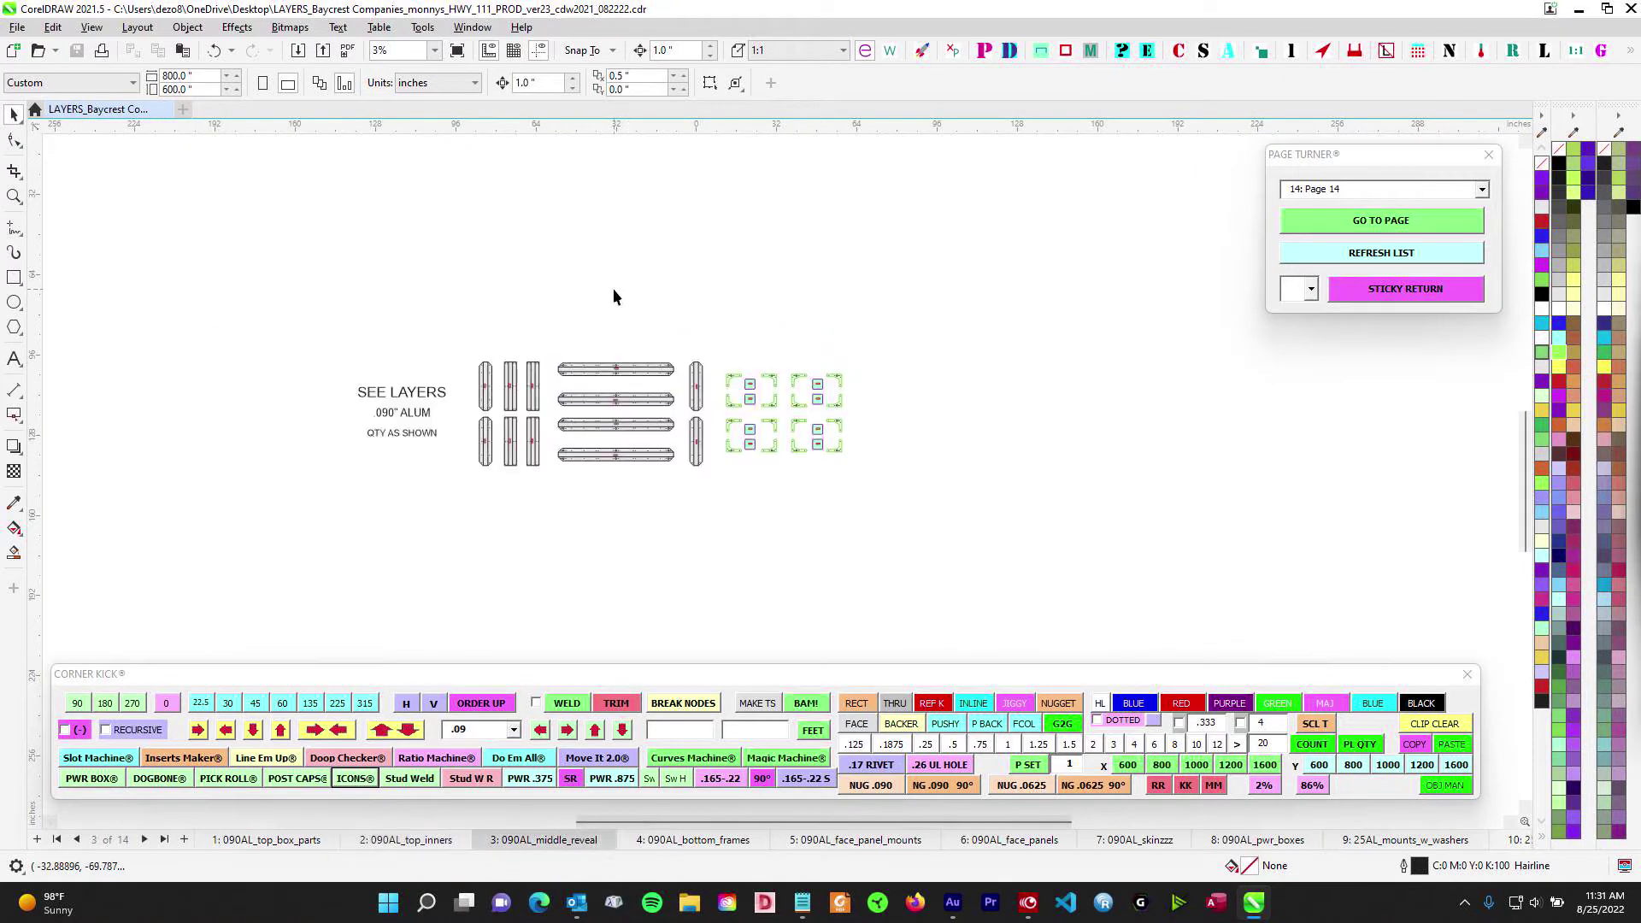
pyautogui.scroll(2, 615, 299)
pyautogui.scroll(1, 623, 345)
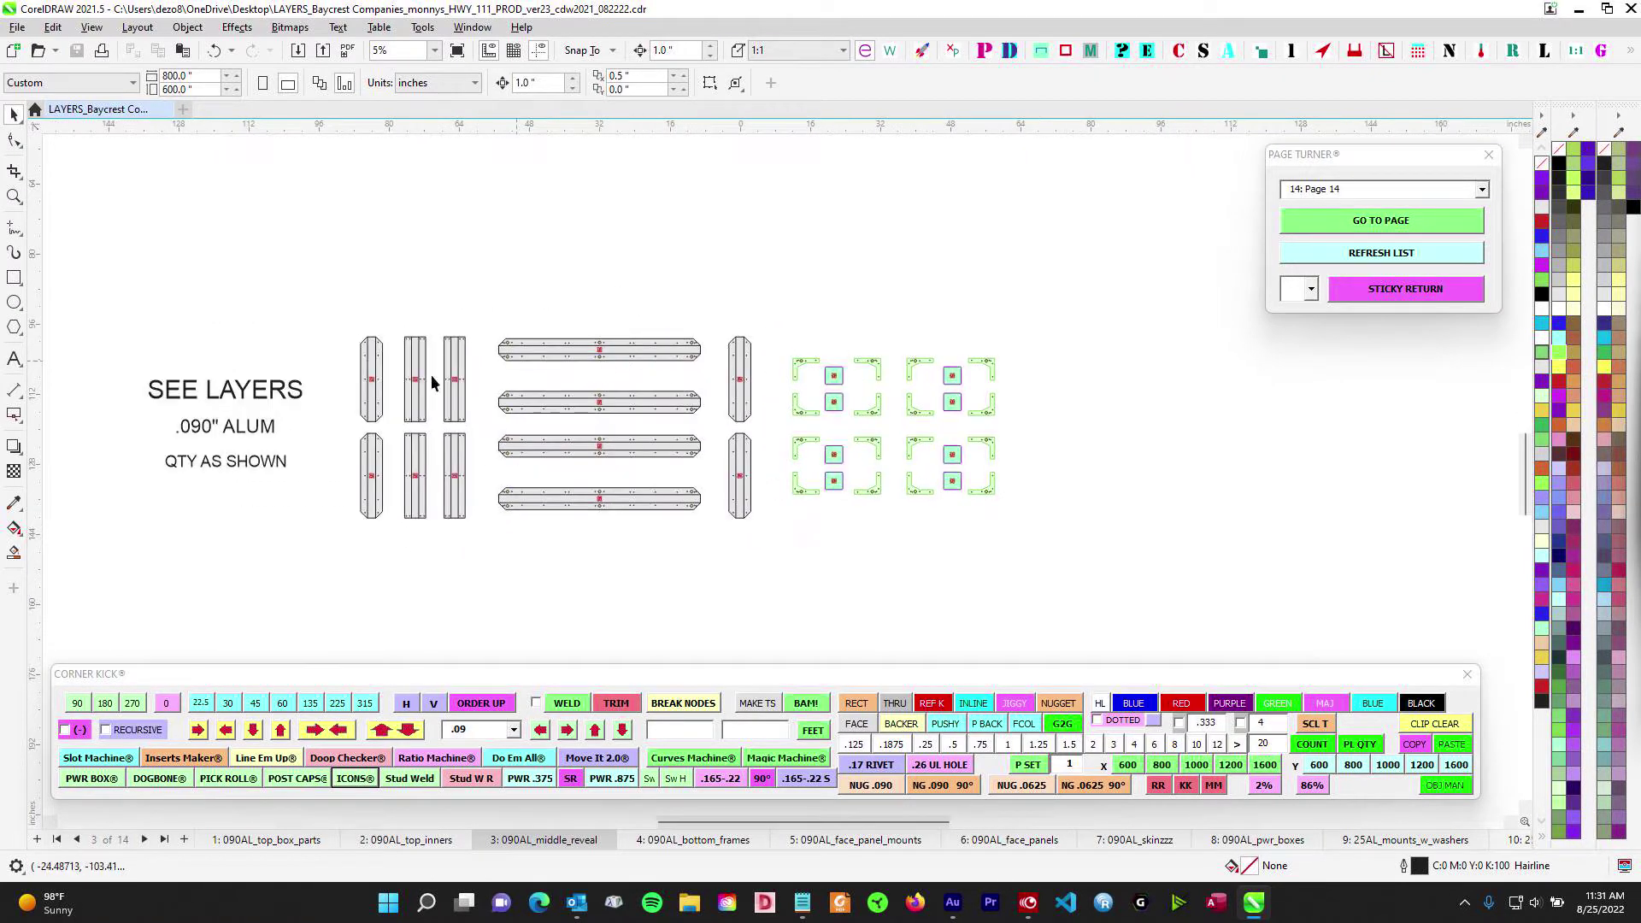
# Open the page 090AL_bottom_frames and examine the bottom frame parts and the green panels
pyautogui.click(694, 840)
pyautogui.scroll(1, 700, 241)
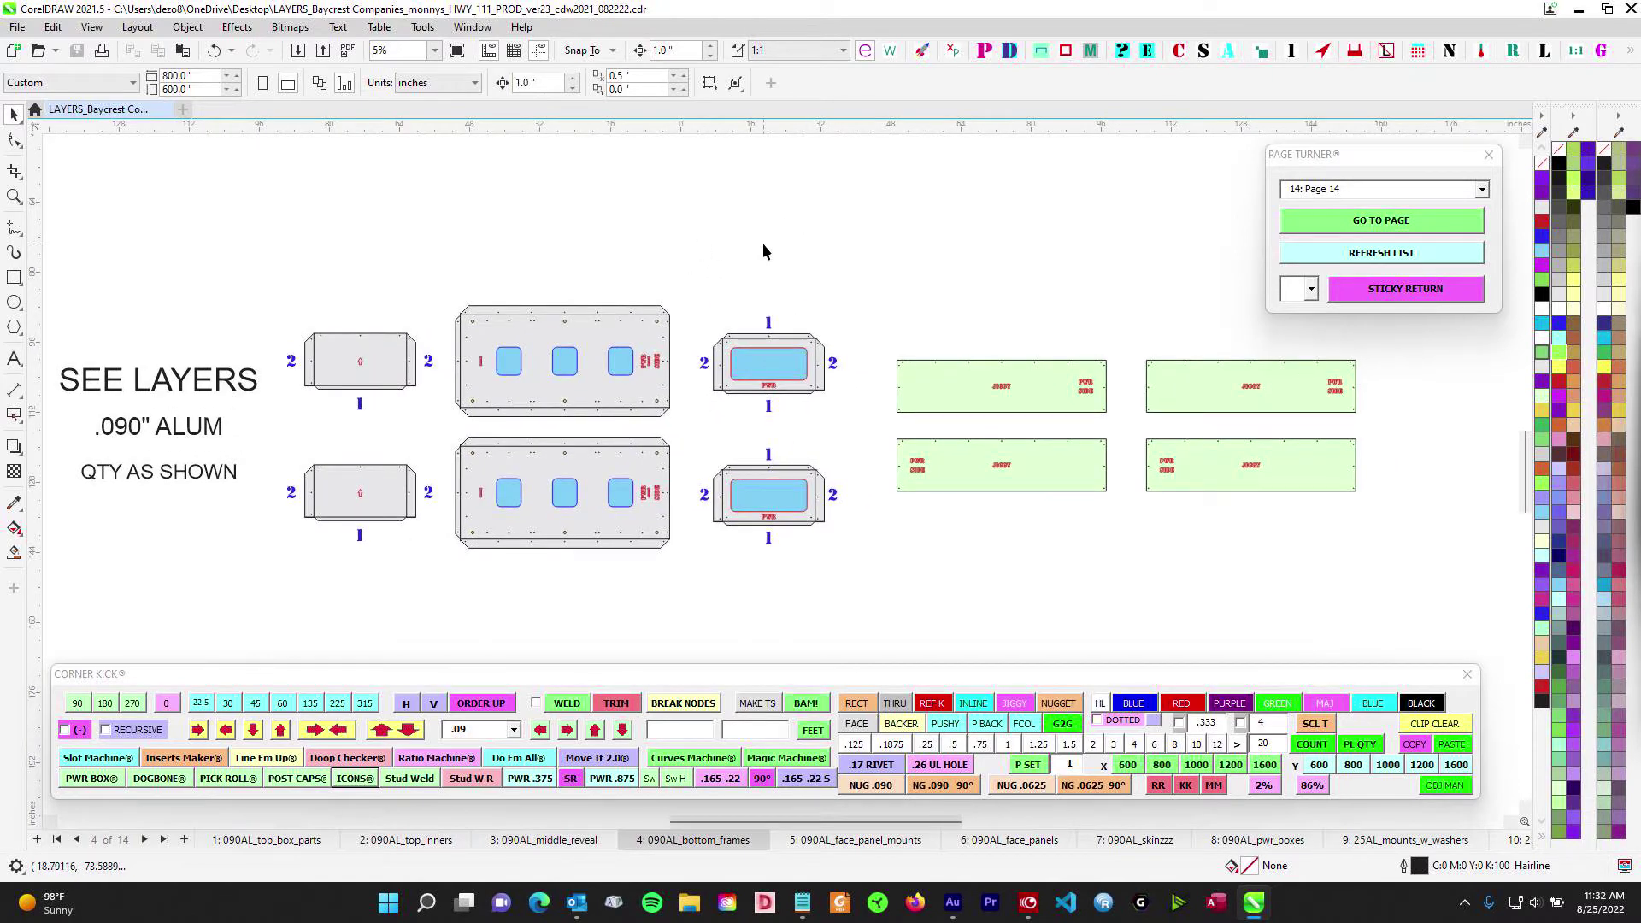
pyautogui.scroll(-1, 589, 239)
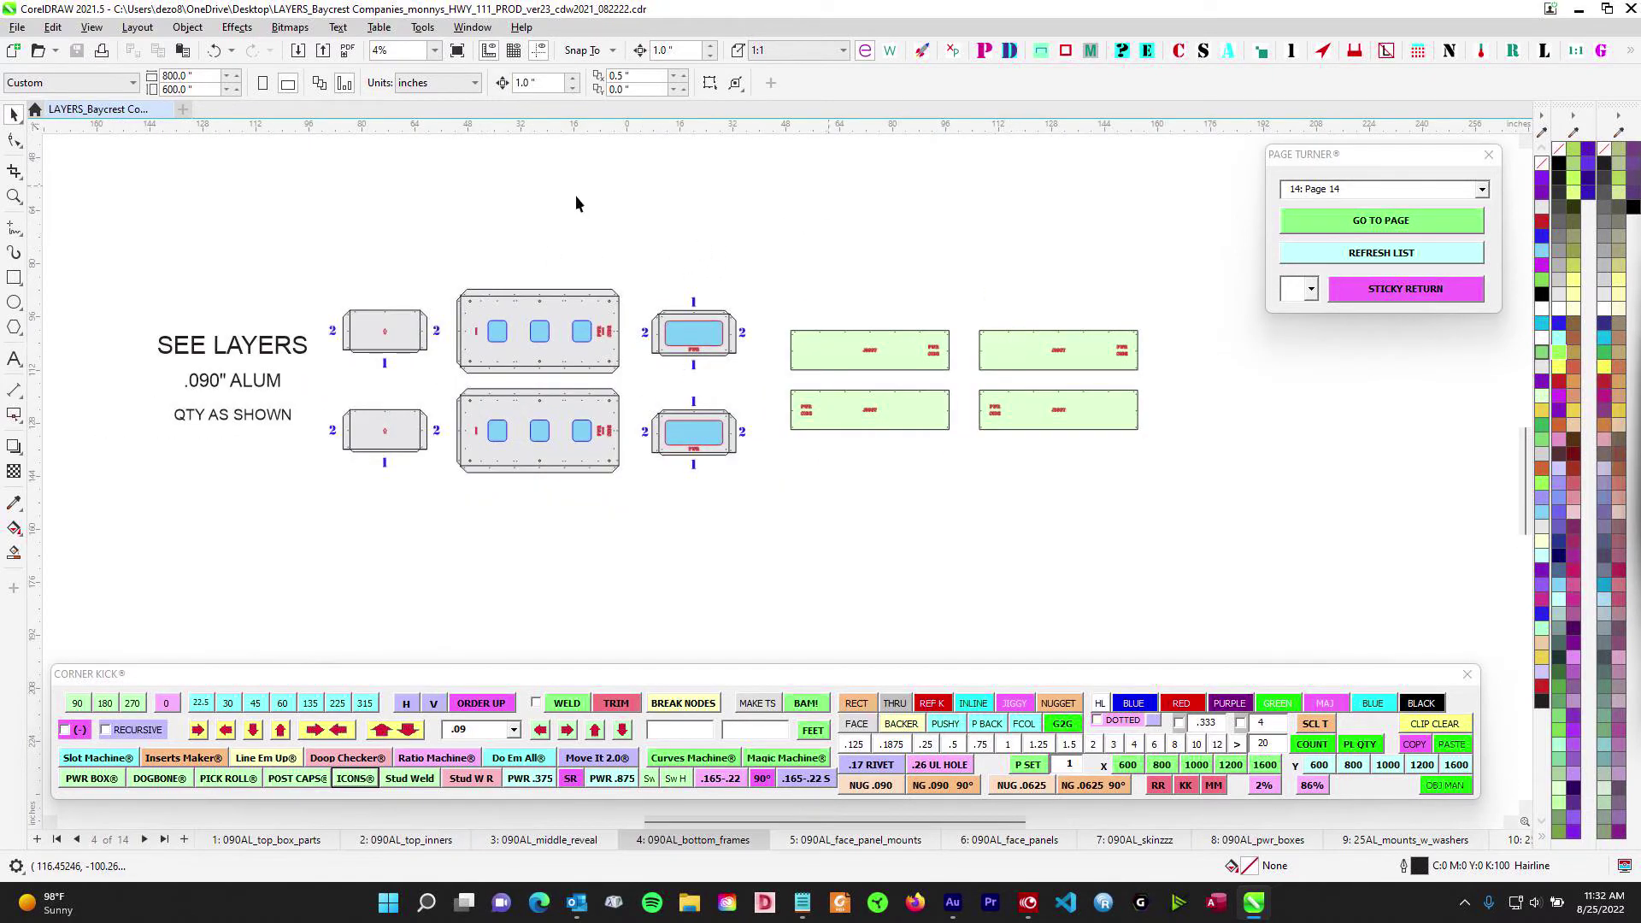
# Open the page 090AL_face_panel_mounts and inspect the mounting frame with its four blue cutouts up close
pyautogui.click(816, 841)
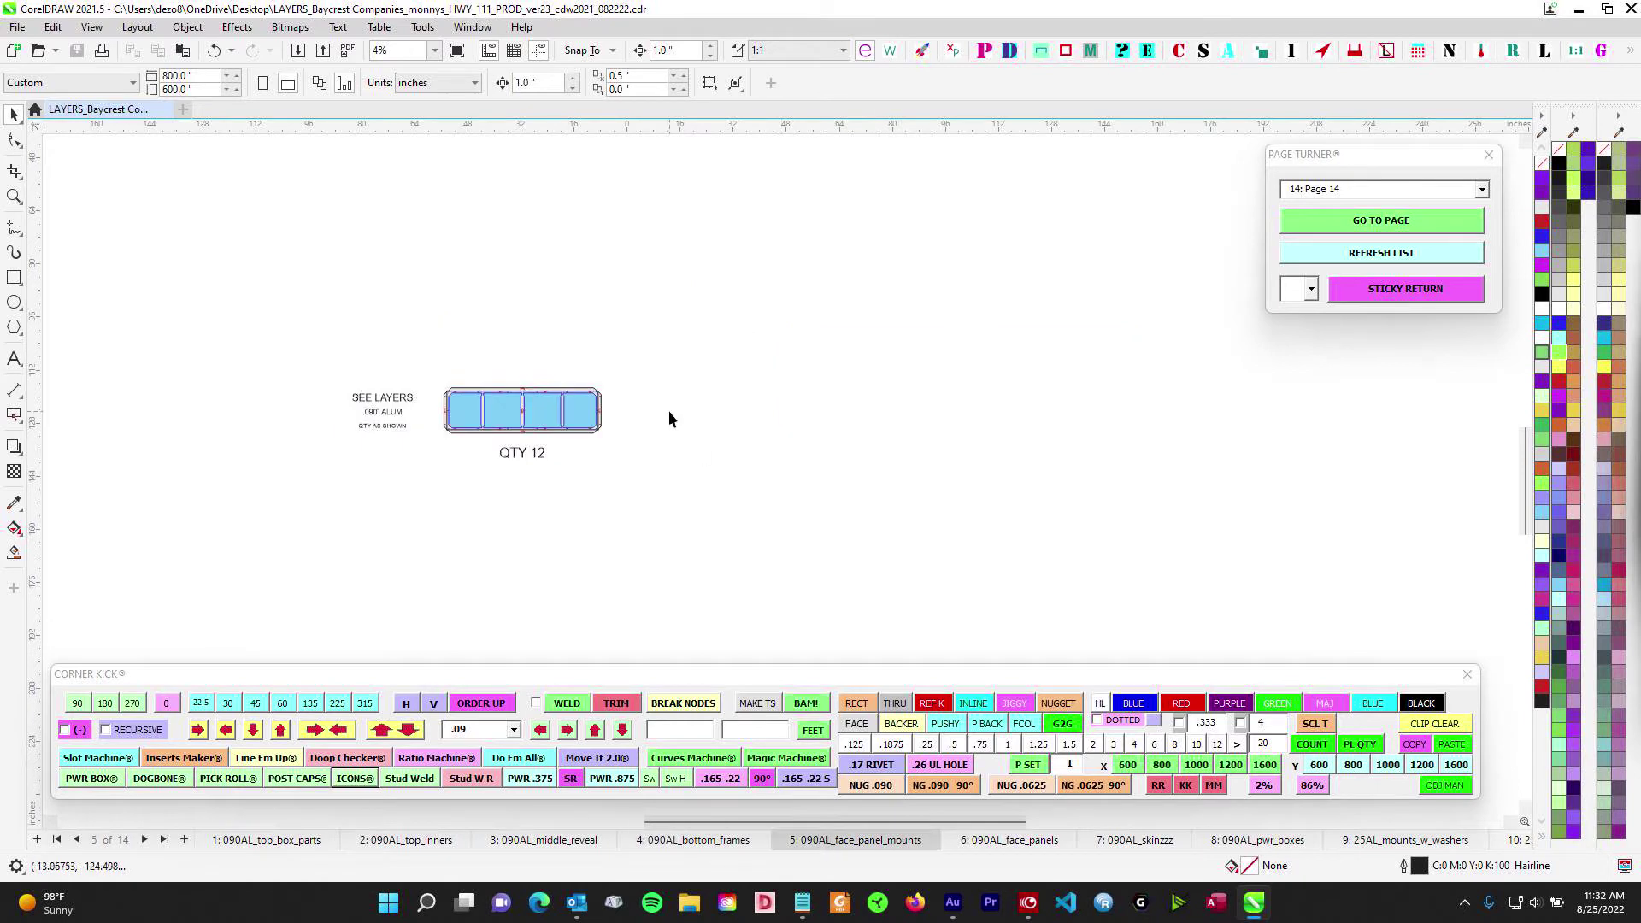
pyautogui.scroll(2, 668, 410)
pyautogui.scroll(1, 713, 400)
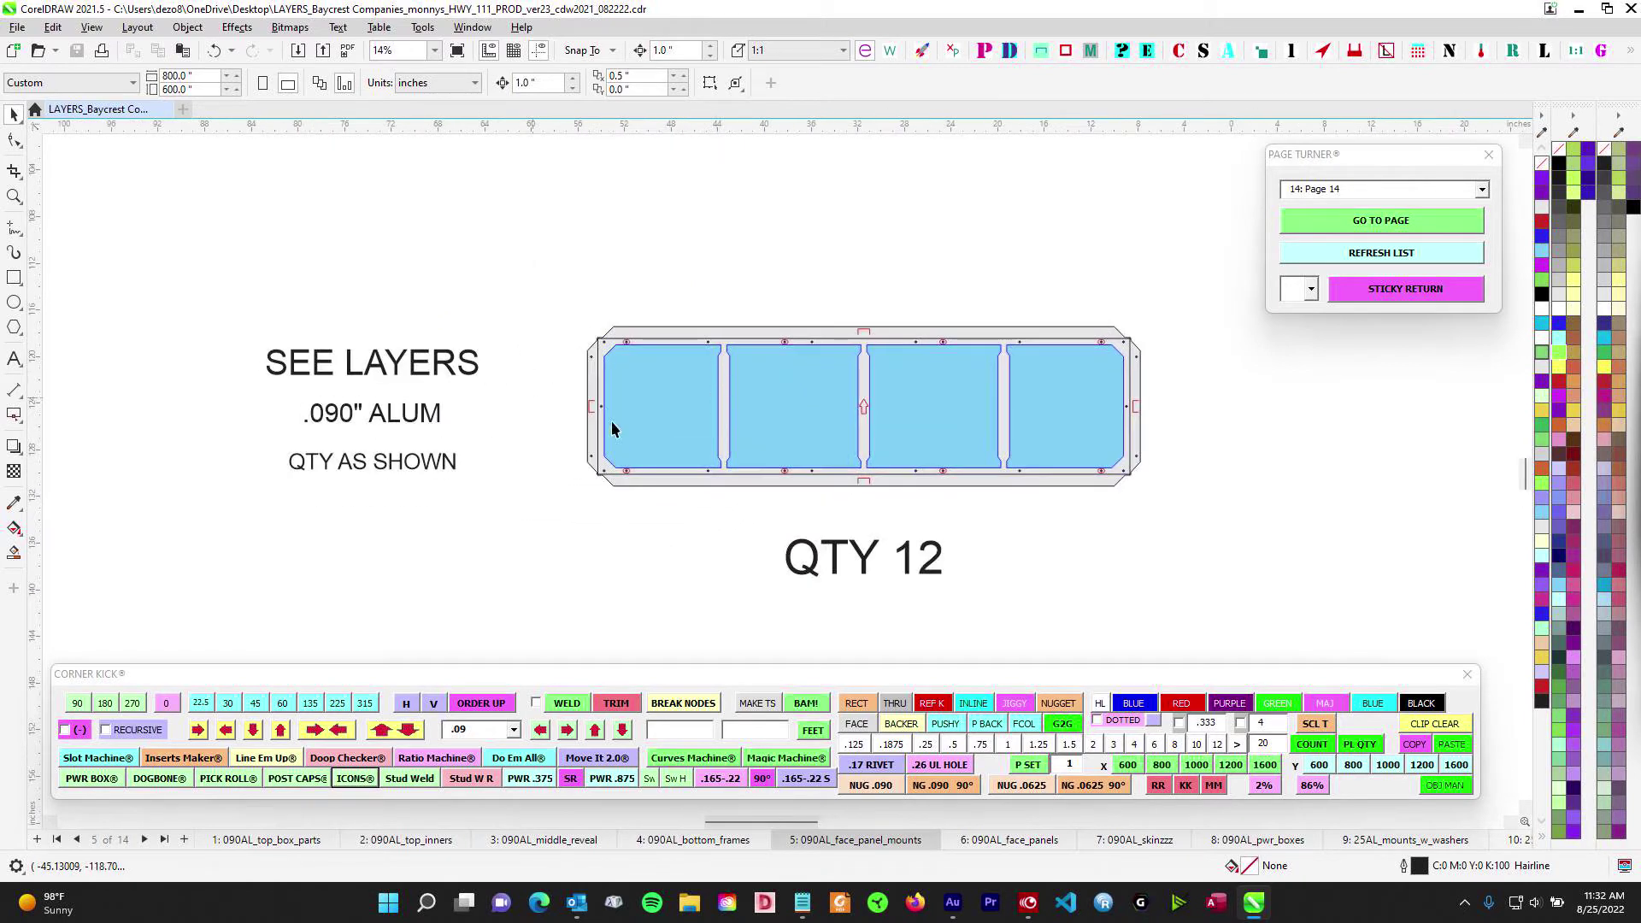
pyautogui.scroll(-1, 790, 314)
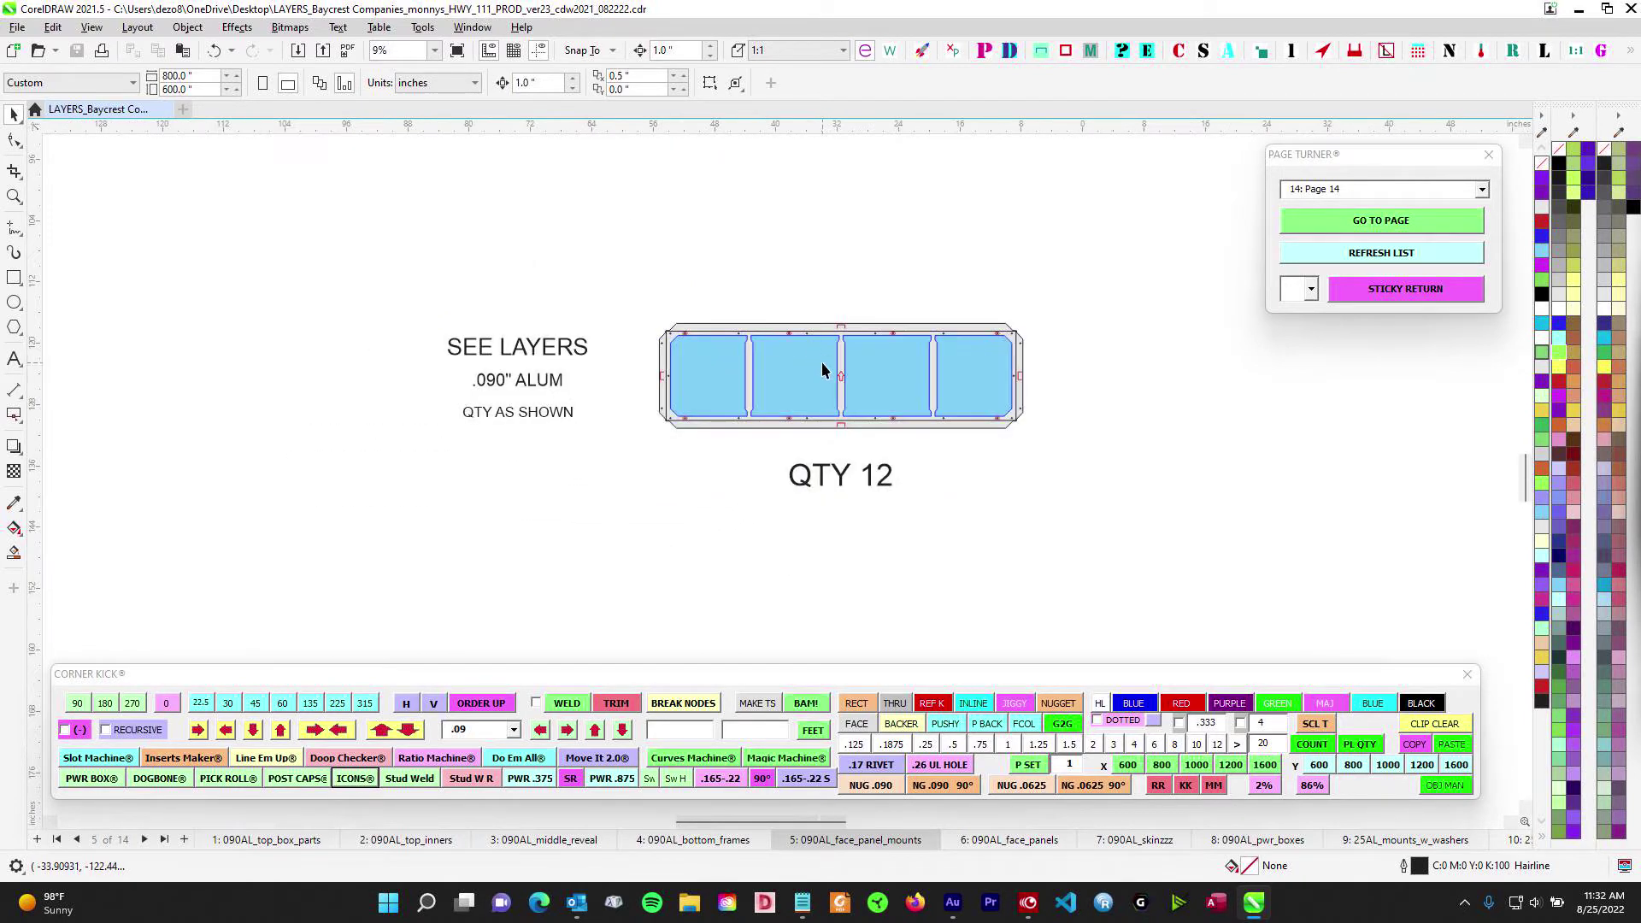
pyautogui.scroll(2, 812, 360)
pyautogui.scroll(-2, 535, 340)
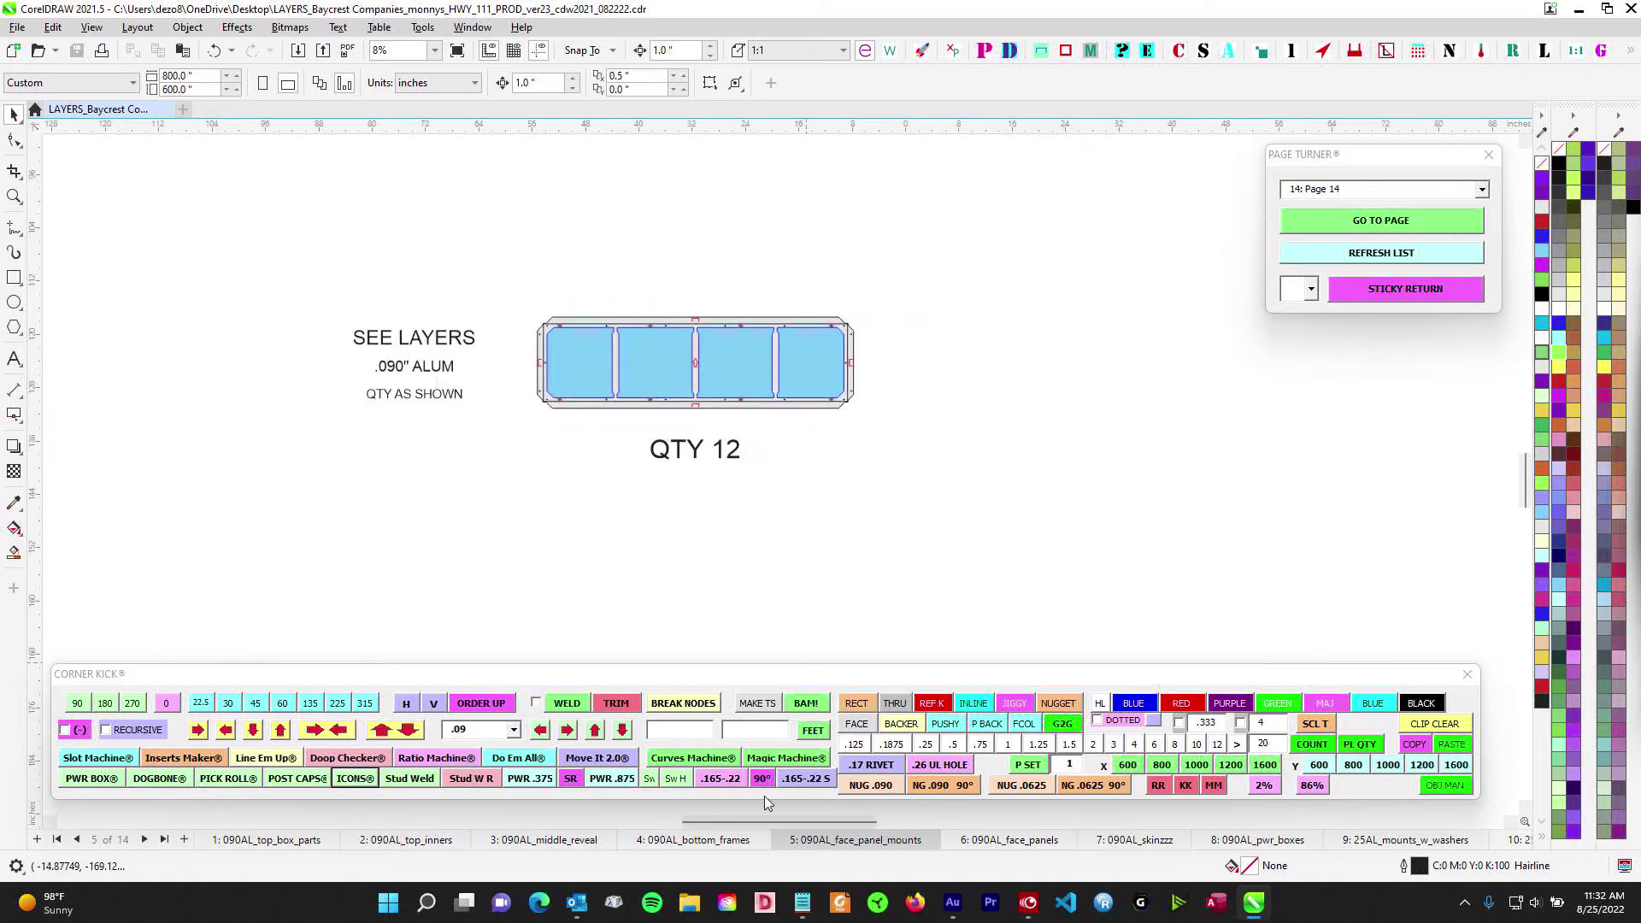
# Open the page 090AL_face_panels, select the "WAITING ON CUSTOMER FILES" hold note and review it with the blank panel set
pyautogui.click(989, 840)
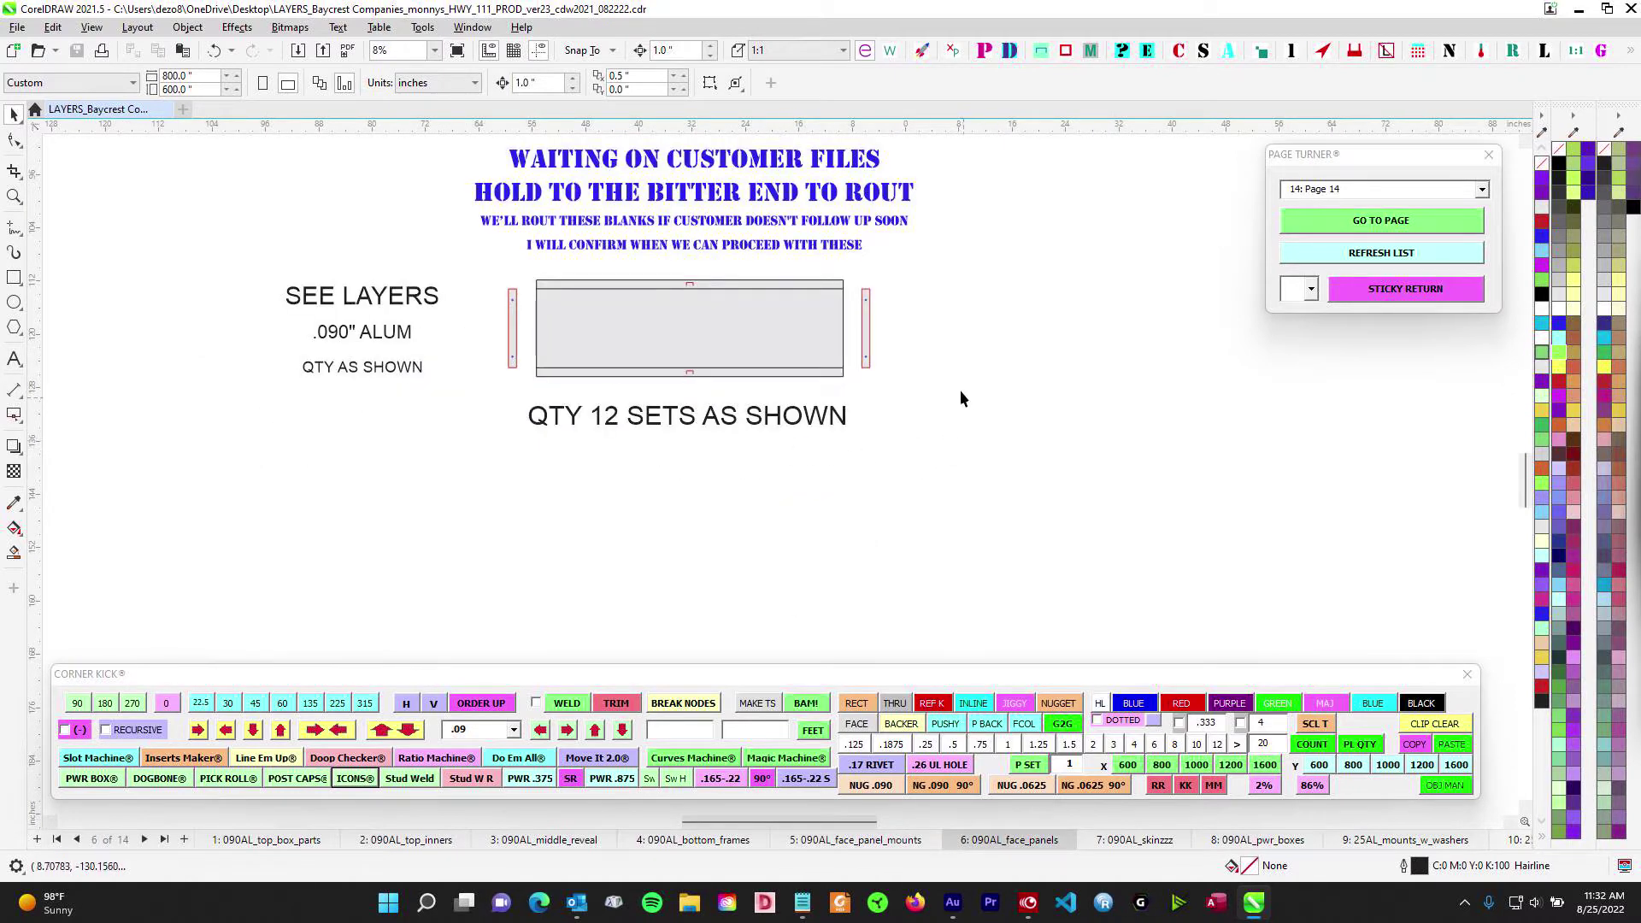
pyautogui.scroll(1, 961, 398)
pyautogui.moveTo(418, 221); pyautogui.dragTo(1039, 357)
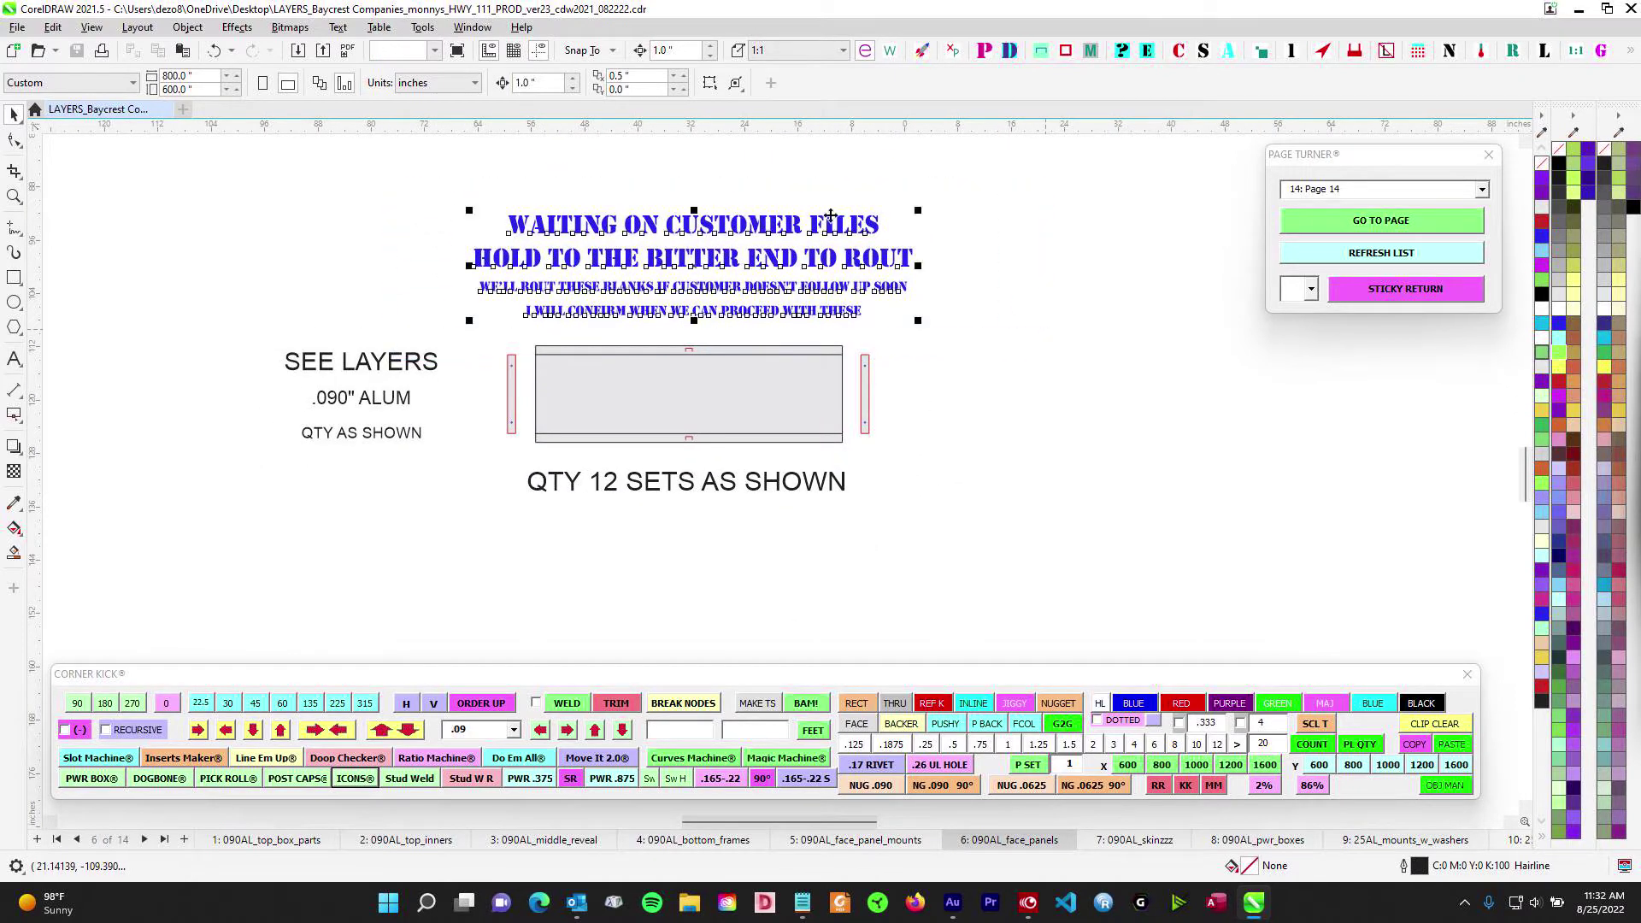
pyautogui.scroll(2, 720, 278)
pyautogui.scroll(-1, 752, 359)
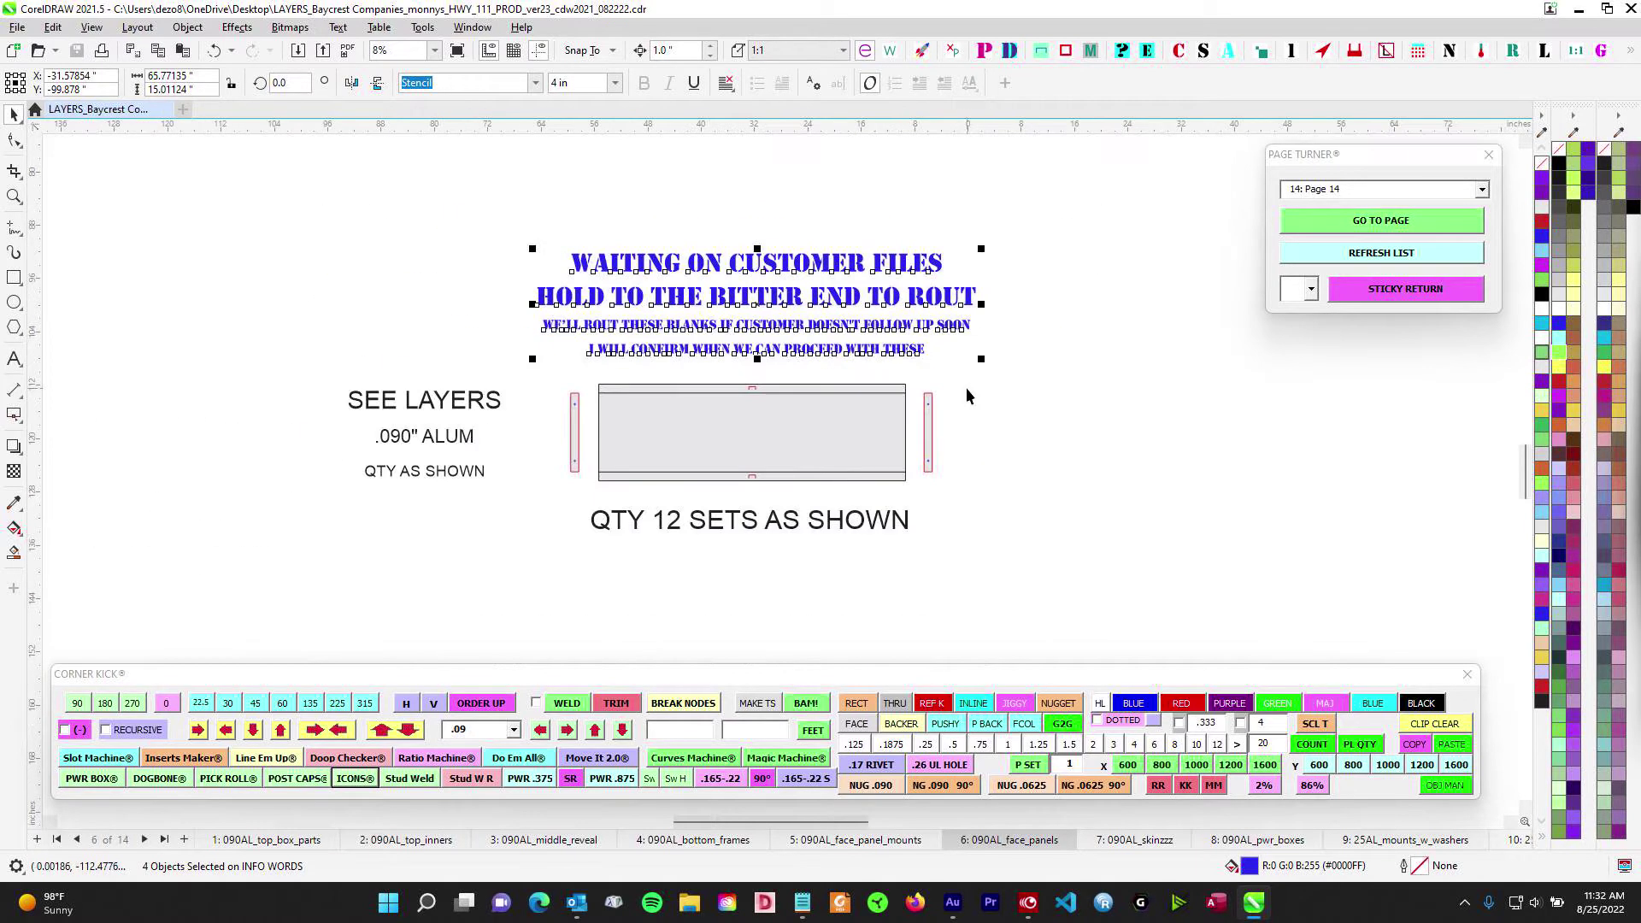
pyautogui.scroll(1, 704, 407)
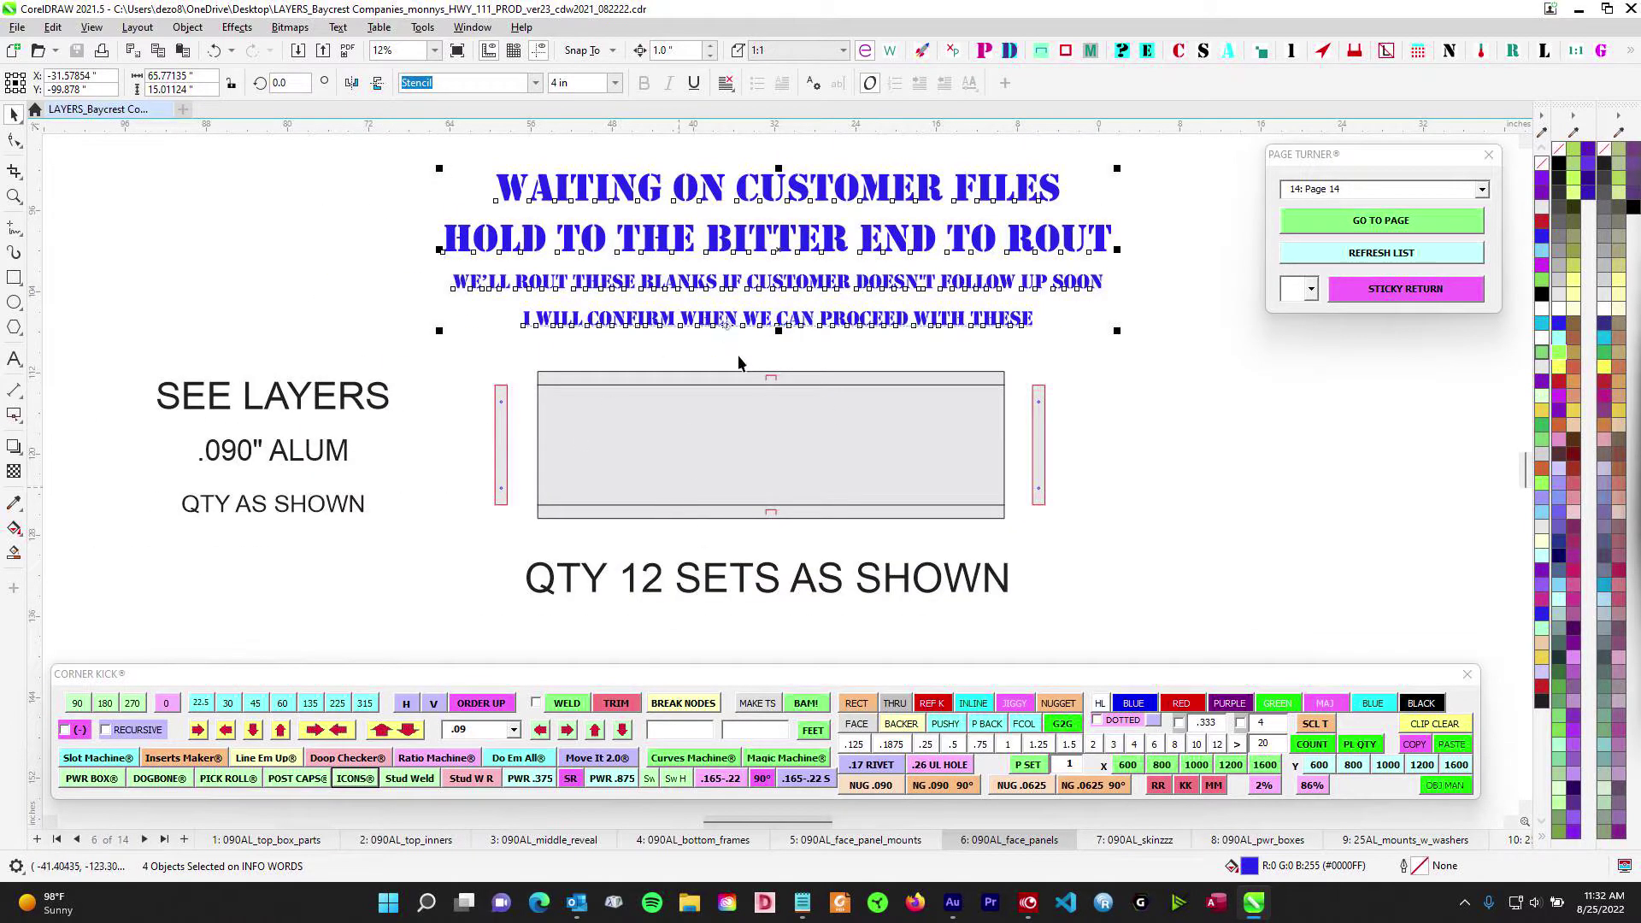
pyautogui.scroll(-1, 684, 435)
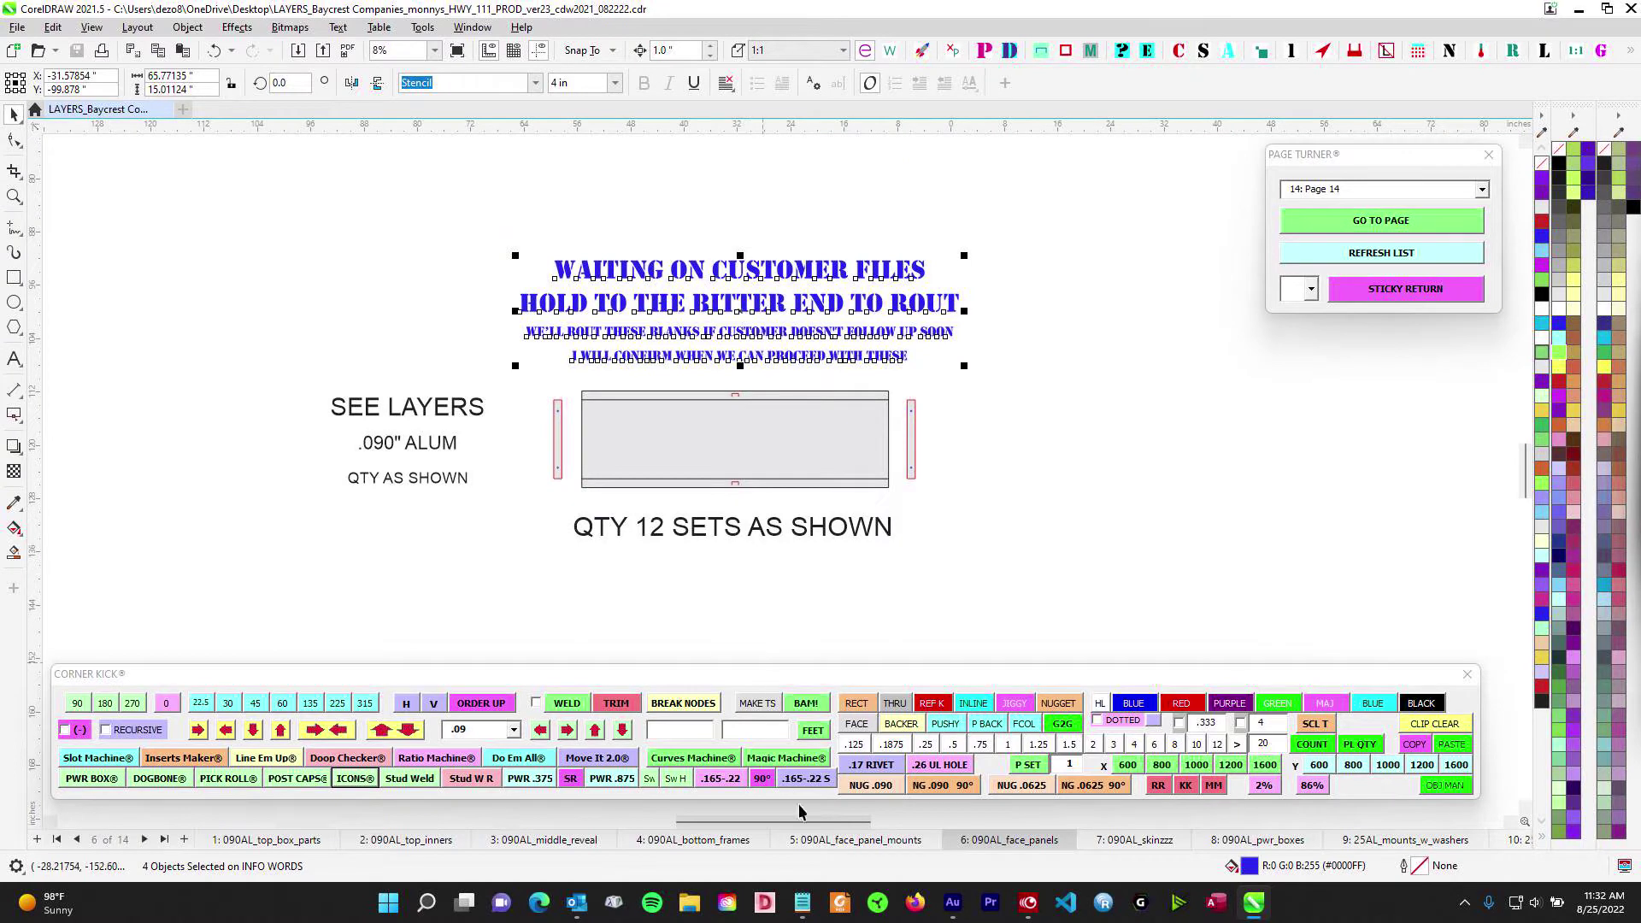
pyautogui.scroll(1, 727, 296)
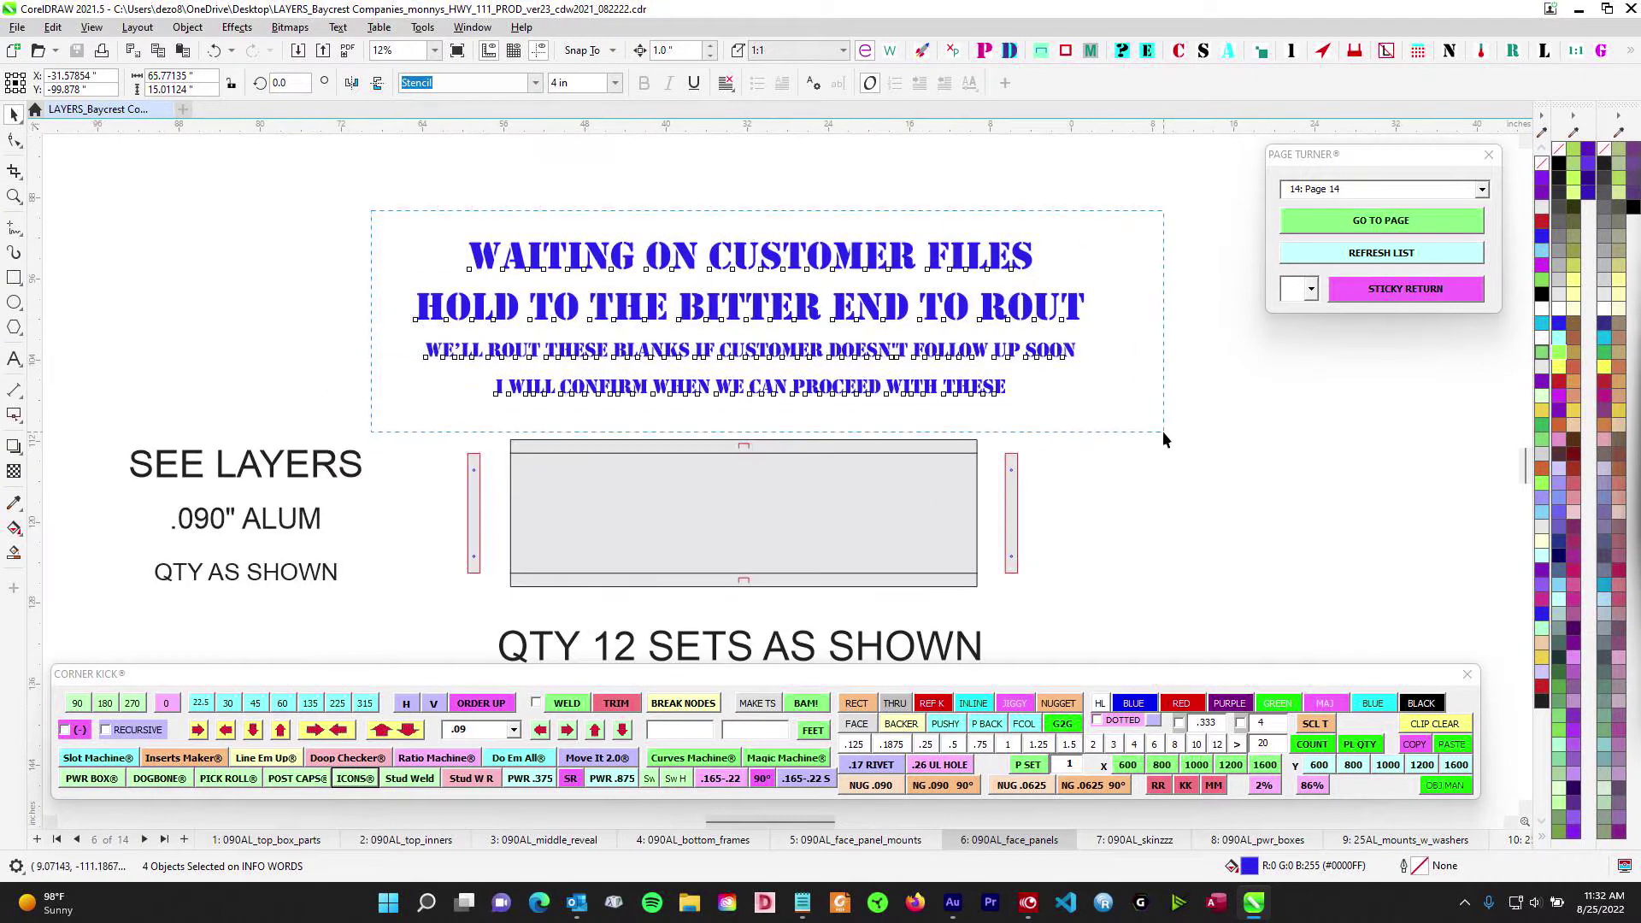
pyautogui.scroll(-1, 833, 444)
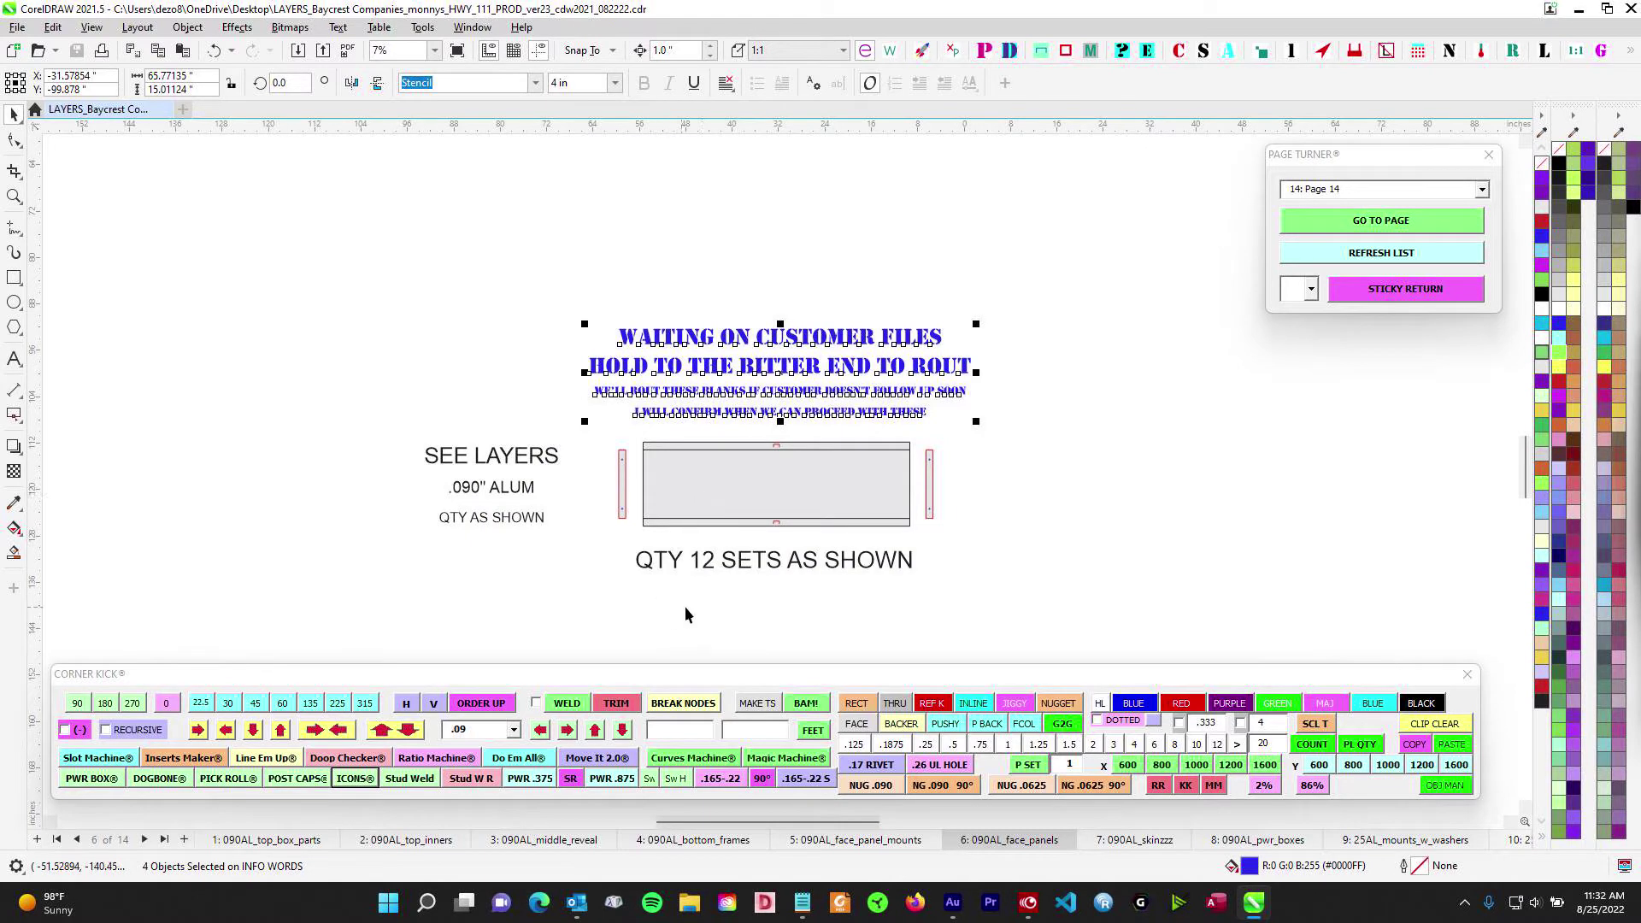
# Open the page 090AL_skinzzz and select the large skin sheets with blue cutouts for review
pyautogui.click(1129, 839)
pyautogui.scroll(-2, 833, 291)
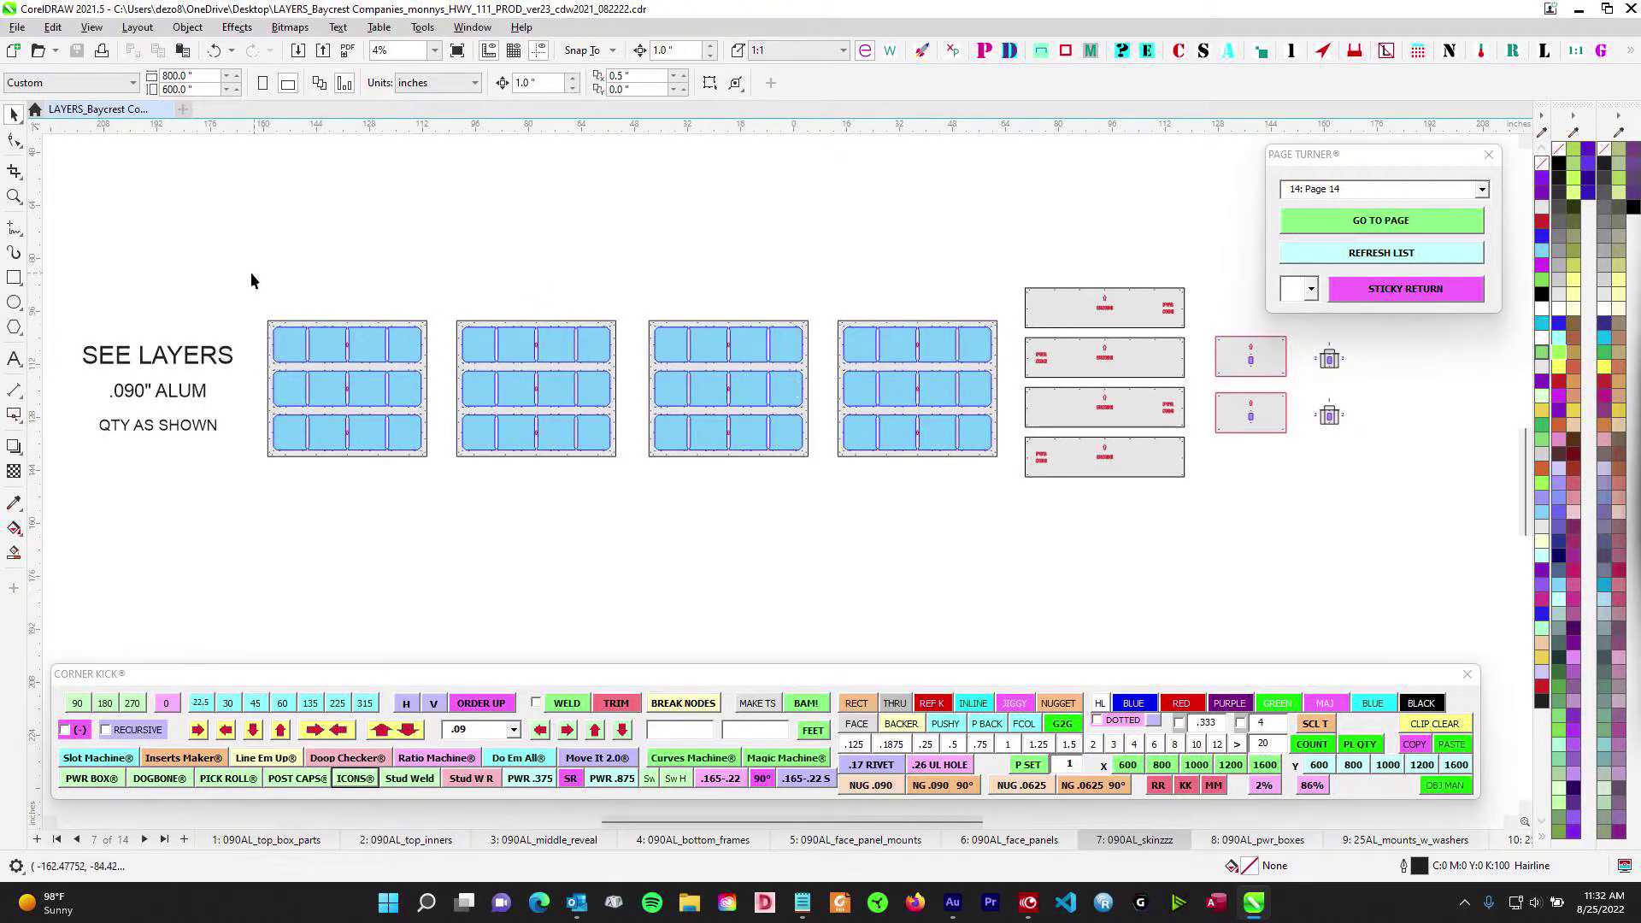
pyautogui.moveTo(250, 280); pyautogui.dragTo(1001, 483)
pyautogui.hscroll(2, 755, 216)
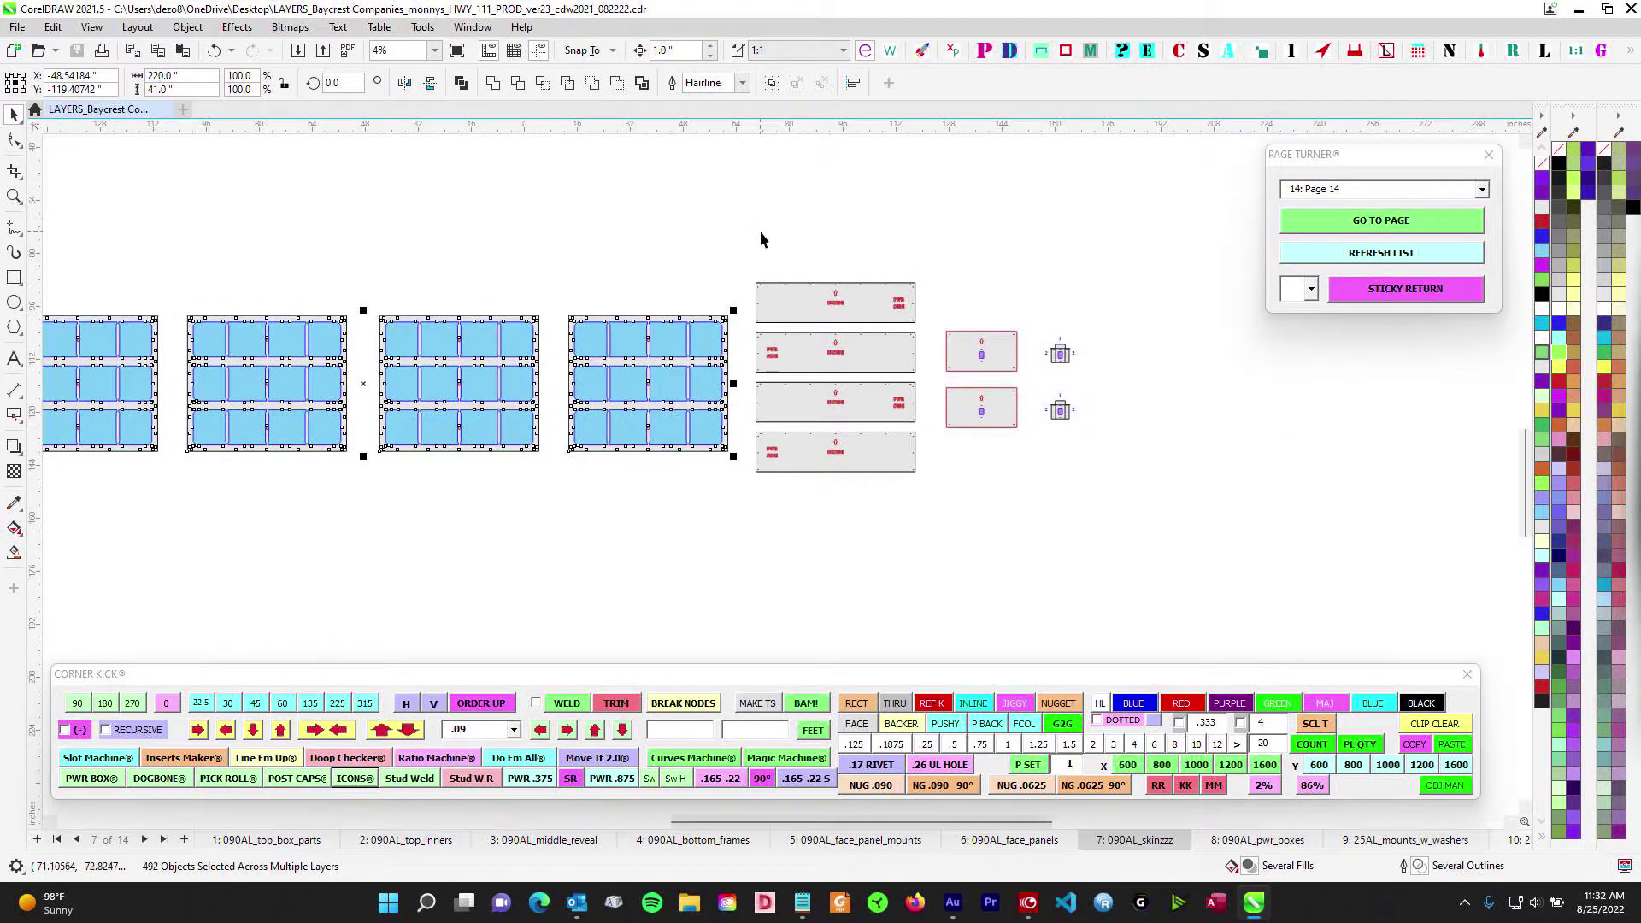
# Inspect the power-side panels, the two red-outlined panels and the small folded box parts on the skins page
pyautogui.scroll(1, 760, 231)
pyautogui.click(865, 262)
pyautogui.moveTo(864, 262); pyautogui.dragTo(682, 210)
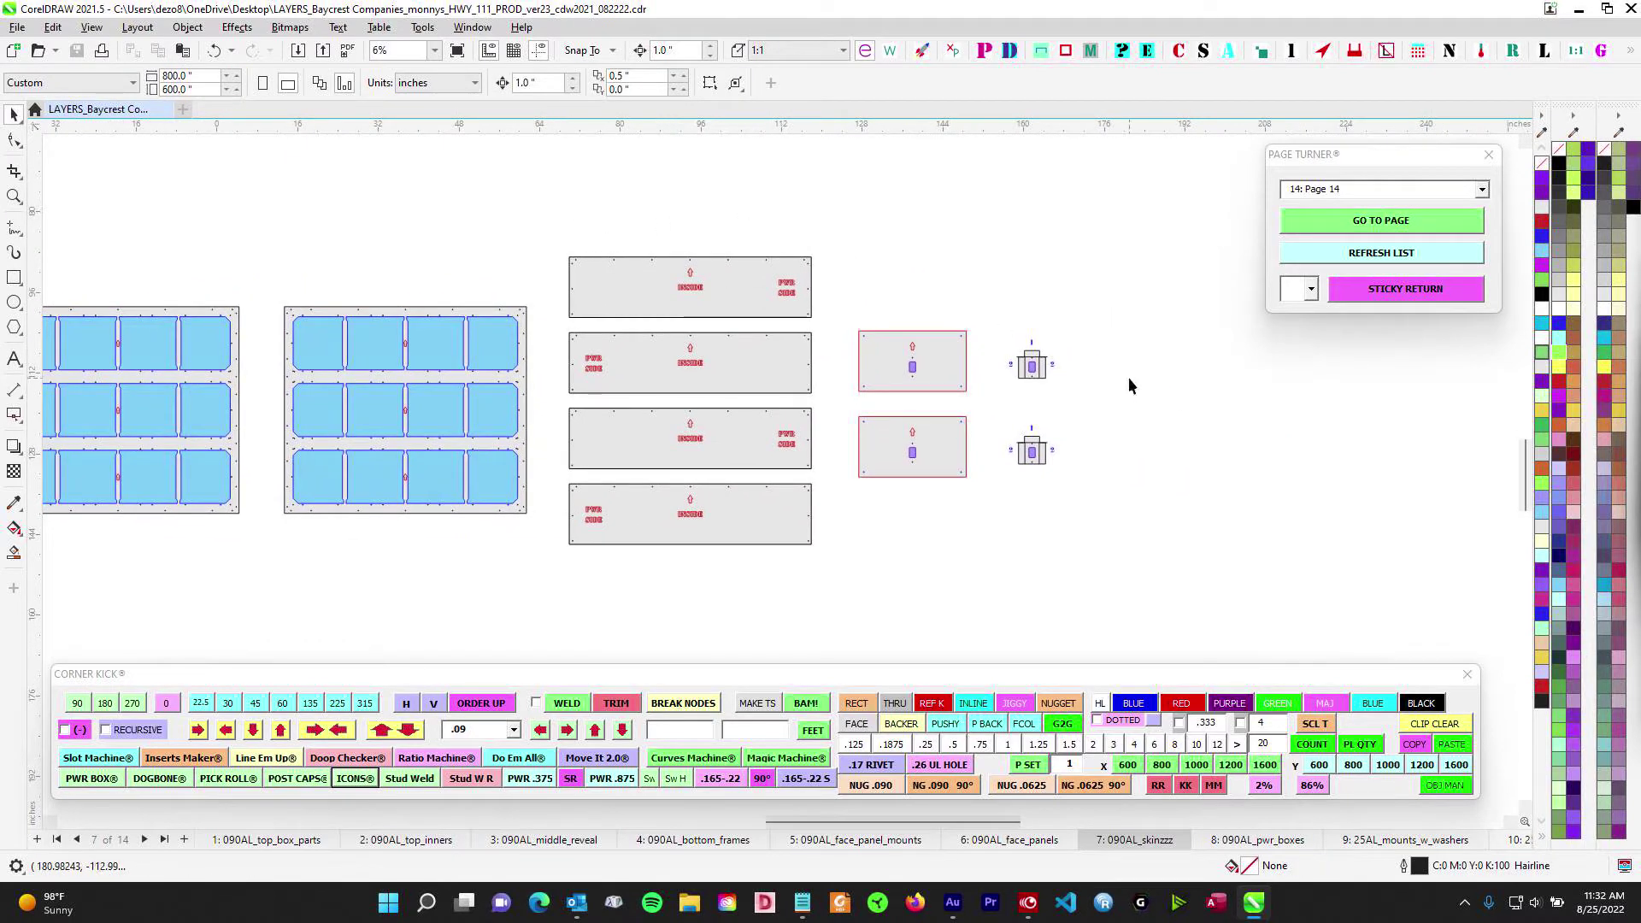
pyautogui.moveTo(839, 287); pyautogui.dragTo(993, 547)
pyautogui.moveTo(549, 209); pyautogui.dragTo(805, 643)
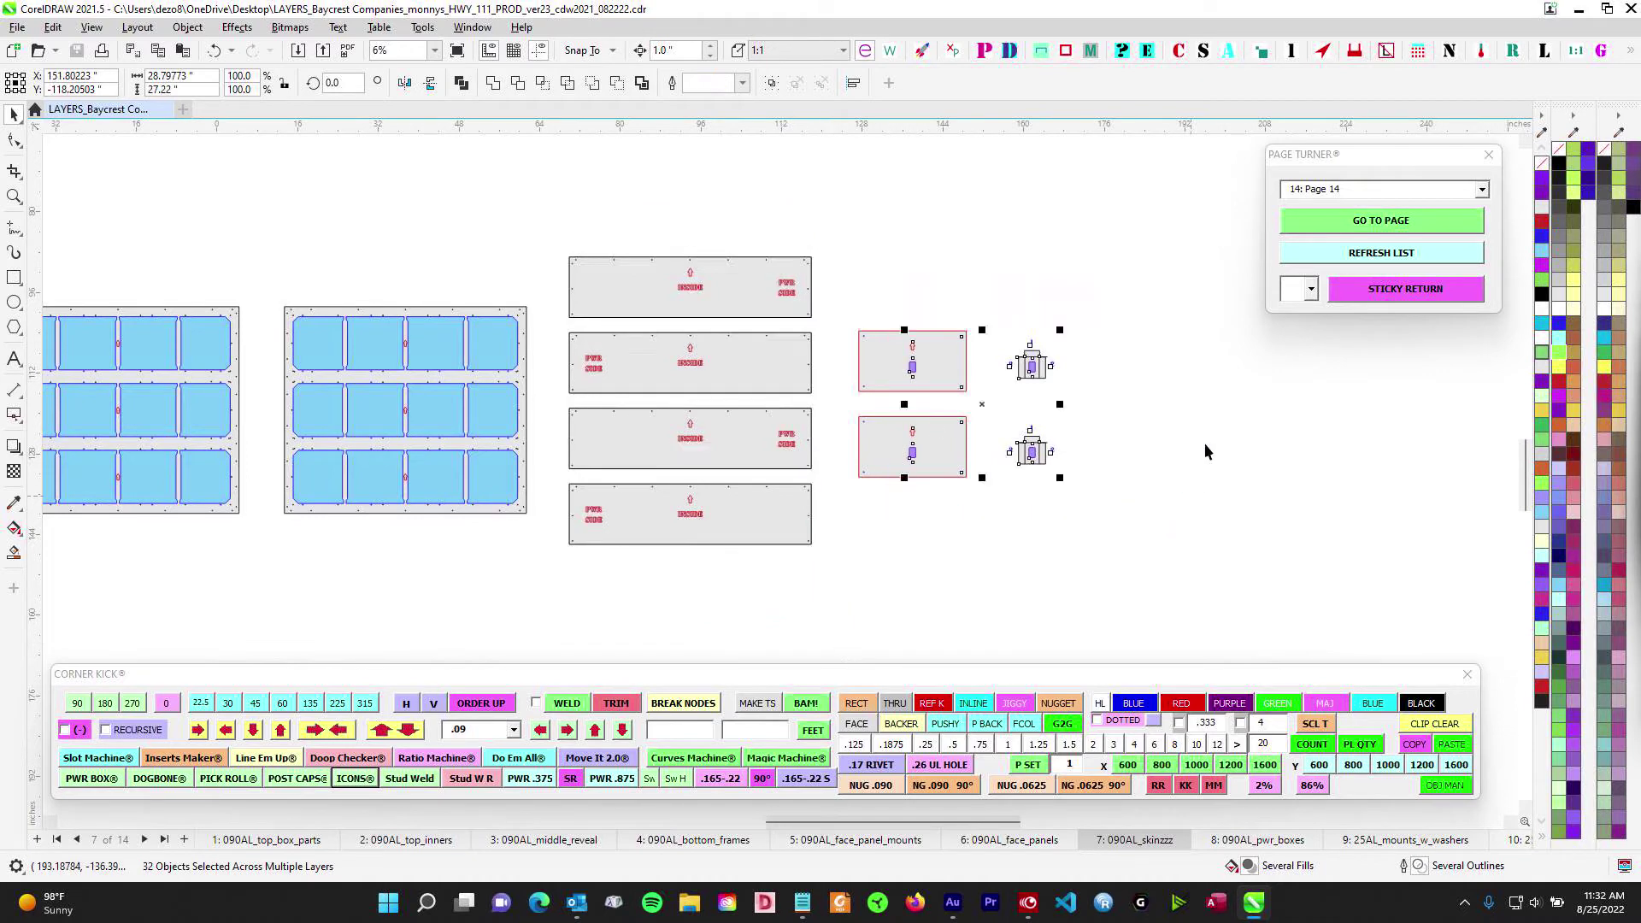
pyautogui.scroll(1, 1115, 377)
pyautogui.click(1114, 363)
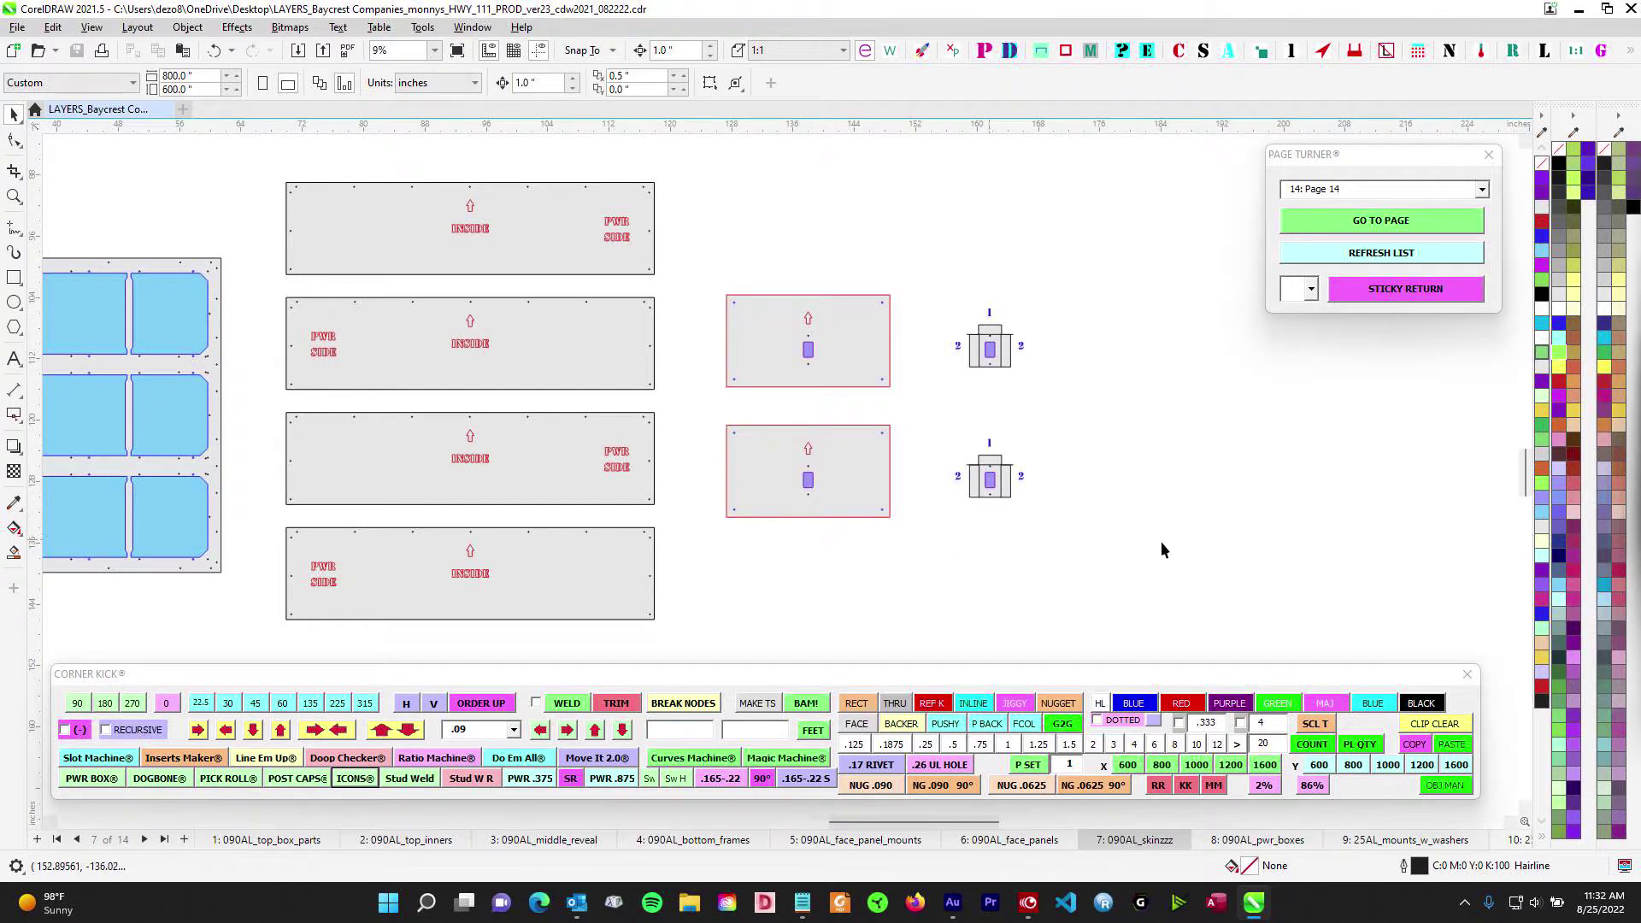
# Open the page 090AL_pwr_boxes and review both sets of power box parts, including the small red-outlined pieces
pyautogui.scroll(-1, 985, 459)
pyautogui.moveTo(986, 458); pyautogui.dragTo(655, 302)
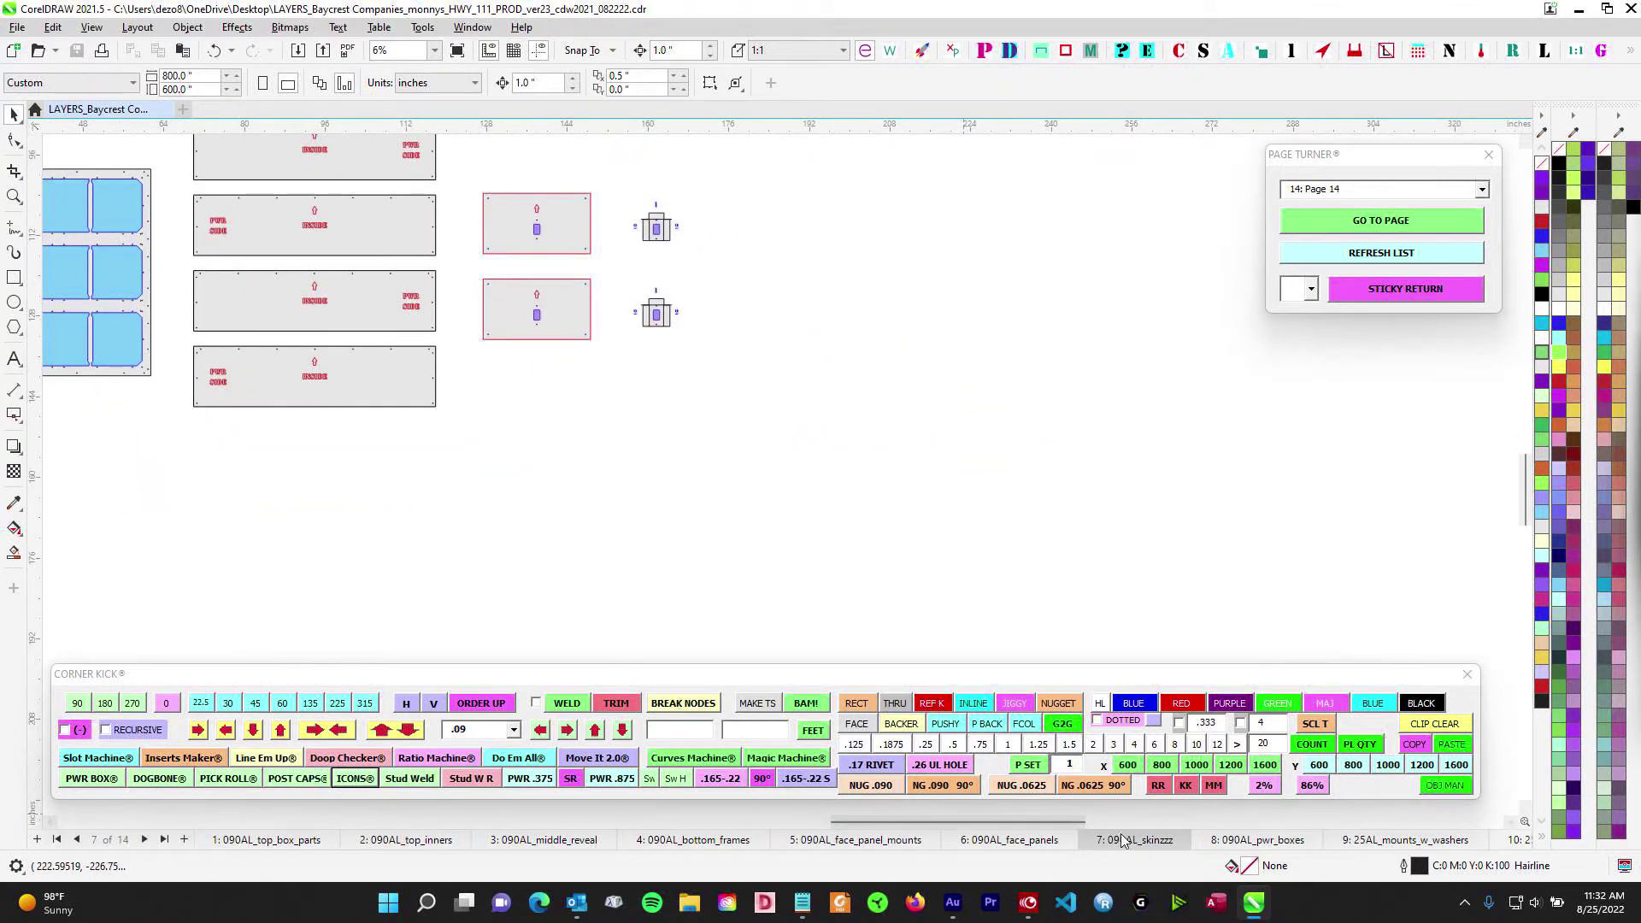
pyautogui.click(1274, 841)
pyautogui.scroll(-1, 947, 363)
pyautogui.scroll(3, 648, 290)
pyautogui.moveTo(603, 350); pyautogui.dragTo(718, 248)
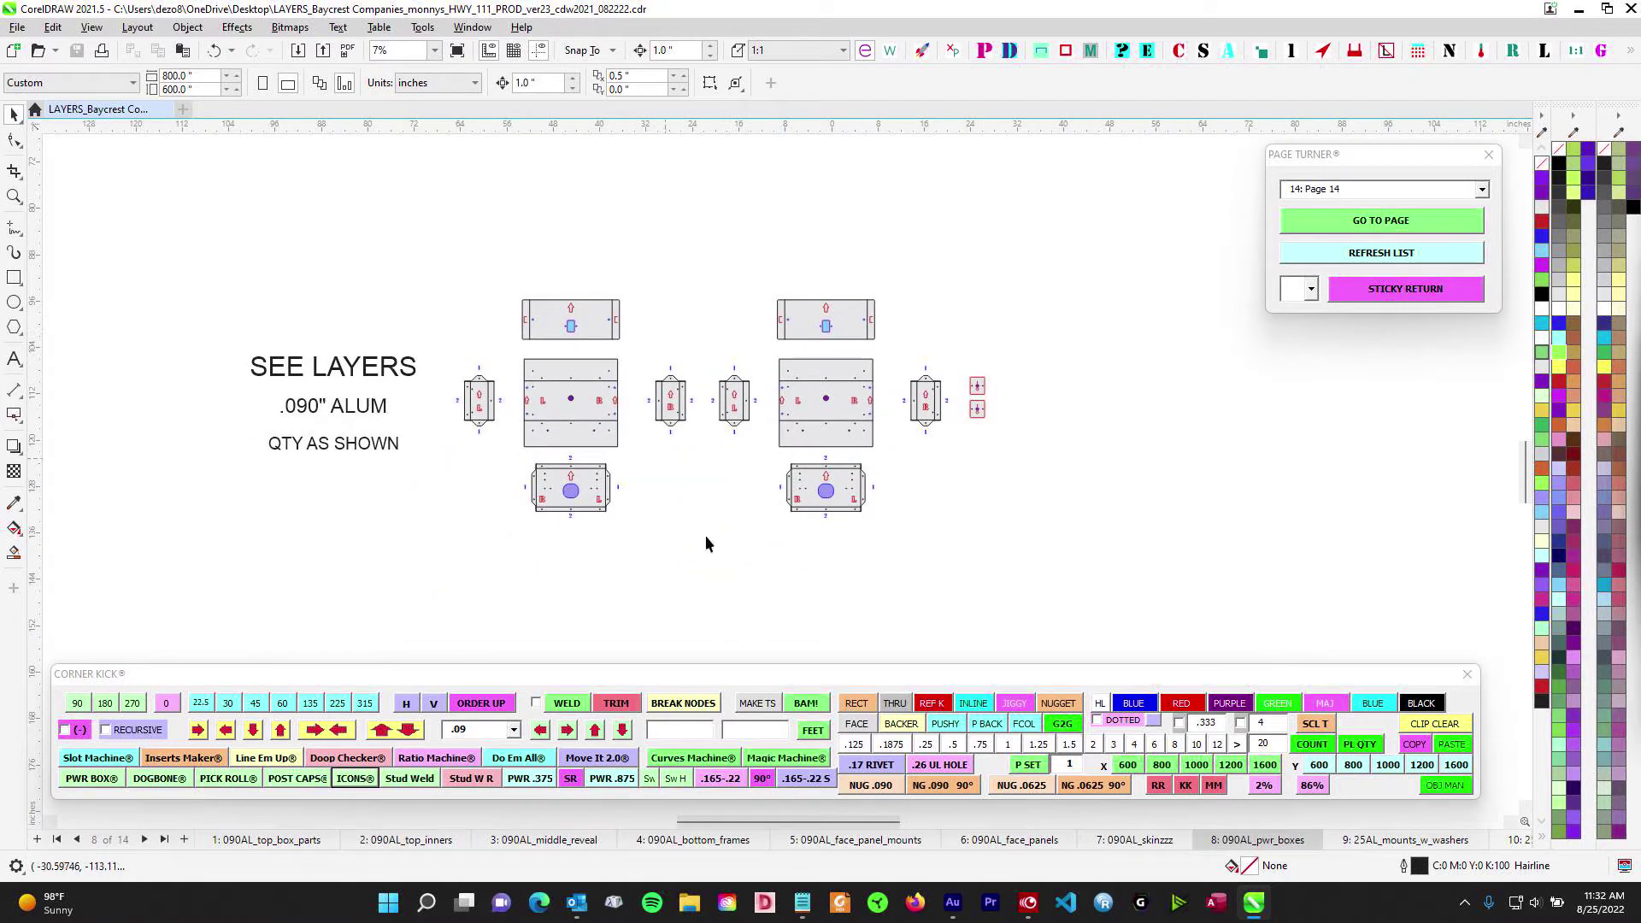
pyautogui.scroll(2, 1003, 395)
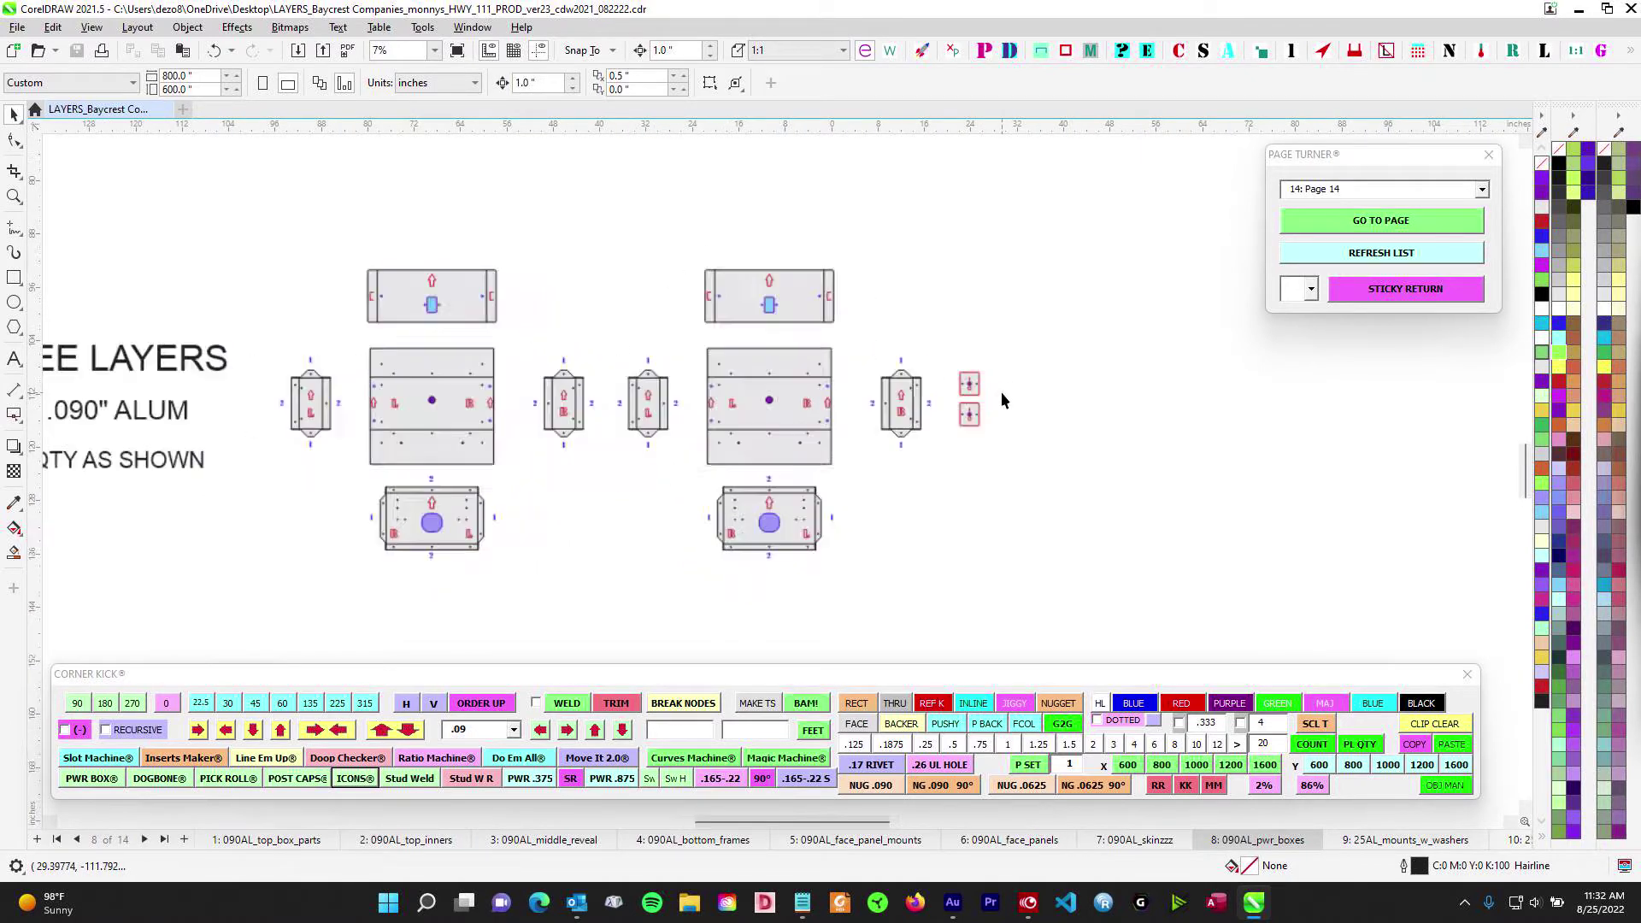
pyautogui.scroll(-3, 982, 379)
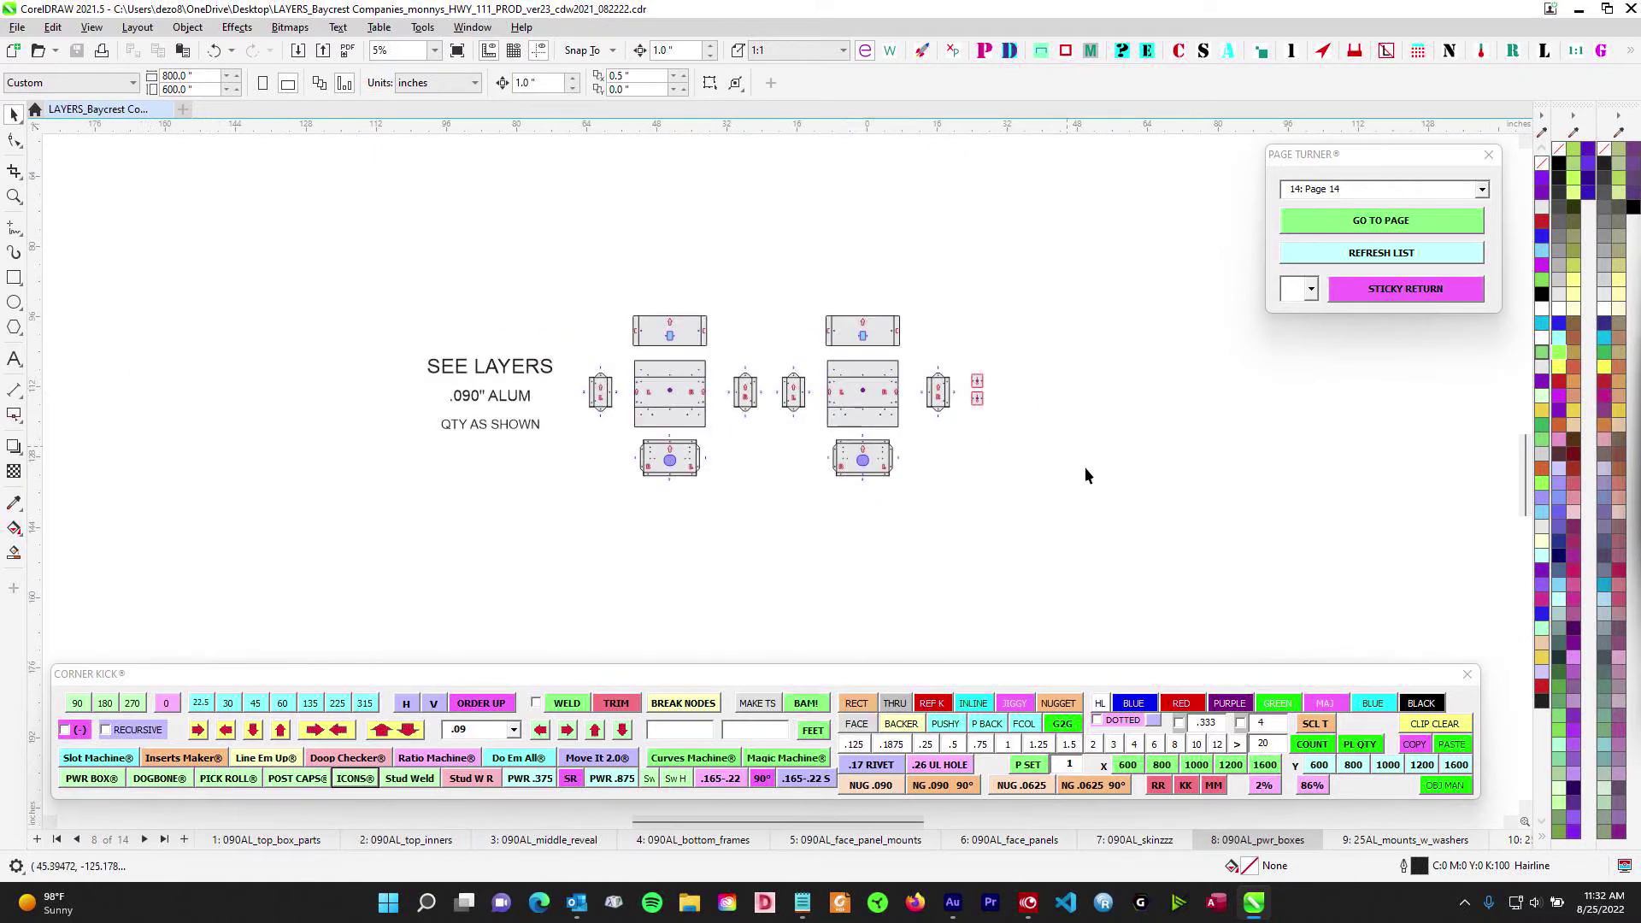
# Open the page 25AL_mounts_w_washers, review the mounting plates and select the two rows of small washers for inspection
pyautogui.click(1391, 841)
pyautogui.scroll(-1, 708, 242)
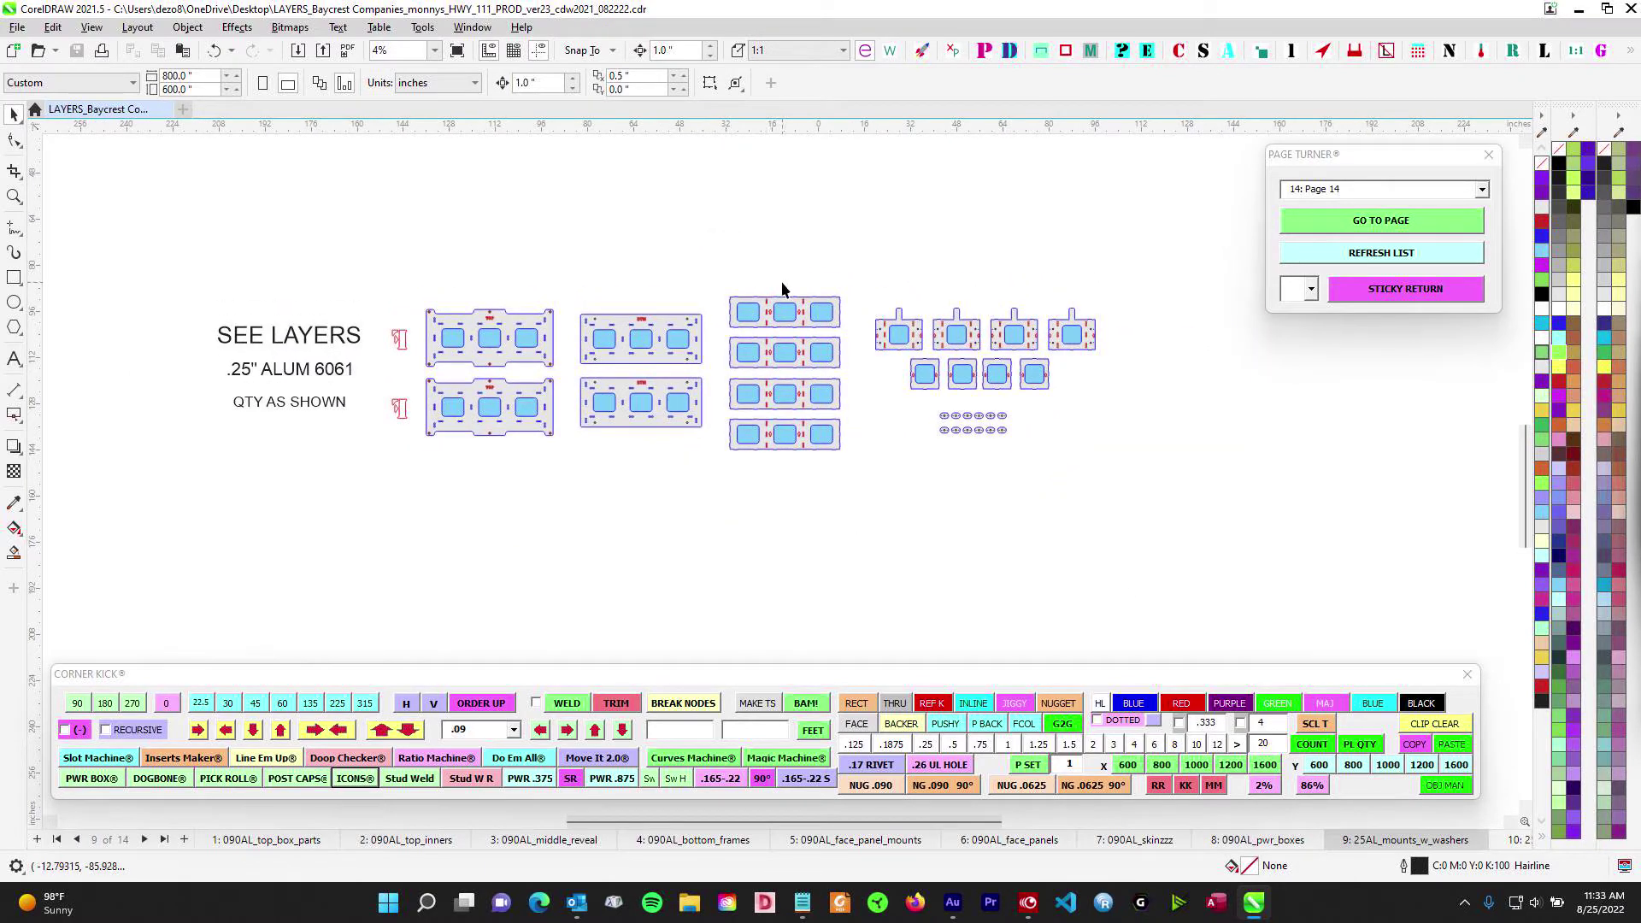
pyautogui.scroll(3, 885, 329)
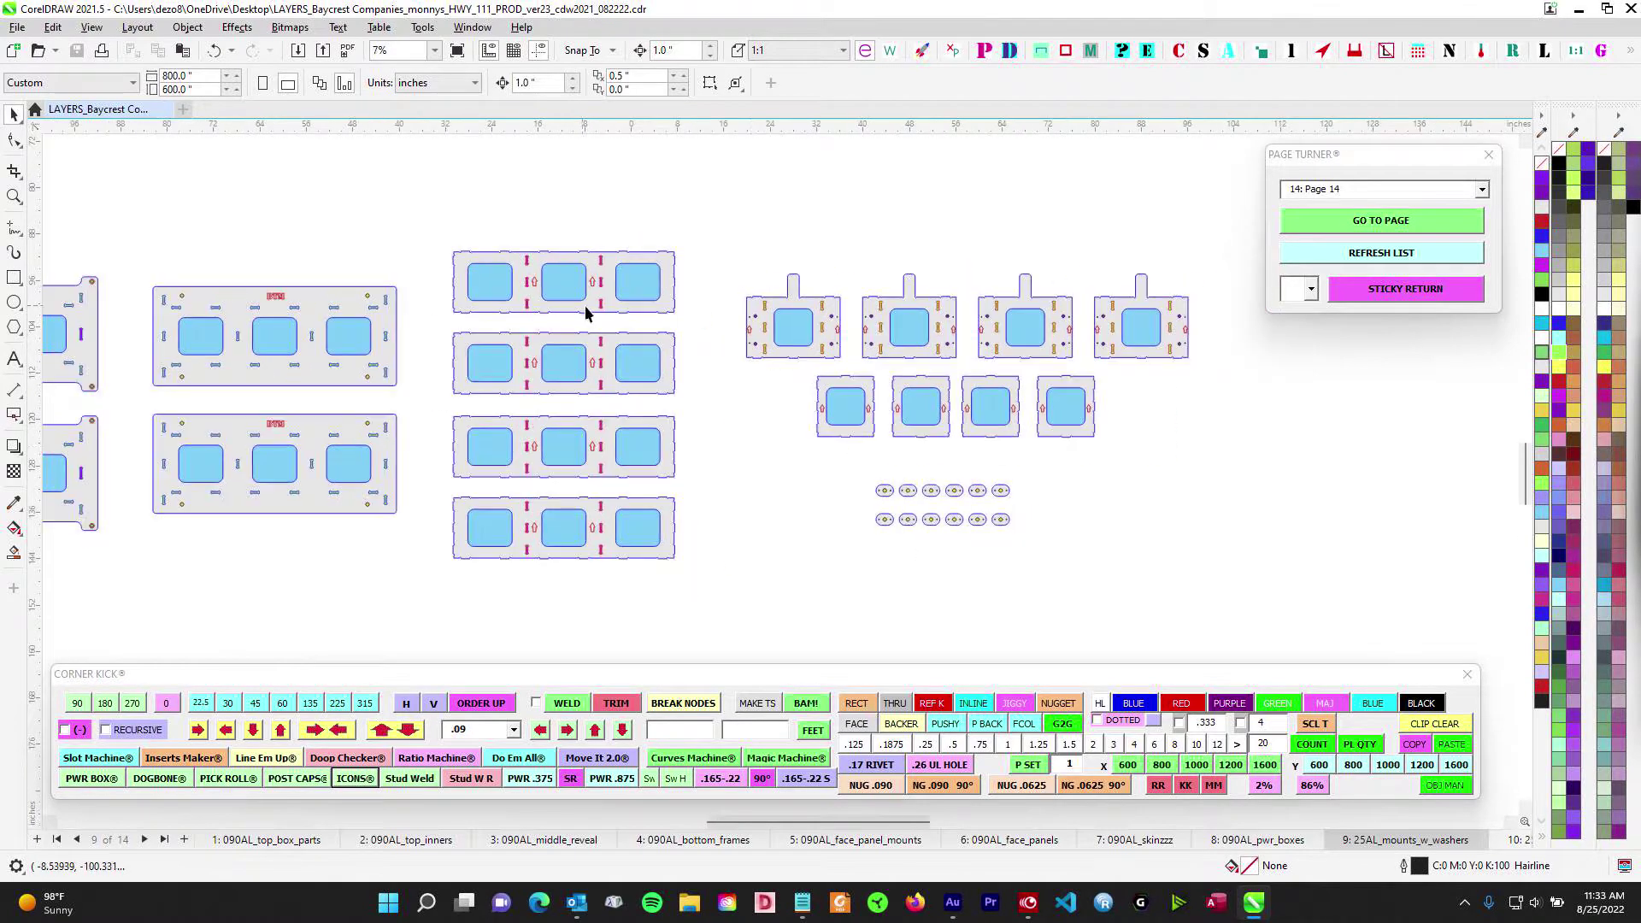
pyautogui.moveTo(1206, 556); pyautogui.dragTo(1204, 551)
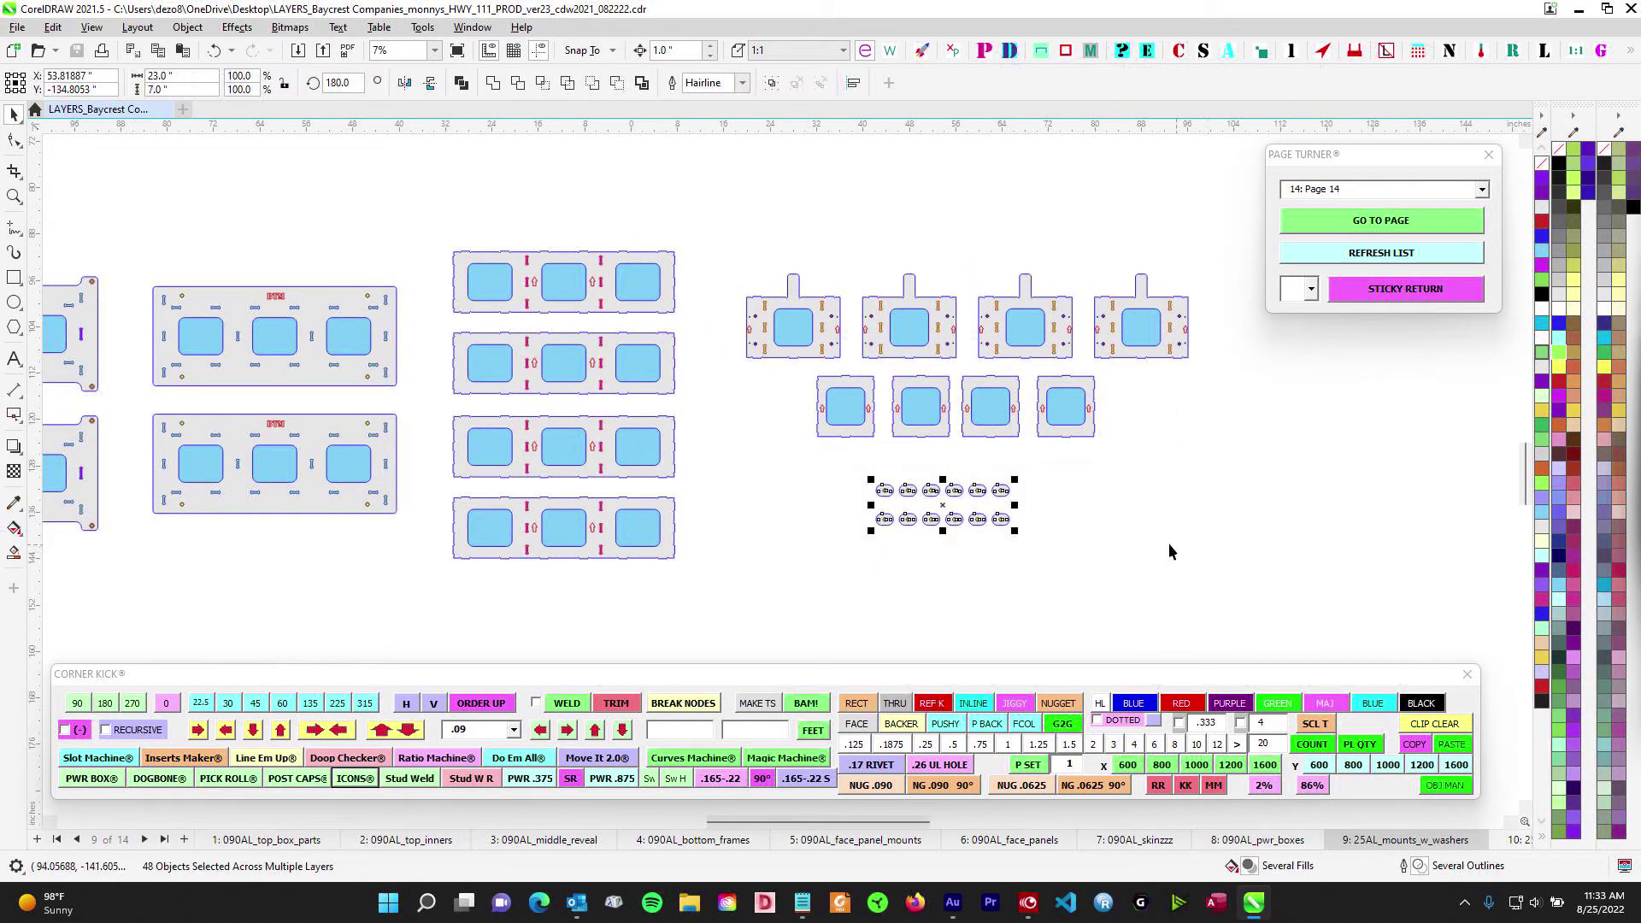
pyautogui.scroll(2, 1168, 542)
pyautogui.moveTo(1096, 503); pyautogui.dragTo(1094, 470)
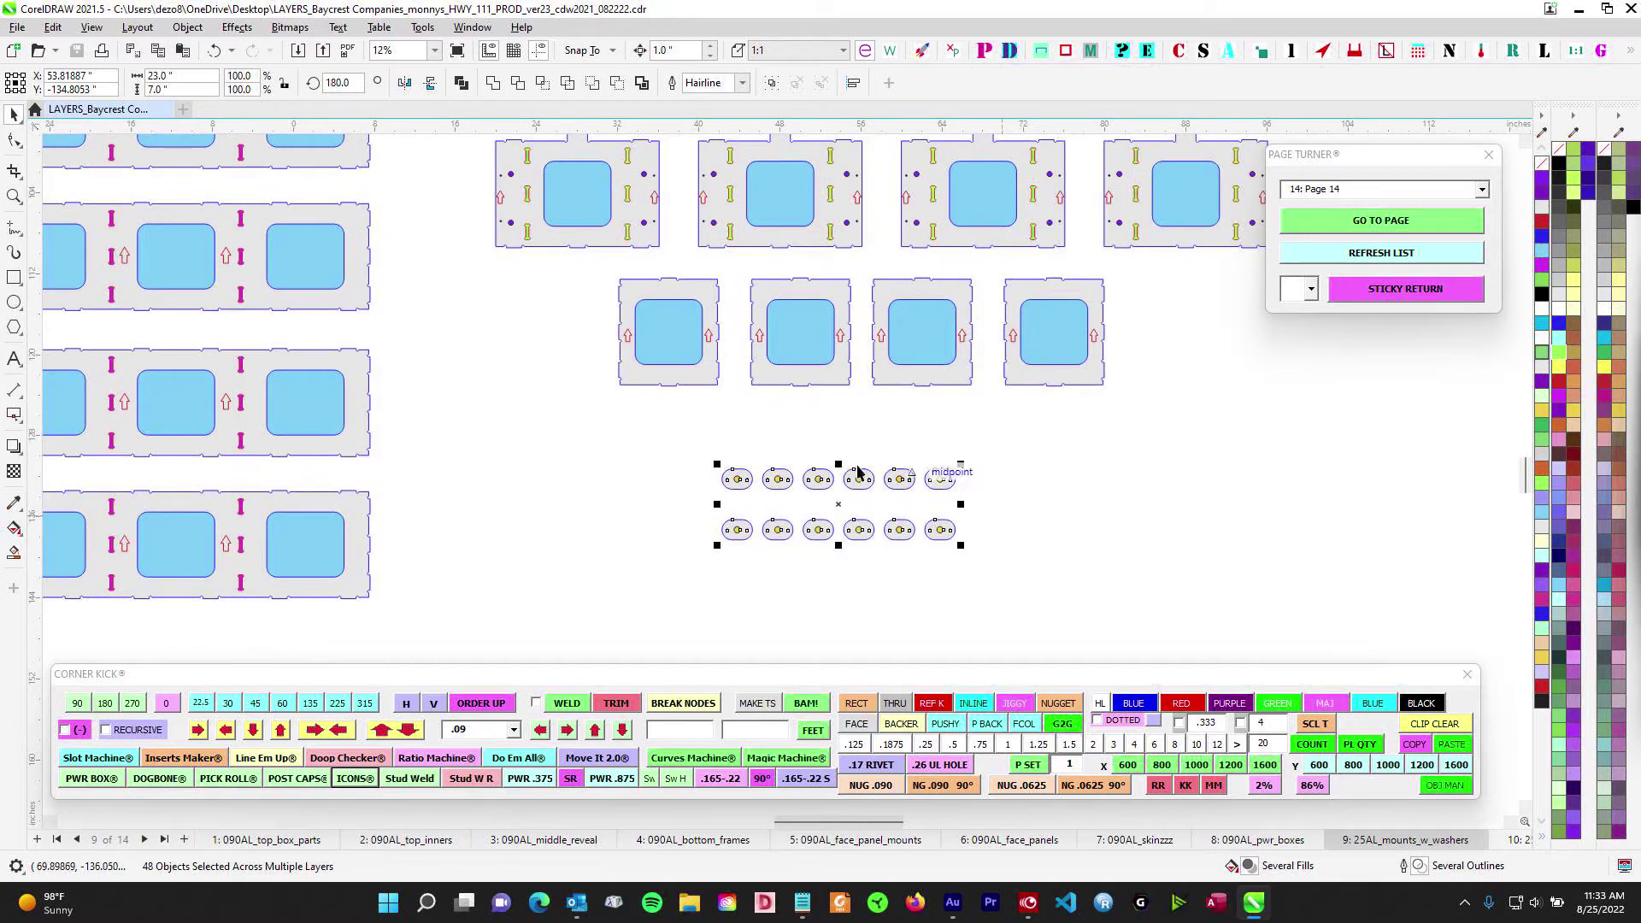
pyautogui.moveTo(656, 442); pyautogui.dragTo(1029, 573)
pyautogui.scroll(-3, 1029, 580)
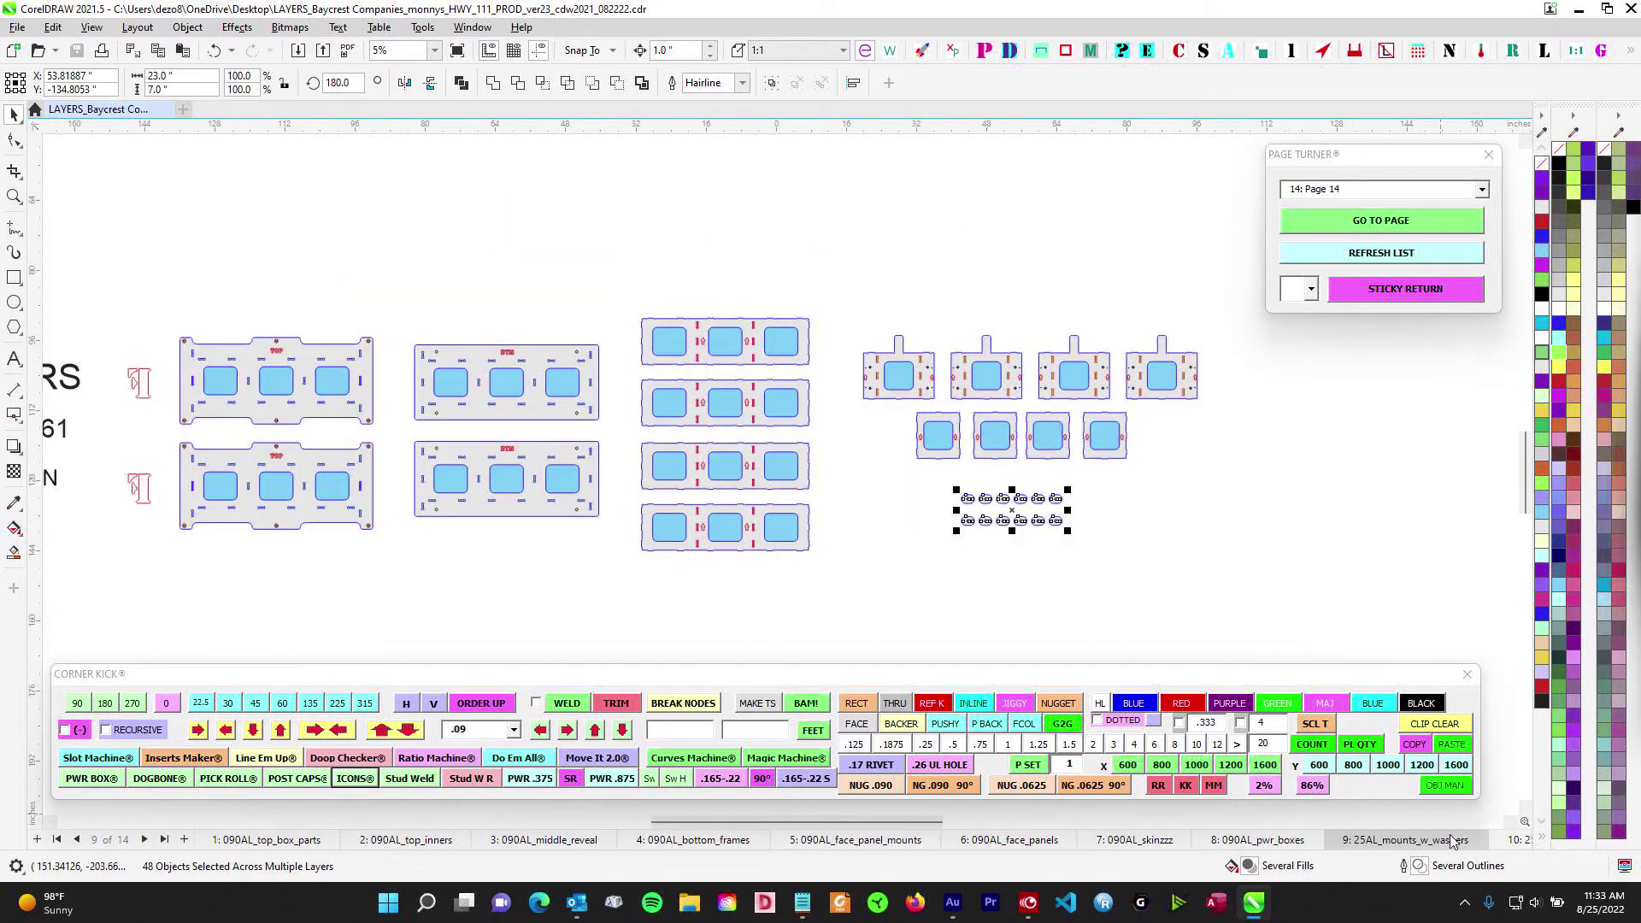
# Open the page 25AL_deco_side_panels and inspect the circular cutouts of the decorative side panels up close
pyautogui.click(1519, 841)
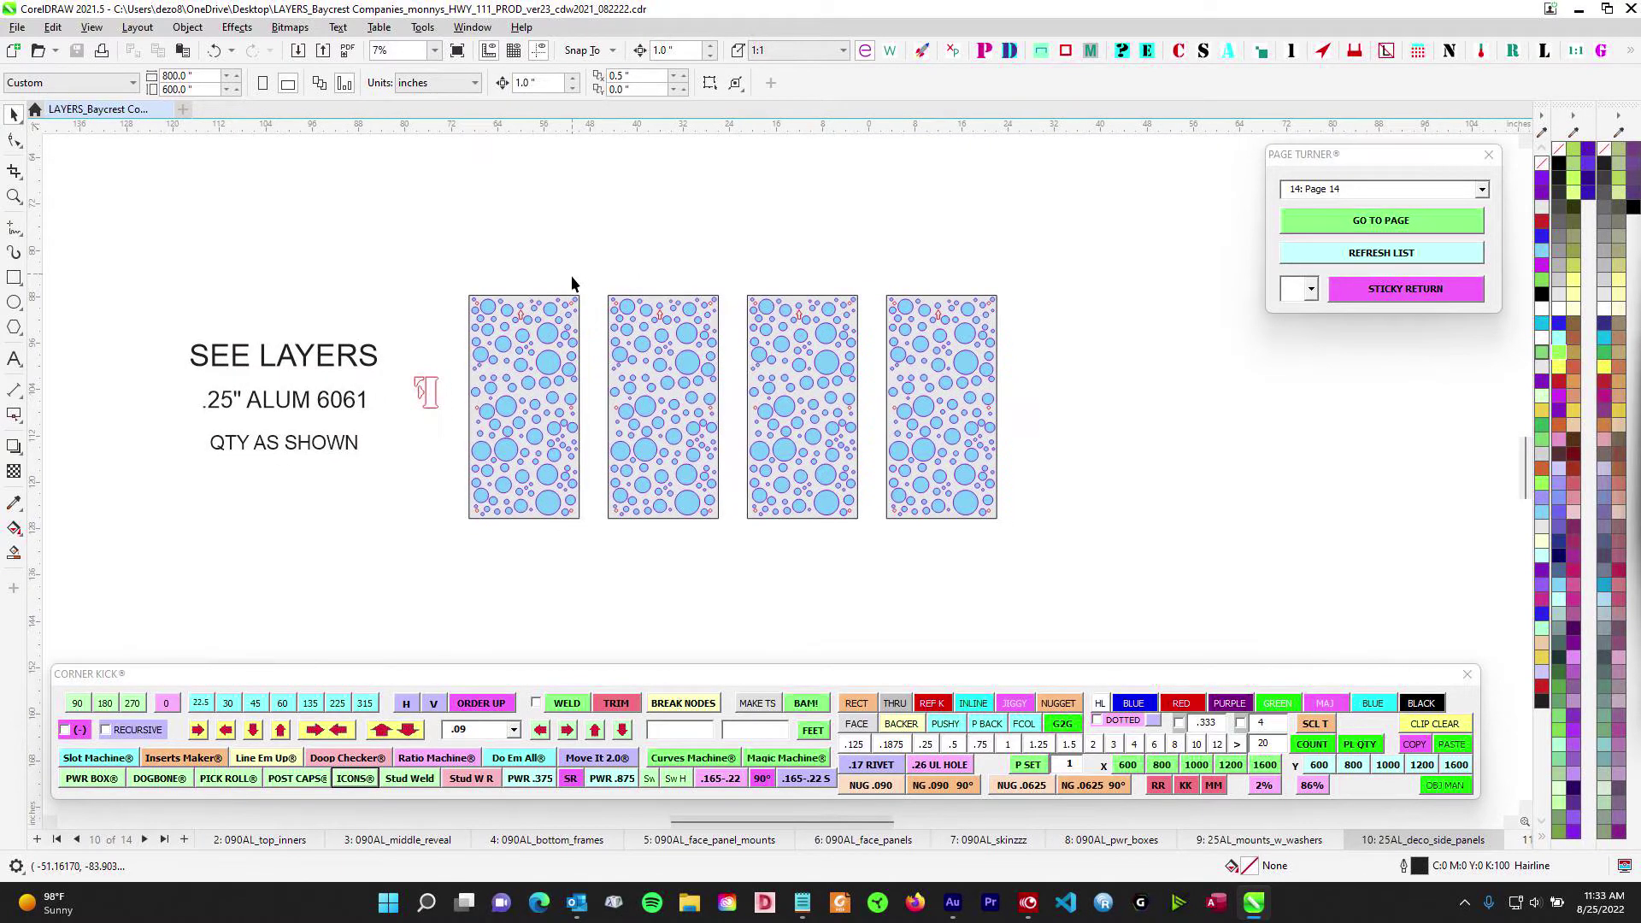
pyautogui.scroll(2, 576, 286)
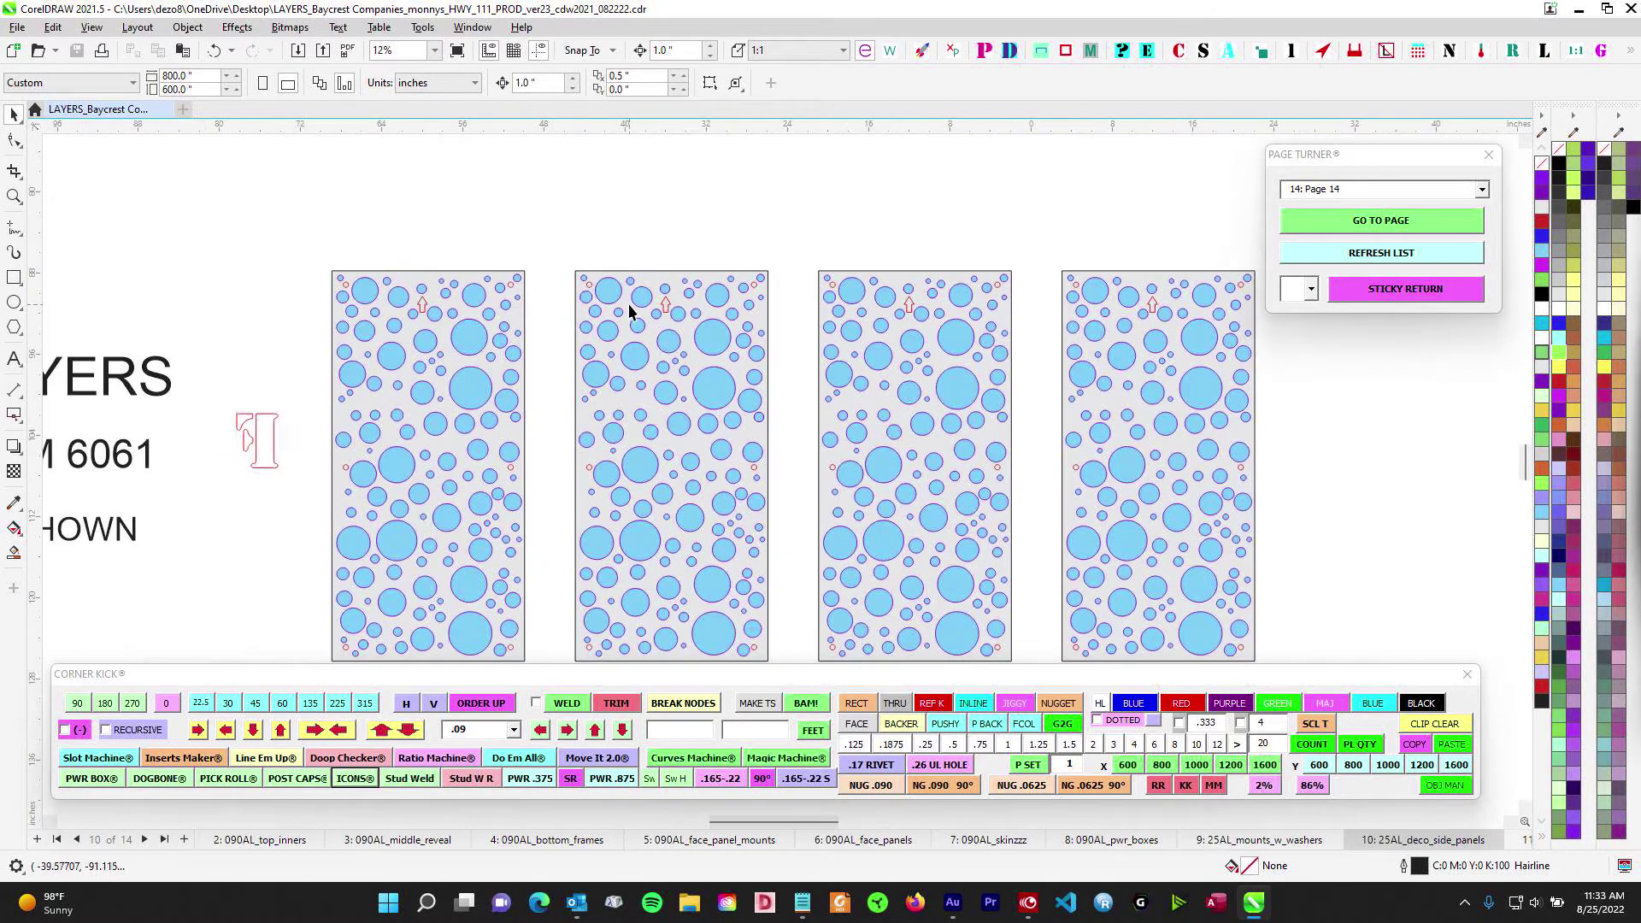
pyautogui.scroll(-3, 676, 310)
pyautogui.scroll(6, 701, 295)
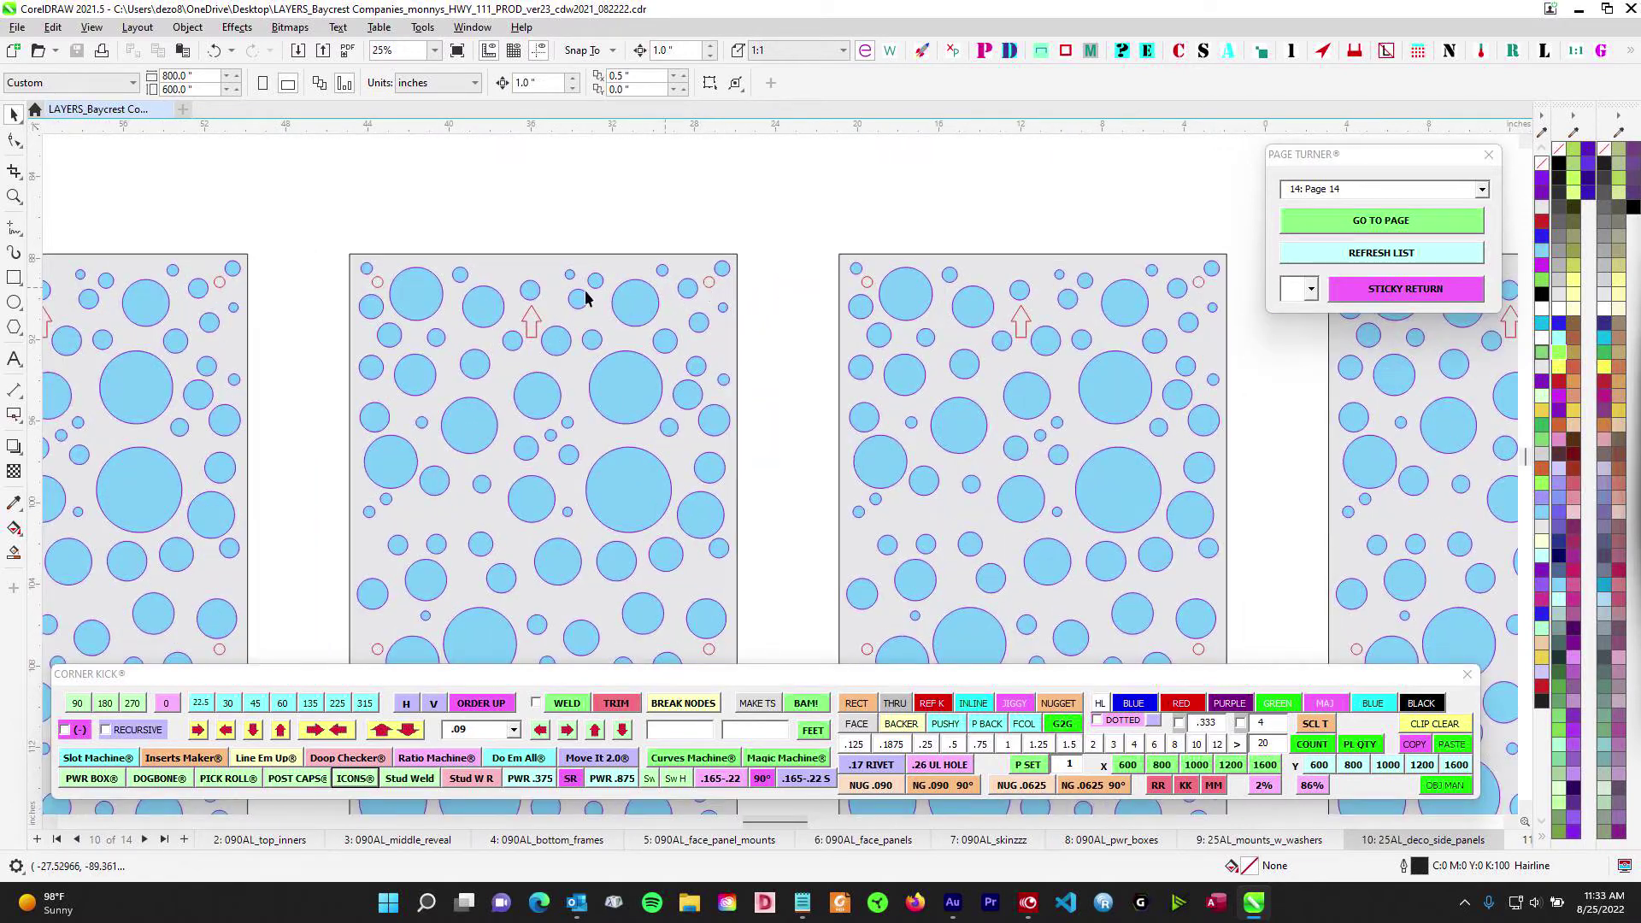
pyautogui.scroll(-4, 587, 298)
pyautogui.scroll(1, 891, 480)
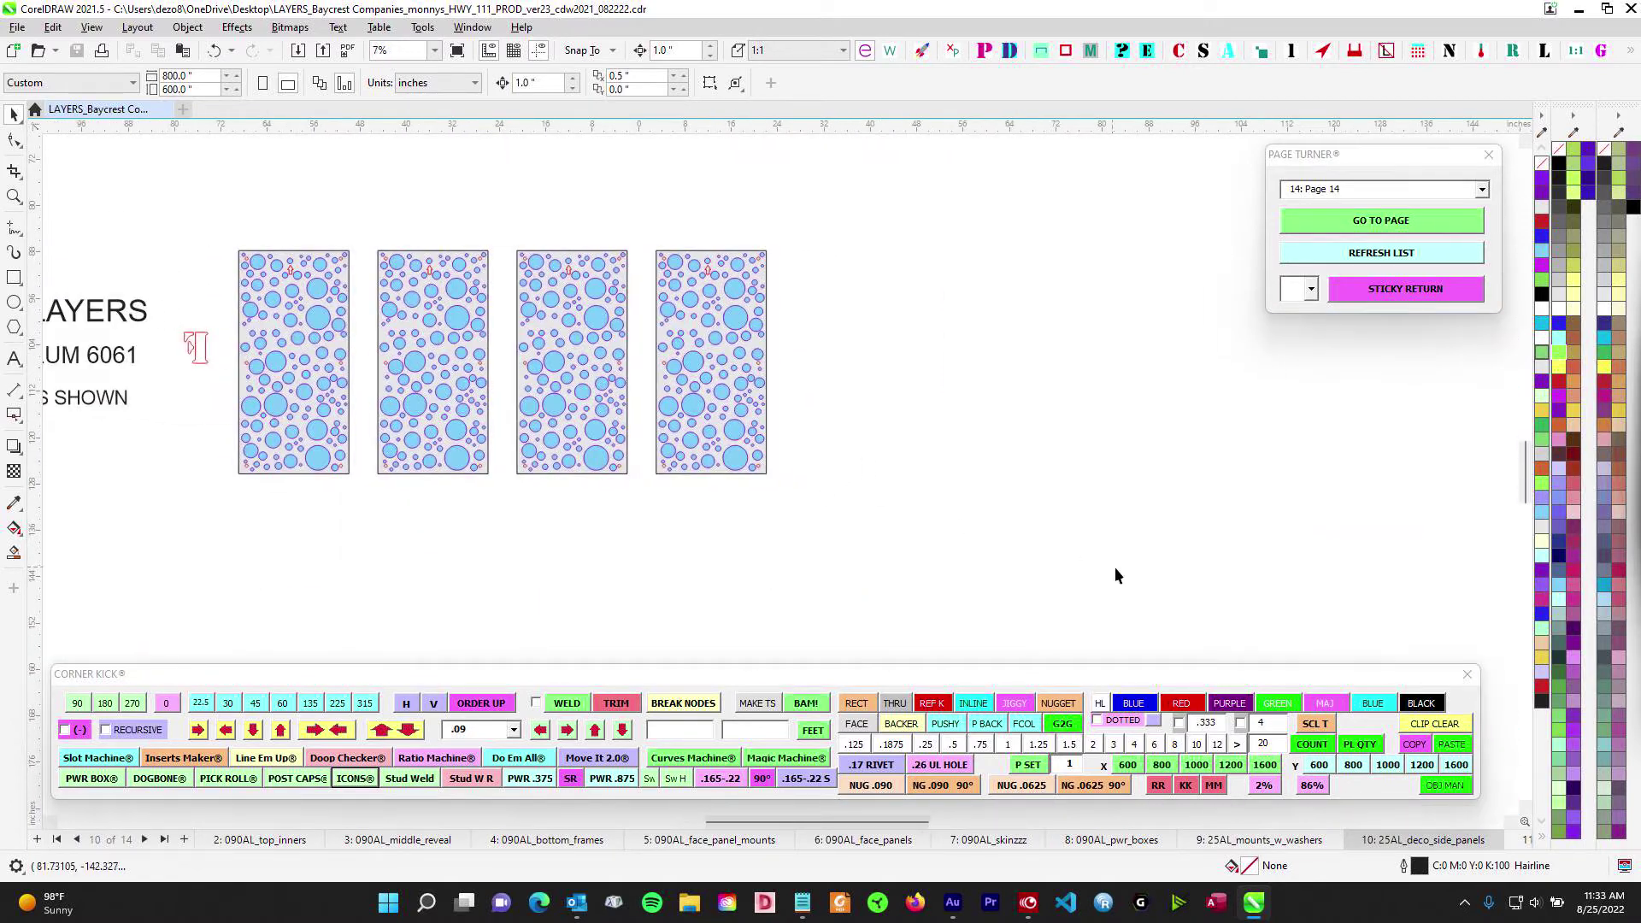
# Open the page 063ALWHTWHT_led_inserts and review the yellow LED insert with its fold lines and quantity note
pyautogui.press('pagedown')
pyautogui.scroll(2, 485, 266)
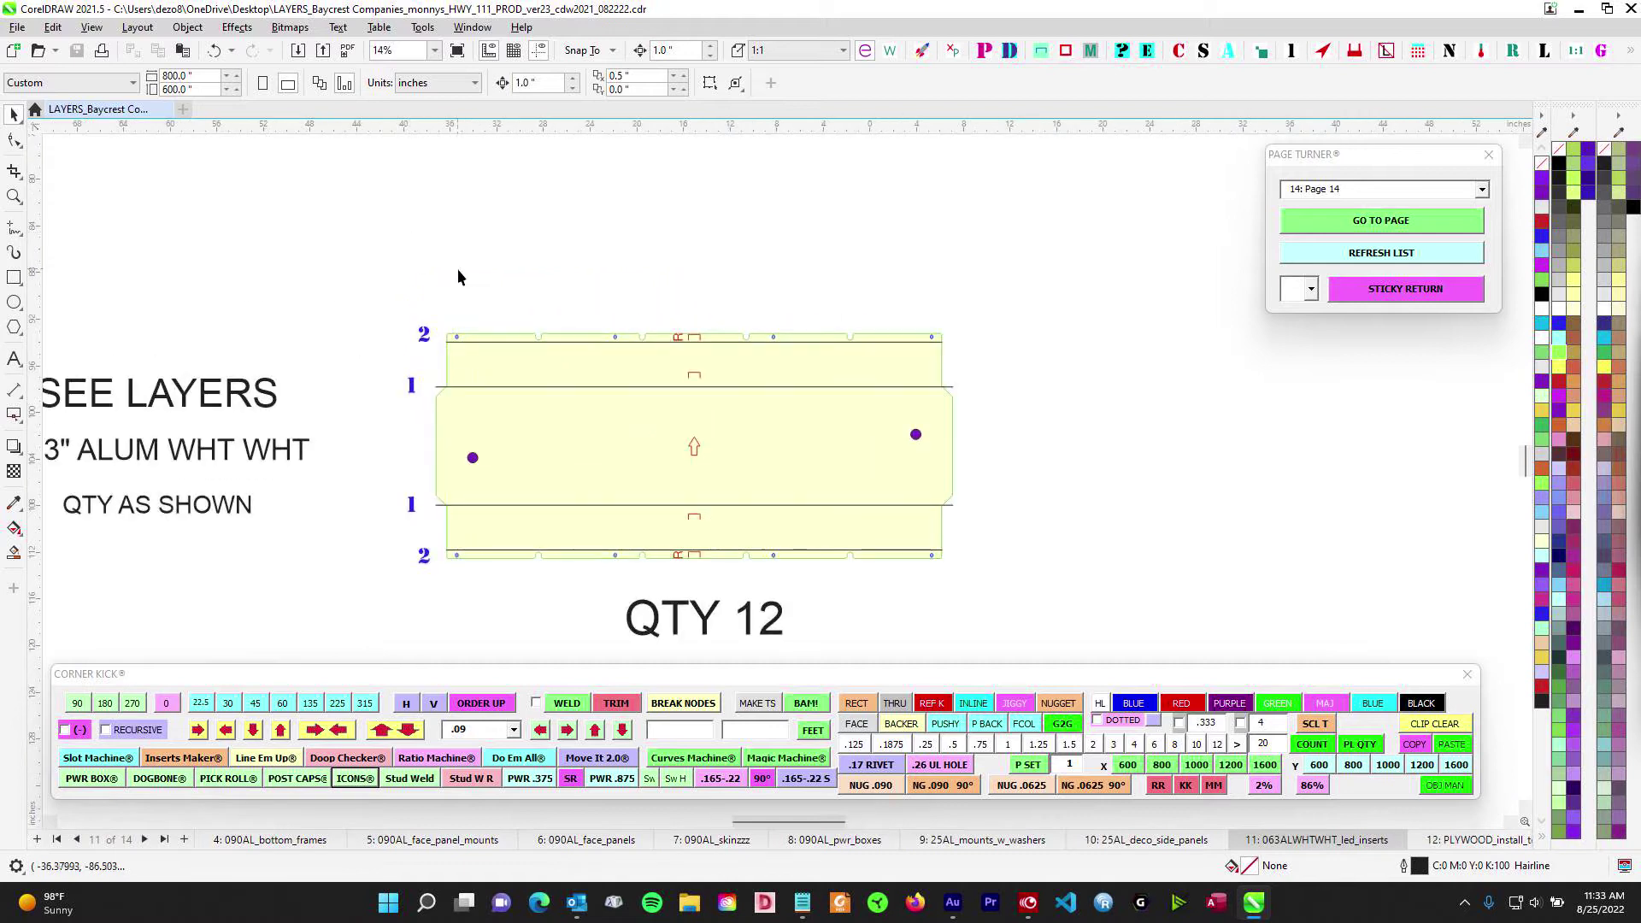
pyautogui.moveTo(458, 269); pyautogui.dragTo(526, 246)
pyautogui.moveTo(664, 269); pyautogui.dragTo(674, 254)
pyautogui.scroll(-1, 688, 269)
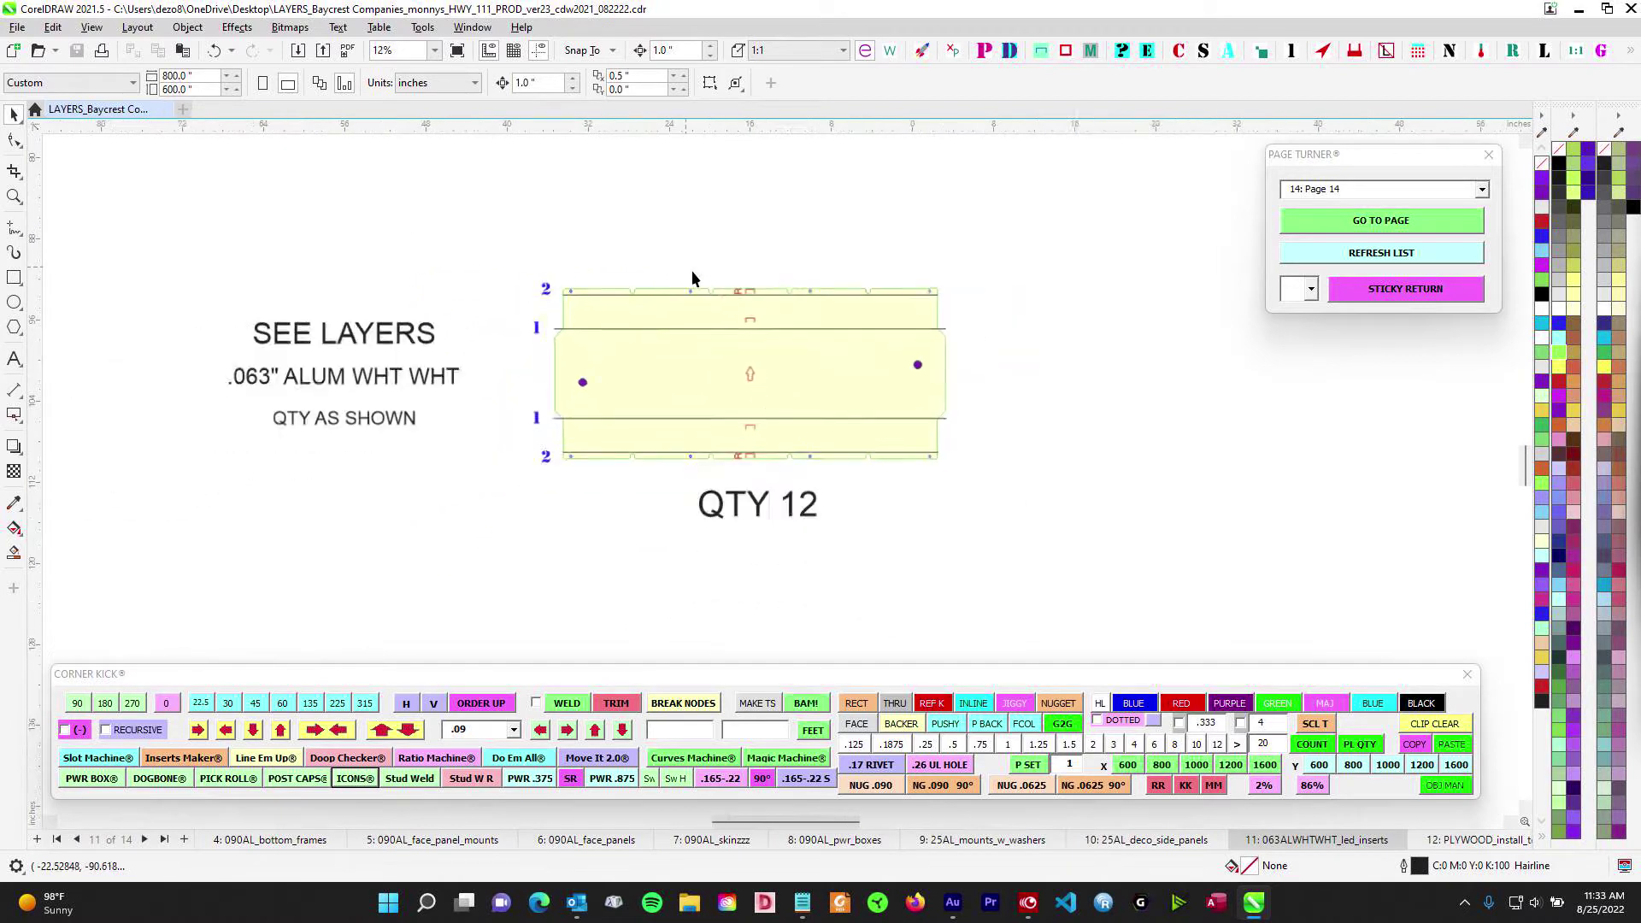
# Open the page PLYWOOD_install_template and select the whole plywood template with its three blue cutouts for review
pyautogui.press('pagedown')
pyautogui.scroll(-1, 882, 414)
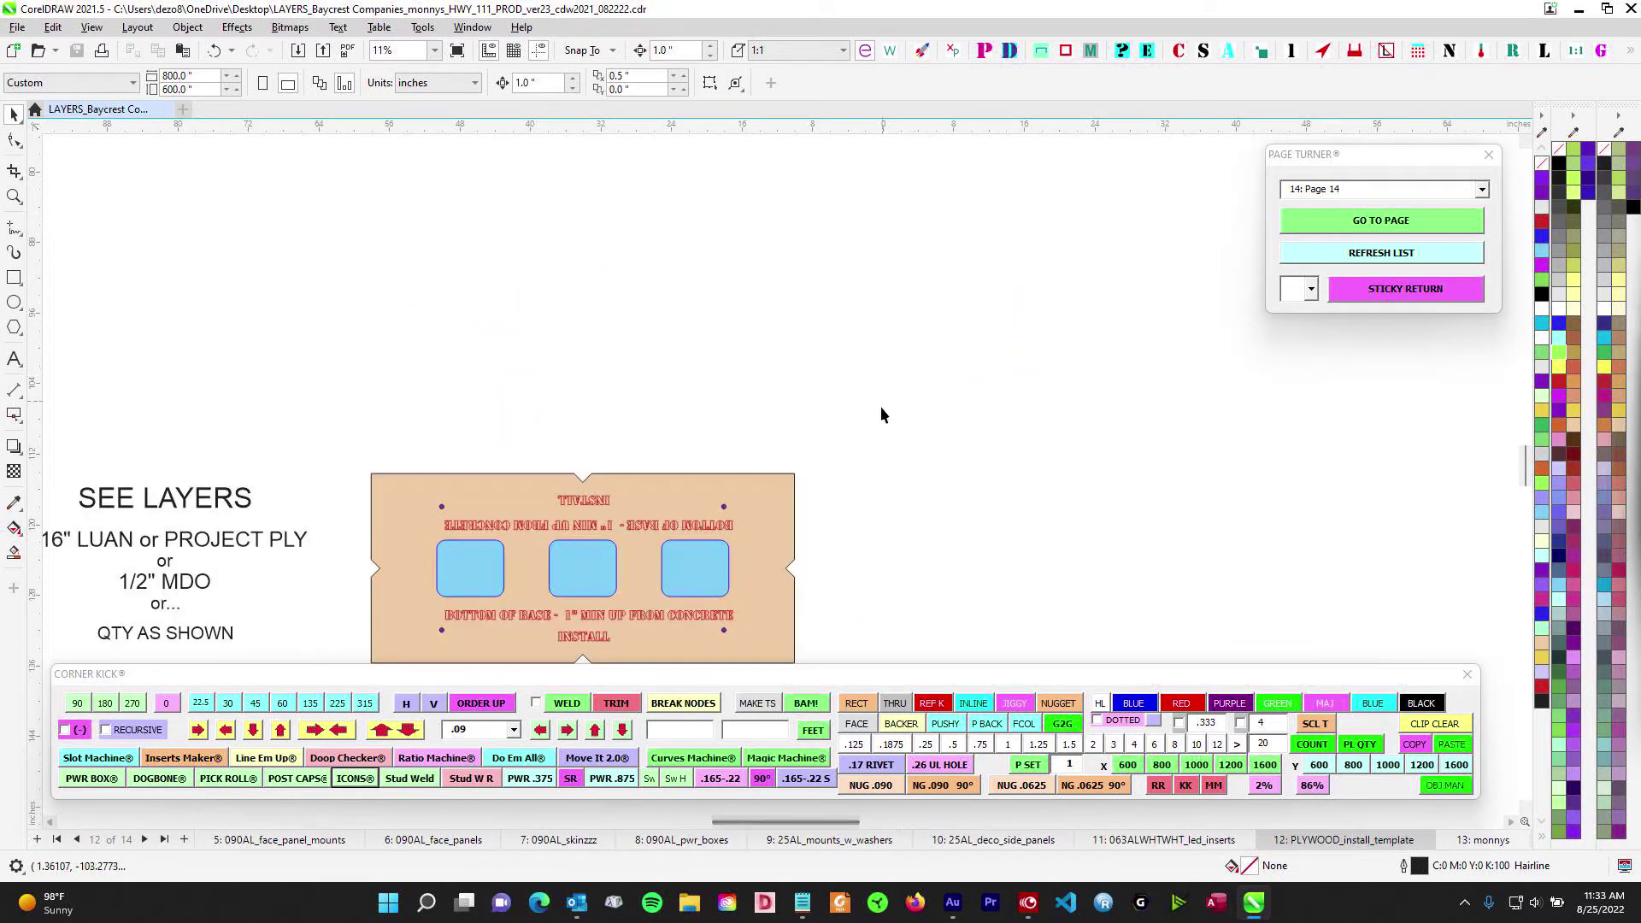
pyautogui.moveTo(923, 441); pyautogui.dragTo(1090, 317)
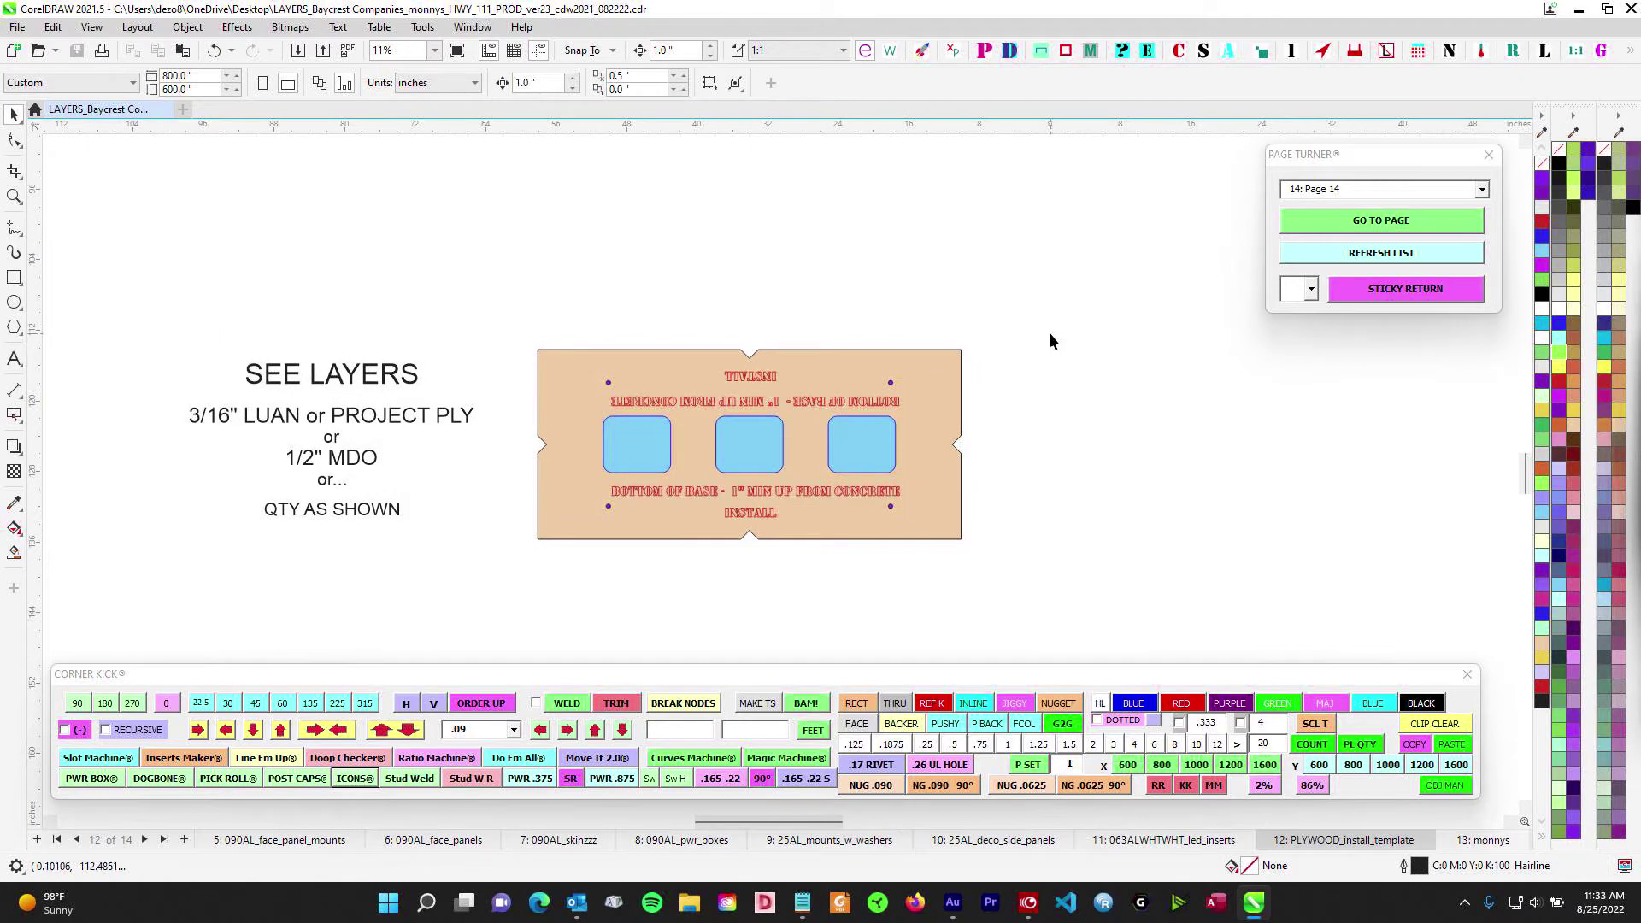
pyautogui.moveTo(498, 318); pyautogui.dragTo(1048, 586)
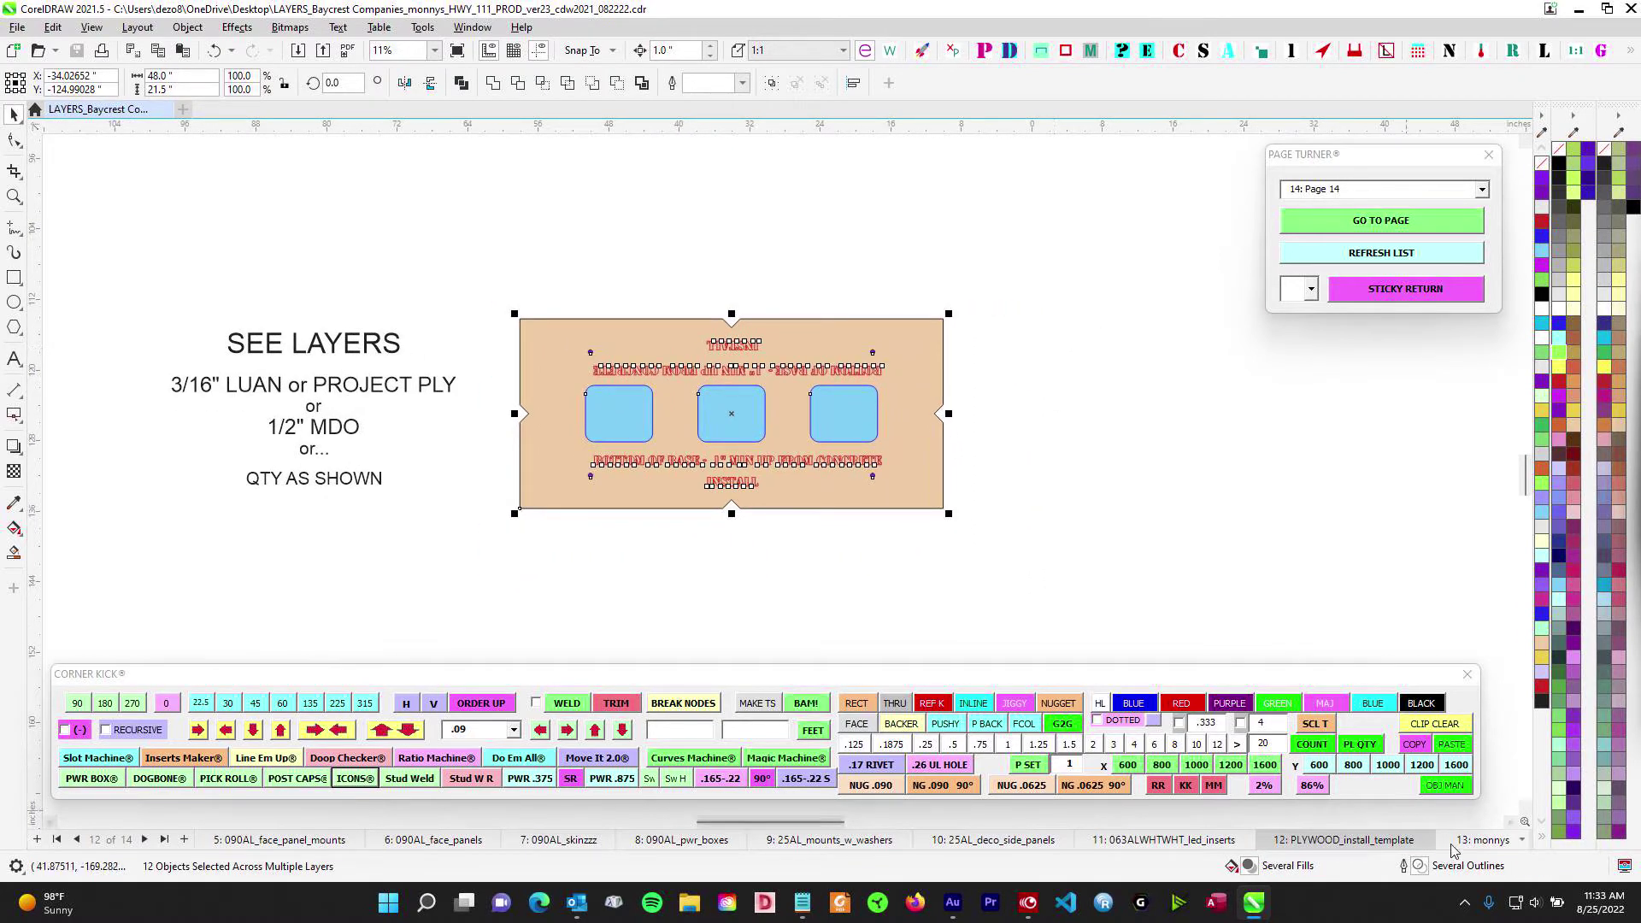
# Open the page monnys, survey the assembly drawings and select the concrete base rectangle beneath the side view
pyautogui.click(1476, 840)
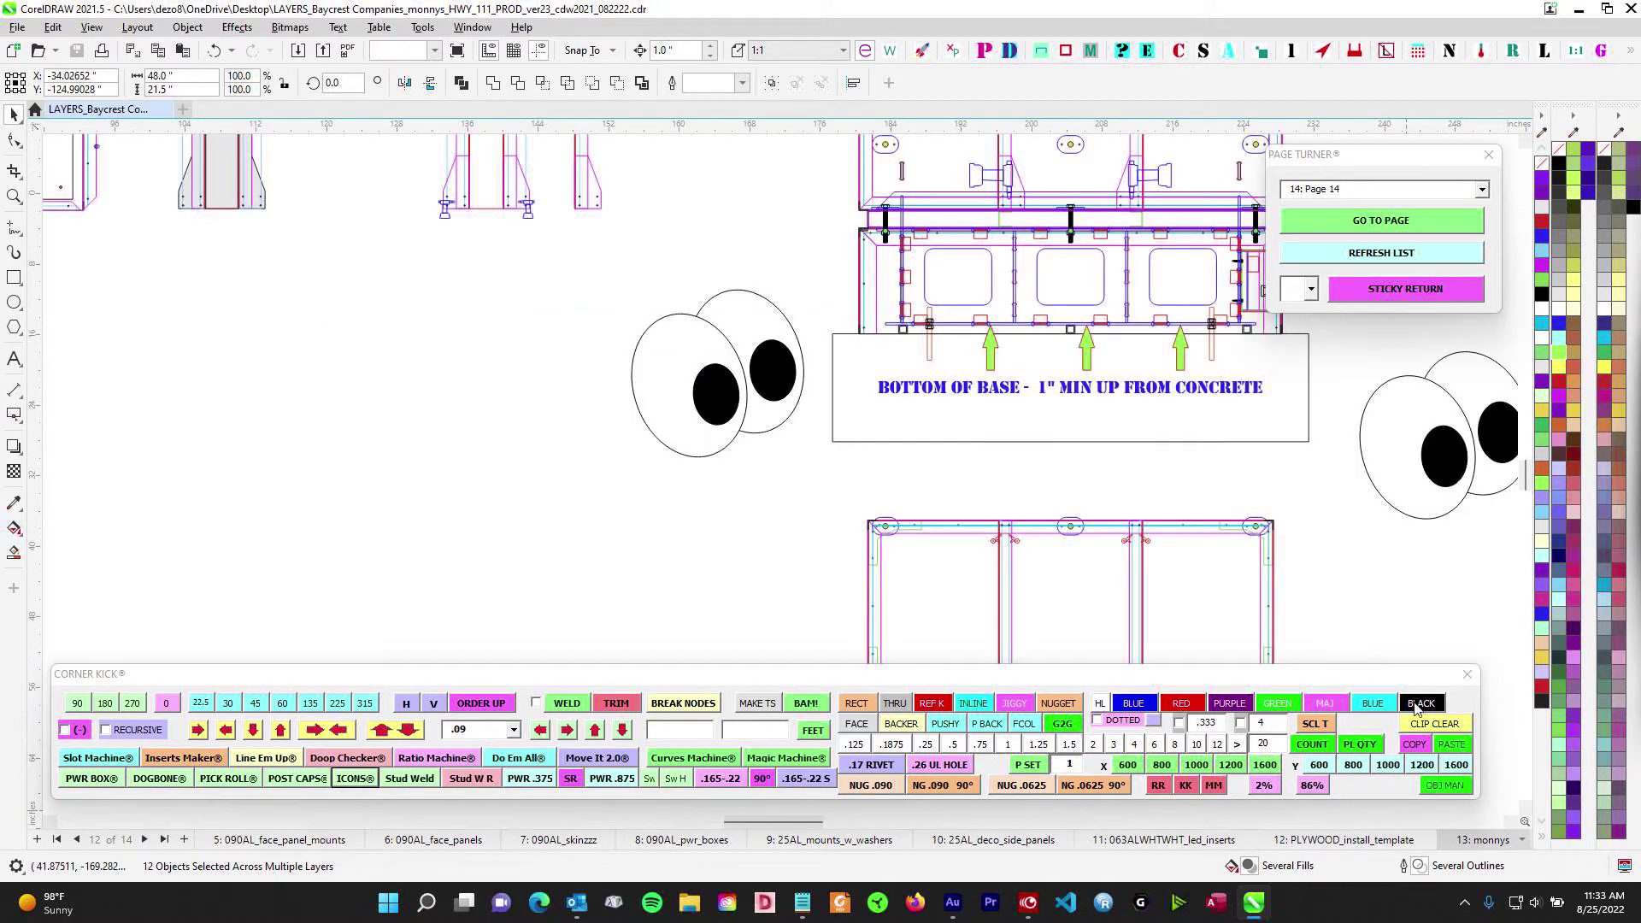
pyautogui.scroll(-5, 669, 229)
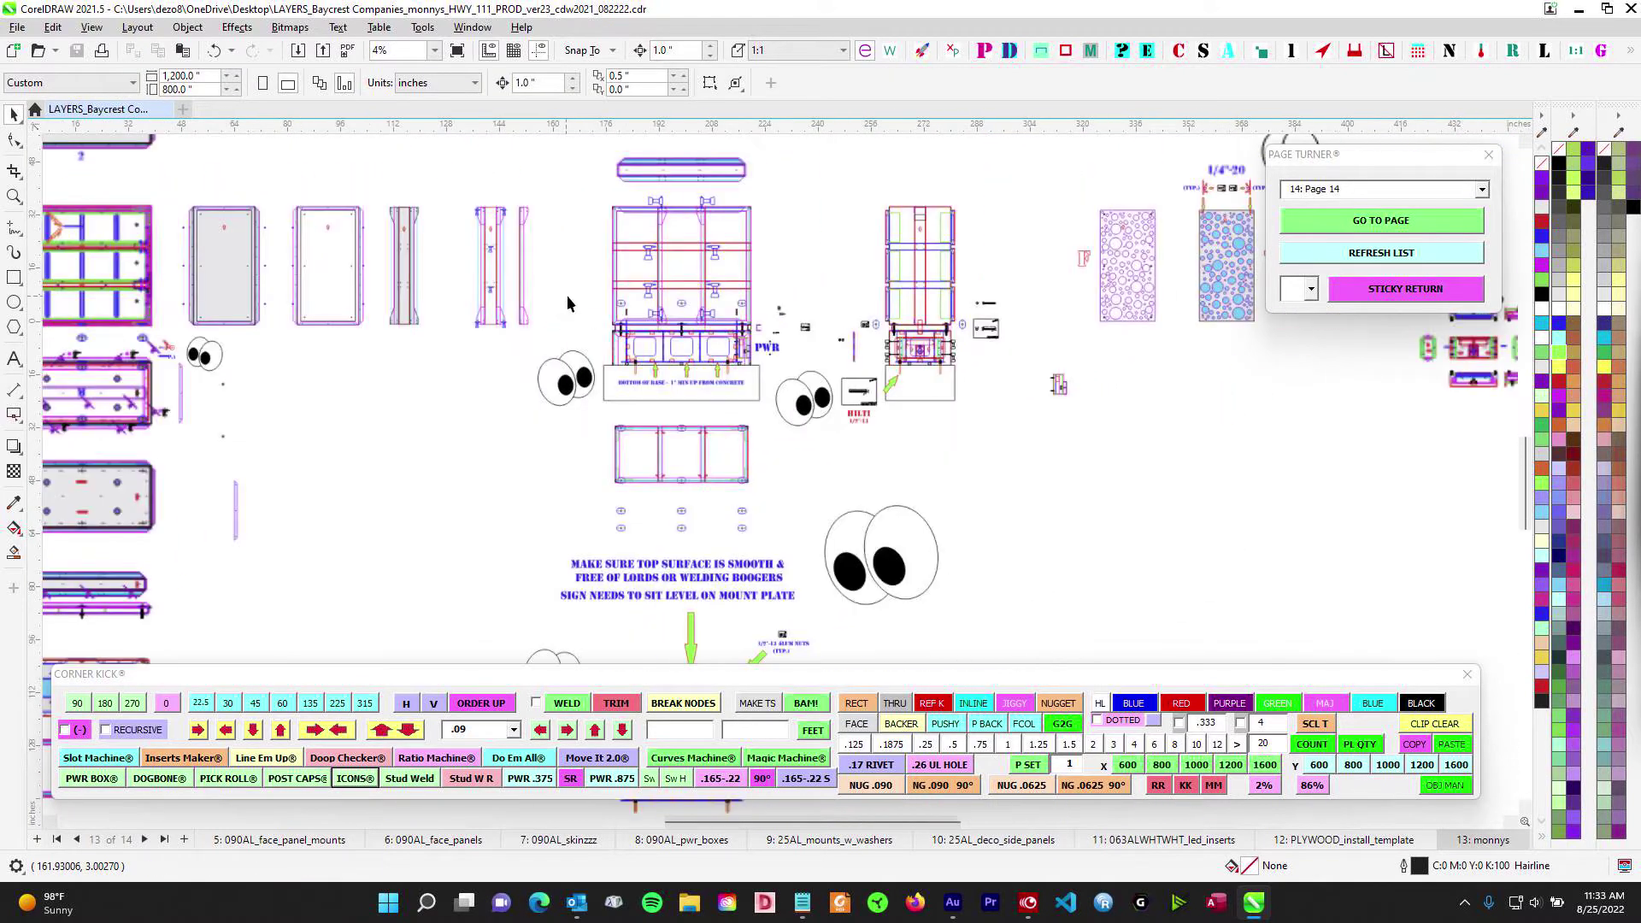
pyautogui.moveTo(880, 301); pyautogui.dragTo(746, 227)
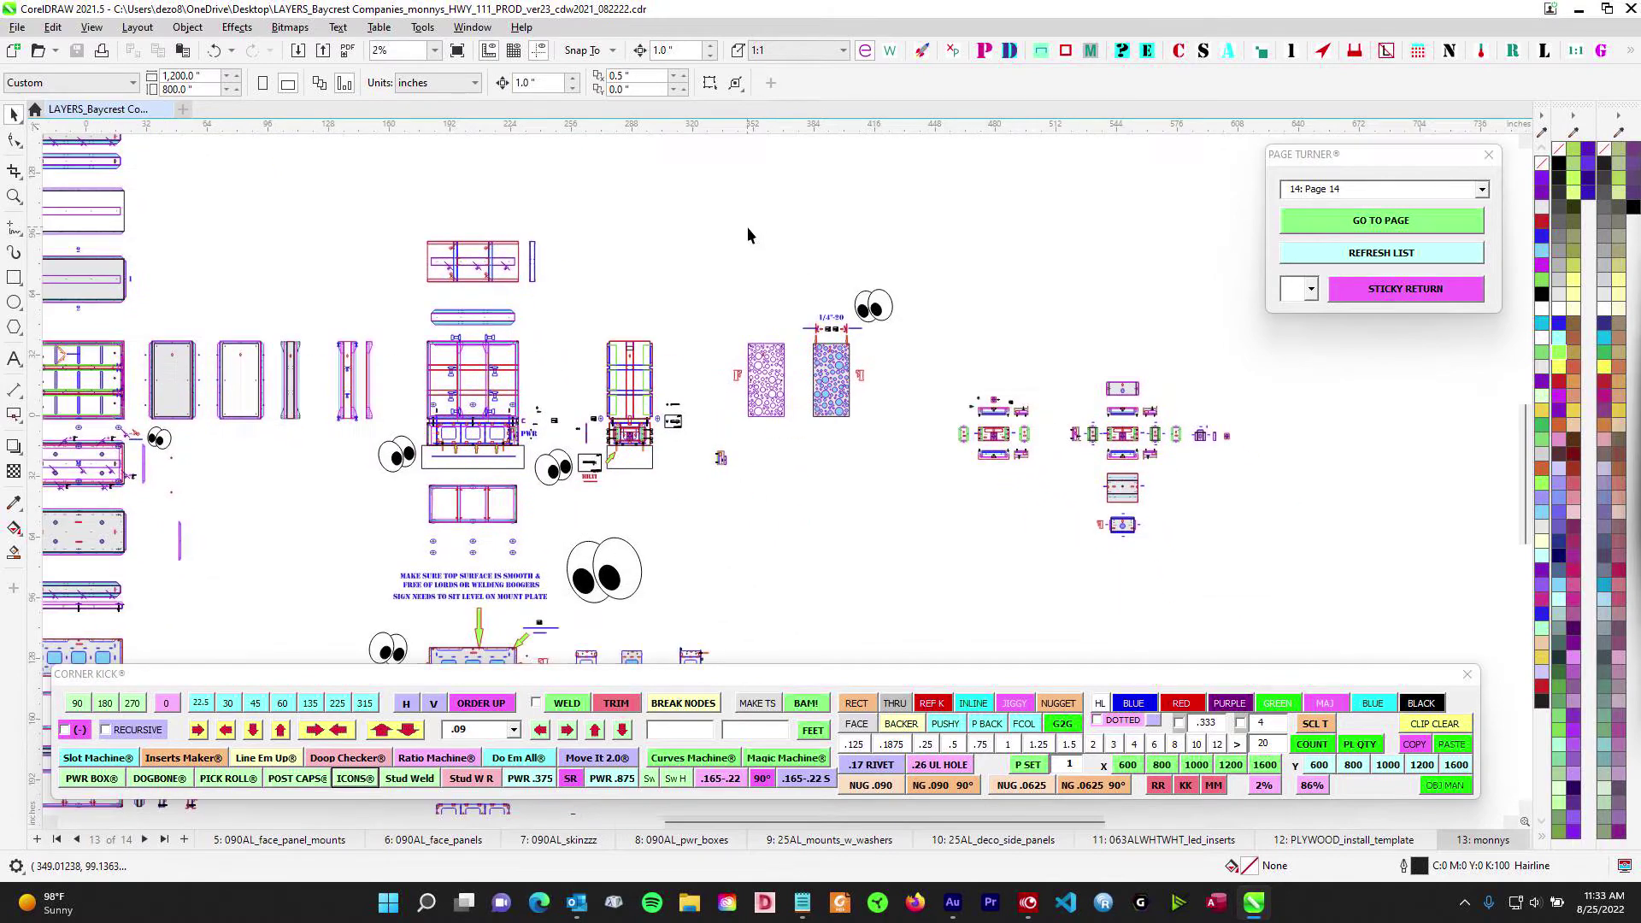
pyautogui.moveTo(701, 316); pyautogui.dragTo(829, 247)
pyautogui.scroll(6, 829, 246)
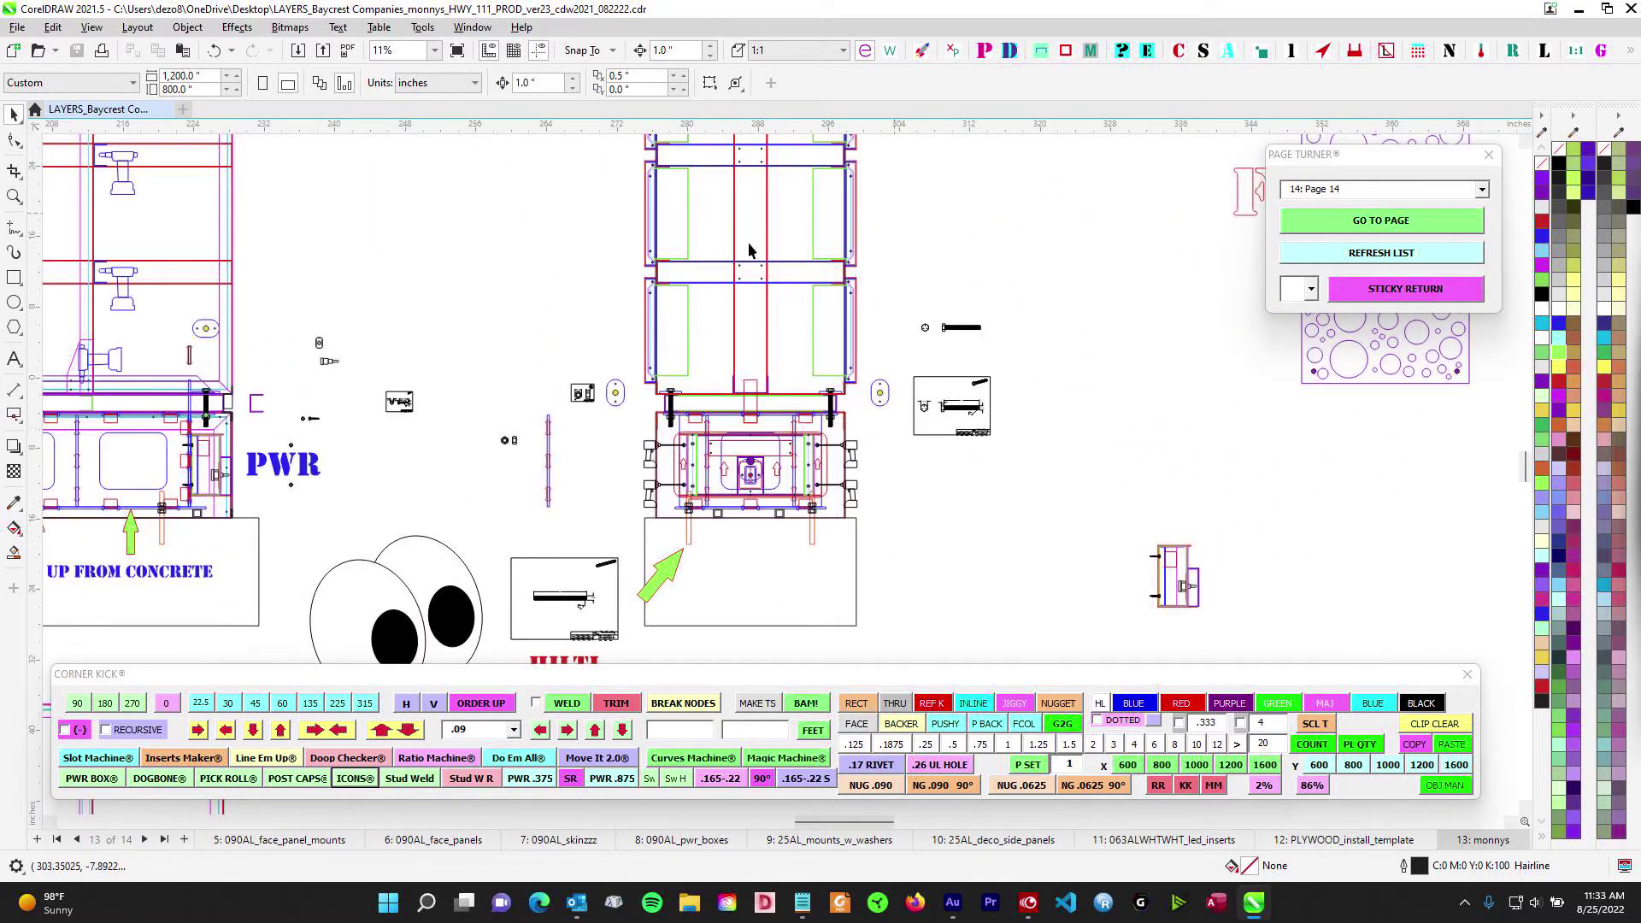
pyautogui.scroll(-3, 829, 534)
pyautogui.click(829, 531)
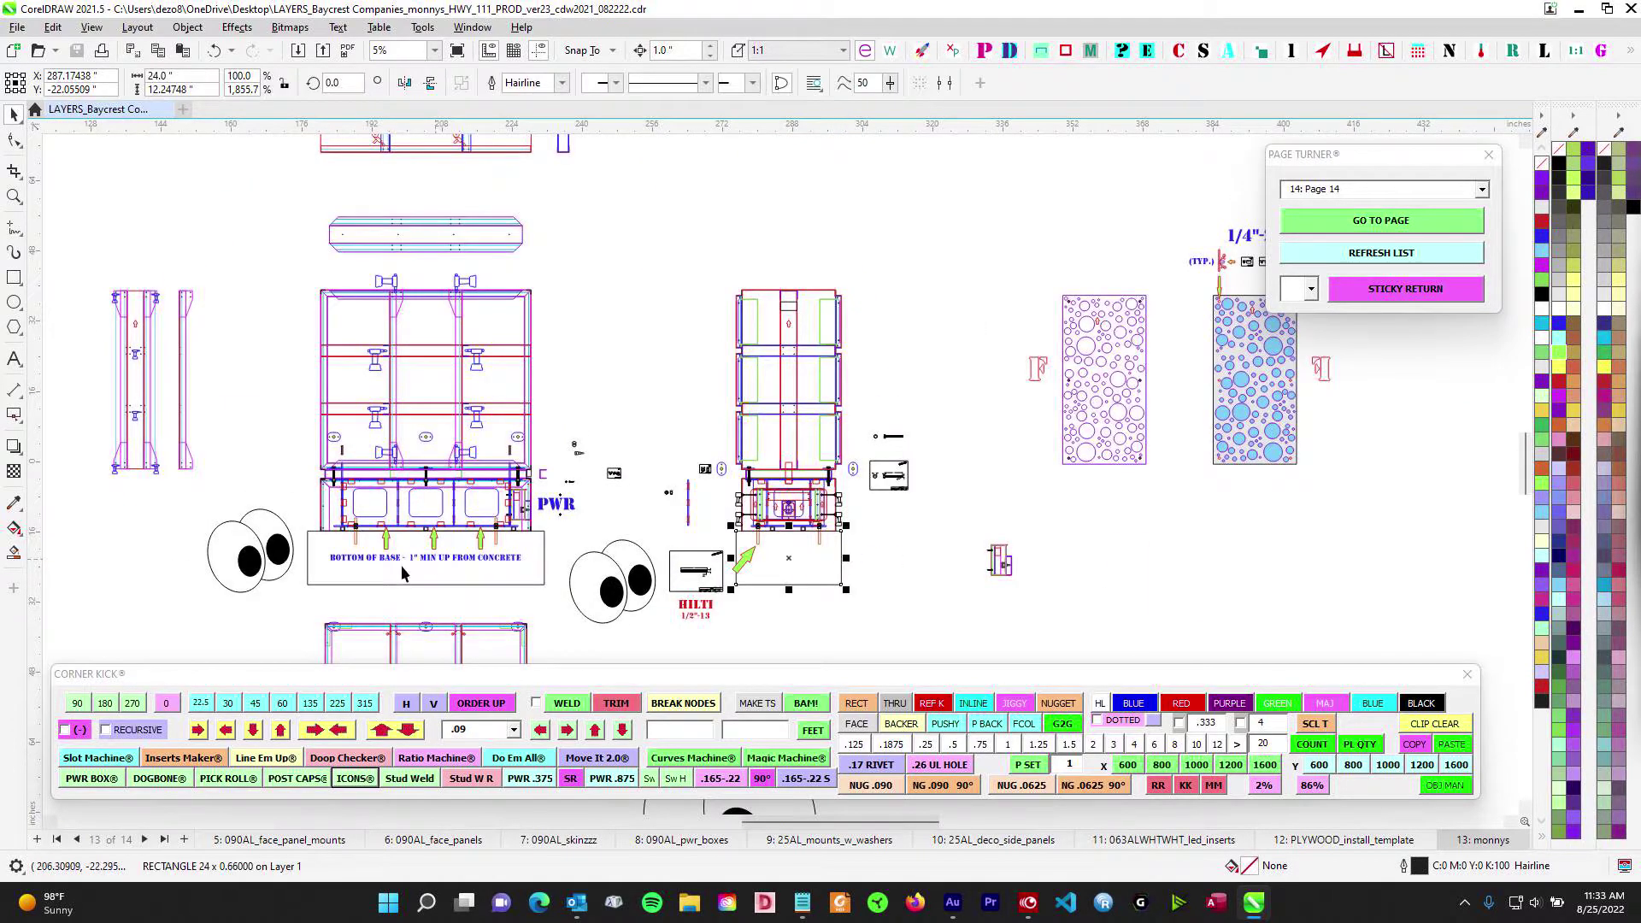
# Examine the panels around the layered three-section front frame and select its top section marked (TYP.)
pyautogui.moveTo(605, 326); pyautogui.dragTo(1117, 385)
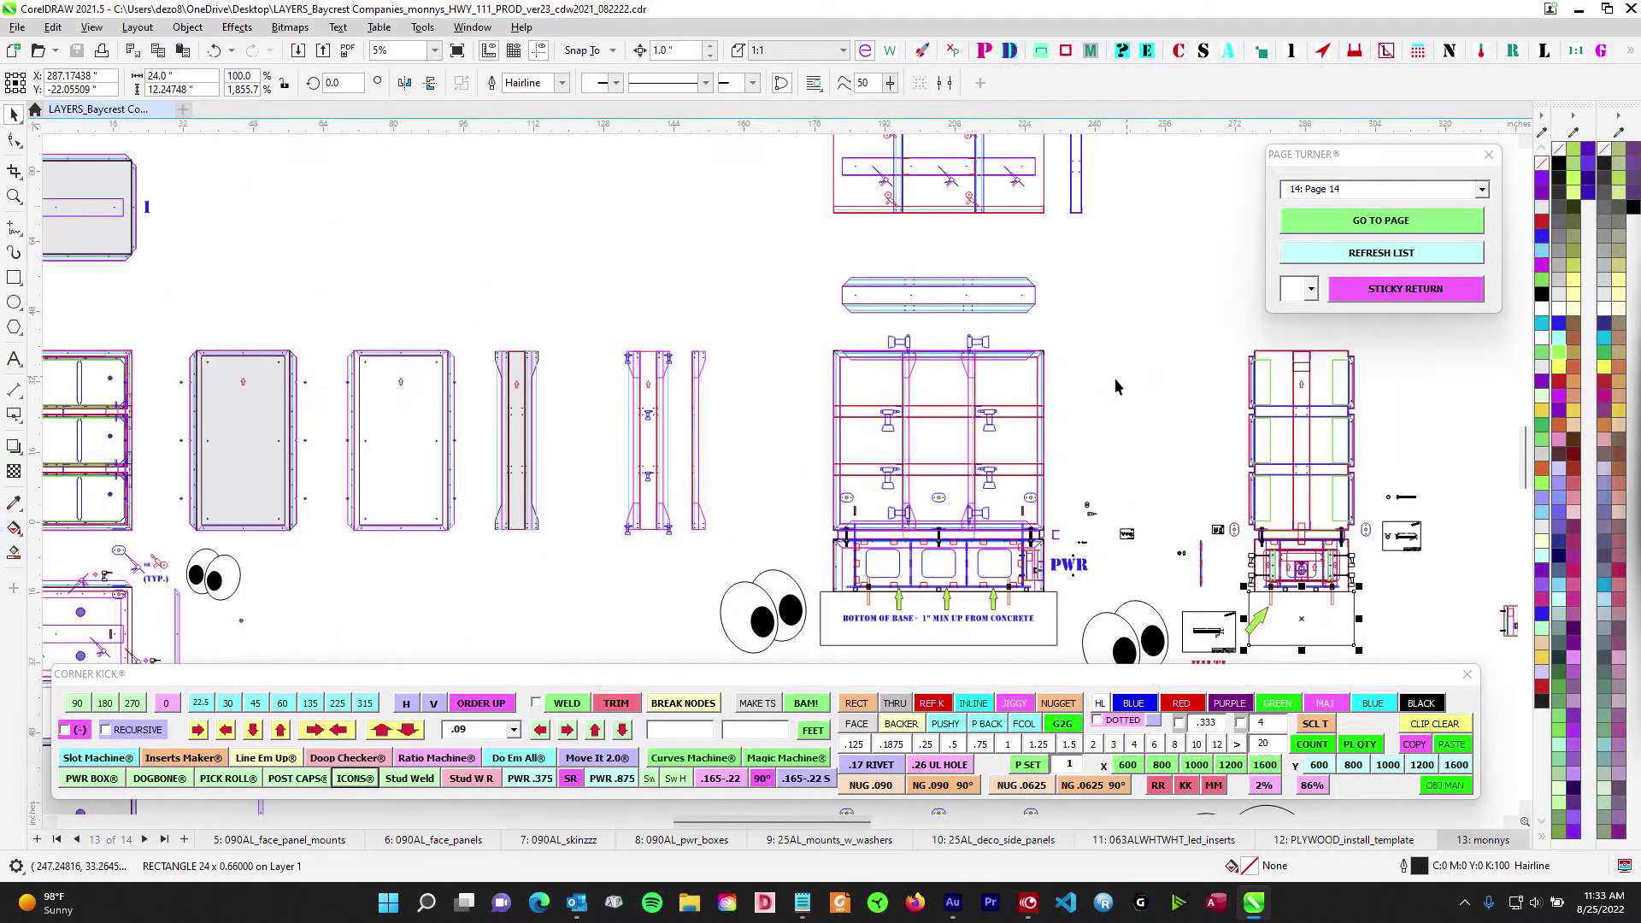
pyautogui.scroll(-3, 1117, 384)
pyautogui.moveTo(626, 287); pyautogui.dragTo(823, 239)
pyautogui.scroll(4, 623, 348)
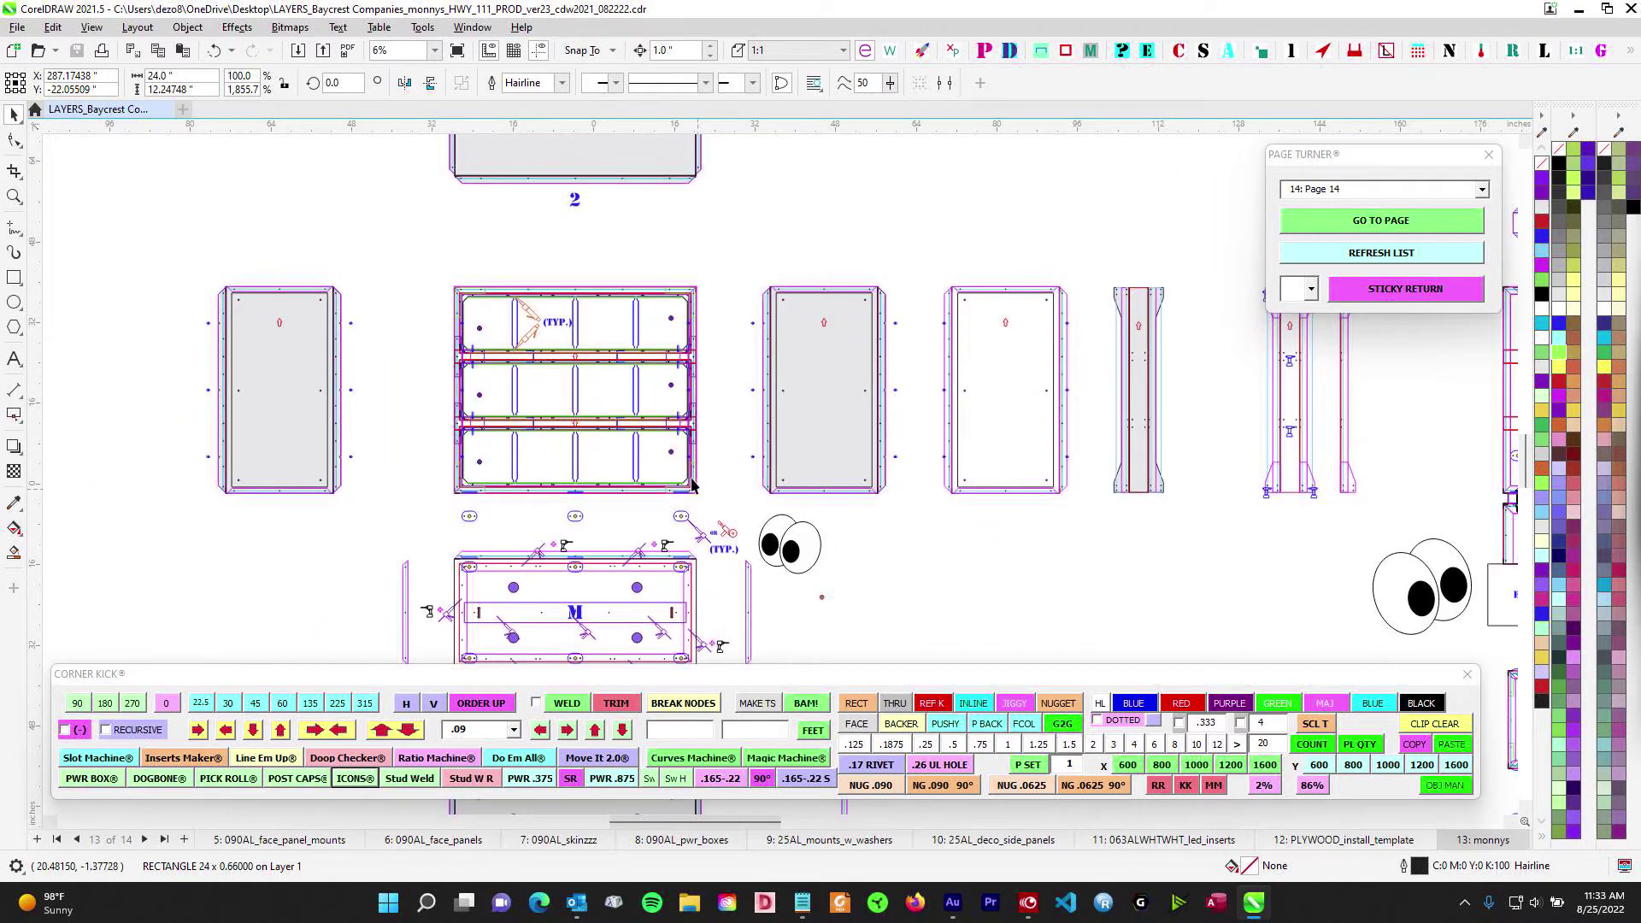
pyautogui.scroll(-5, 622, 348)
pyautogui.moveTo(680, 387); pyautogui.dragTo(966, 396)
pyautogui.scroll(6, 495, 346)
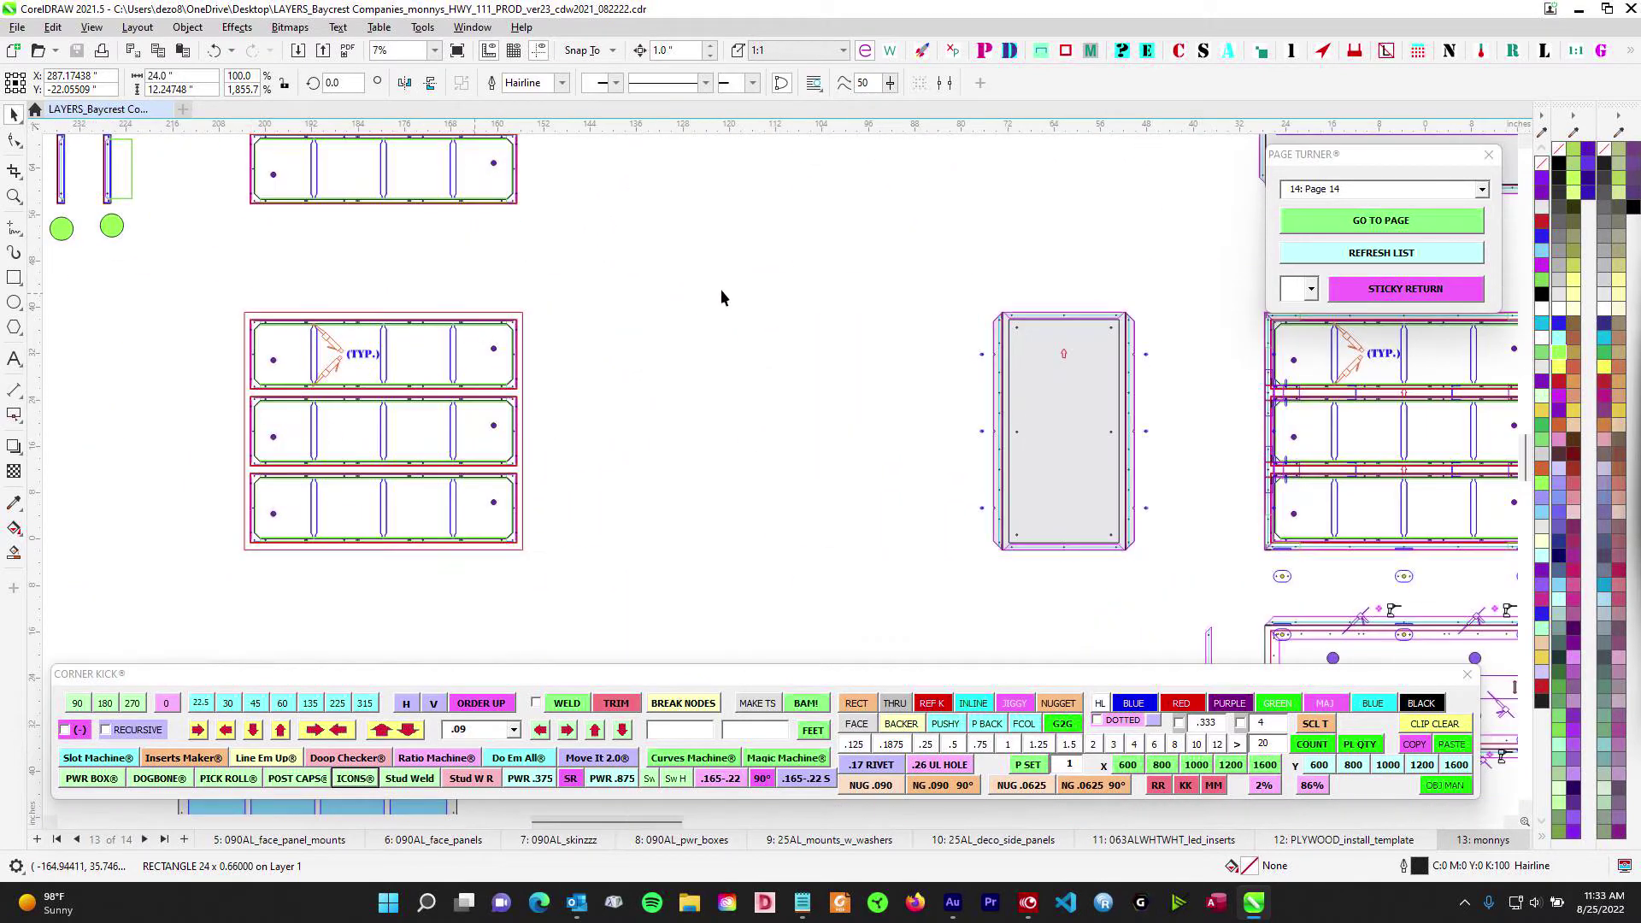
pyautogui.moveTo(720, 297); pyautogui.dragTo(153, 325)
pyautogui.scroll(5, 768, 358)
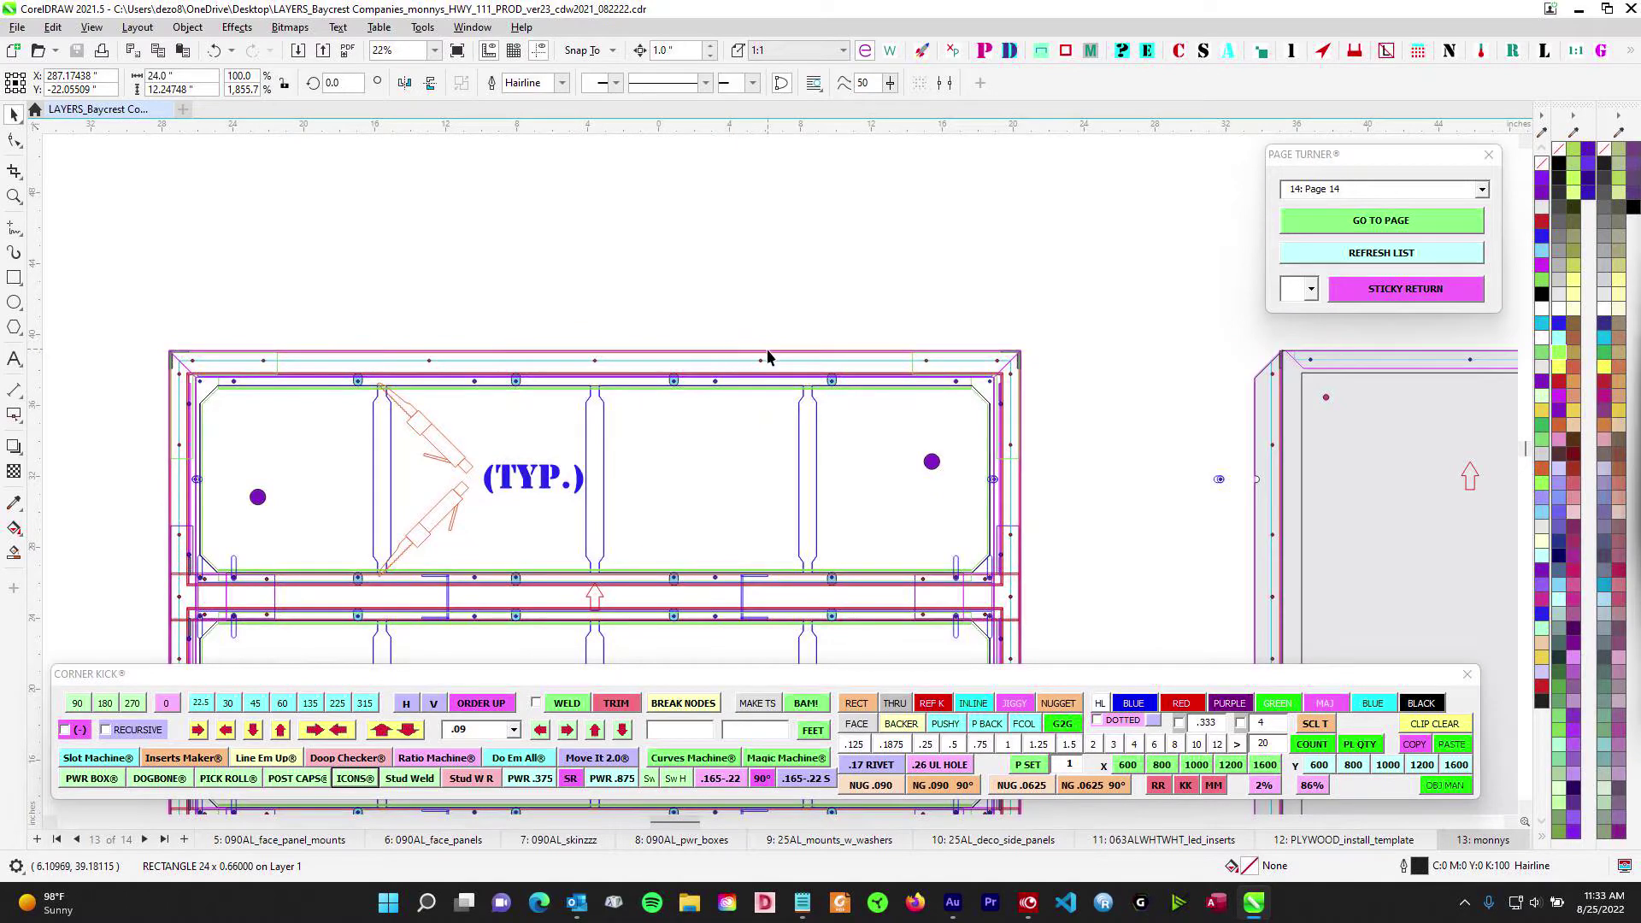
pyautogui.scroll(-3, 767, 357)
pyautogui.moveTo(411, 351); pyautogui.dragTo(951, 490)
# Examine the riveting layout of the frame with four blue cutouts and the note on reference kiss holes for LED inserts
pyautogui.scroll(-4, 884, 406)
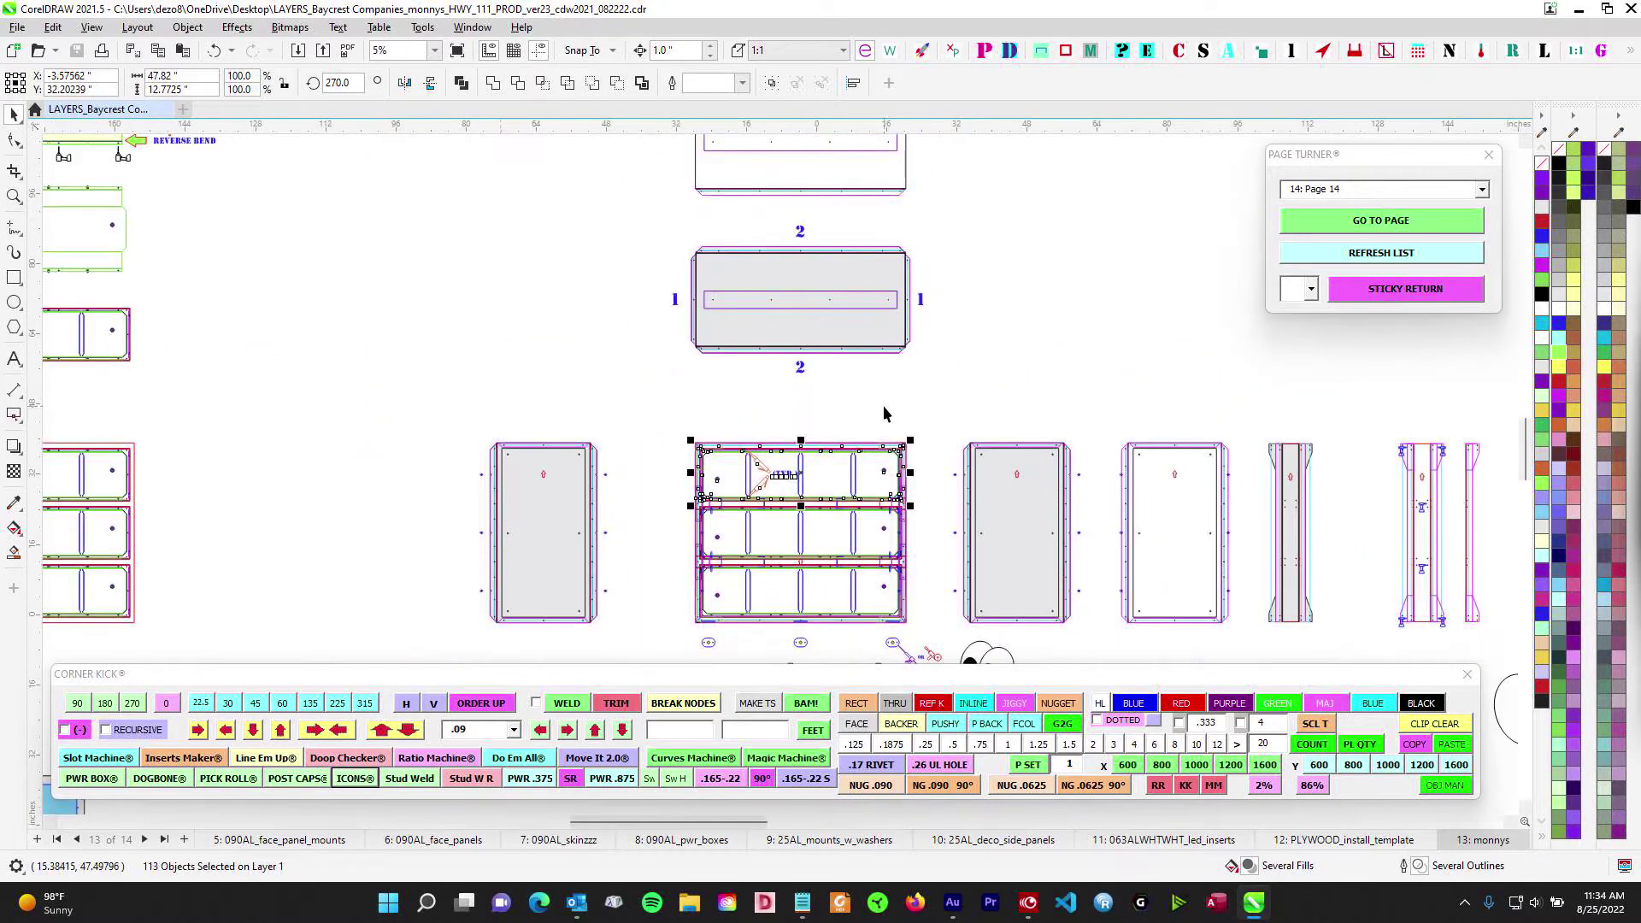
pyautogui.moveTo(502, 389); pyautogui.dragTo(1034, 517)
pyautogui.moveTo(717, 339); pyautogui.dragTo(715, 464)
pyautogui.moveTo(604, 368); pyautogui.dragTo(574, 485)
pyautogui.scroll(2, 565, 278)
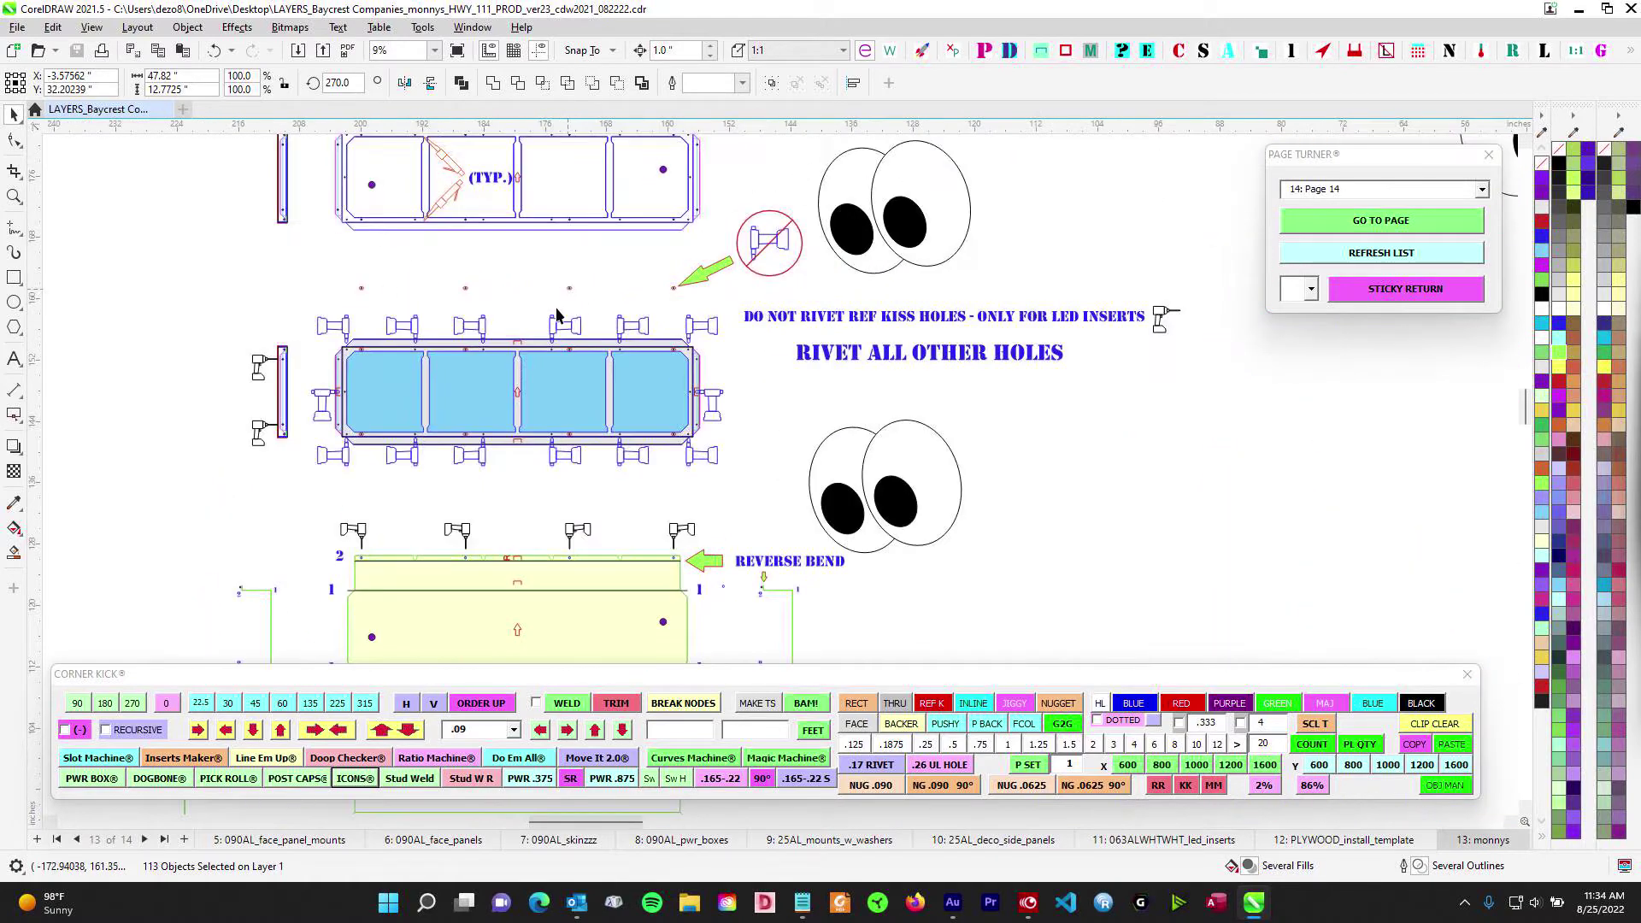
pyautogui.scroll(2, 427, 359)
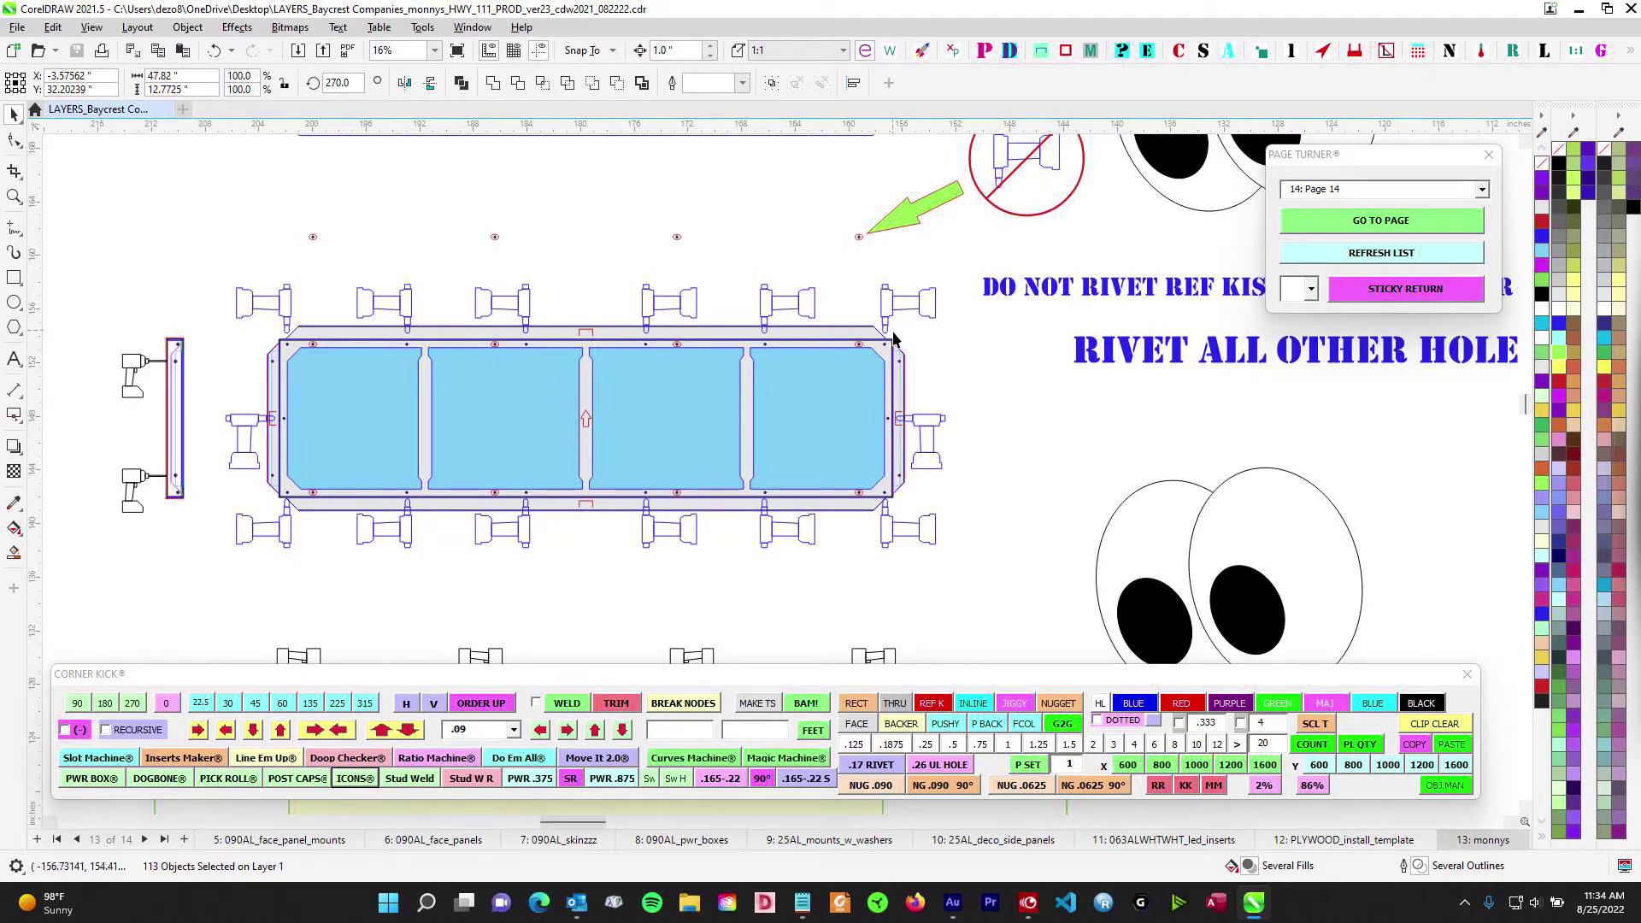
pyautogui.scroll(2, 906, 384)
pyautogui.scroll(-3, 899, 513)
pyautogui.scroll(3, 795, 401)
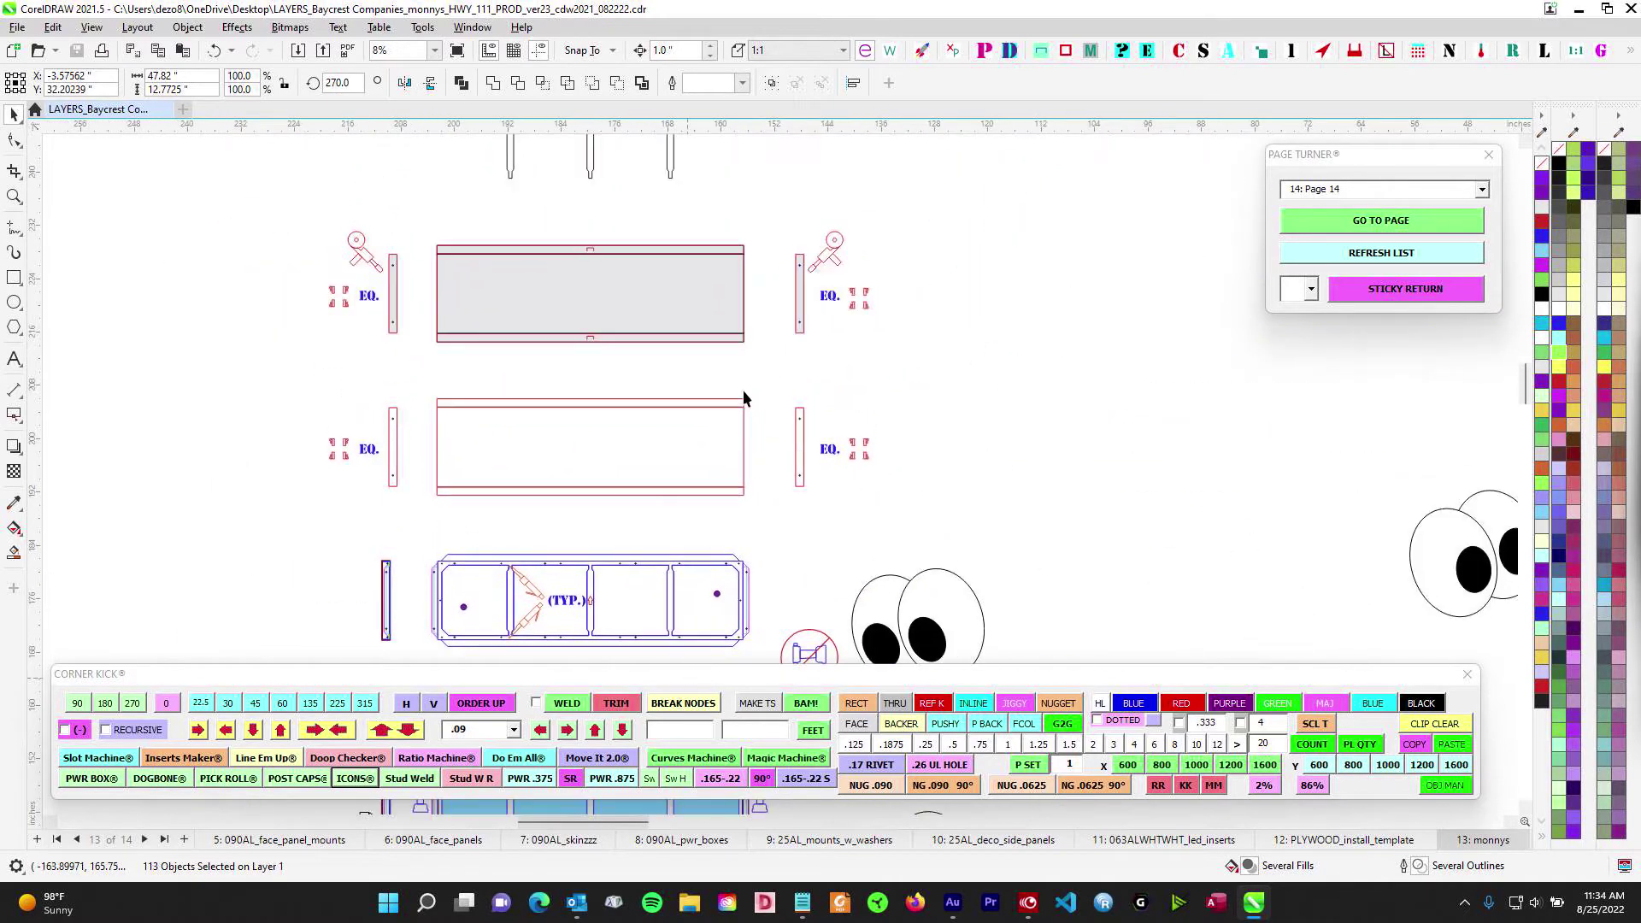
# Select the narrow end strip marked EQ. beside the gray panel and inspect it with its grinder symbol
pyautogui.click(835, 417)
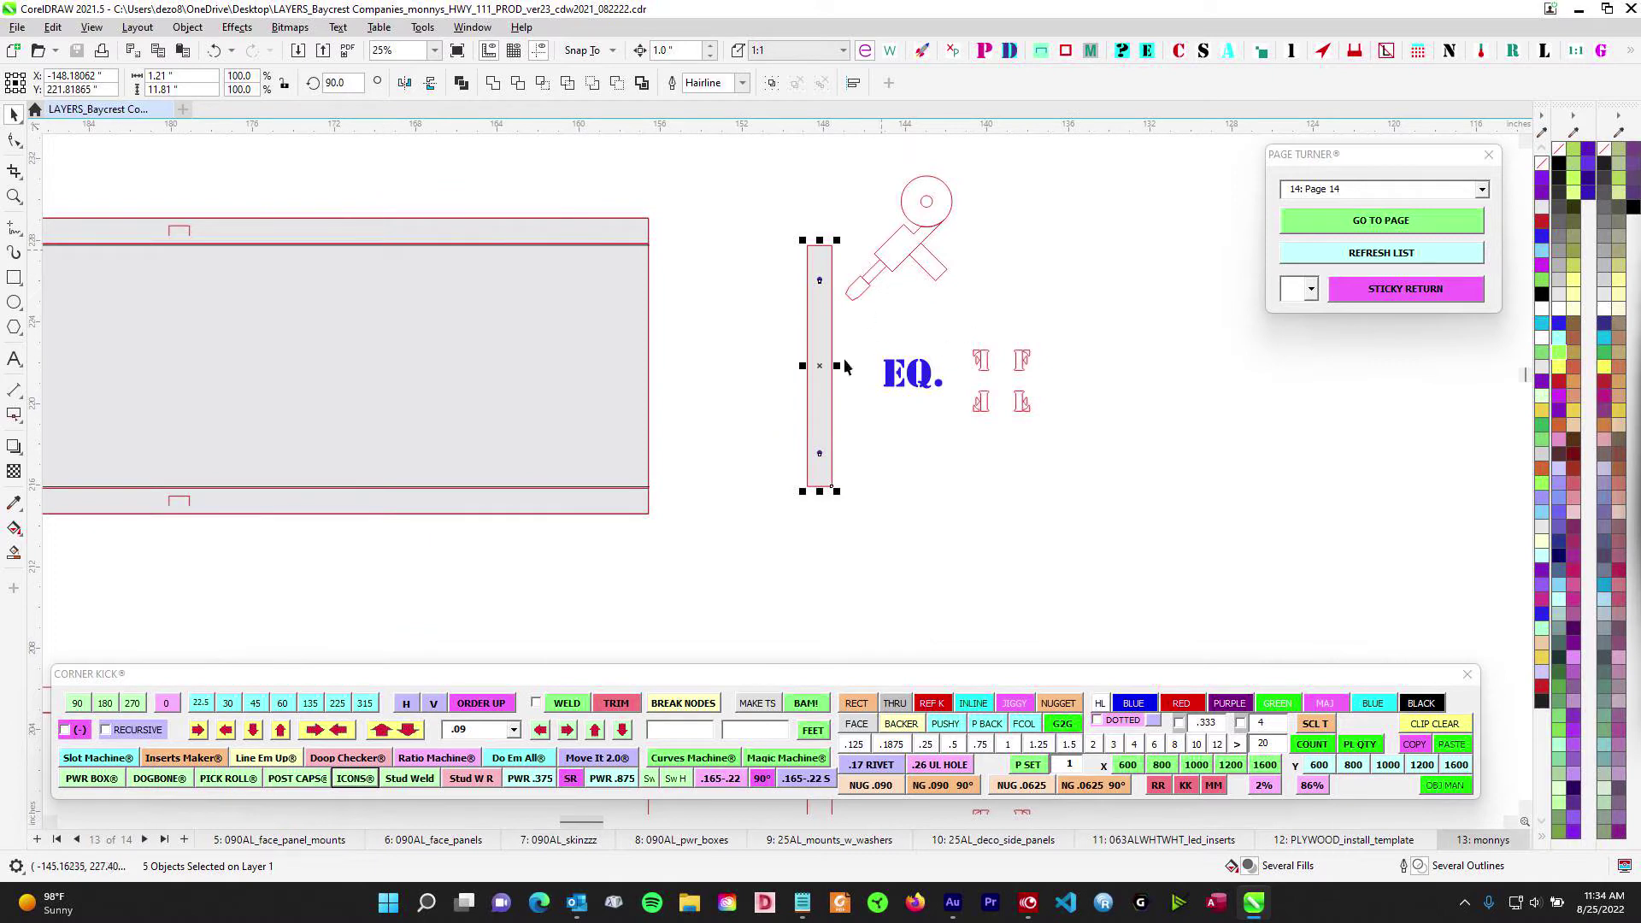
pyautogui.scroll(-2, 718, 311)
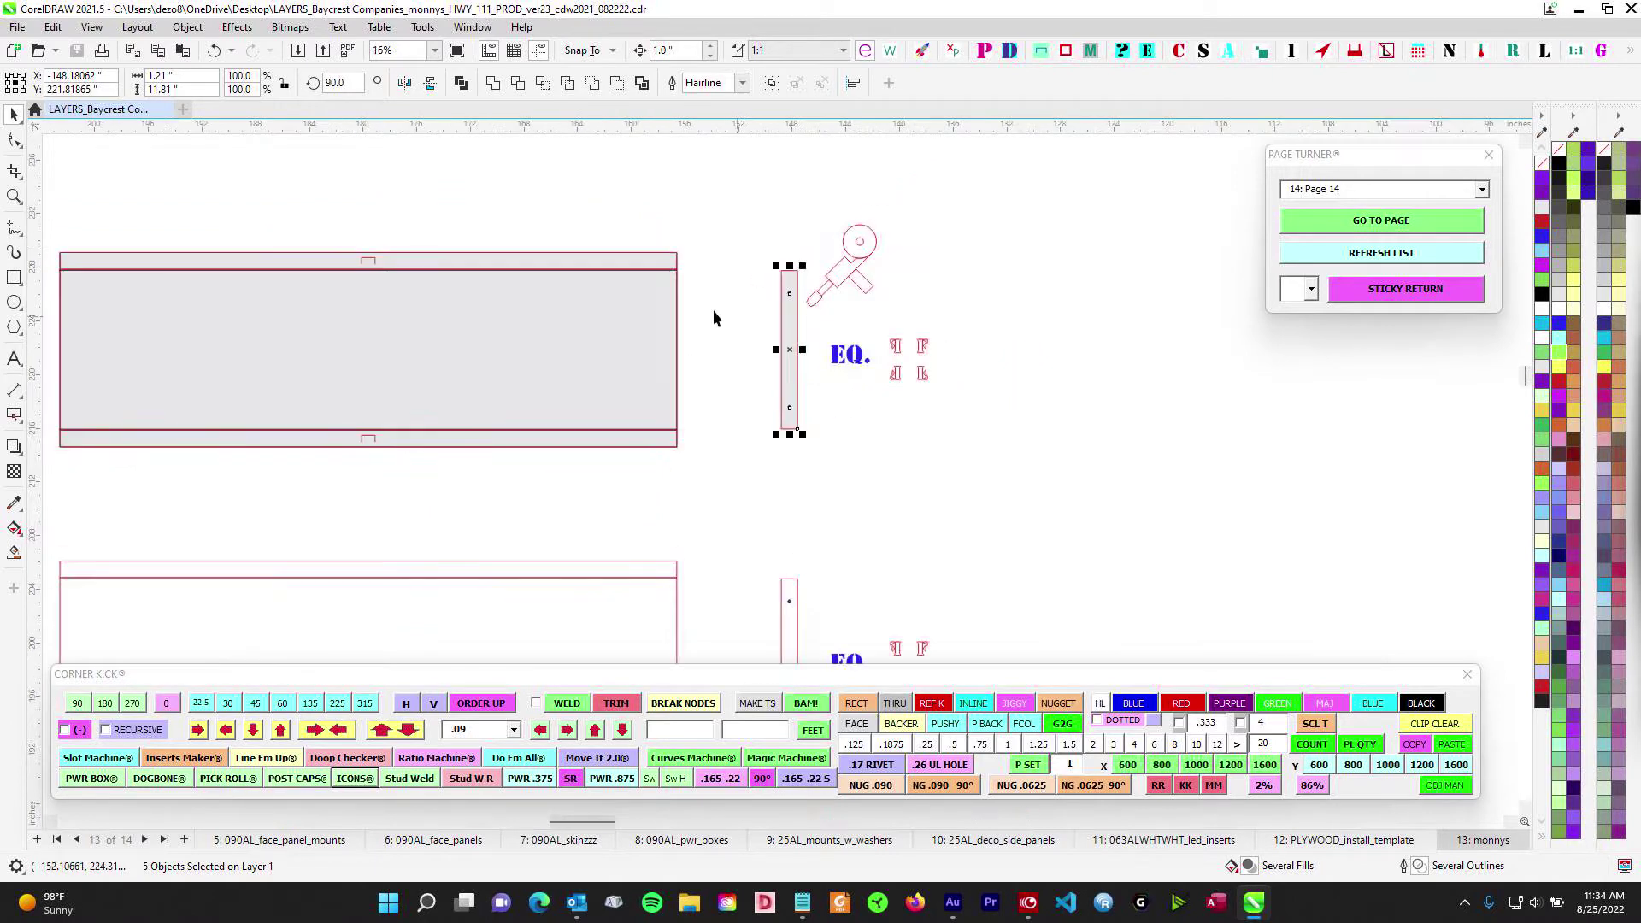
pyautogui.scroll(2, 791, 270)
pyautogui.scroll(-2, 790, 270)
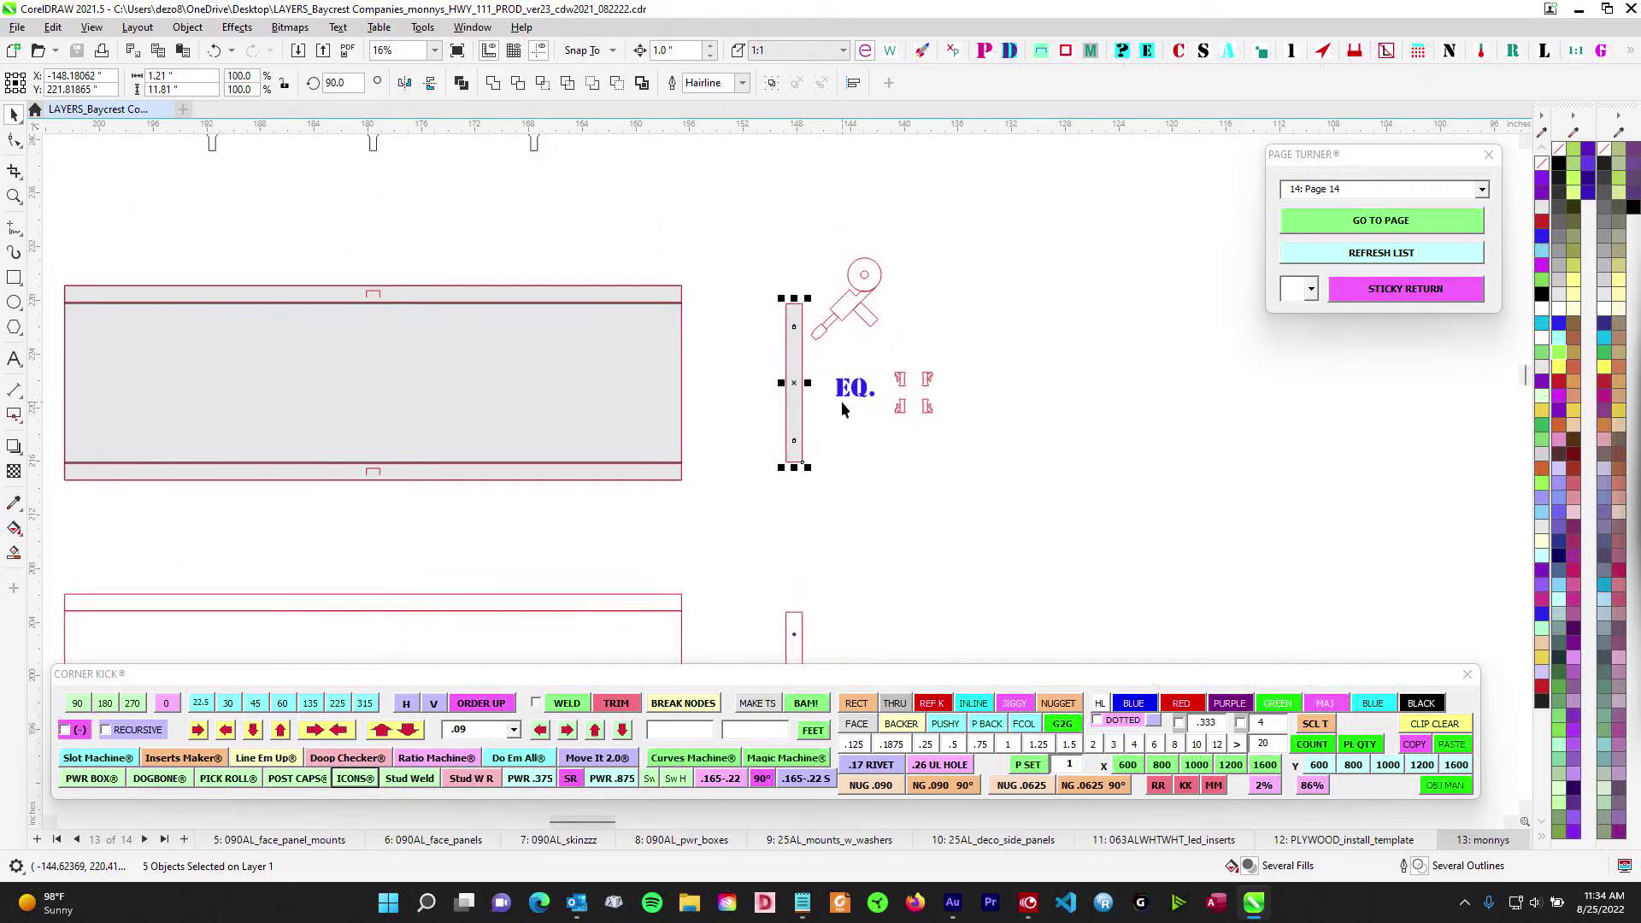
pyautogui.scroll(-2, 841, 402)
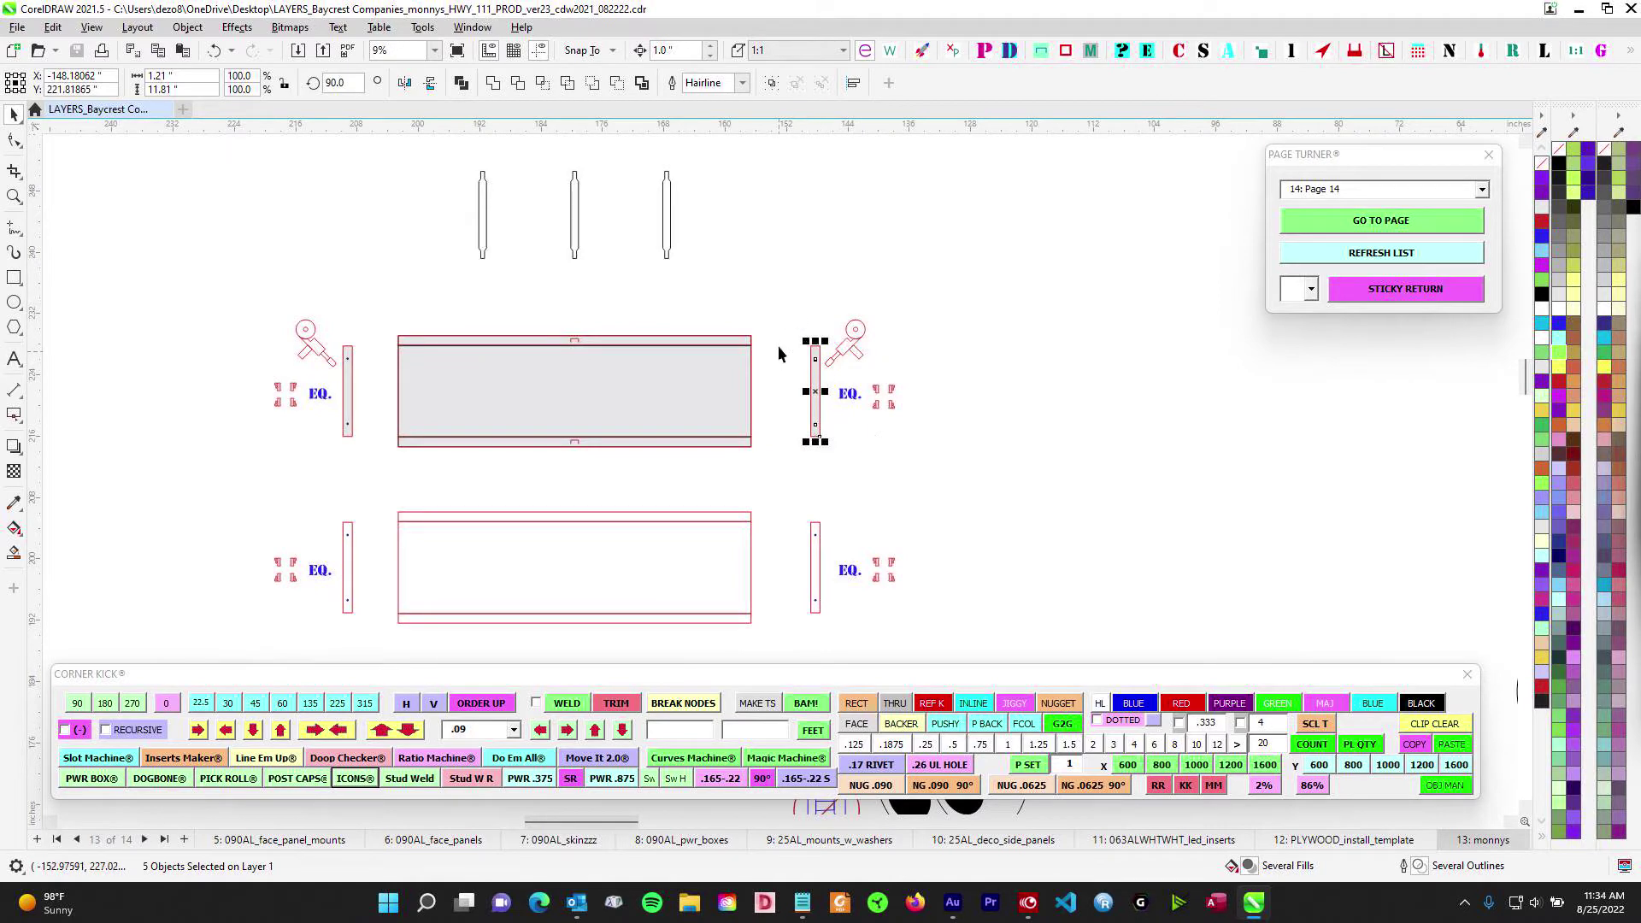
# Select the gray panel together with its EQ. end strips and grinder symbols on both sides
pyautogui.scroll(-2, 913, 447)
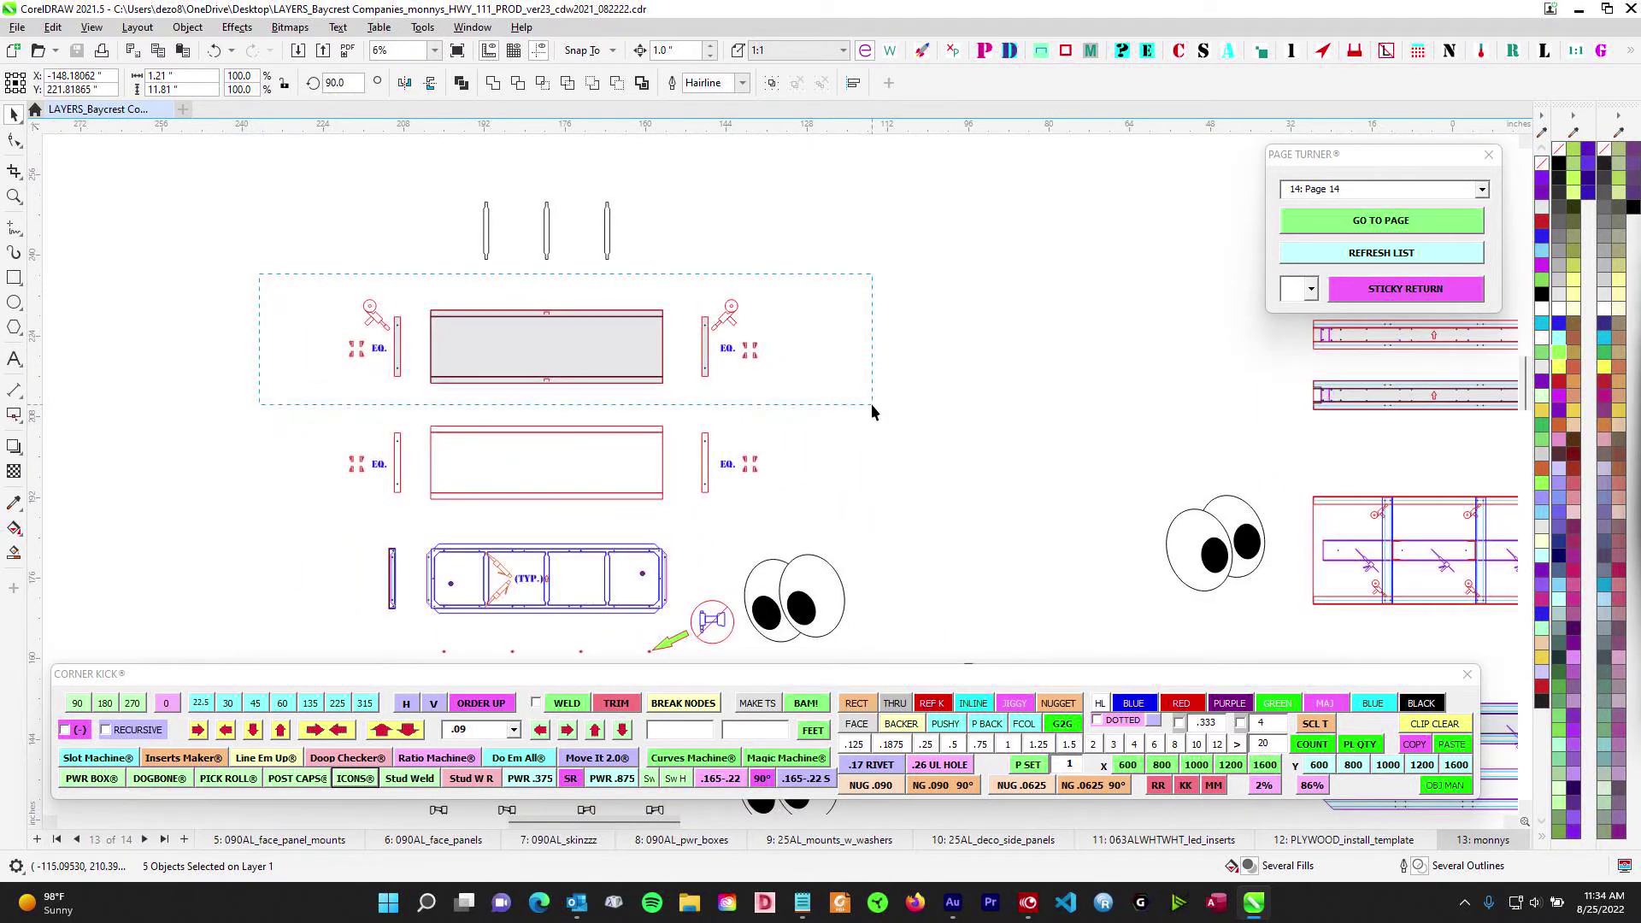
pyautogui.moveTo(872, 405); pyautogui.dragTo(872, 405)
pyautogui.scroll(2, 547, 360)
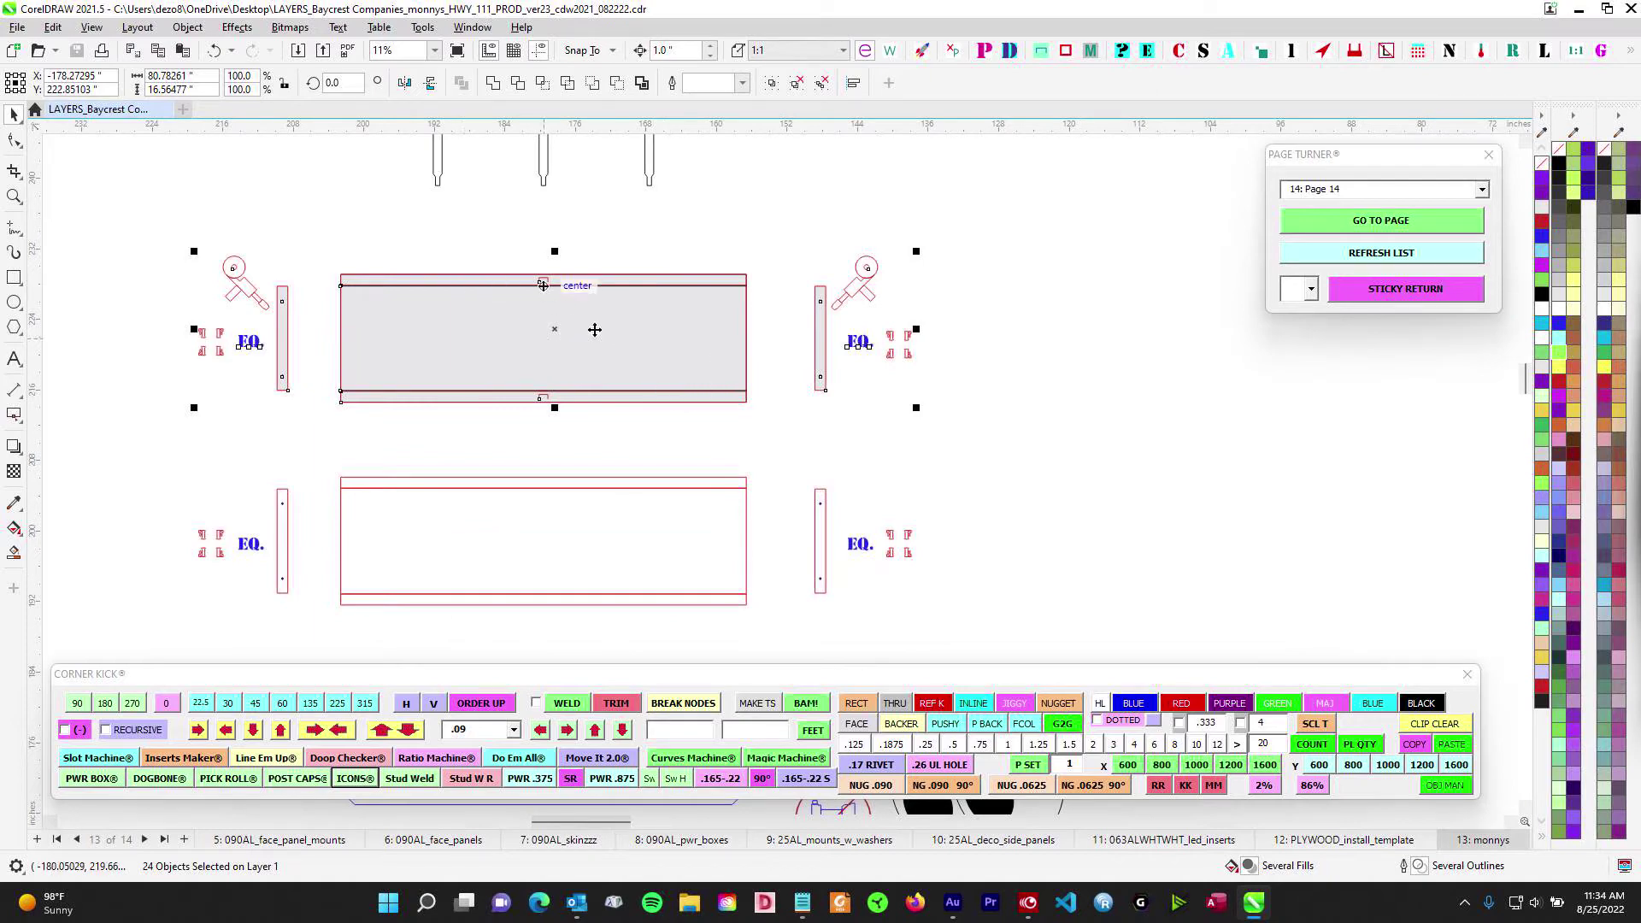
# Examine the rivet gun placement around the frame with four blue cutouts and compare it with the frame marked (TYP.)
pyautogui.scroll(-3, 616, 385)
pyautogui.scroll(2, 788, 401)
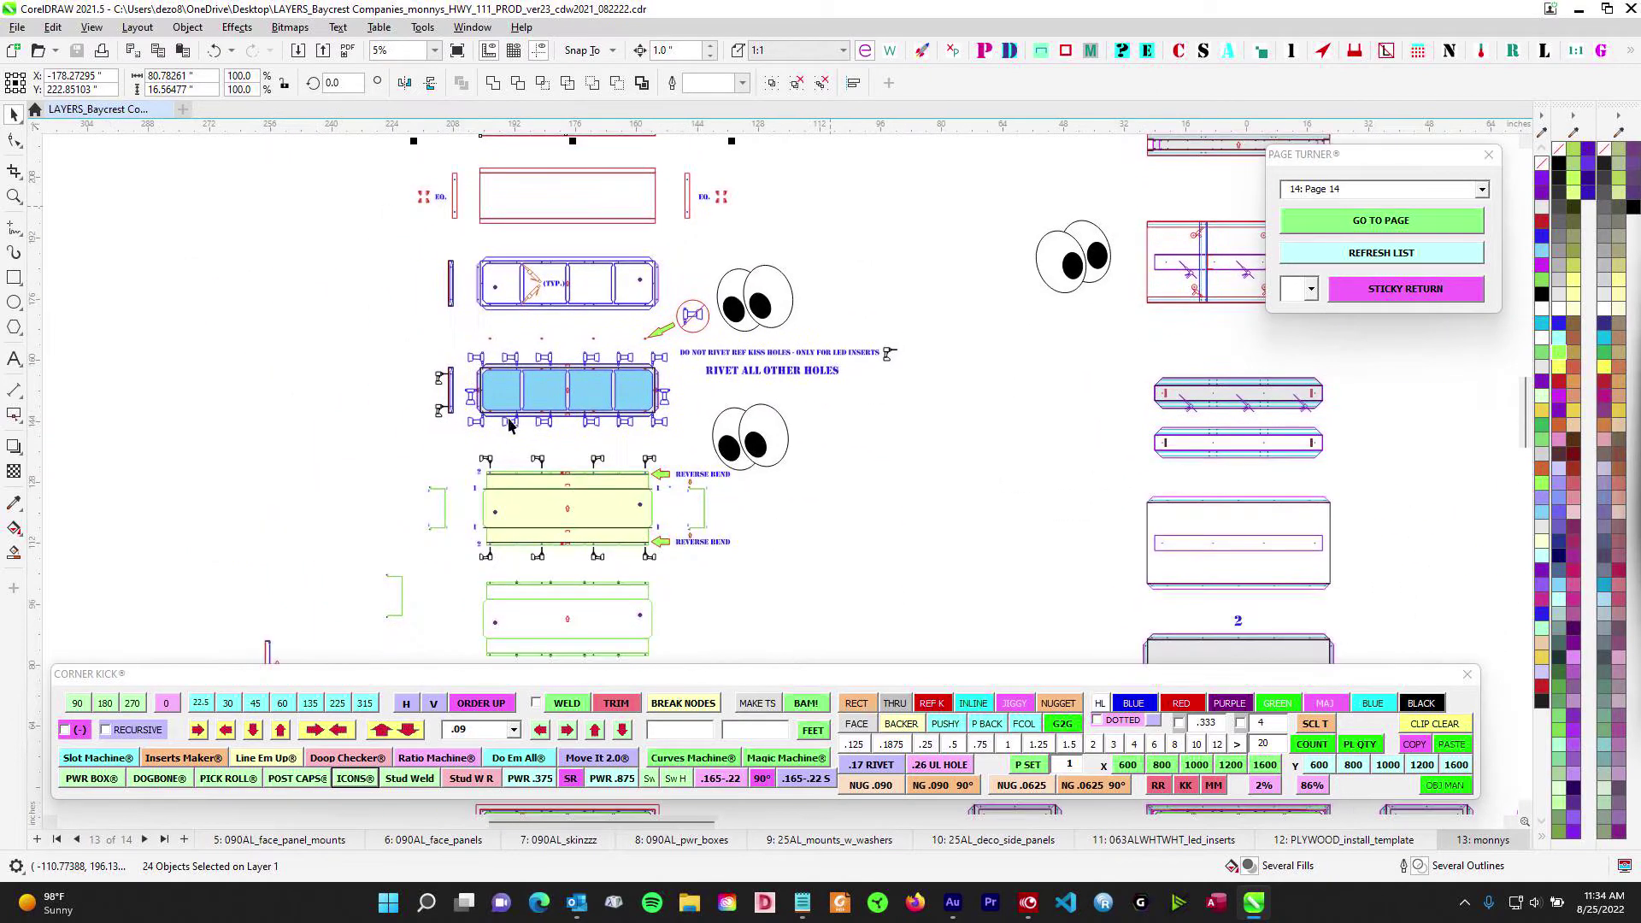
pyautogui.scroll(2, 508, 424)
pyautogui.scroll(-3, 649, 409)
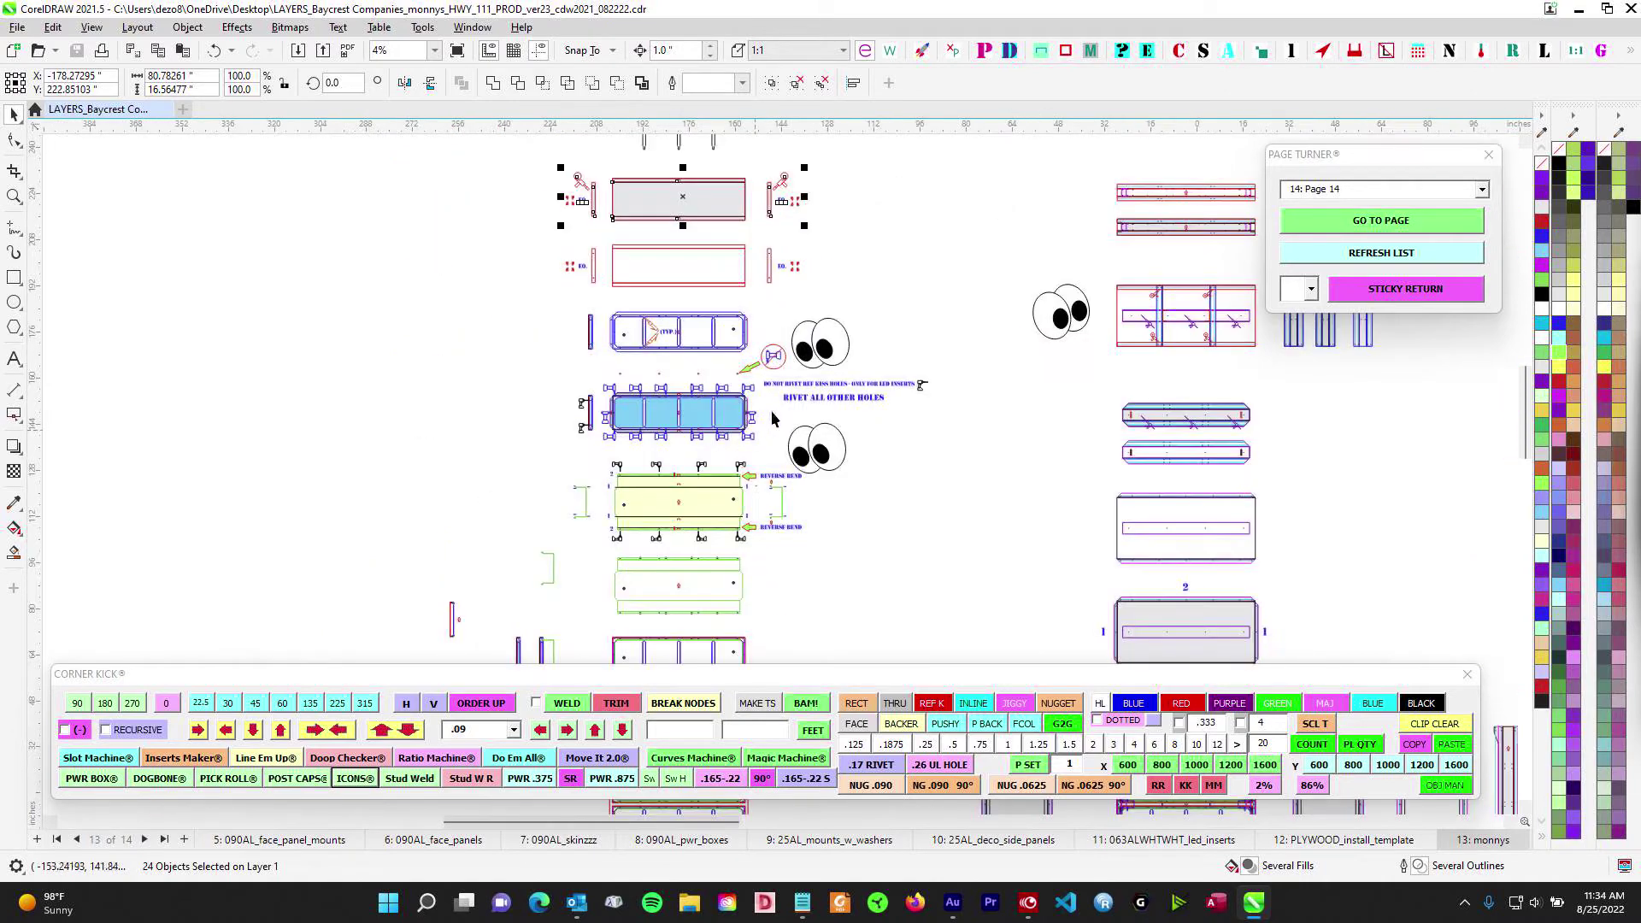
pyautogui.scroll(5, 759, 395)
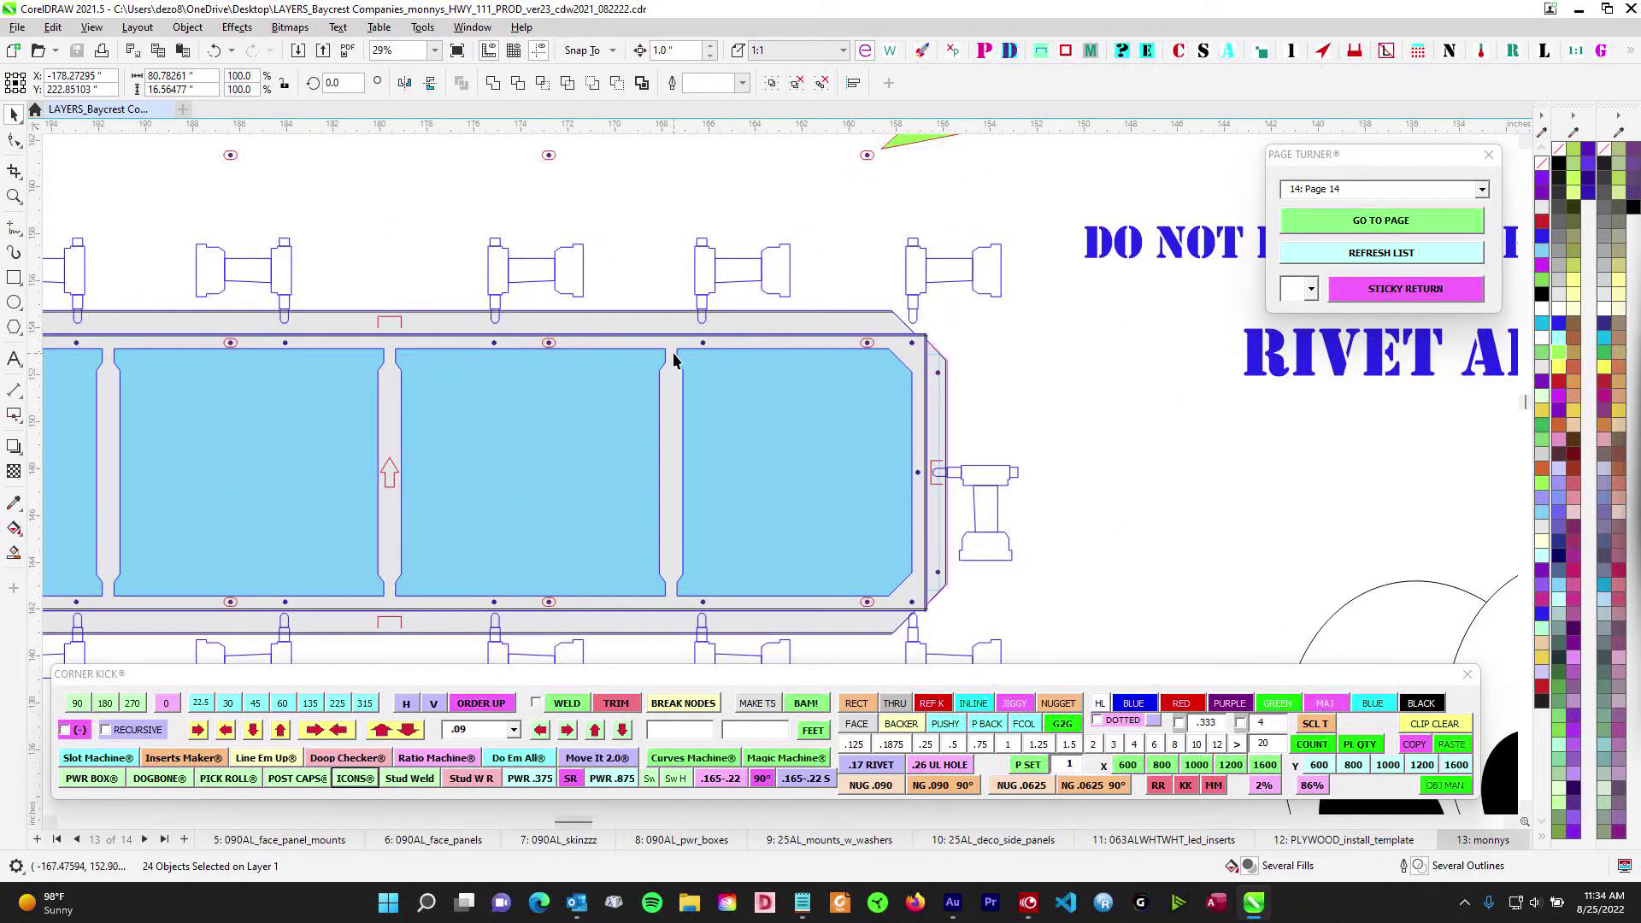
pyautogui.scroll(-4, 688, 362)
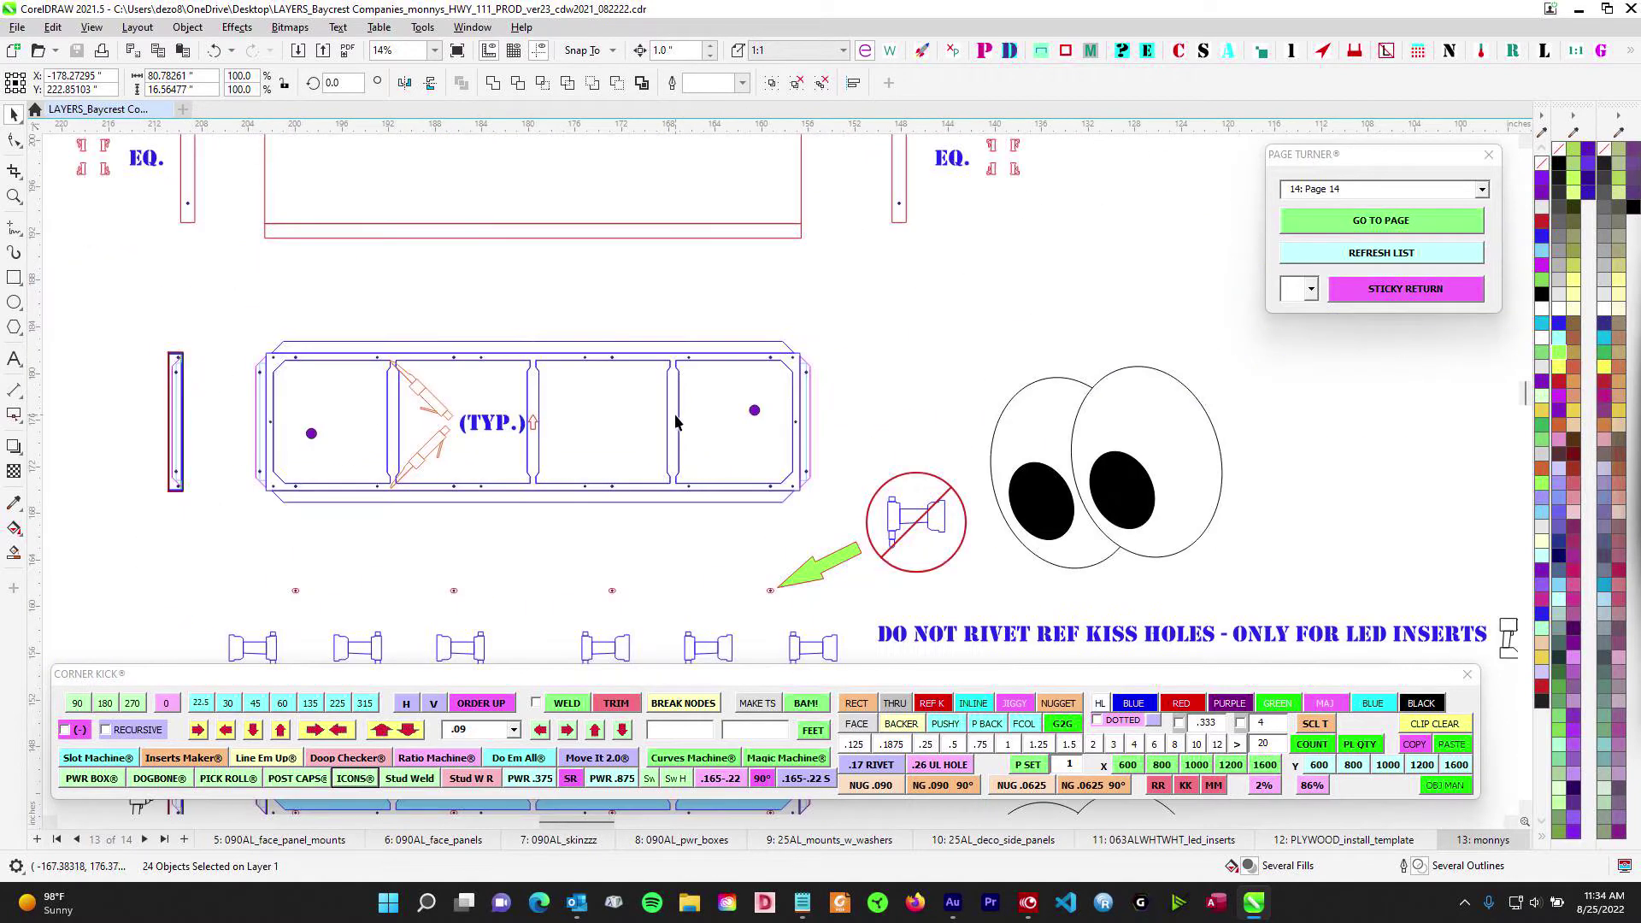
pyautogui.moveTo(719, 343); pyautogui.dragTo(715, 319)
pyautogui.scroll(-1, 714, 320)
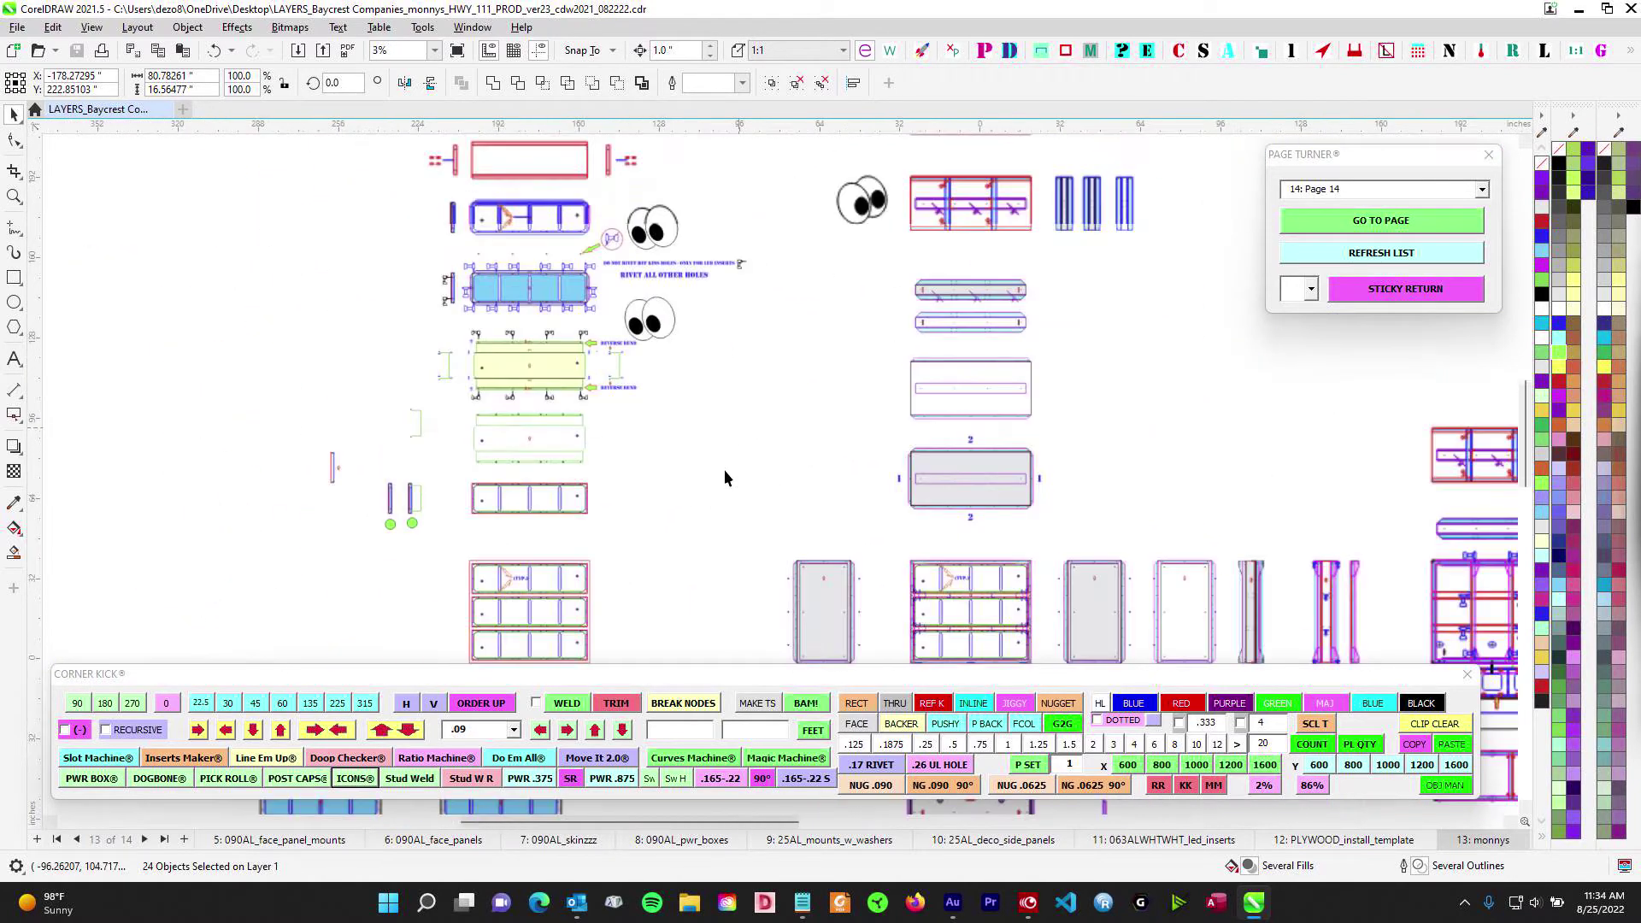
# Examine the three-row face panels with blue cutouts beneath the frame drawings
pyautogui.moveTo(724, 469); pyautogui.dragTo(762, 261)
pyautogui.moveTo(561, 535); pyautogui.dragTo(646, 438)
pyautogui.scroll(3, 646, 437)
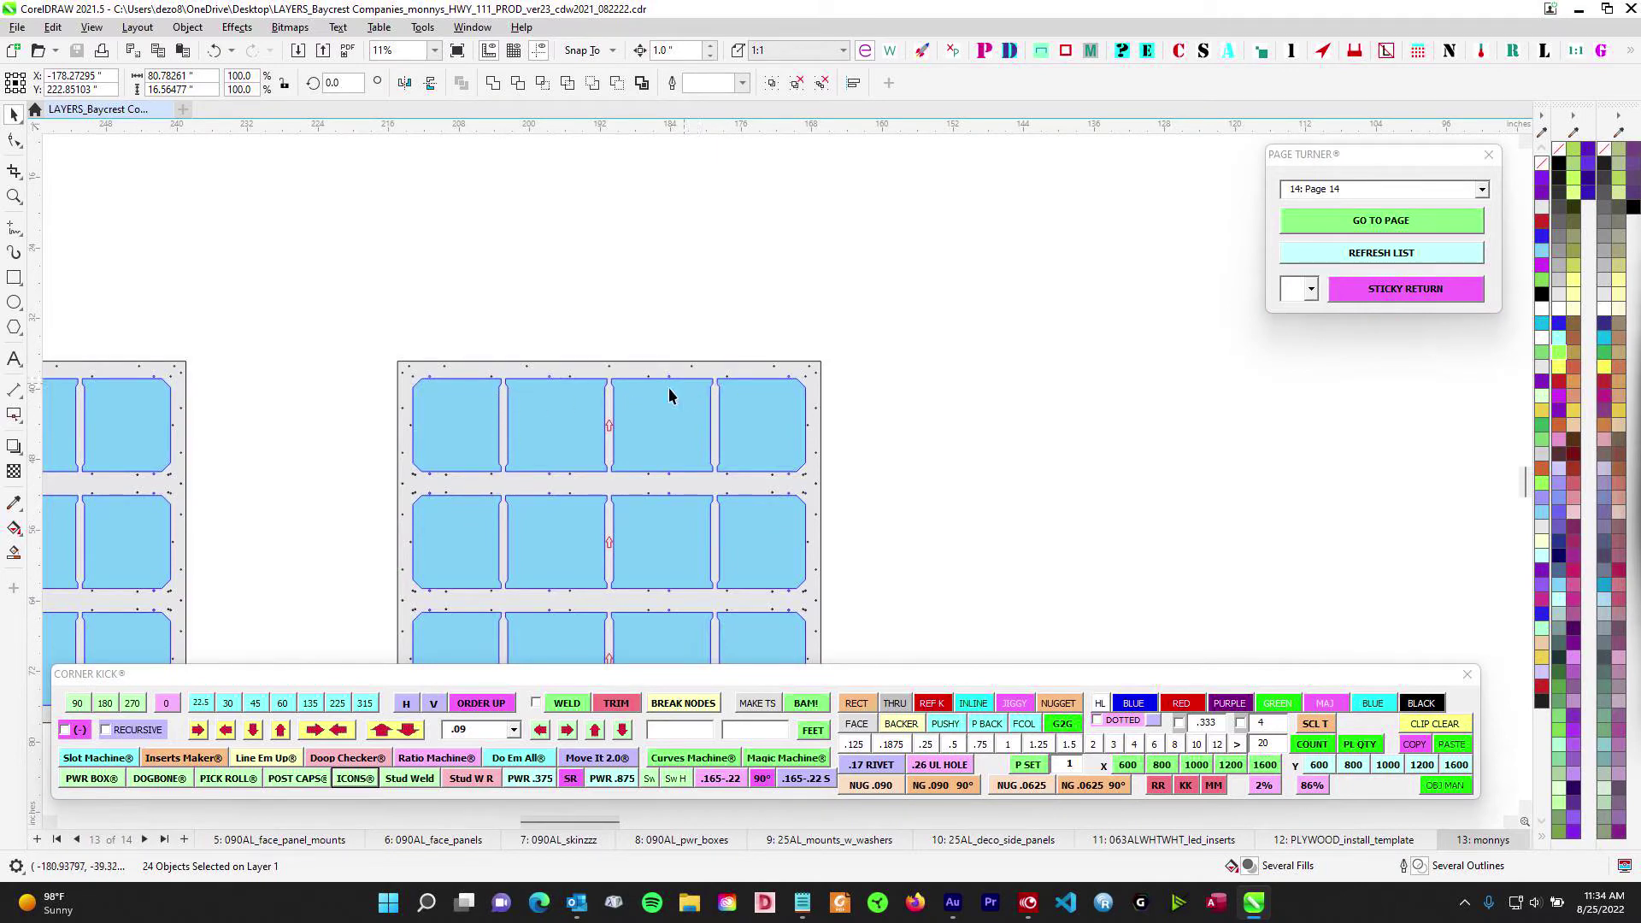
pyautogui.scroll(-2, 875, 393)
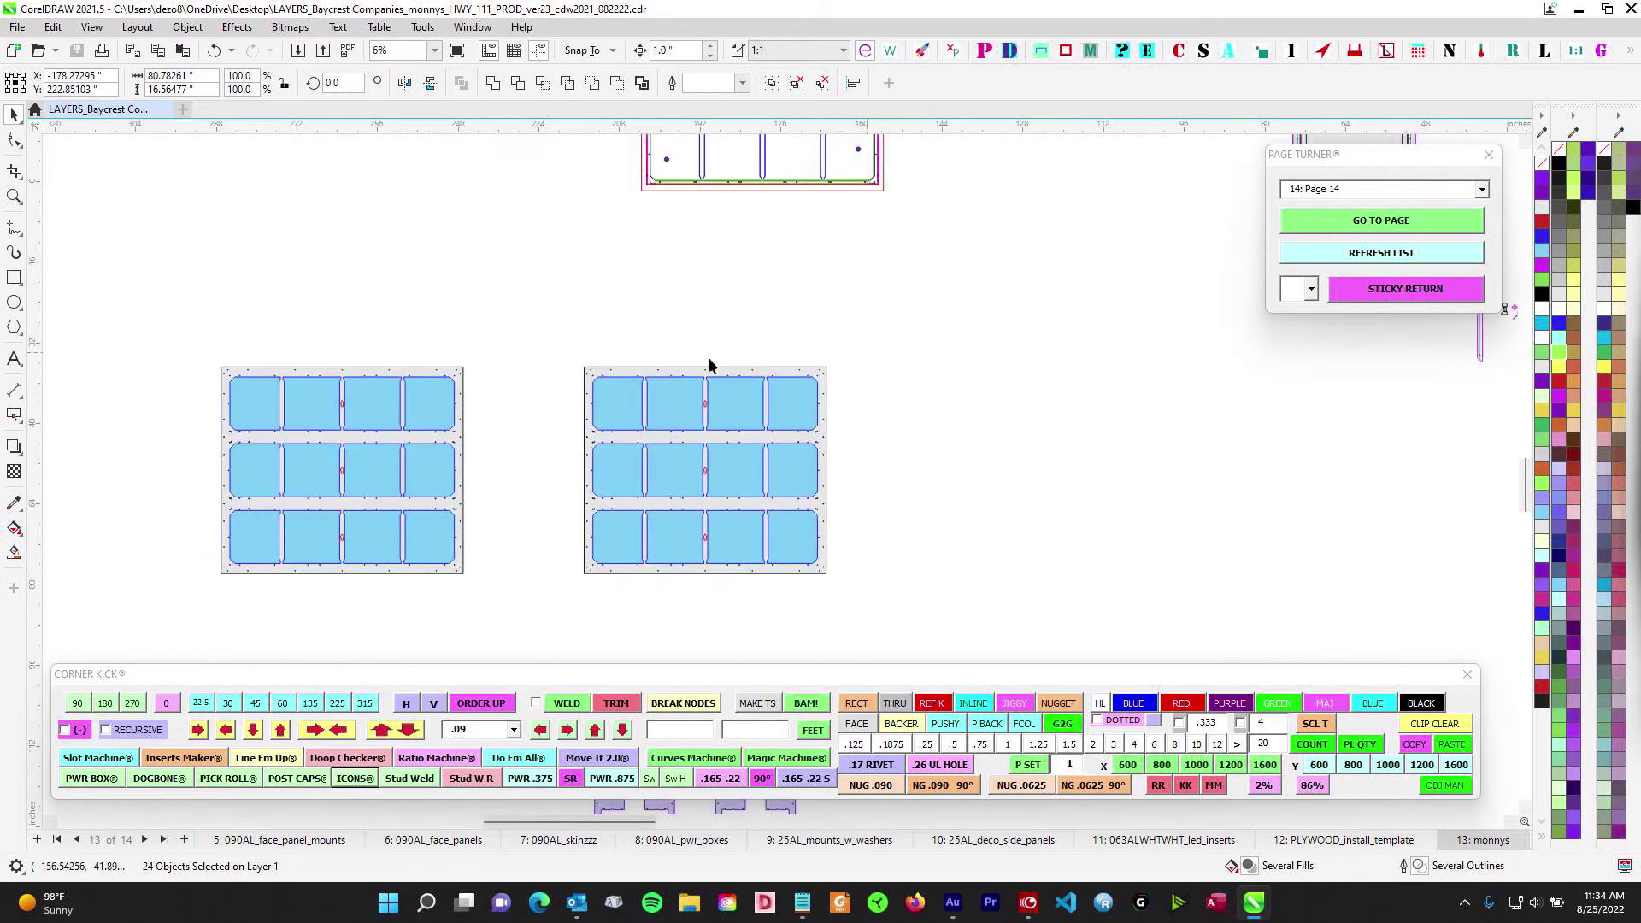
# Survey the assembly drawings across to the front view marked PWR and the three-section side view beside it
pyautogui.scroll(-3, 654, 414)
pyautogui.moveTo(1179, 154); pyautogui.dragTo(948, 341)
pyautogui.scroll(-1, 781, 311)
pyautogui.moveTo(1111, 214); pyautogui.dragTo(848, 355)
pyautogui.scroll(-1, 689, 334)
pyautogui.moveTo(1010, 436); pyautogui.dragTo(868, 363)
pyautogui.scroll(1, 894, 431)
pyautogui.scroll(5, 894, 429)
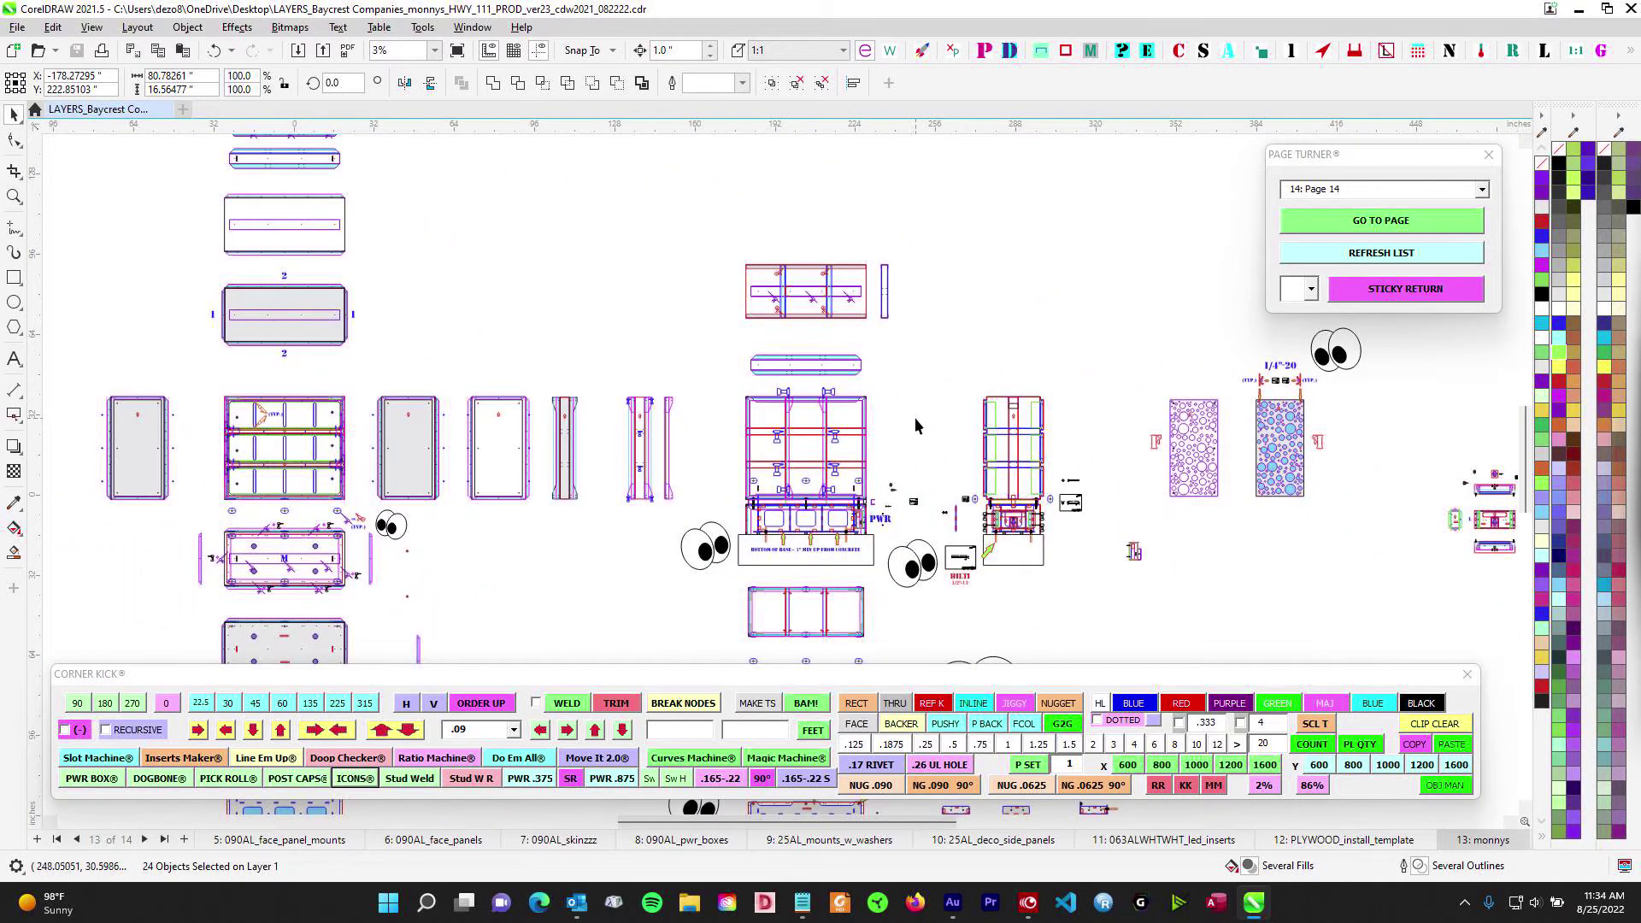
pyautogui.scroll(-2, 1028, 388)
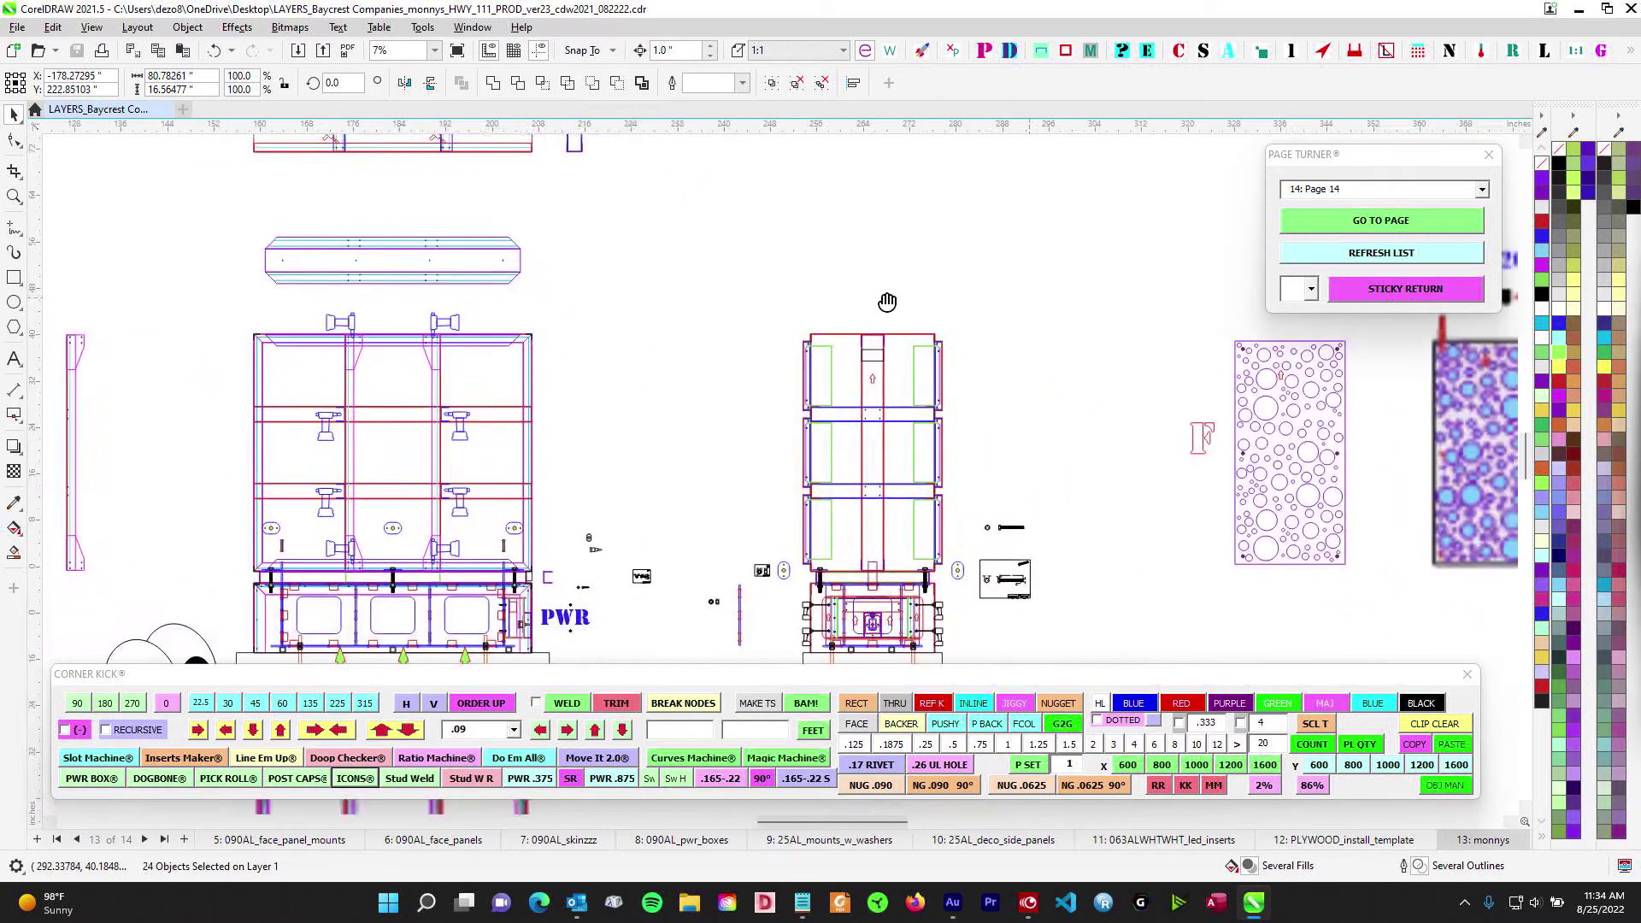
pyautogui.scroll(-1, 763, 384)
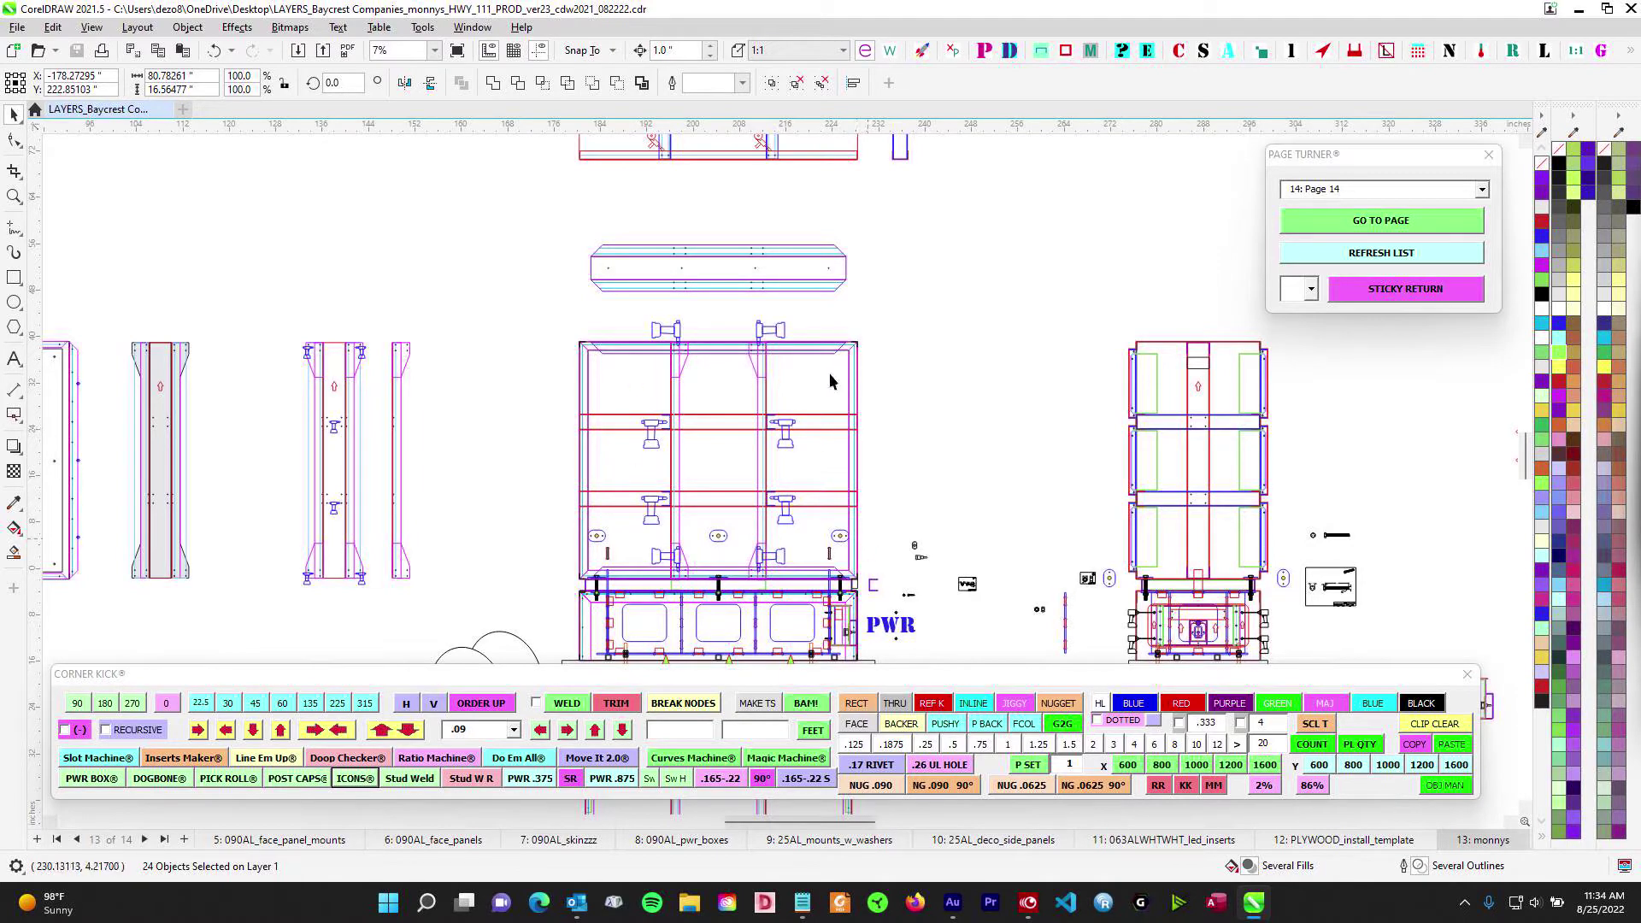
pyautogui.moveTo(1200, 352); pyautogui.dragTo(863, 377)
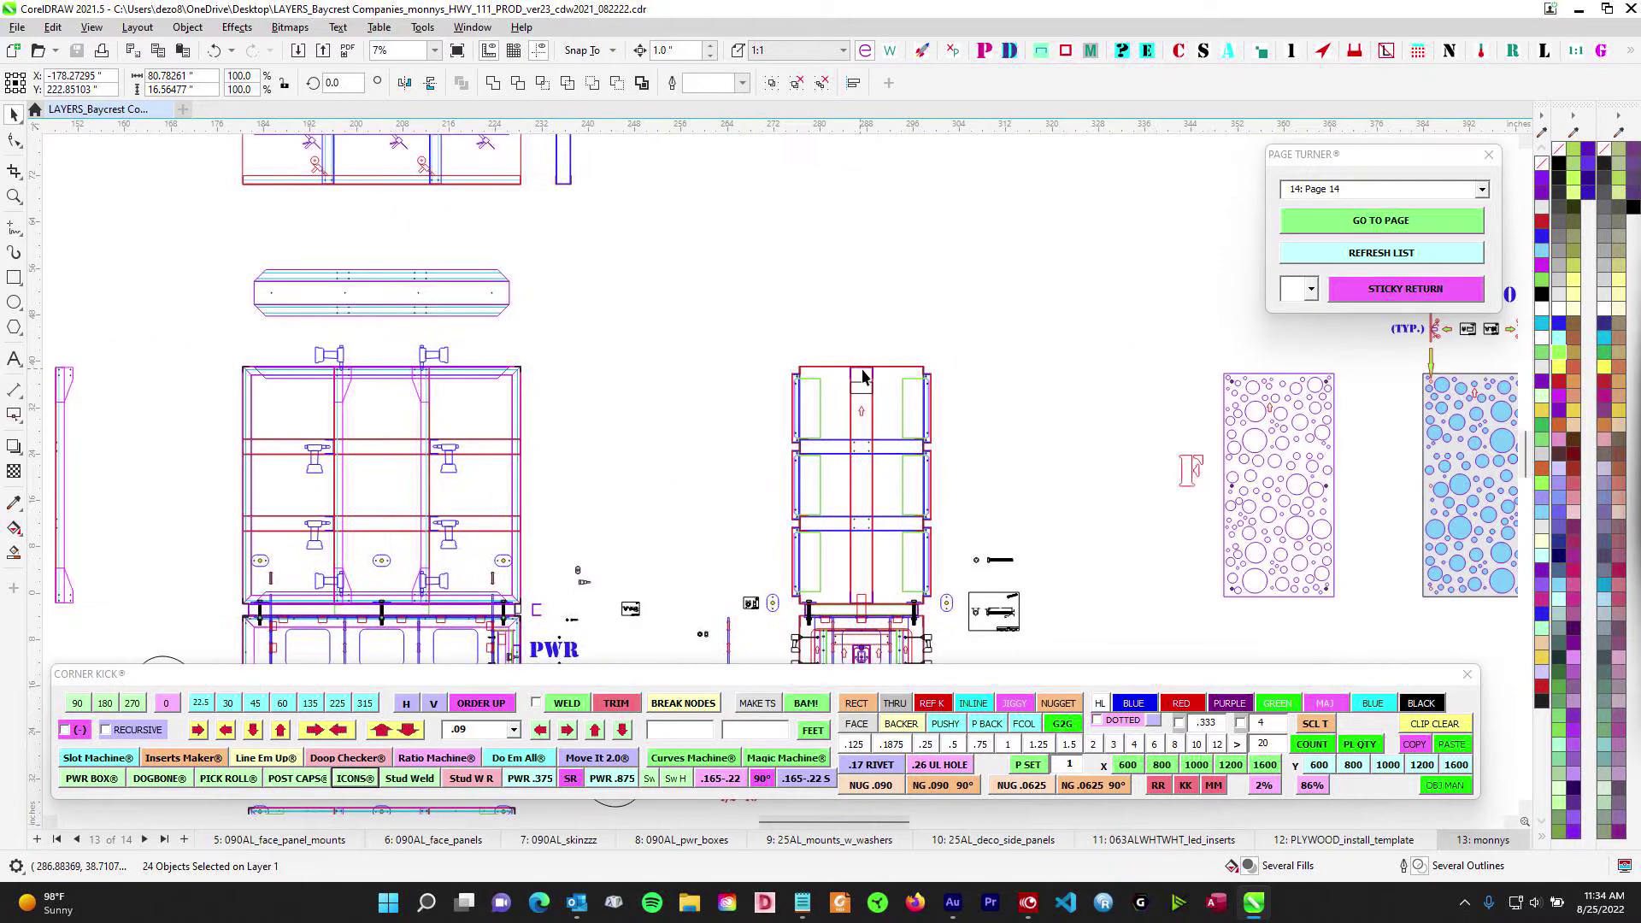
# Select the long narrow purple rectangle along the top edge of the front assembly view
pyautogui.scroll(4, 791, 363)
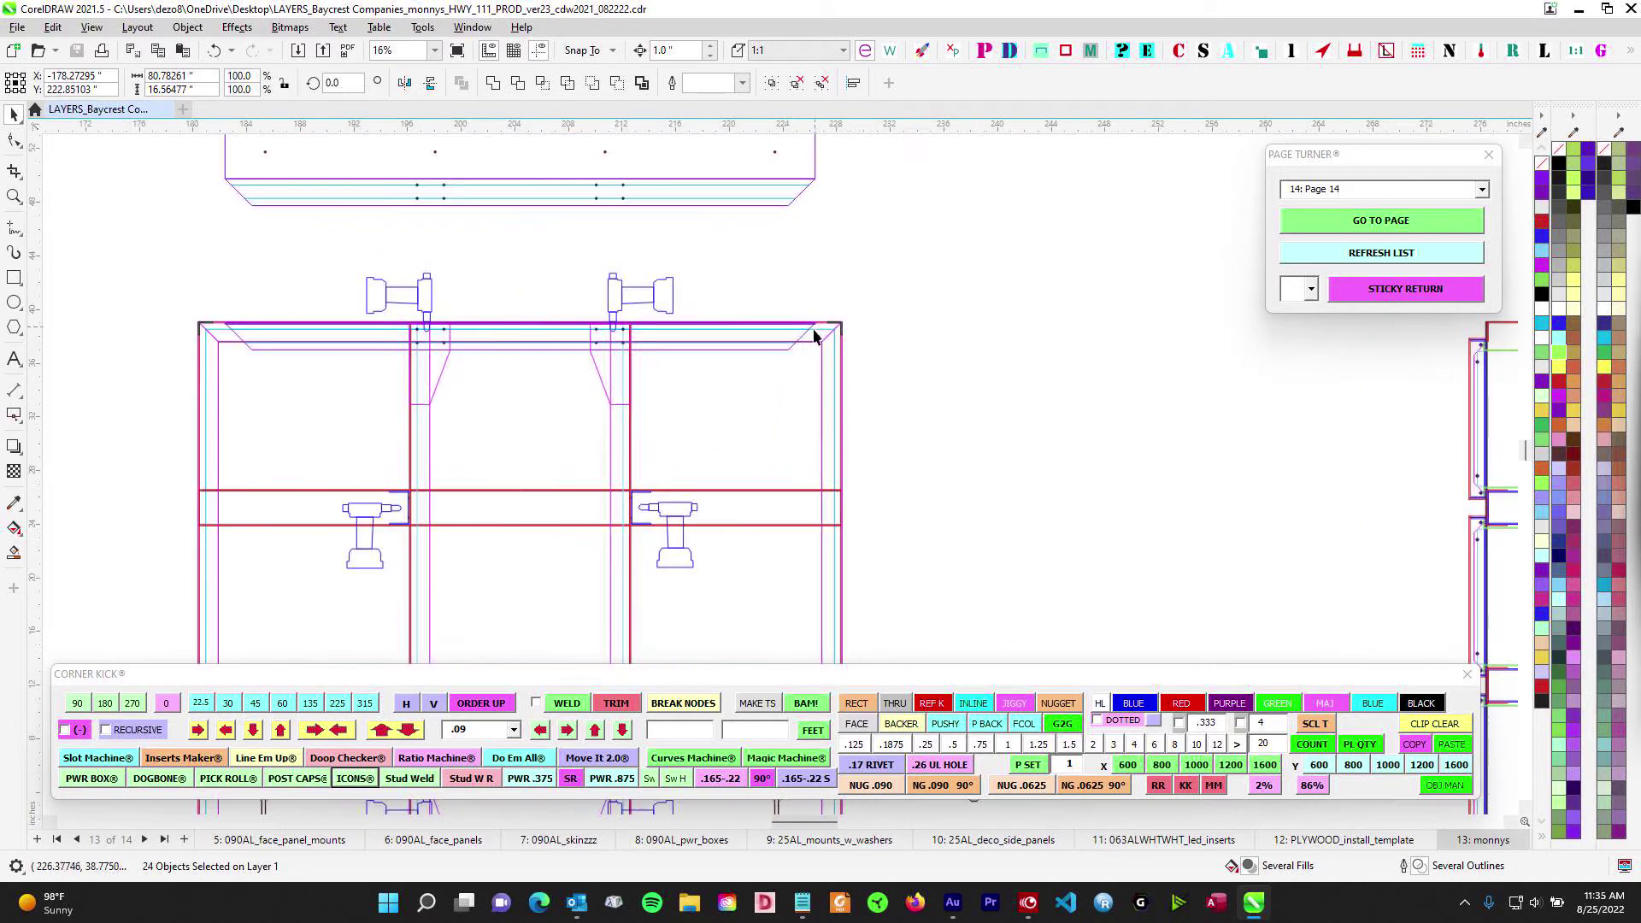
pyautogui.click(270, 349)
pyautogui.scroll(-3, 707, 556)
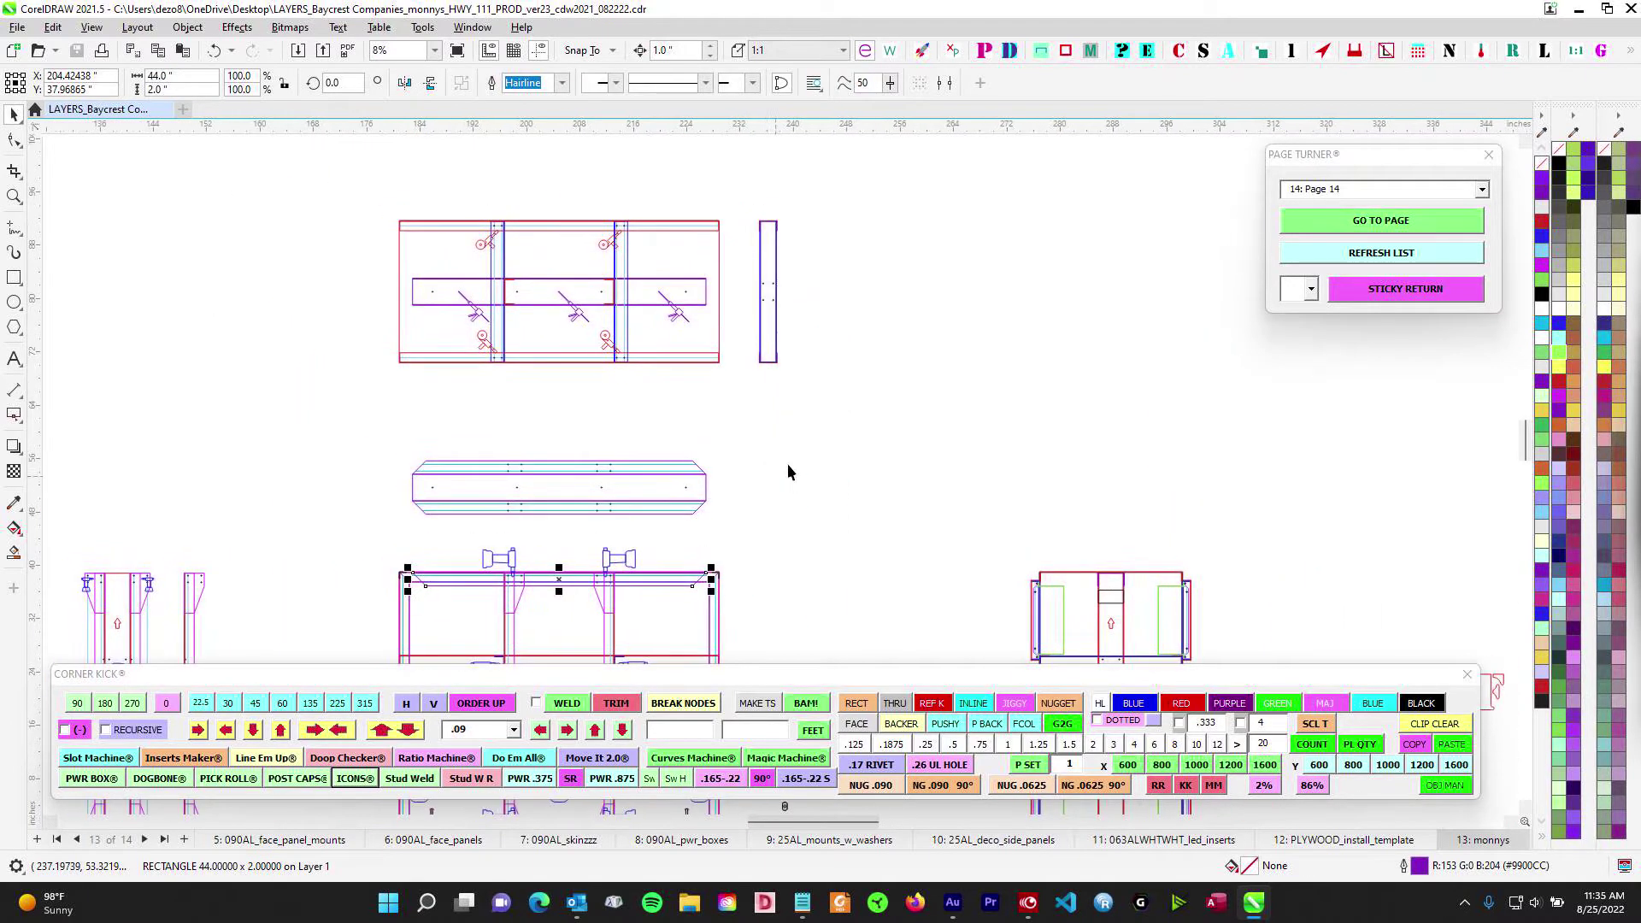
# Examine the two long angled-corner channel parts, checking their slots, rivet holes and clamp symbols
pyautogui.scroll(-4, 787, 471)
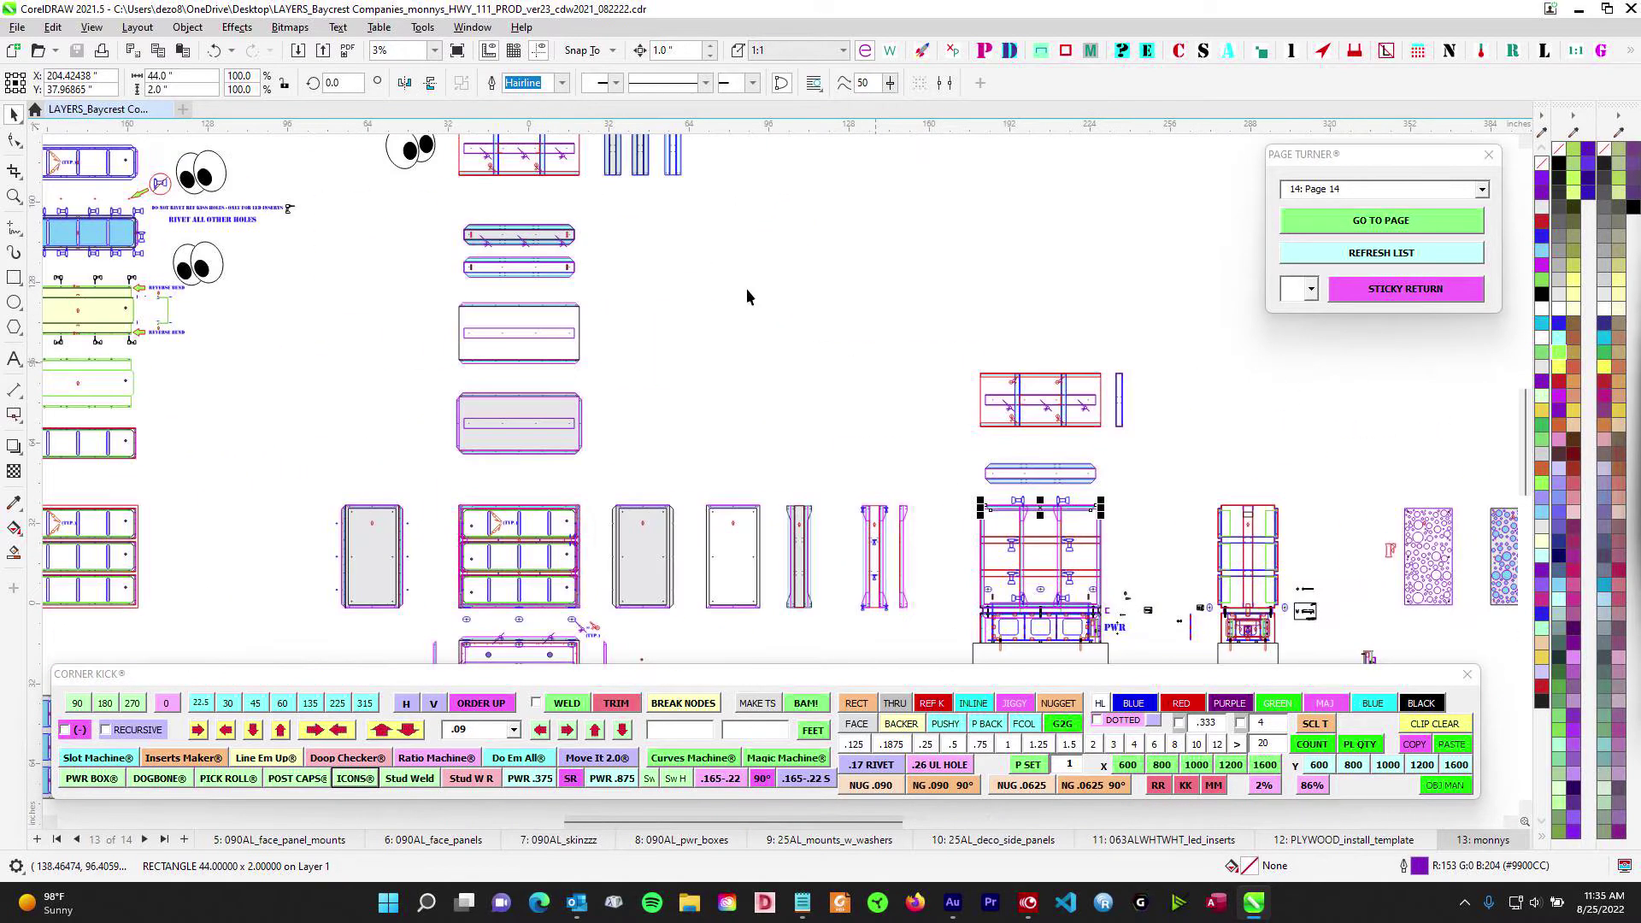
pyautogui.moveTo(746, 290); pyautogui.dragTo(848, 454)
pyautogui.scroll(3, 647, 423)
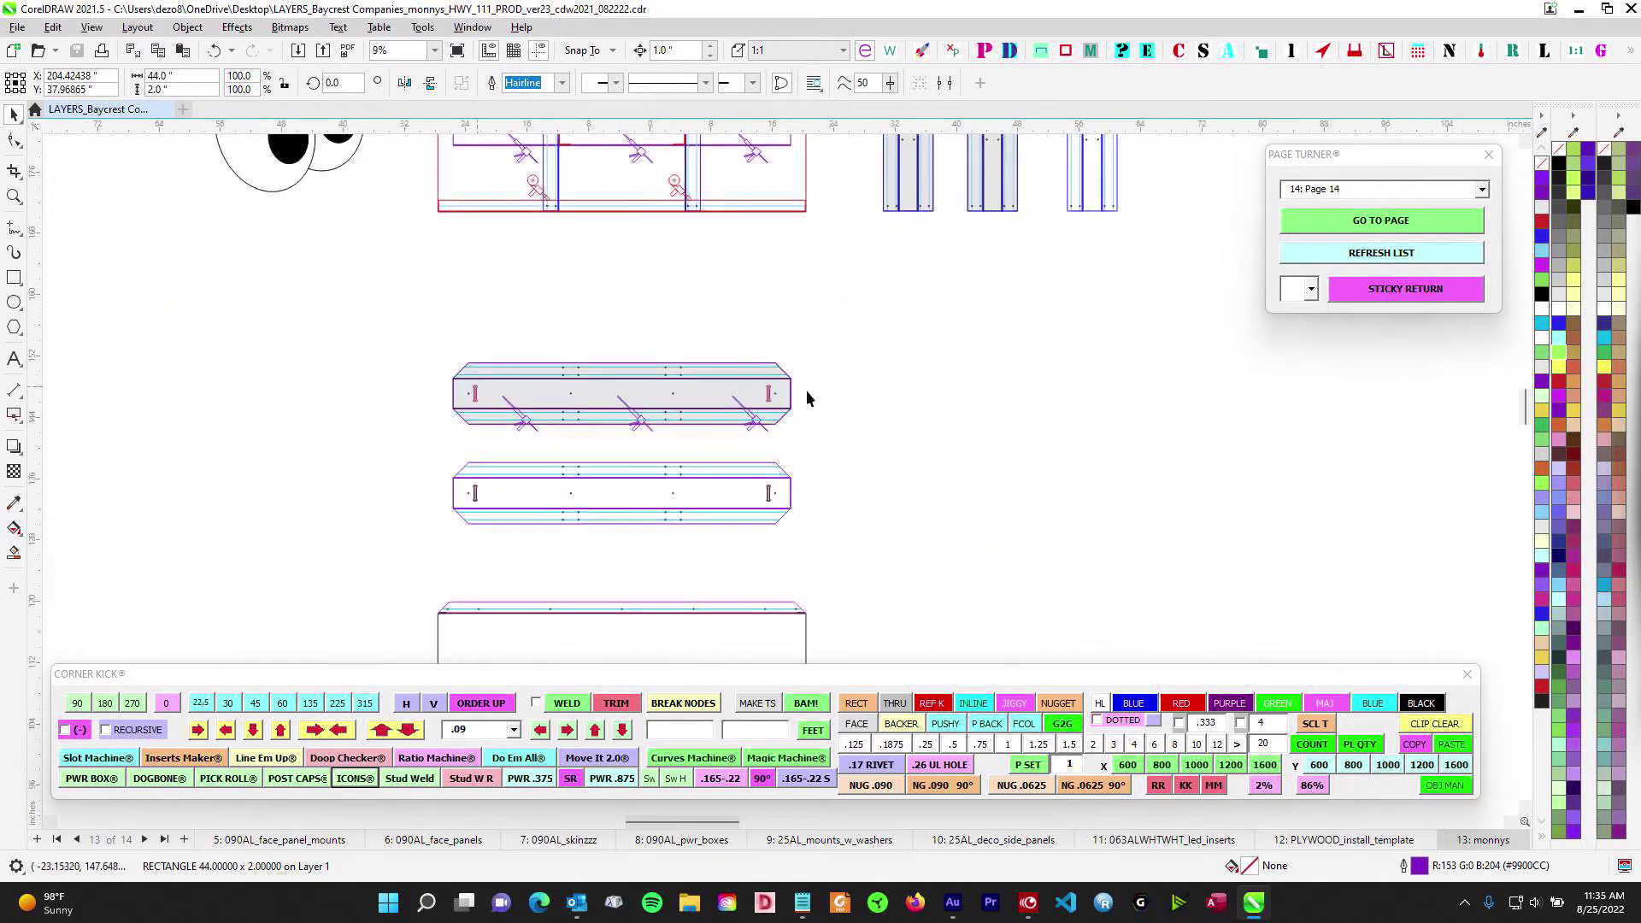
pyautogui.scroll(2, 761, 392)
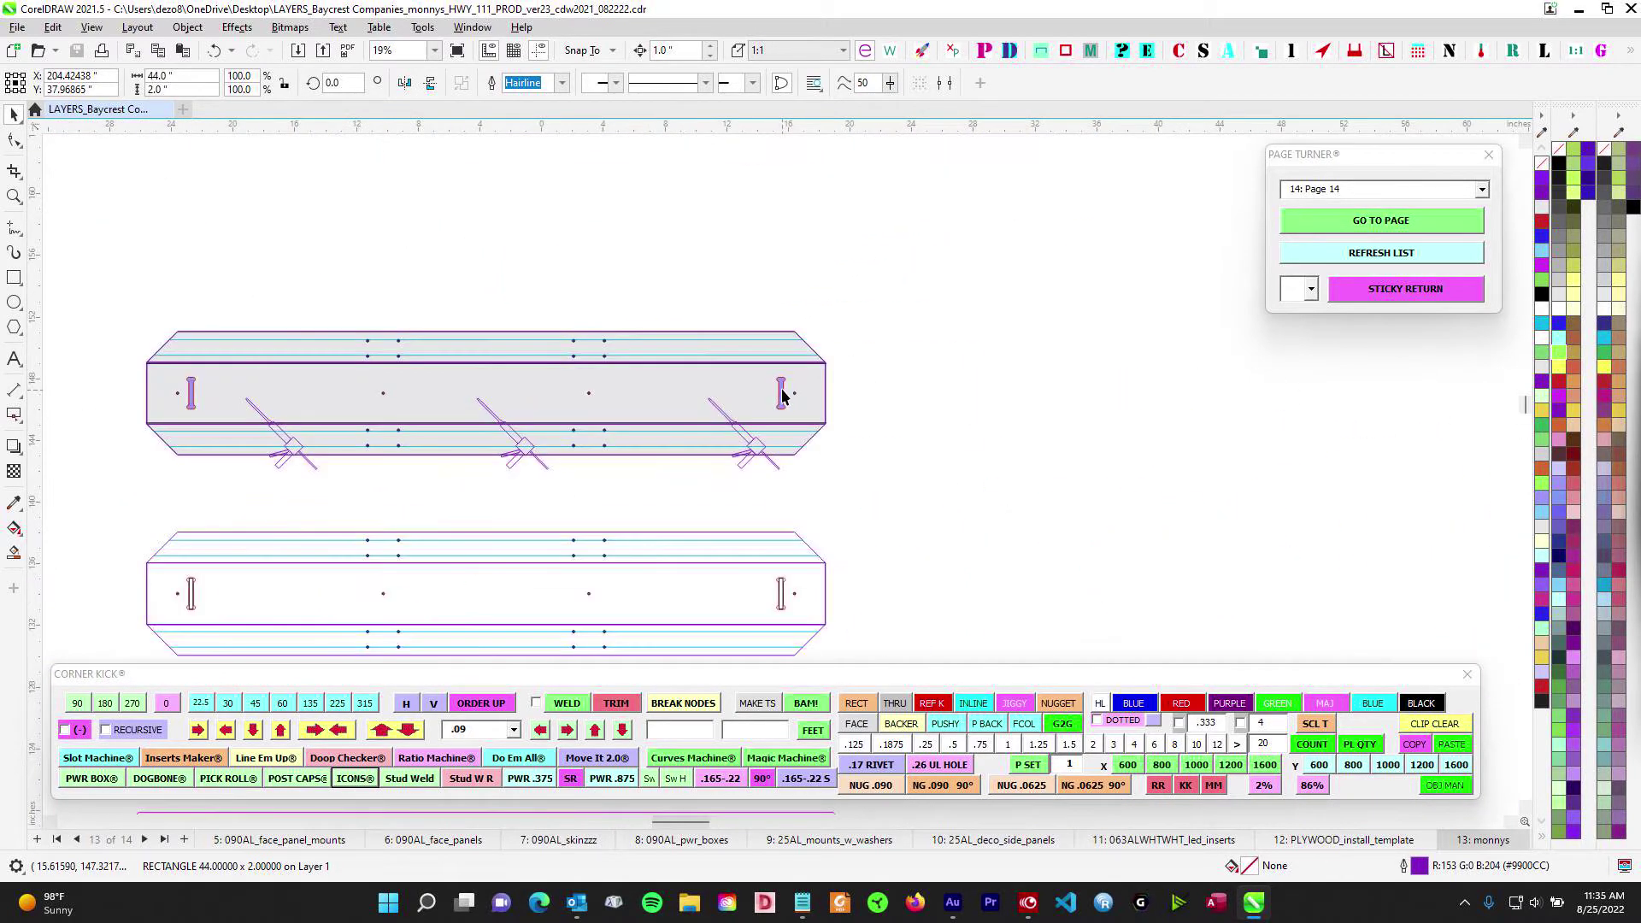
pyautogui.scroll(-1, 802, 401)
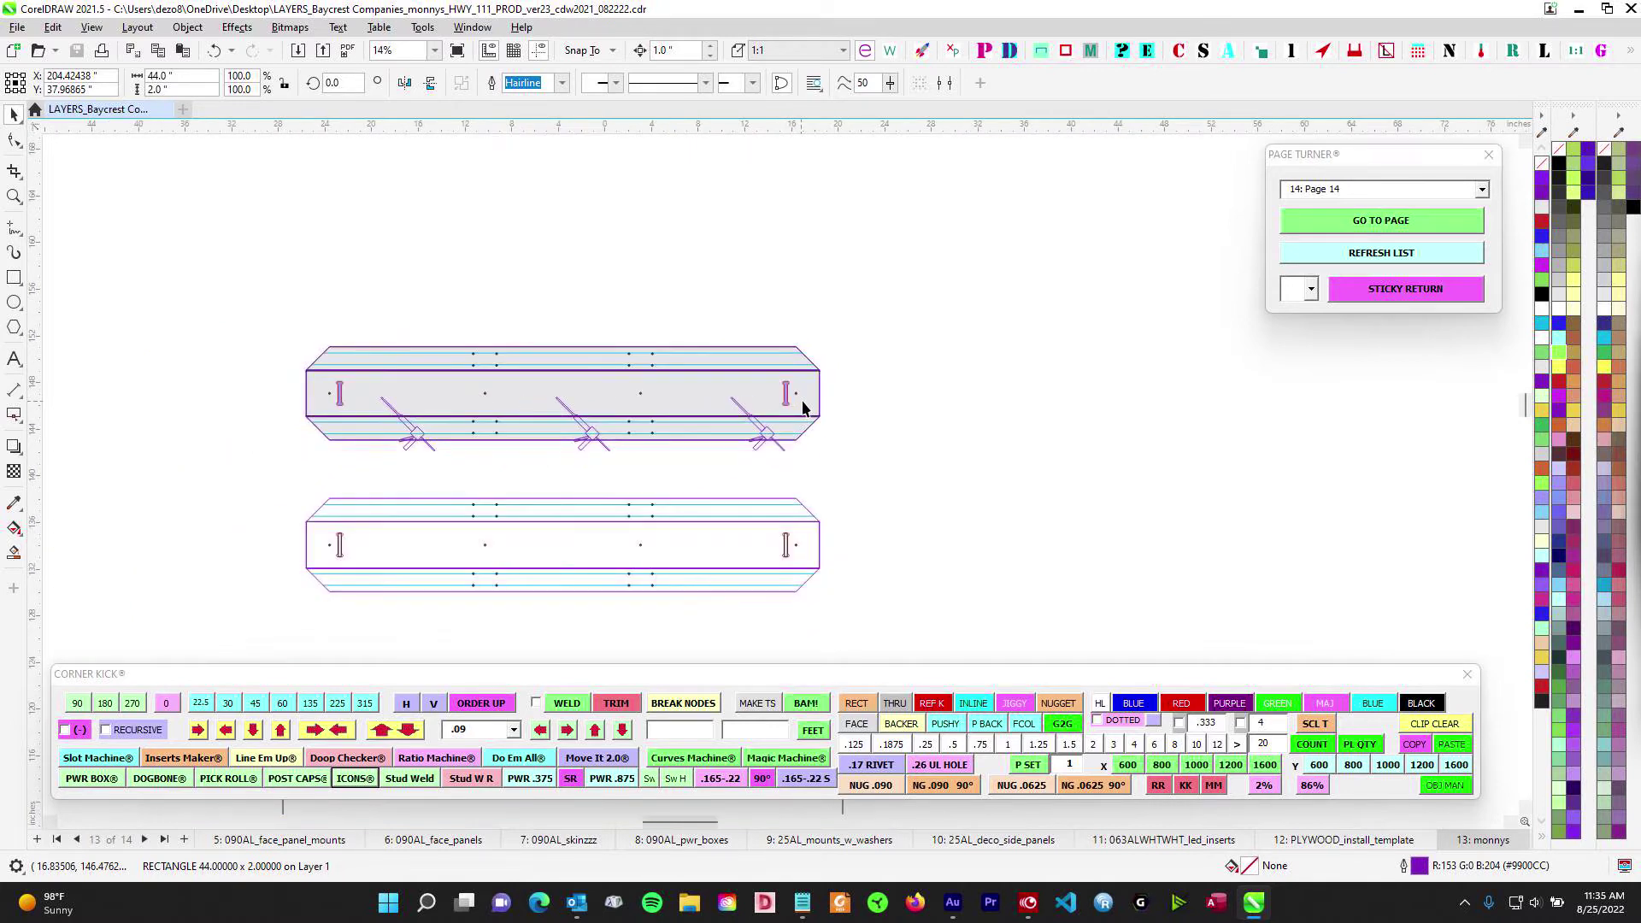
pyautogui.scroll(-1, 835, 376)
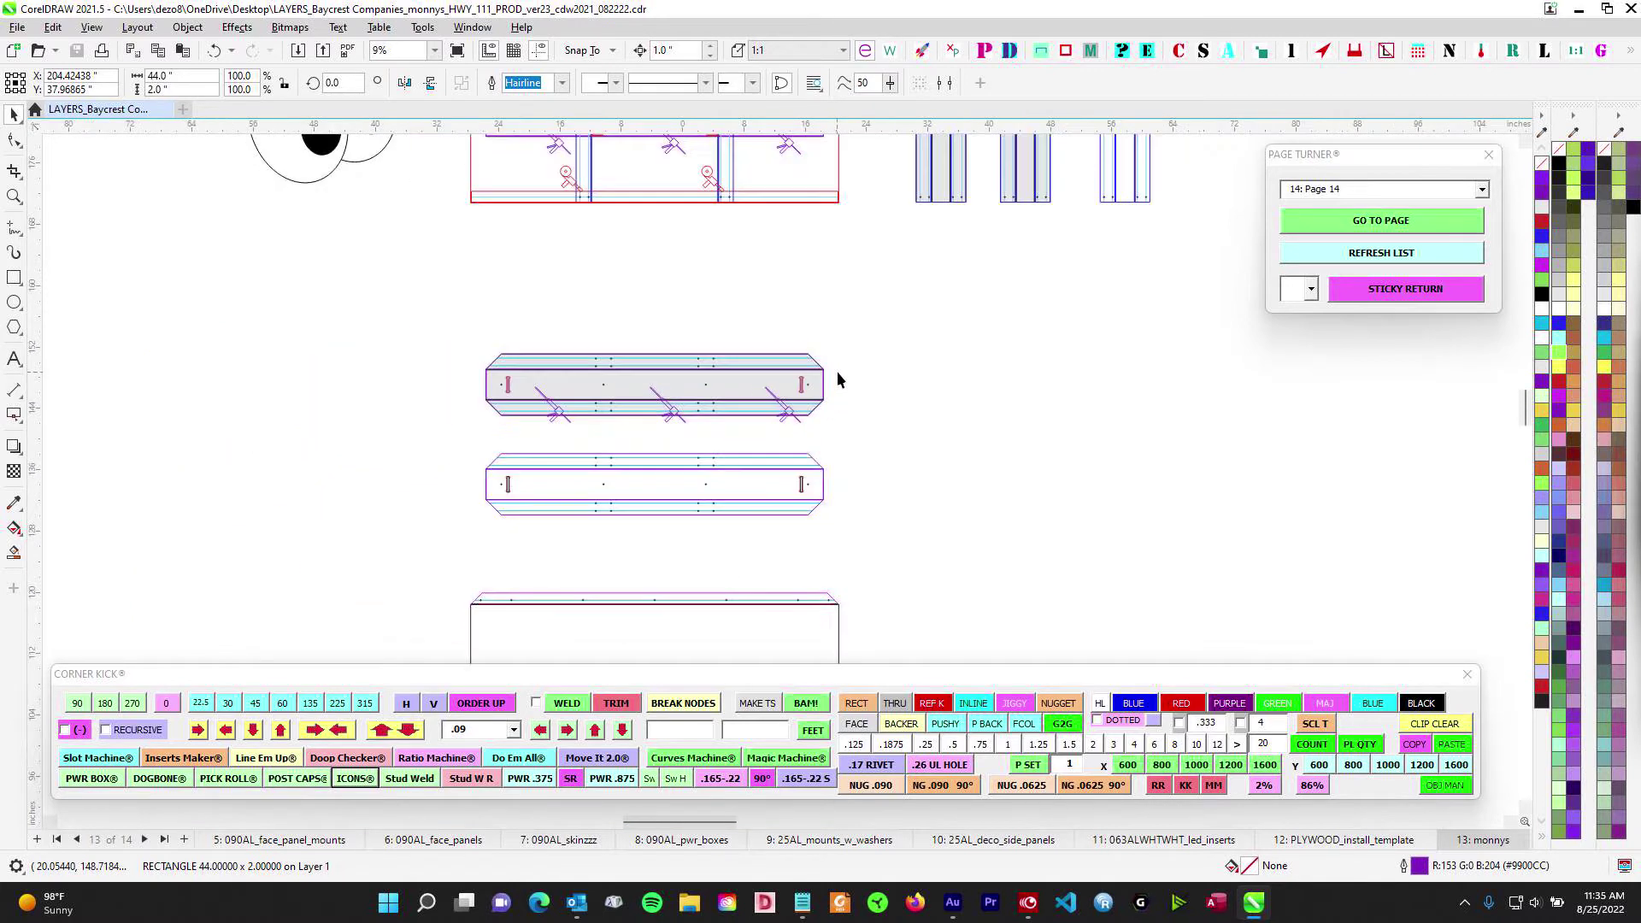
pyautogui.scroll(-2, 873, 428)
pyautogui.scroll(1, 812, 405)
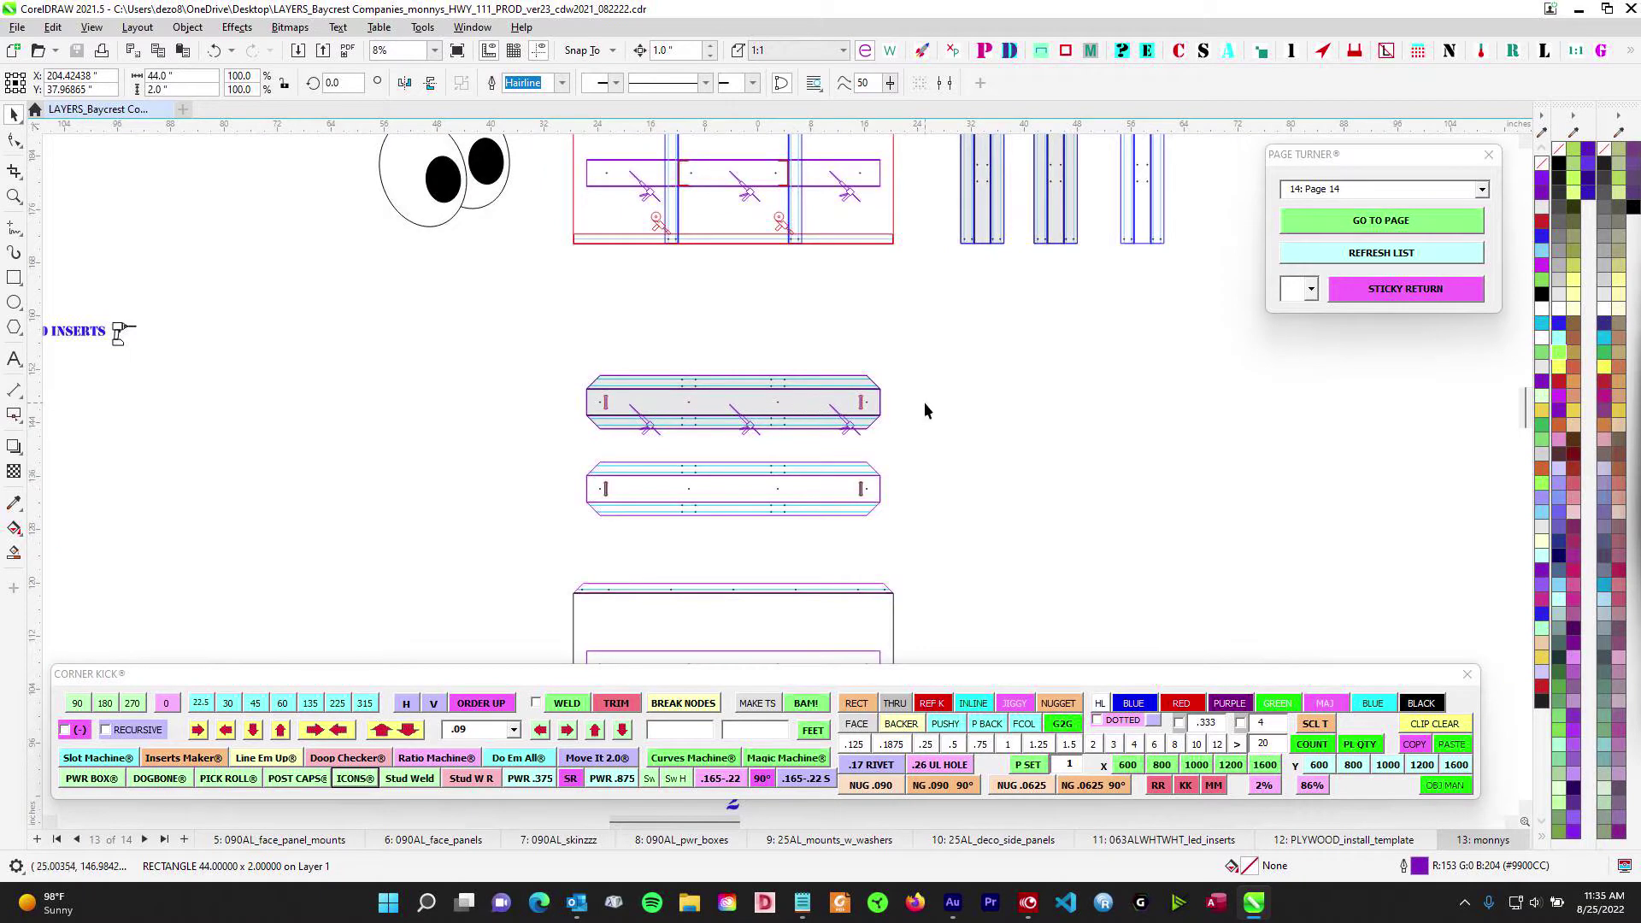
pyautogui.scroll(1, 851, 402)
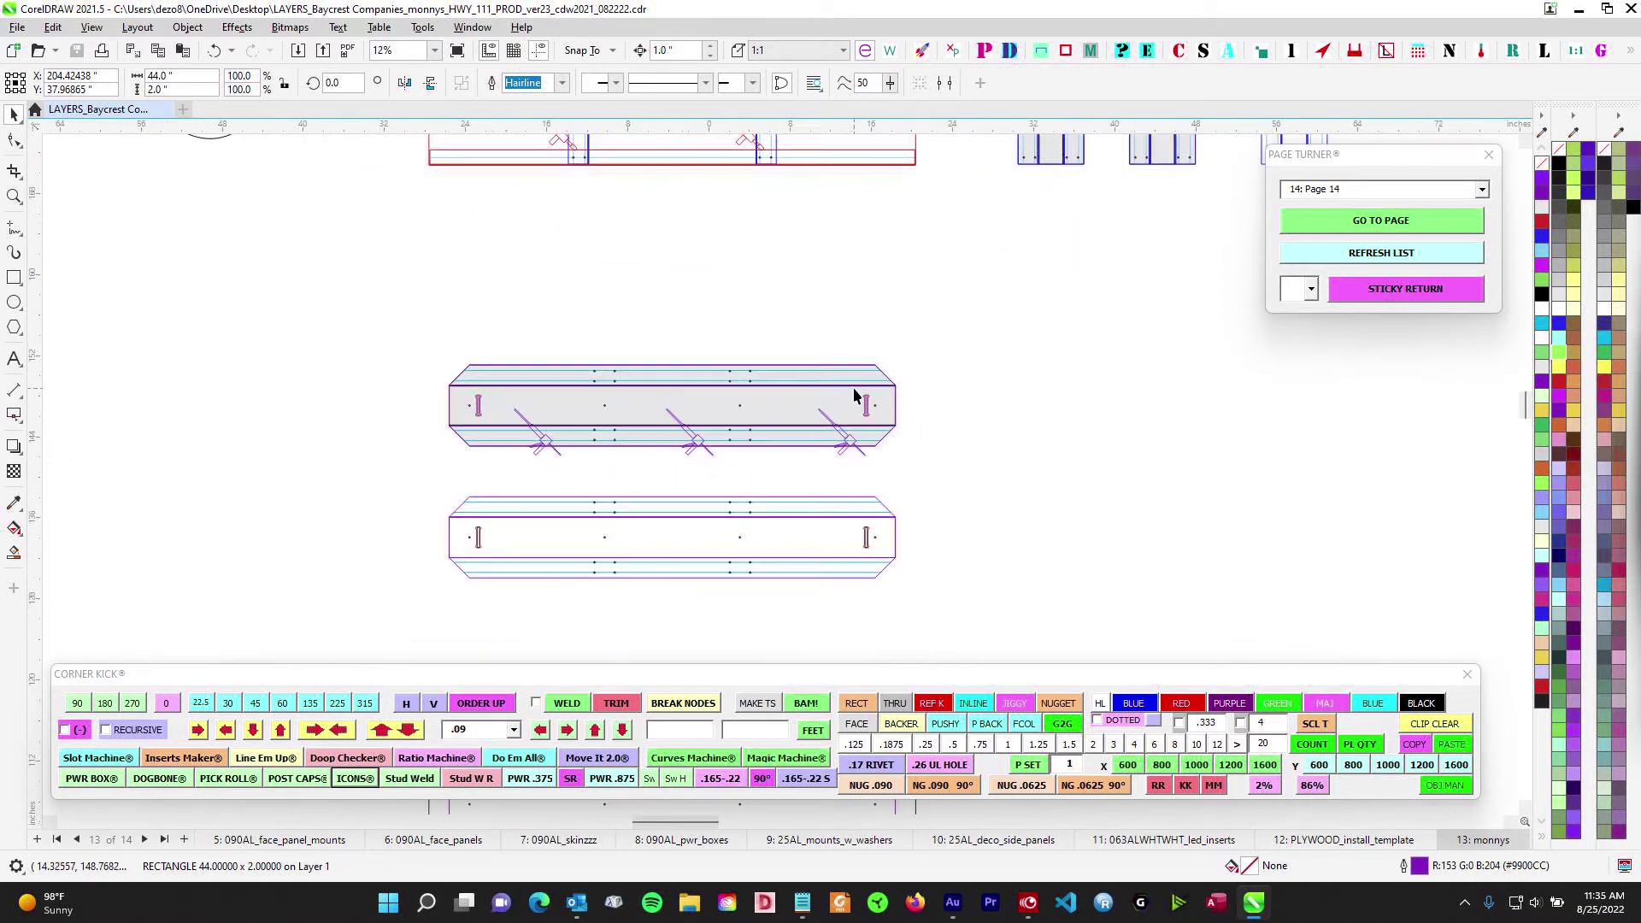
pyautogui.scroll(-2, 930, 385)
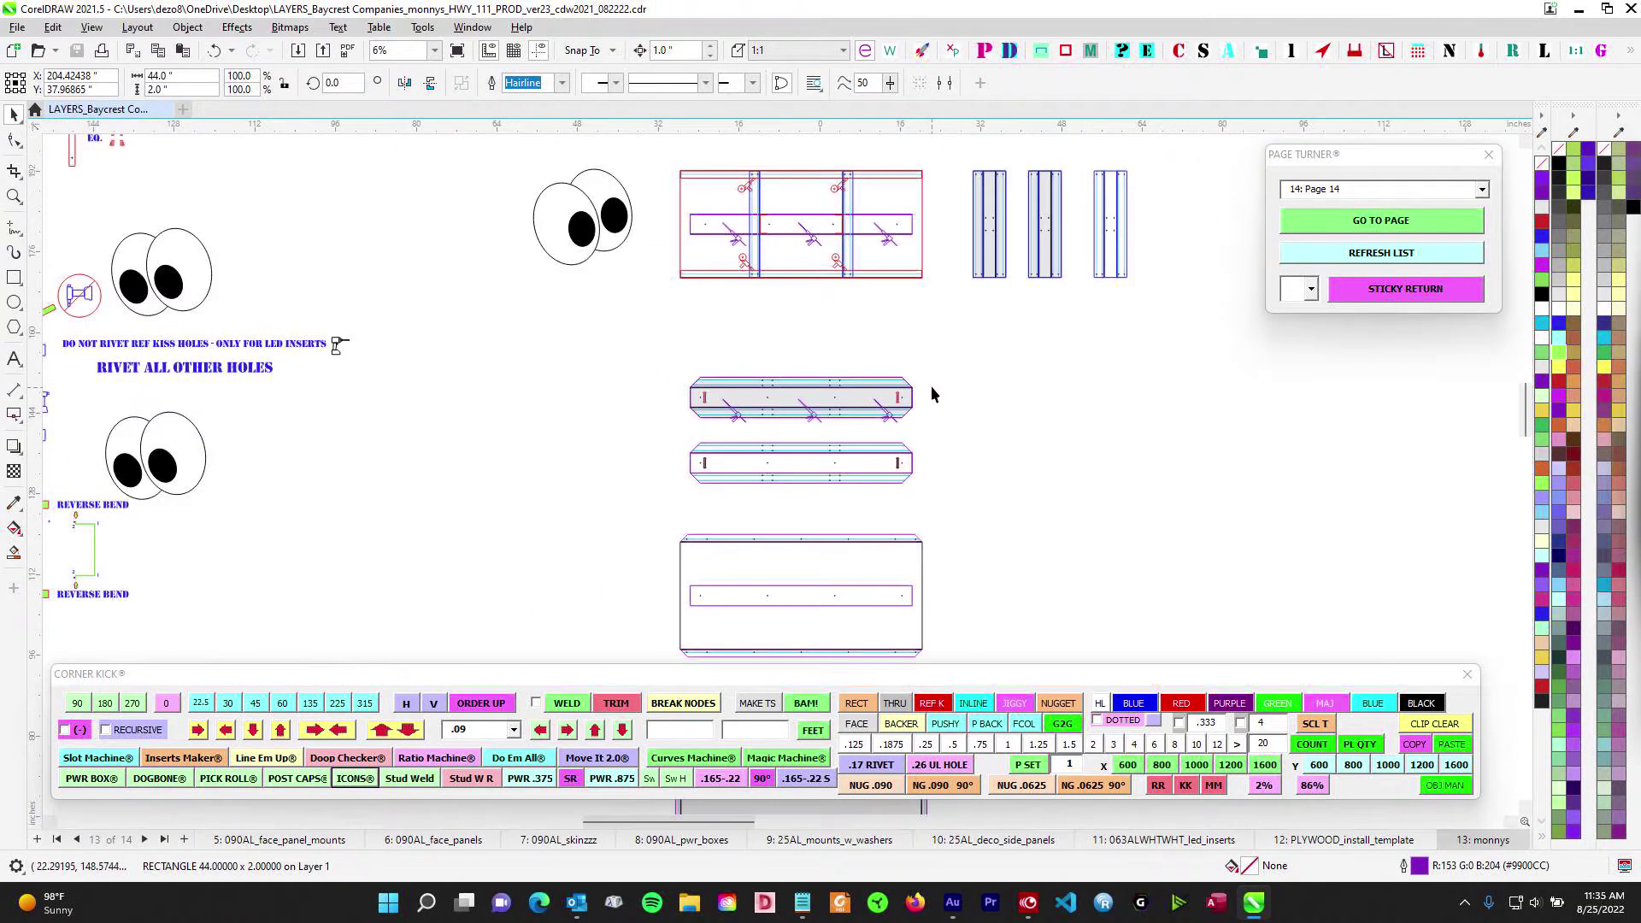
pyautogui.scroll(-1, 843, 475)
# Examine the gray vertical channel with flared ends beside the side panels
pyautogui.scroll(3, 873, 416)
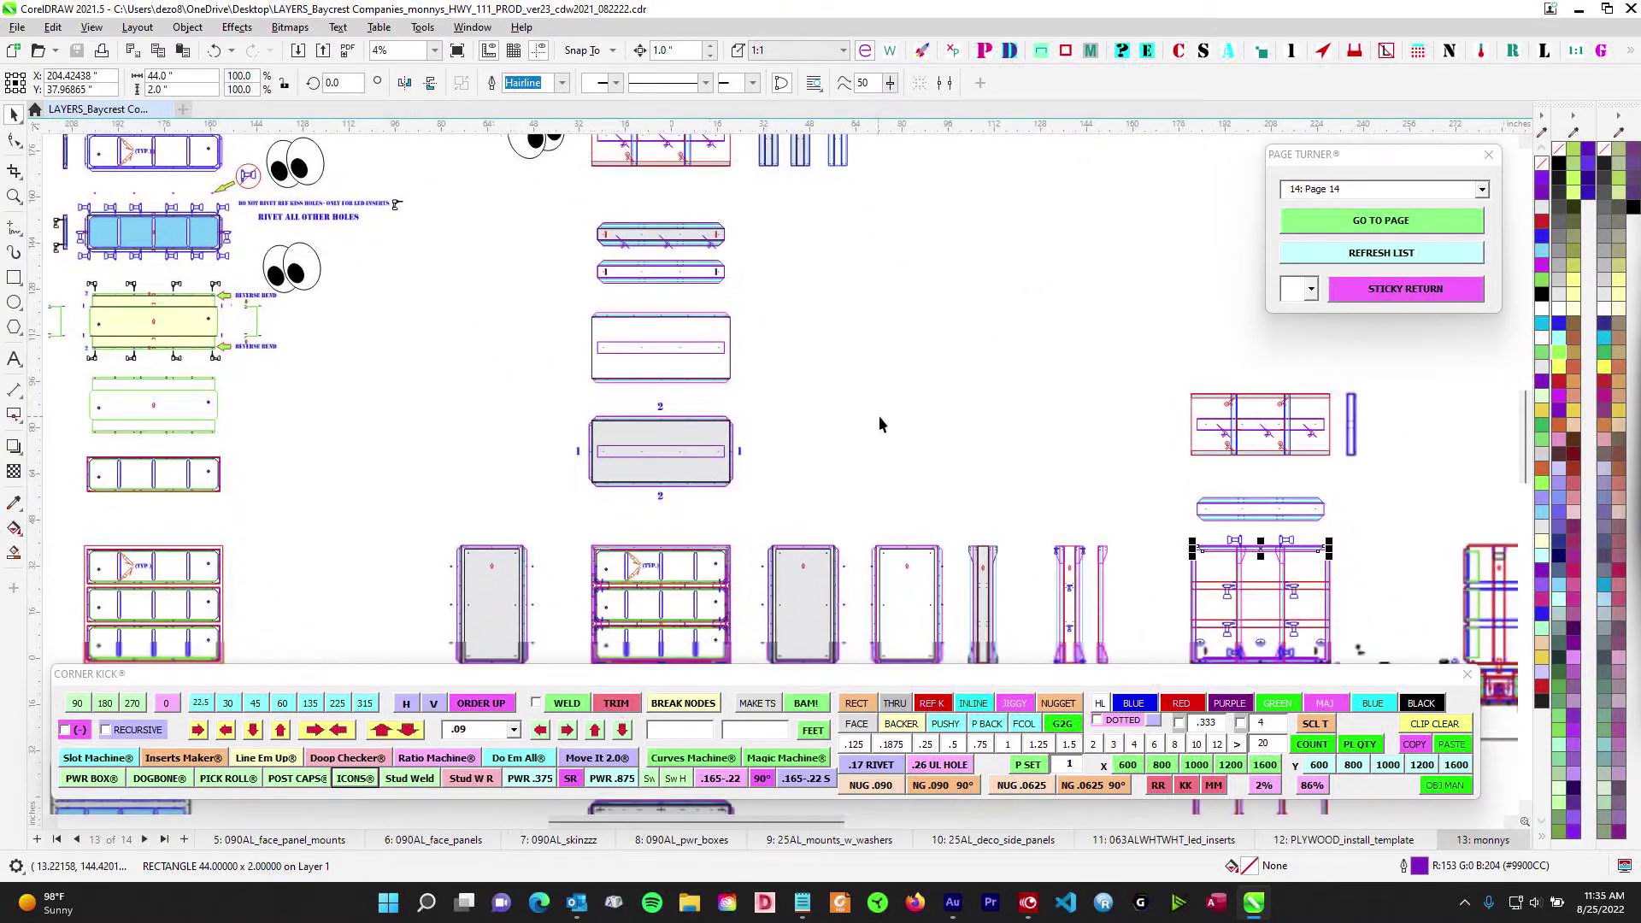
pyautogui.scroll(2, 890, 432)
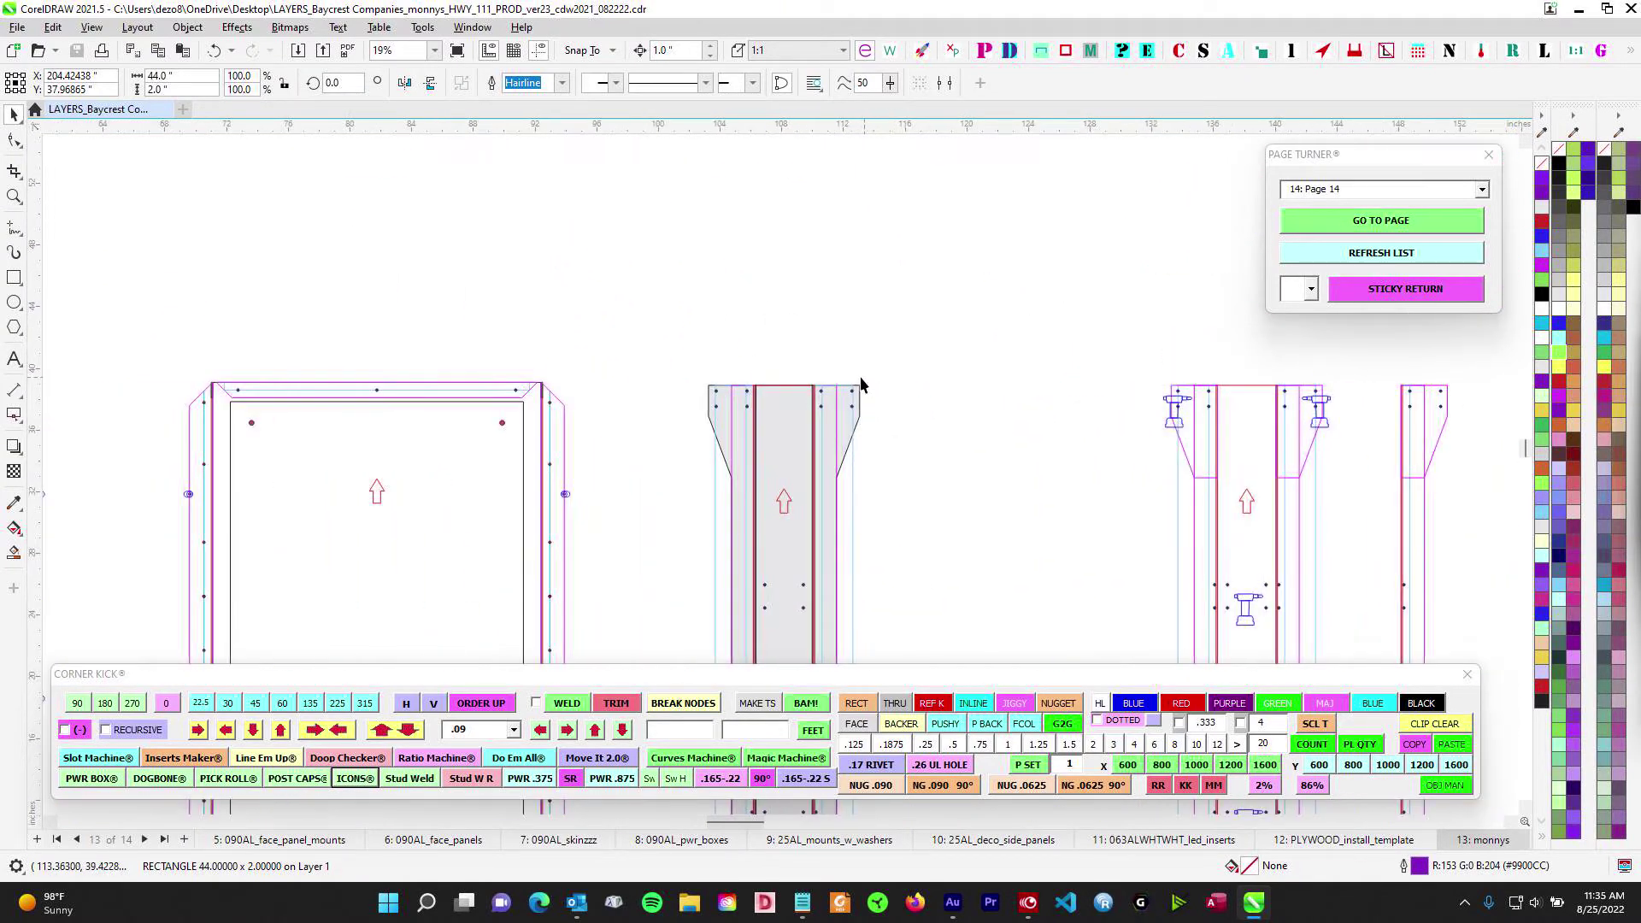
pyautogui.scroll(-3, 821, 453)
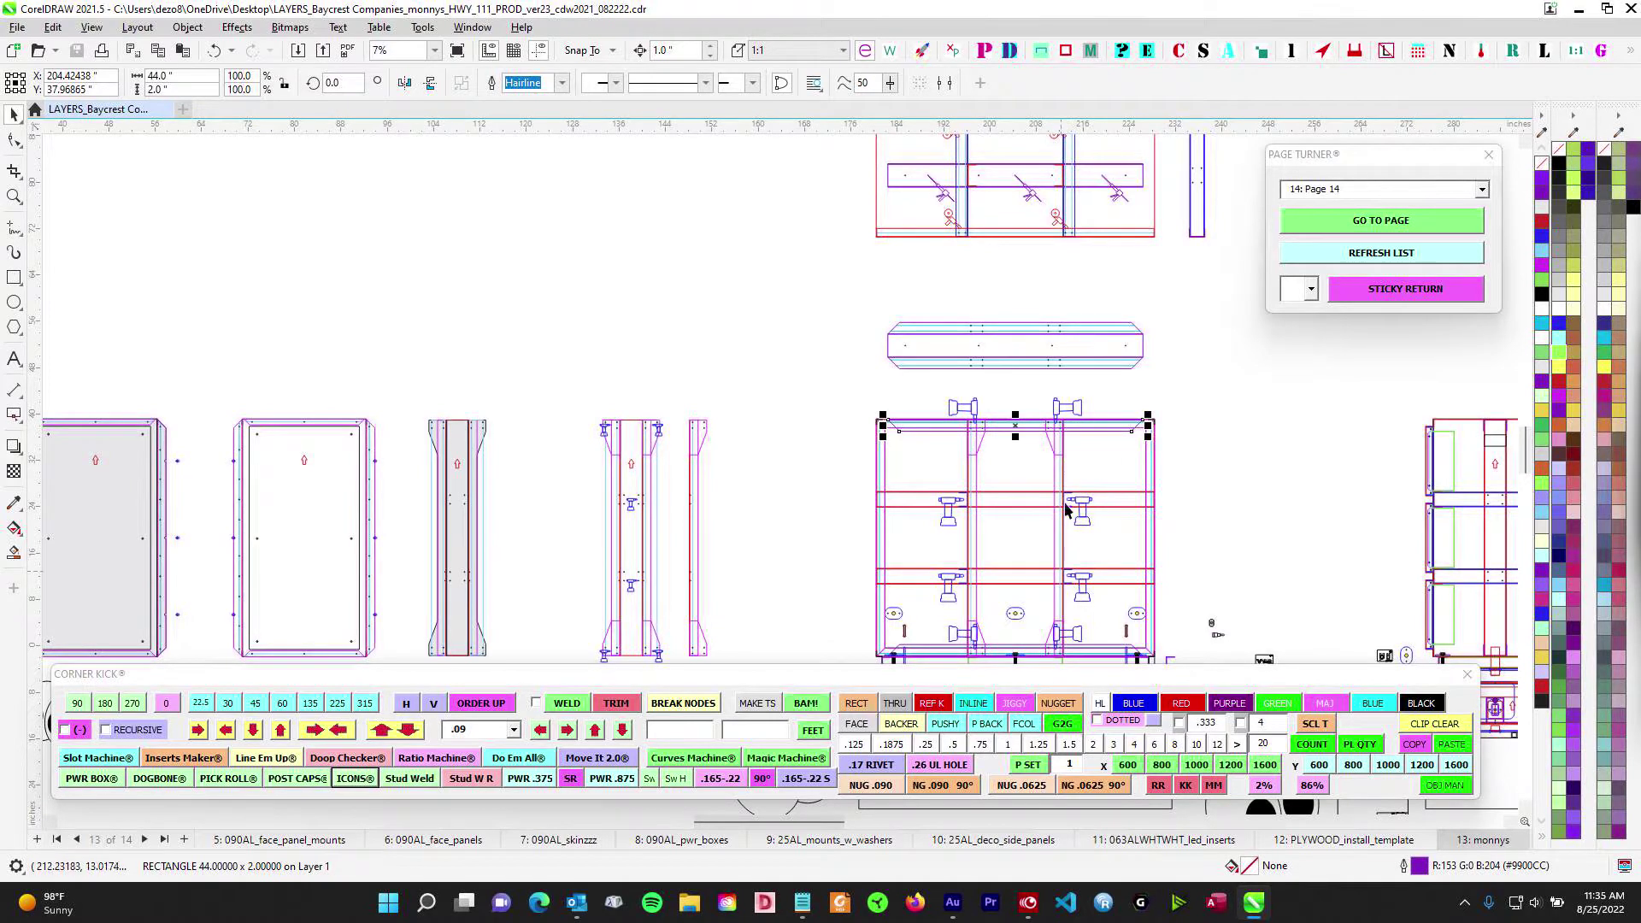
# Inspect the top and bottom edges of the front assembly view and clear the selection
pyautogui.scroll(2, 824, 476)
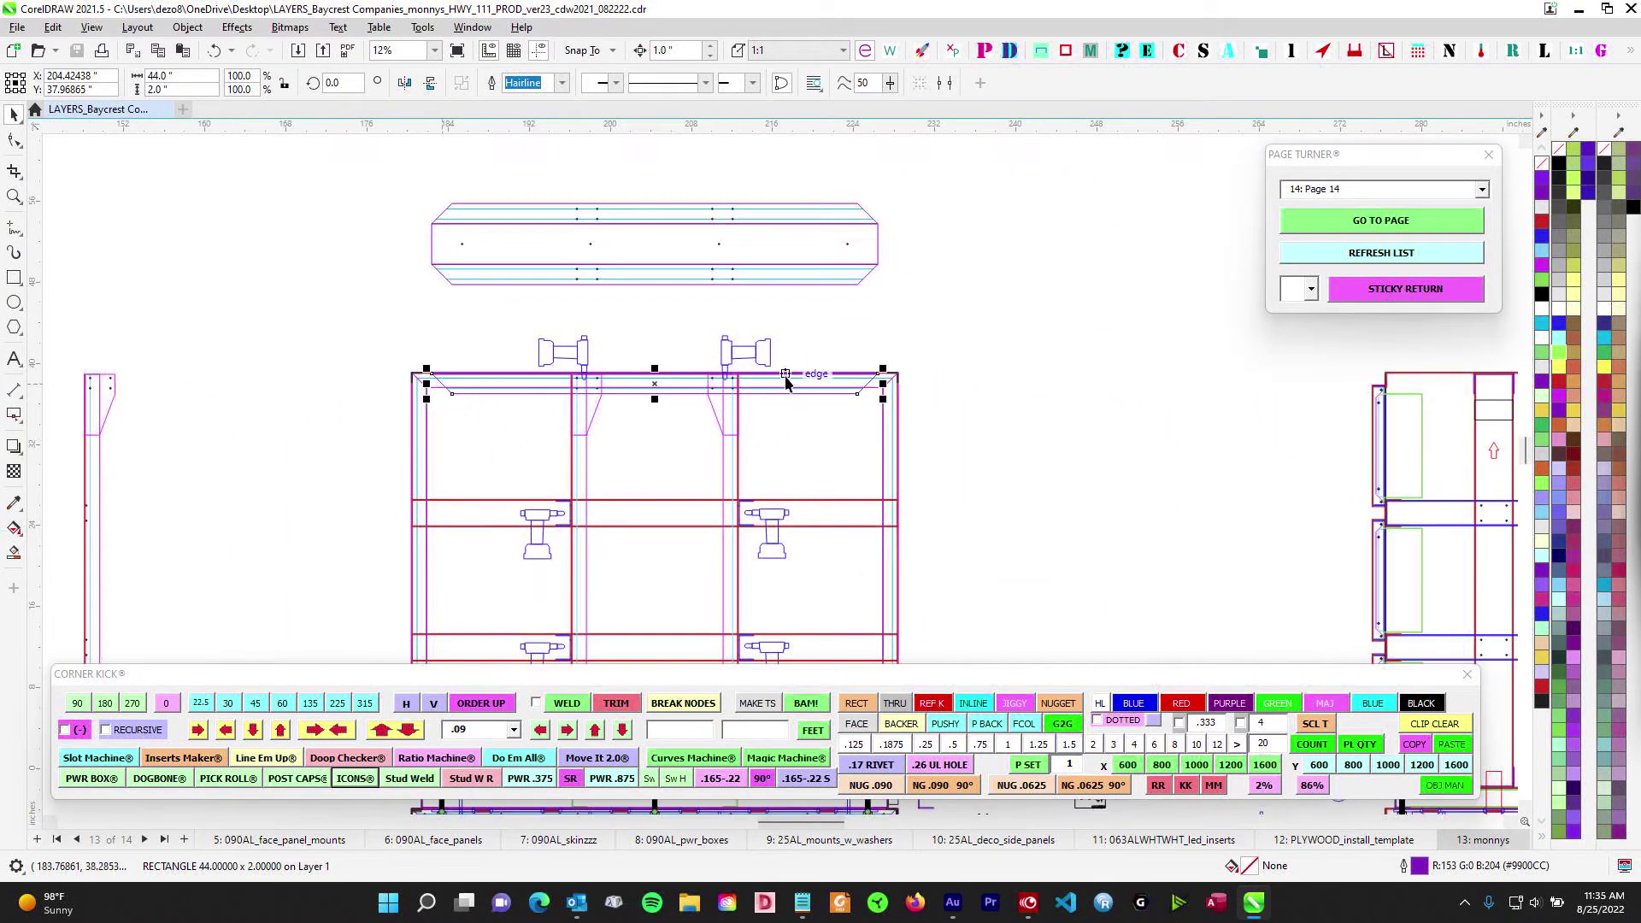
pyautogui.scroll(-2, 897, 376)
pyautogui.moveTo(959, 396); pyautogui.dragTo(983, 340)
pyautogui.scroll(2, 700, 556)
pyautogui.press('Escape')
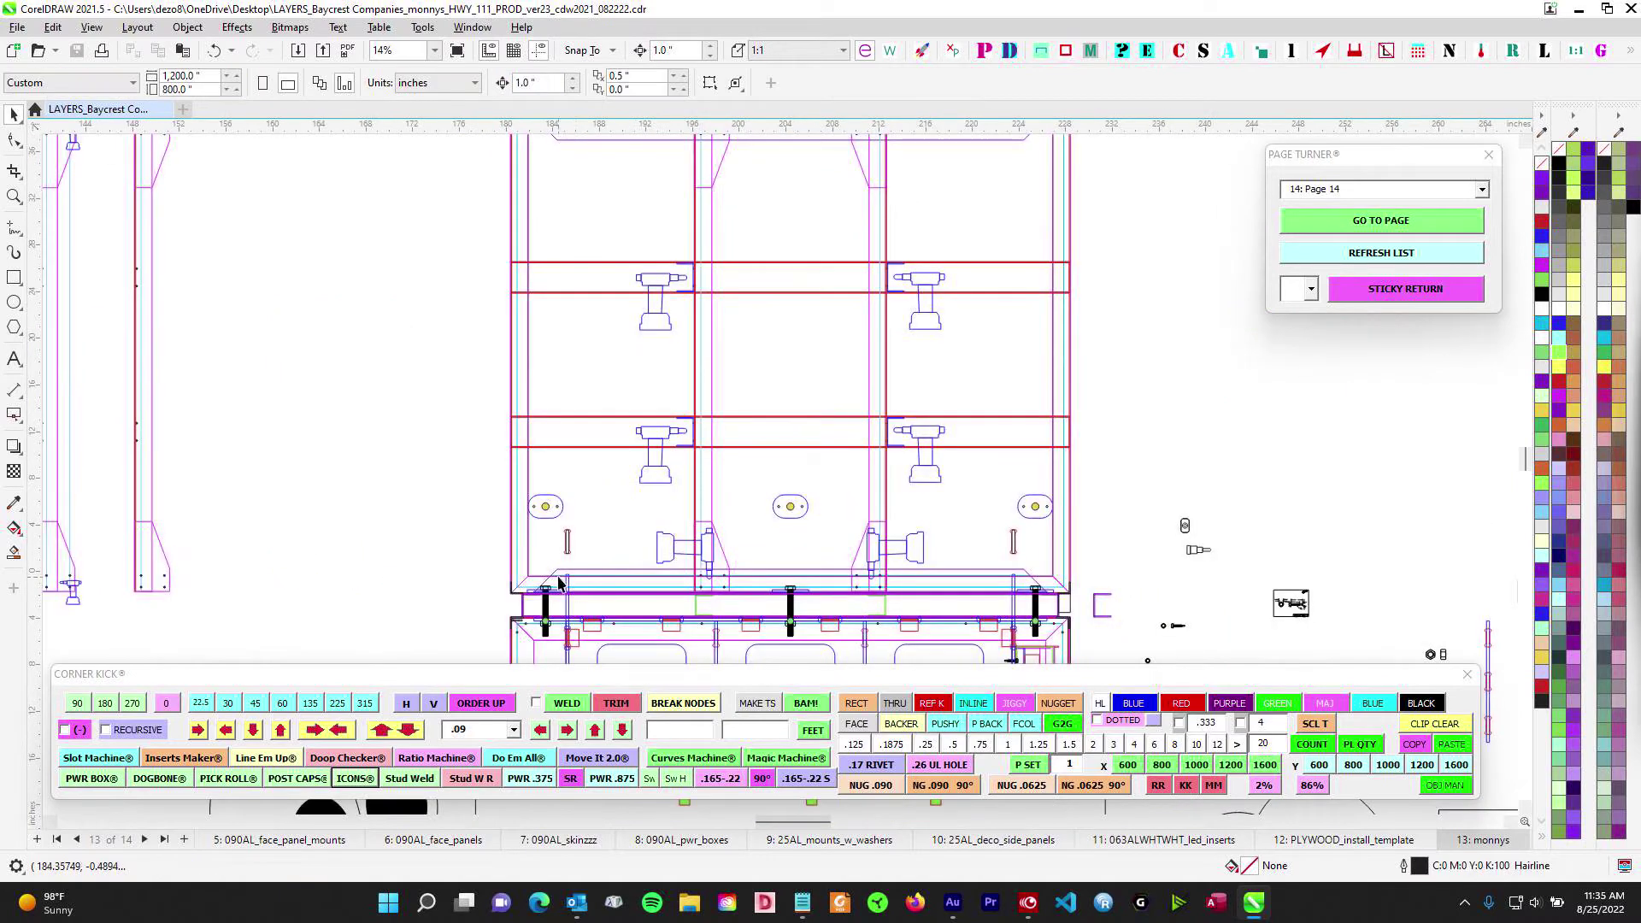
pyautogui.scroll(-2, 1058, 581)
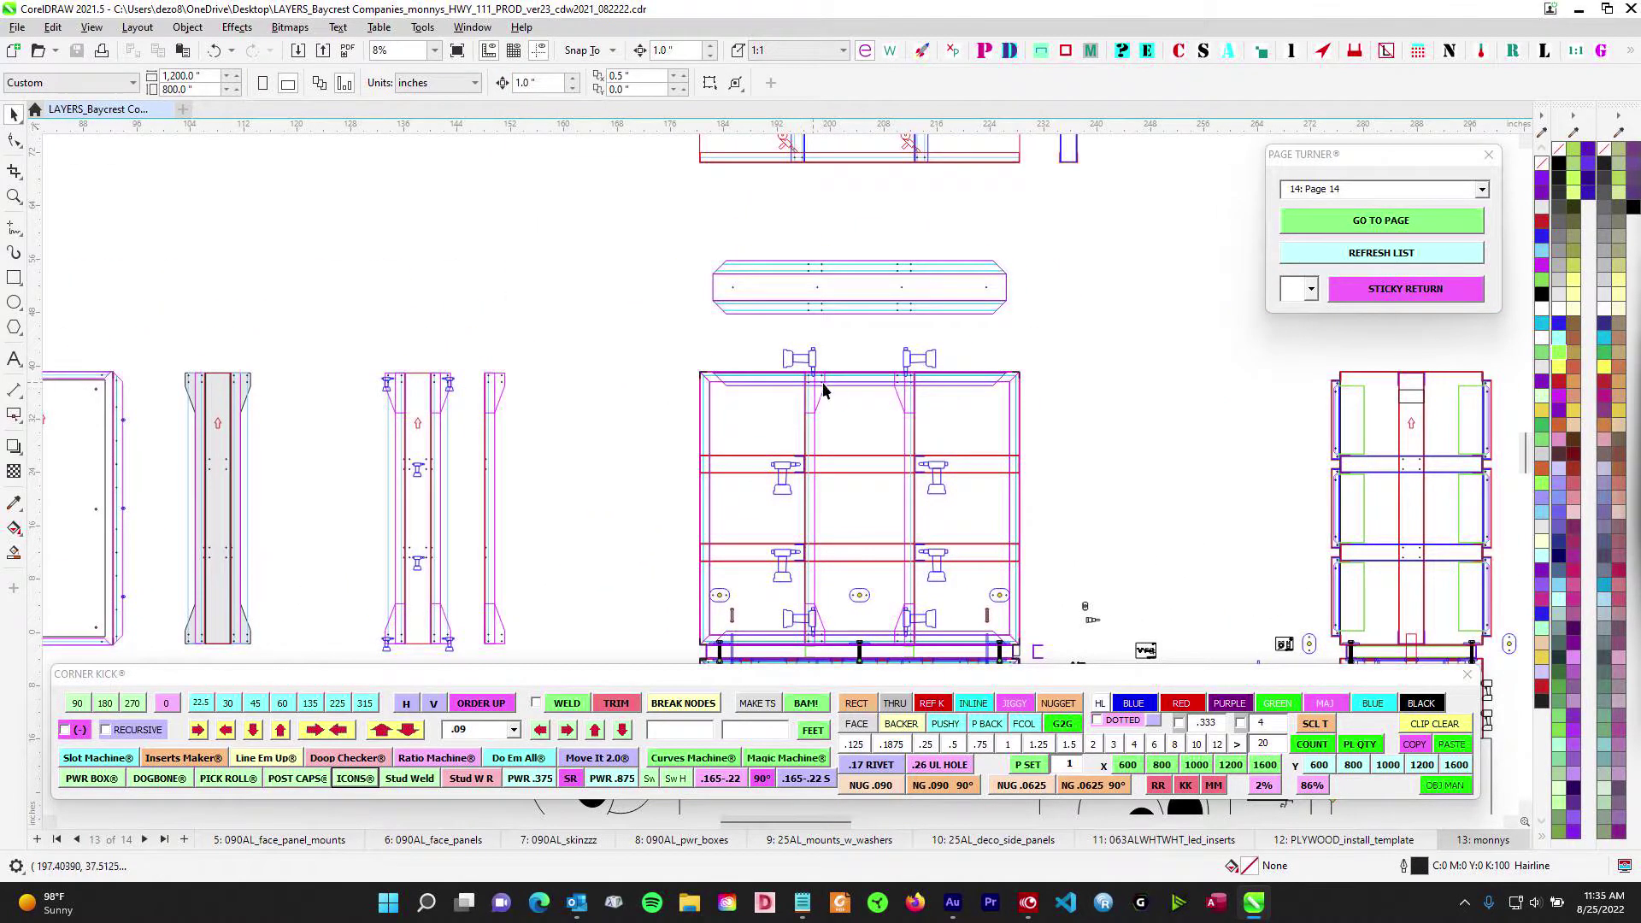
# Examine the vertical channels with flared ends and the rivet gun symbols on the unfilled one
pyautogui.scroll(-2, 808, 431)
pyautogui.moveTo(397, 428); pyautogui.dragTo(897, 423)
pyautogui.scroll(4, 898, 424)
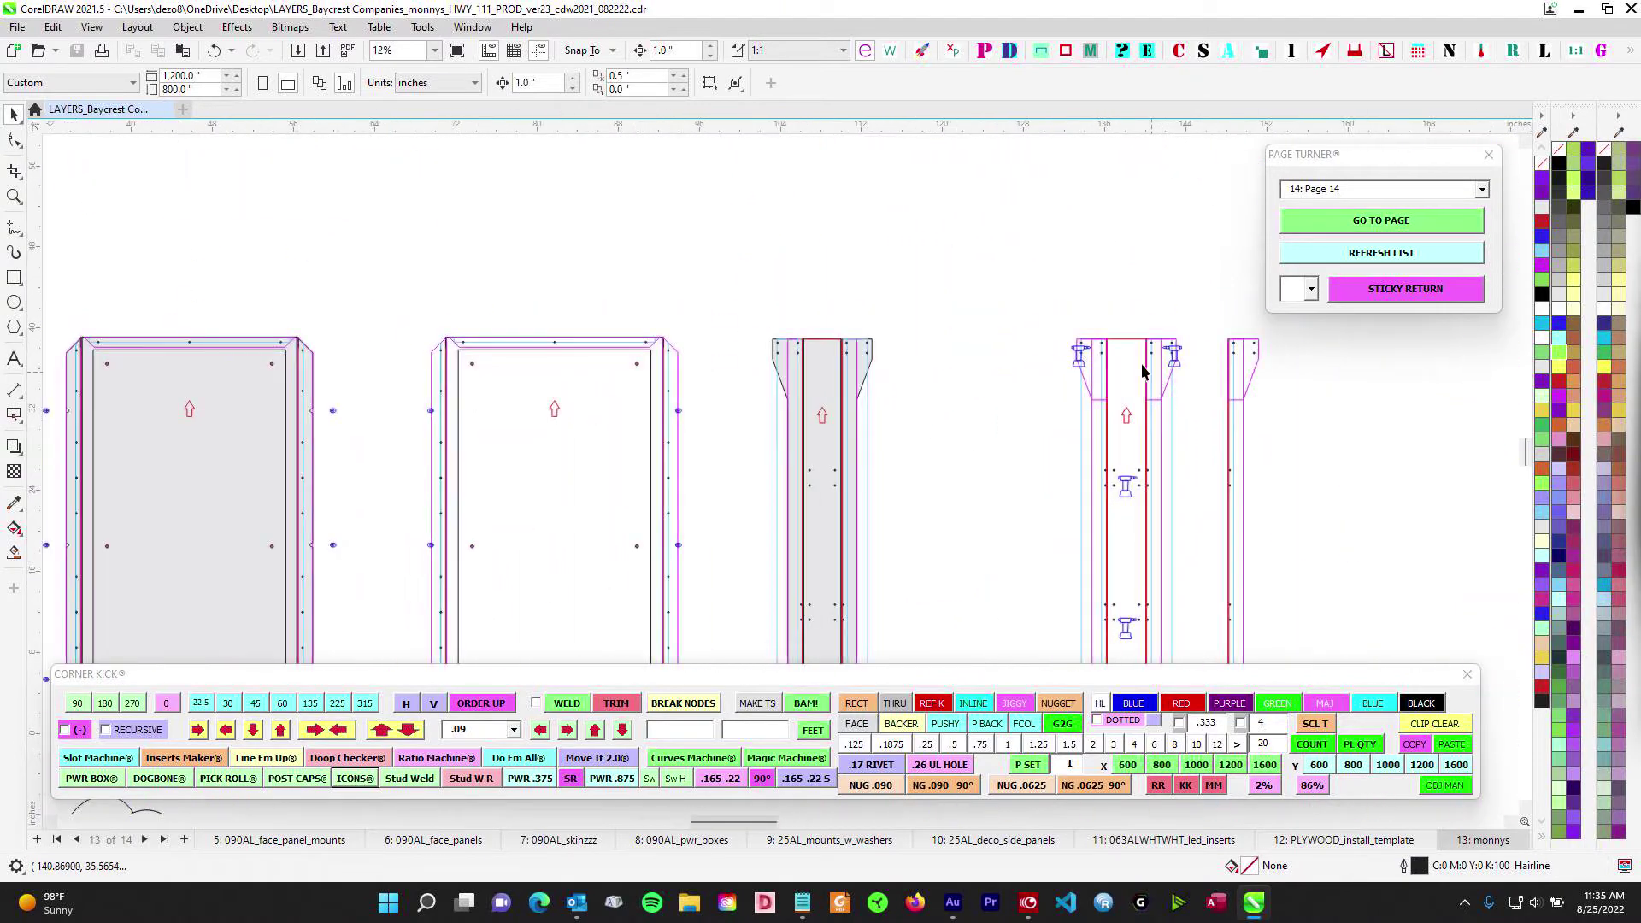
# Select the left red bracket where the horizontal channel meets the vertical channel in the top view of the assembly
pyautogui.scroll(-2, 882, 416)
pyautogui.scroll(4, 1040, 248)
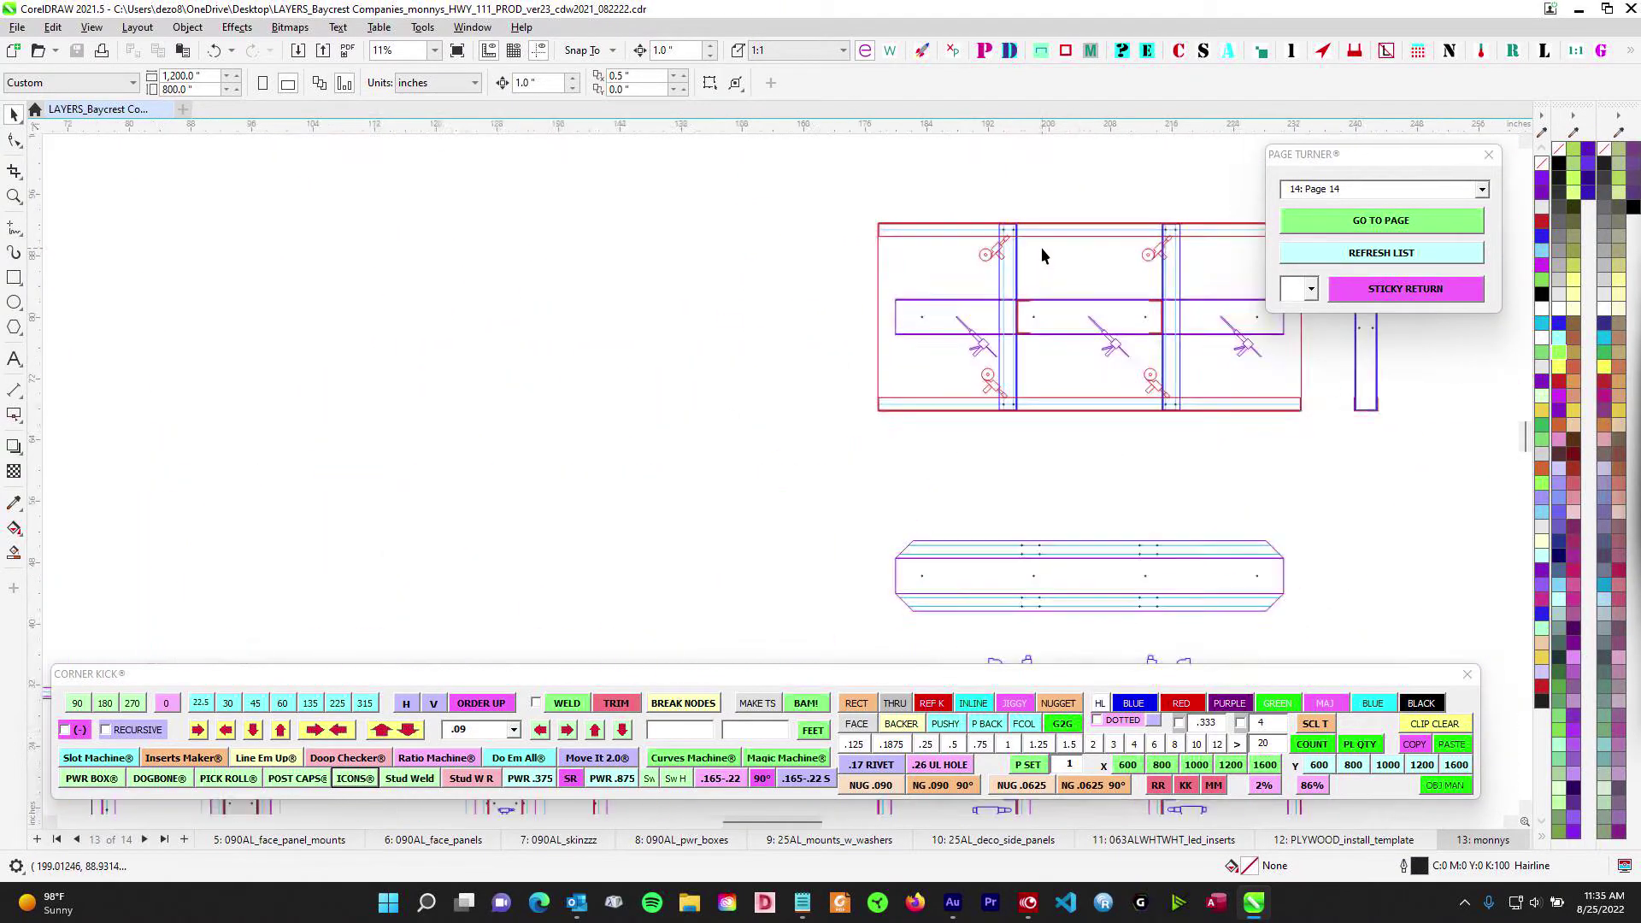
pyautogui.scroll(2, 1021, 335)
pyautogui.moveTo(1020, 335); pyautogui.dragTo(651, 311)
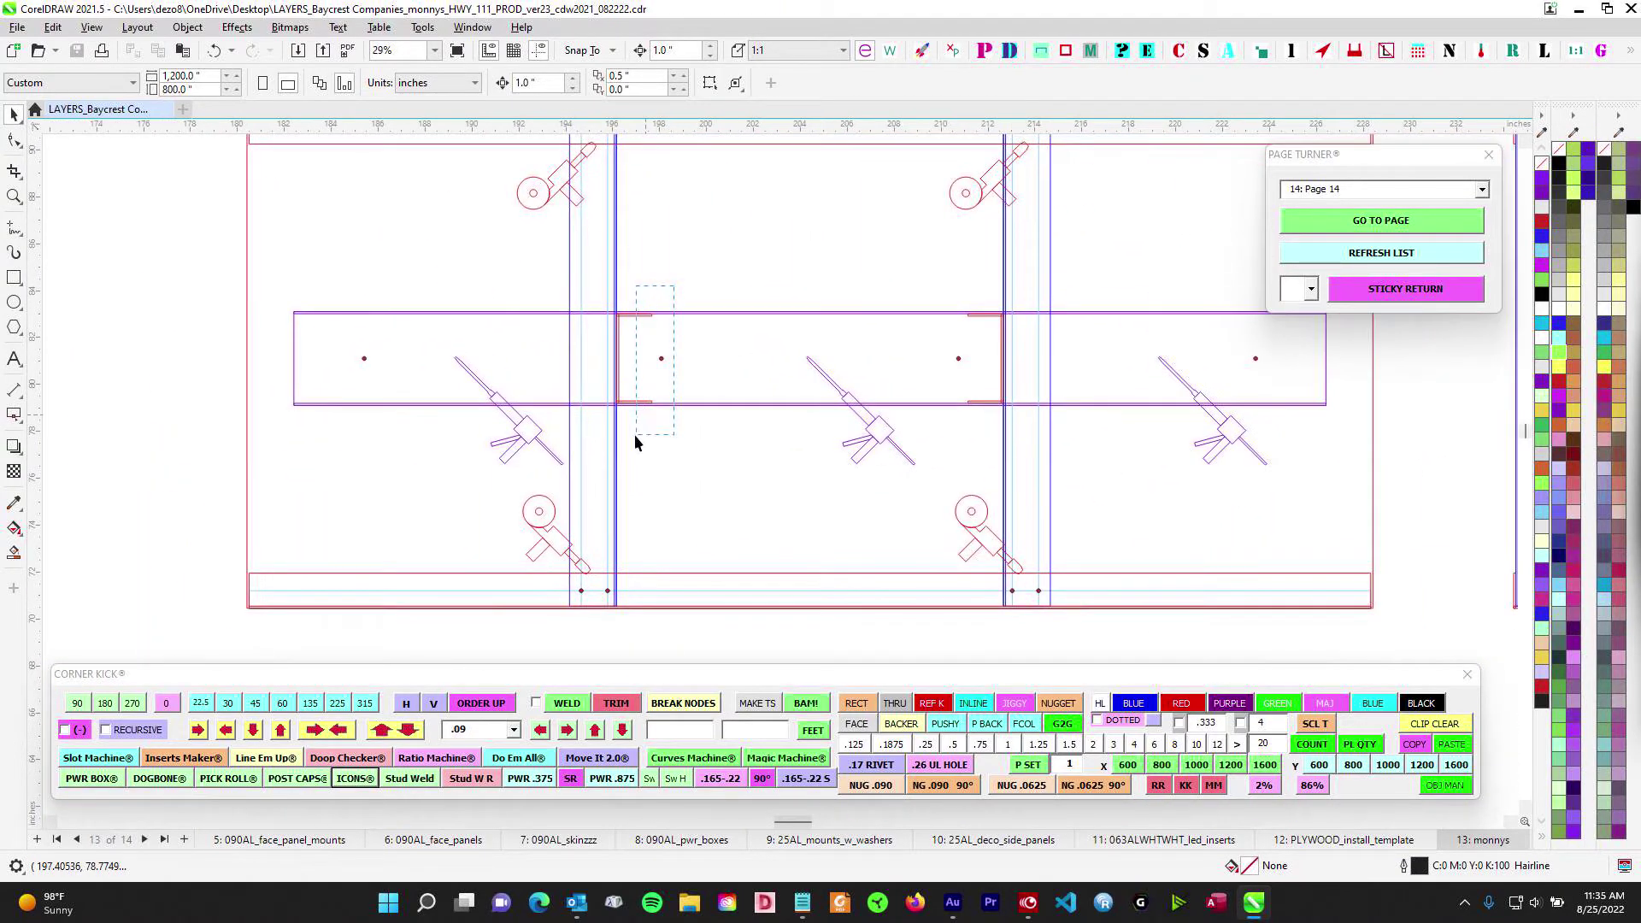
pyautogui.moveTo(634, 442); pyautogui.dragTo(612, 433)
pyautogui.scroll(-1, 253, 282)
pyautogui.moveTo(263, 274); pyautogui.dragTo(1166, 401)
pyautogui.scroll(3, 540, 265)
pyautogui.click(597, 299)
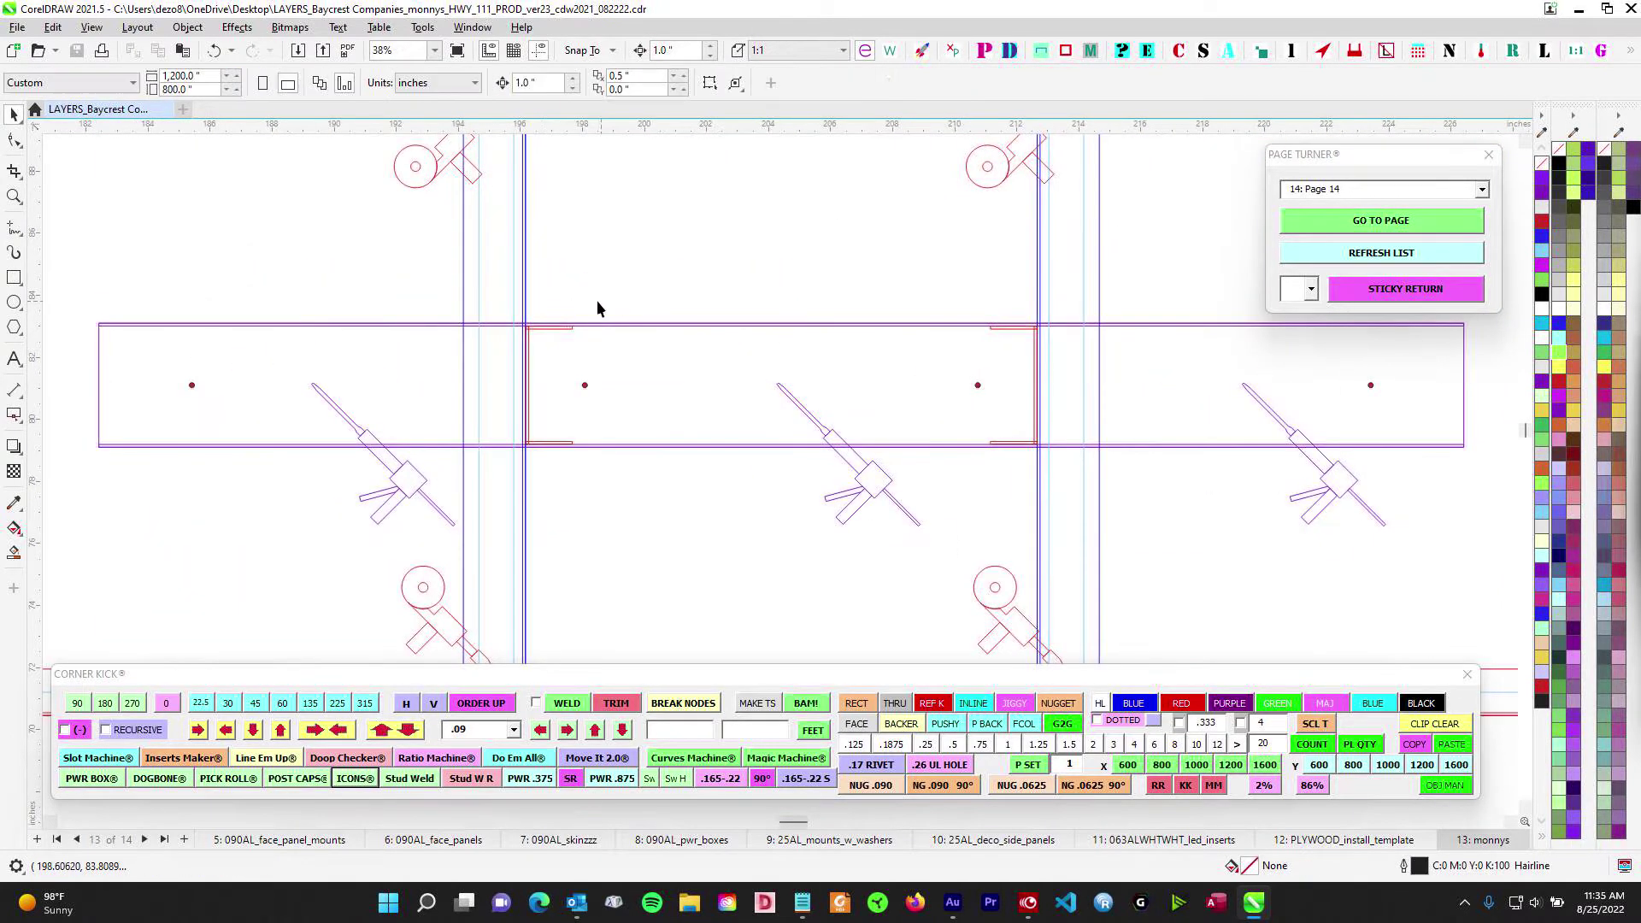
pyautogui.moveTo(590, 310); pyautogui.dragTo(496, 519)
pyautogui.scroll(-2, 577, 437)
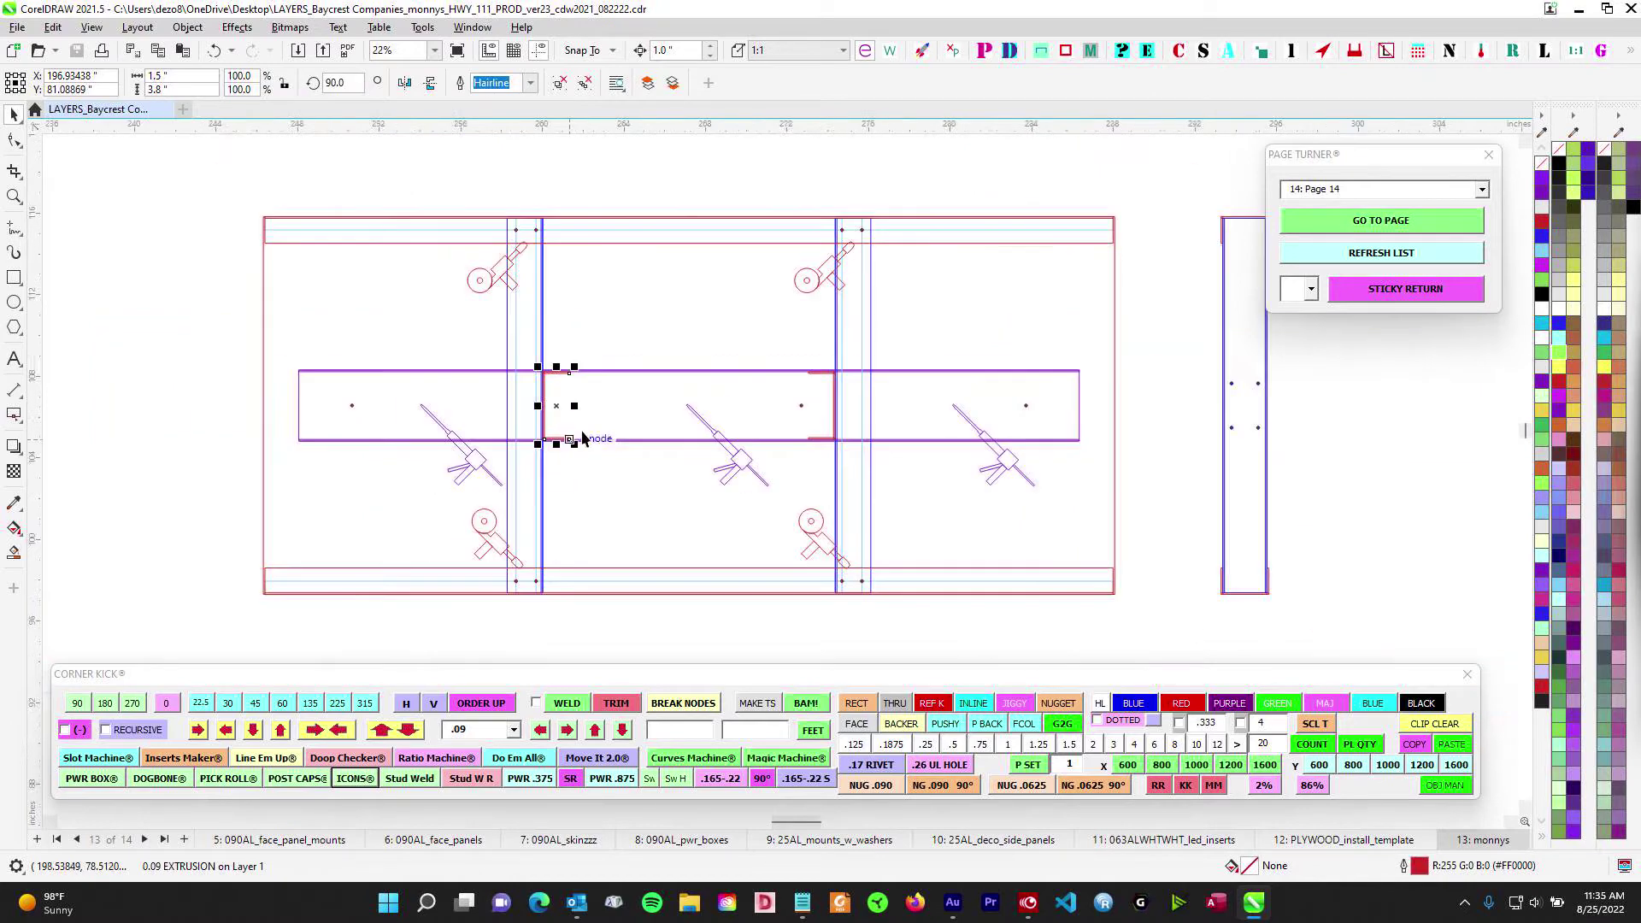
# Select the bracket where the upper horizontal channel meets the left vertical channel in the front assembly view
pyautogui.scroll(1, 598, 273)
pyautogui.scroll(-6, 662, 301)
pyautogui.scroll(4, 720, 363)
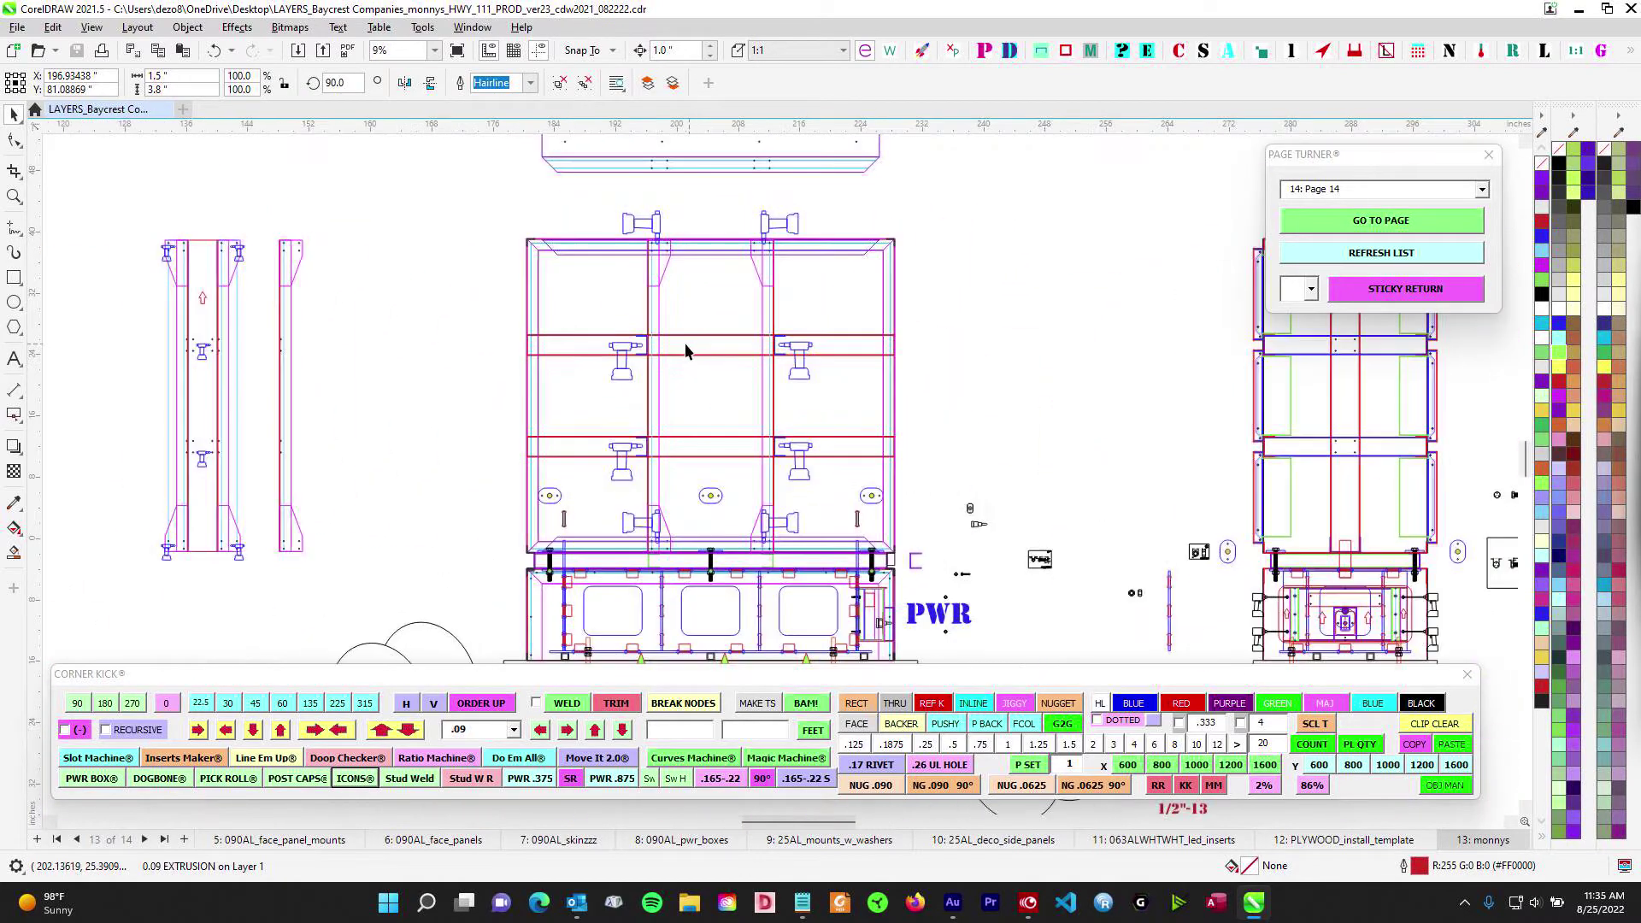
pyautogui.scroll(3, 688, 351)
pyautogui.click(665, 407)
pyautogui.scroll(-5, 684, 384)
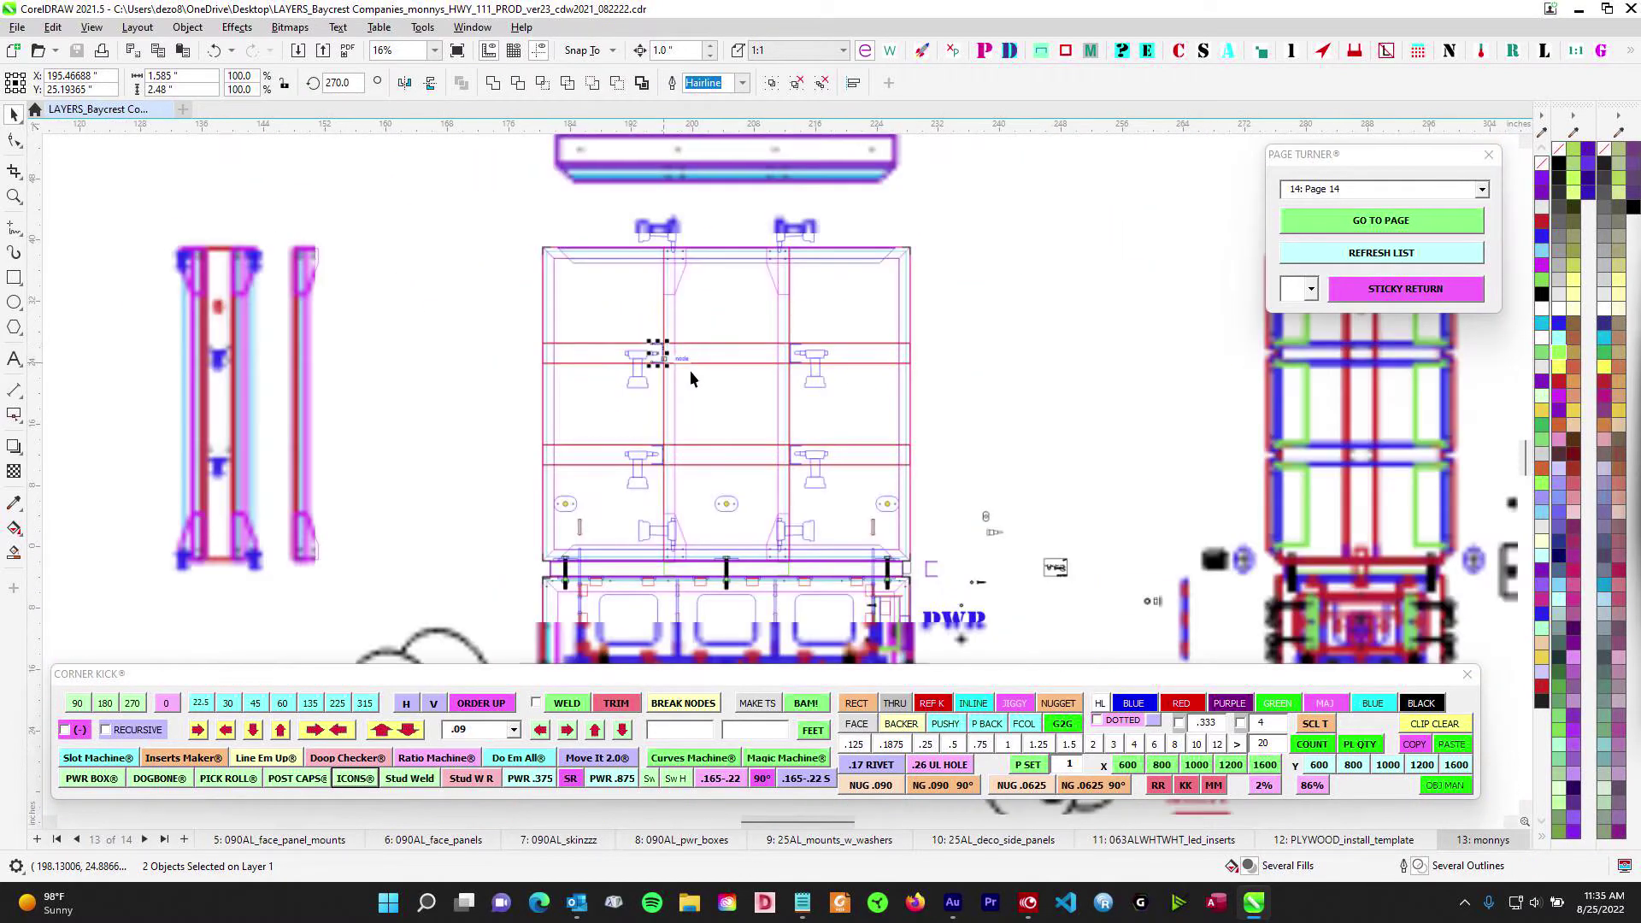
# Examine the bracket position in the top view and the horizontal channels between the face openings of the layered front view
pyautogui.scroll(4, 761, 248)
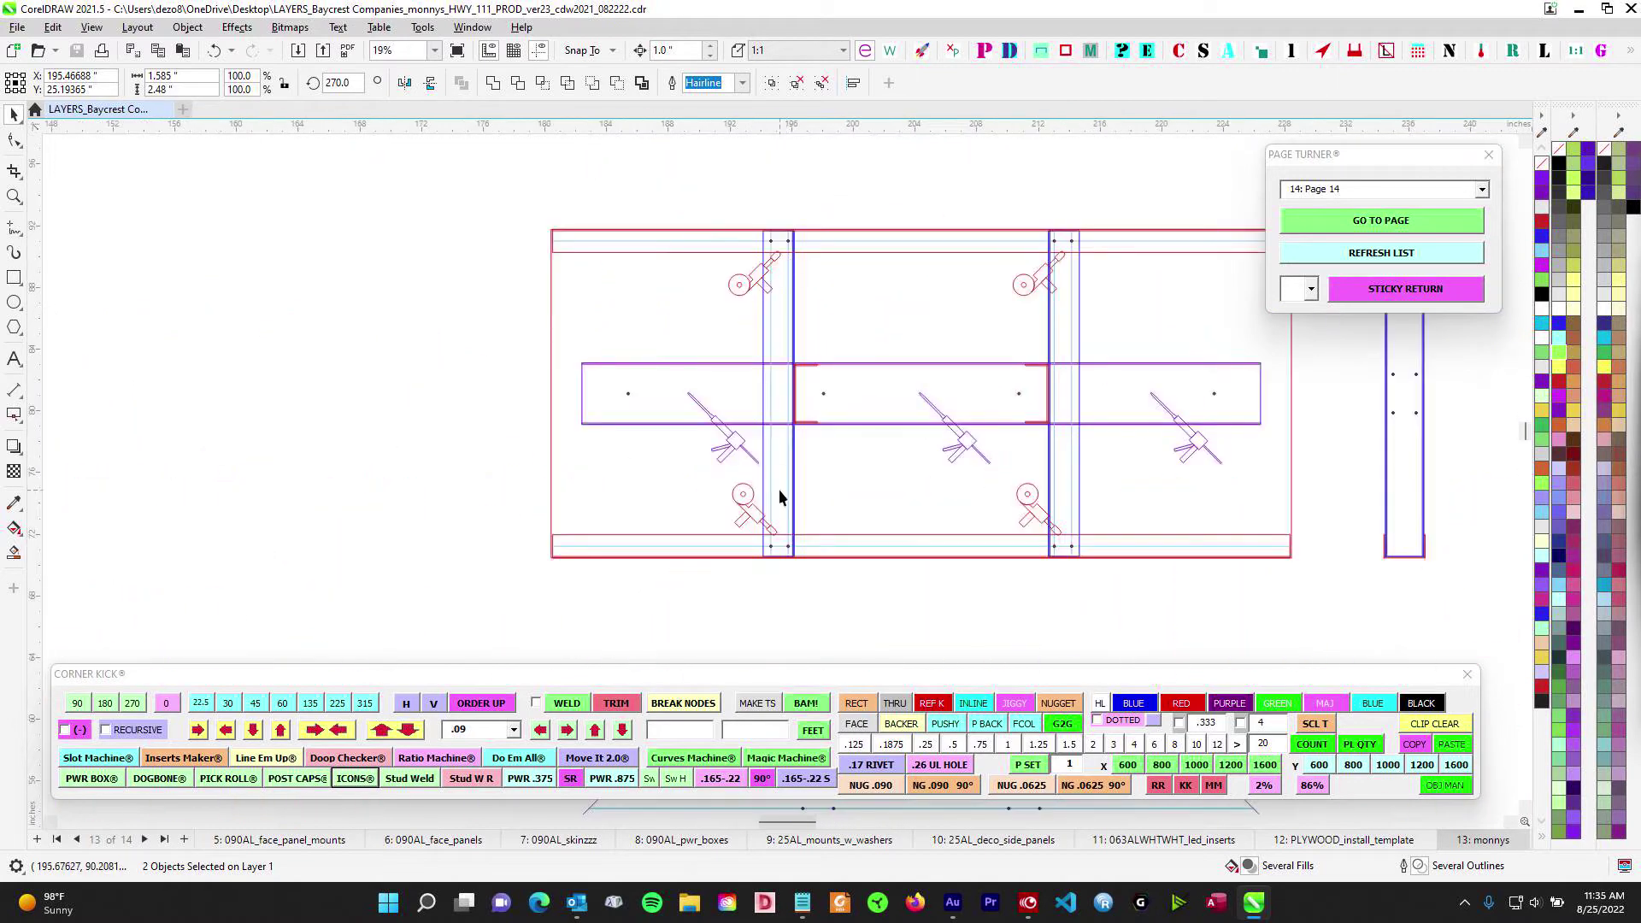
pyautogui.scroll(-6, 832, 347)
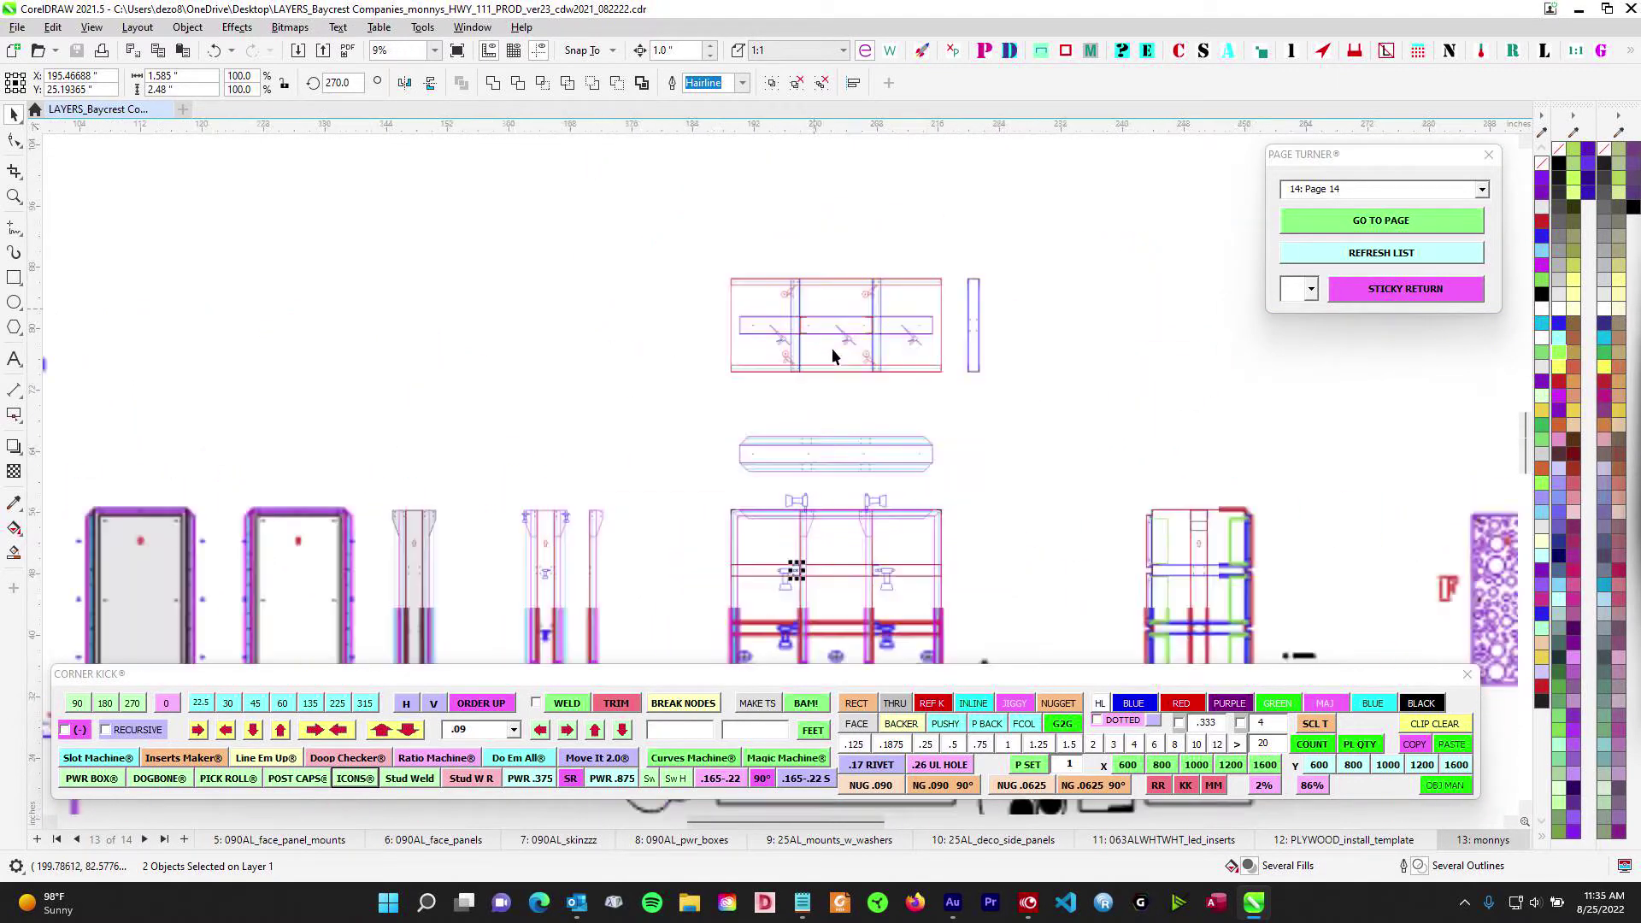
pyautogui.scroll(6, 731, 406)
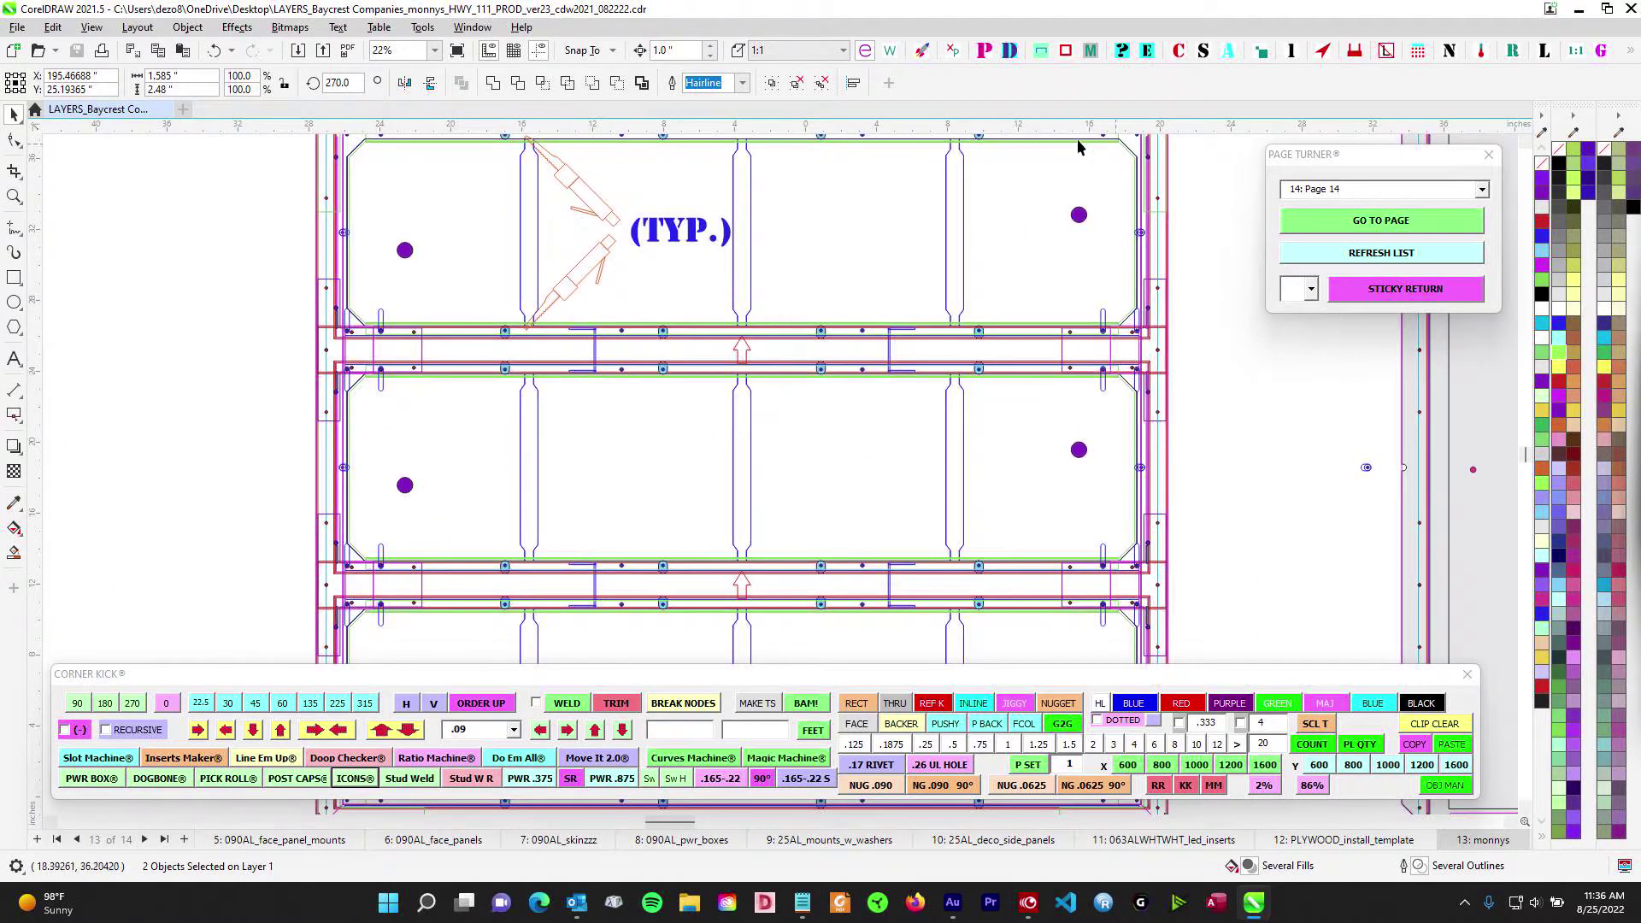
pyautogui.scroll(2, 363, 348)
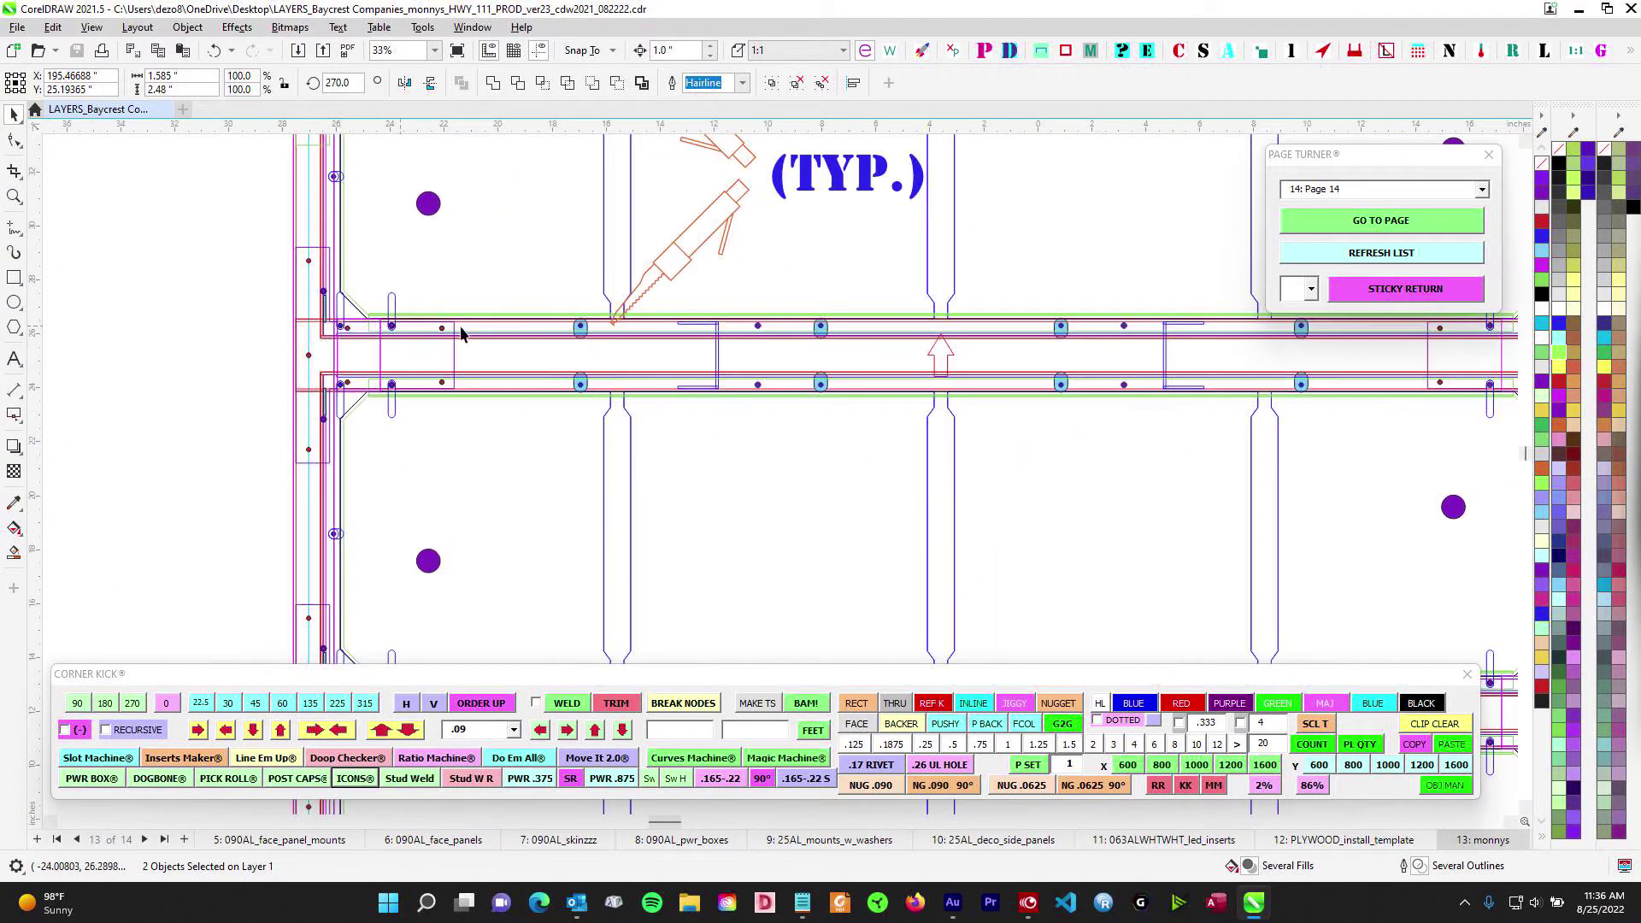
pyautogui.scroll(-8, 1160, 331)
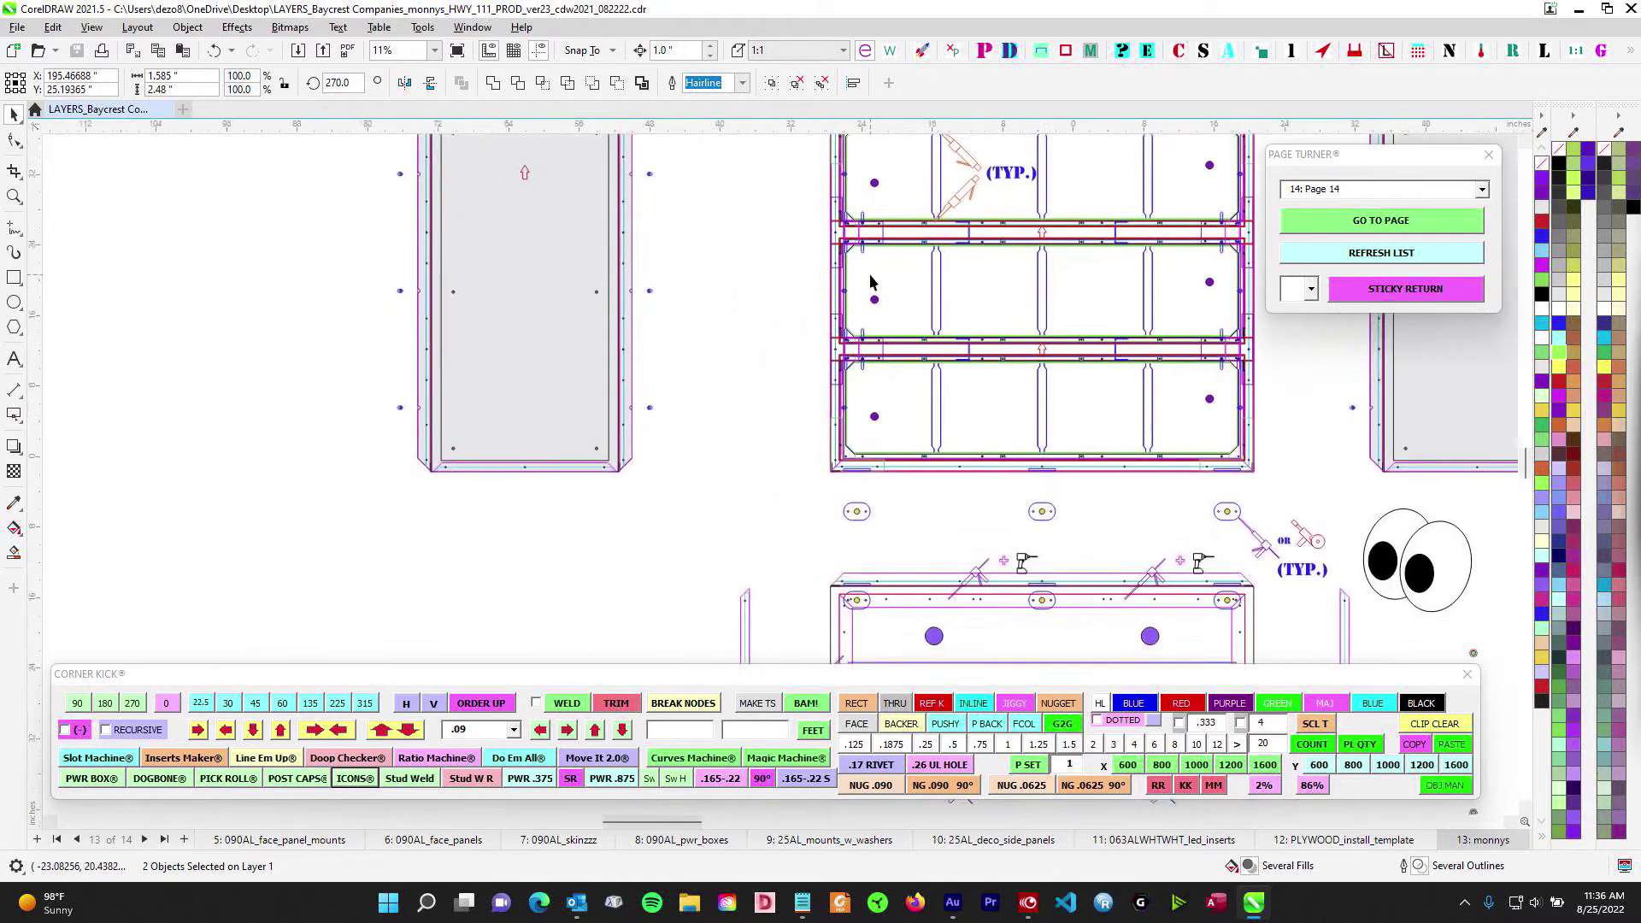
# Select one of the small flat bracket patterns below the gray sheets with blue openings
pyautogui.scroll(4, 557, 464)
pyautogui.moveTo(576, 448); pyautogui.dragTo(666, 546)
pyautogui.scroll(2, 658, 506)
pyautogui.scroll(-7, 692, 485)
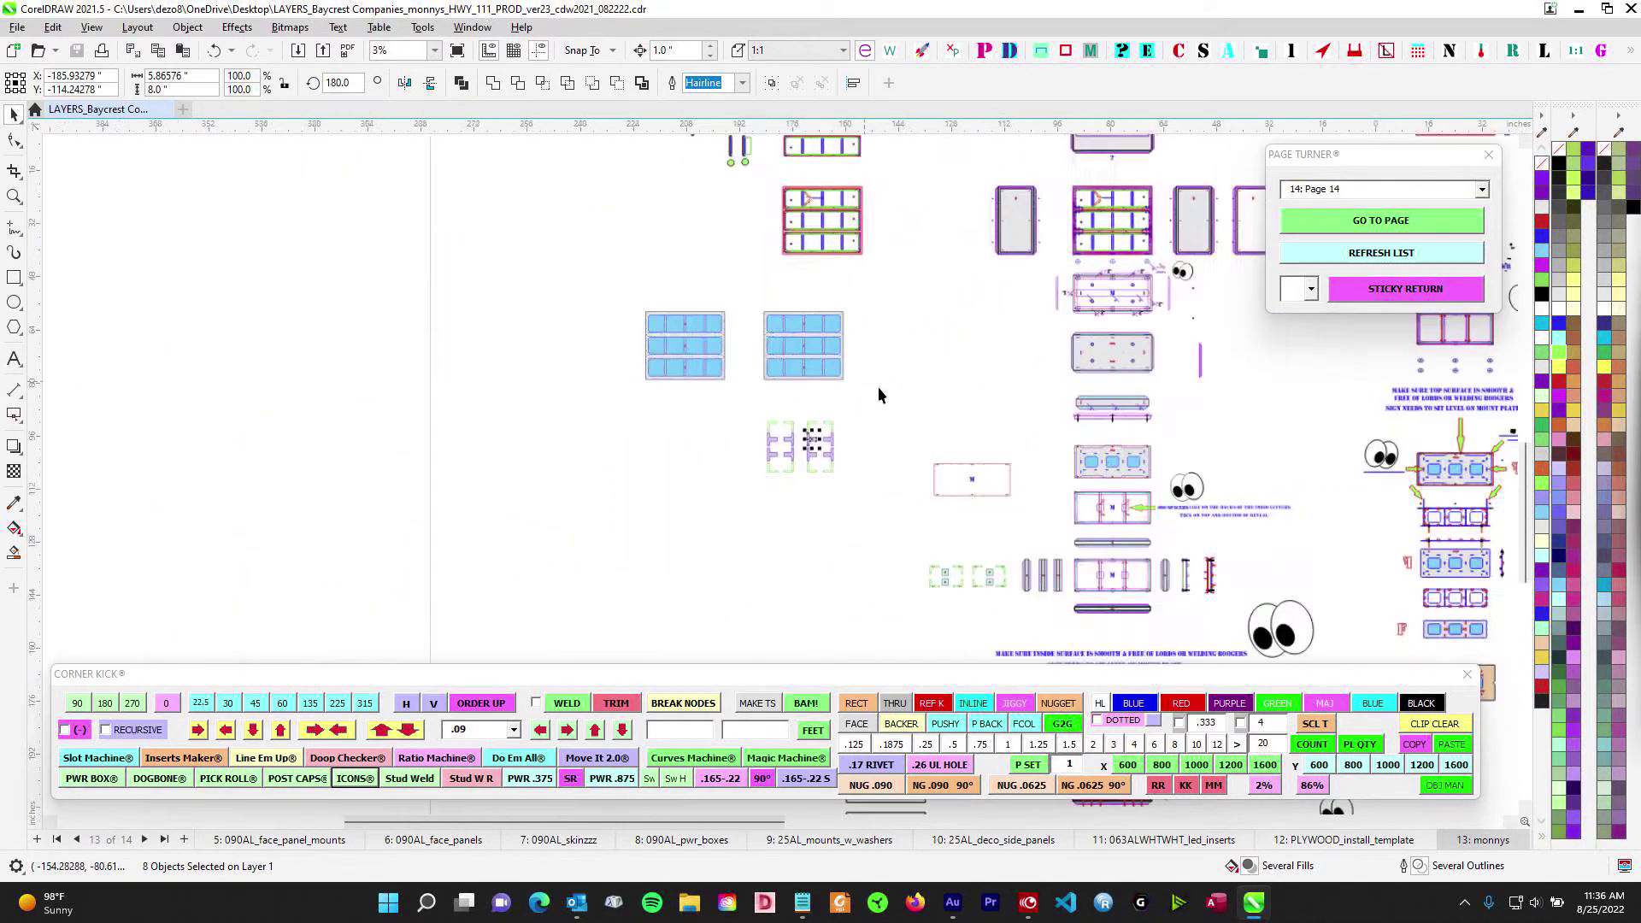
# Compare the paired holes along the gray horizontal channel's flanges with the vertical channel holes in the top view
pyautogui.scroll(8, 729, 463)
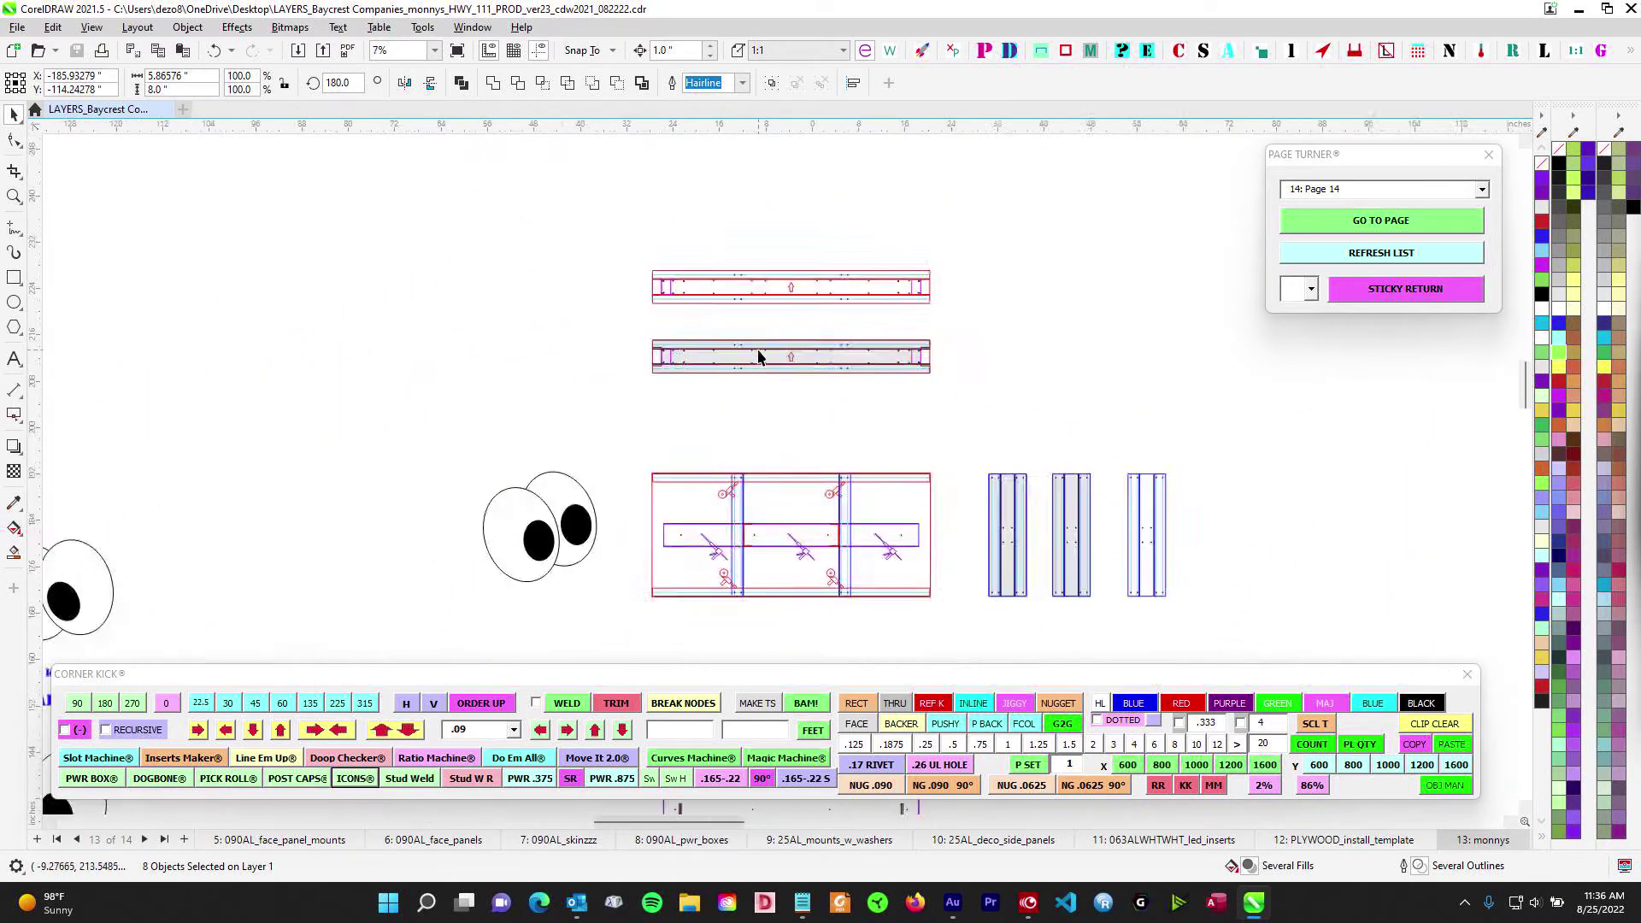
pyautogui.hscroll(4, 683, 348)
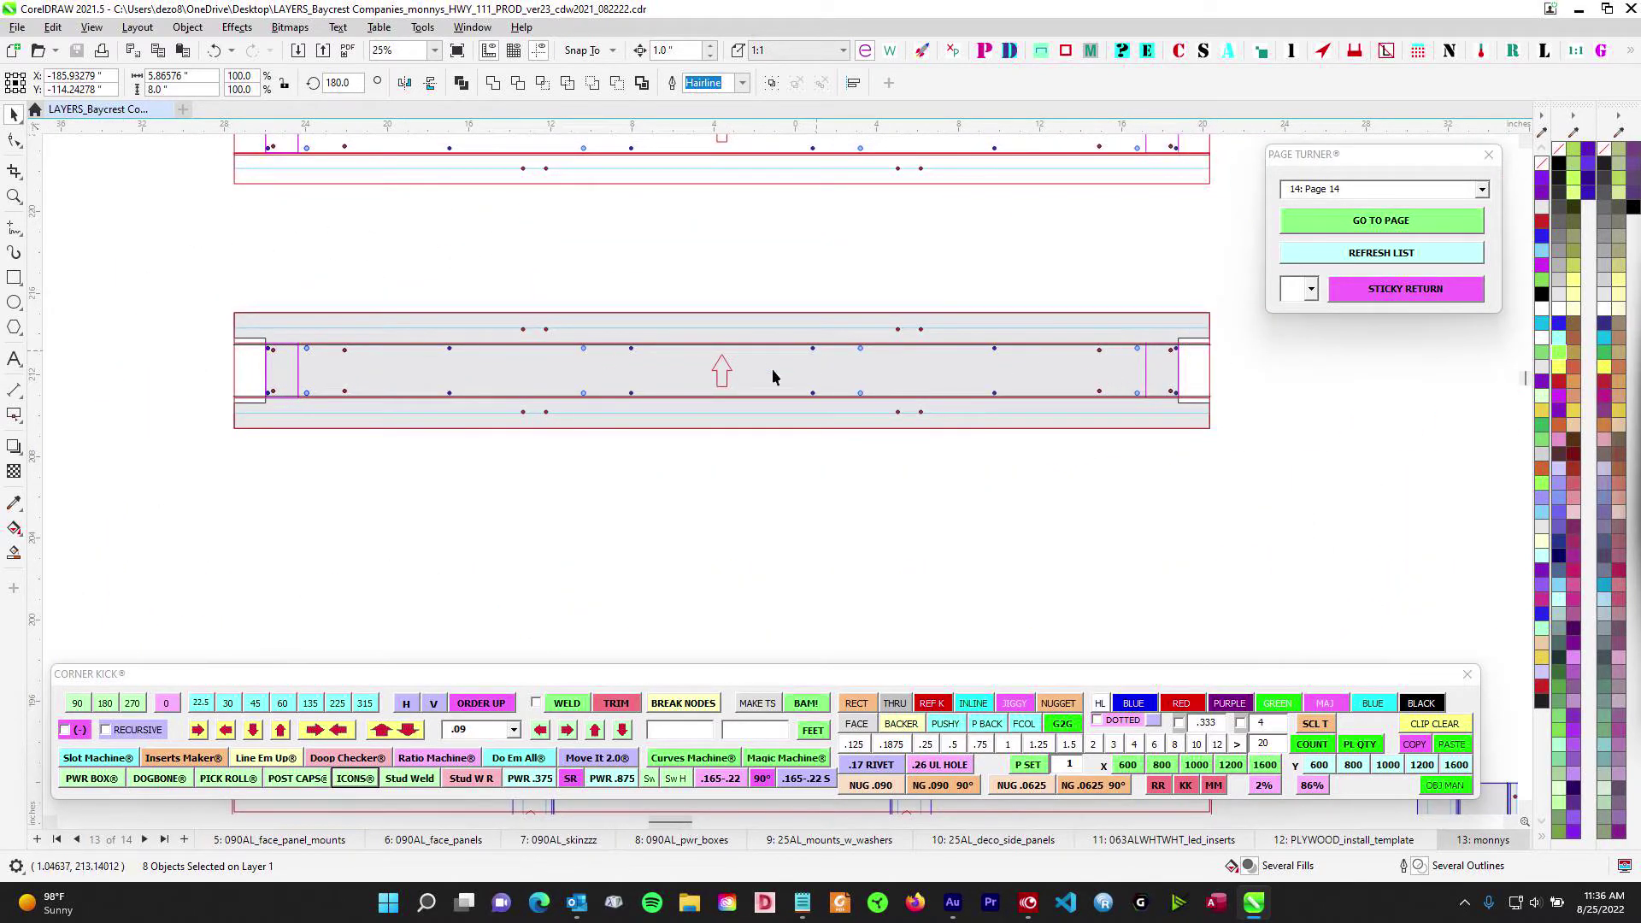
pyautogui.scroll(-5, 773, 377)
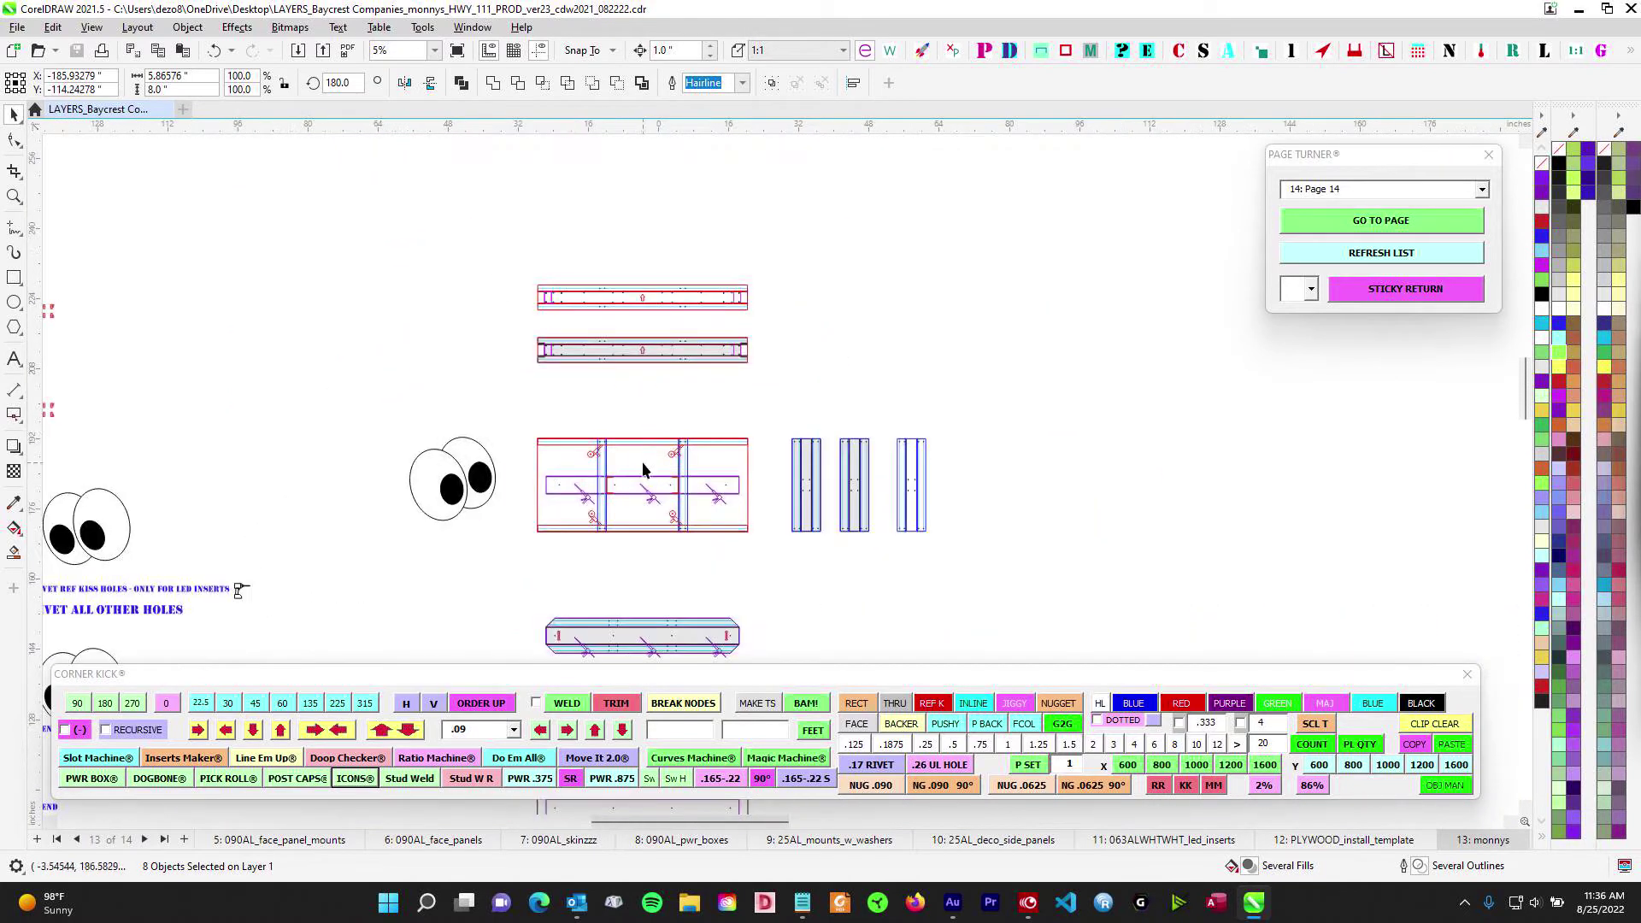
pyautogui.scroll(6, 639, 308)
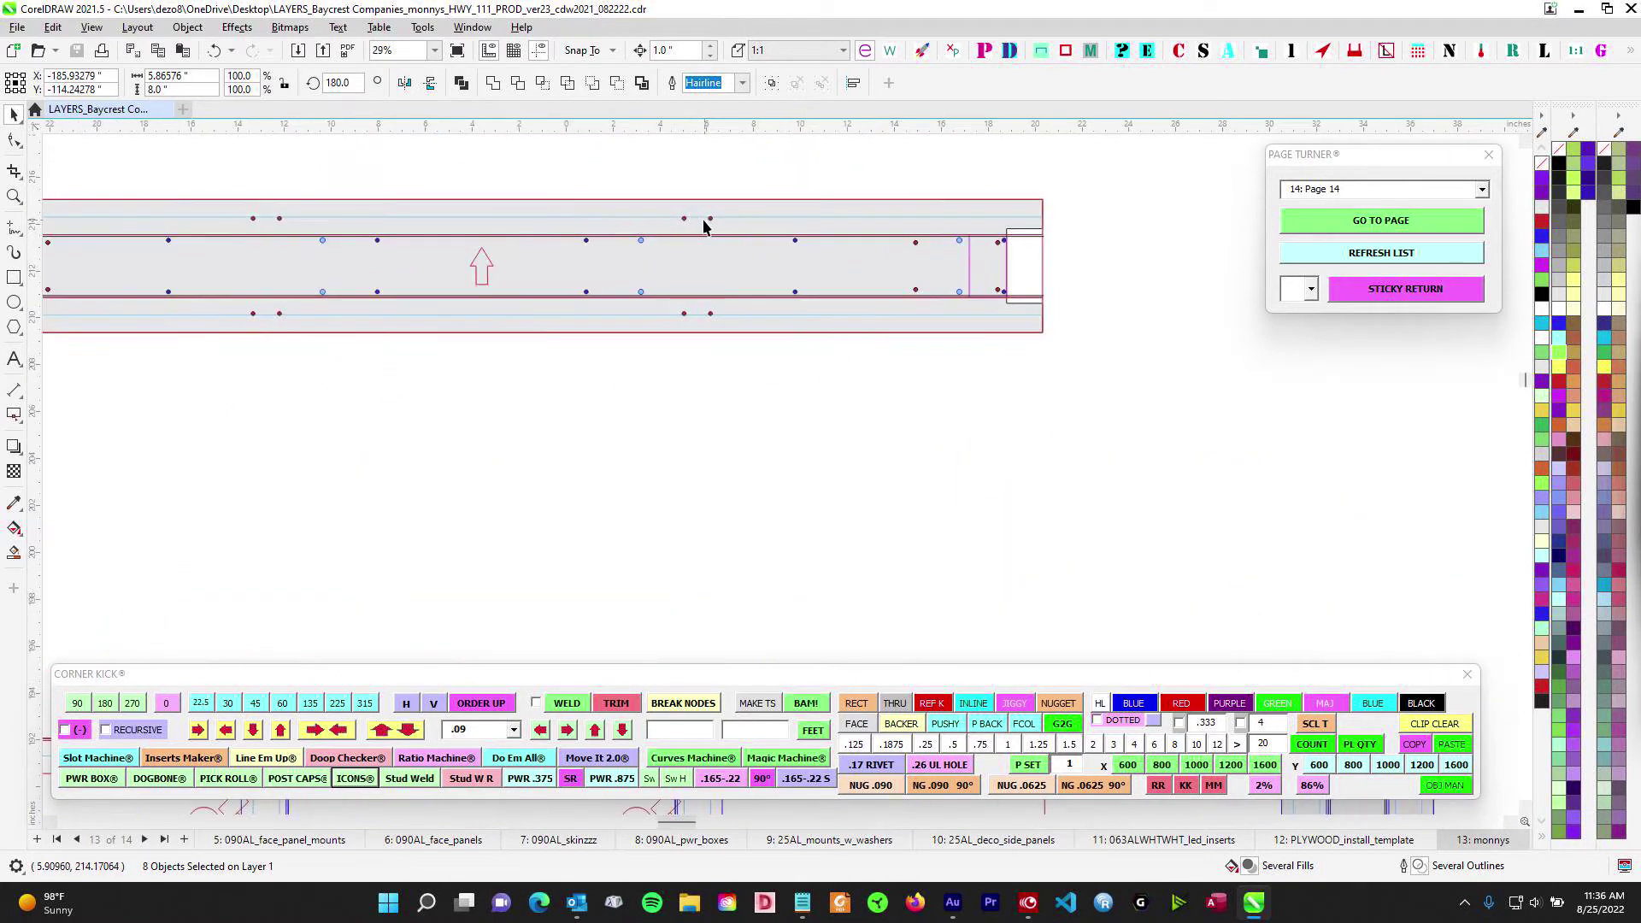
pyautogui.scroll(-5, 707, 326)
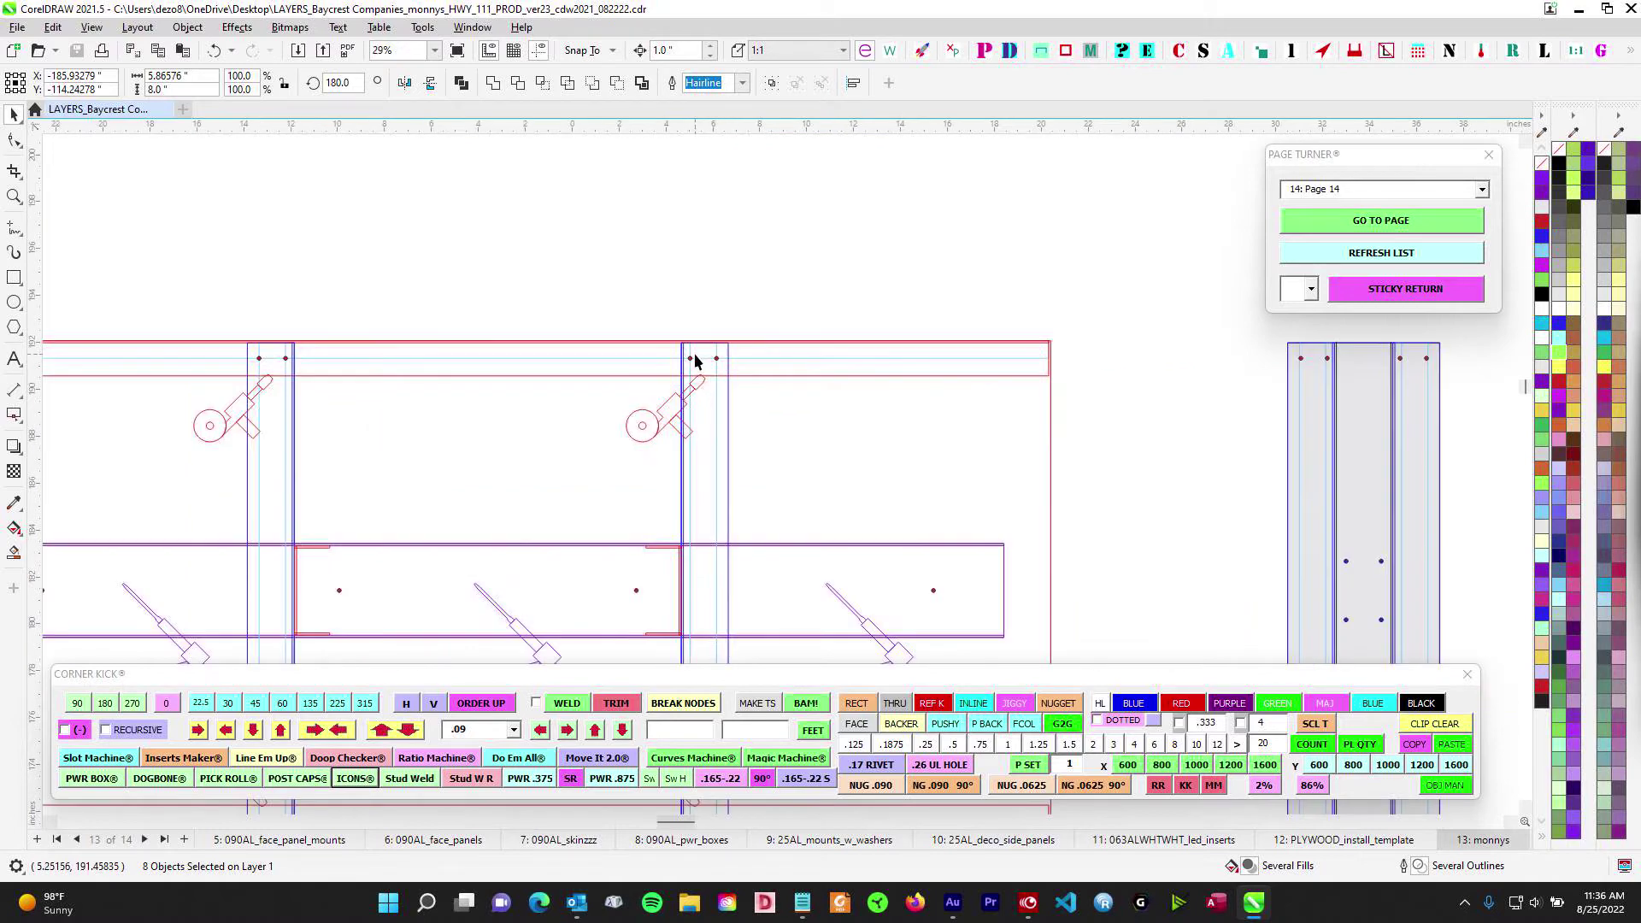
pyautogui.scroll(-6, 699, 653)
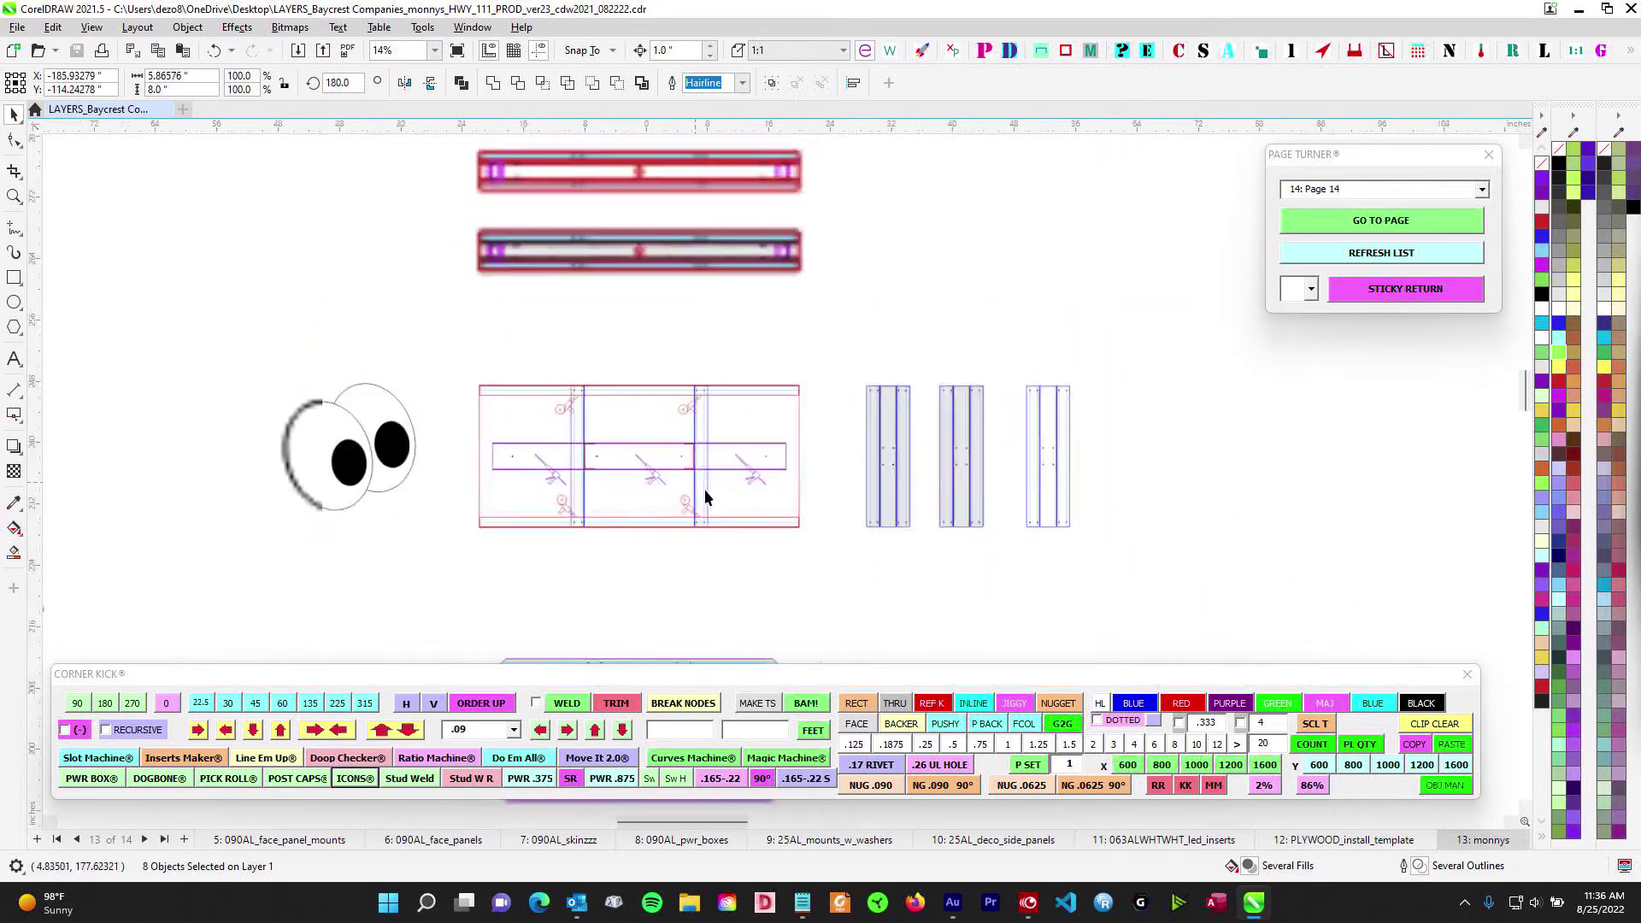
# Examine the side assembly view where the upper blue horizontal channel meets the red end brackets and side panel edges
pyautogui.moveTo(907, 449); pyautogui.dragTo(772, 382)
pyautogui.scroll(-1, 773, 389)
pyautogui.moveTo(943, 623); pyautogui.dragTo(804, 480)
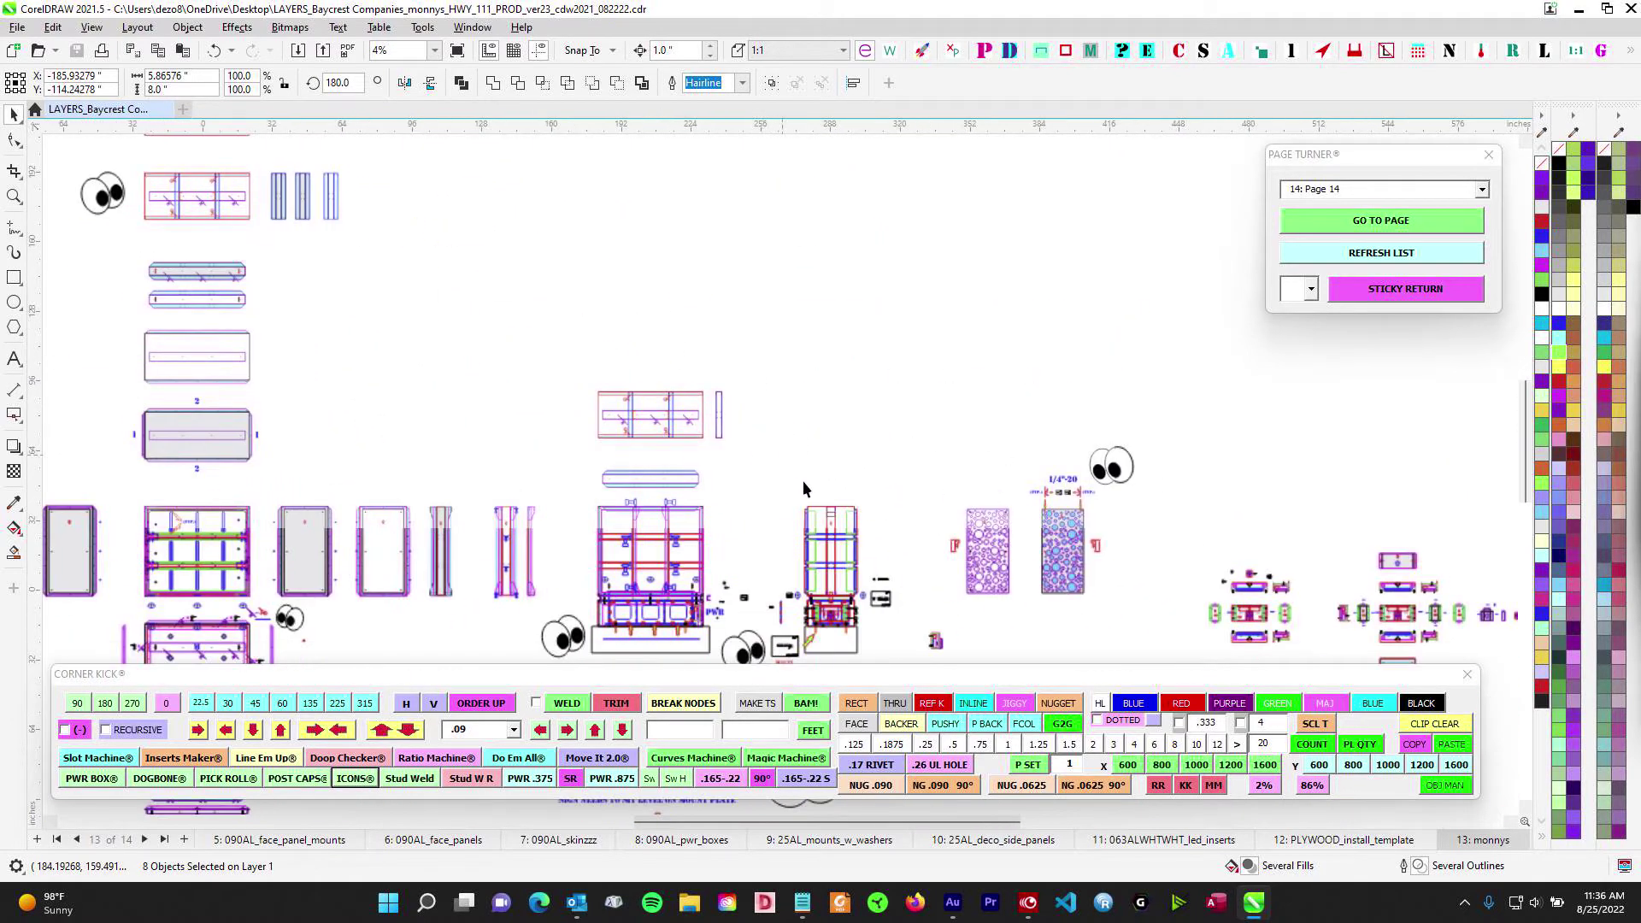
pyautogui.scroll(1, 822, 498)
pyautogui.scroll(1, 825, 500)
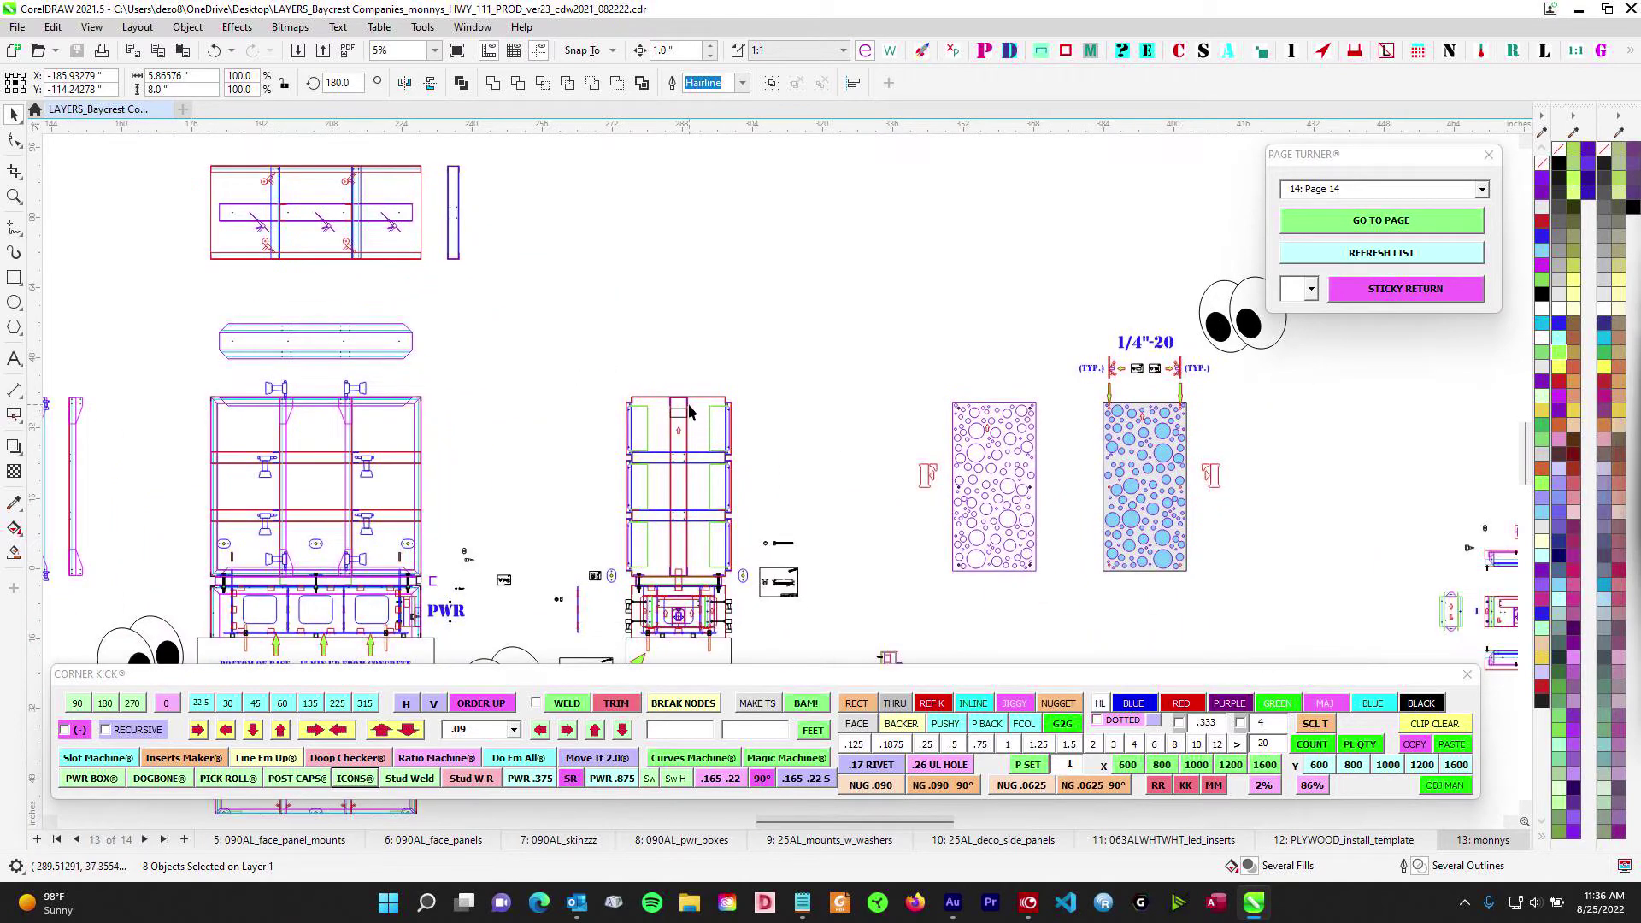
pyautogui.scroll(4, 691, 412)
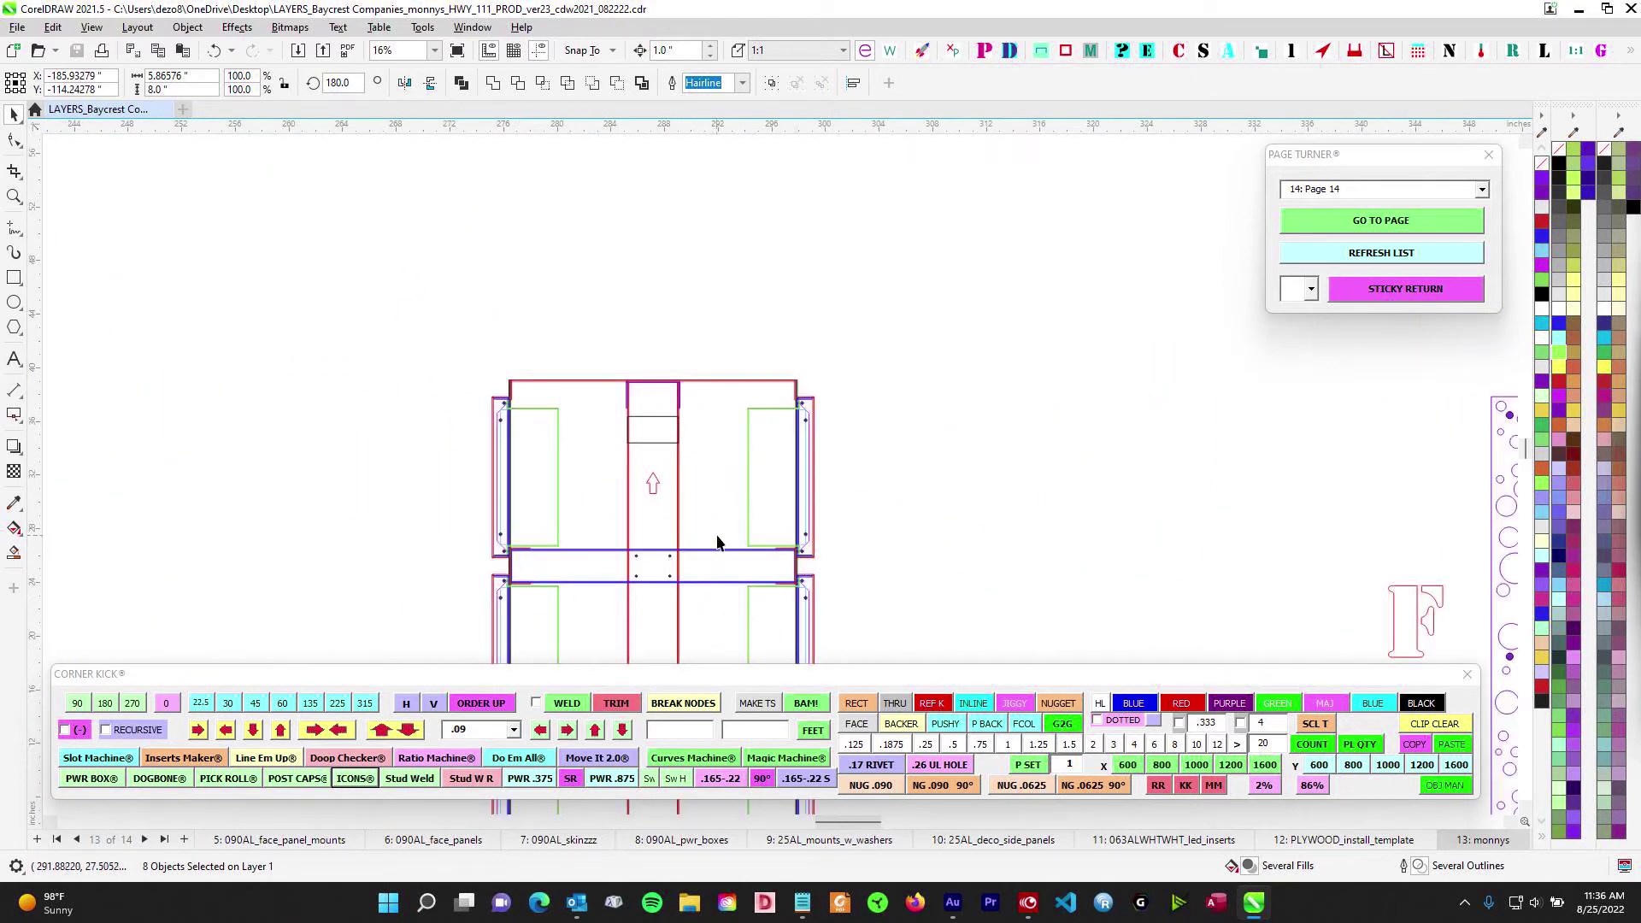
pyautogui.scroll(2, 617, 412)
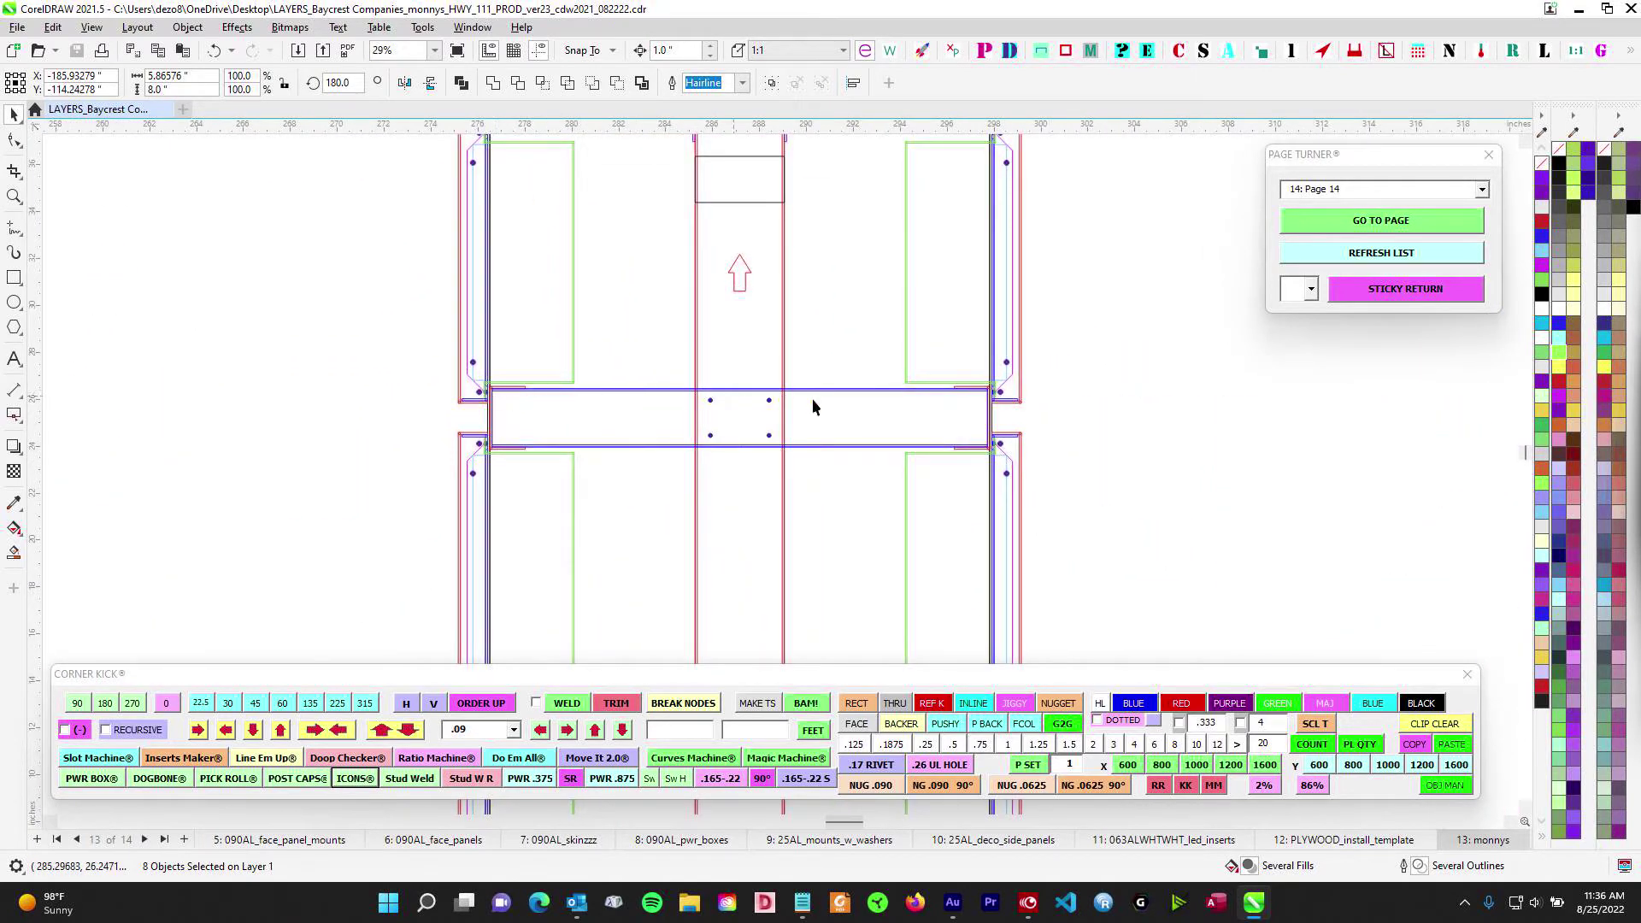
pyautogui.scroll(3, 812, 407)
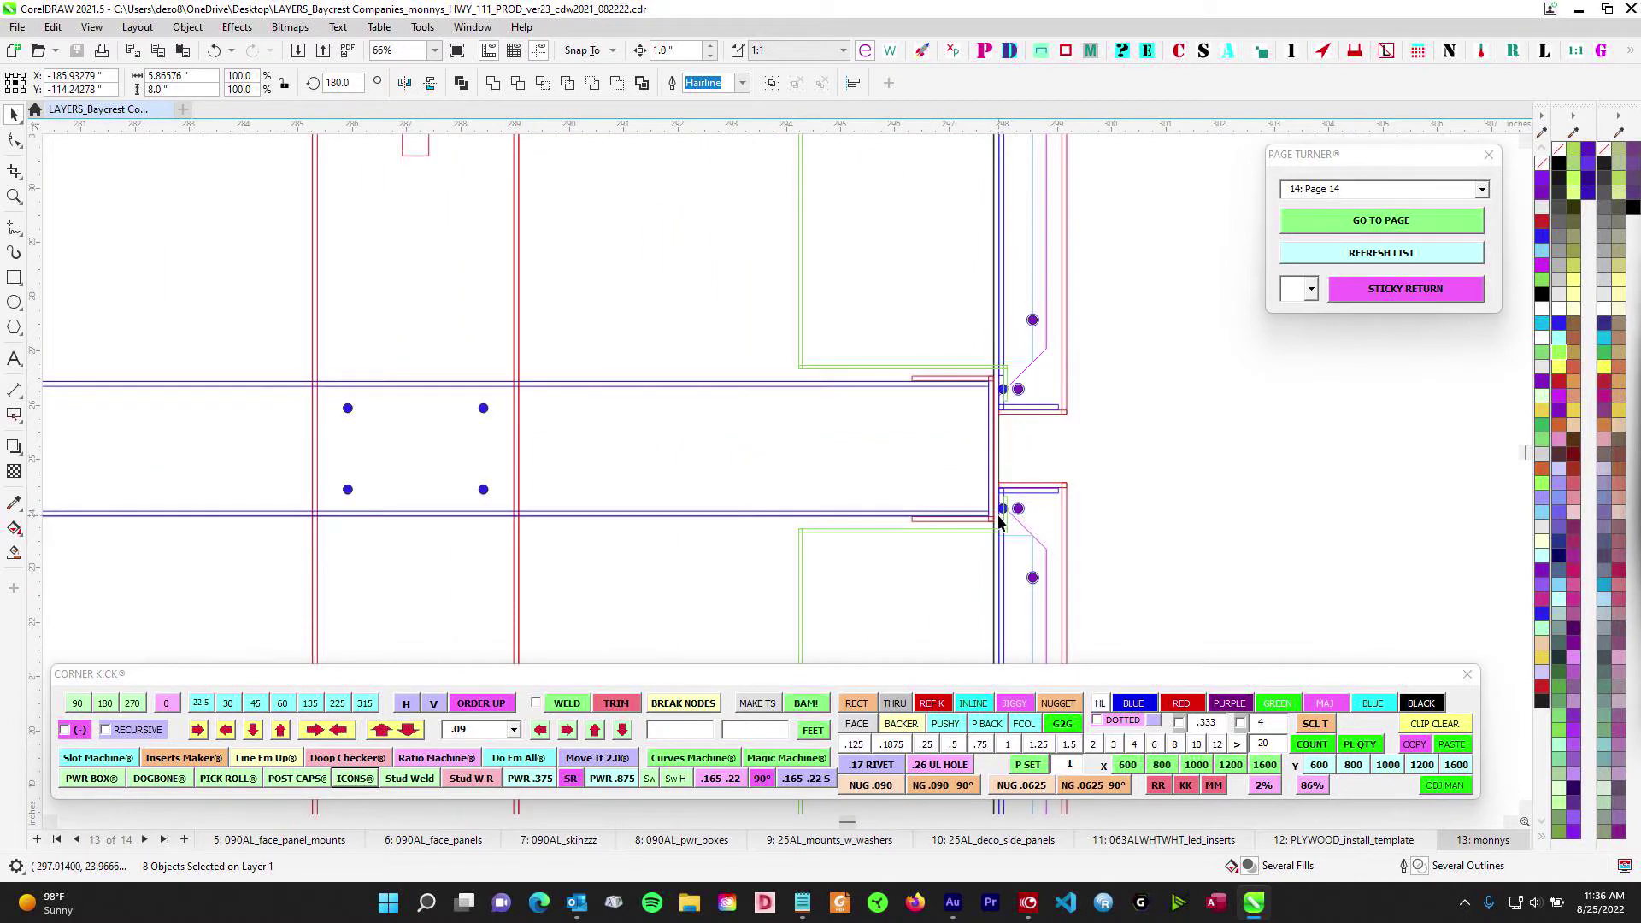
pyautogui.scroll(-5, 981, 438)
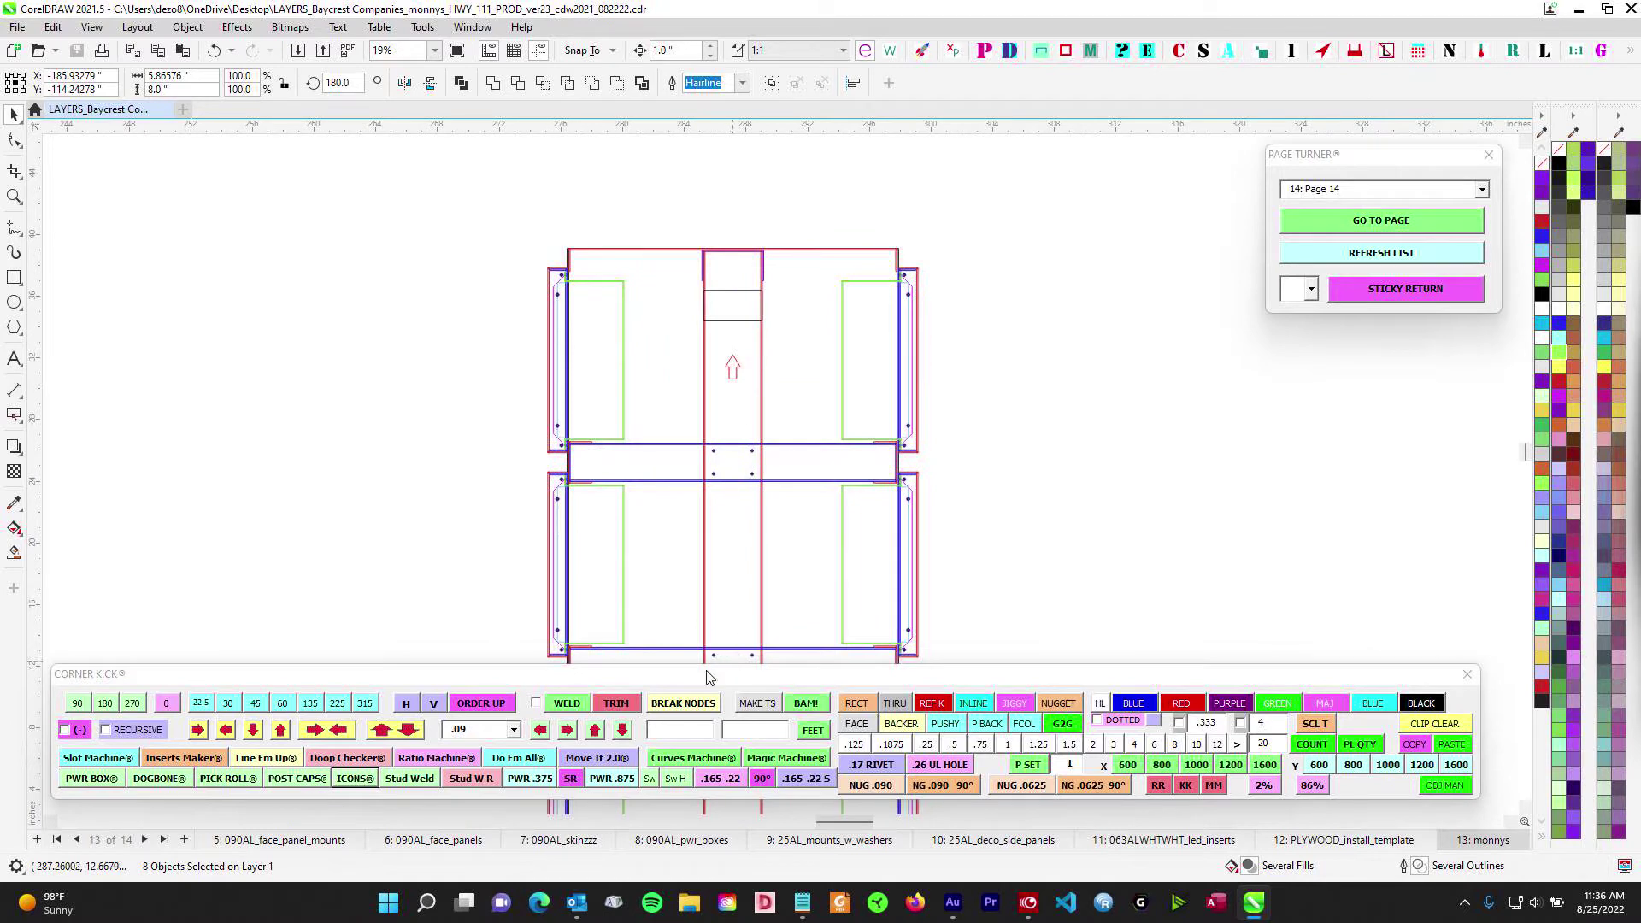
# Inspect the top edge and central vertical channel of the side assembly view, and the horizontal channel's opposite end
pyautogui.moveTo(717, 433); pyautogui.dragTo(623, 235)
pyautogui.scroll(5, 689, 615)
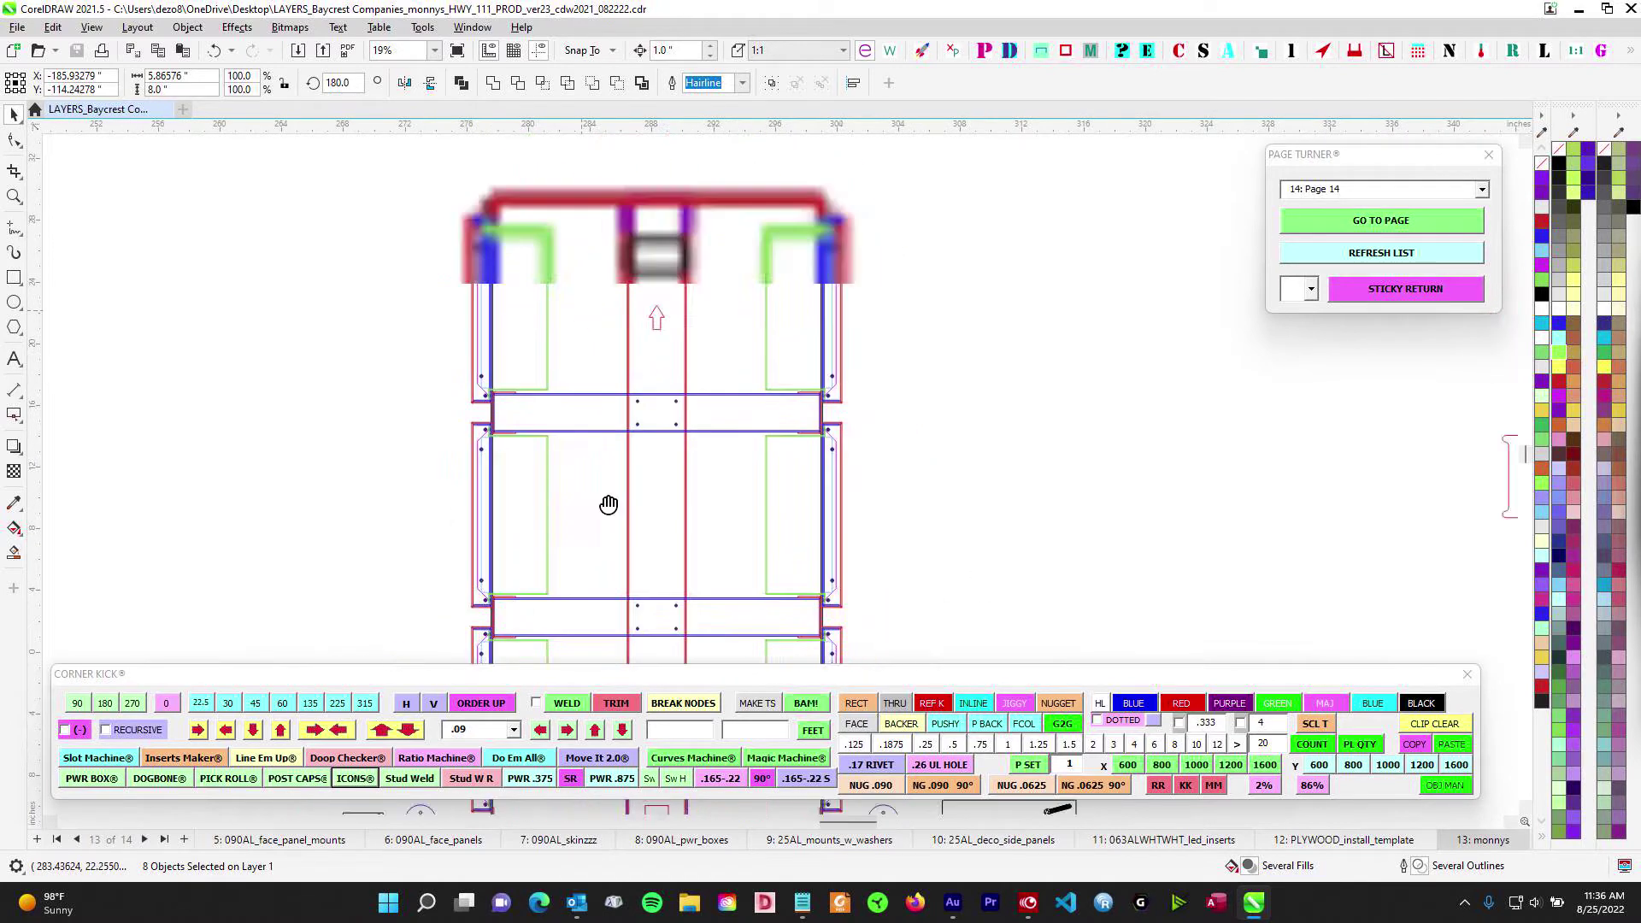
pyautogui.scroll(-3, 644, 402)
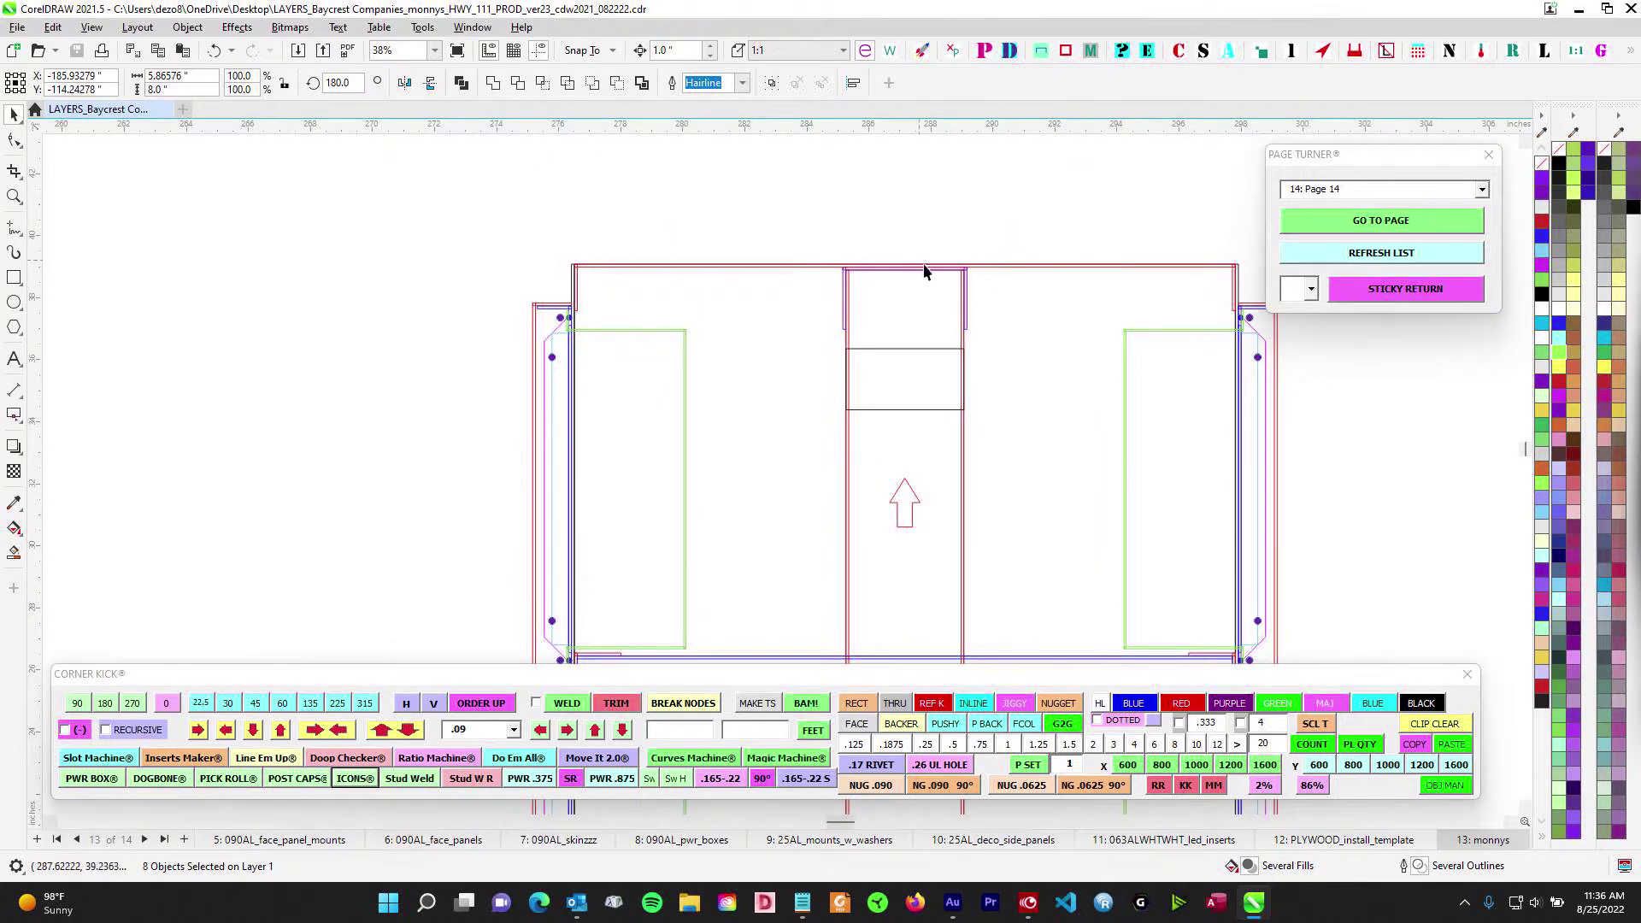
pyautogui.scroll(4, 924, 271)
pyautogui.scroll(-5, 877, 258)
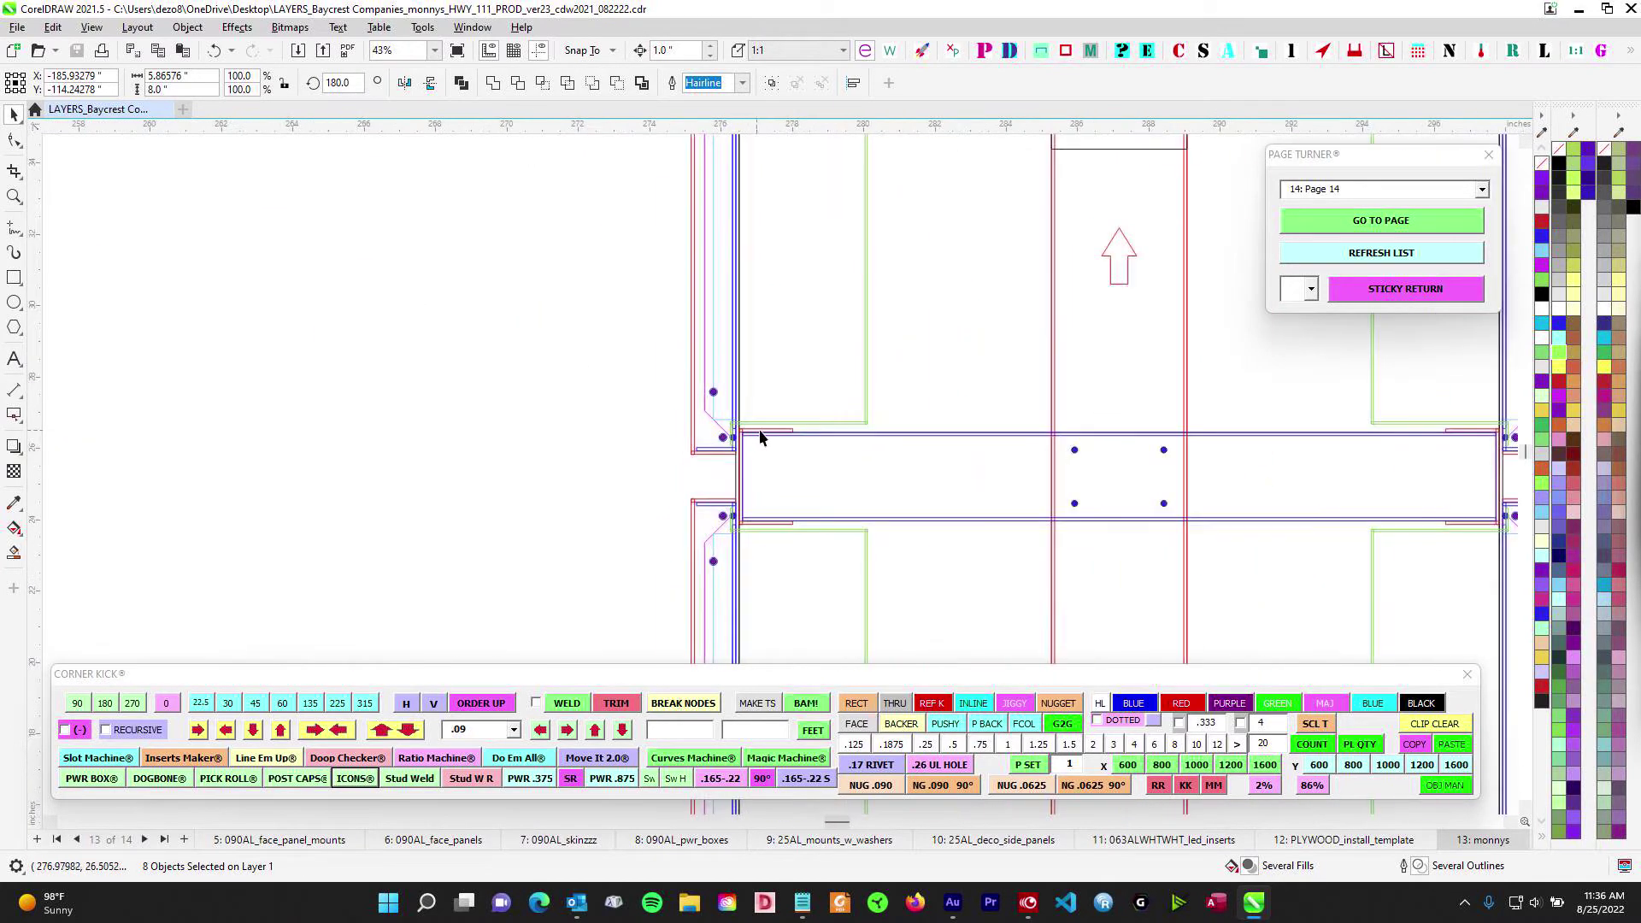
pyautogui.scroll(-1, 761, 438)
pyautogui.scroll(-6, 807, 449)
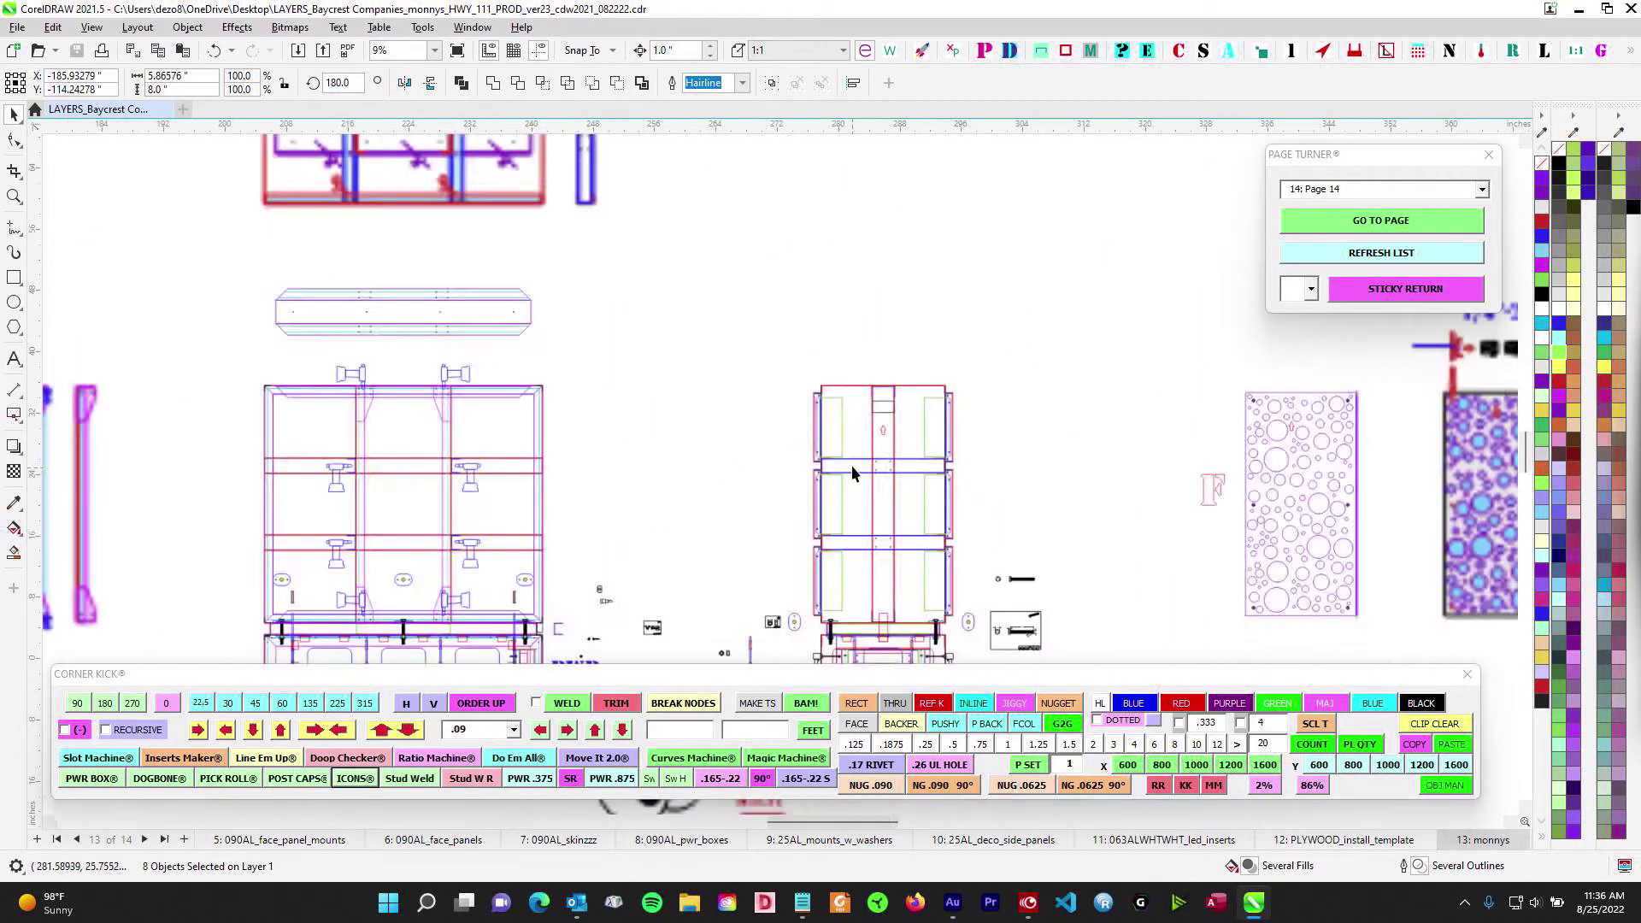
# Recheck the channel crossings, rivet holes and flange corners in the top view above the front assembly
pyautogui.scroll(4, 732, 292)
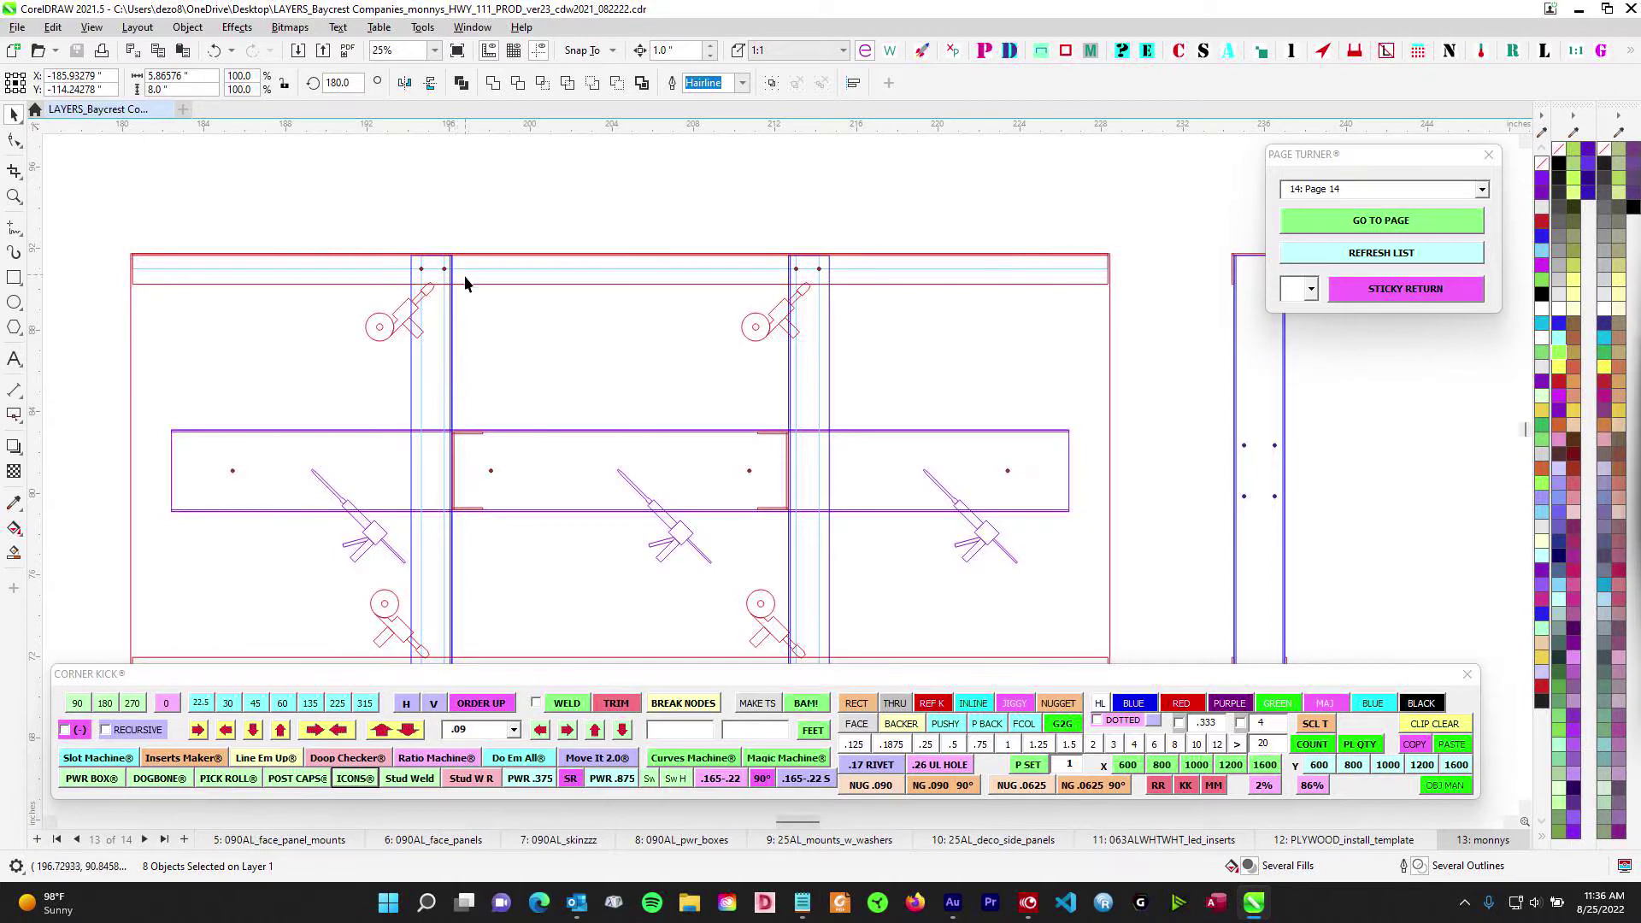
pyautogui.scroll(-1, 586, 220)
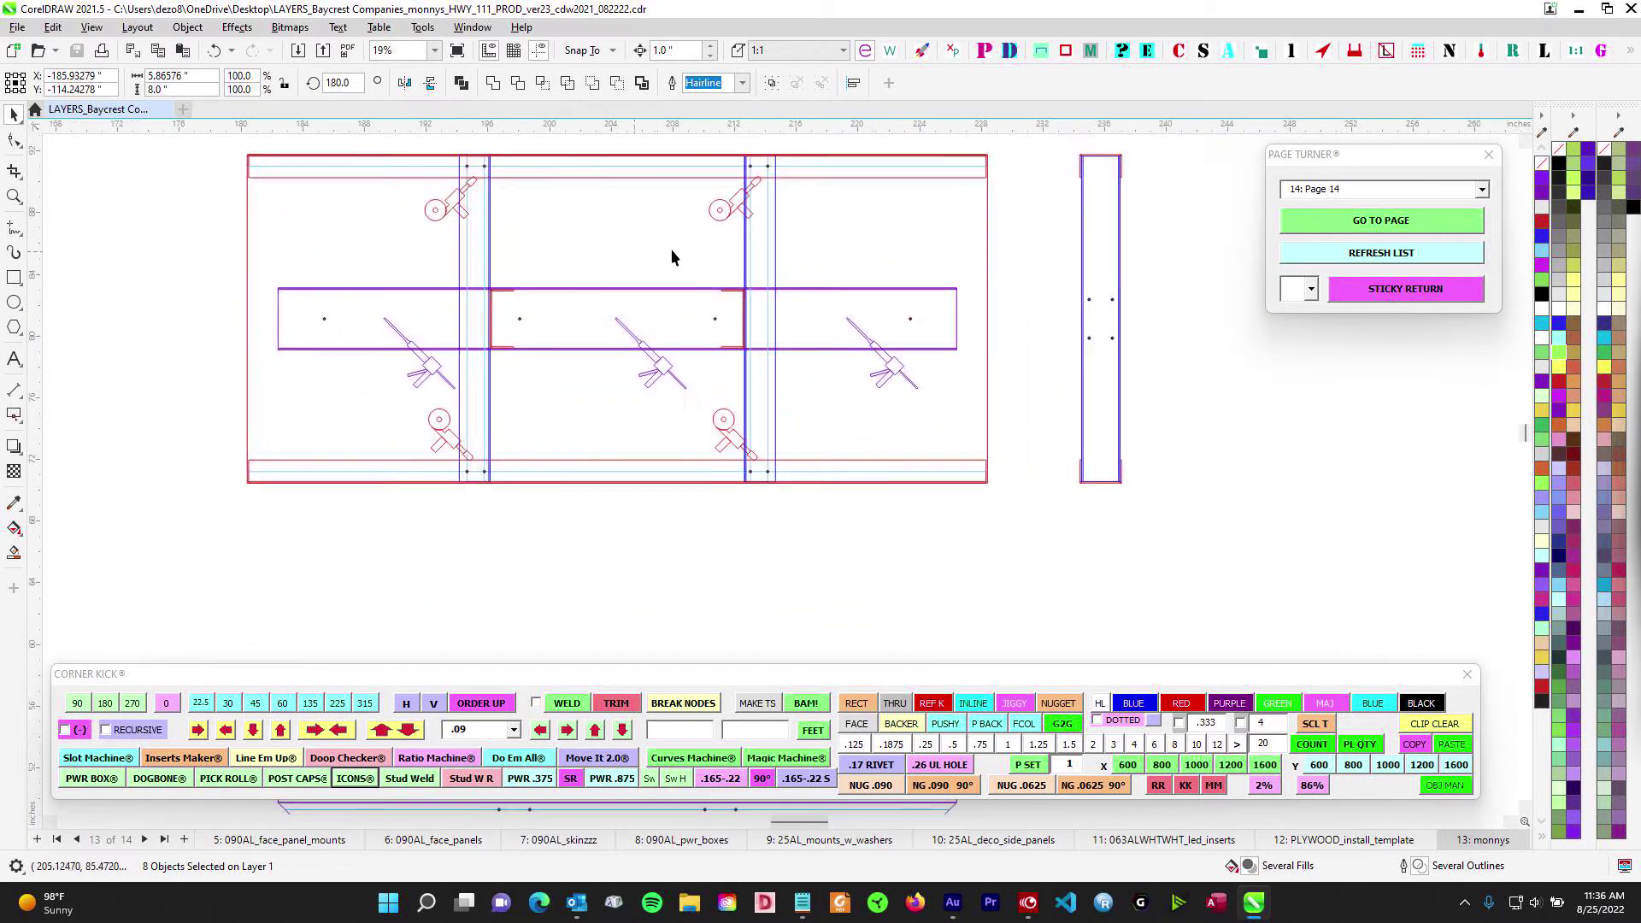
pyautogui.scroll(-2, 829, 275)
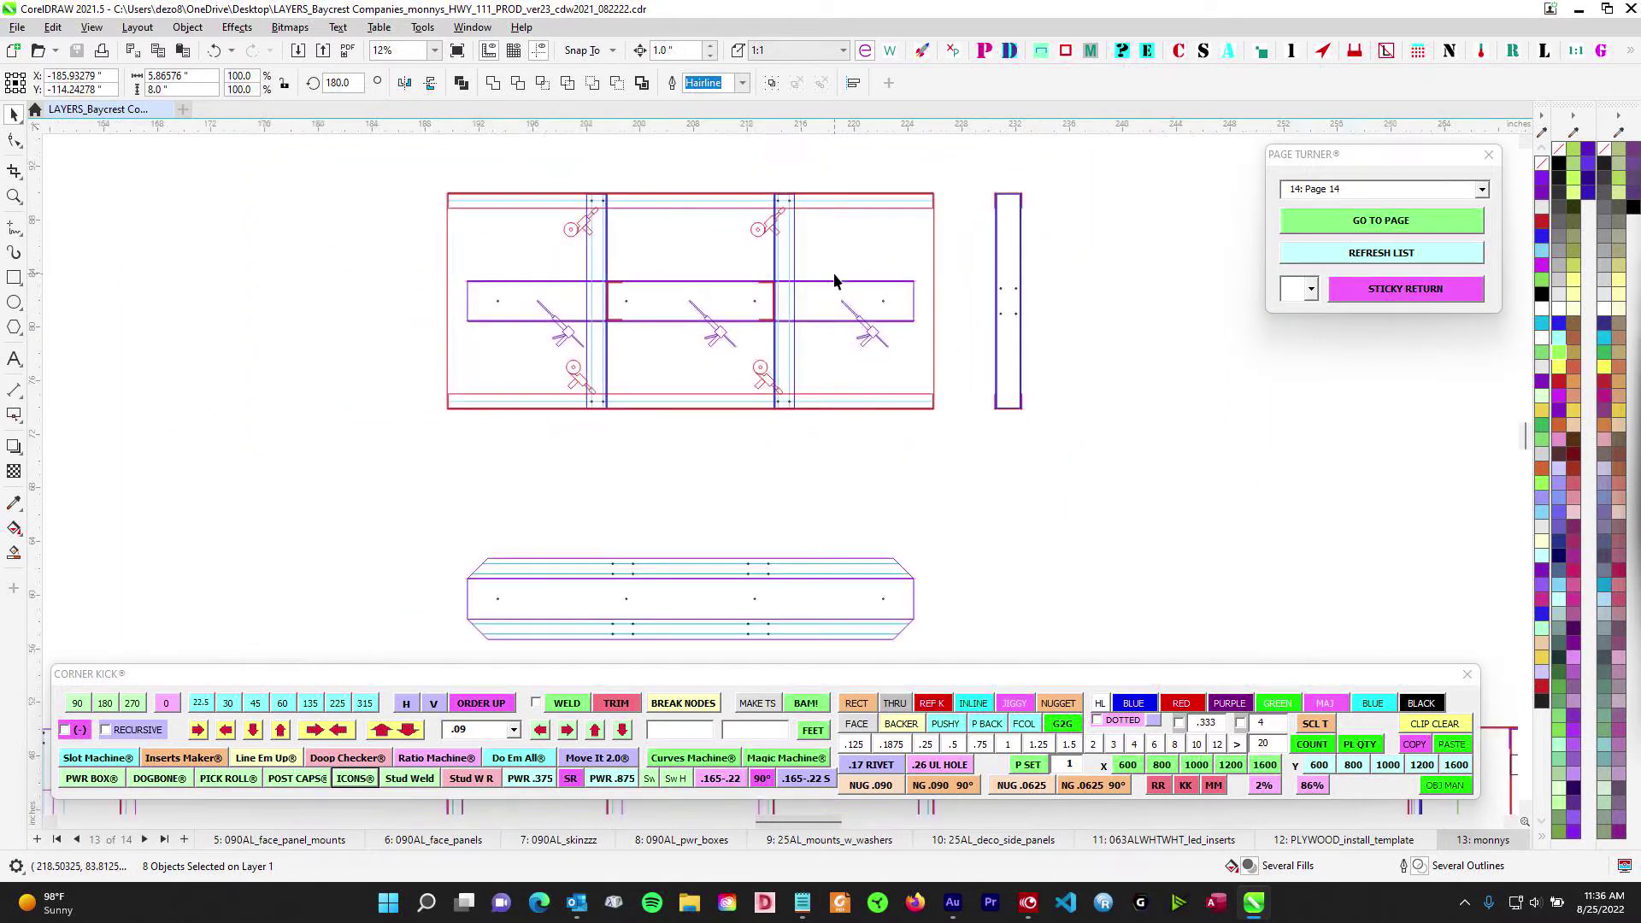
pyautogui.scroll(-3, 761, 367)
# Review the front assembly view from the flanged top channel down to the base and its mounting bolts
pyautogui.scroll(1, 687, 381)
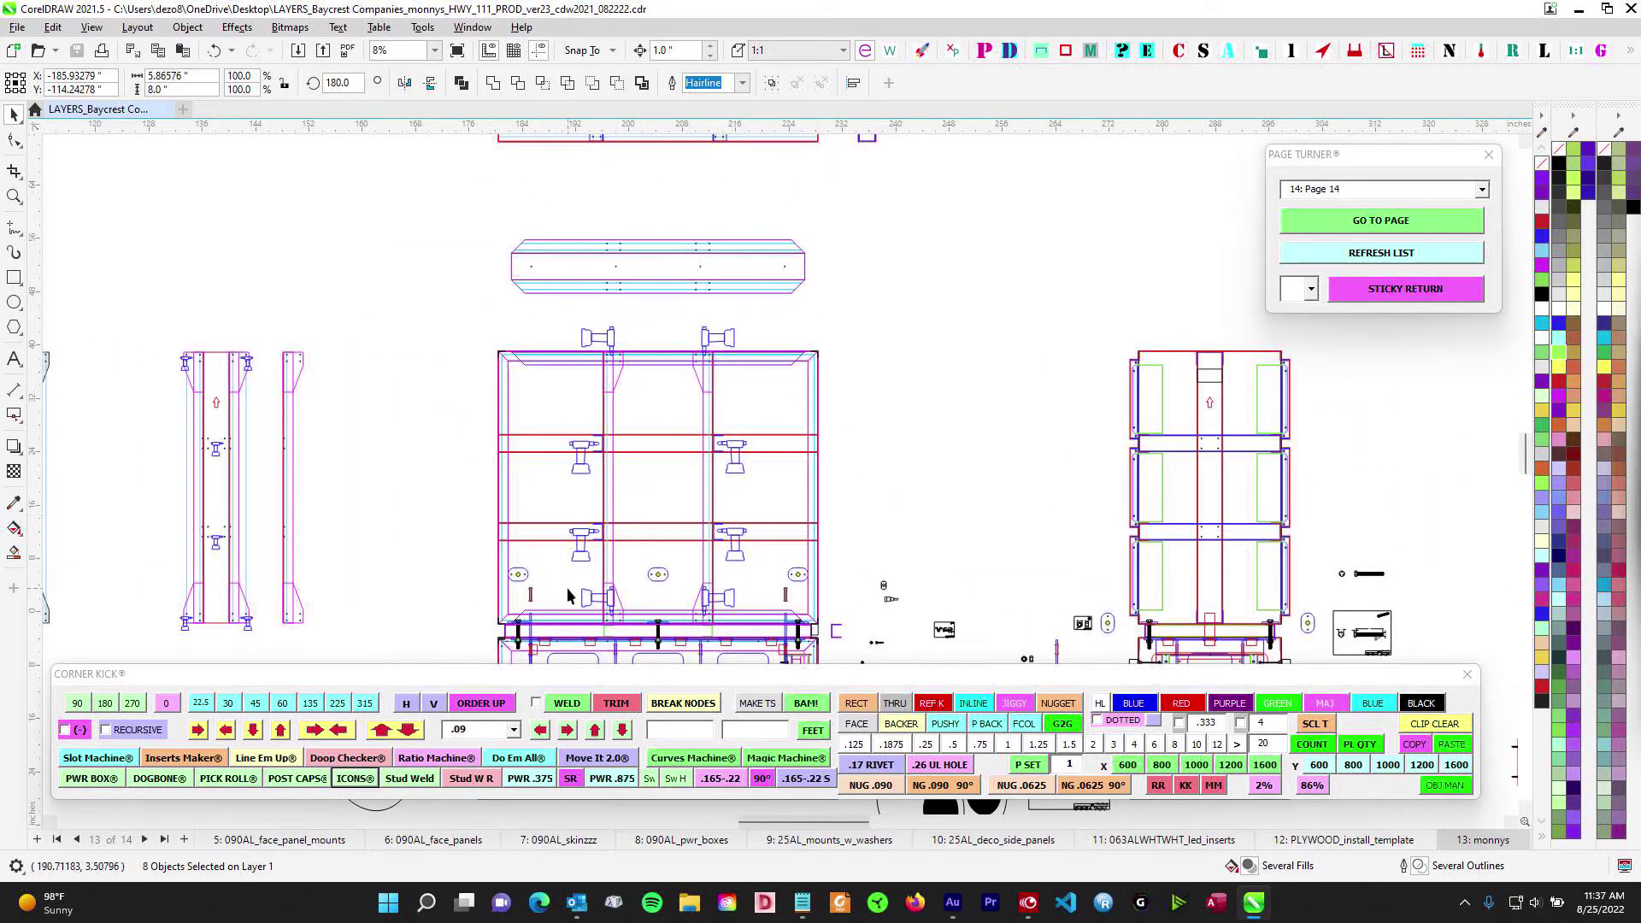
pyautogui.scroll(-1, 684, 432)
pyautogui.moveTo(857, 440); pyautogui.dragTo(875, 418)
pyautogui.scroll(1, 875, 418)
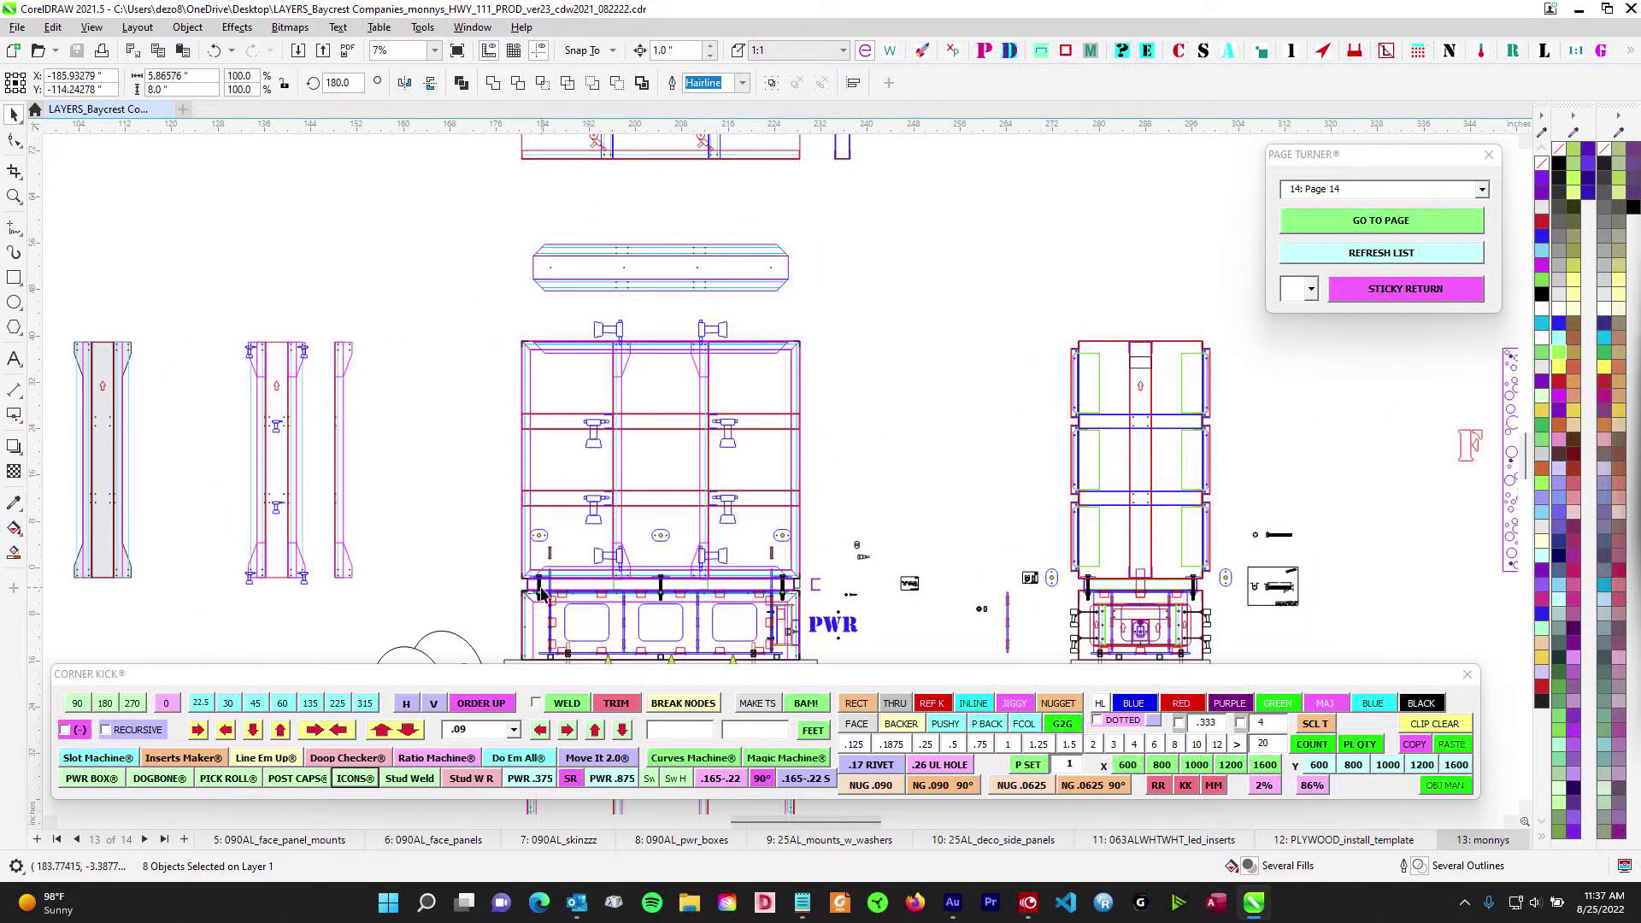
pyautogui.scroll(-1, 752, 354)
pyautogui.scroll(-1, 754, 352)
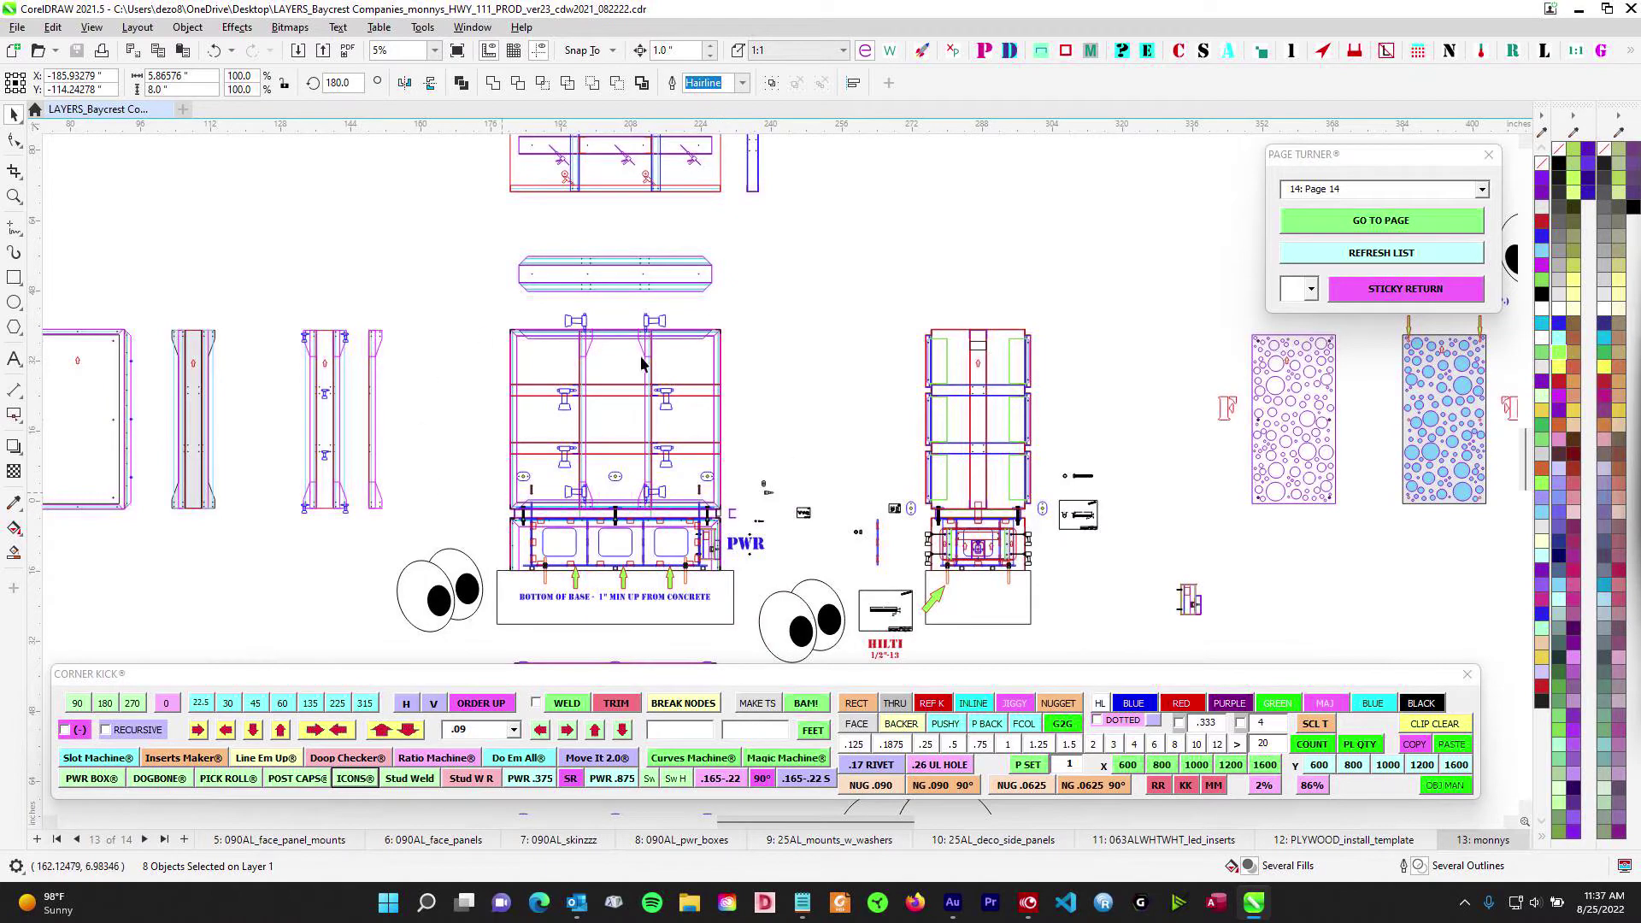
pyautogui.scroll(4, 633, 395)
pyautogui.scroll(-4, 752, 431)
# Examine the gray sheets with three rows of blue openings, including their edge holes and orientation arrows
pyautogui.moveTo(687, 429); pyautogui.dragTo(1004, 424)
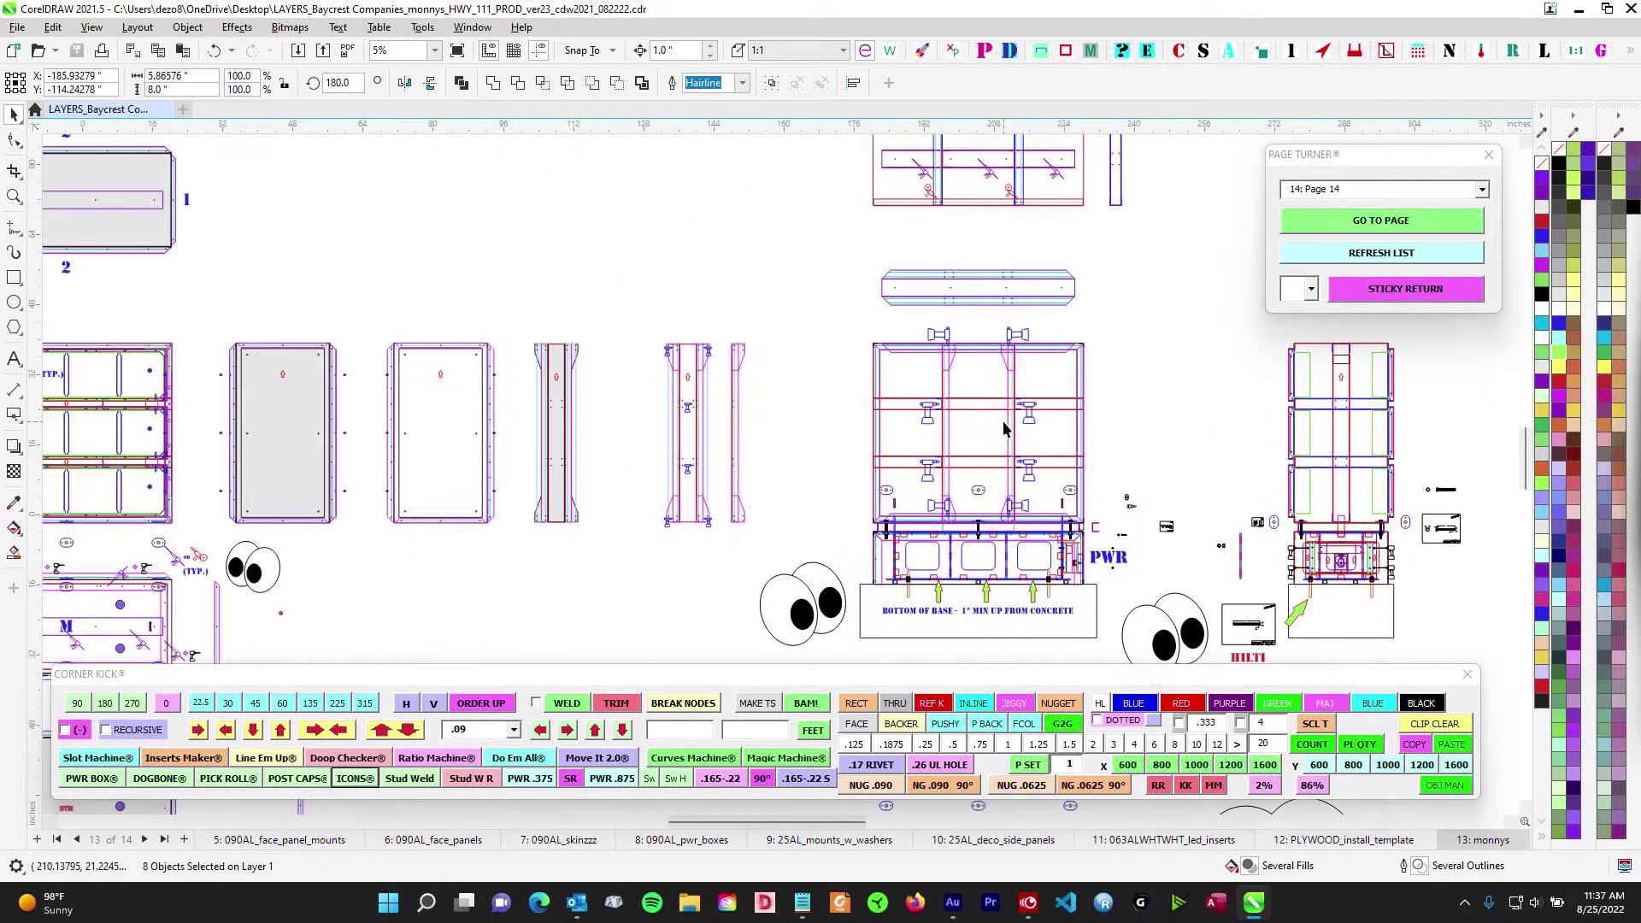
pyautogui.moveTo(615, 413); pyautogui.dragTo(1142, 275)
pyautogui.moveTo(948, 462); pyautogui.dragTo(1176, 337)
pyautogui.scroll(1, 451, 413)
pyautogui.moveTo(451, 414); pyautogui.dragTo(985, 334)
pyautogui.moveTo(515, 331); pyautogui.dragTo(889, 309)
pyautogui.scroll(1, 889, 310)
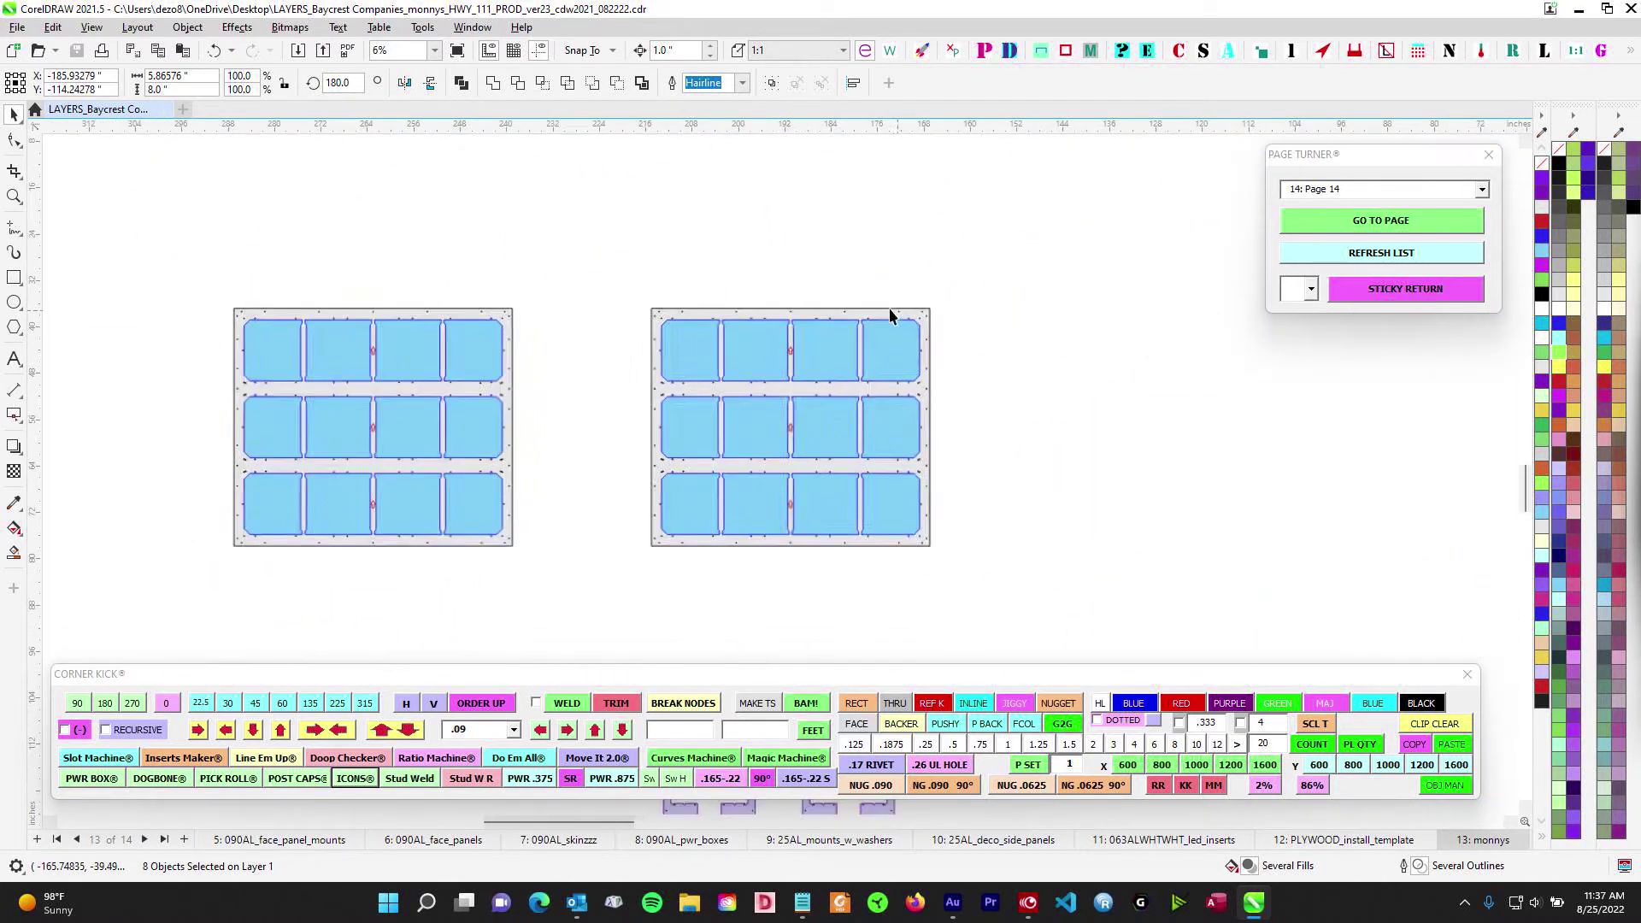
pyautogui.scroll(2, 829, 330)
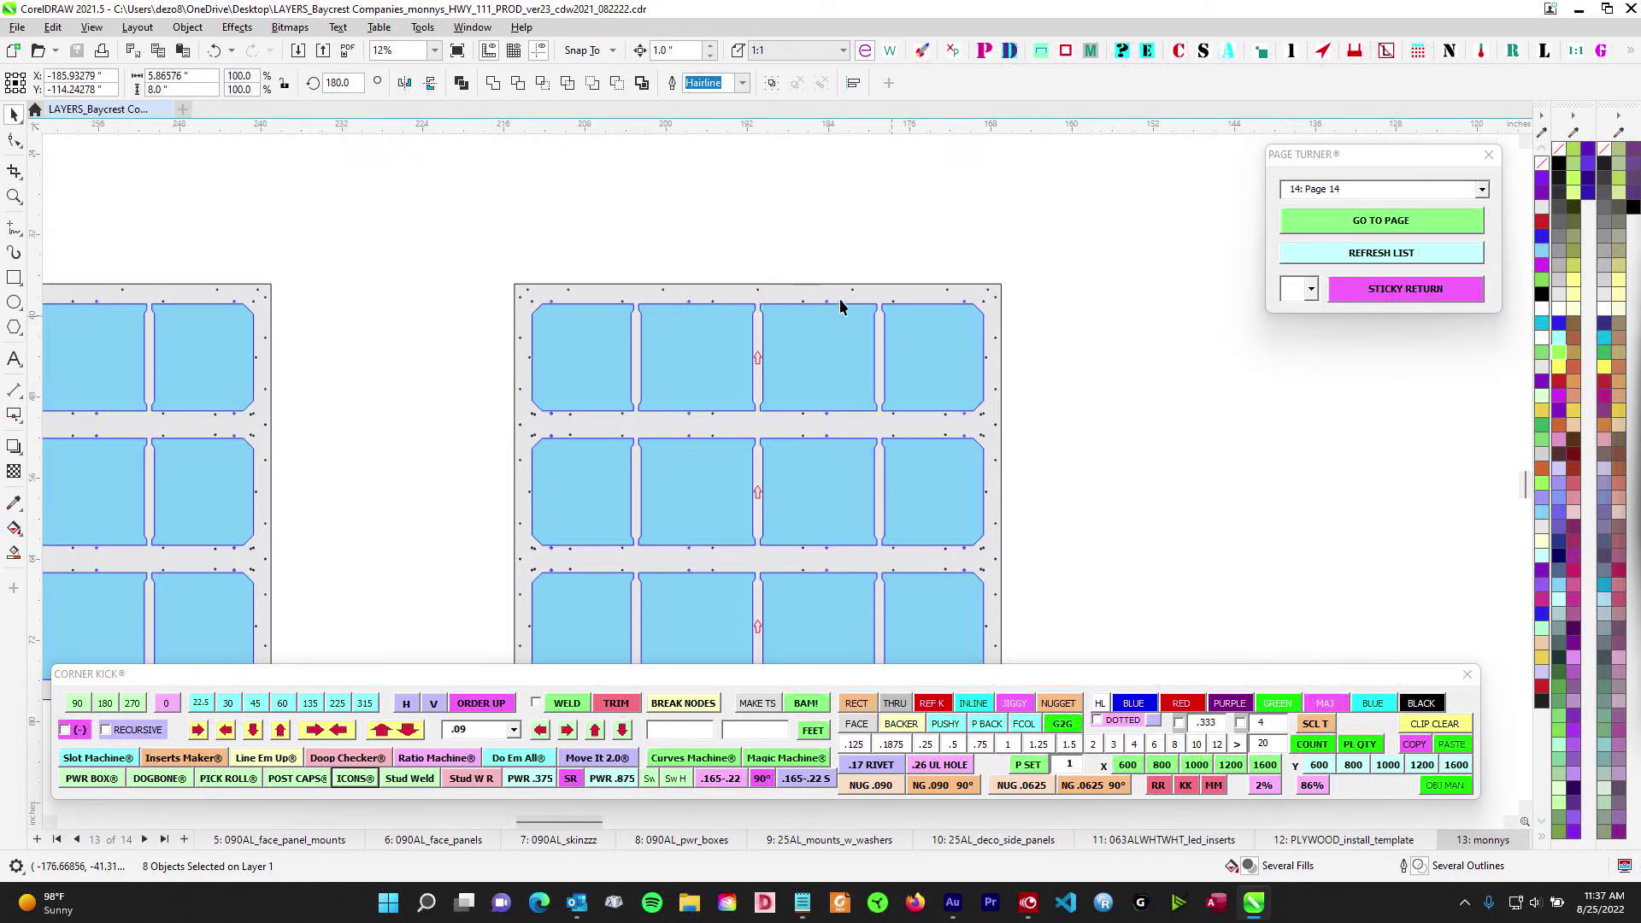
pyautogui.scroll(-1, 840, 306)
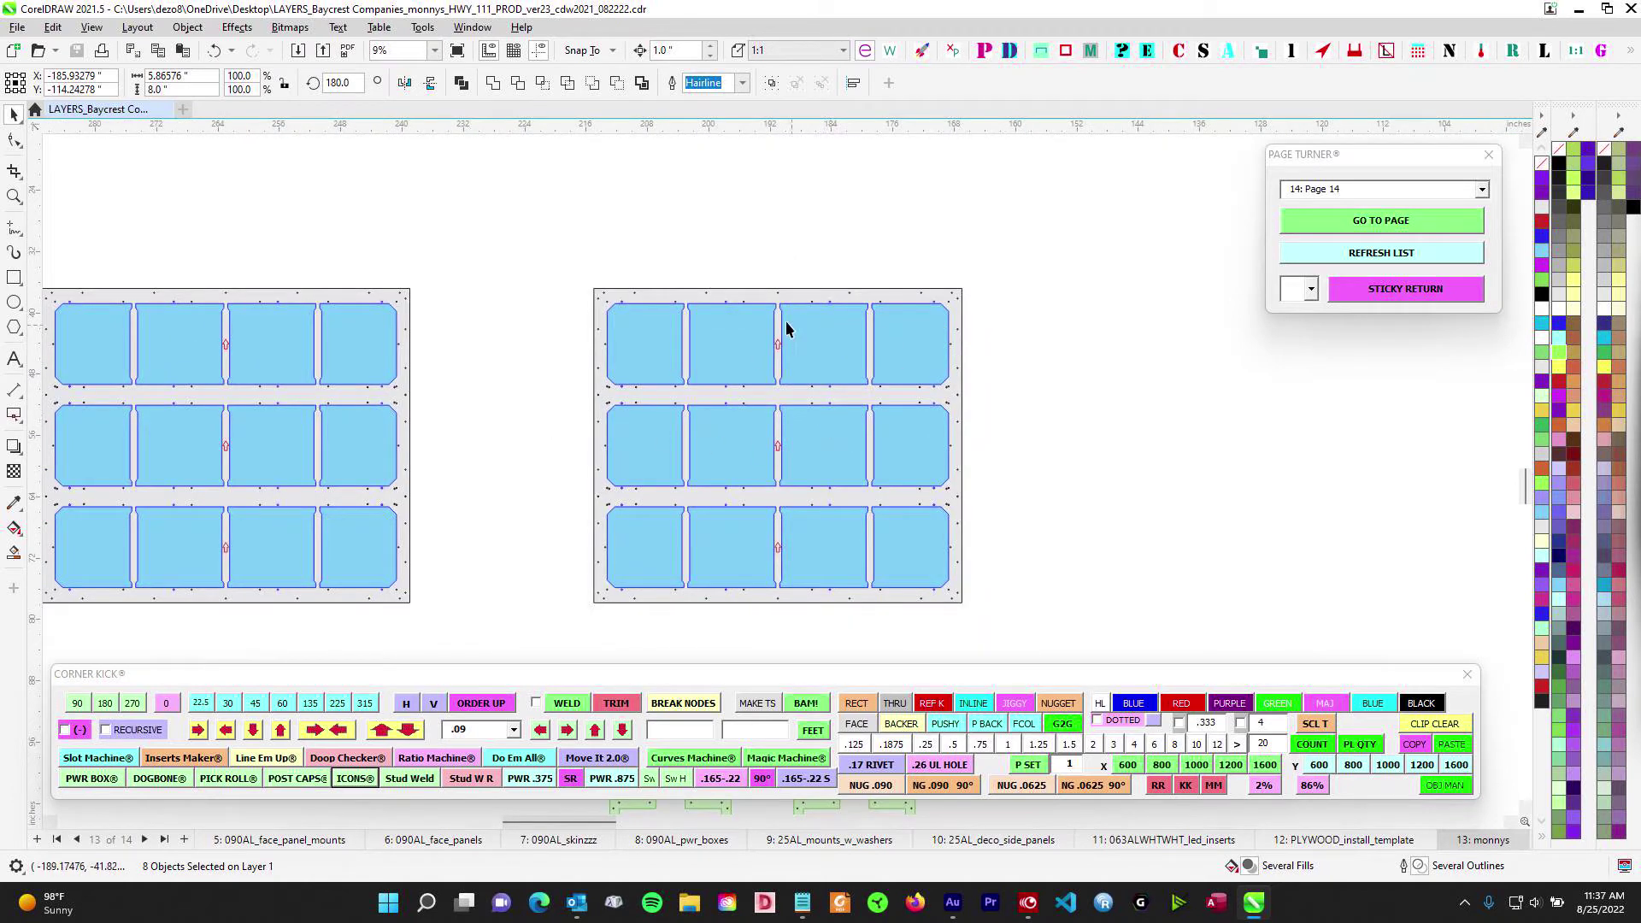
pyautogui.scroll(2, 784, 330)
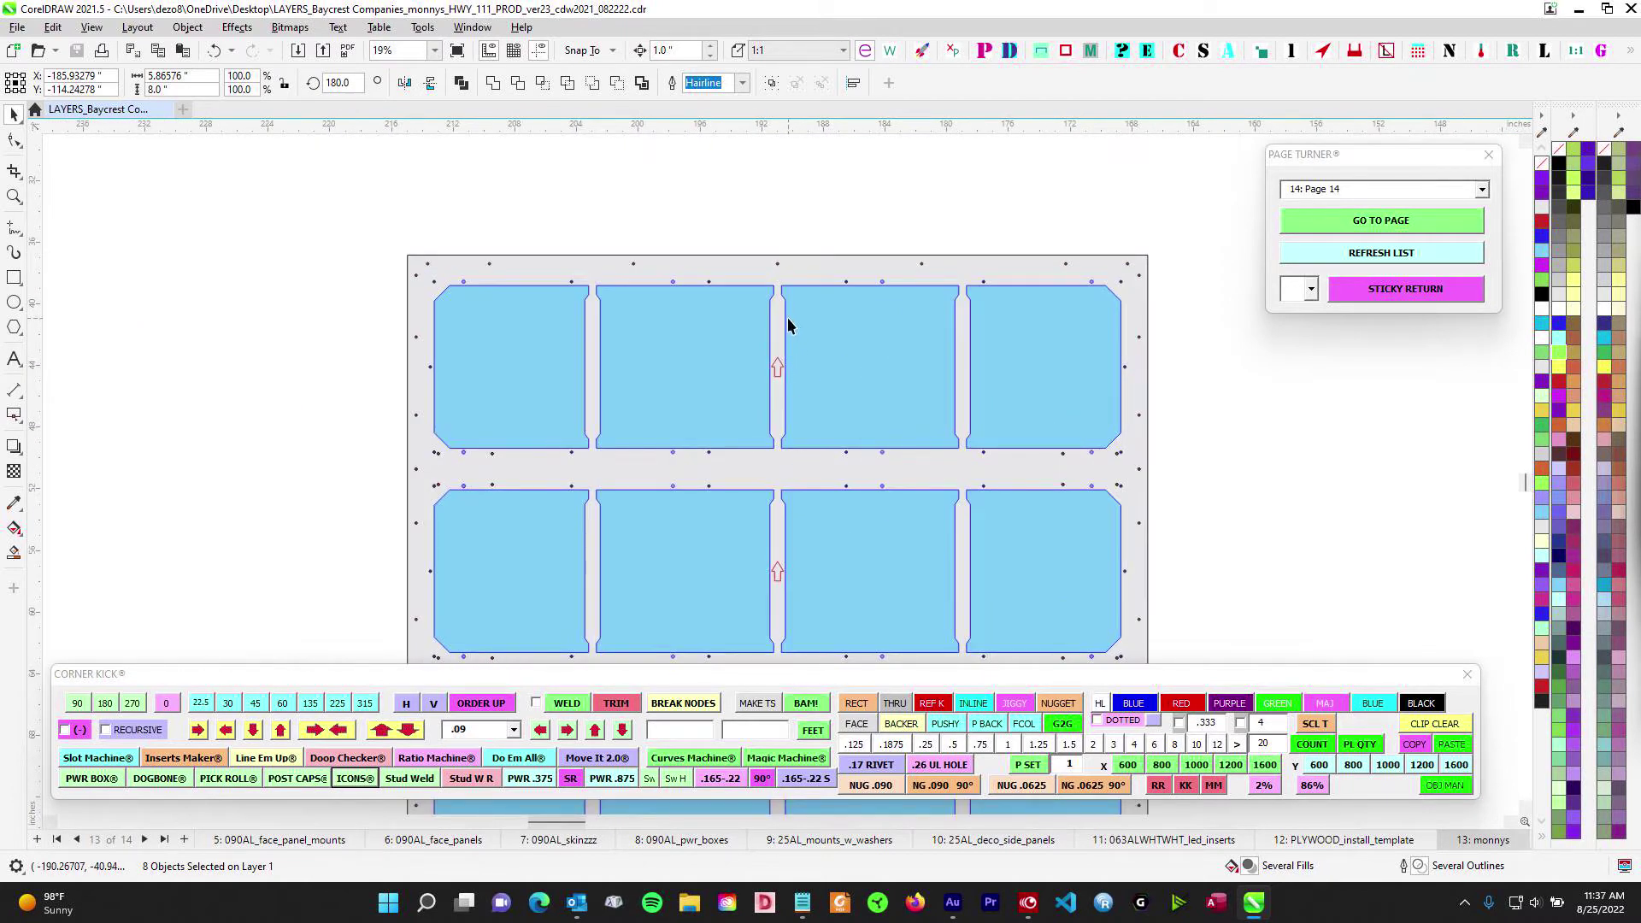
# Compare the two gray sheets side by side, checking their blue openings, vertical dividers and orientation arrows
pyautogui.scroll(-1, 842, 282)
pyautogui.scroll(-1, 895, 293)
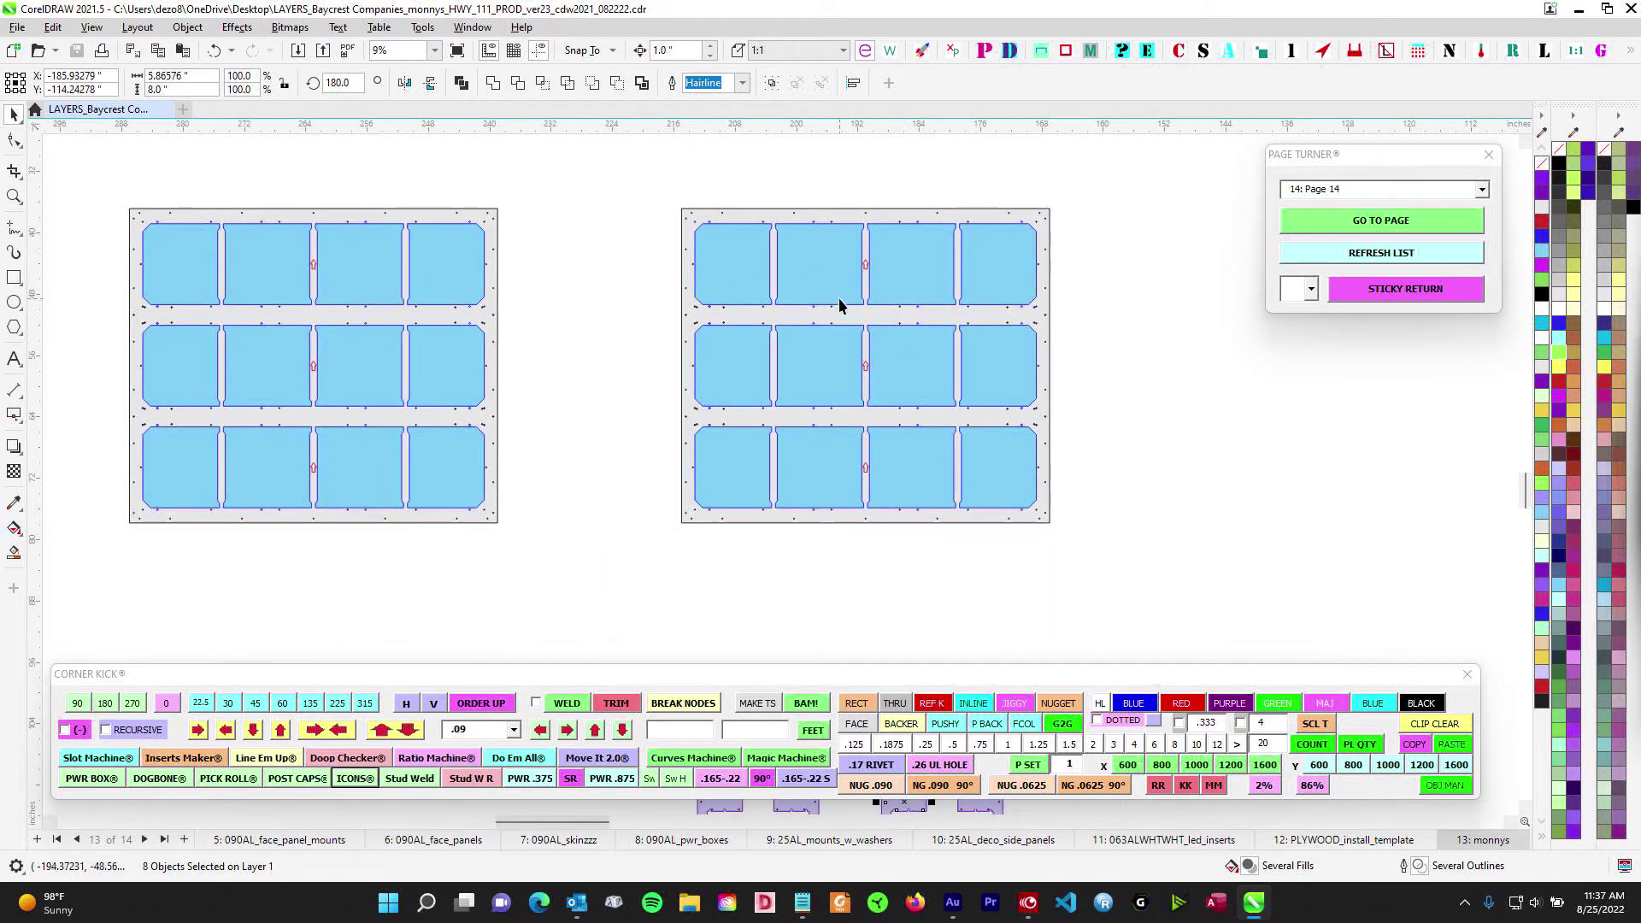
pyautogui.scroll(2, 864, 245)
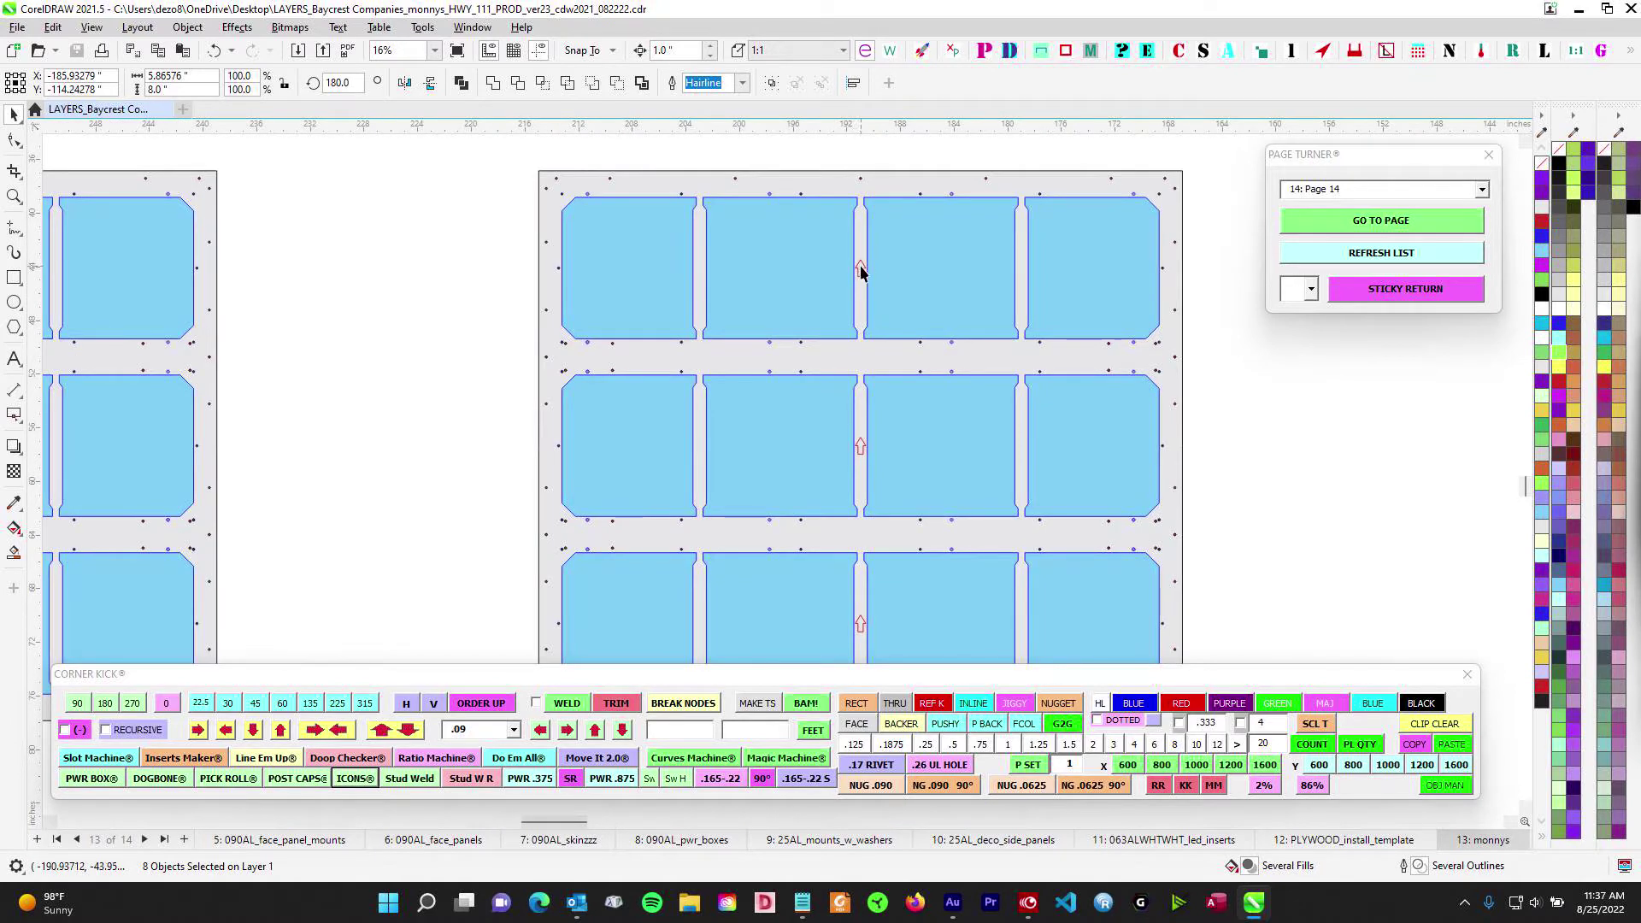
pyautogui.scroll(-2, 877, 284)
pyautogui.scroll(1, 752, 322)
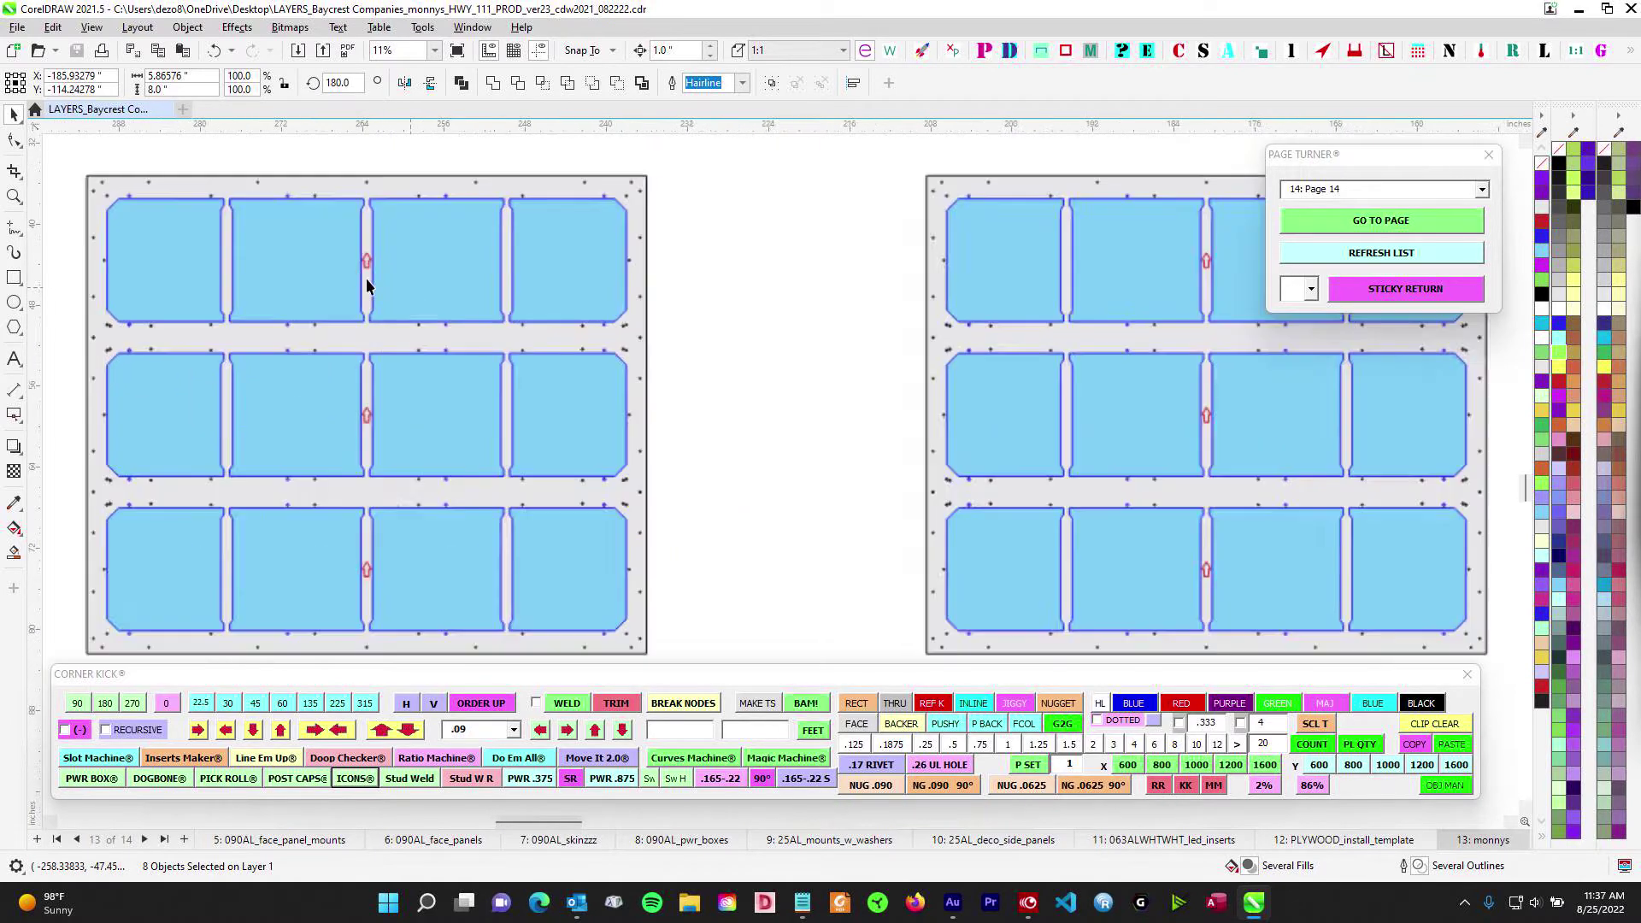
pyautogui.scroll(1, 367, 272)
pyautogui.scroll(-2, 382, 318)
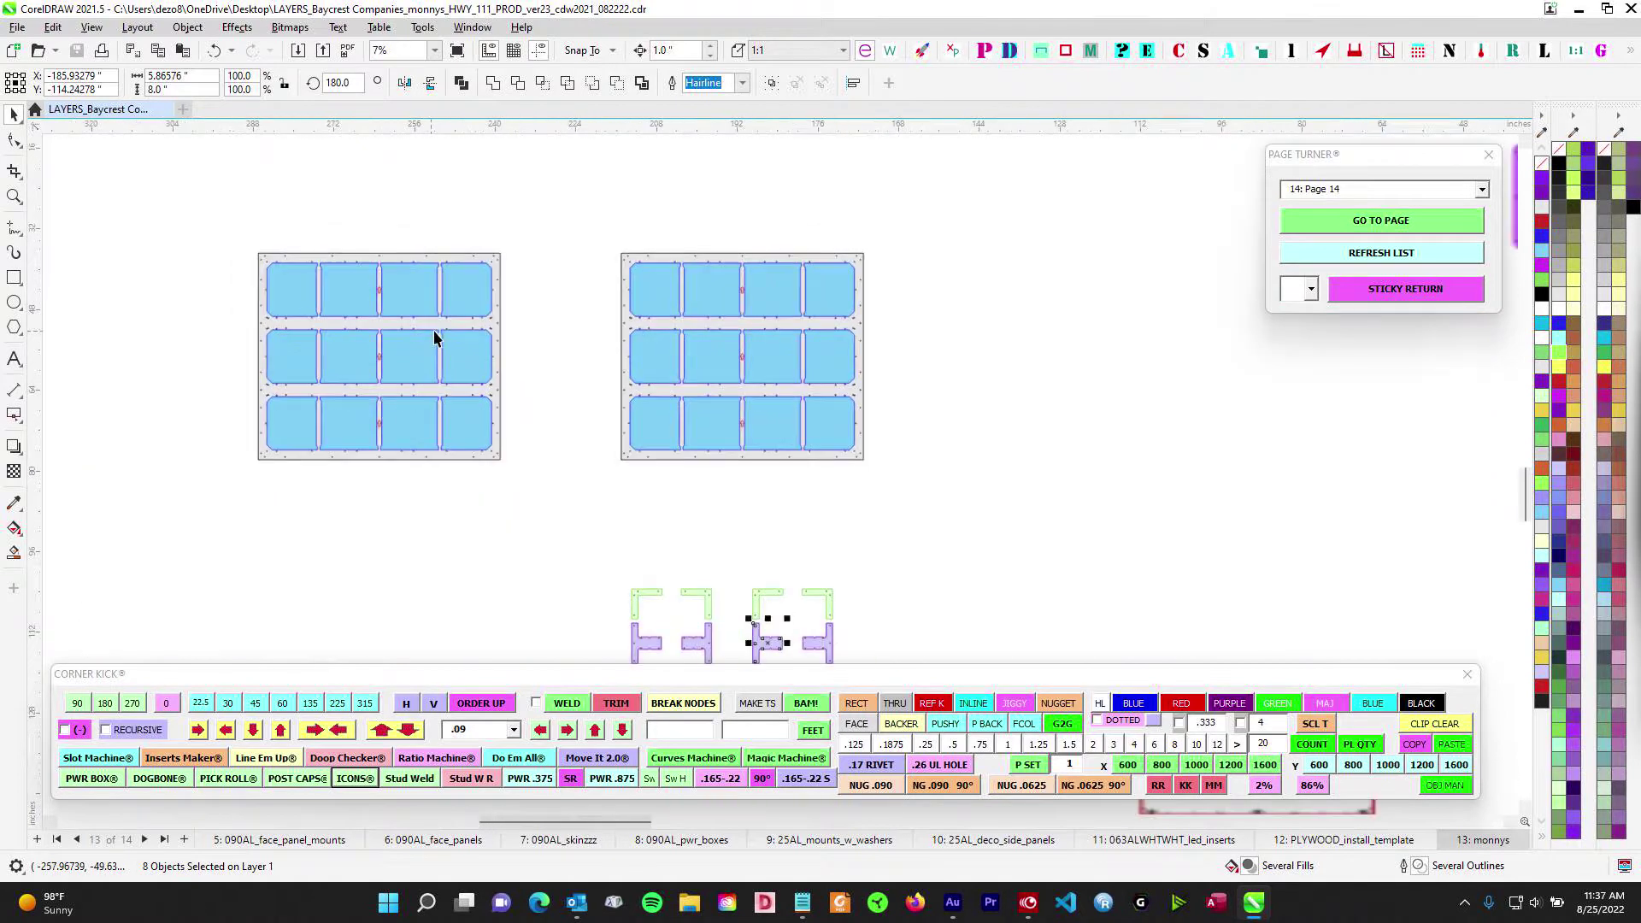
pyautogui.scroll(-1, 709, 346)
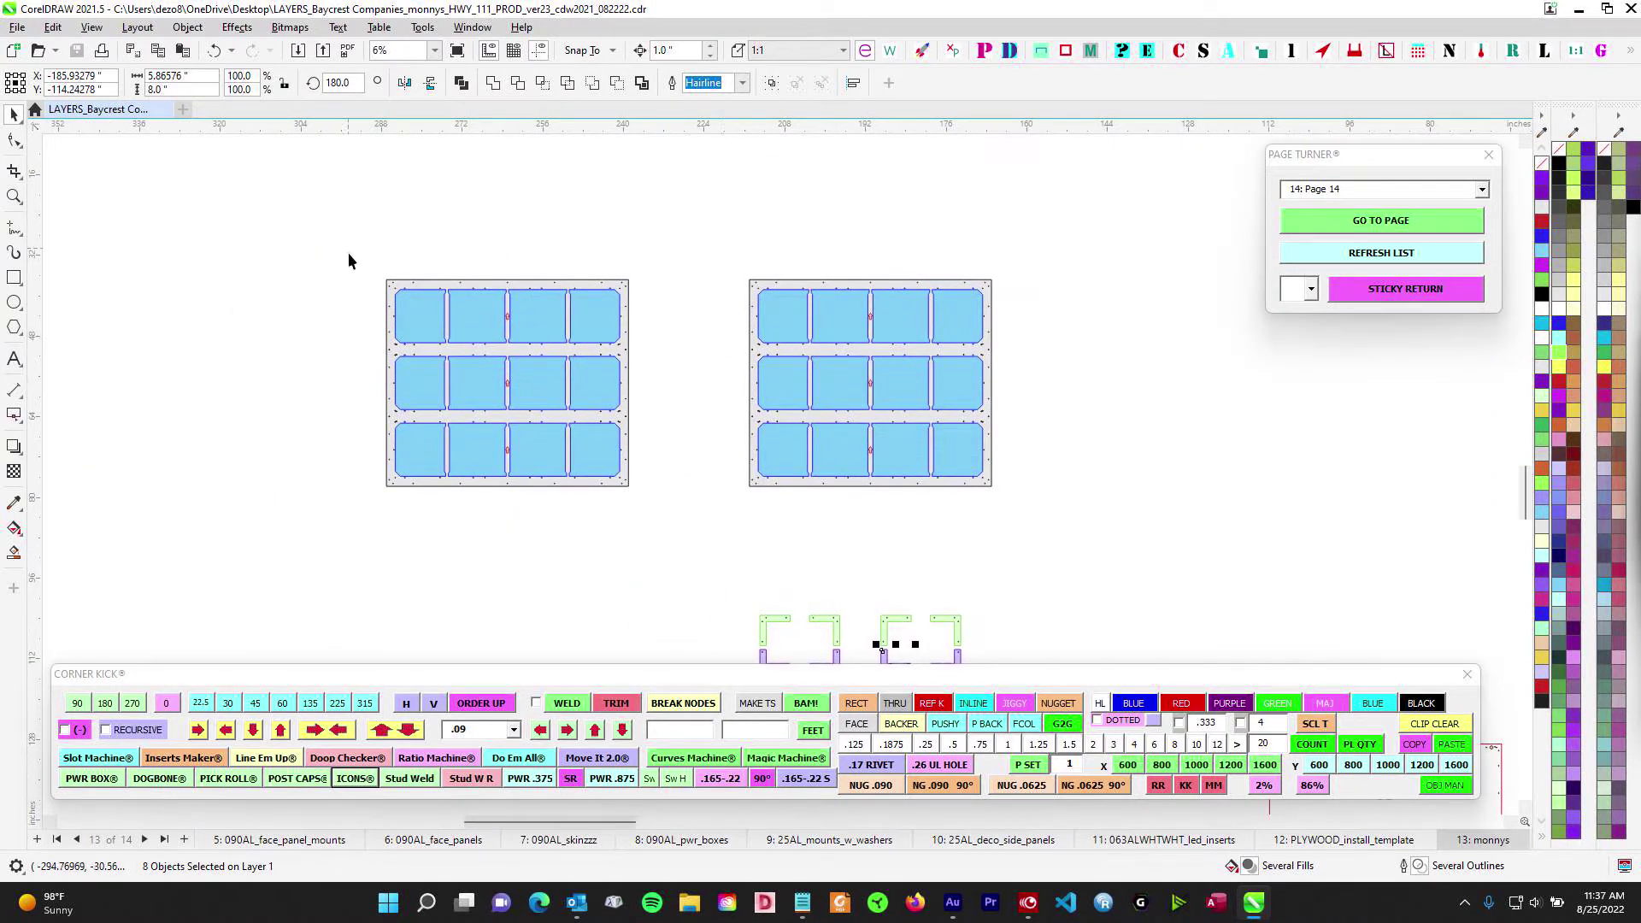
# Select one complete gray sheet with blue openings, select the whole front assembly, and compare the two
pyautogui.moveTo(306, 247); pyautogui.dragTo(671, 564)
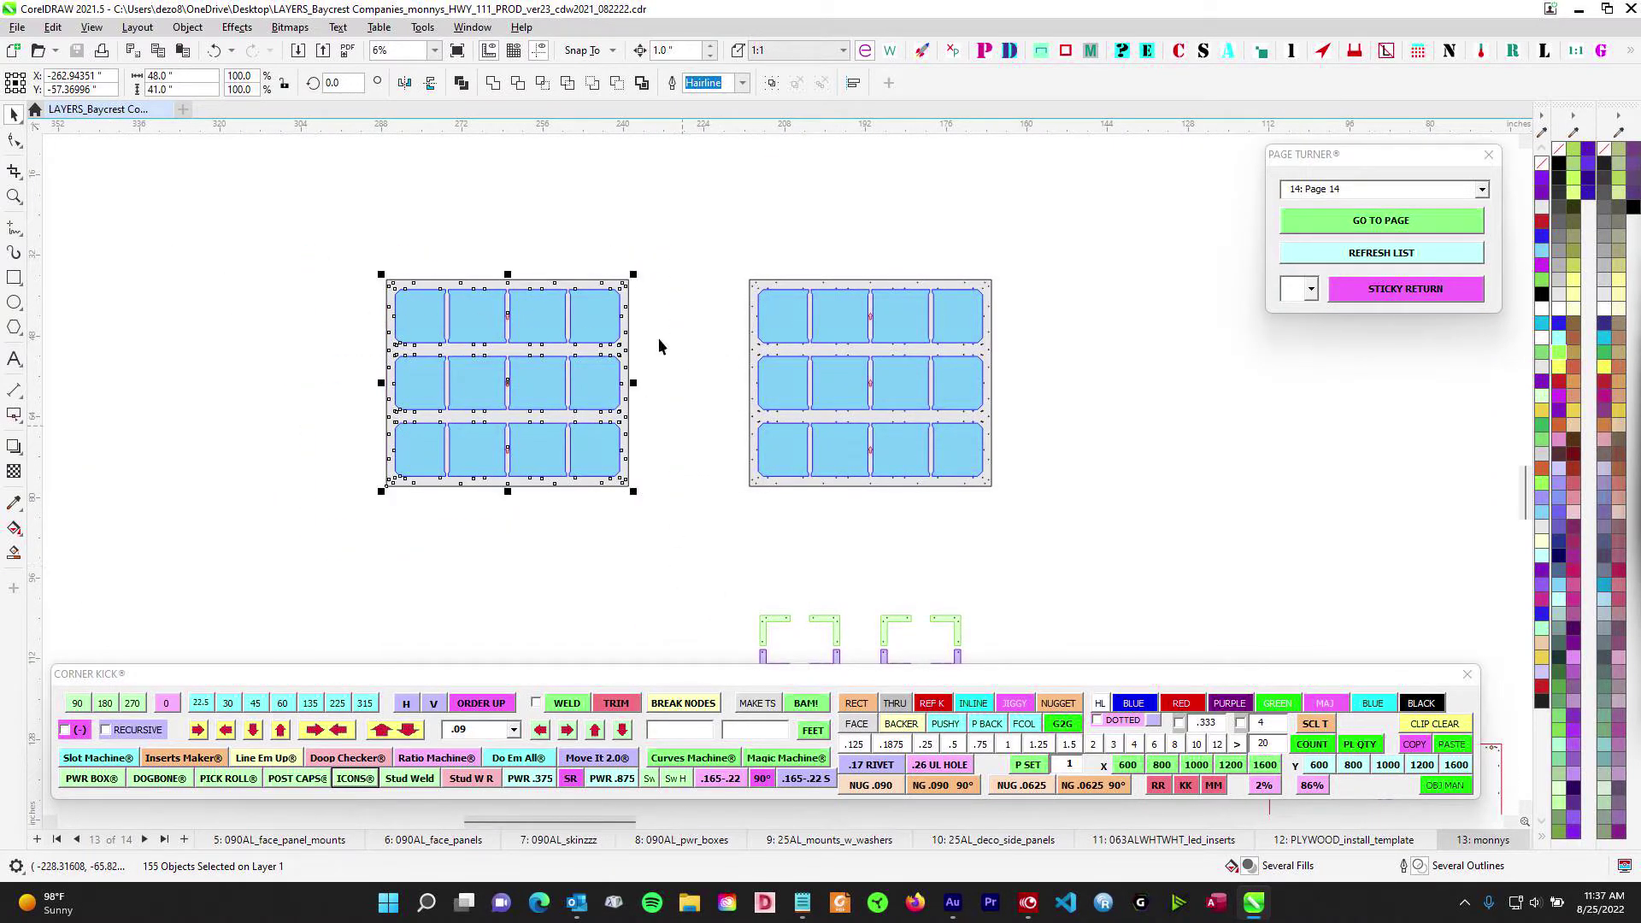
pyautogui.moveTo(698, 374); pyautogui.dragTo(528, 431)
pyautogui.scroll(-1, 572, 301)
pyautogui.moveTo(842, 393)
pyautogui.mouseDown()
pyautogui.moveTo(741, 513)
pyautogui.moveTo(659, 524)
pyautogui.mouseUp()
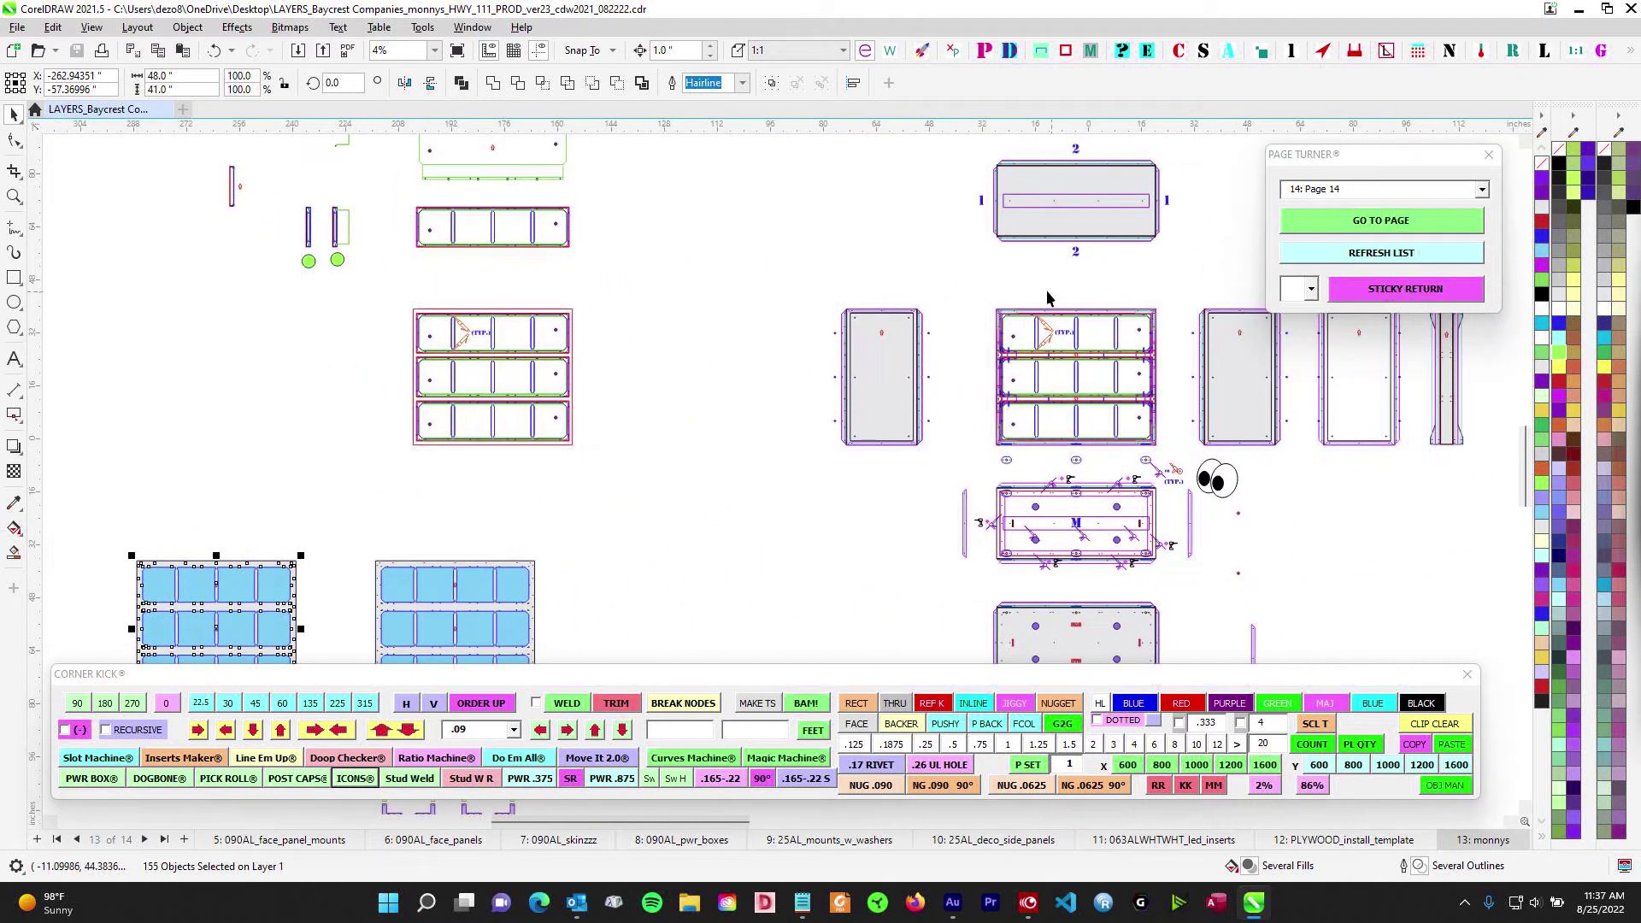
pyautogui.moveTo(1047, 297)
pyautogui.mouseDown()
pyautogui.moveTo(836, 281)
pyautogui.moveTo(983, 440)
pyautogui.mouseUp()
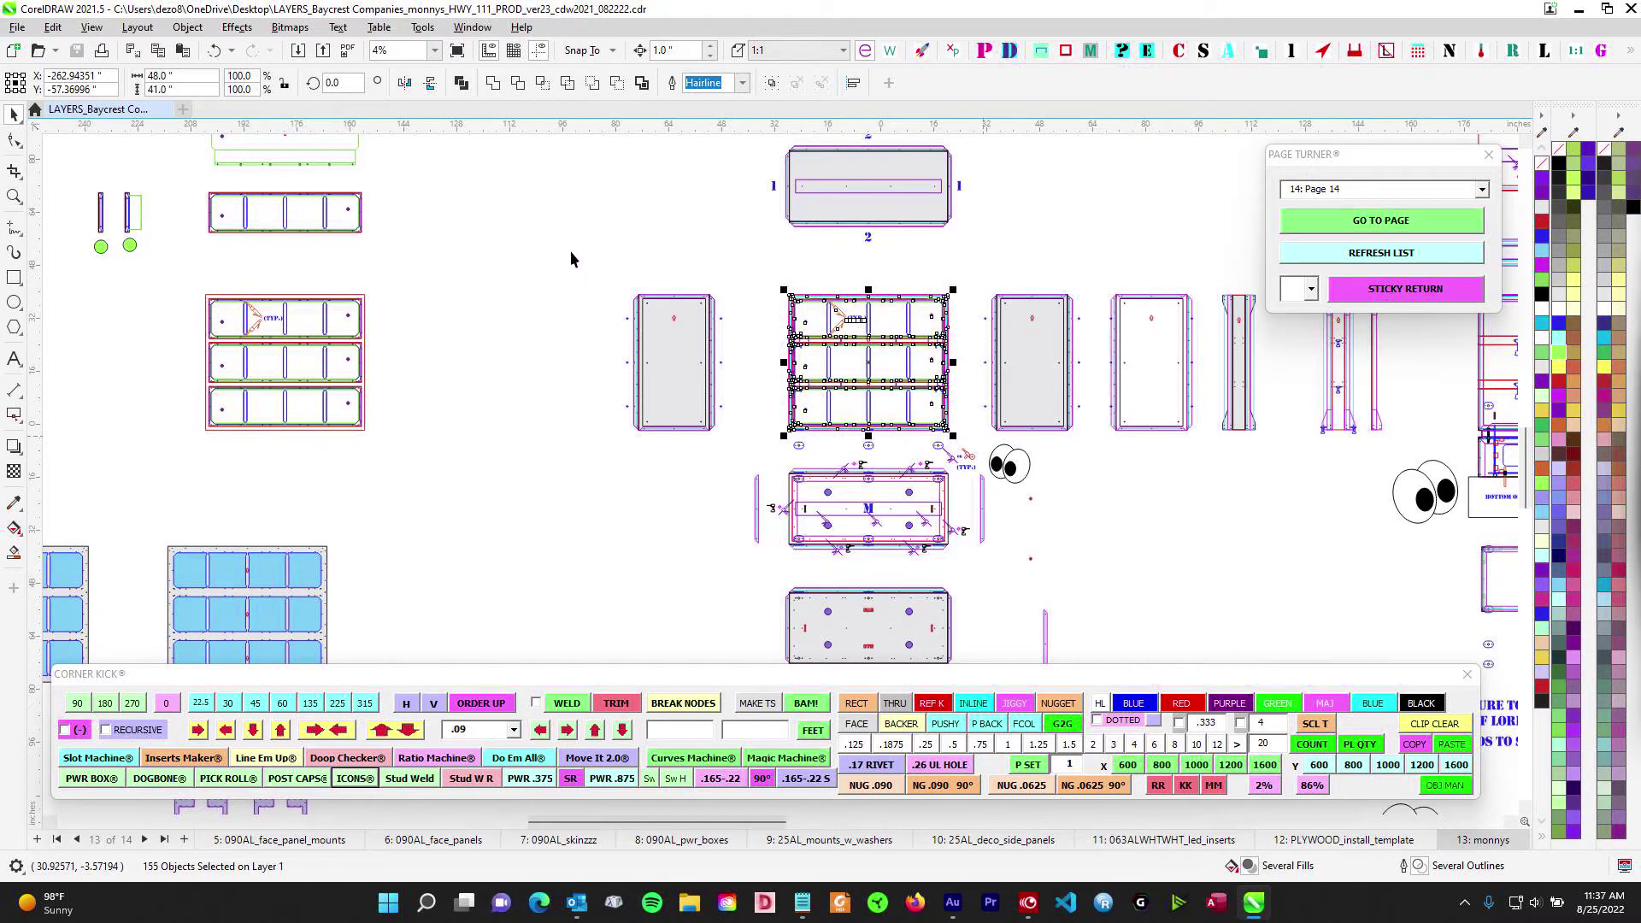
pyautogui.moveTo(671, 361)
pyautogui.mouseDown()
pyautogui.moveTo(974, 344)
pyautogui.moveTo(842, 345)
pyautogui.moveTo(1099, 205)
pyautogui.mouseUp()
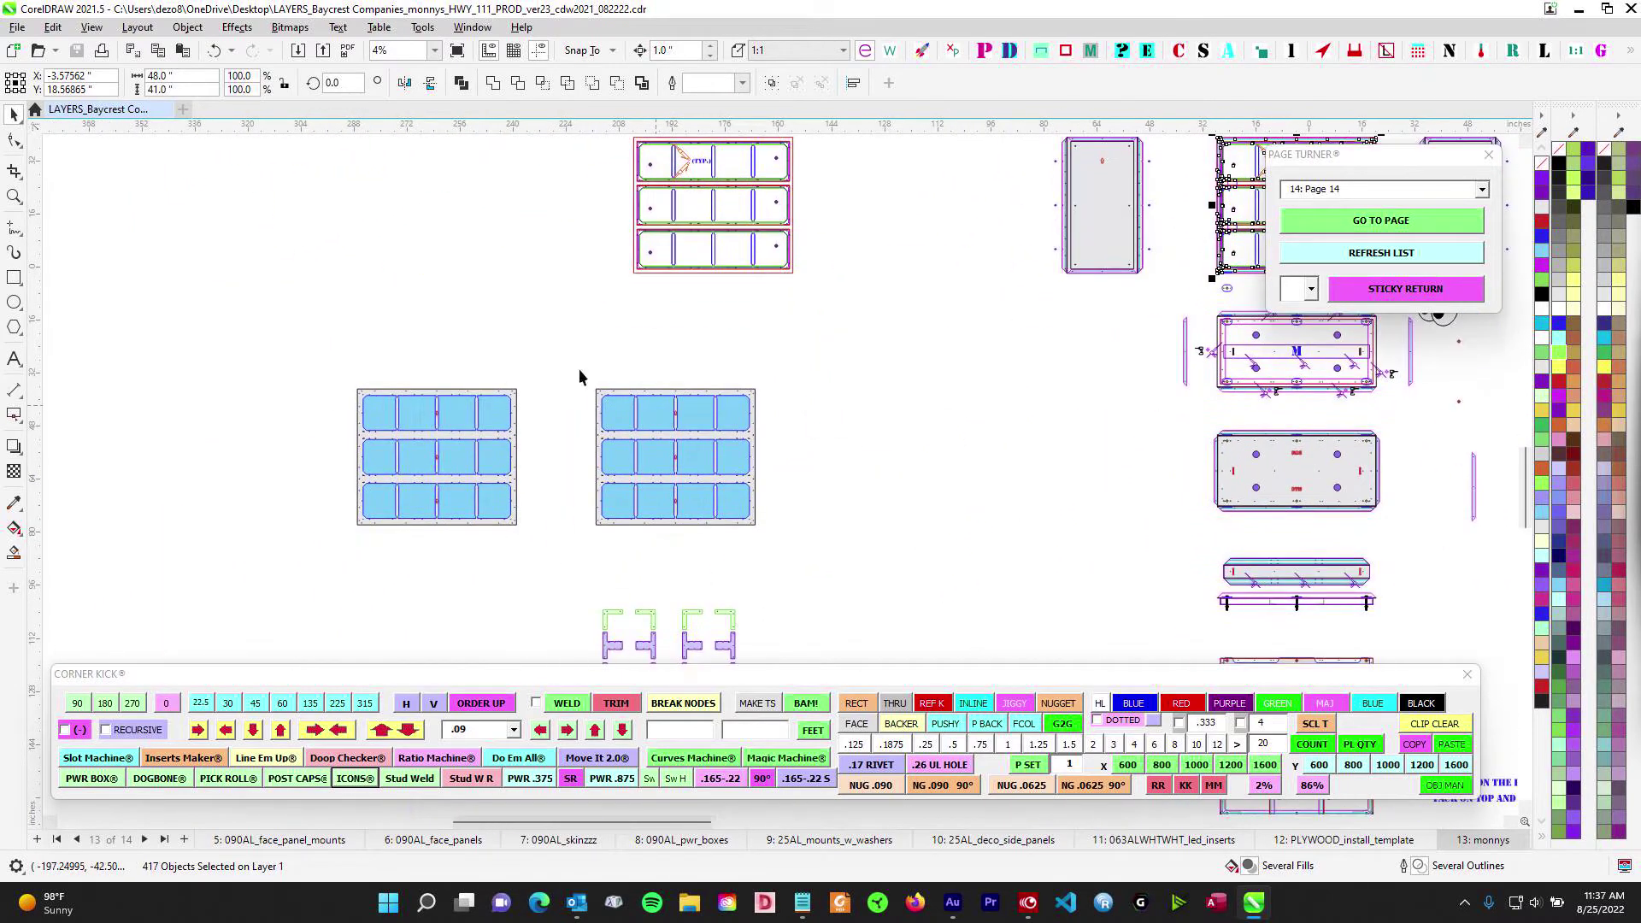
pyautogui.moveTo(784, 429); pyautogui.dragTo(403, 467)
pyautogui.moveTo(619, 430); pyautogui.dragTo(508, 536)
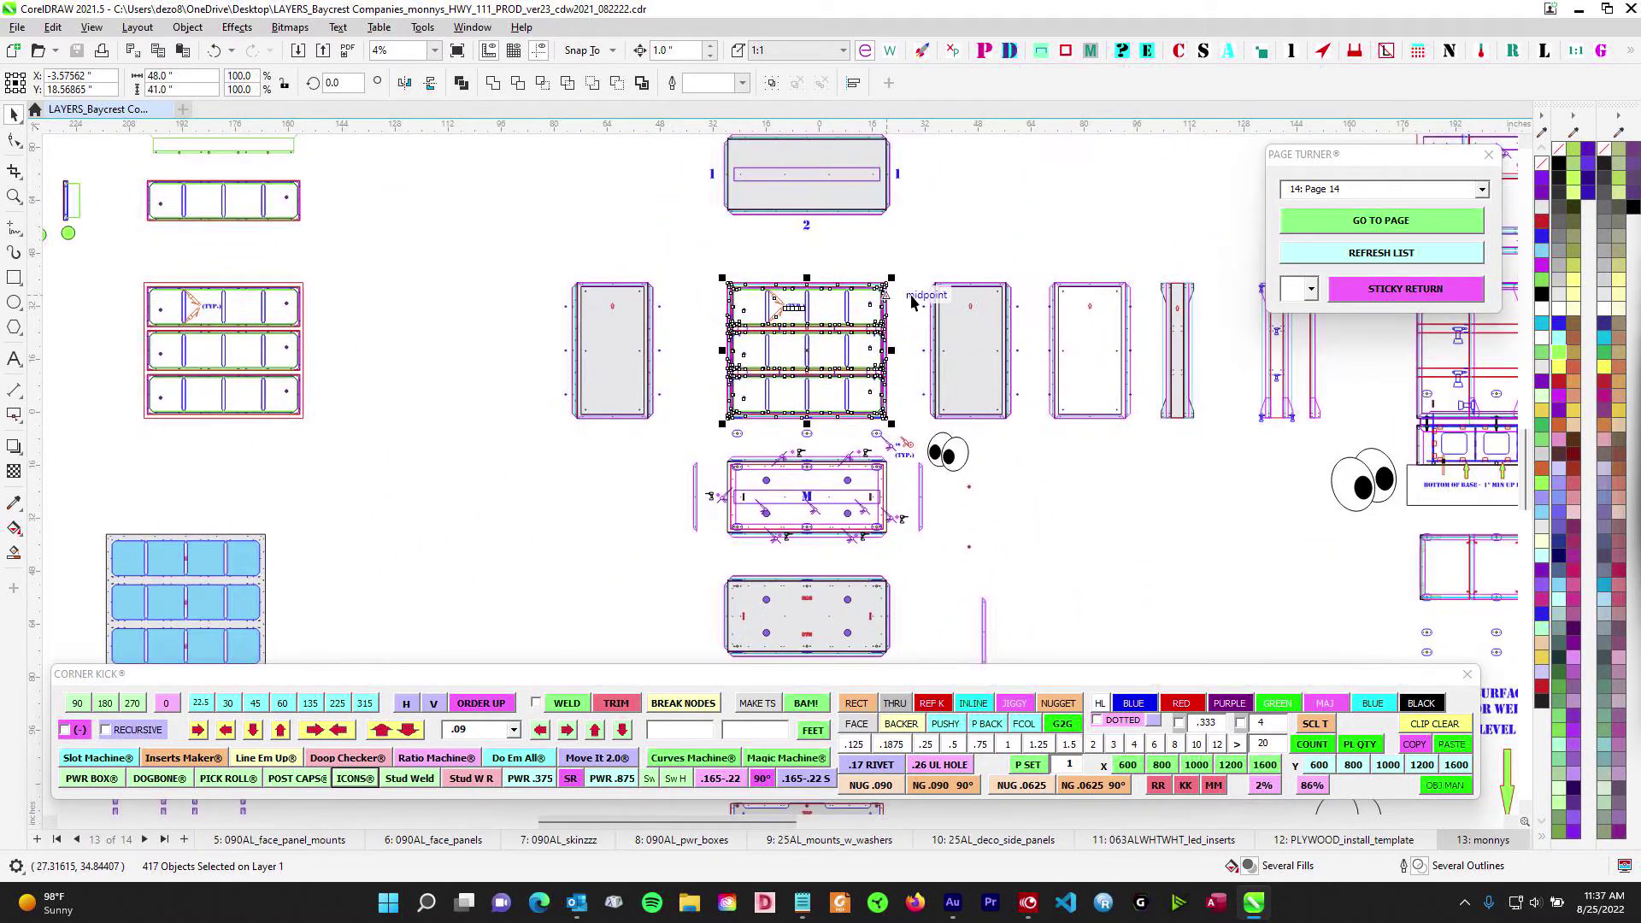
# Look over the views below the front assembly, down to the M-marked frame surrounded by its separate channels
pyautogui.moveTo(1057, 575); pyautogui.dragTo(1012, 376)
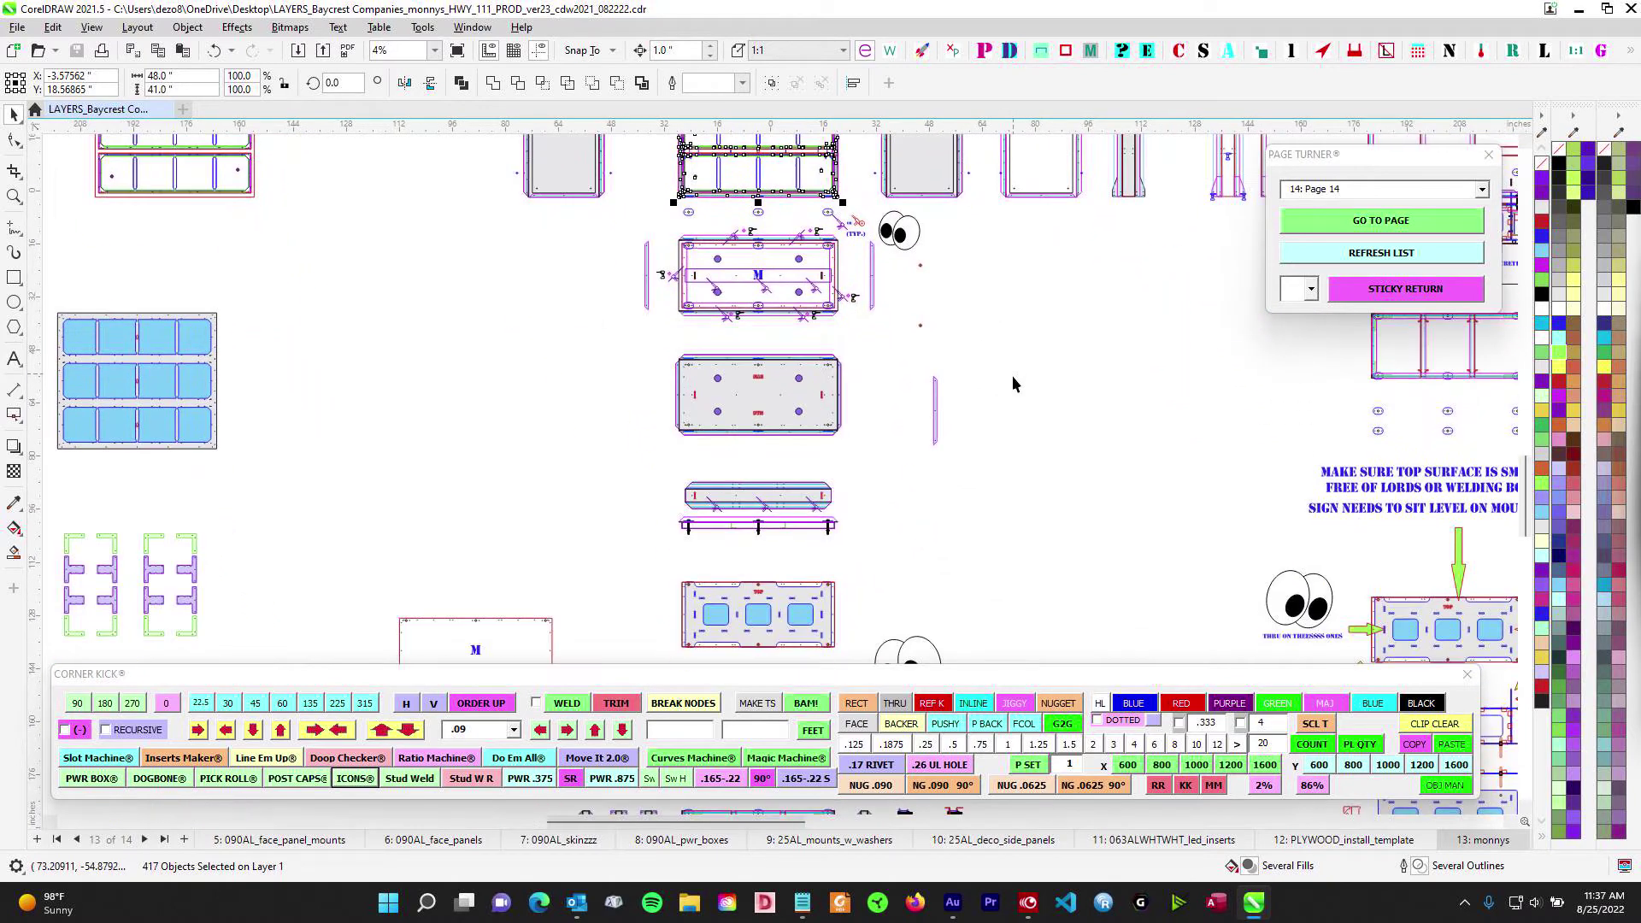
pyautogui.moveTo(964, 491); pyautogui.dragTo(990, 359)
pyautogui.scroll(4, 829, 481)
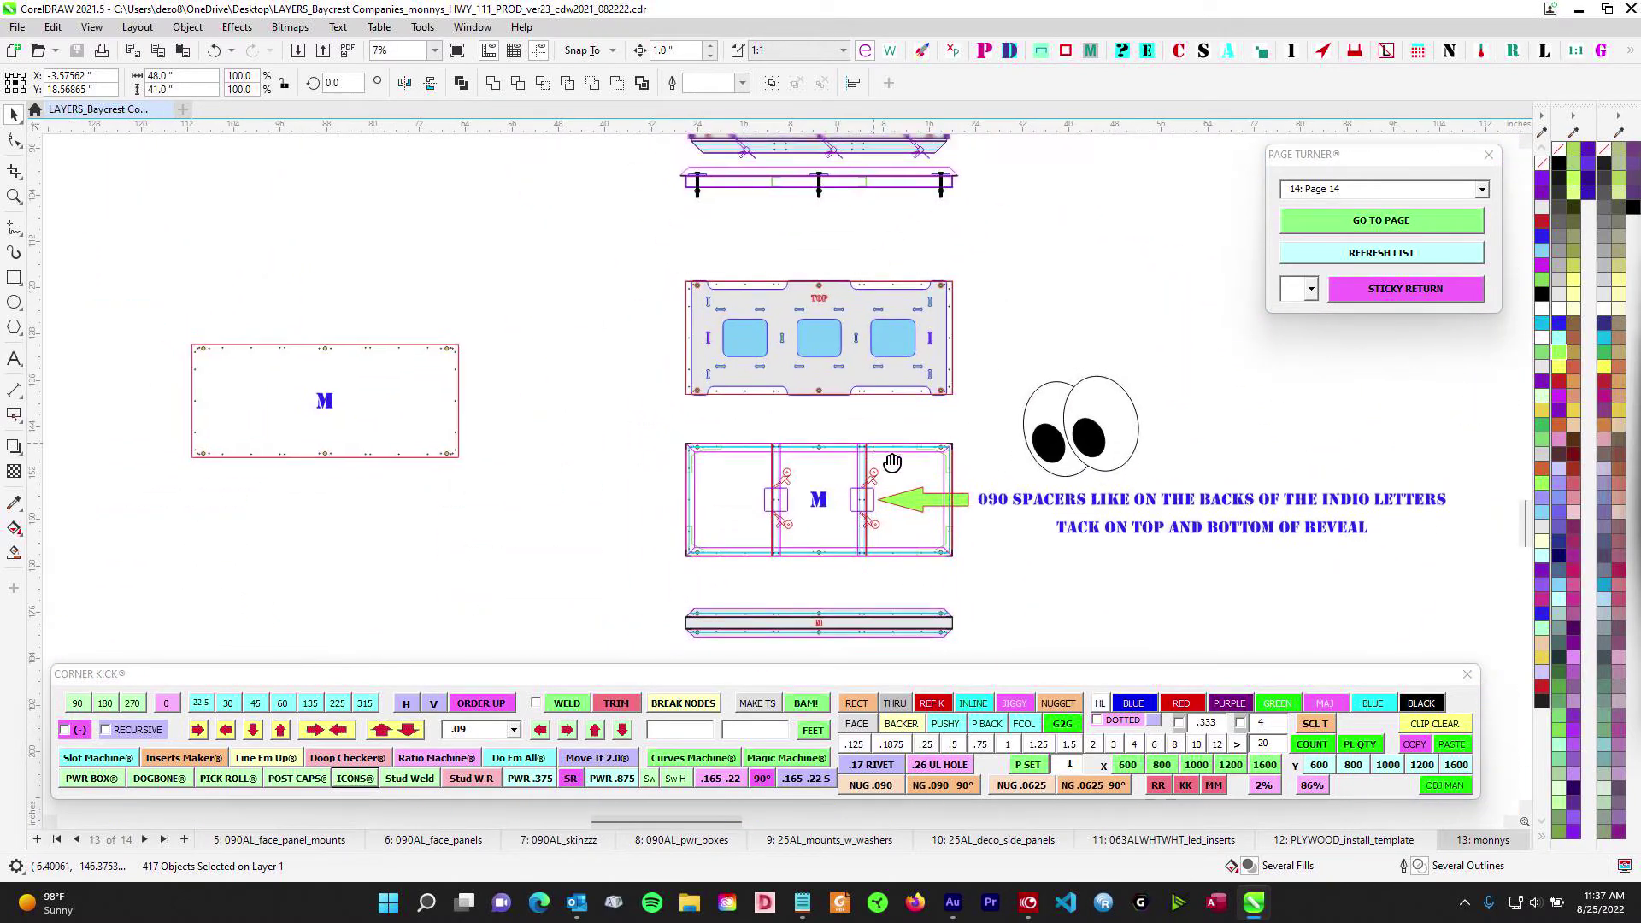
pyautogui.scroll(-3, 669, 463)
pyautogui.moveTo(710, 314); pyautogui.dragTo(440, 618)
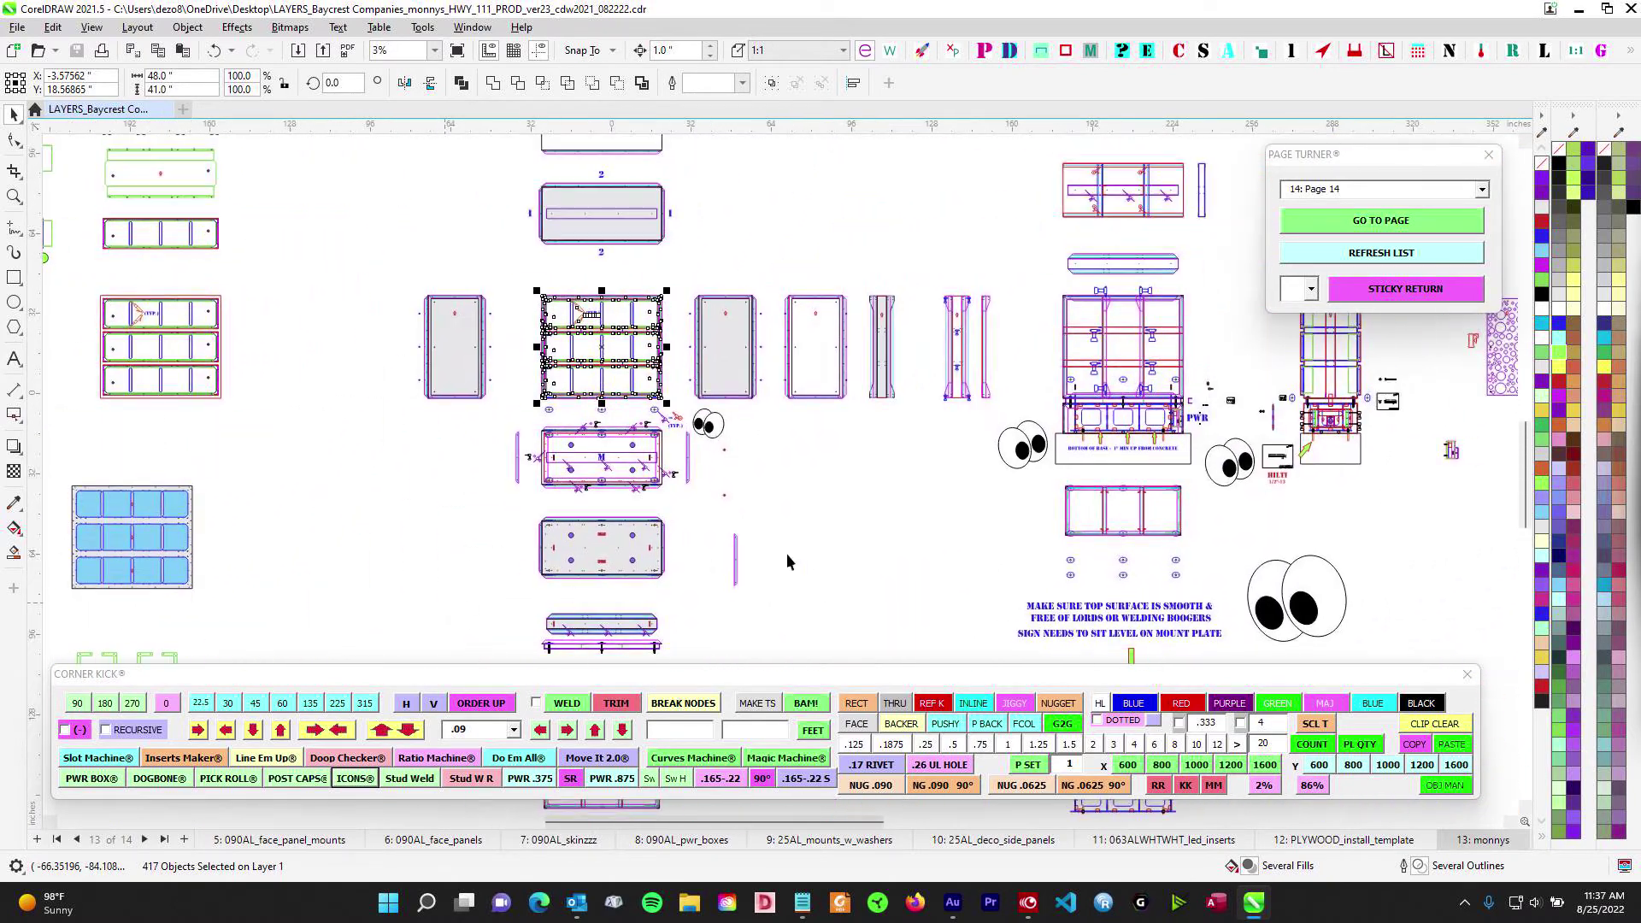
pyautogui.moveTo(867, 505); pyautogui.dragTo(1048, 269)
pyautogui.moveTo(959, 569); pyautogui.dragTo(928, 387)
pyautogui.scroll(3, 803, 425)
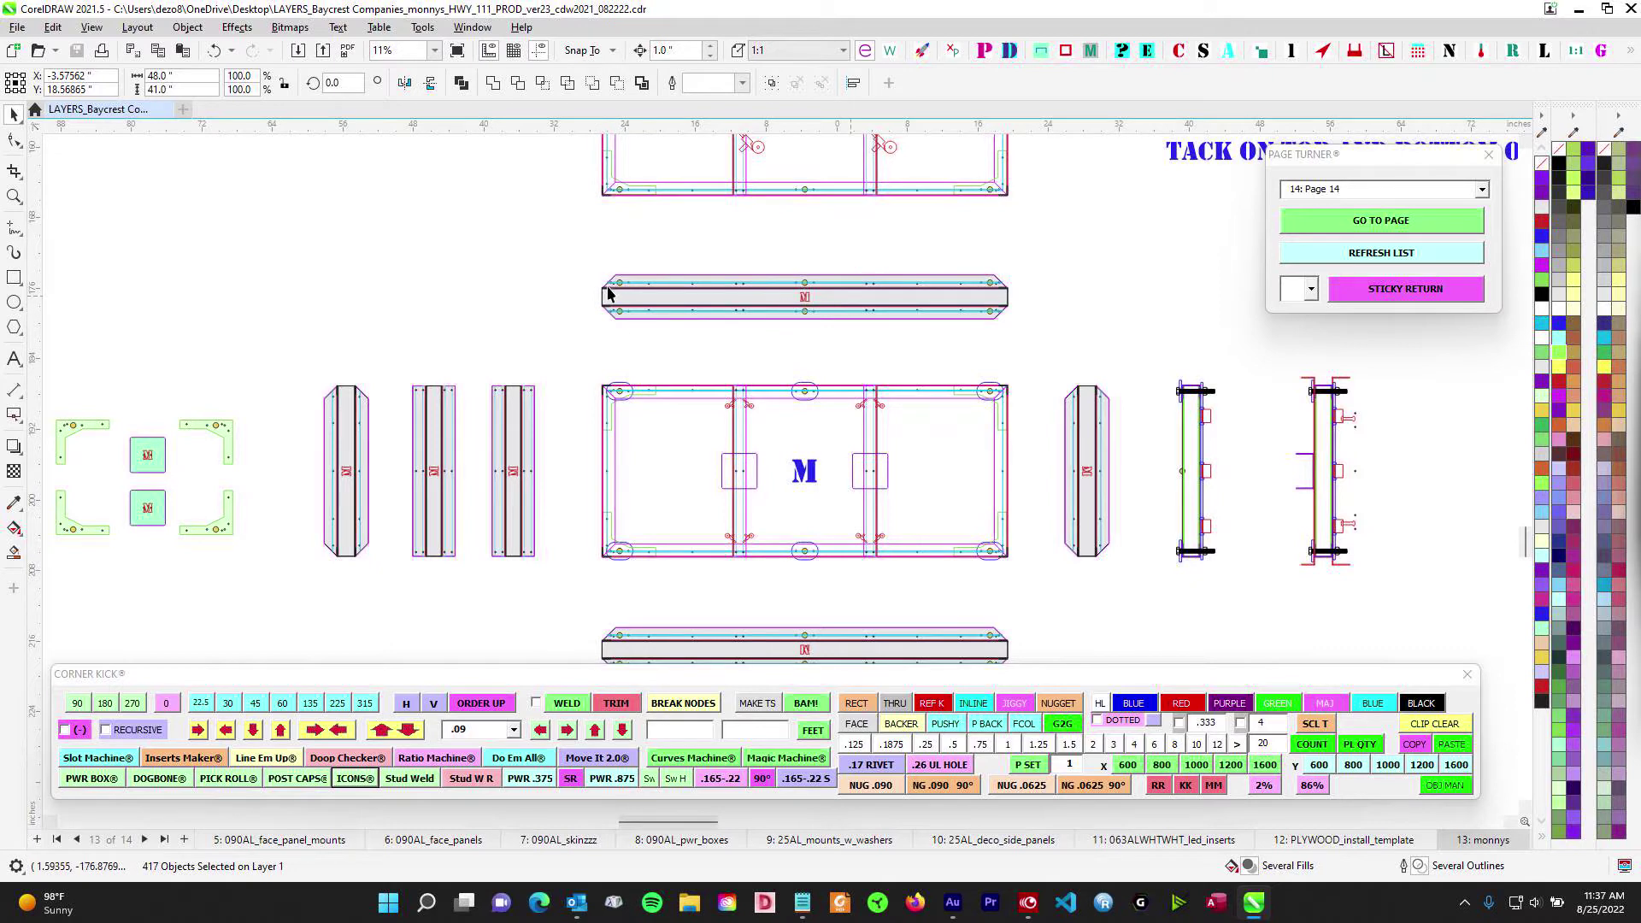
# Examine the M-marked frame's corners, oval mounting points, vertical channels and square plates between the flanking channel parts
pyautogui.scroll(2, 653, 299)
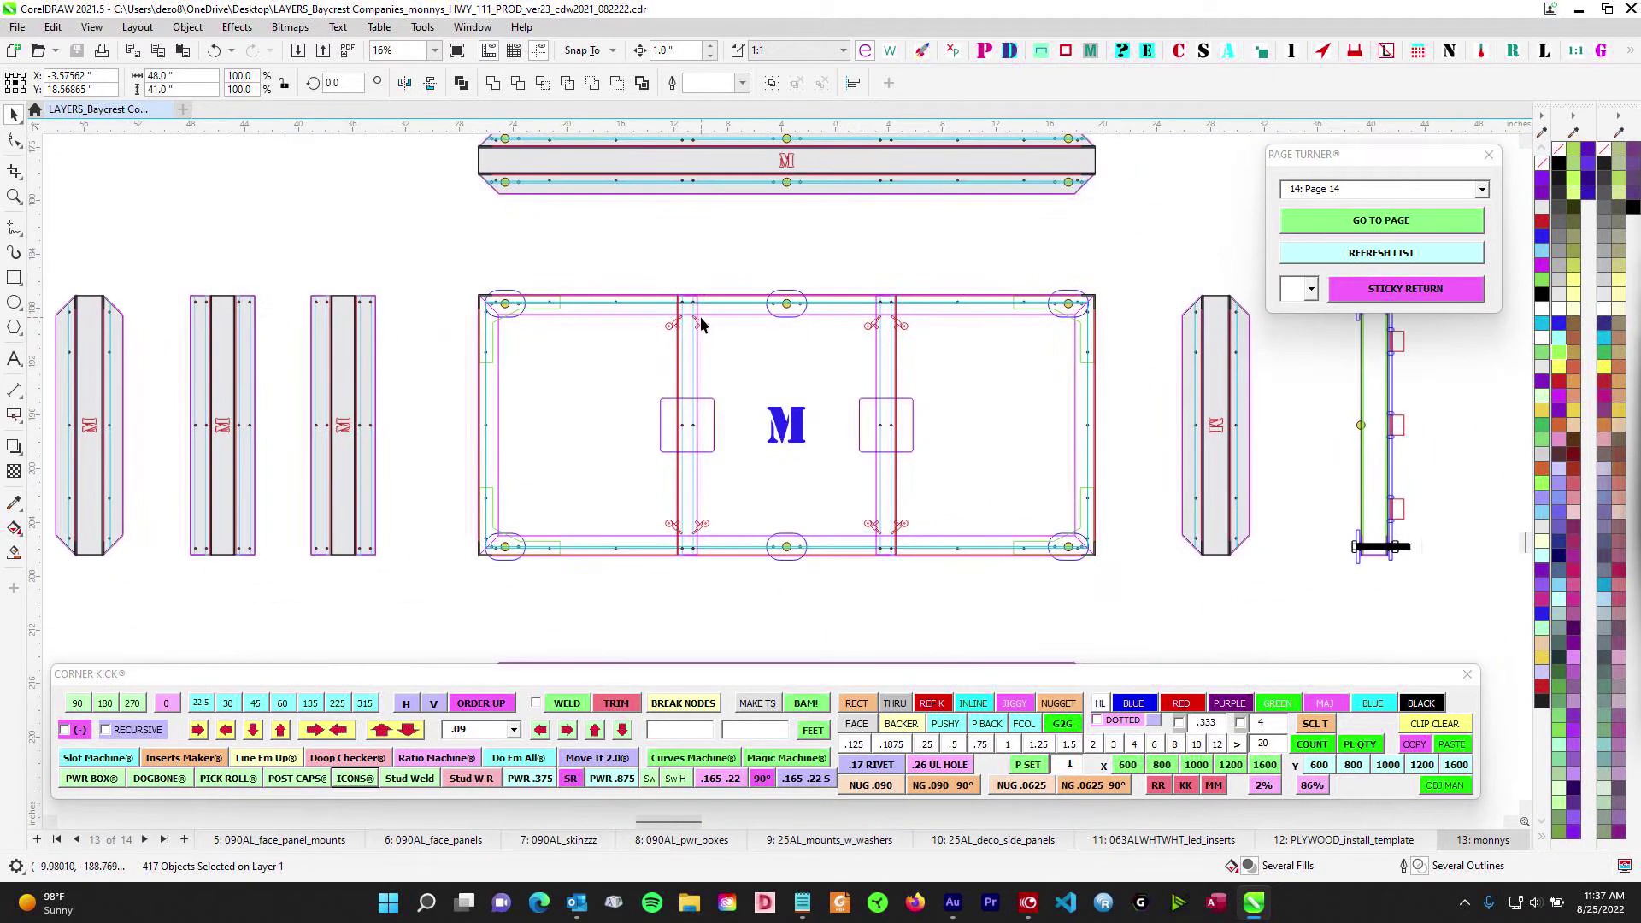
pyautogui.scroll(2, 701, 323)
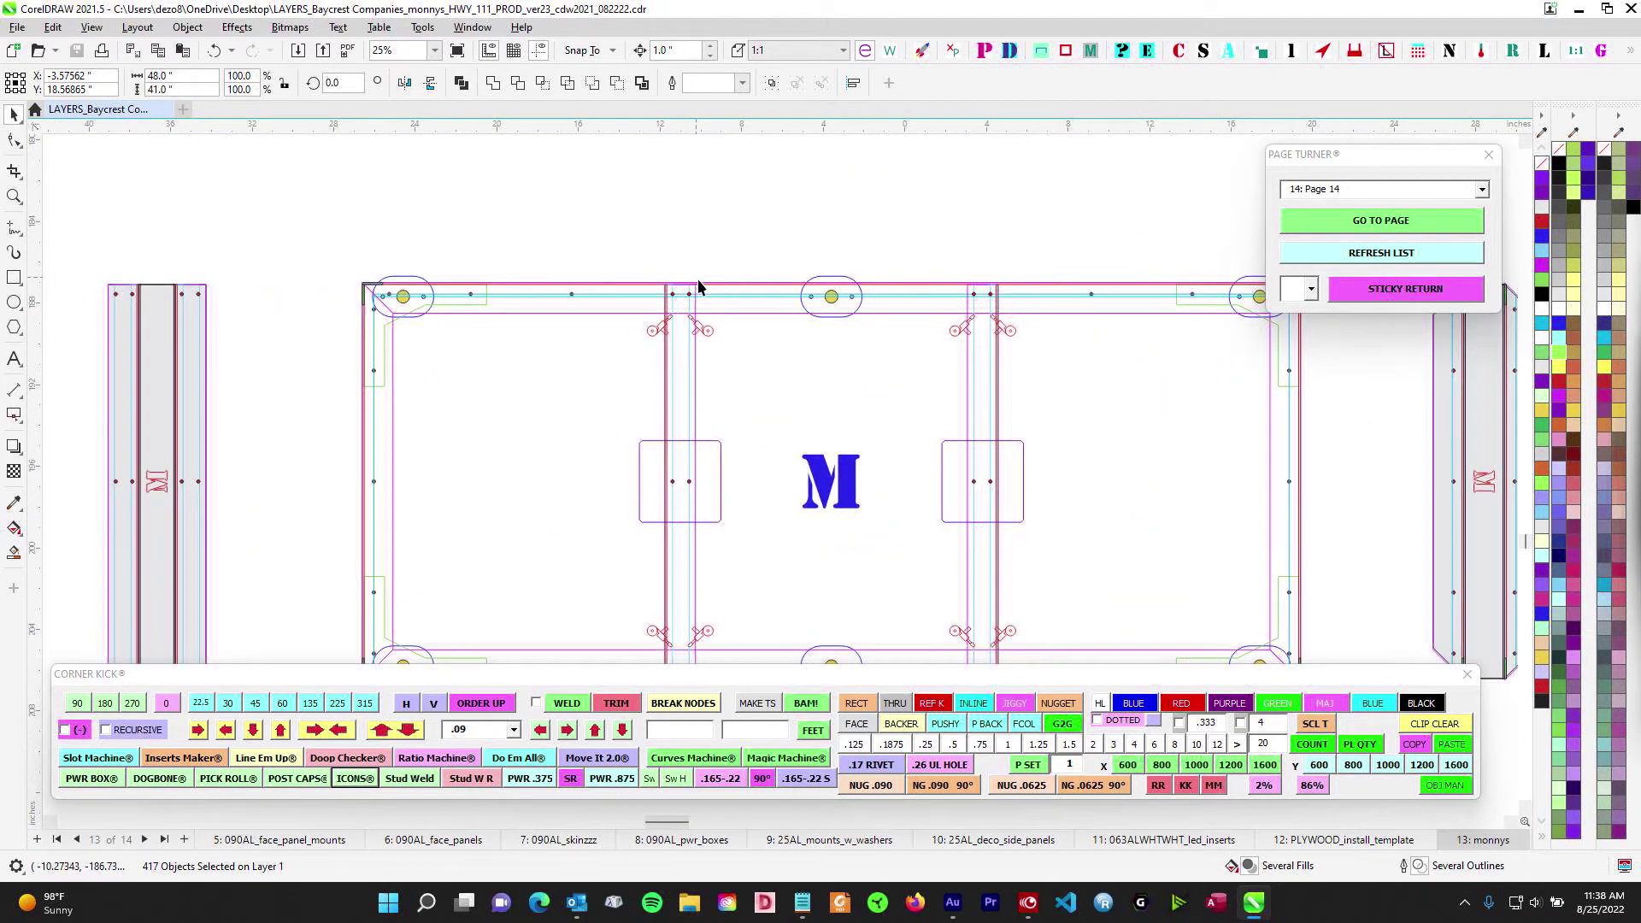
pyautogui.scroll(-2, 699, 286)
pyautogui.scroll(2, 704, 327)
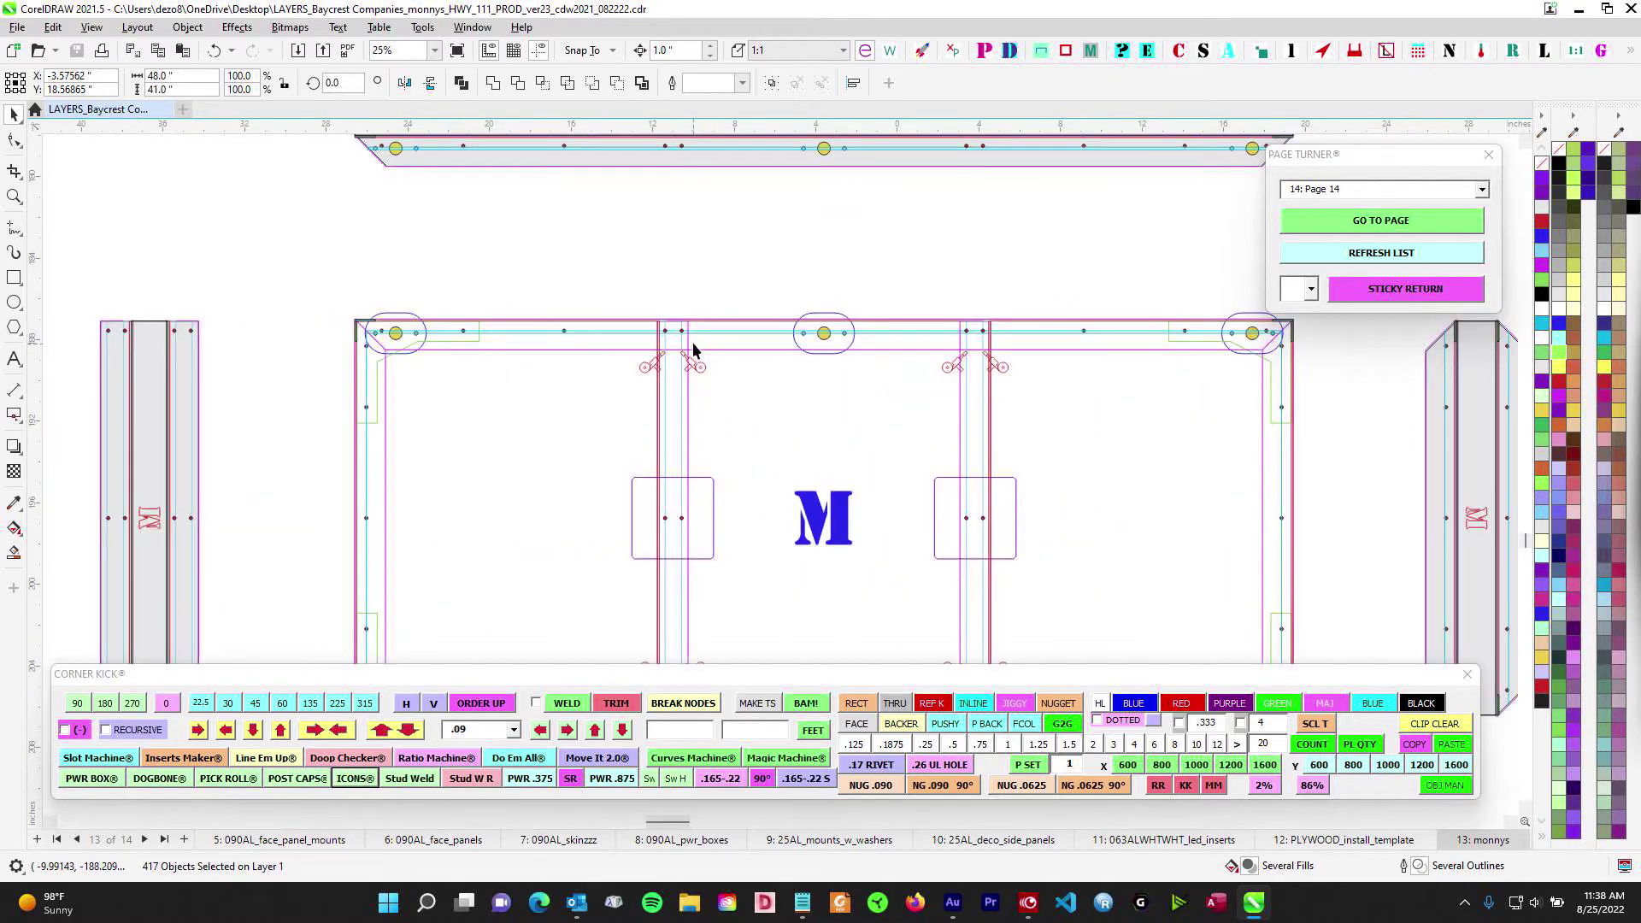
pyautogui.scroll(-1, 678, 357)
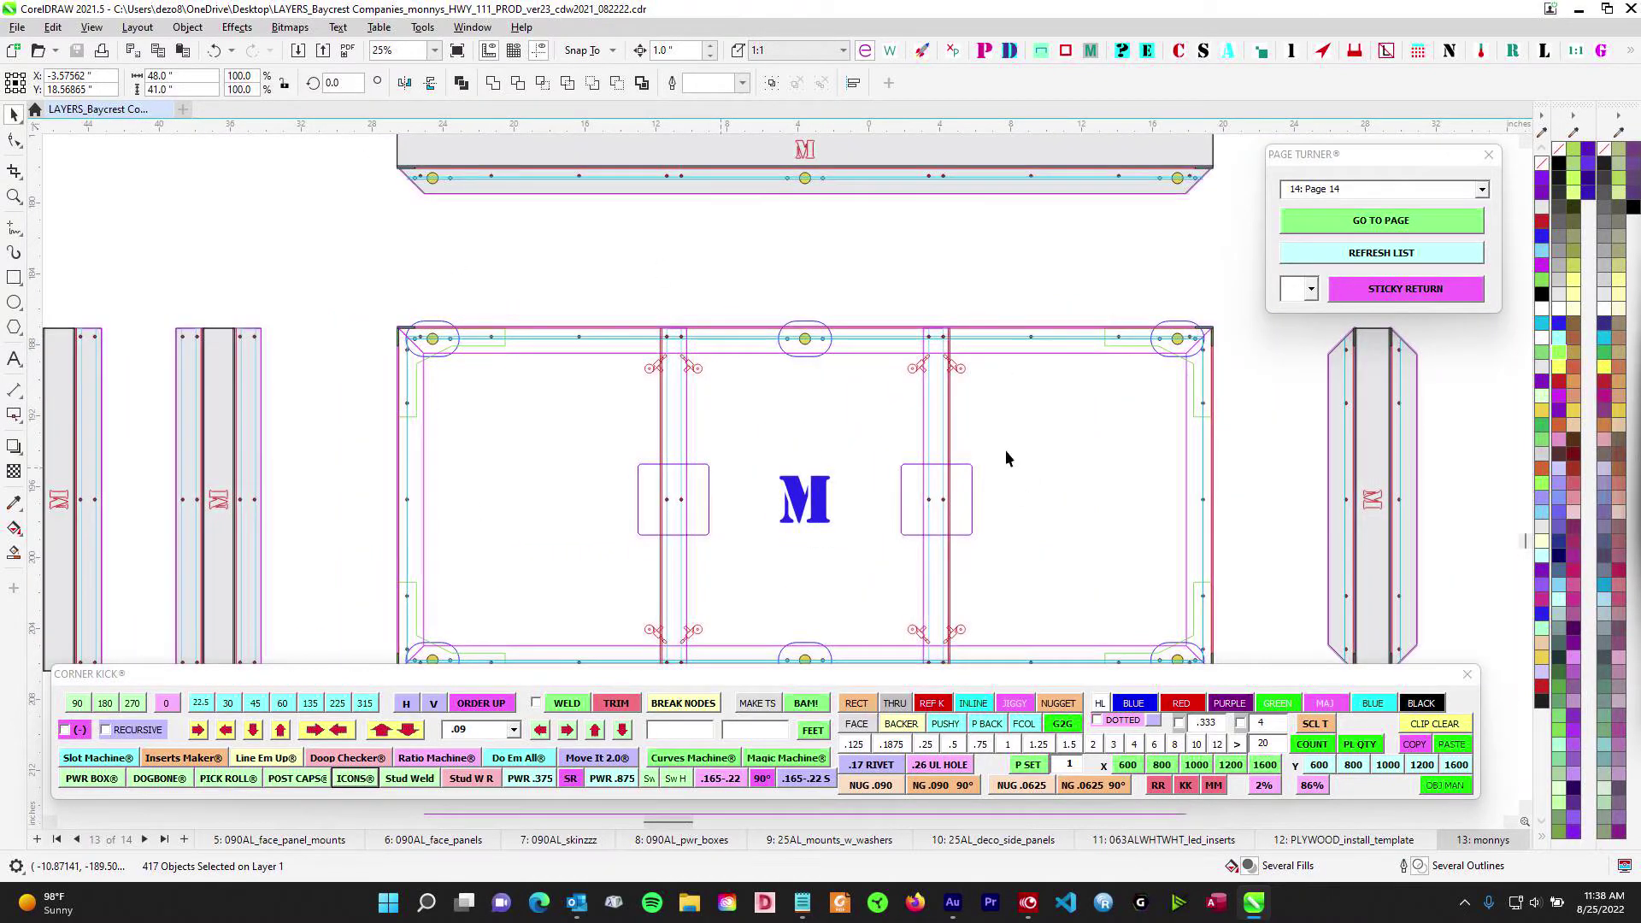
pyautogui.moveTo(1019, 453); pyautogui.dragTo(1013, 379)
pyautogui.scroll(-3, 1022, 385)
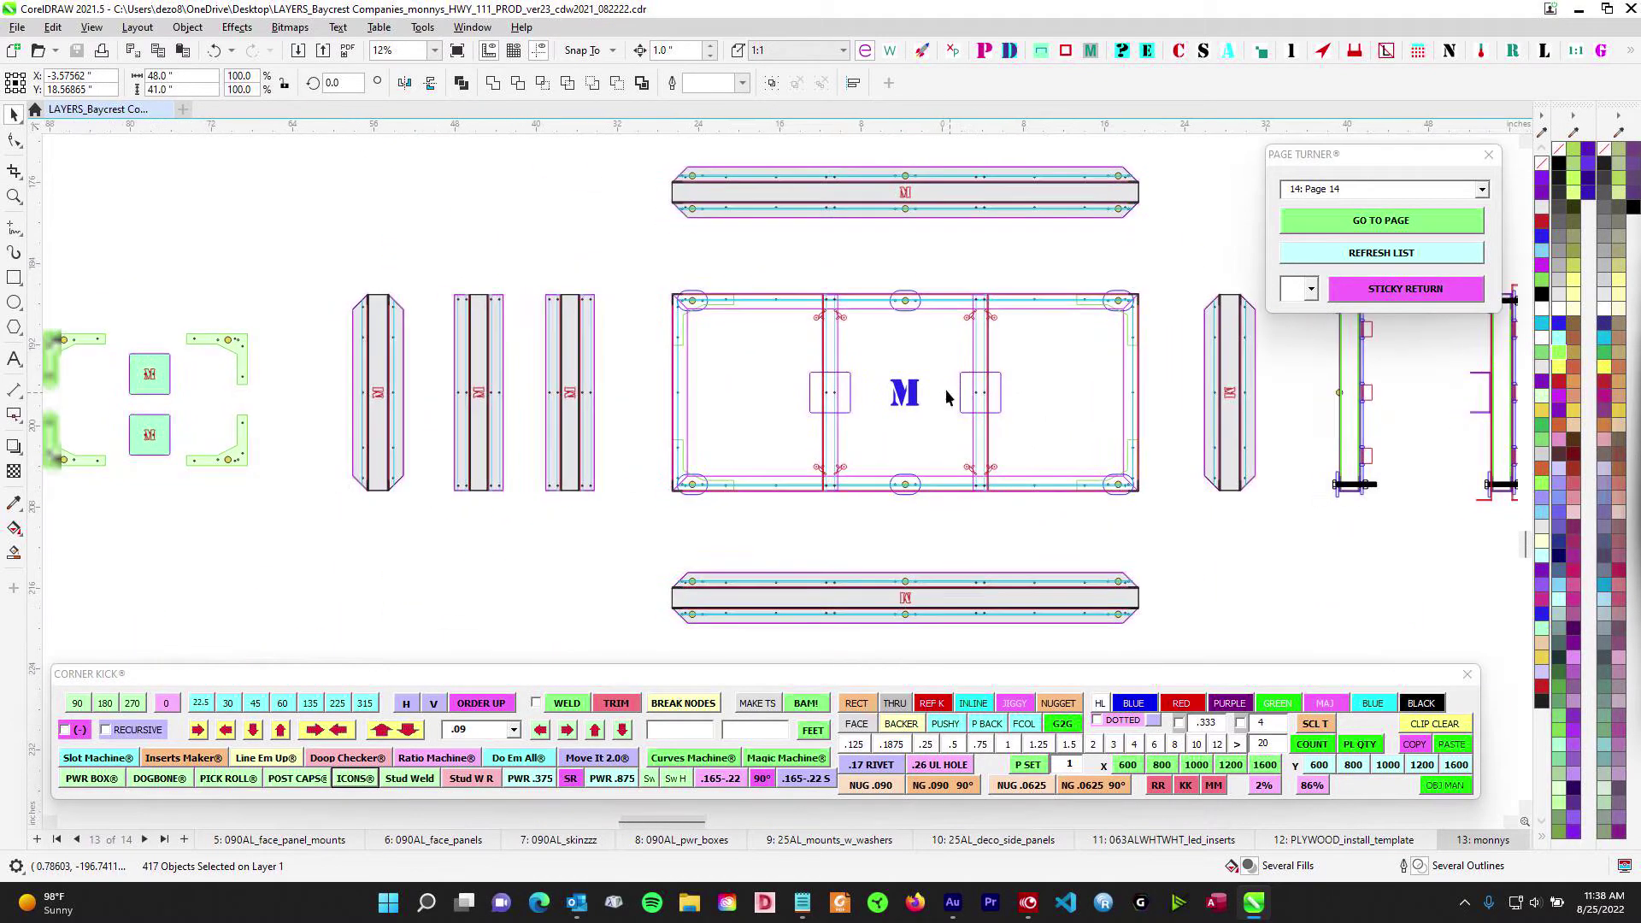
pyautogui.scroll(3, 840, 324)
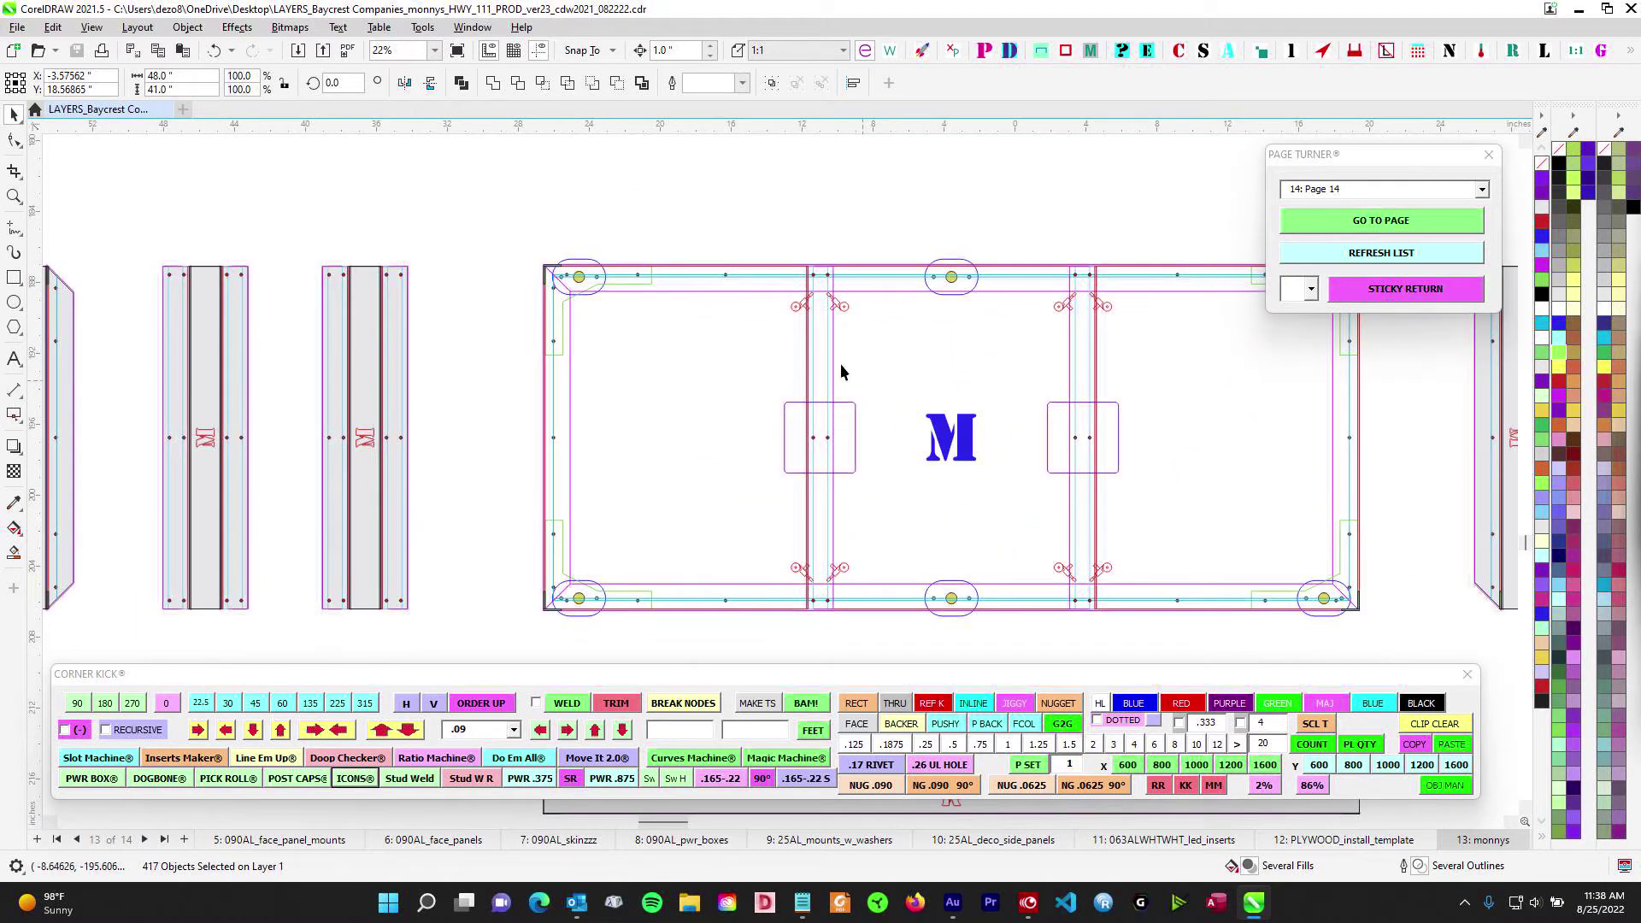
# Review the views stacked above the M-marked frame and select the square plates on its two vertical channels
pyautogui.scroll(-8, 840, 373)
pyautogui.moveTo(878, 167); pyautogui.dragTo(846, 383)
pyautogui.scroll(1, 784, 235)
pyautogui.moveTo(786, 279)
pyautogui.mouseDown()
pyautogui.moveTo(793, 427)
pyautogui.moveTo(766, 612)
pyautogui.mouseUp()
pyautogui.scroll(4, 812, 465)
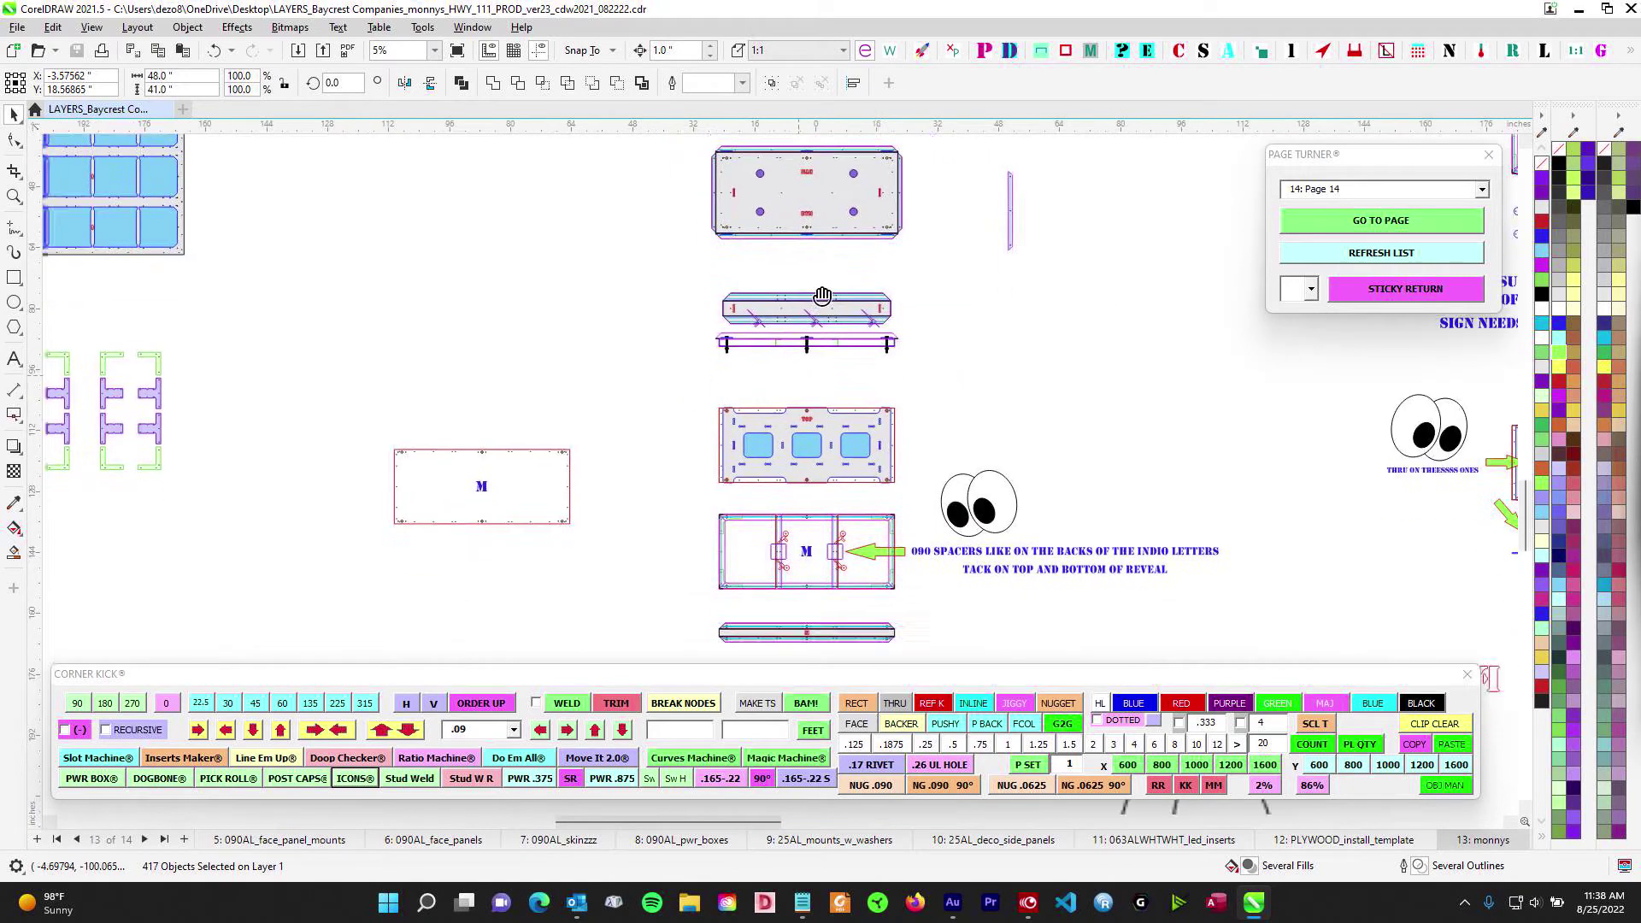
pyautogui.moveTo(828, 347); pyautogui.dragTo(919, 438)
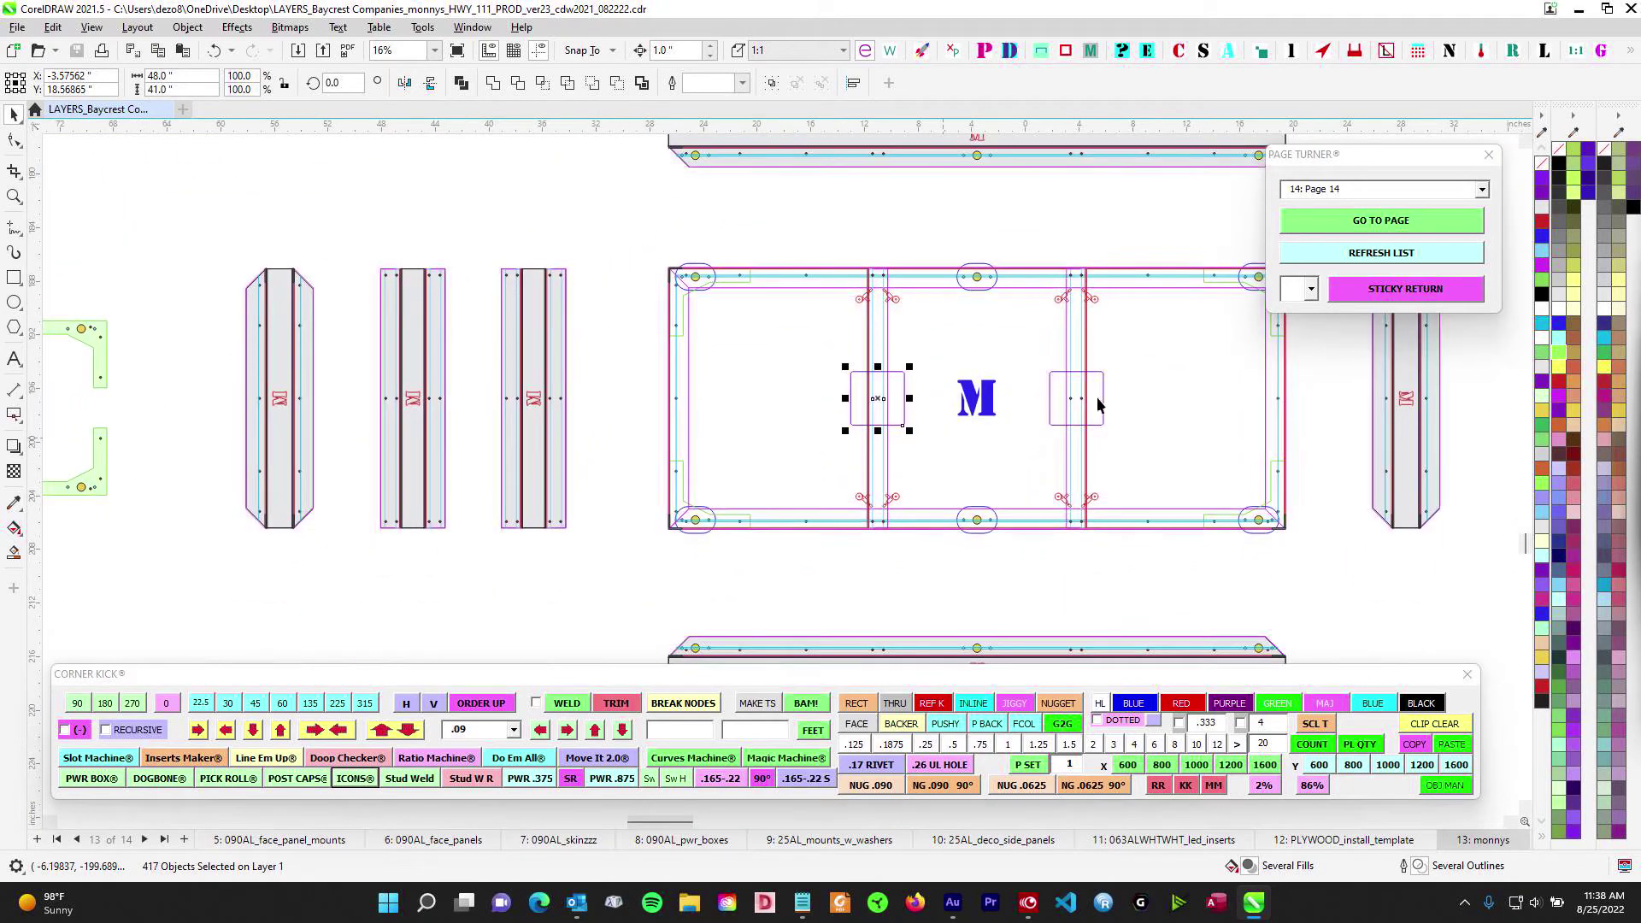
pyautogui.moveTo(1021, 349); pyautogui.dragTo(674, 455)
# Check the 090 spacers note and select one loose green square plate among the corner brackets
pyautogui.scroll(-3, 1142, 443)
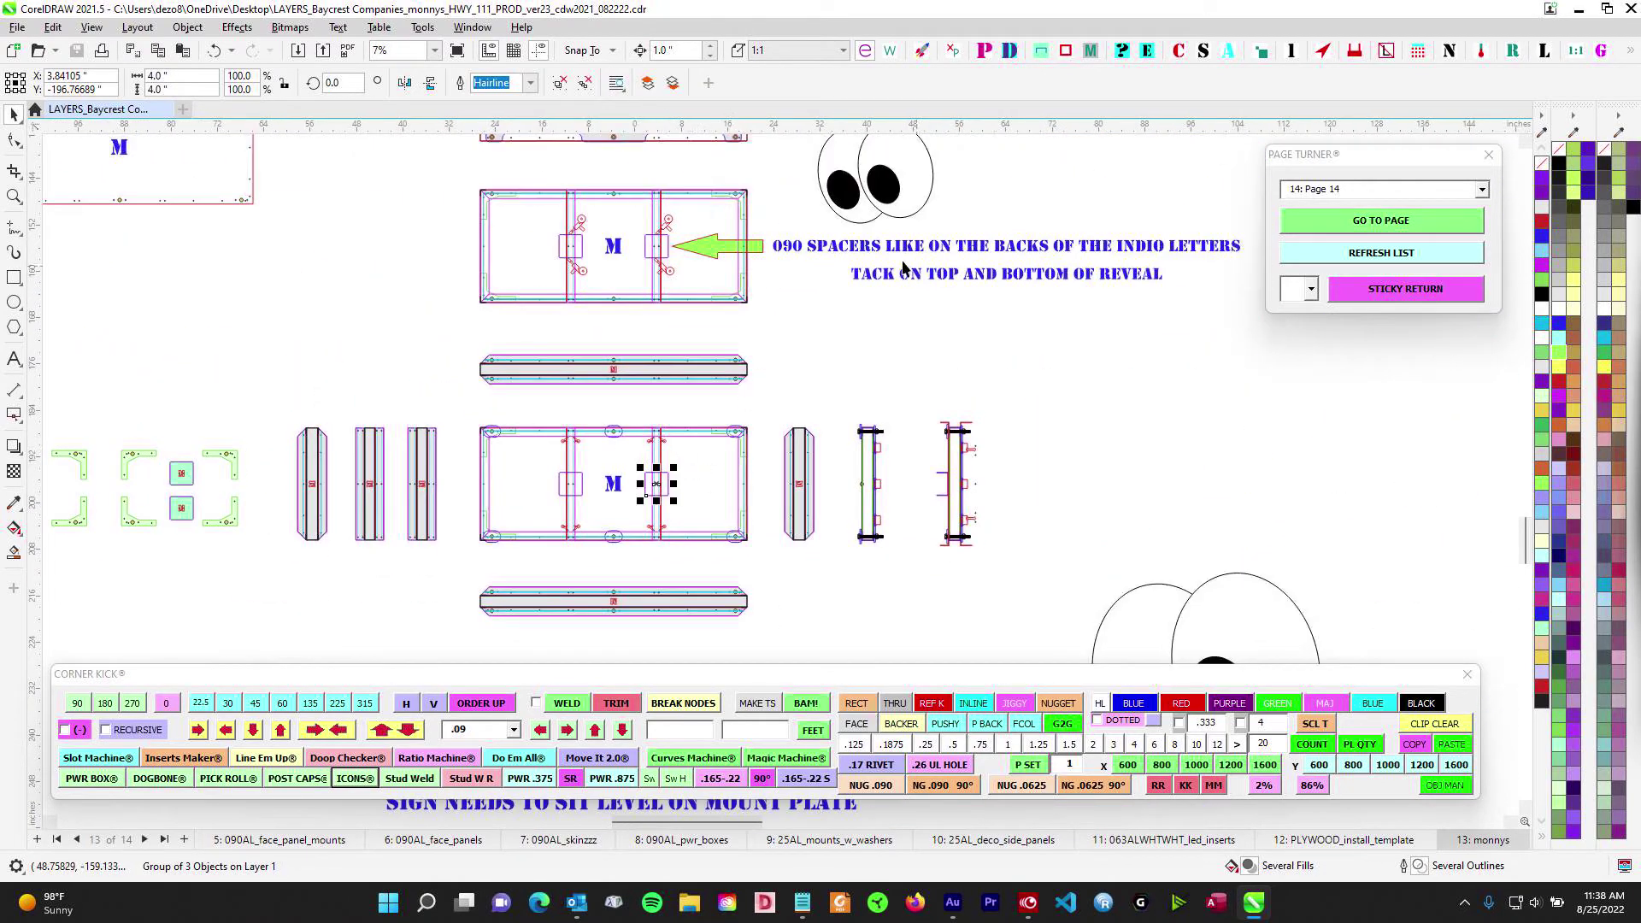
pyautogui.moveTo(882, 427); pyautogui.dragTo(1085, 273)
pyautogui.moveTo(865, 478); pyautogui.dragTo(1008, 495)
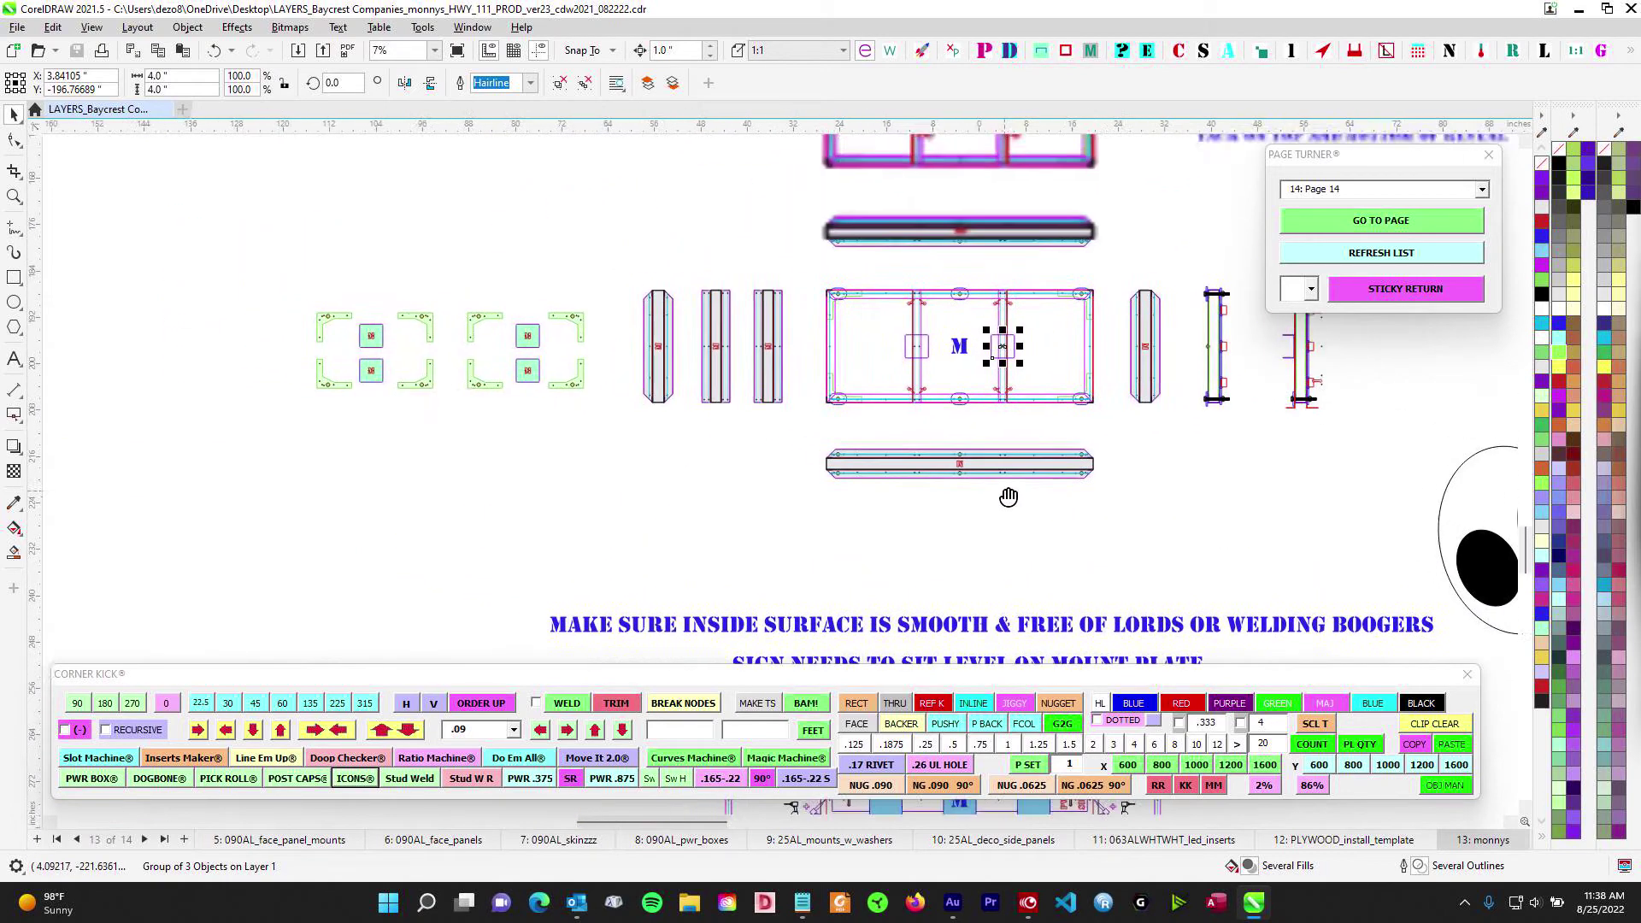
pyautogui.scroll(5, 530, 338)
pyautogui.moveTo(484, 296); pyautogui.dragTo(549, 359)
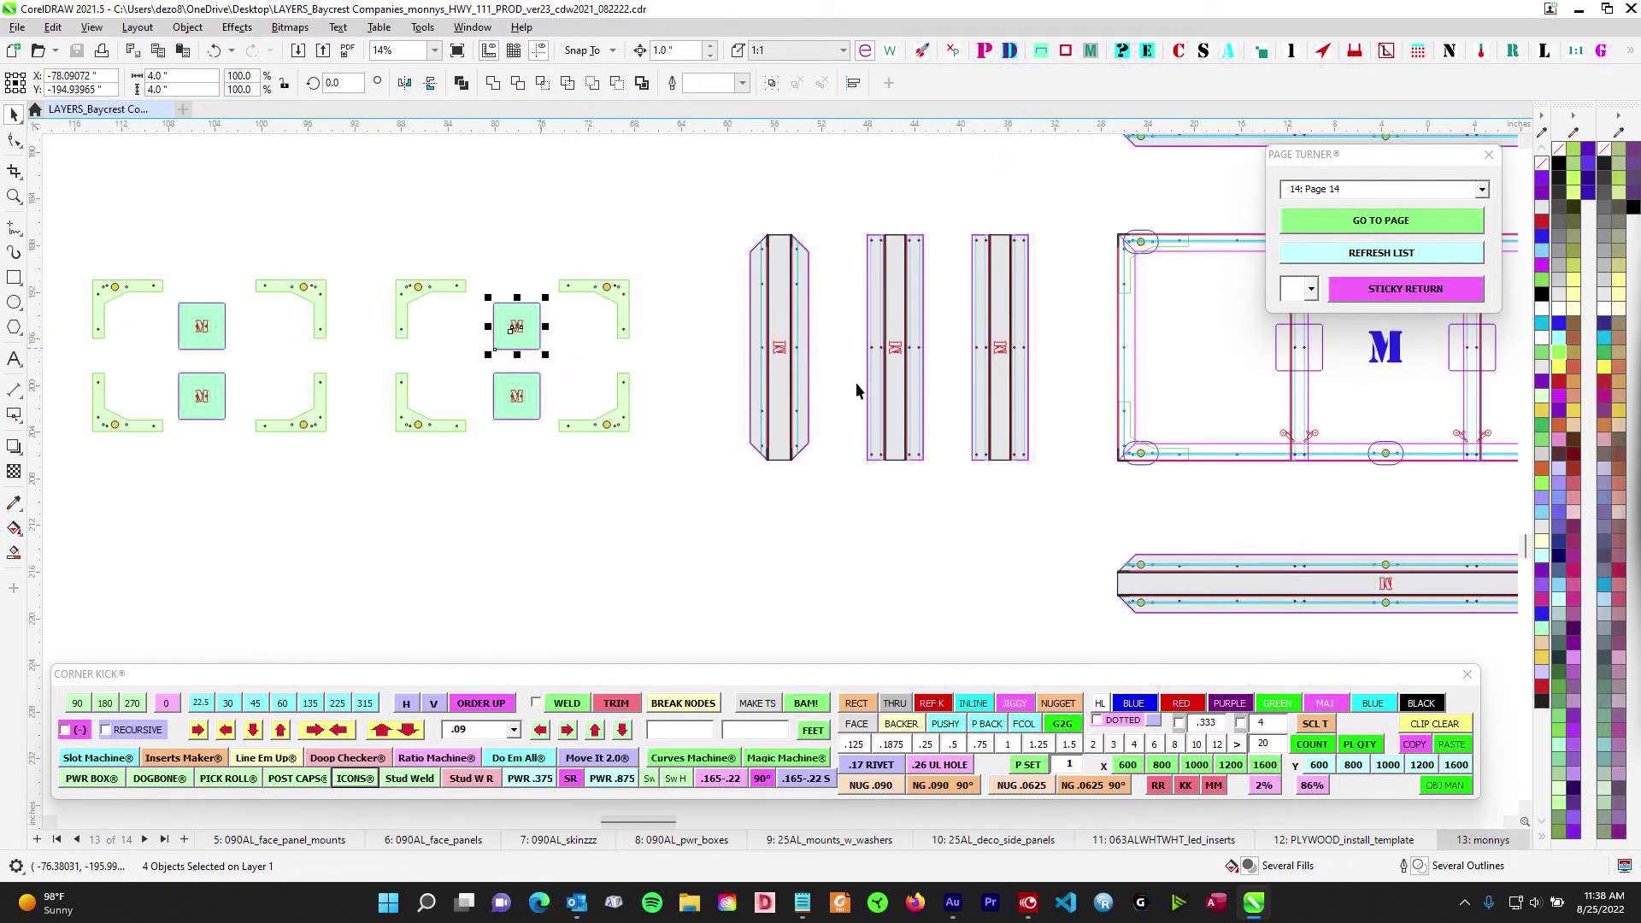
# Compare the loose square plates and corner brackets with their positions in the M-marked frame, and clear the selection
pyautogui.moveTo(1474, 346); pyautogui.dragTo(925, 366)
pyautogui.scroll(2, 922, 371)
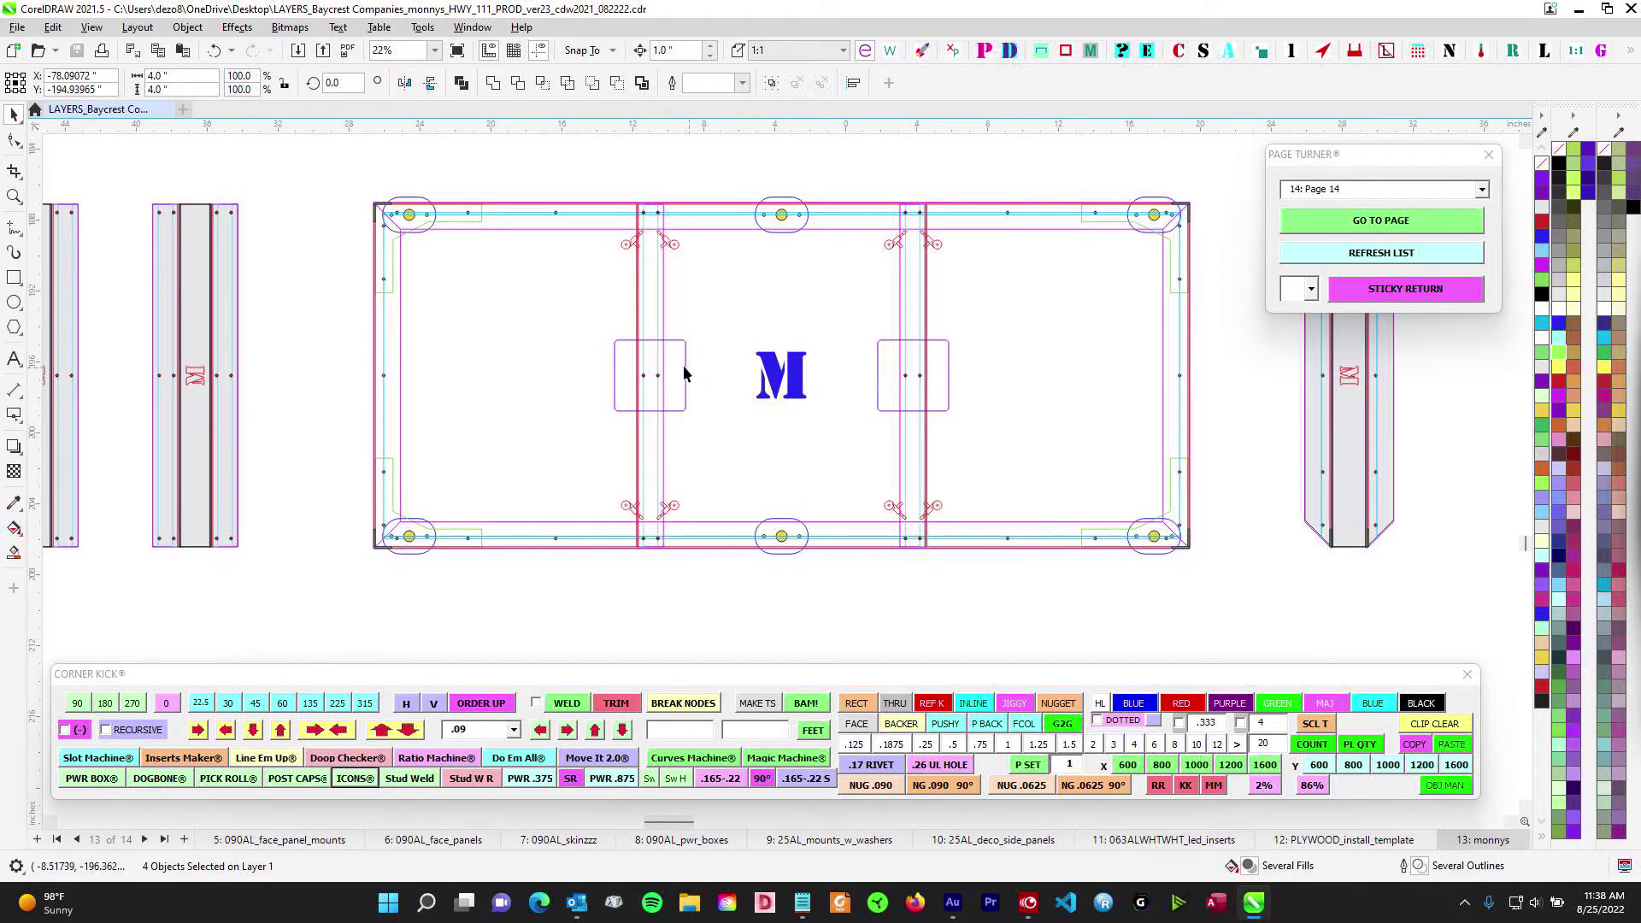
pyautogui.scroll(-2, 750, 393)
pyautogui.moveTo(208, 425); pyautogui.dragTo(852, 428)
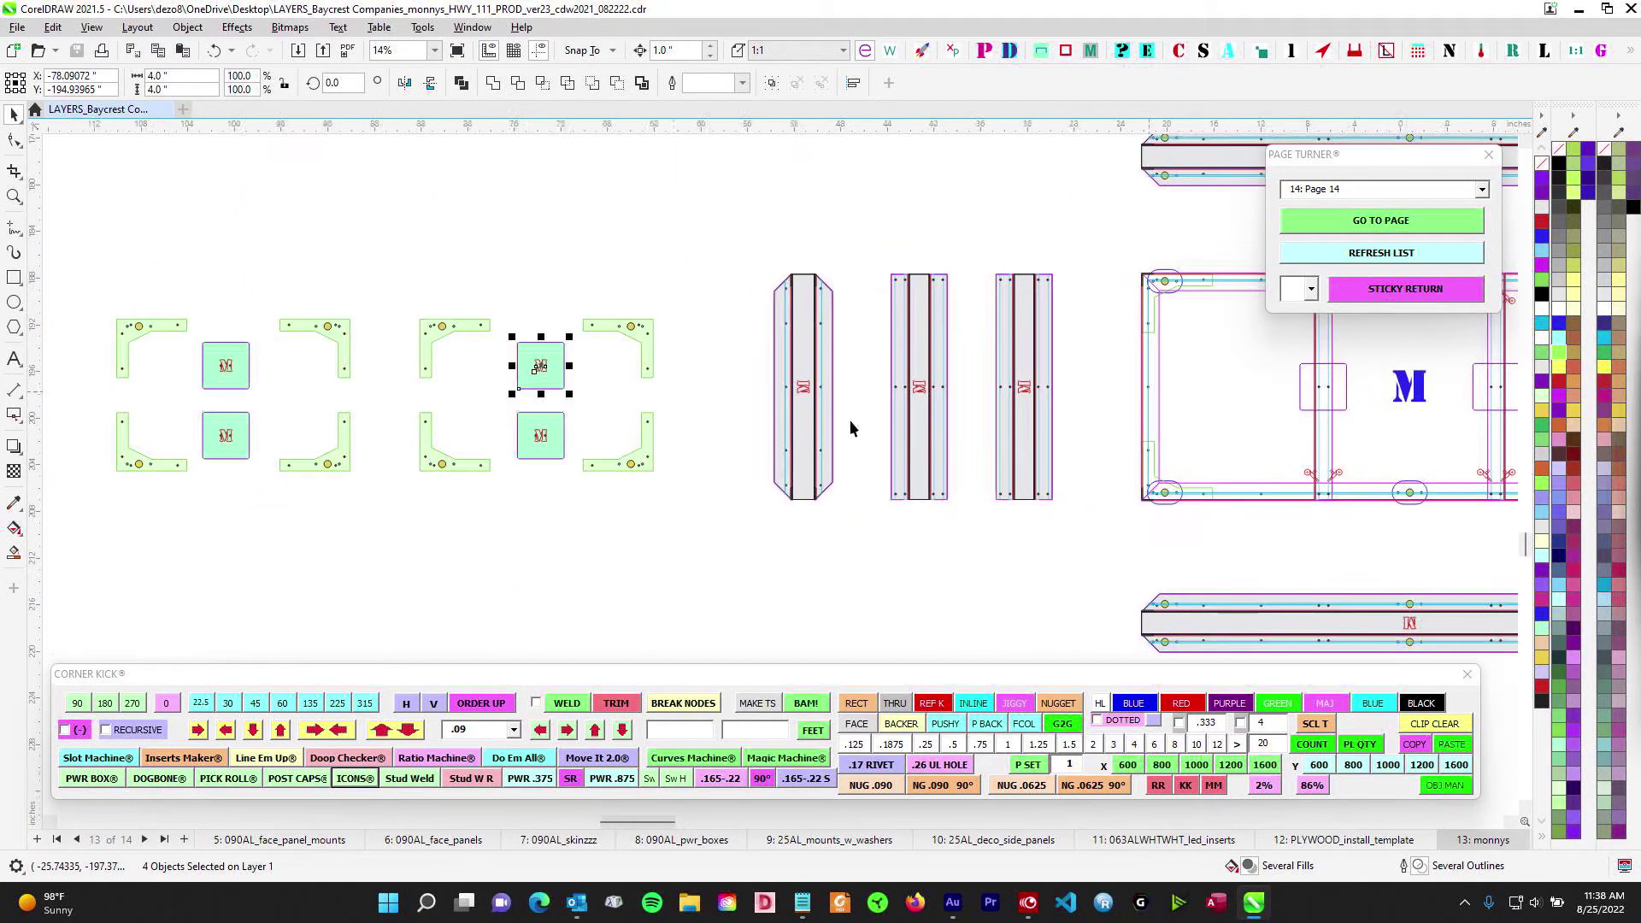
pyautogui.click(547, 259)
# Inspect the lower mount plate view with its self-tap hole arrows, blue openings and note about cleared holes
pyautogui.moveTo(1361, 401); pyautogui.dragTo(645, 471)
pyautogui.scroll(2, 1022, 428)
pyautogui.scroll(-7, 945, 419)
pyautogui.moveTo(979, 426); pyautogui.dragTo(873, 239)
pyautogui.scroll(-1, 818, 494)
pyautogui.scroll(2, 920, 300)
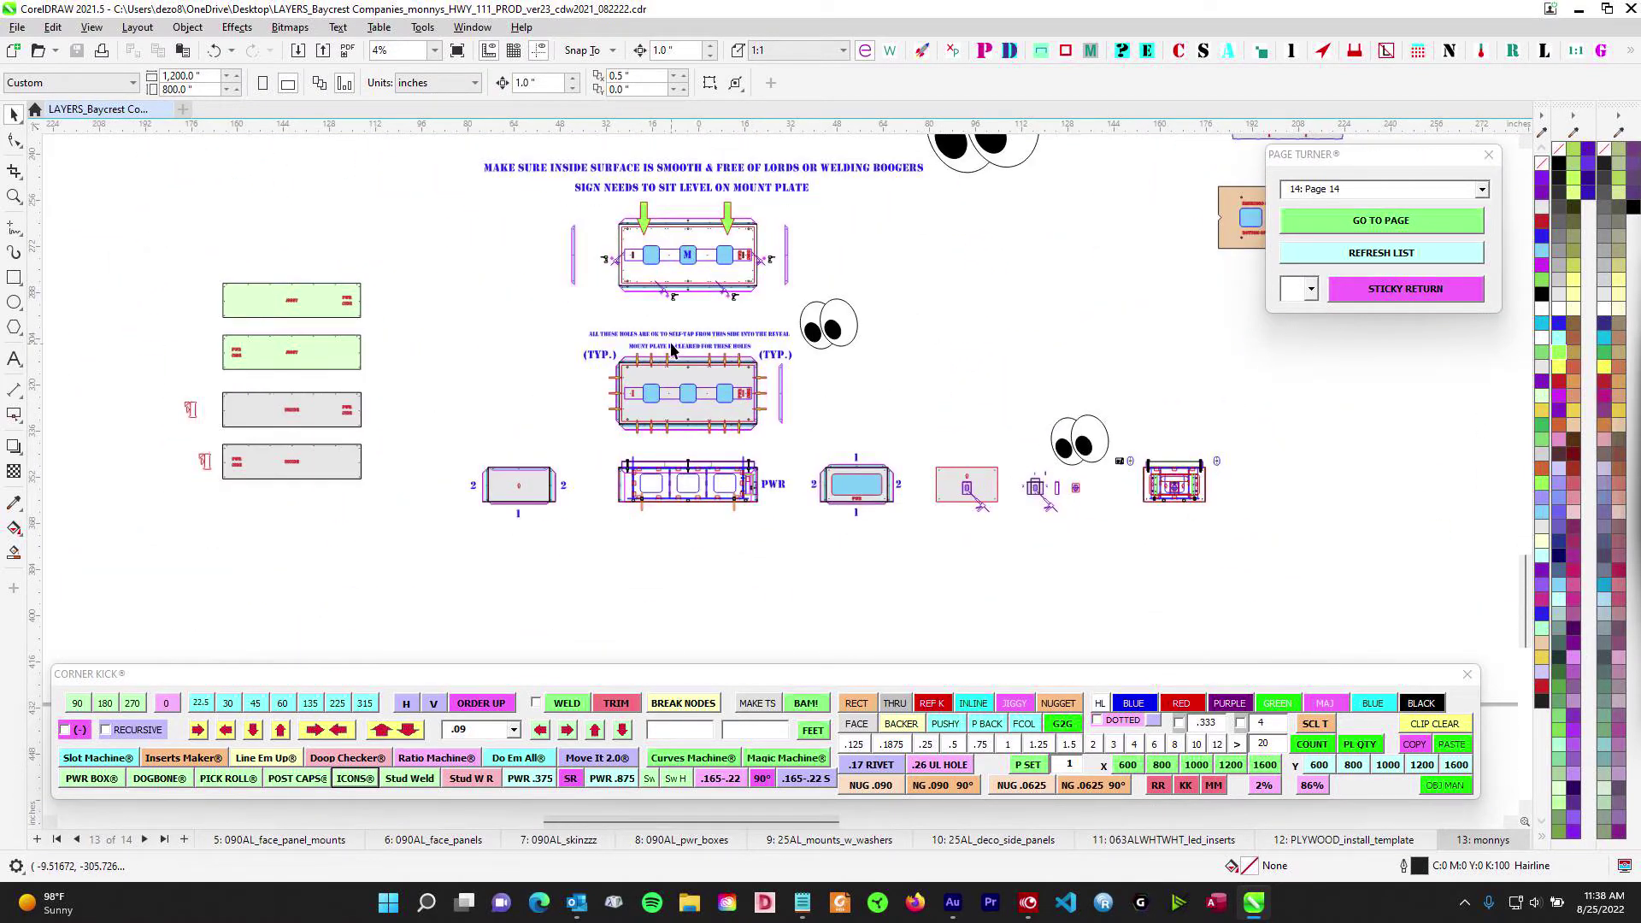
pyautogui.scroll(3, 788, 458)
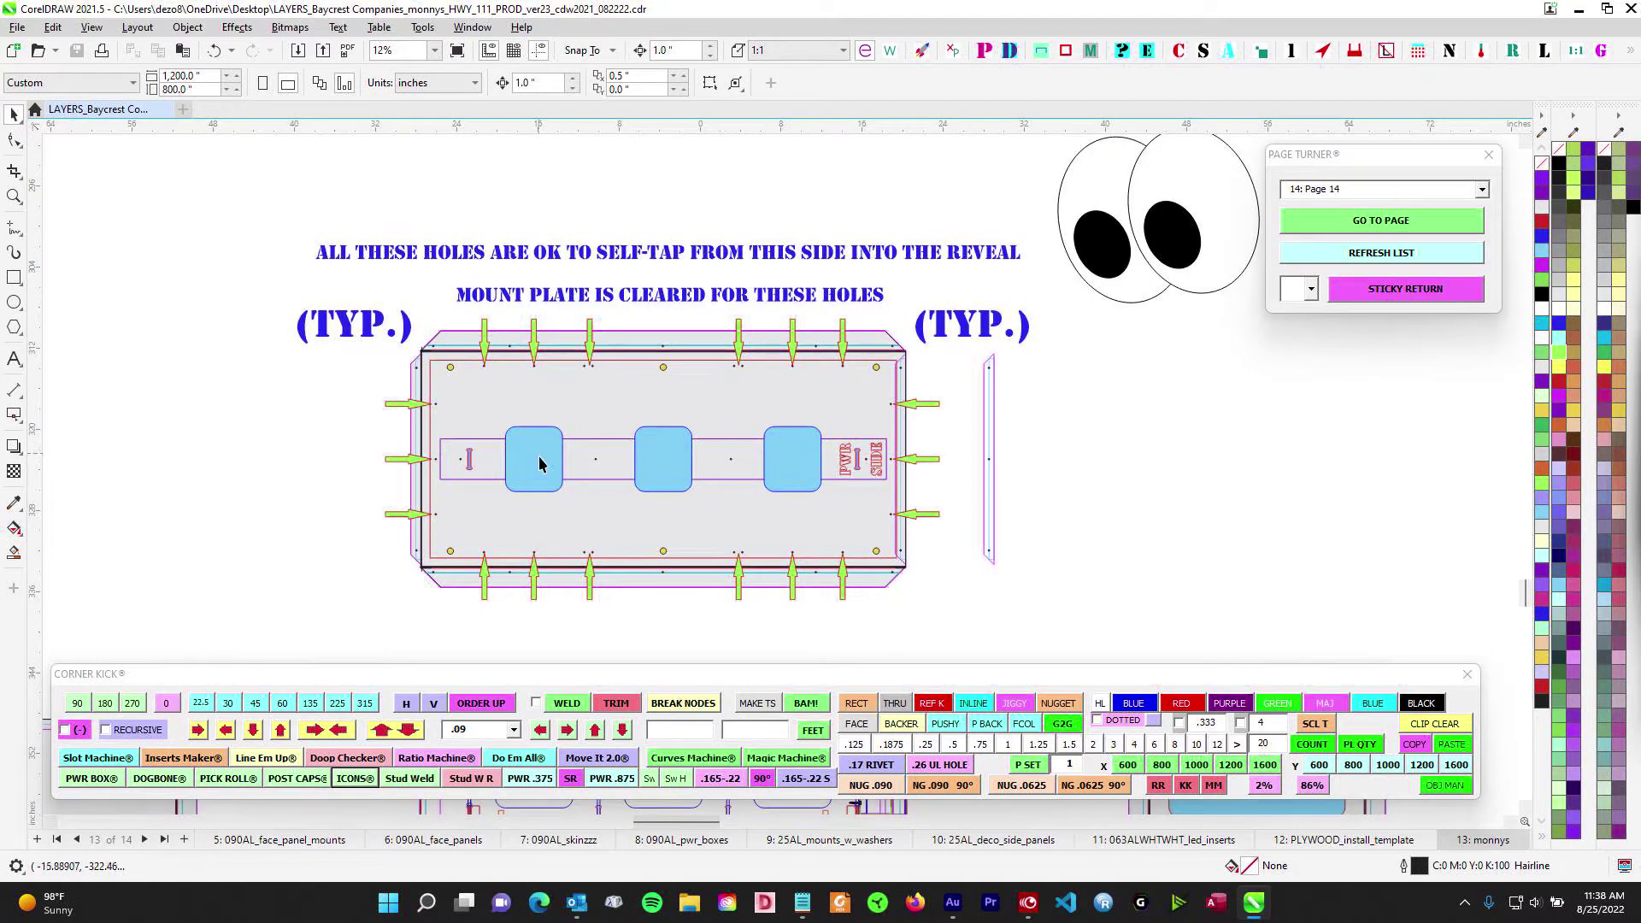
# Read the note about keeping the inside surface smooth and look over the surrounding stacks of assembly views
pyautogui.scroll(-2, 539, 461)
pyautogui.moveTo(641, 340); pyautogui.dragTo(659, 562)
pyautogui.moveTo(654, 418); pyautogui.dragTo(654, 582)
pyautogui.scroll(-2, 685, 436)
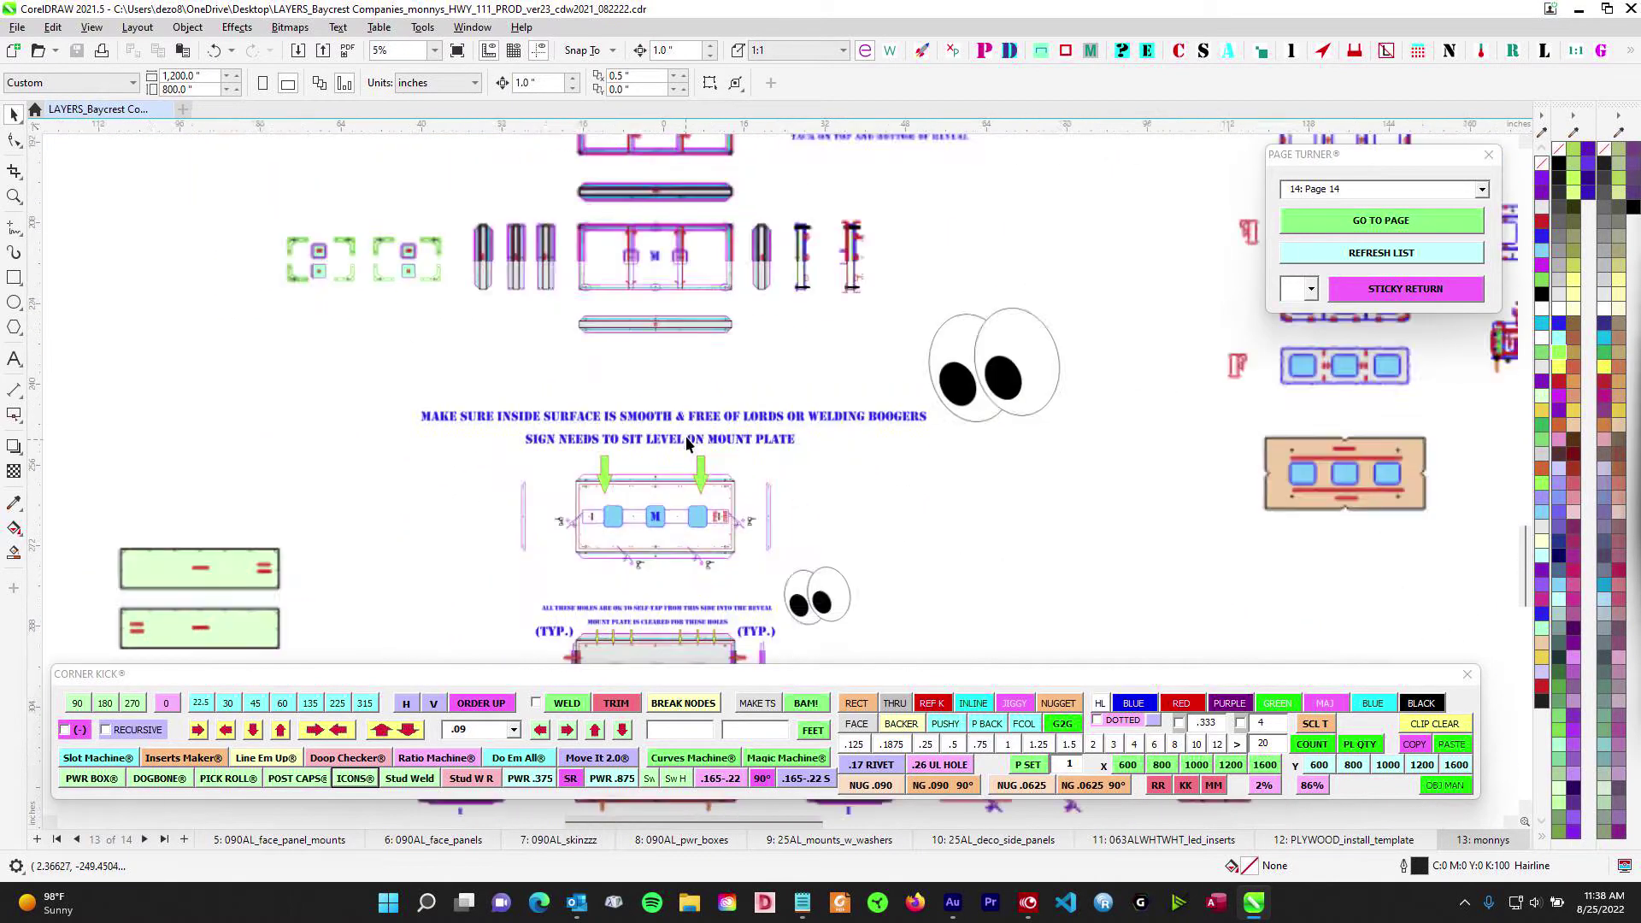
pyautogui.scroll(-1, 694, 547)
pyautogui.scroll(-1, 814, 326)
pyautogui.scroll(-2, 904, 346)
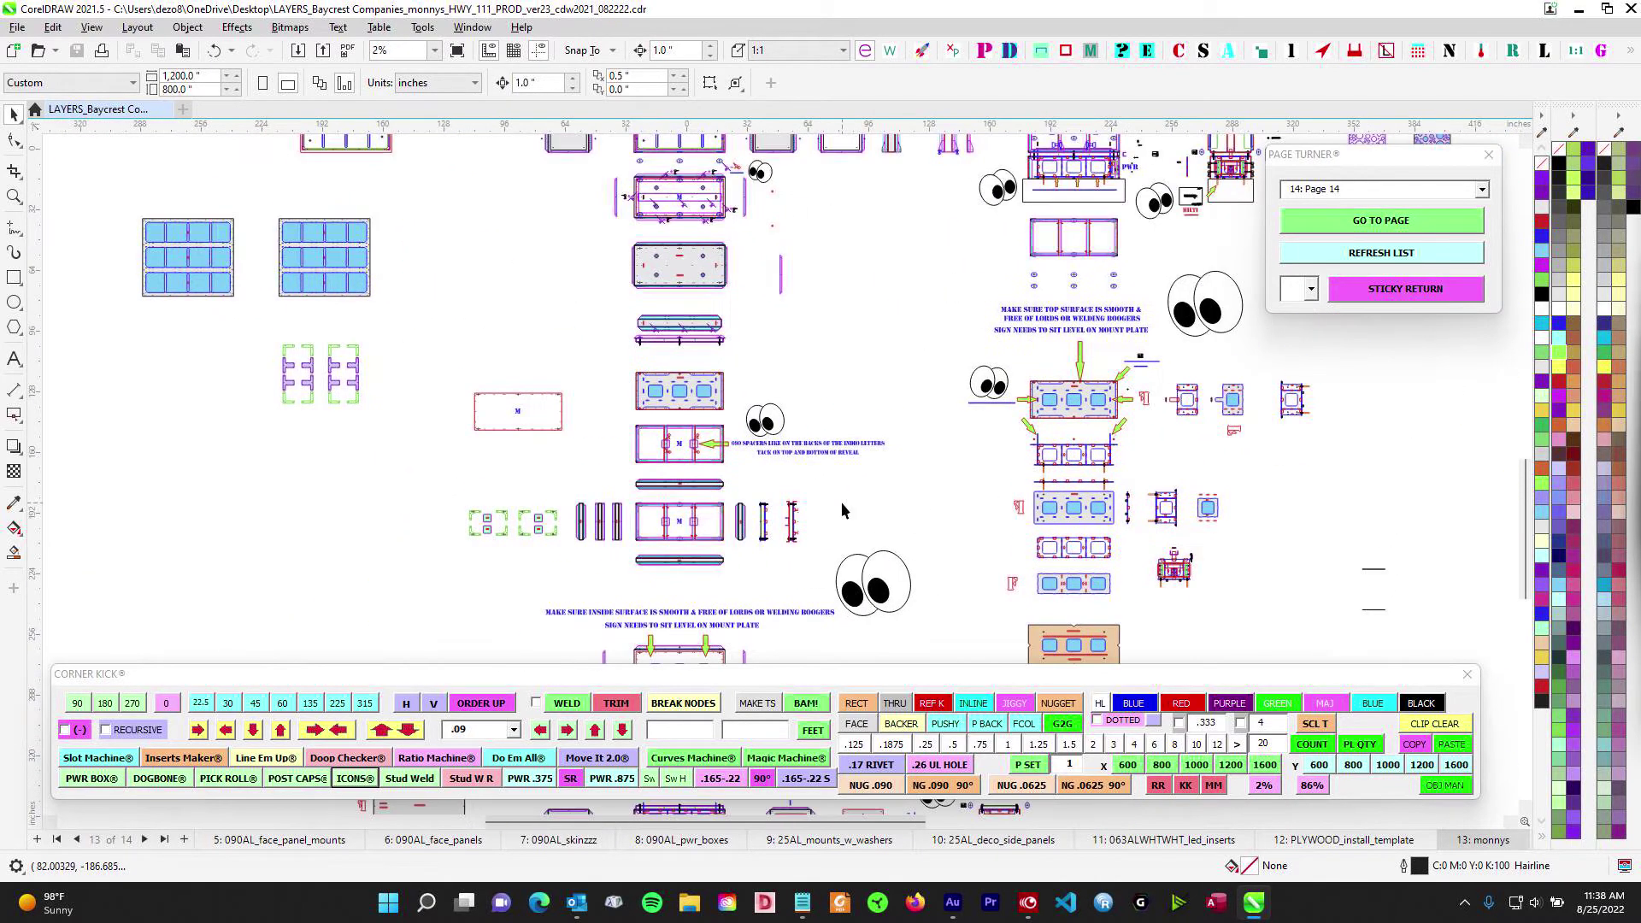
# Look back over the front assembly, its side panels and the views directly beneath it
pyautogui.moveTo(782, 412); pyautogui.dragTo(908, 299)
pyautogui.moveTo(822, 503)
pyautogui.mouseDown()
pyautogui.moveTo(916, 326)
pyautogui.moveTo(684, 595)
pyautogui.moveTo(679, 642)
pyautogui.mouseUp()
pyautogui.moveTo(683, 385); pyautogui.dragTo(655, 589)
pyautogui.scroll(1, 787, 403)
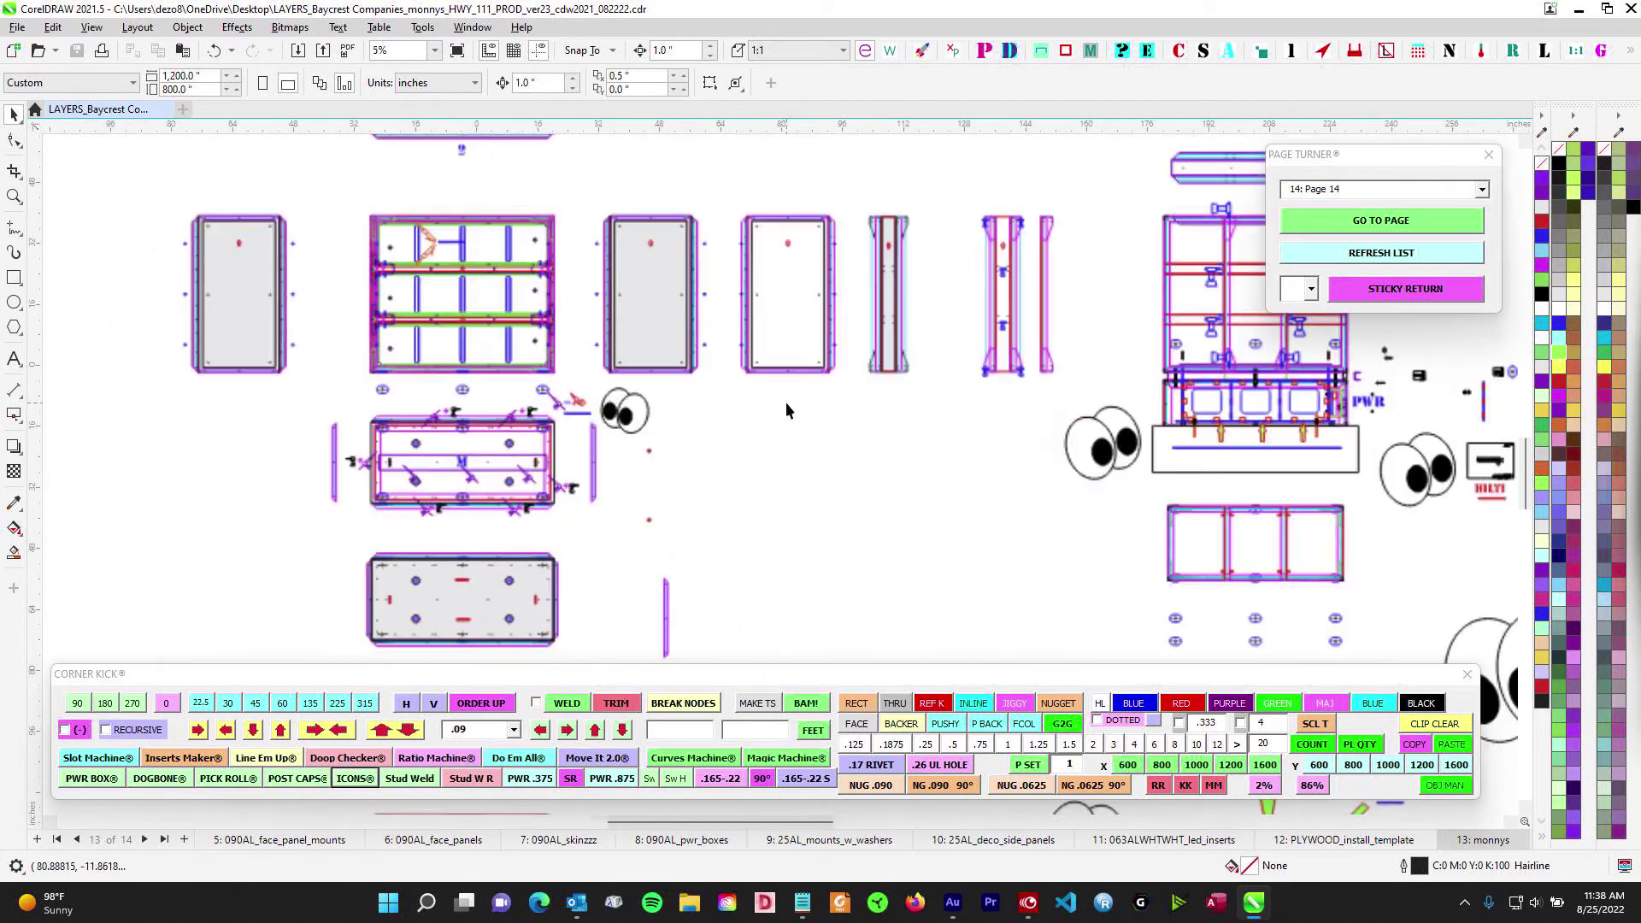
pyautogui.scroll(-1, 783, 403)
pyautogui.moveTo(781, 405); pyautogui.dragTo(565, 299)
# Examine the 090 spacers note and the square plates its arrow points to on the M-marked frame's channels
pyautogui.moveTo(1151, 433); pyautogui.dragTo(1344, 418)
pyautogui.scroll(4, 769, 479)
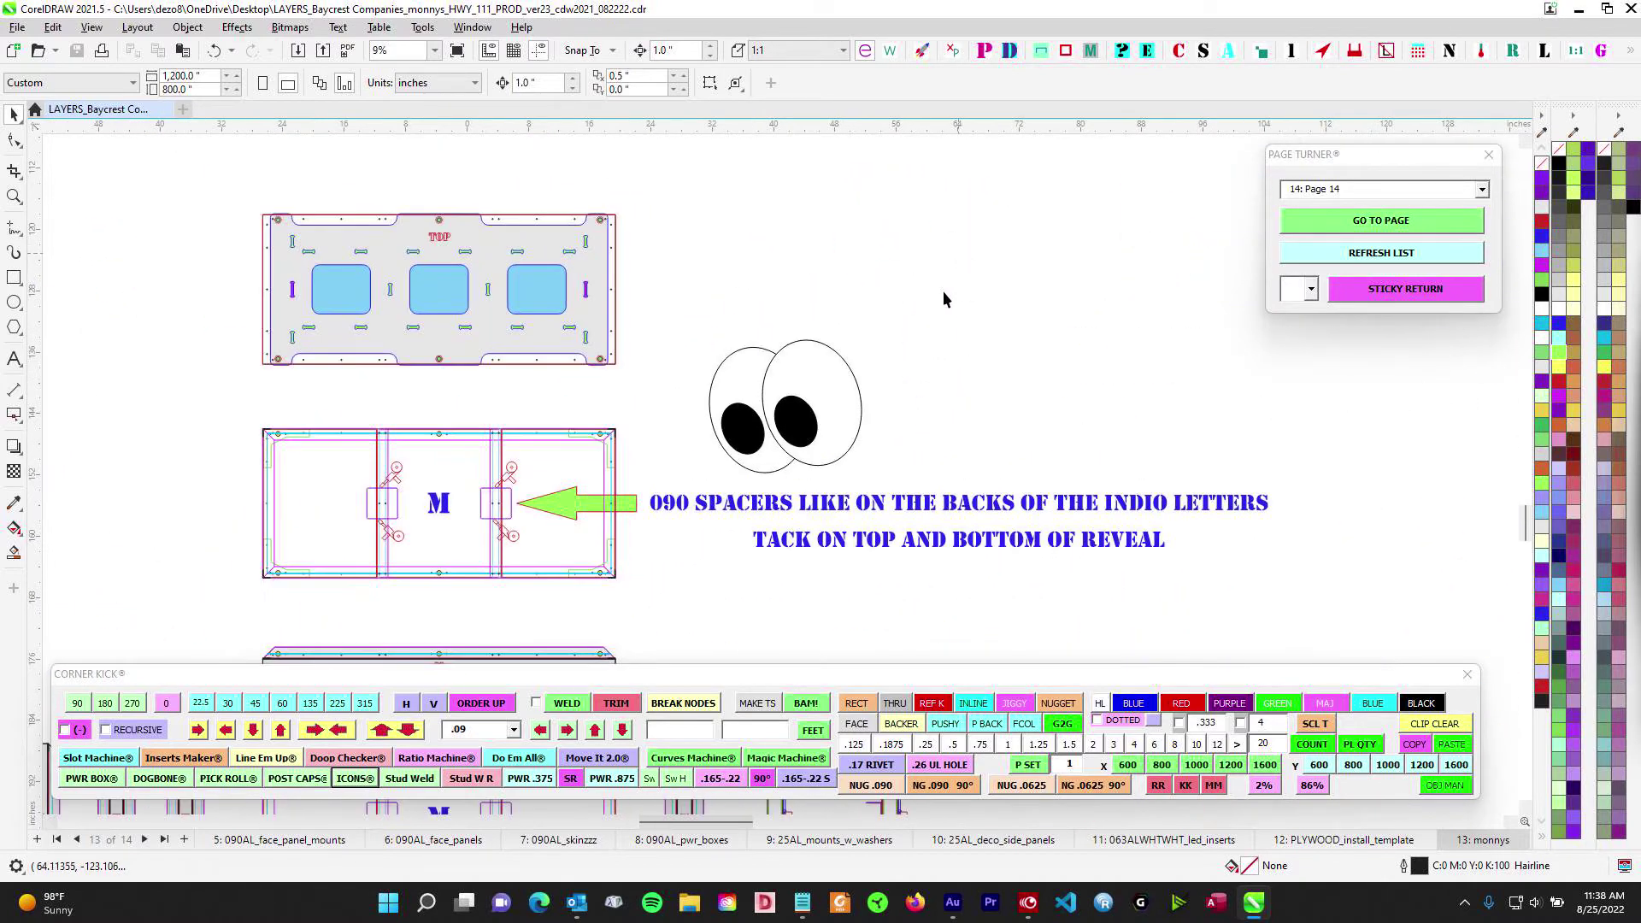
pyautogui.scroll(1, 495, 505)
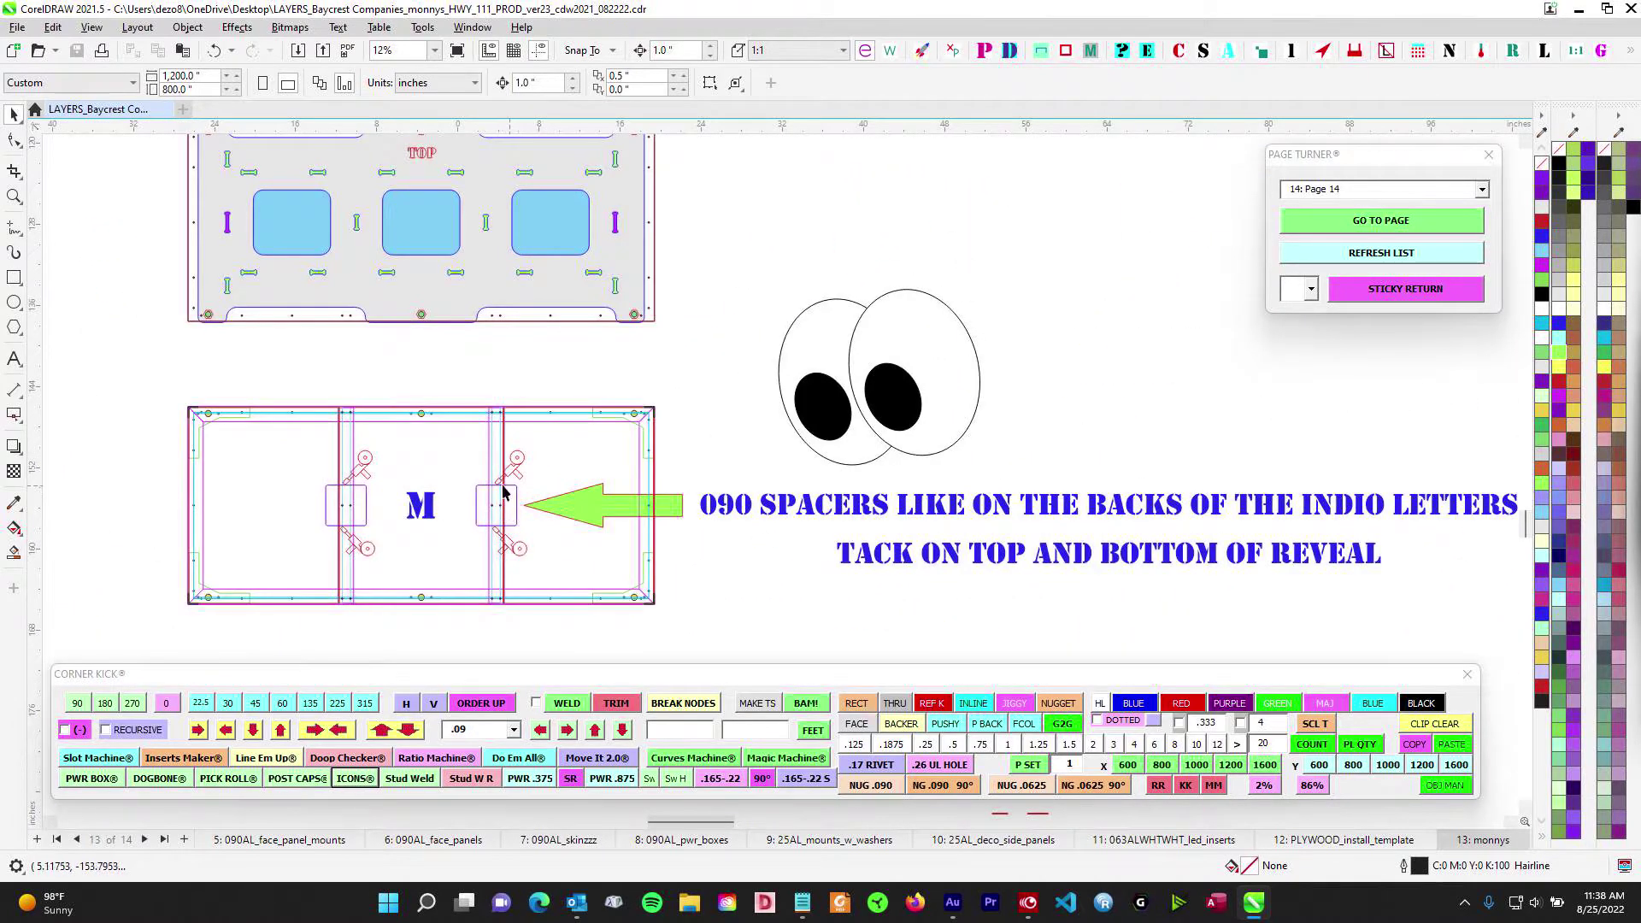
pyautogui.scroll(-1, 545, 506)
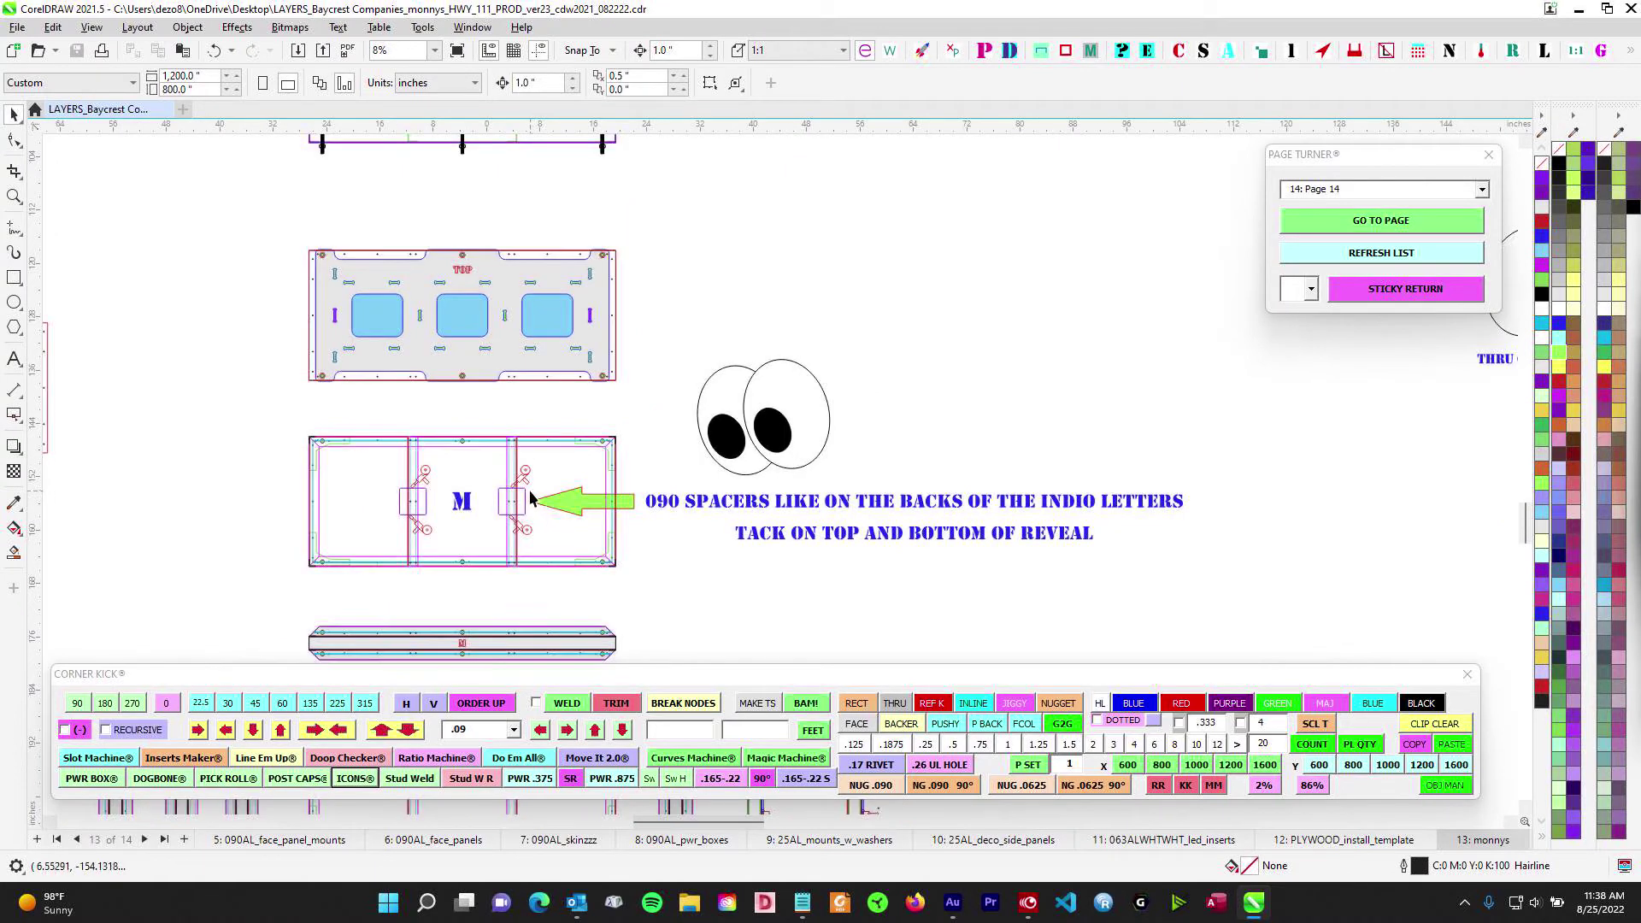
# Examine the M-marked panel below the front frame, including its drill symbols, angled tool symbols and side strips
pyautogui.moveTo(536, 508)
pyautogui.mouseDown()
pyautogui.moveTo(833, 442)
pyautogui.moveTo(740, 388)
pyautogui.moveTo(700, 552)
pyautogui.moveTo(700, 719)
pyautogui.mouseUp()
pyautogui.scroll(-1, 740, 388)
pyautogui.scroll(2, 749, 376)
pyautogui.scroll(-2, 732, 340)
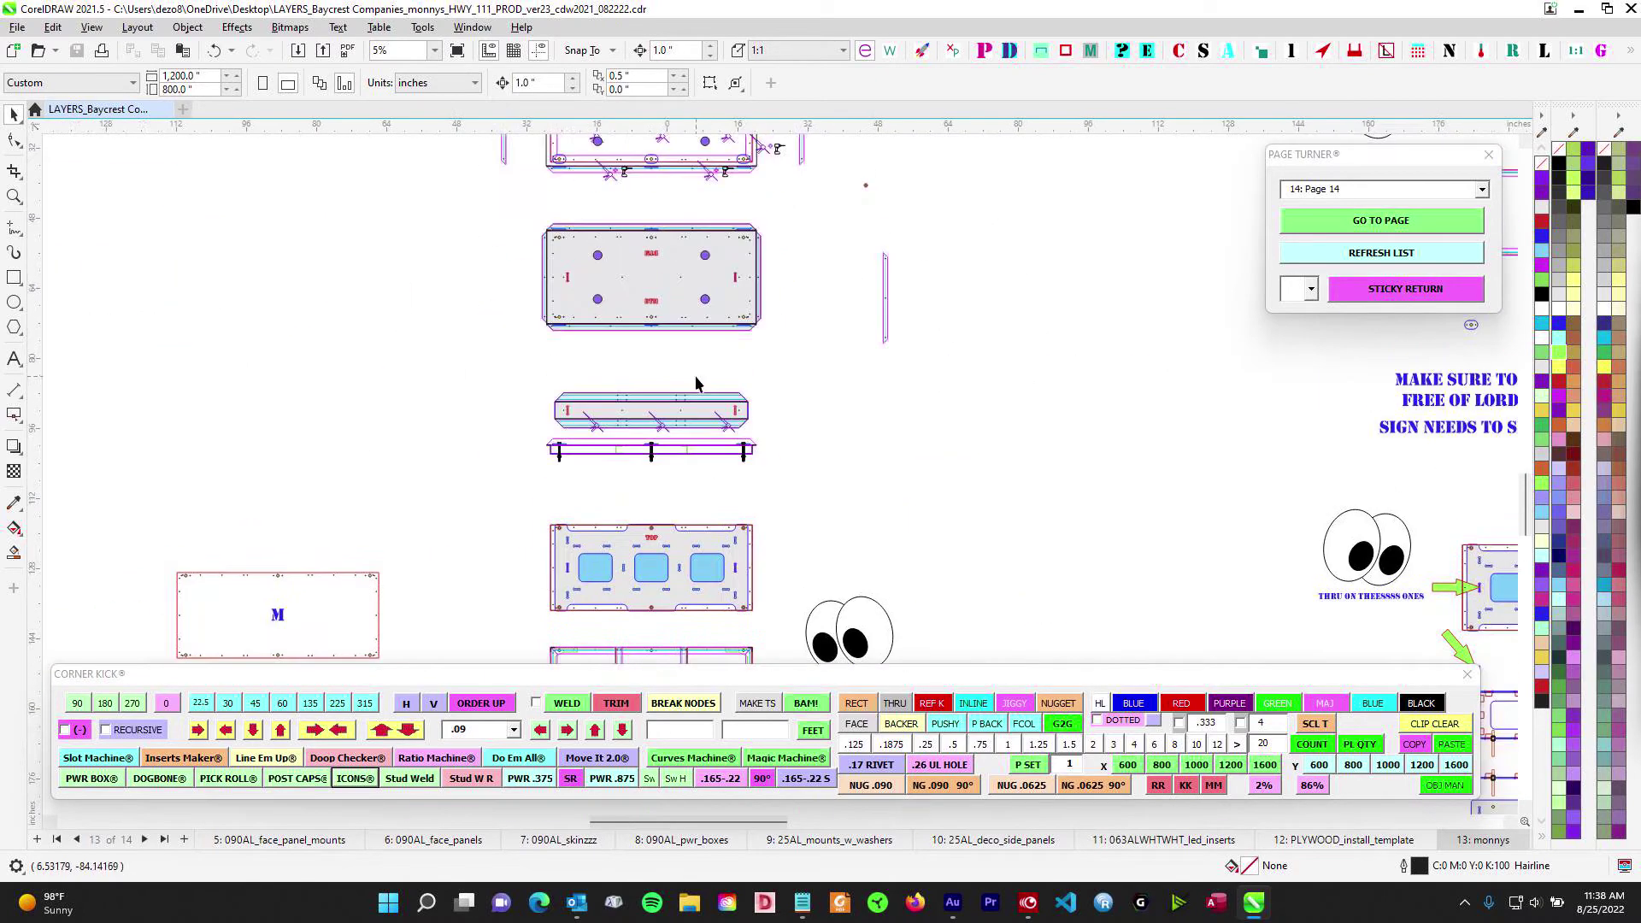
pyautogui.moveTo(734, 513); pyautogui.dragTo(782, 377)
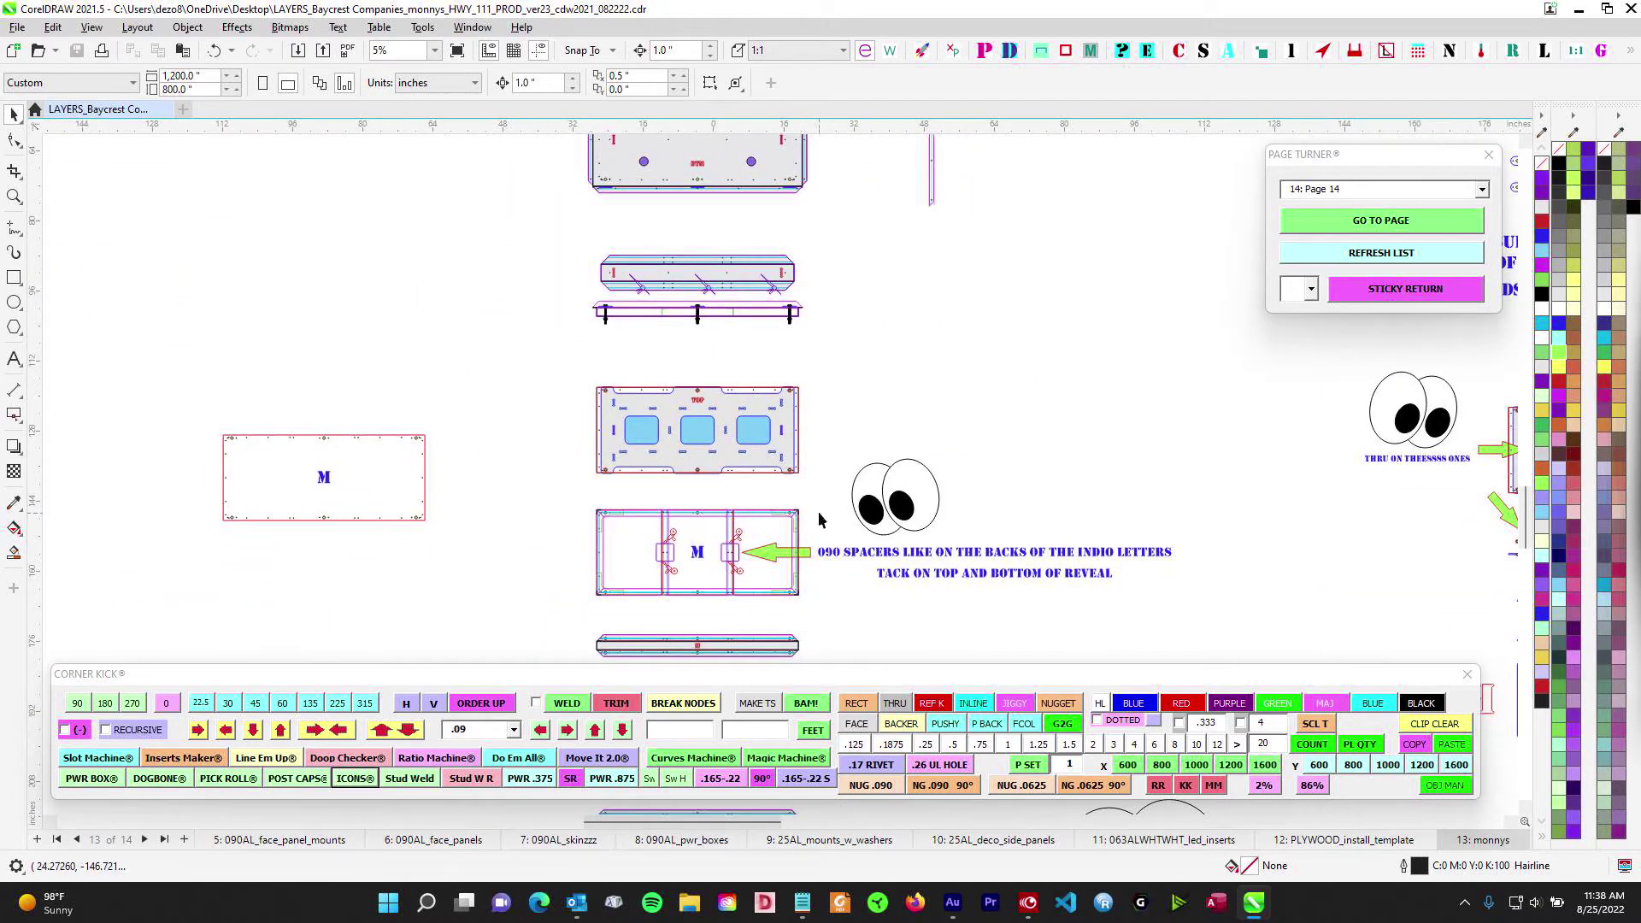
pyautogui.moveTo(745, 171); pyautogui.dragTo(747, 359)
pyautogui.moveTo(728, 262); pyautogui.dragTo(678, 432)
pyautogui.scroll(2, 638, 325)
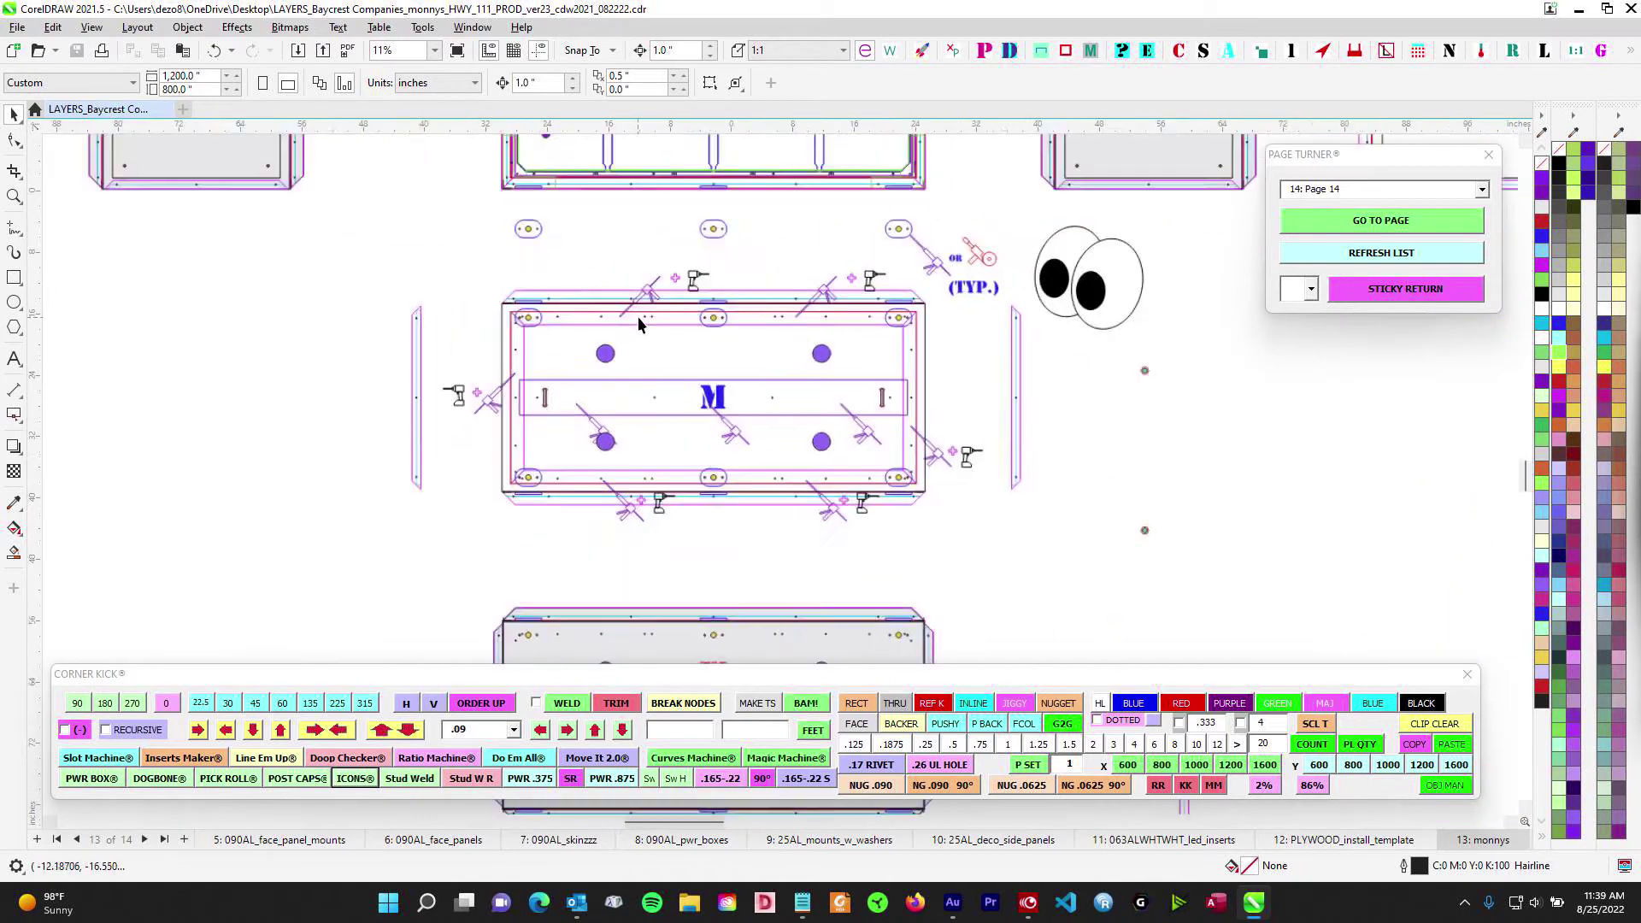
pyautogui.scroll(1, 637, 321)
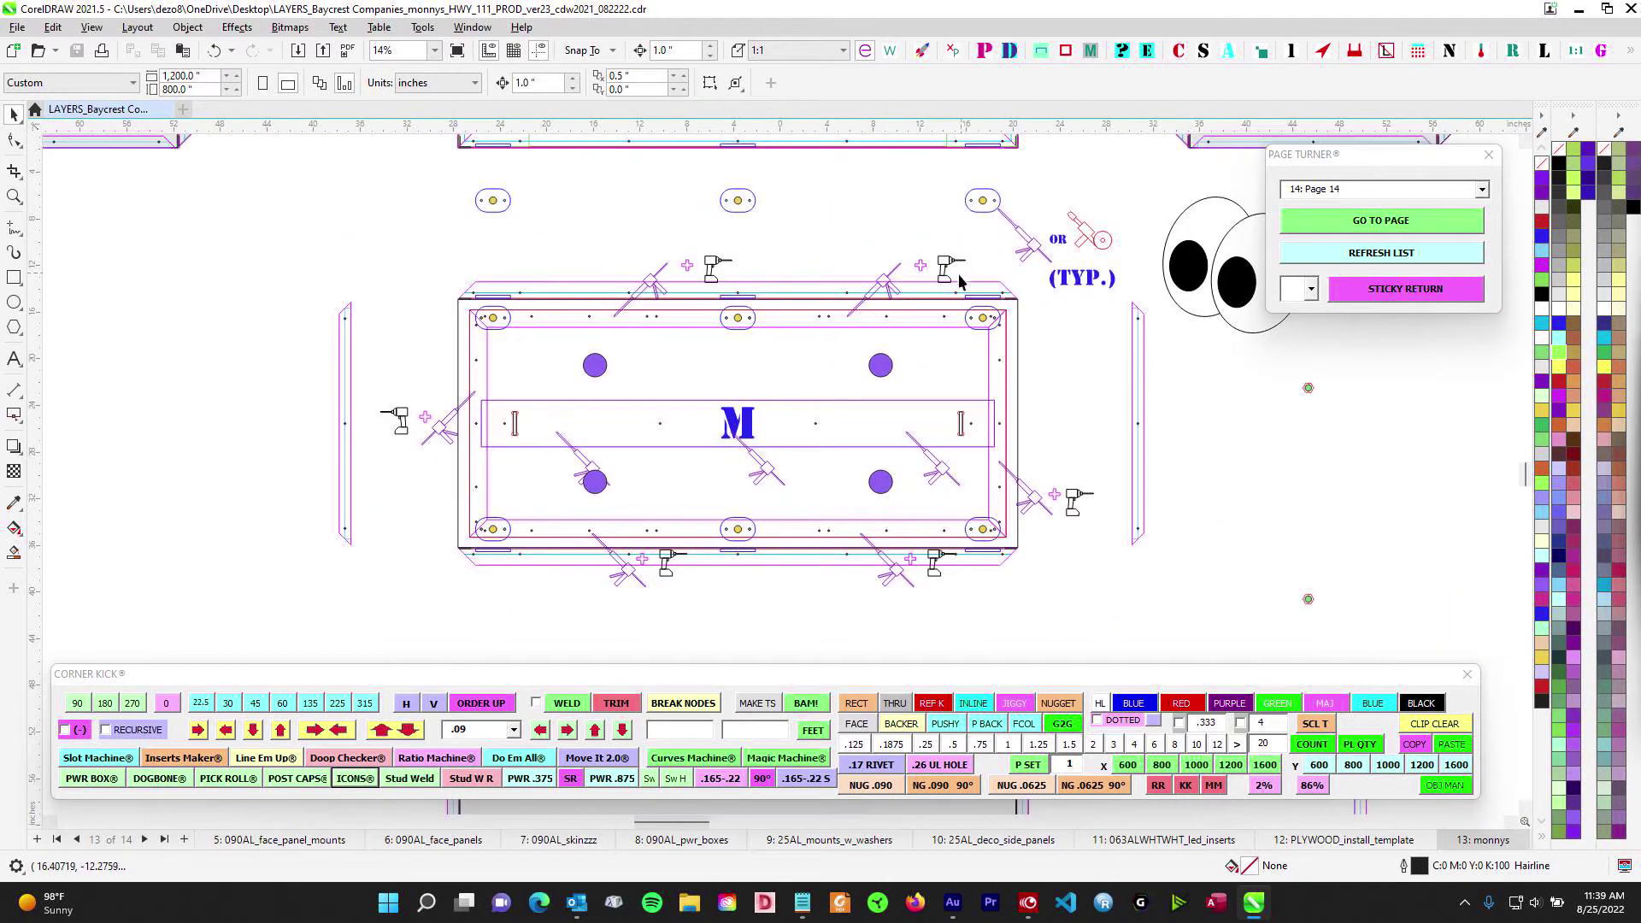
pyautogui.scroll(3, 957, 283)
pyautogui.scroll(-3, 725, 359)
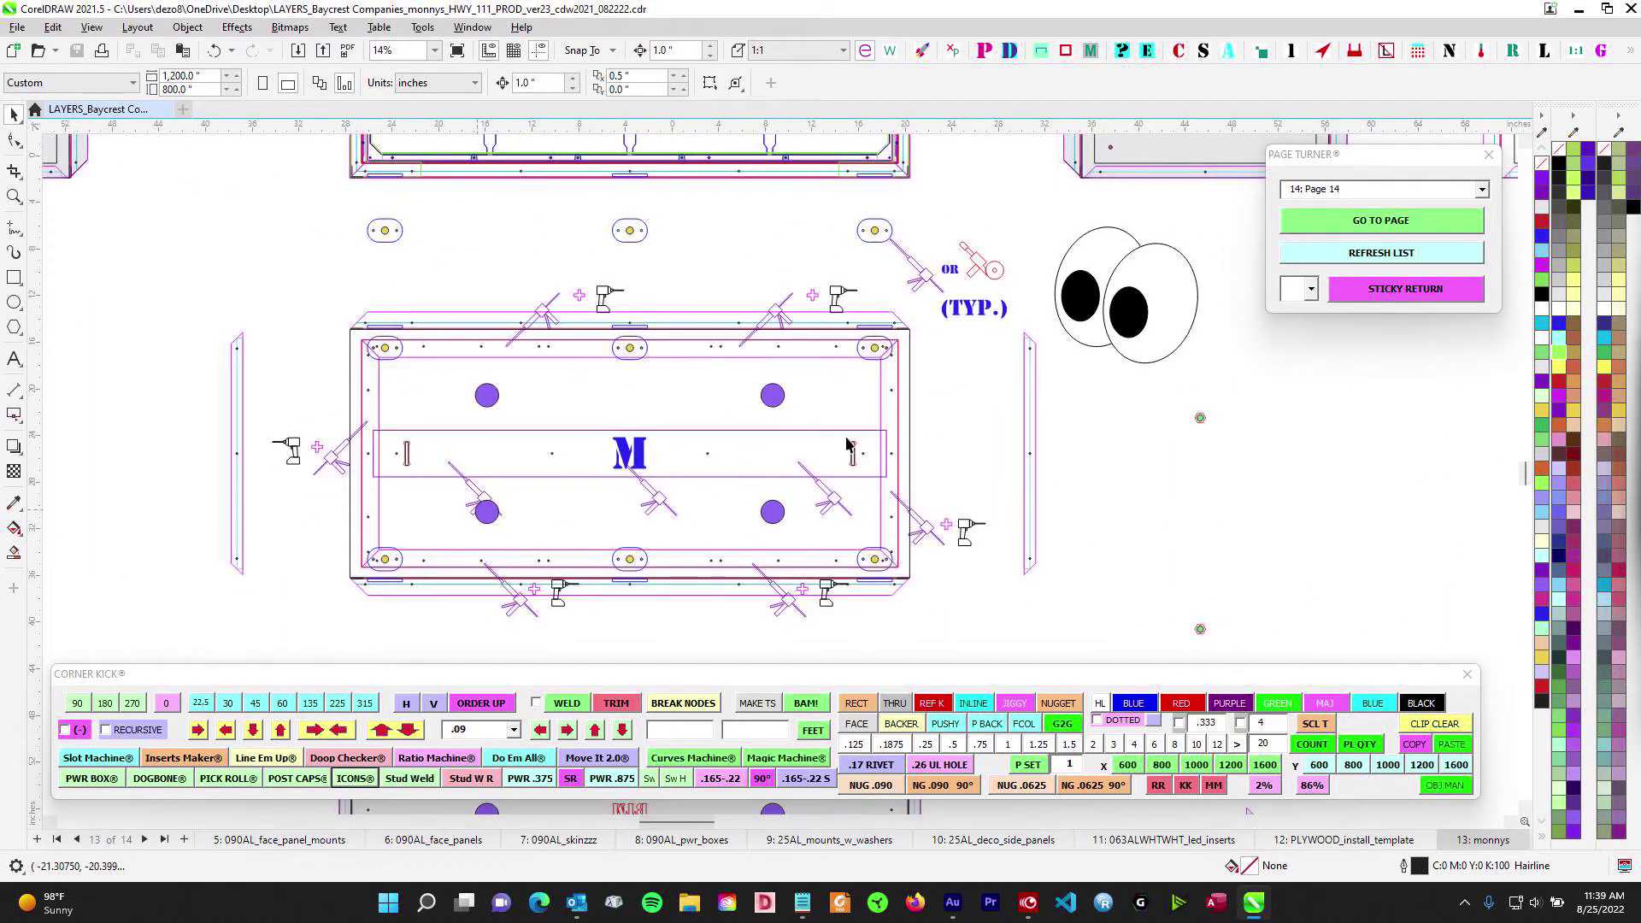
# Select the three-row front frame, compare it with the M-marked panel directly beneath it, and clear the selection
pyautogui.scroll(-4, 848, 445)
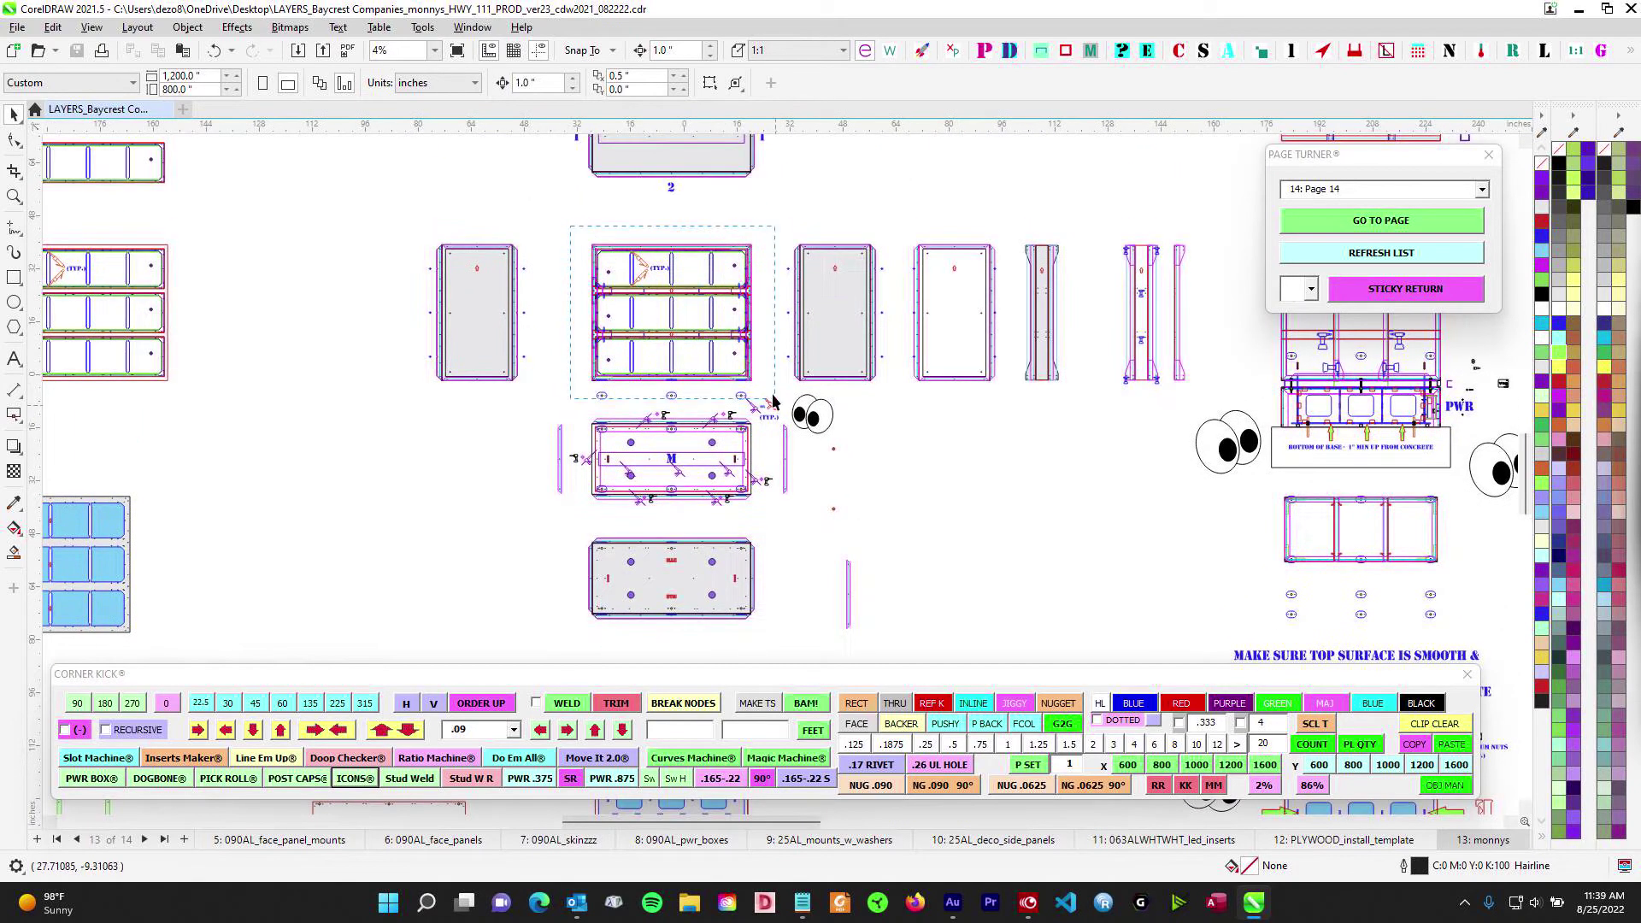
pyautogui.moveTo(773, 401); pyautogui.dragTo(773, 400)
pyautogui.scroll(1, 635, 453)
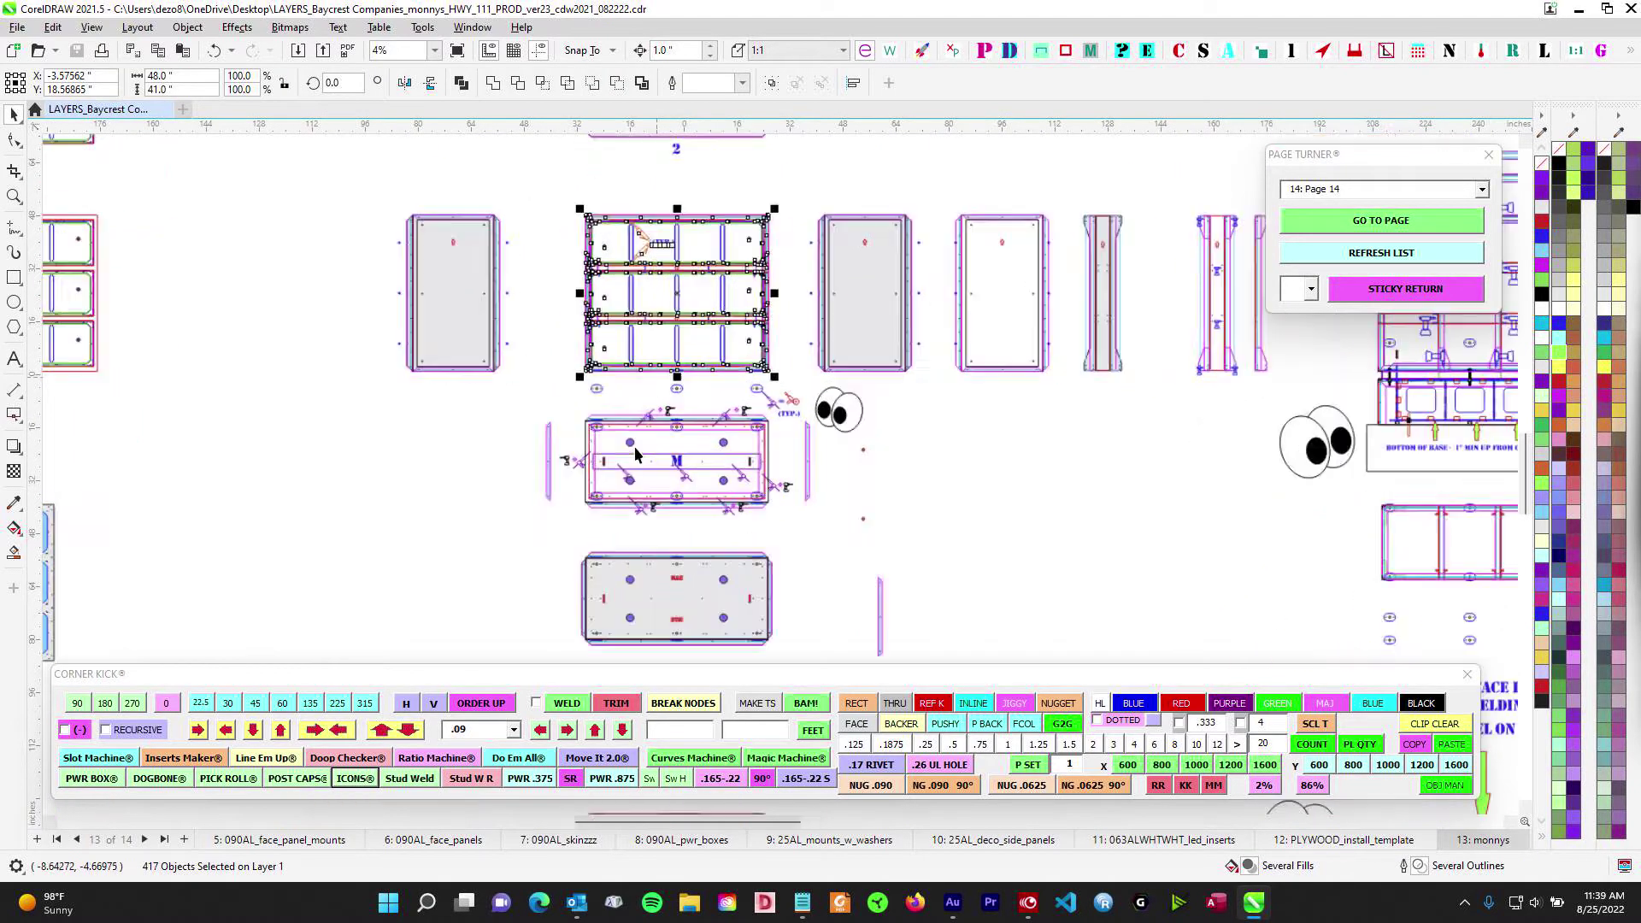
pyautogui.scroll(4, 635, 453)
pyautogui.scroll(-4, 602, 395)
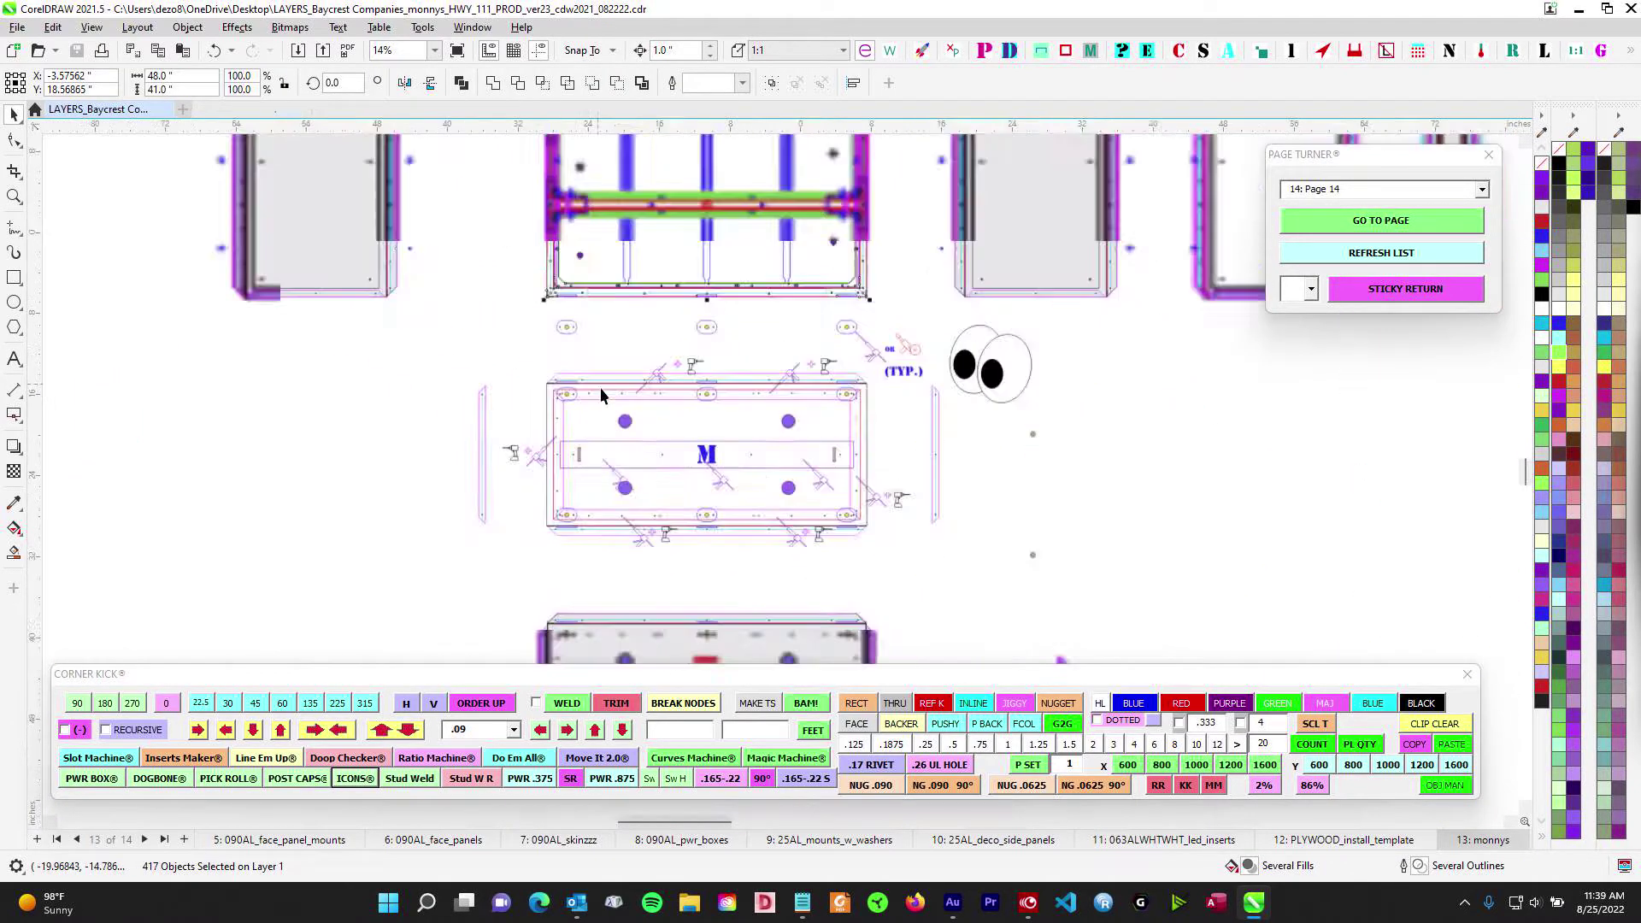
pyautogui.moveTo(935, 492); pyautogui.dragTo(825, 386)
pyautogui.click(778, 499)
# Look over the lower stacks of assembly views and the mount plate views marked with green arrows
pyautogui.moveTo(779, 499); pyautogui.dragTo(711, 313)
pyautogui.moveTo(760, 401); pyautogui.dragTo(868, 253)
pyautogui.moveTo(860, 453); pyautogui.dragTo(926, 290)
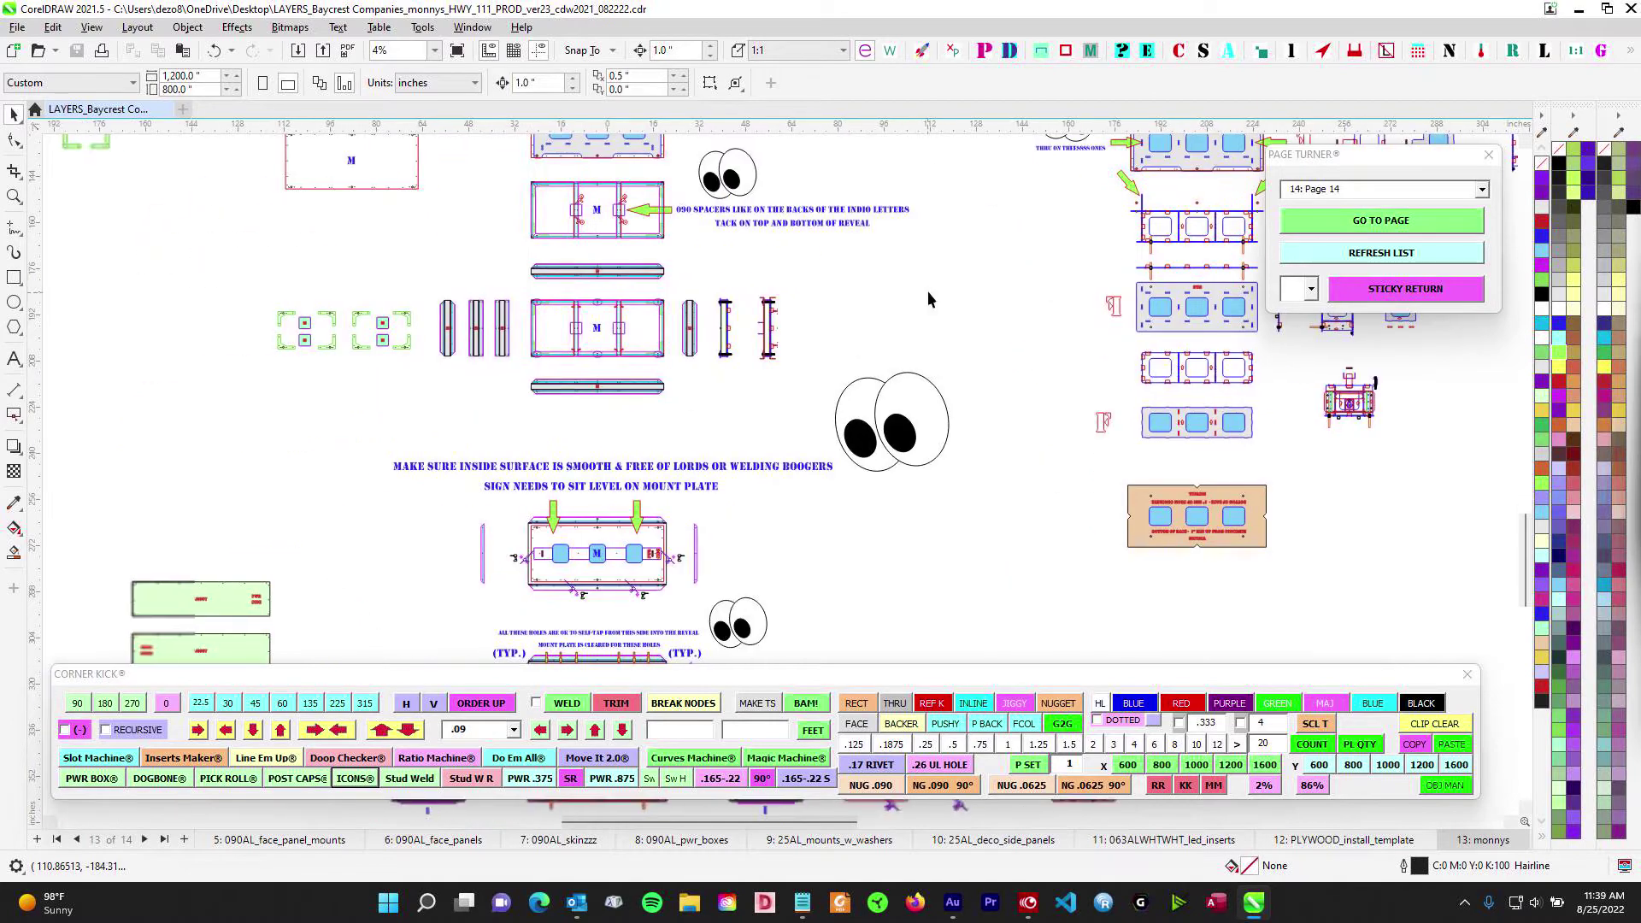
pyautogui.scroll(-2, 792, 491)
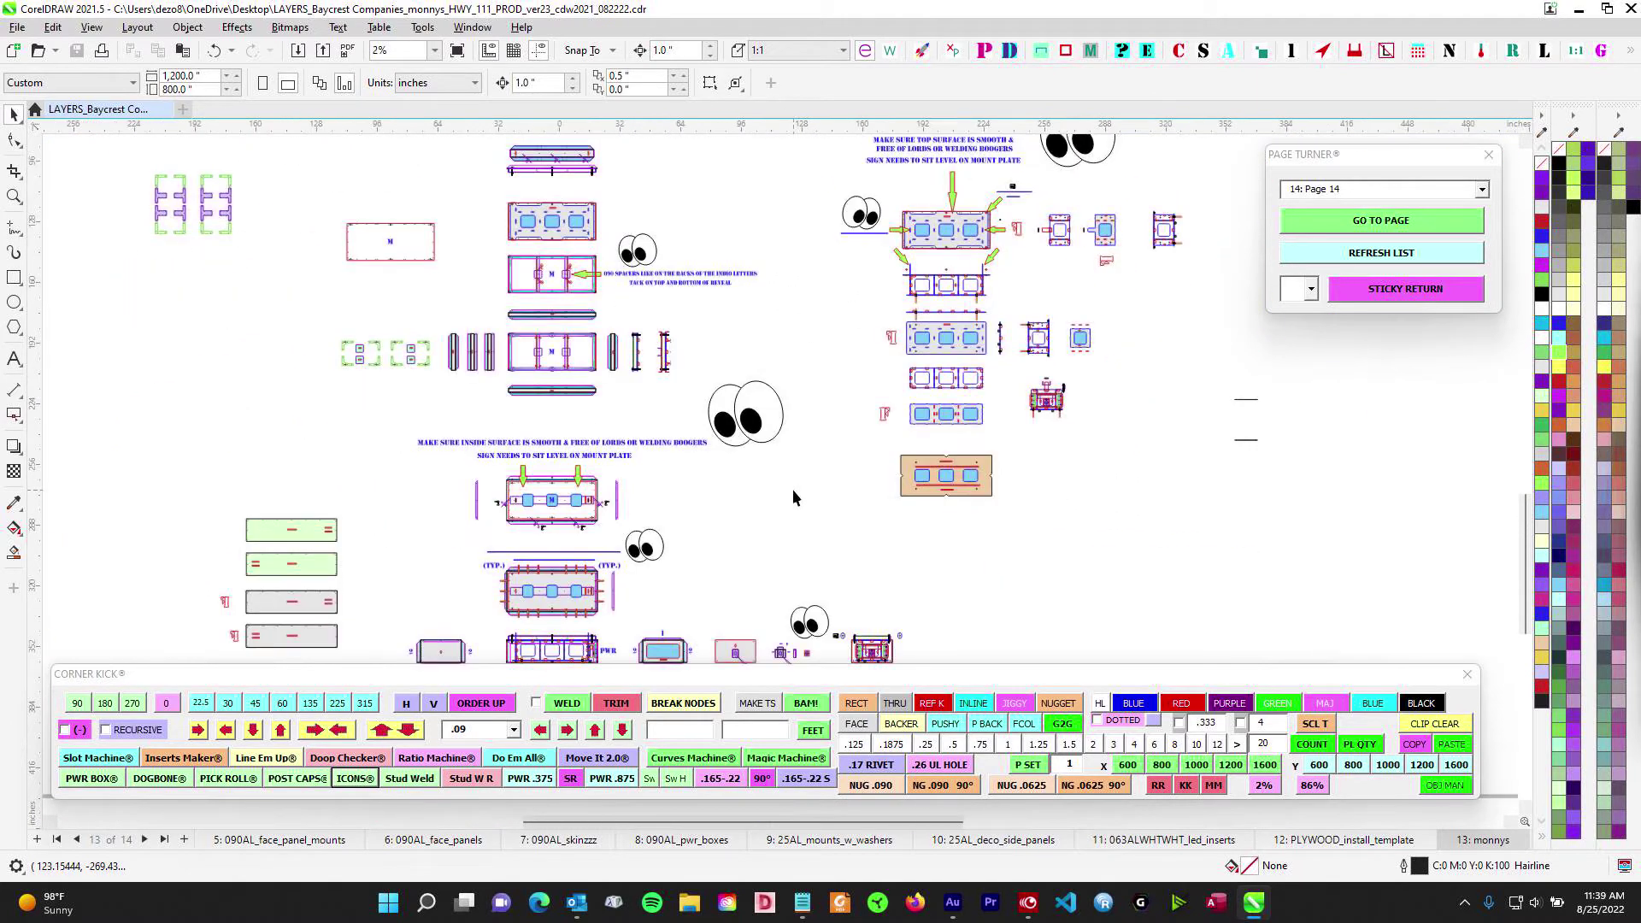
pyautogui.moveTo(807, 503); pyautogui.dragTo(741, 454)
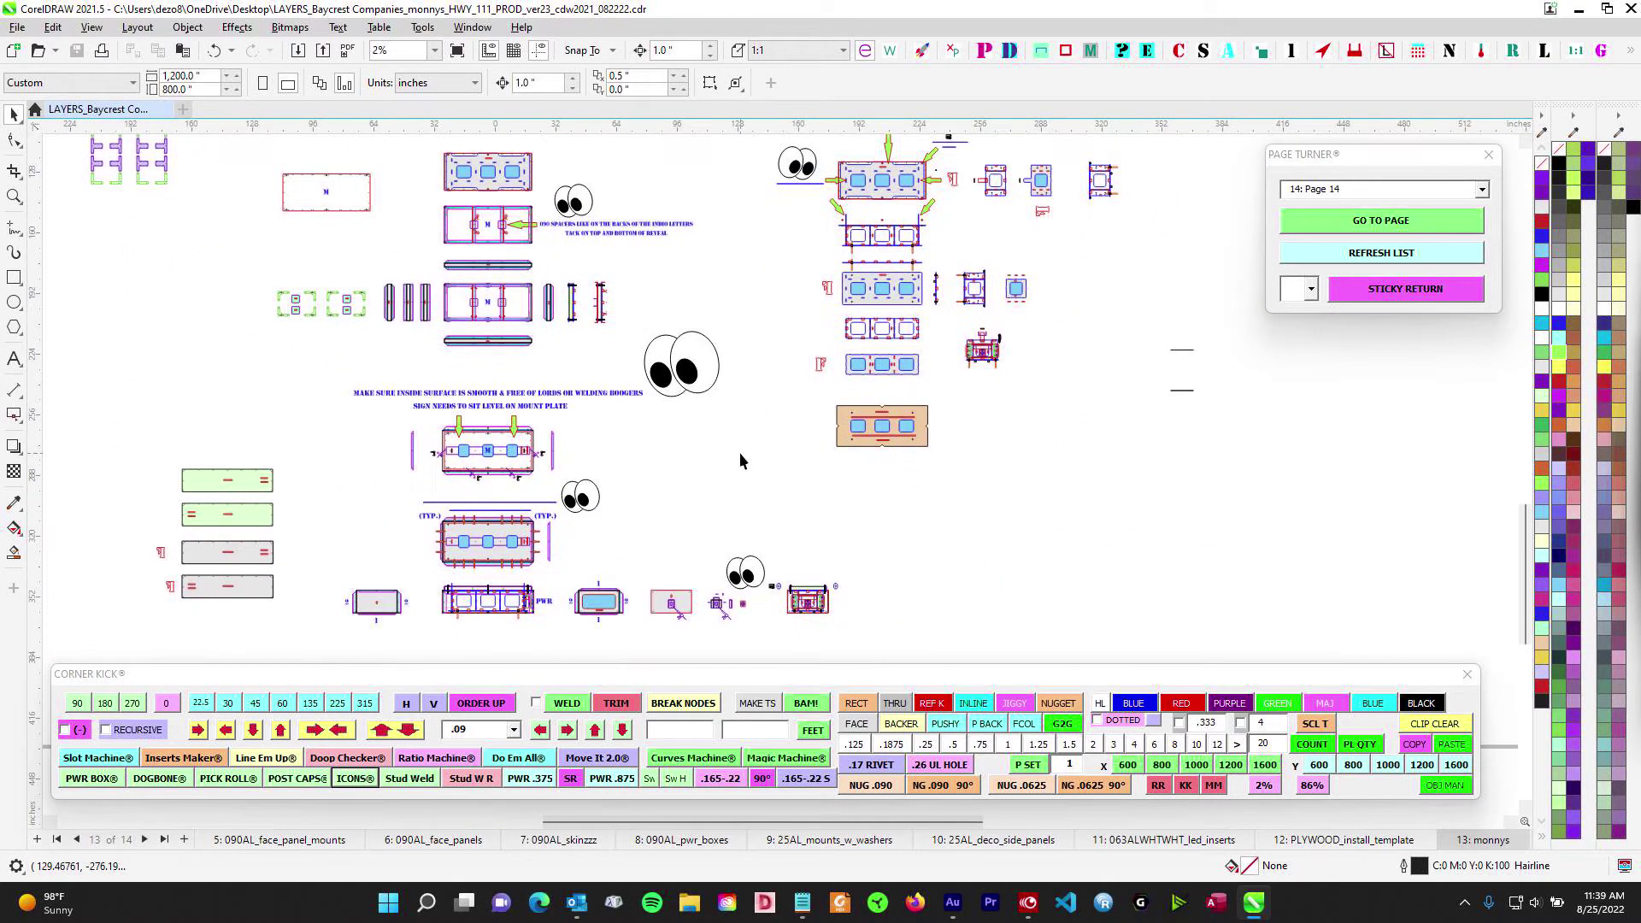
pyautogui.moveTo(792, 361); pyautogui.dragTo(670, 483)
pyautogui.scroll(4, 759, 346)
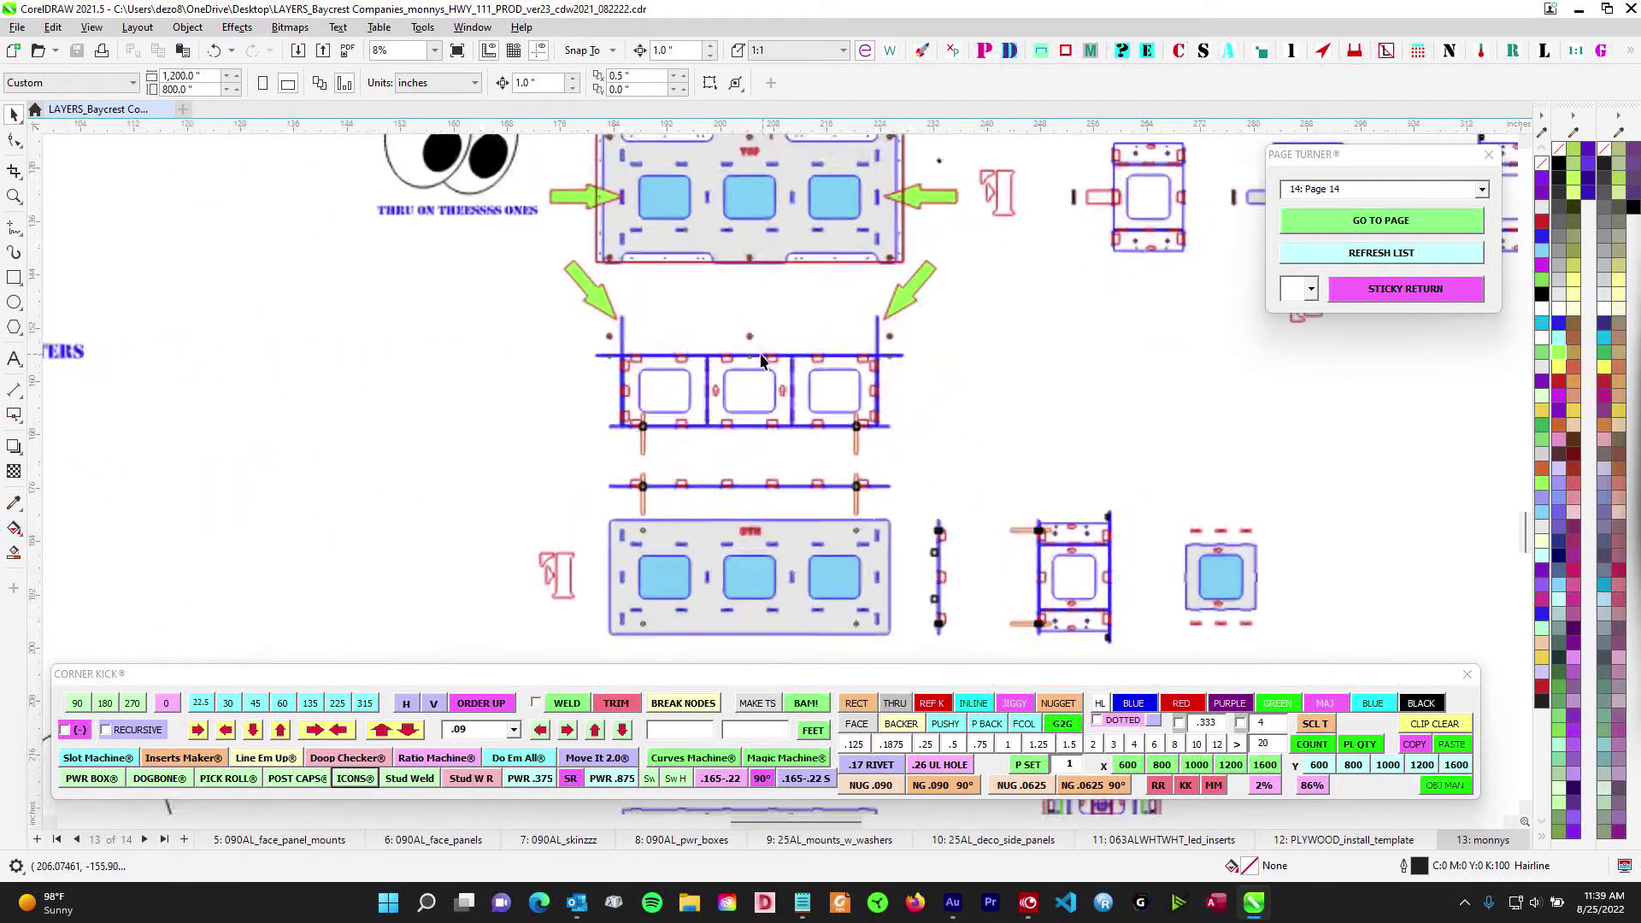
pyautogui.scroll(-3, 665, 365)
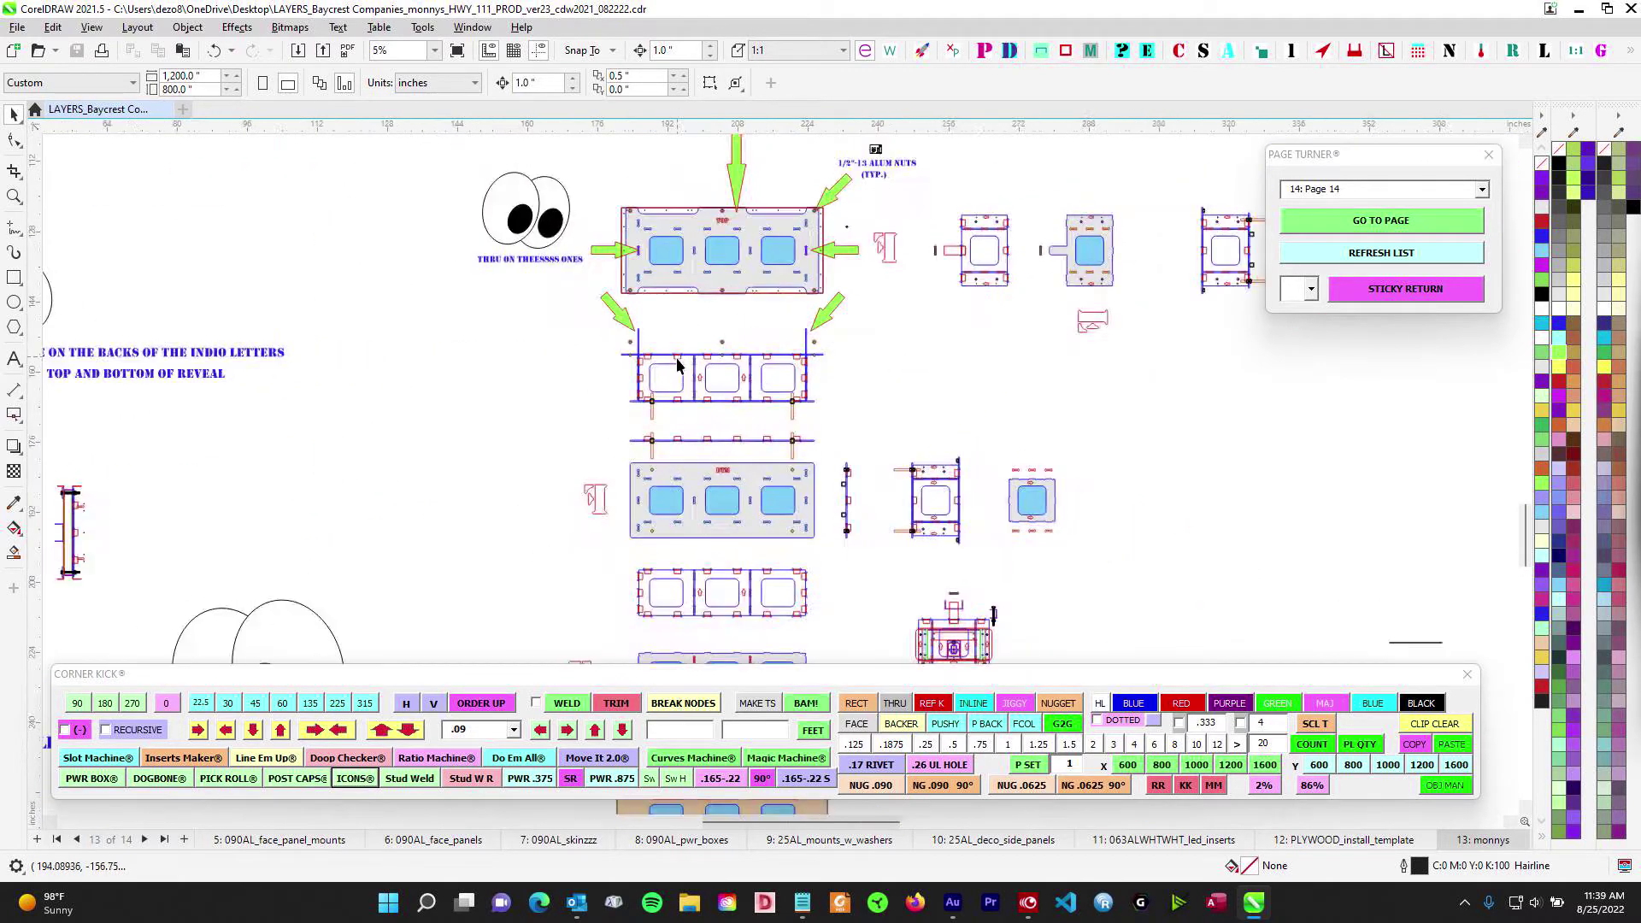
# Examine the base elevation with the concrete clearance note and the bolts joining it to the frame above
pyautogui.scroll(4, 611, 307)
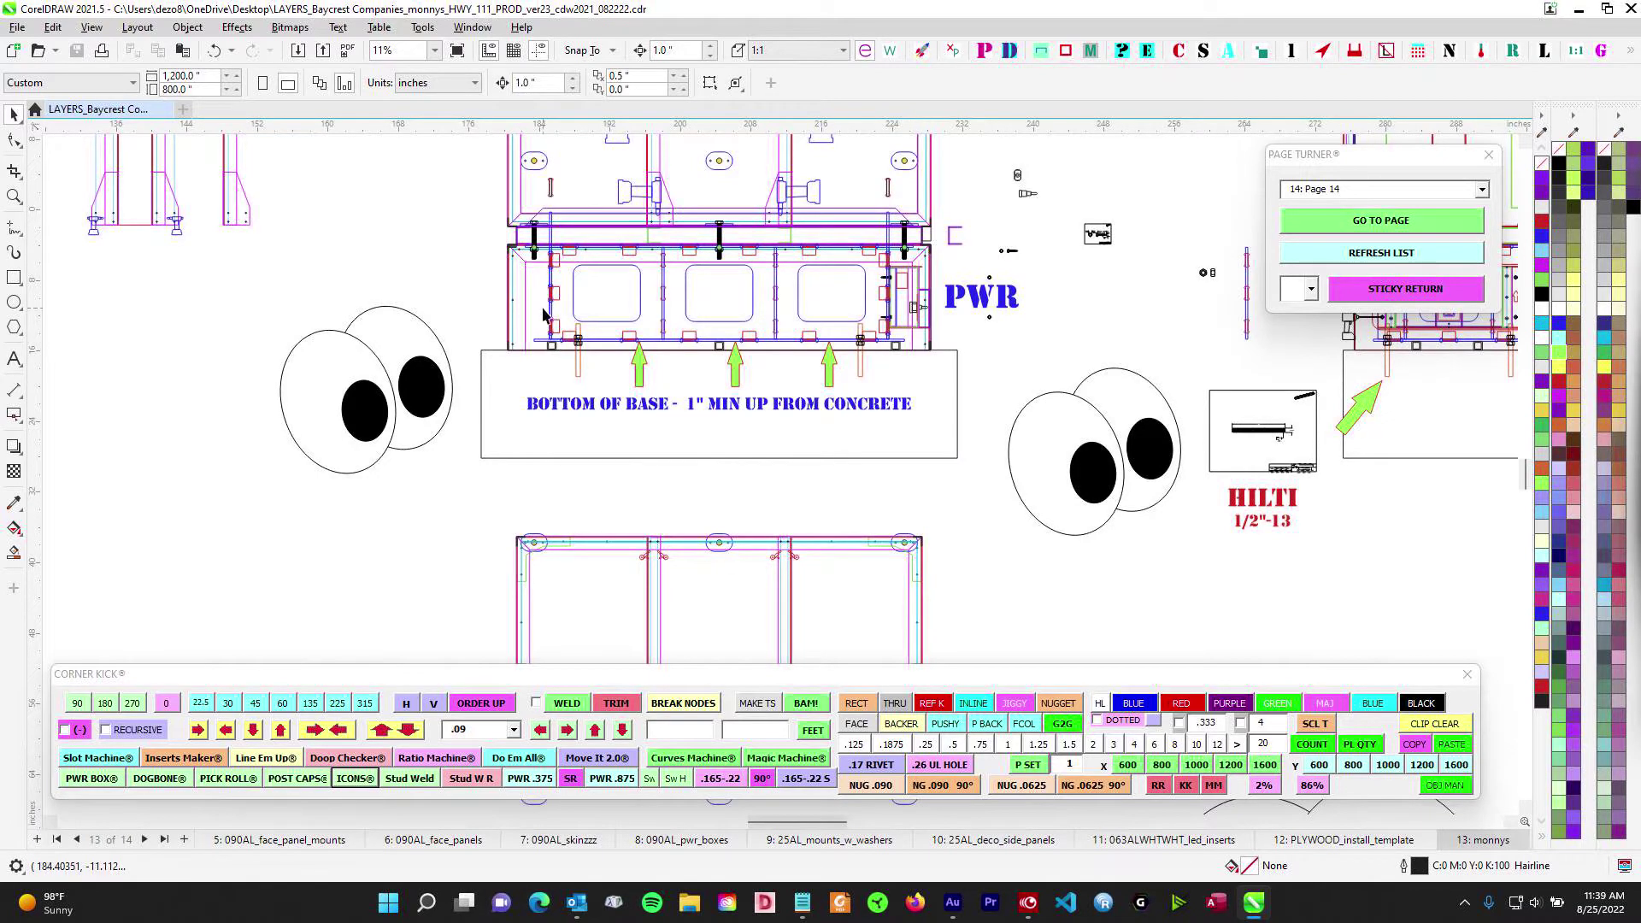
pyautogui.scroll(-1, 544, 315)
pyautogui.scroll(2, 1137, 411)
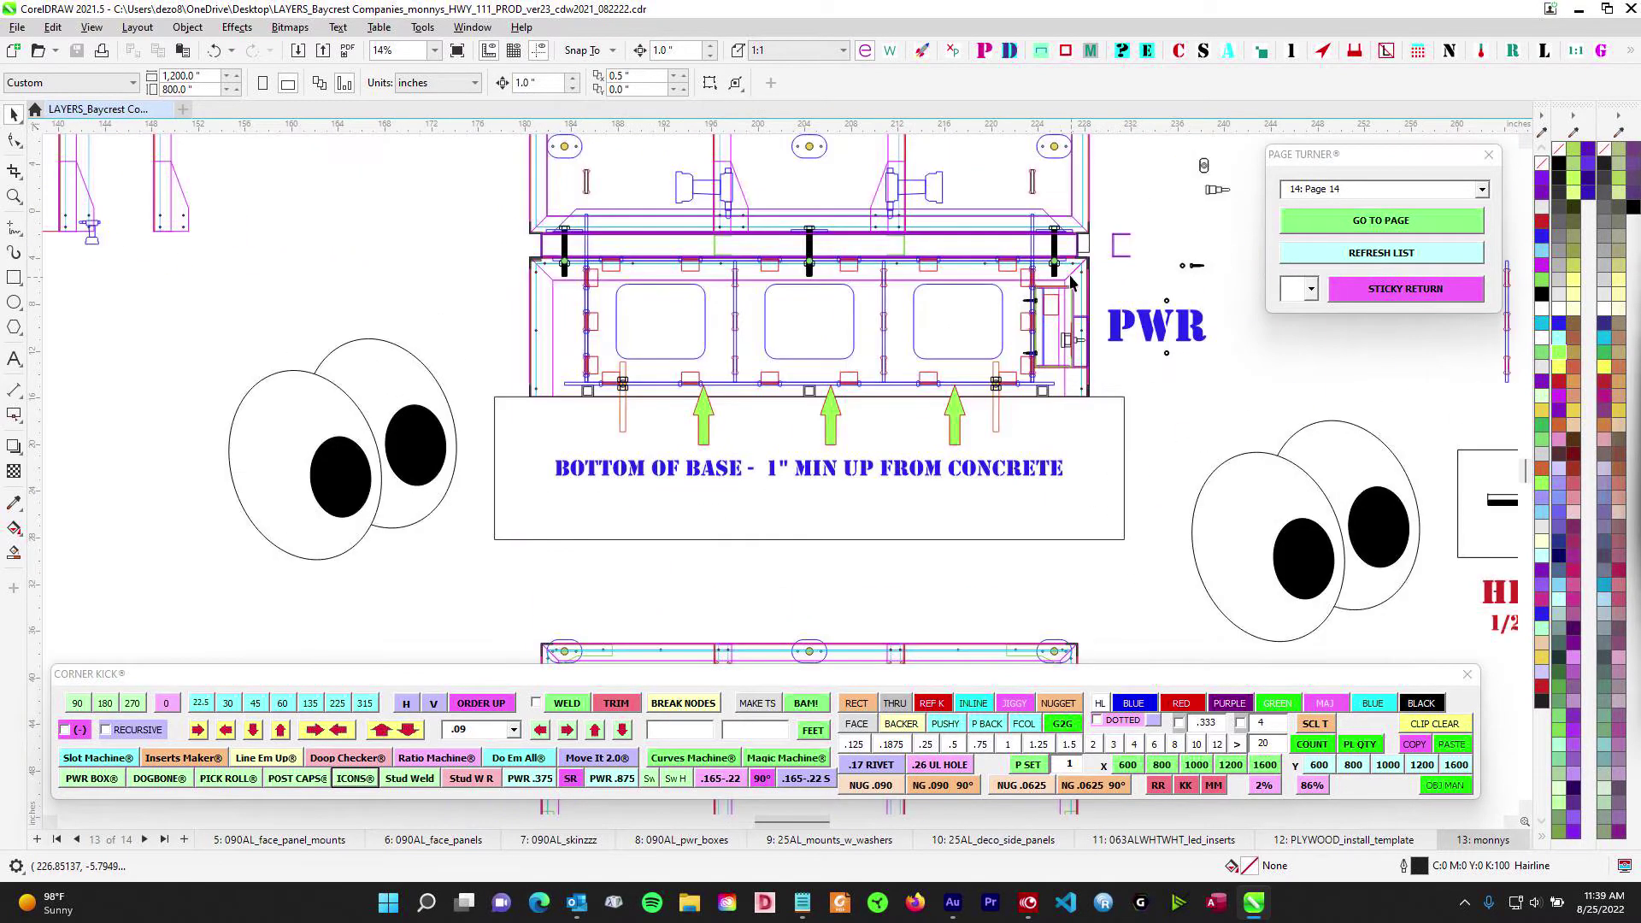
pyautogui.moveTo(706, 262); pyautogui.dragTo(644, 559)
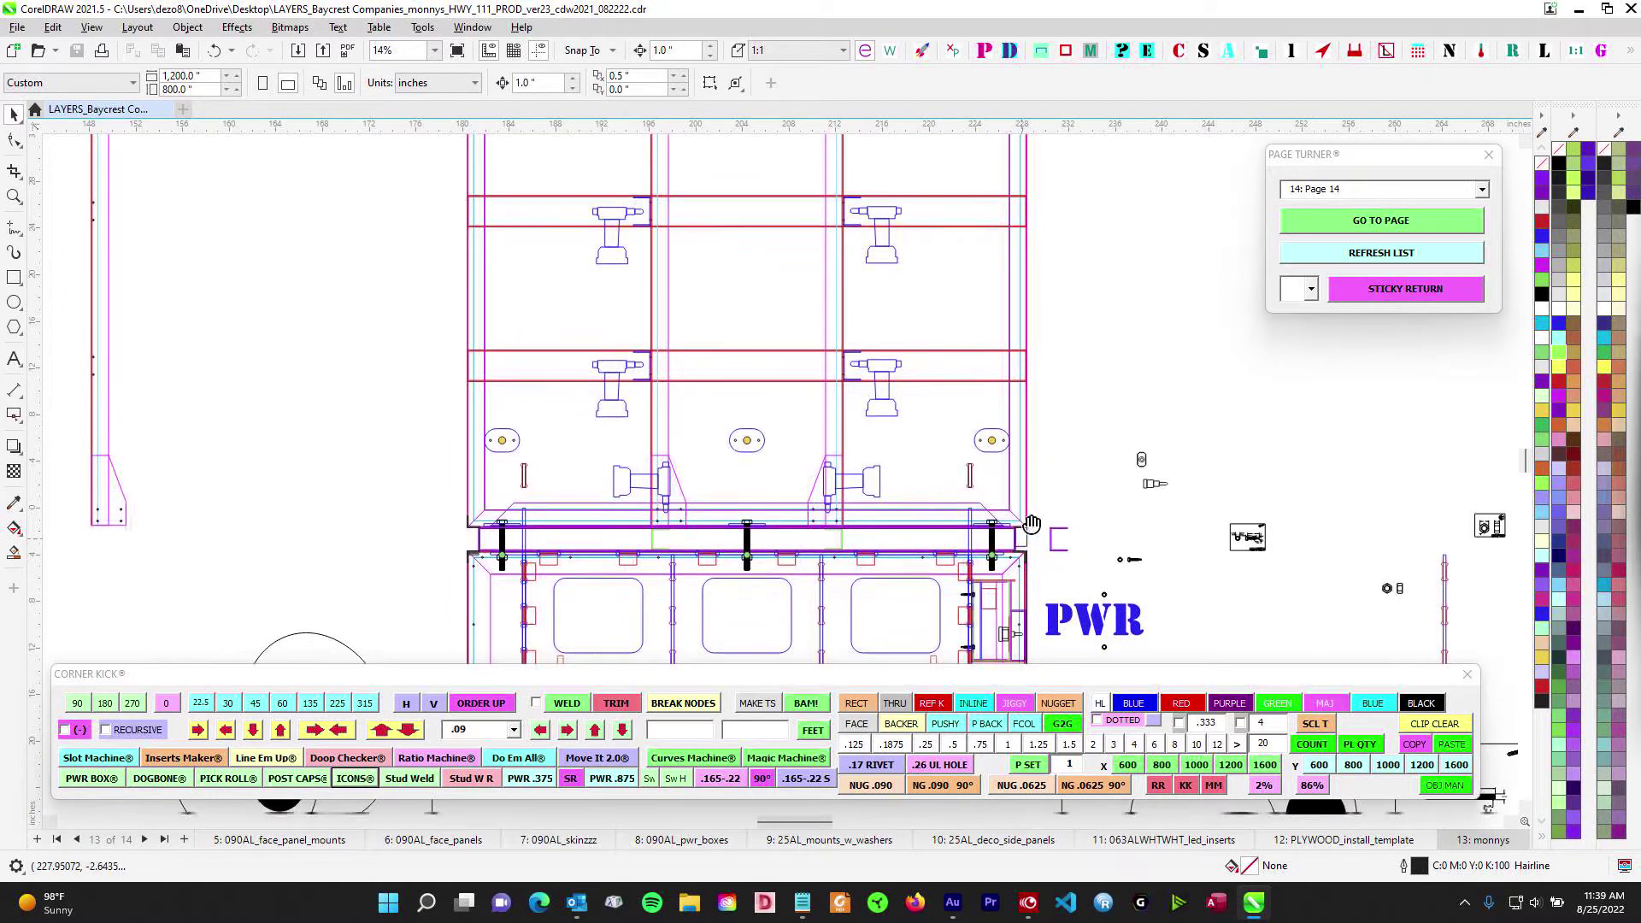
pyautogui.scroll(-3, 1037, 530)
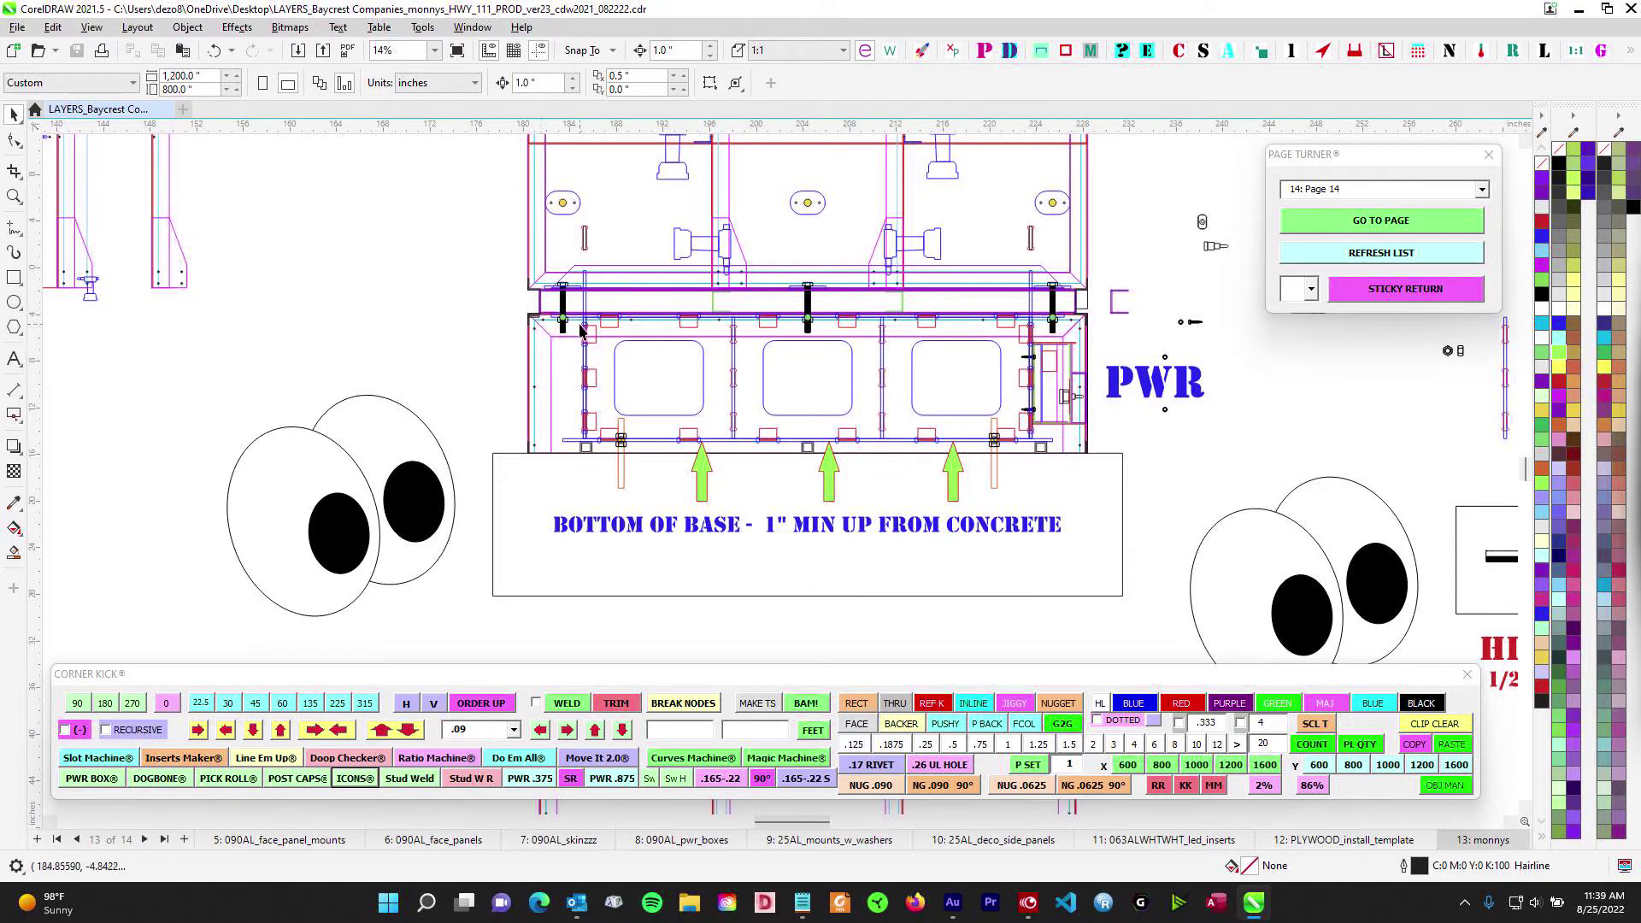
pyautogui.scroll(-2, 580, 332)
# Inspect the plate view with the self-tap hole note and the PWR base elevation beneath it
pyautogui.moveTo(757, 436); pyautogui.dragTo(991, 262)
pyautogui.moveTo(674, 484); pyautogui.dragTo(759, 360)
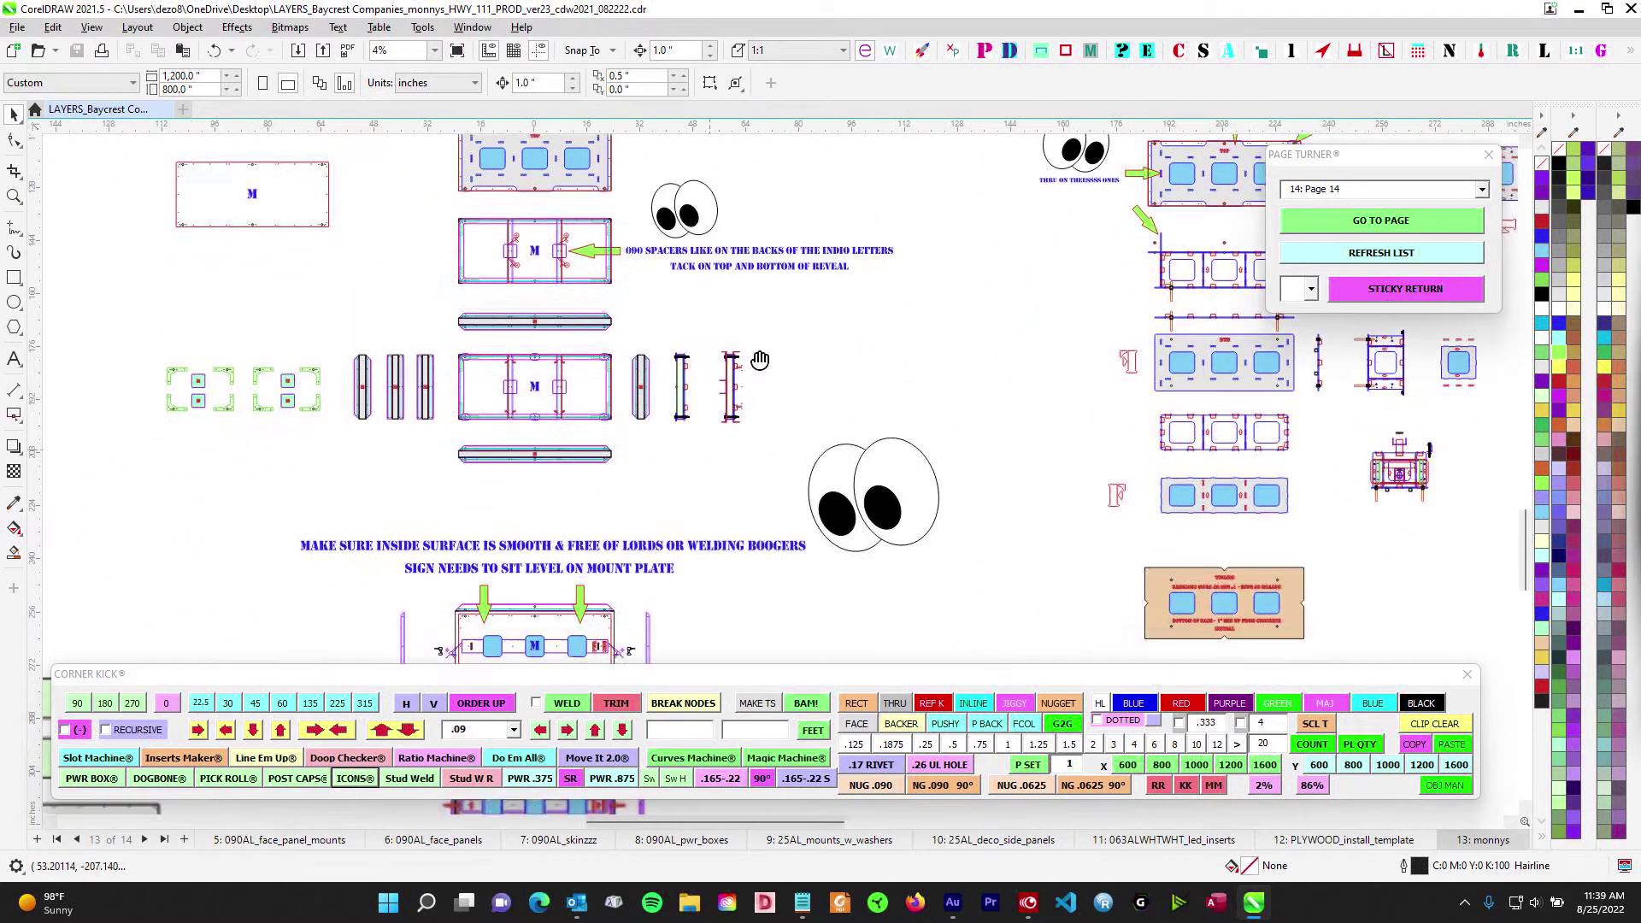
pyautogui.scroll(3, 760, 359)
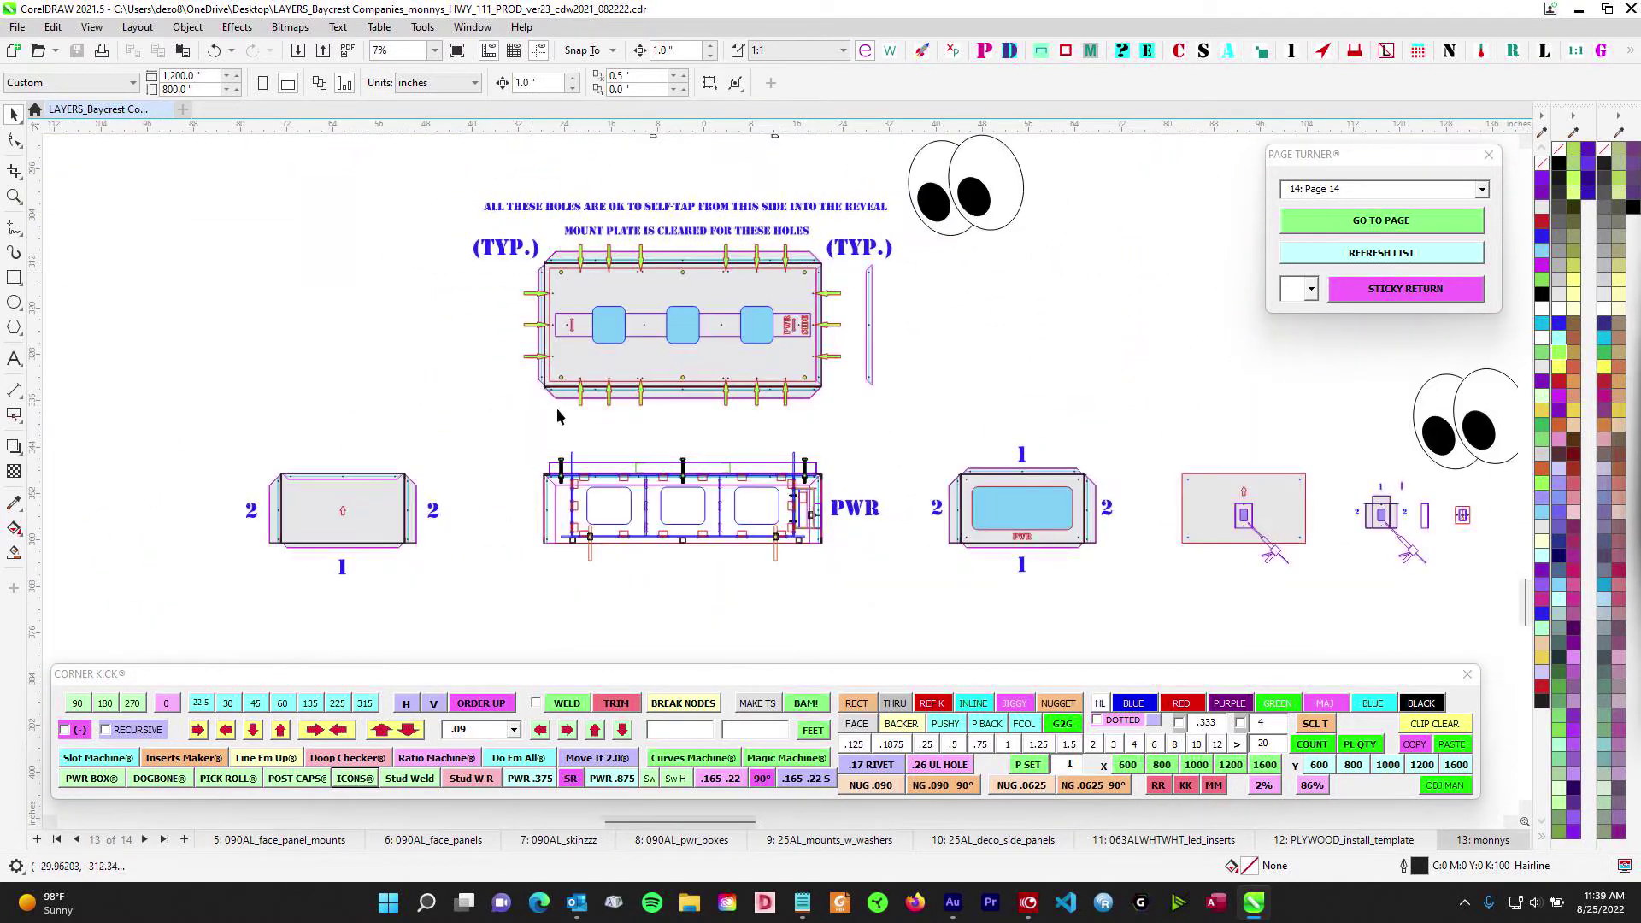
pyautogui.scroll(1, 818, 261)
pyautogui.scroll(-2, 818, 261)
# Examine the green JIGGY panels and the PWR SIDE labels on their opposite ends
pyautogui.moveTo(818, 262); pyautogui.dragTo(1357, 376)
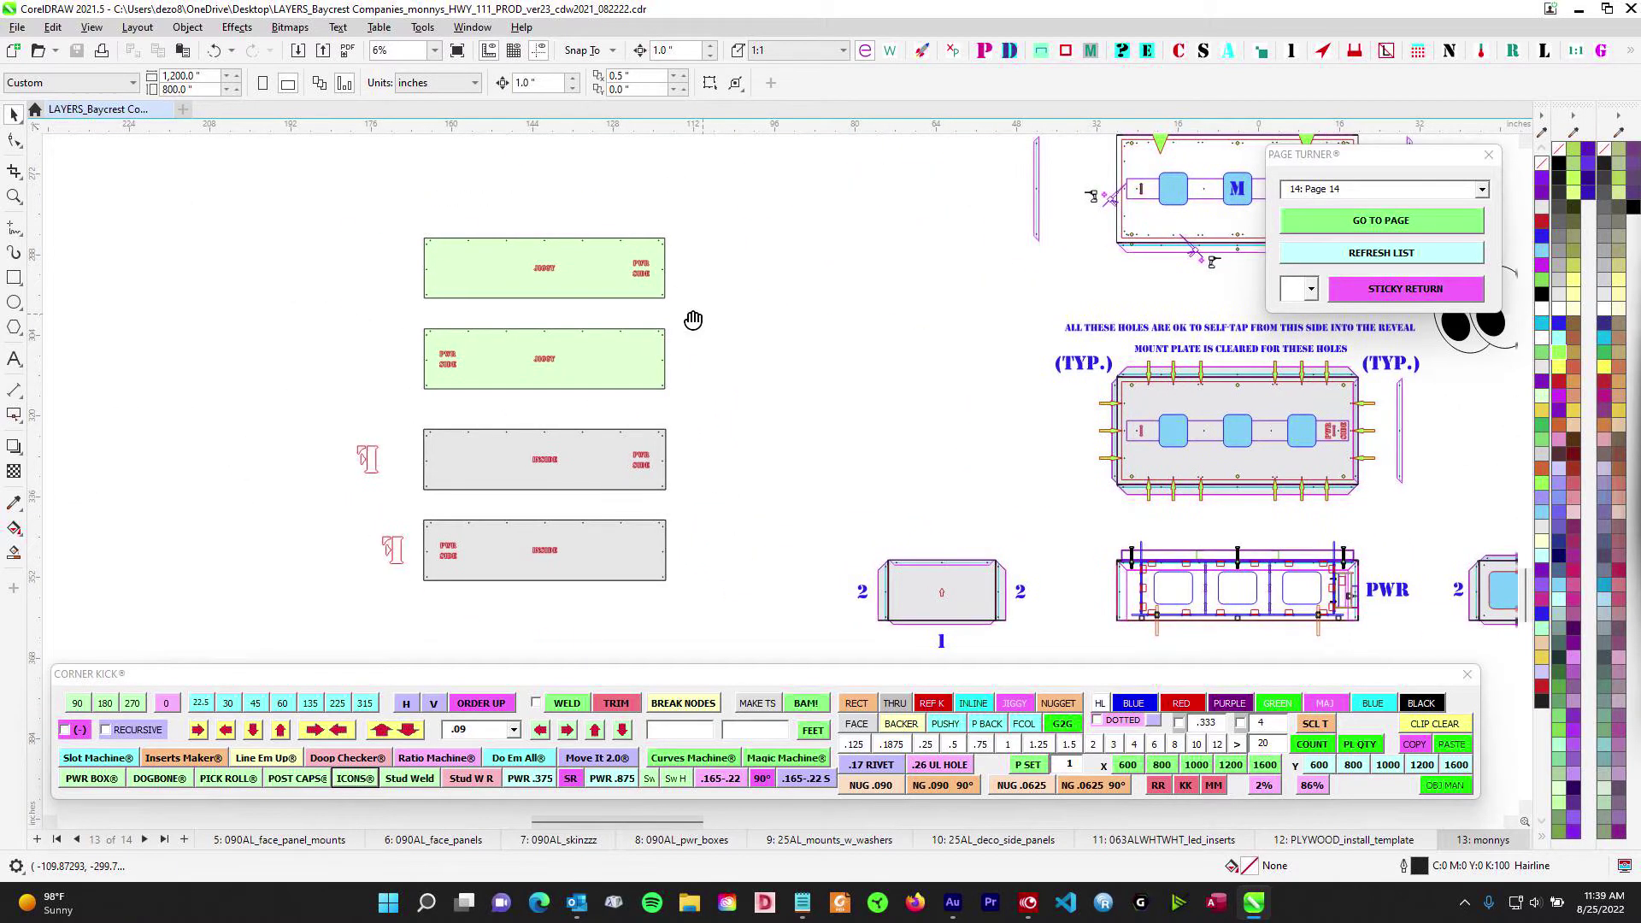
pyautogui.scroll(2, 696, 322)
pyautogui.scroll(2, 466, 252)
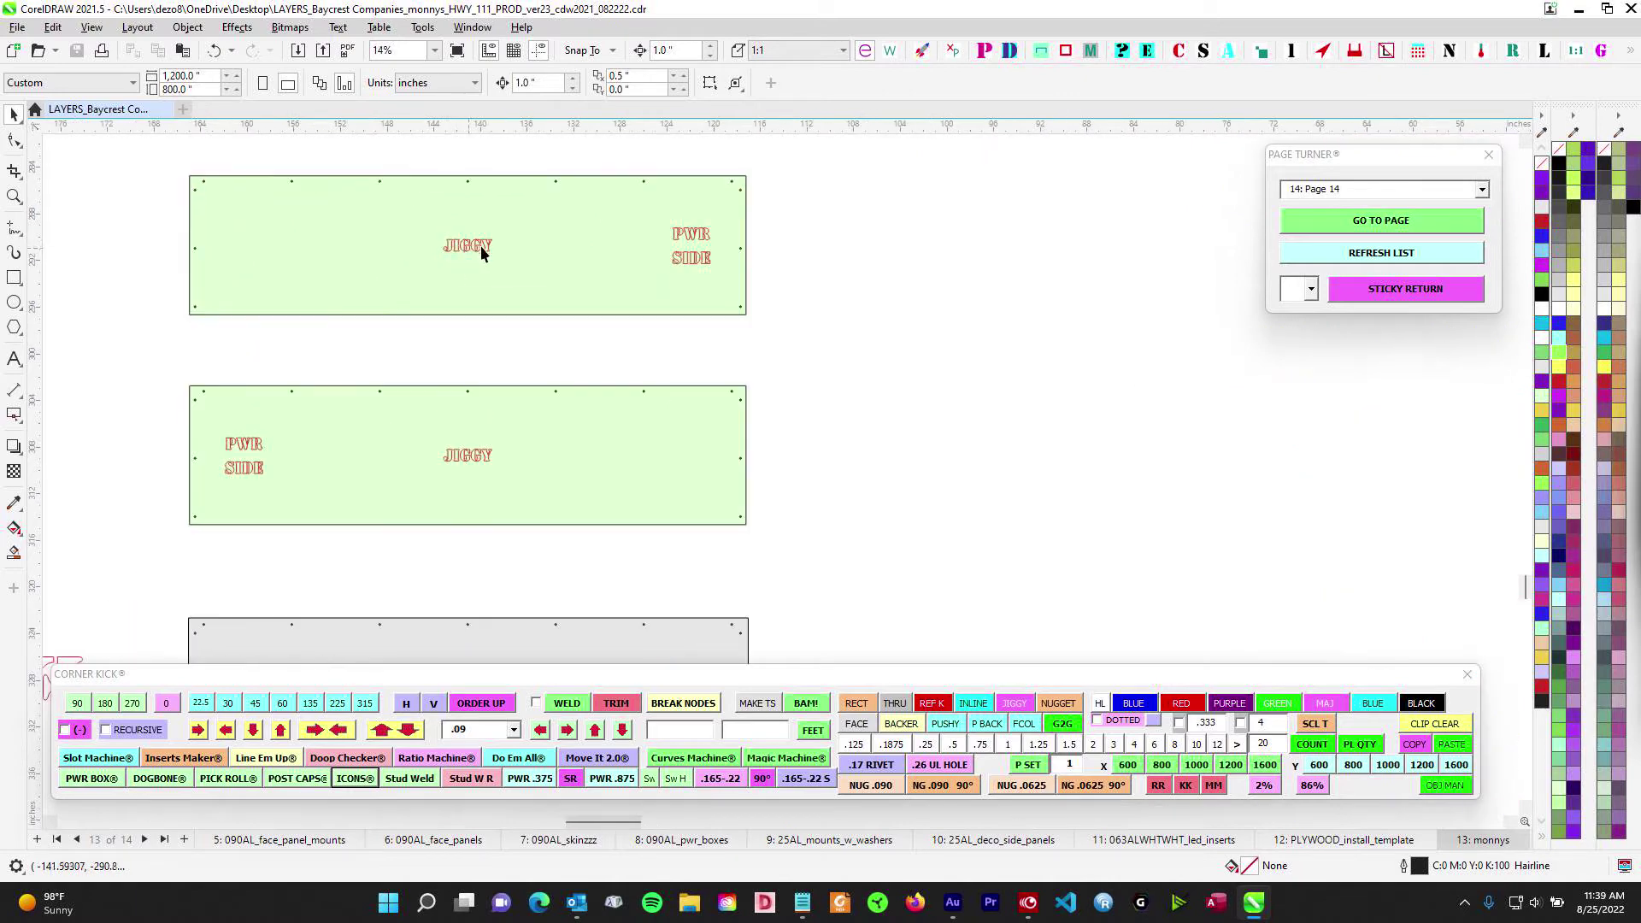
pyautogui.scroll(-5, 952, 423)
# Examine the base elevation between the numbered end panels, focusing on its openings, bolts and PWR compartment
pyautogui.moveTo(913, 602); pyautogui.dragTo(729, 440)
pyautogui.scroll(3, 729, 440)
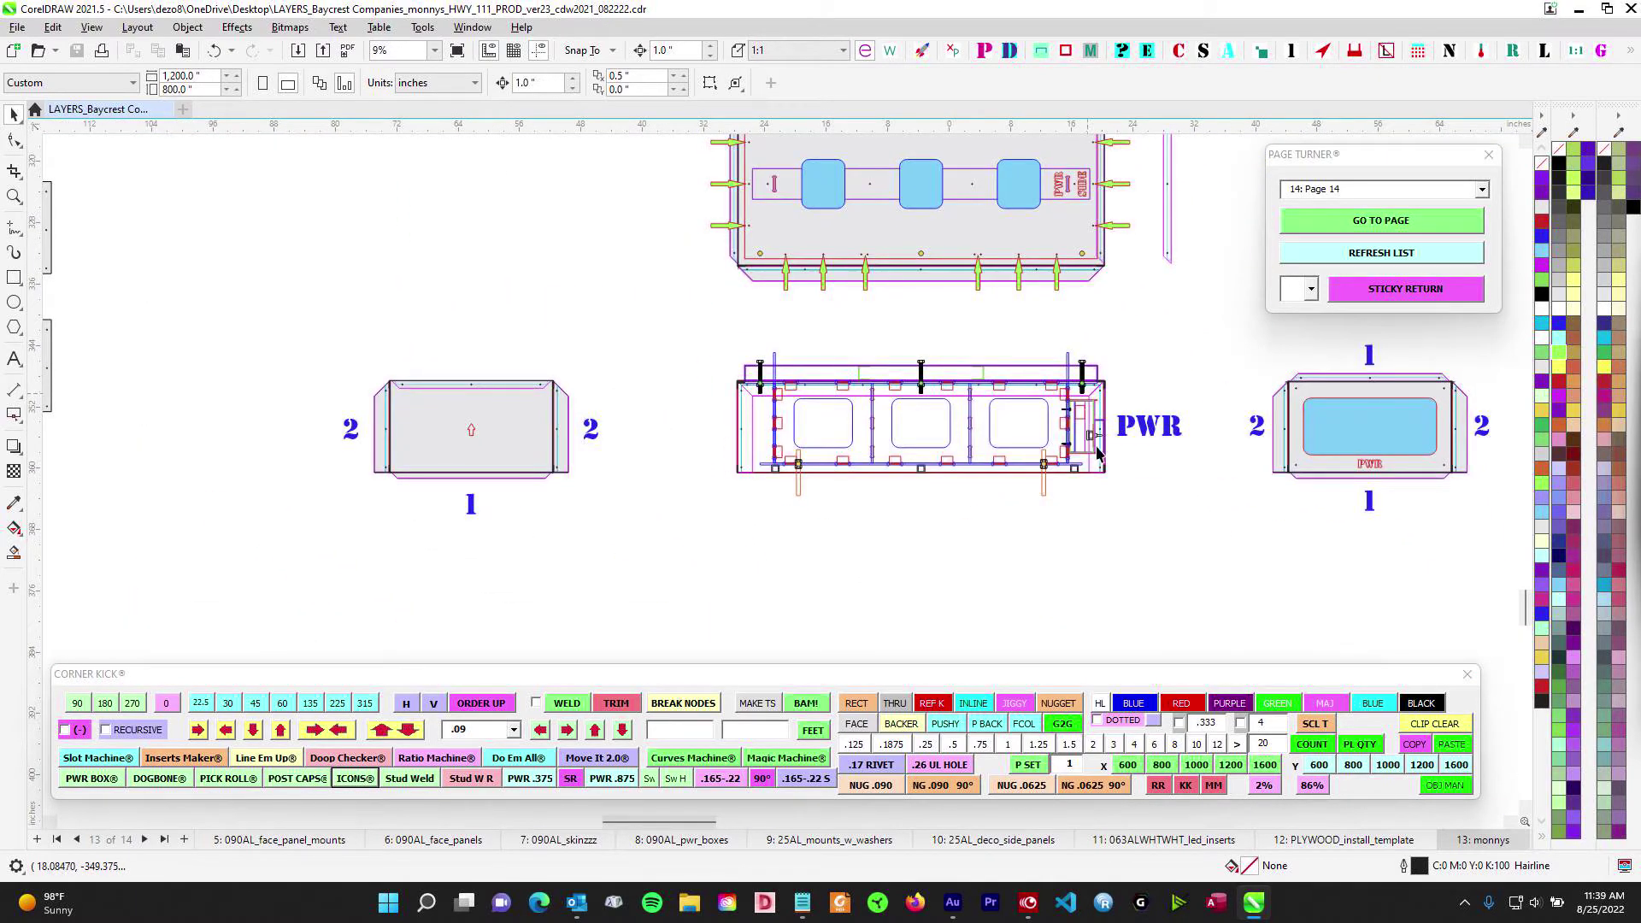
pyautogui.scroll(2, 1096, 452)
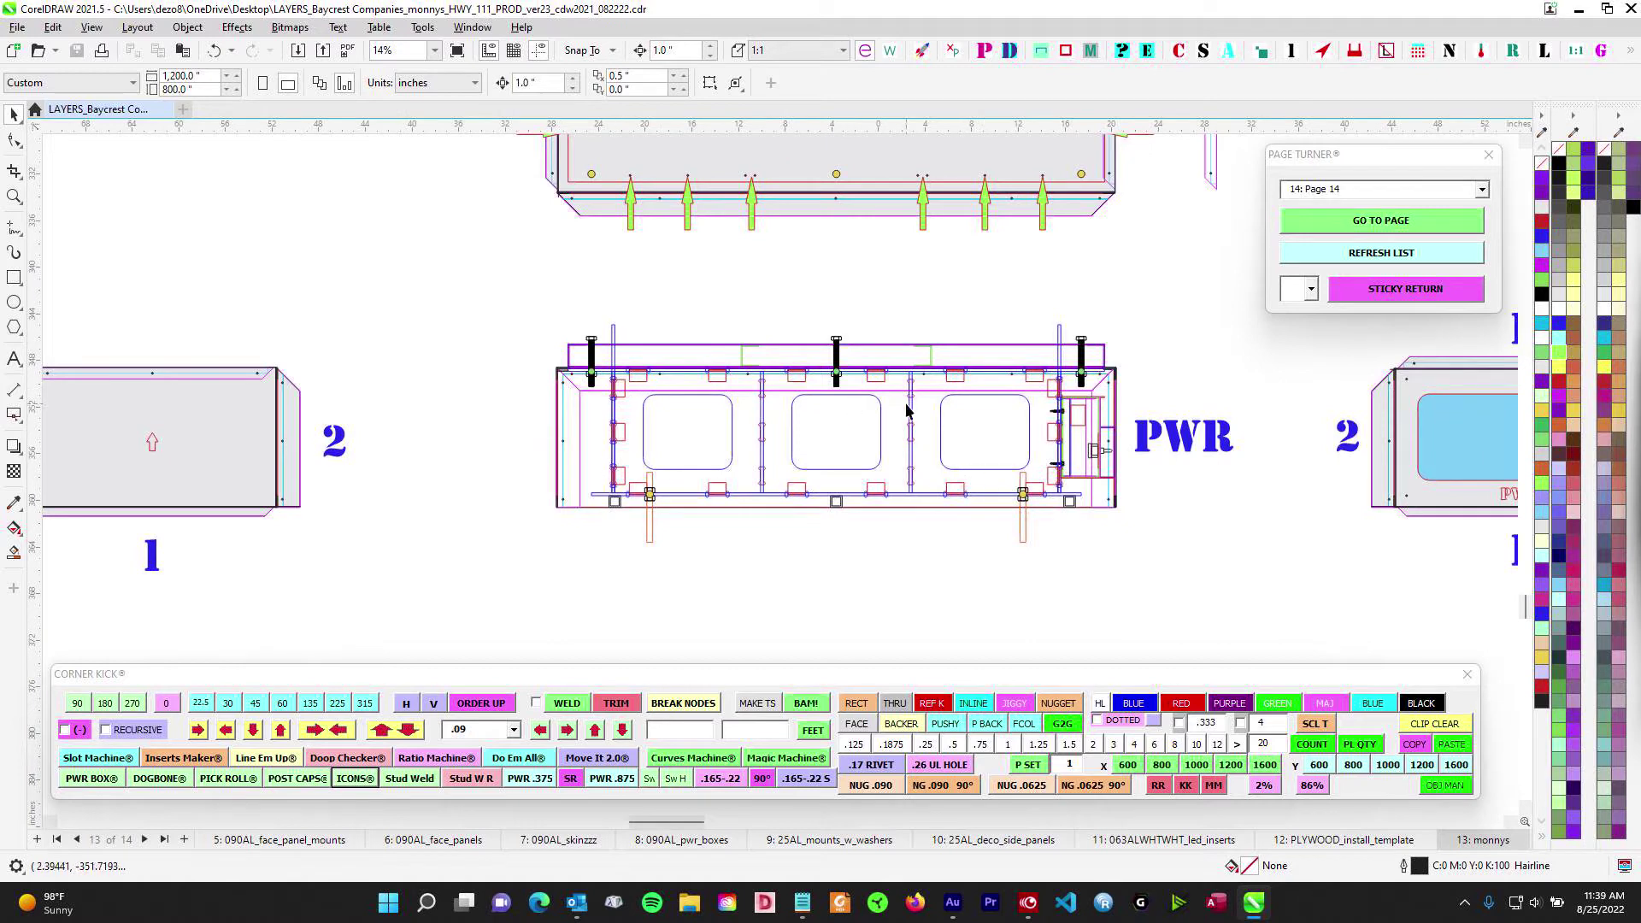
pyautogui.scroll(-1, 921, 379)
pyautogui.scroll(1, 1226, 524)
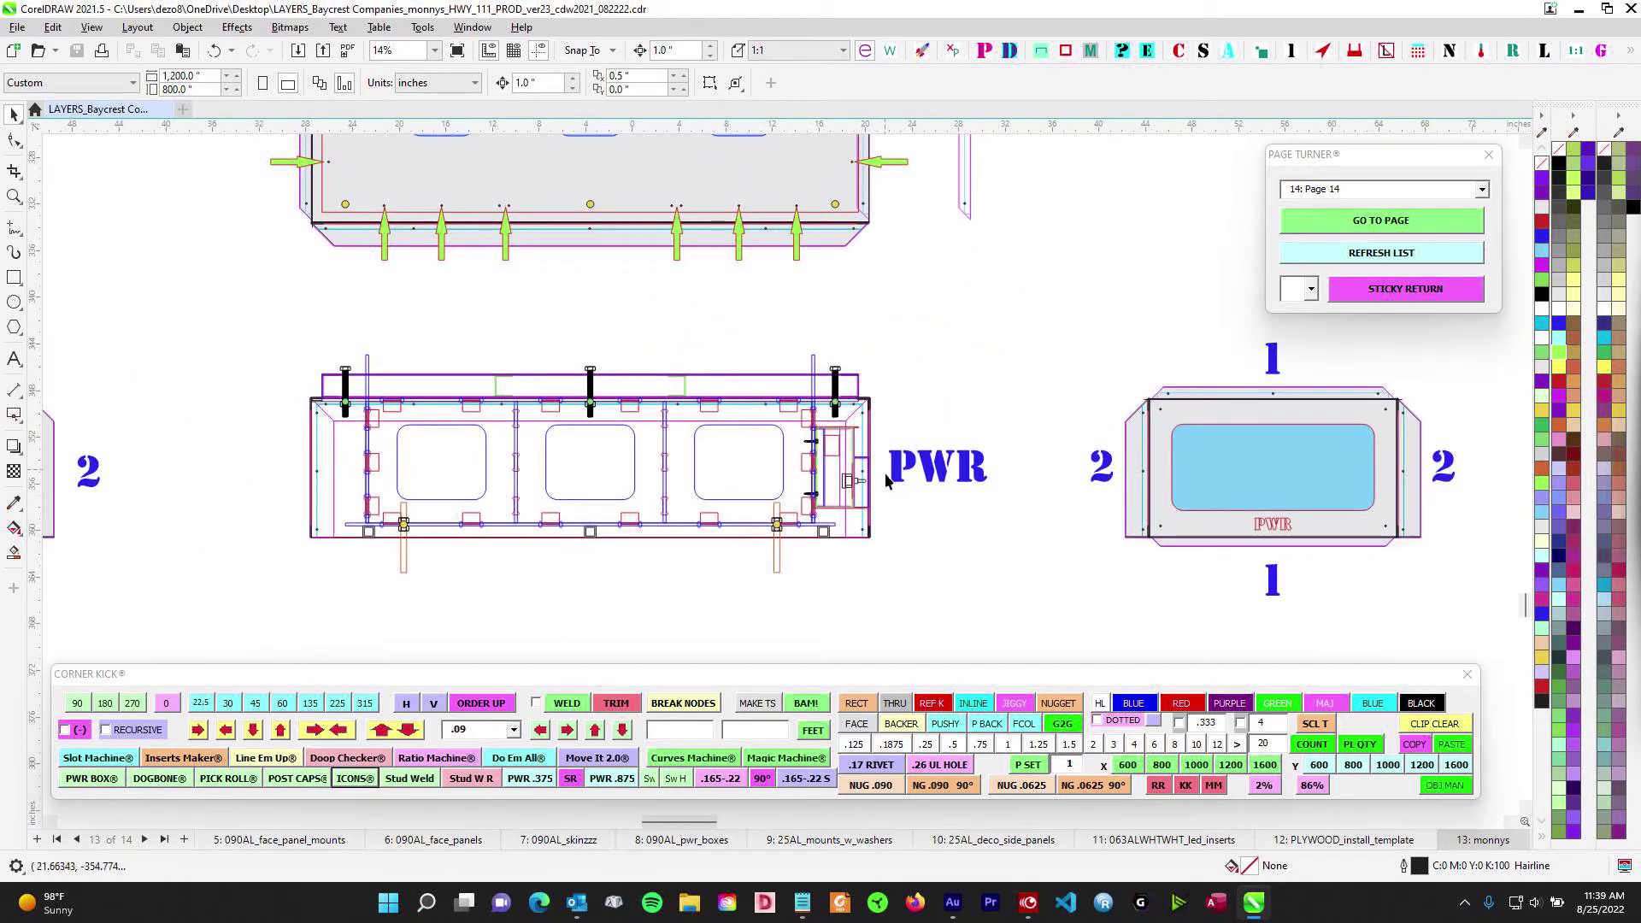
pyautogui.scroll(-2, 886, 482)
# Look back at the JIGGY and INSIDE panels and compare their PWR SIDE markings
pyautogui.moveTo(392, 420); pyautogui.dragTo(1158, 697)
pyautogui.scroll(2, 560, 251)
pyautogui.scroll(-1, 311, 432)
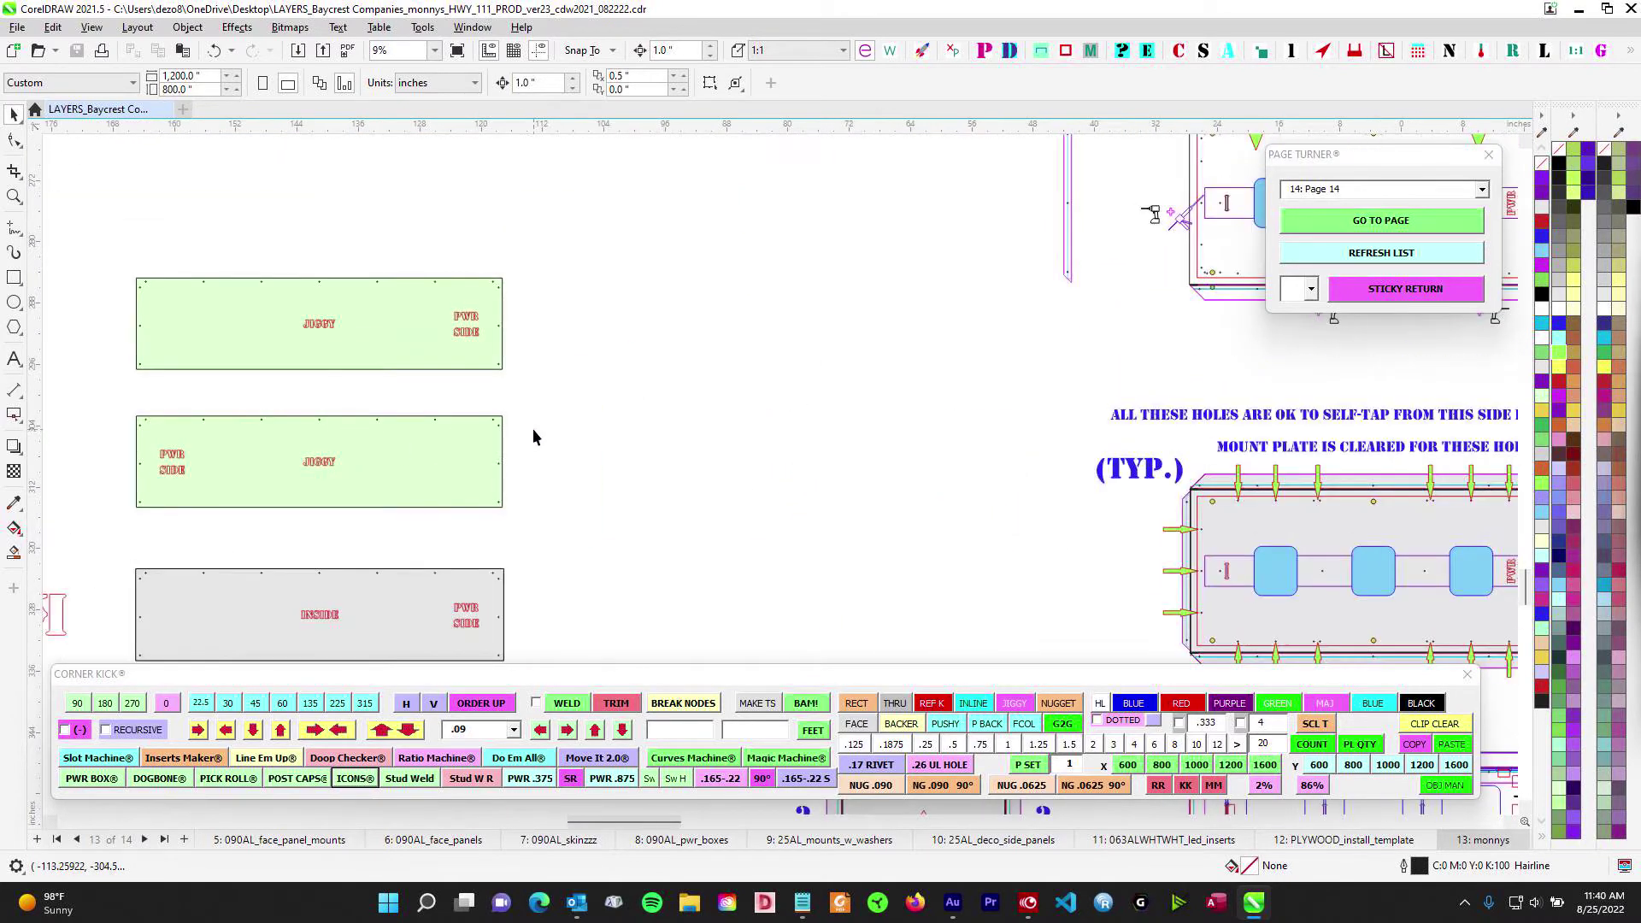
pyautogui.moveTo(635, 479); pyautogui.dragTo(541, 378)
# Look back over the full stack of assembly views, from the upper M-marked panel down to the base
pyautogui.scroll(-1, 541, 377)
pyautogui.moveTo(1044, 256); pyautogui.dragTo(755, 374)
pyautogui.scroll(-2, 755, 374)
pyautogui.moveTo(747, 231); pyautogui.dragTo(674, 627)
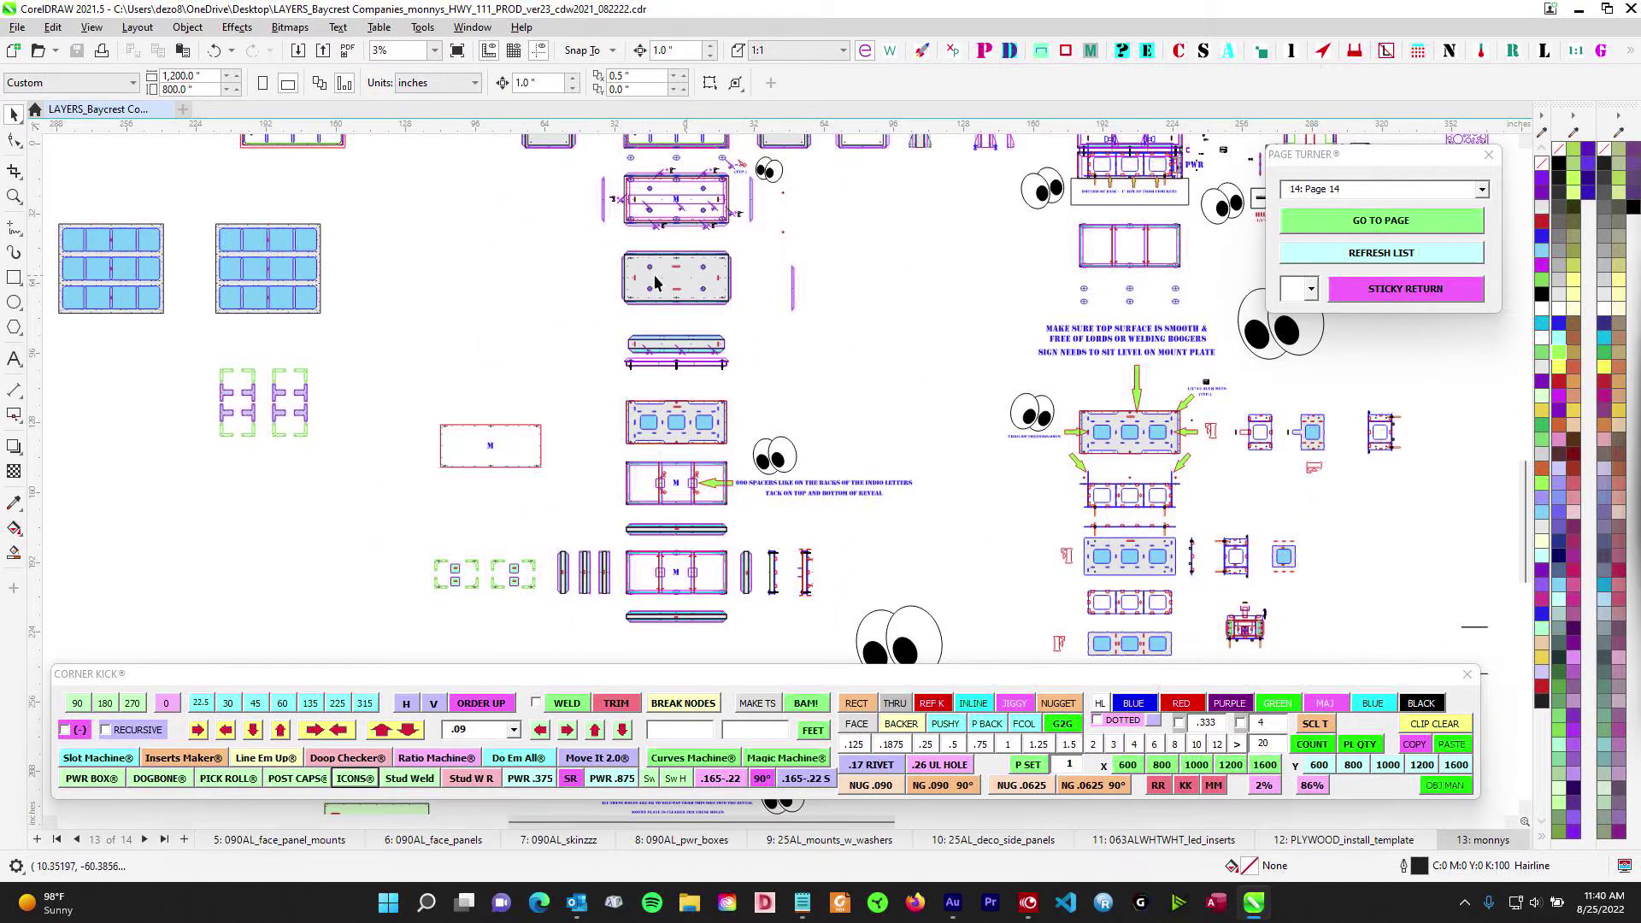
pyautogui.moveTo(695, 548); pyautogui.dragTo(651, 290)
pyautogui.moveTo(692, 615); pyautogui.dragTo(728, 342)
# Inspect the PWR end of the base elevation, including its corner, bolts and small compartment
pyautogui.scroll(3, 729, 376)
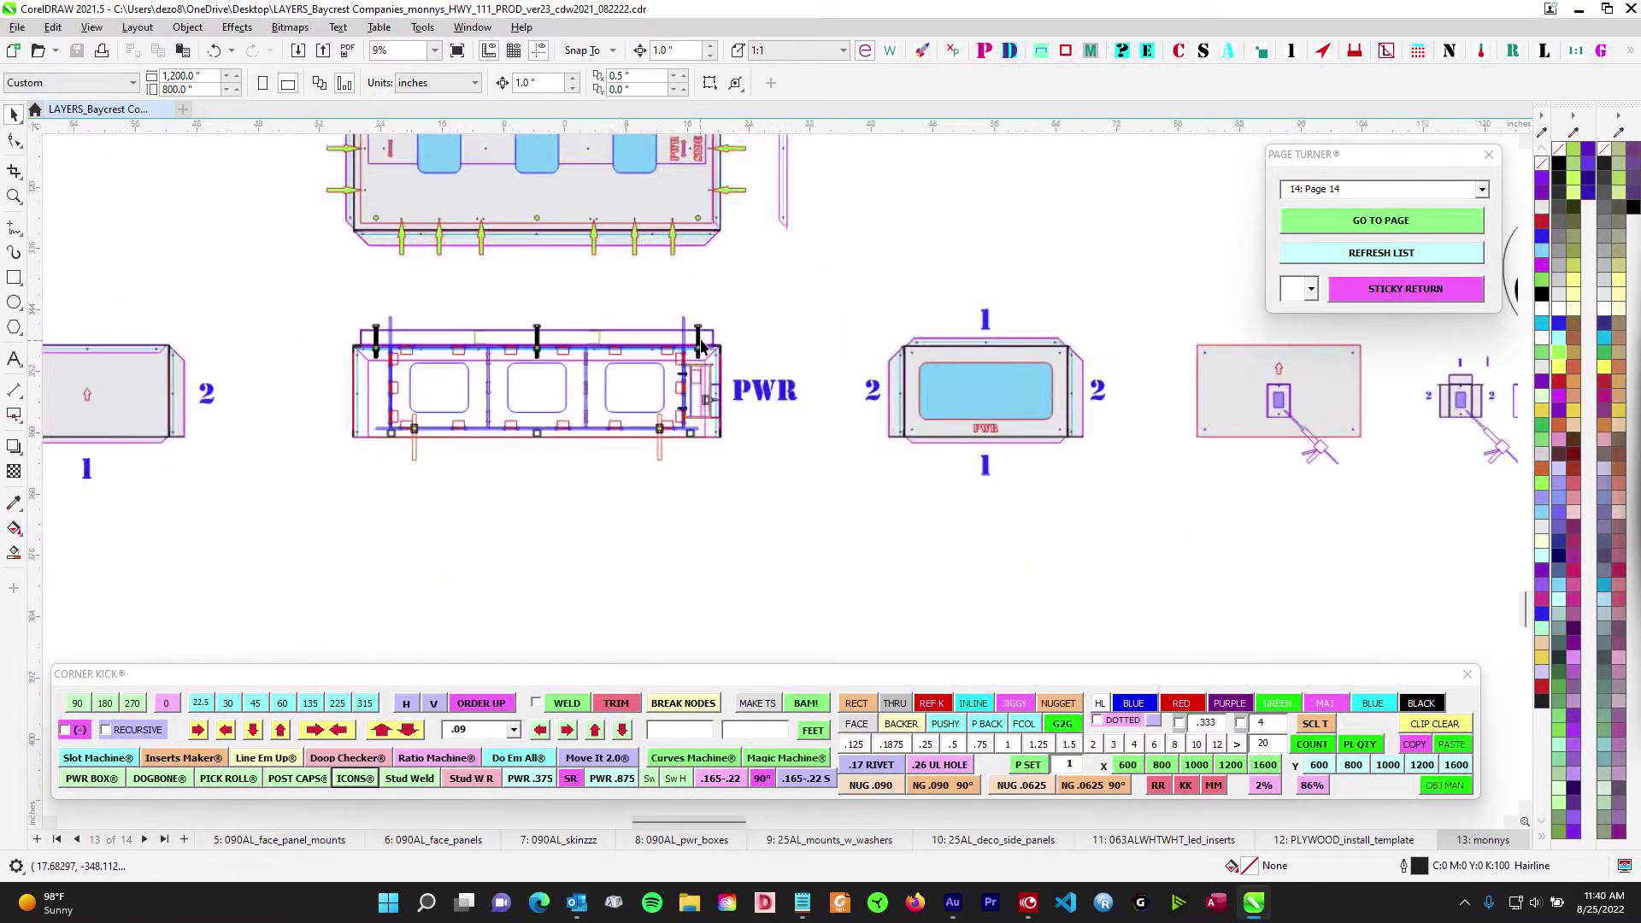
pyautogui.scroll(2, 701, 344)
pyautogui.scroll(1, 734, 312)
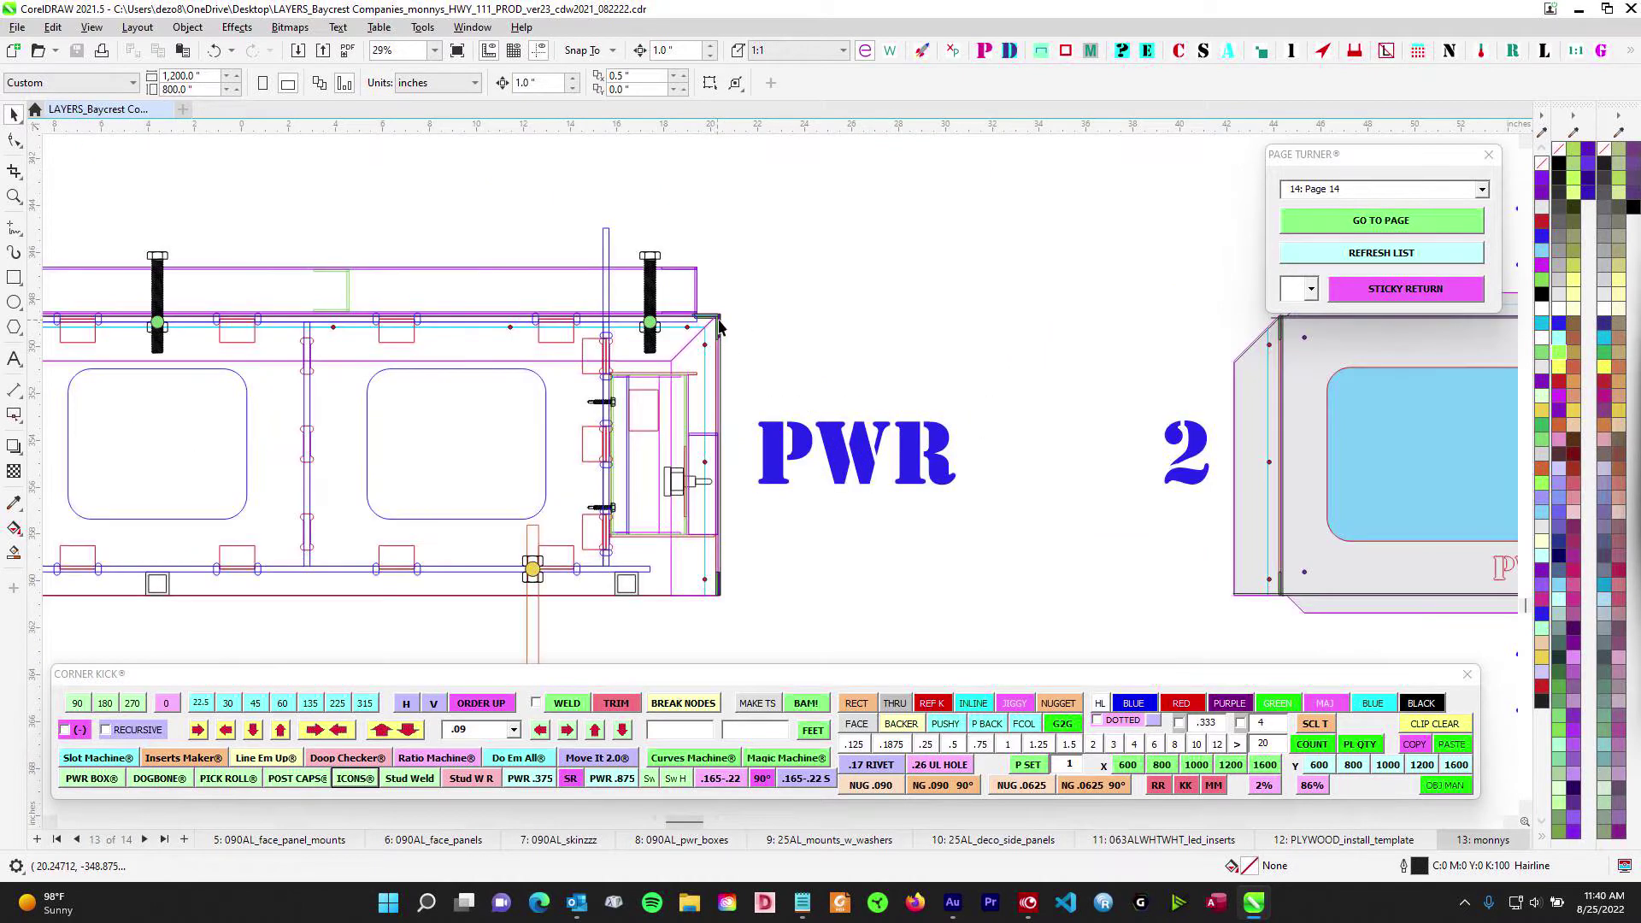
pyautogui.scroll(-2, 708, 484)
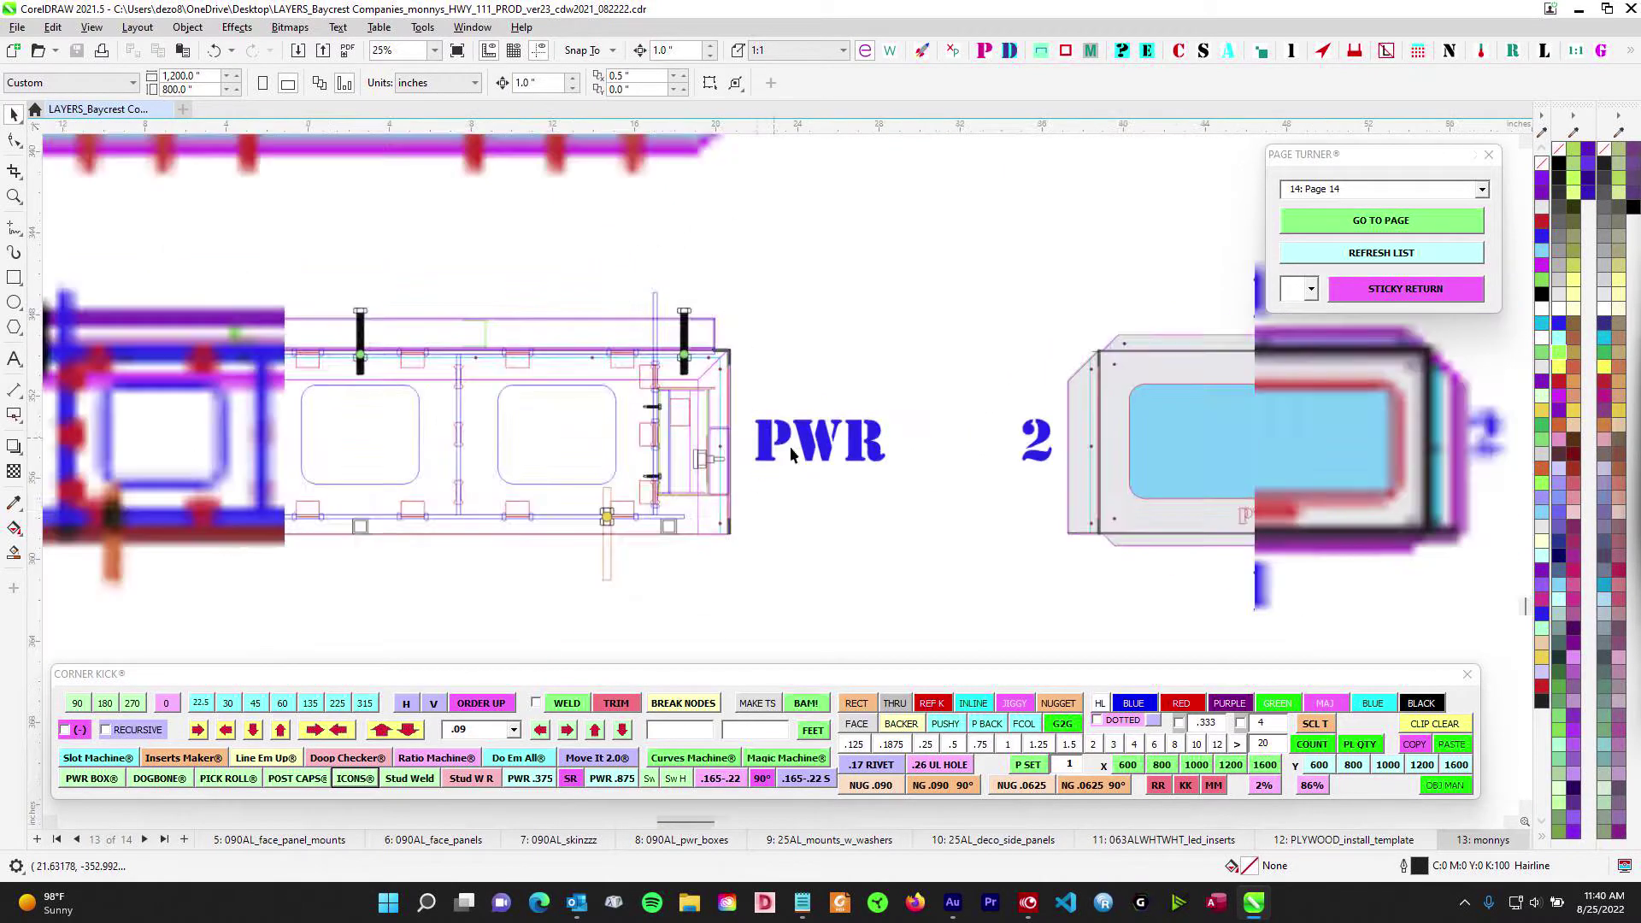
pyautogui.scroll(2, 880, 373)
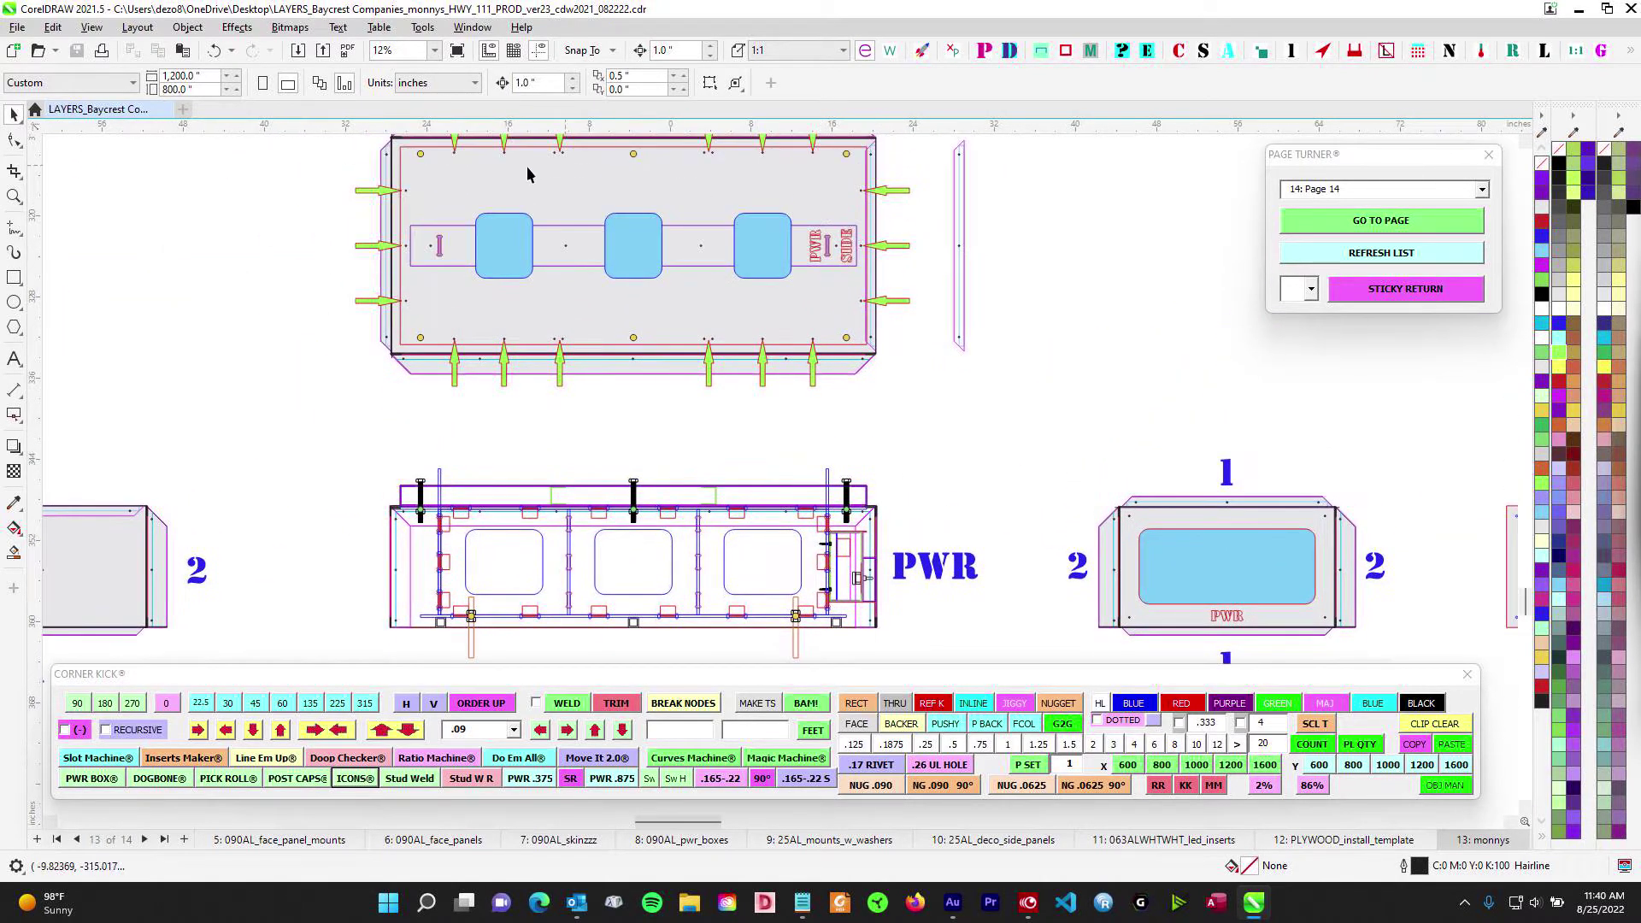
# Compare the PWR end panel's blue opening with the PWR SIDE label on the self-tap plate view
pyautogui.scroll(-2, 671, 342)
pyautogui.moveTo(785, 428); pyautogui.dragTo(758, 308)
pyautogui.scroll(2, 1030, 381)
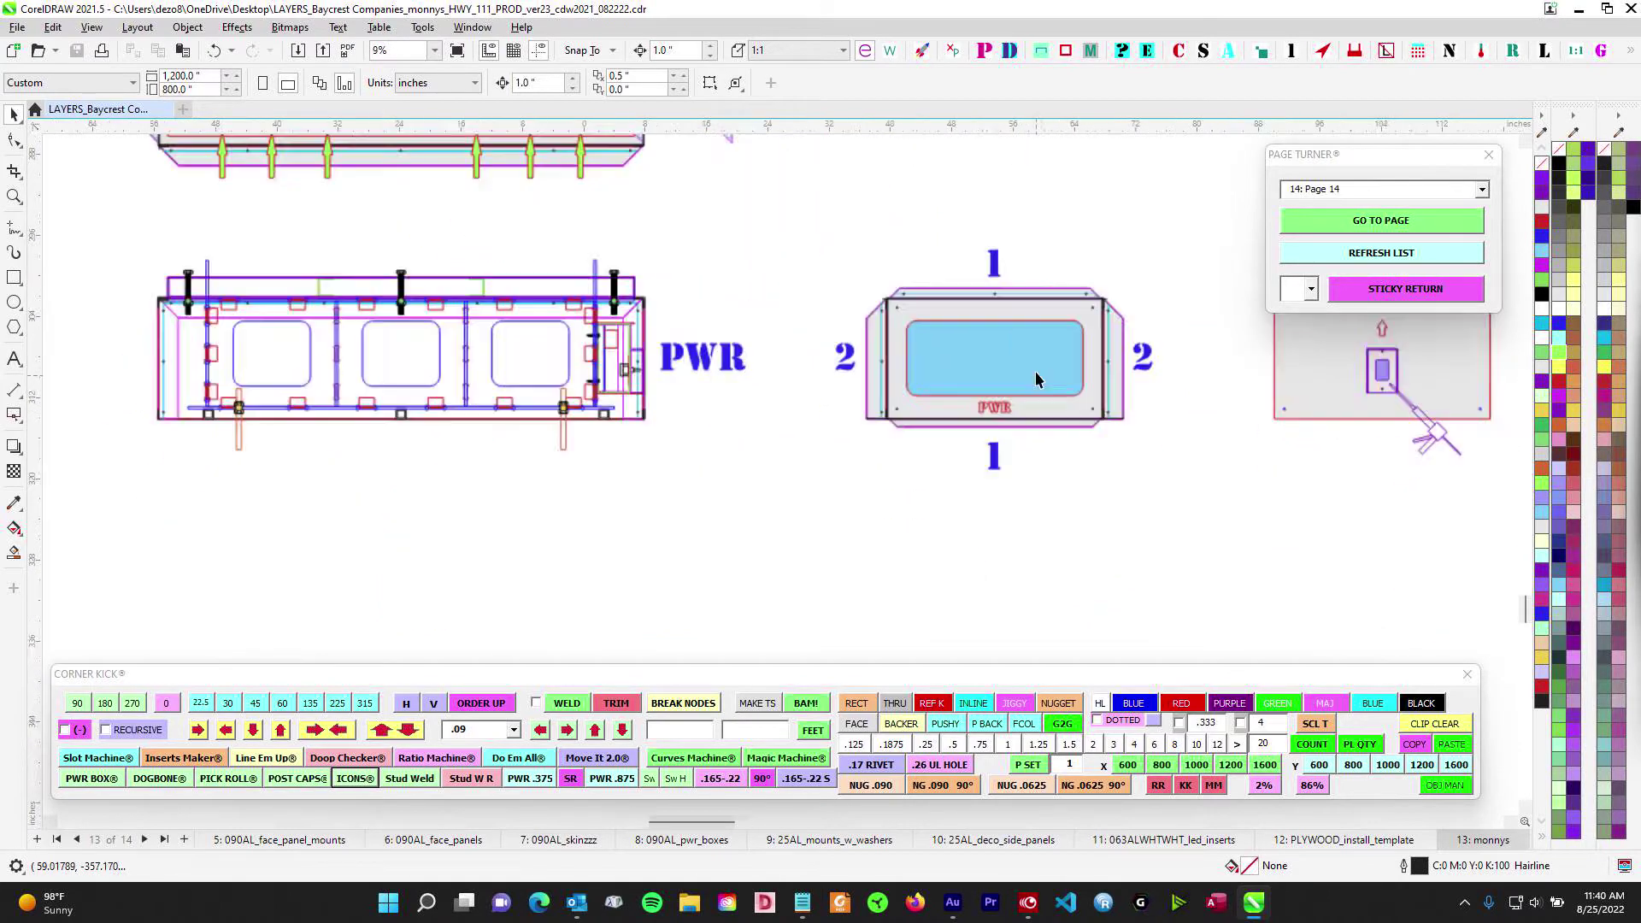
pyautogui.scroll(-1, 989, 398)
pyautogui.scroll(3, 681, 396)
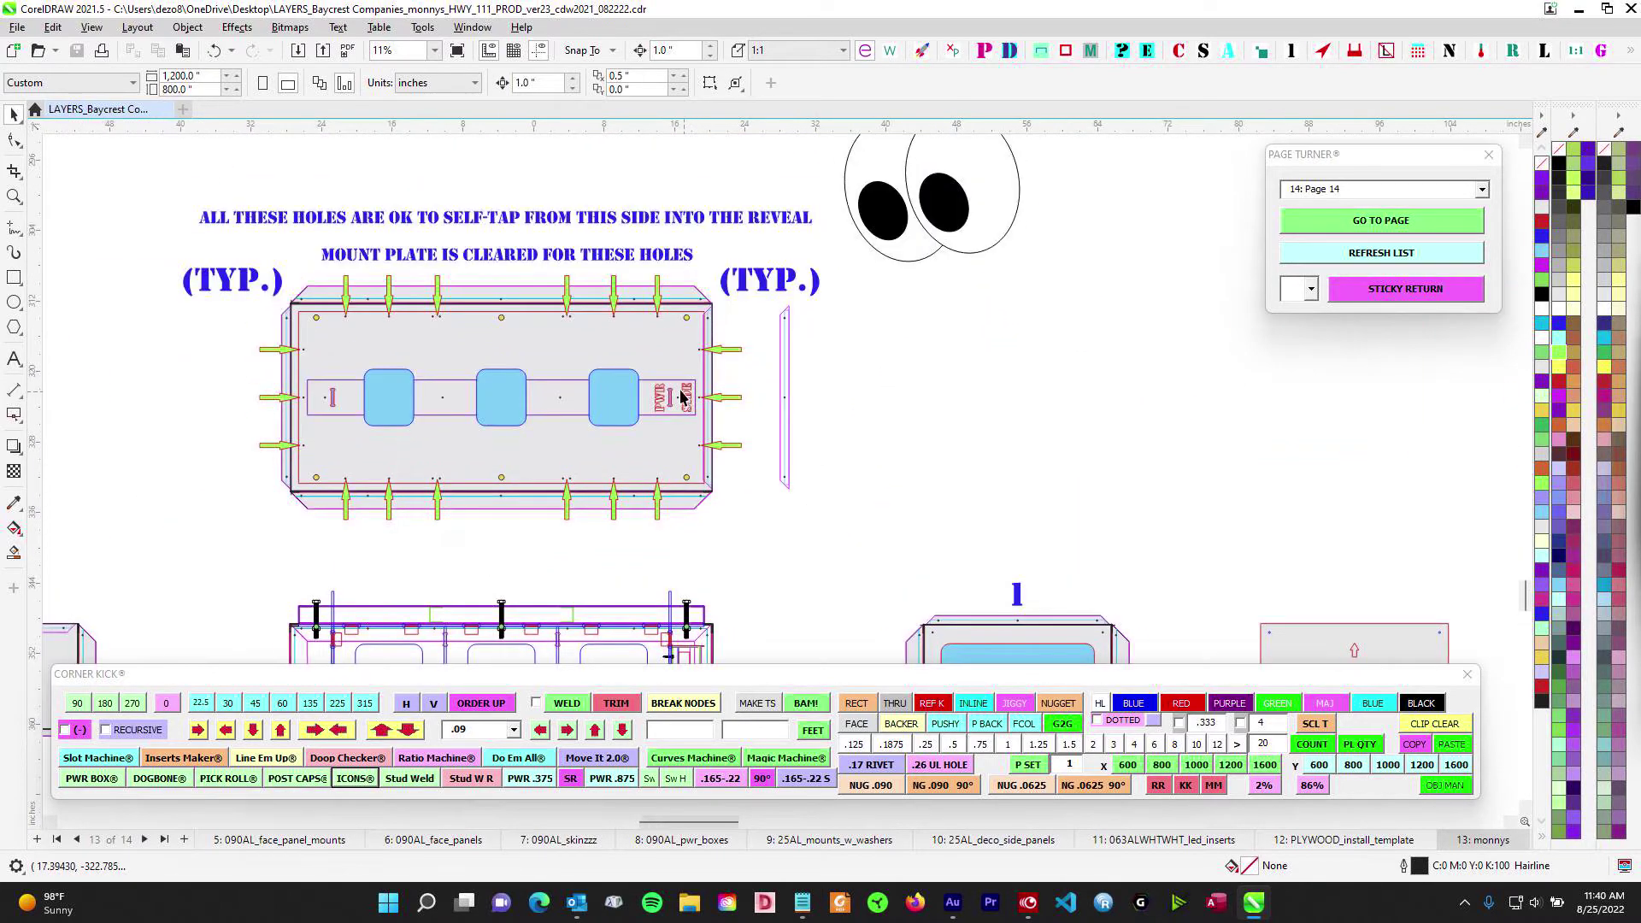
# Select the two holes along the upper edge of the lower JIGGY panel above its PWR SIDE label
pyautogui.scroll(-2, 753, 418)
pyautogui.moveTo(753, 418); pyautogui.dragTo(1308, 431)
pyautogui.scroll(3, 336, 243)
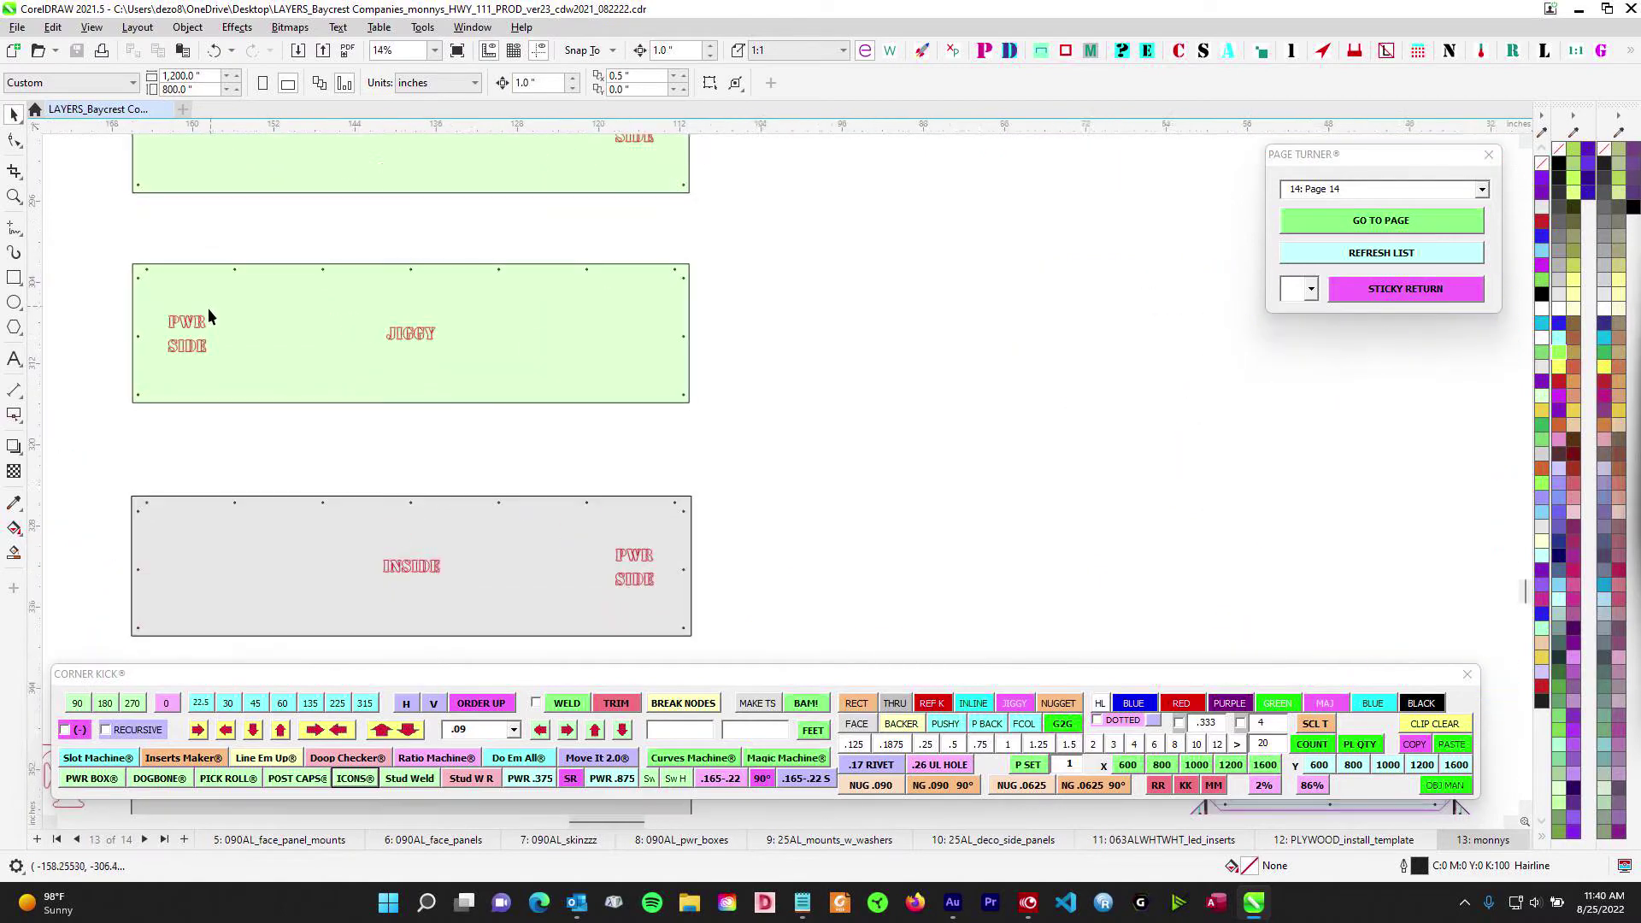
pyautogui.scroll(2, 121, 257)
pyautogui.moveTo(121, 242); pyautogui.dragTo(309, 282)
pyautogui.scroll(-4, 316, 372)
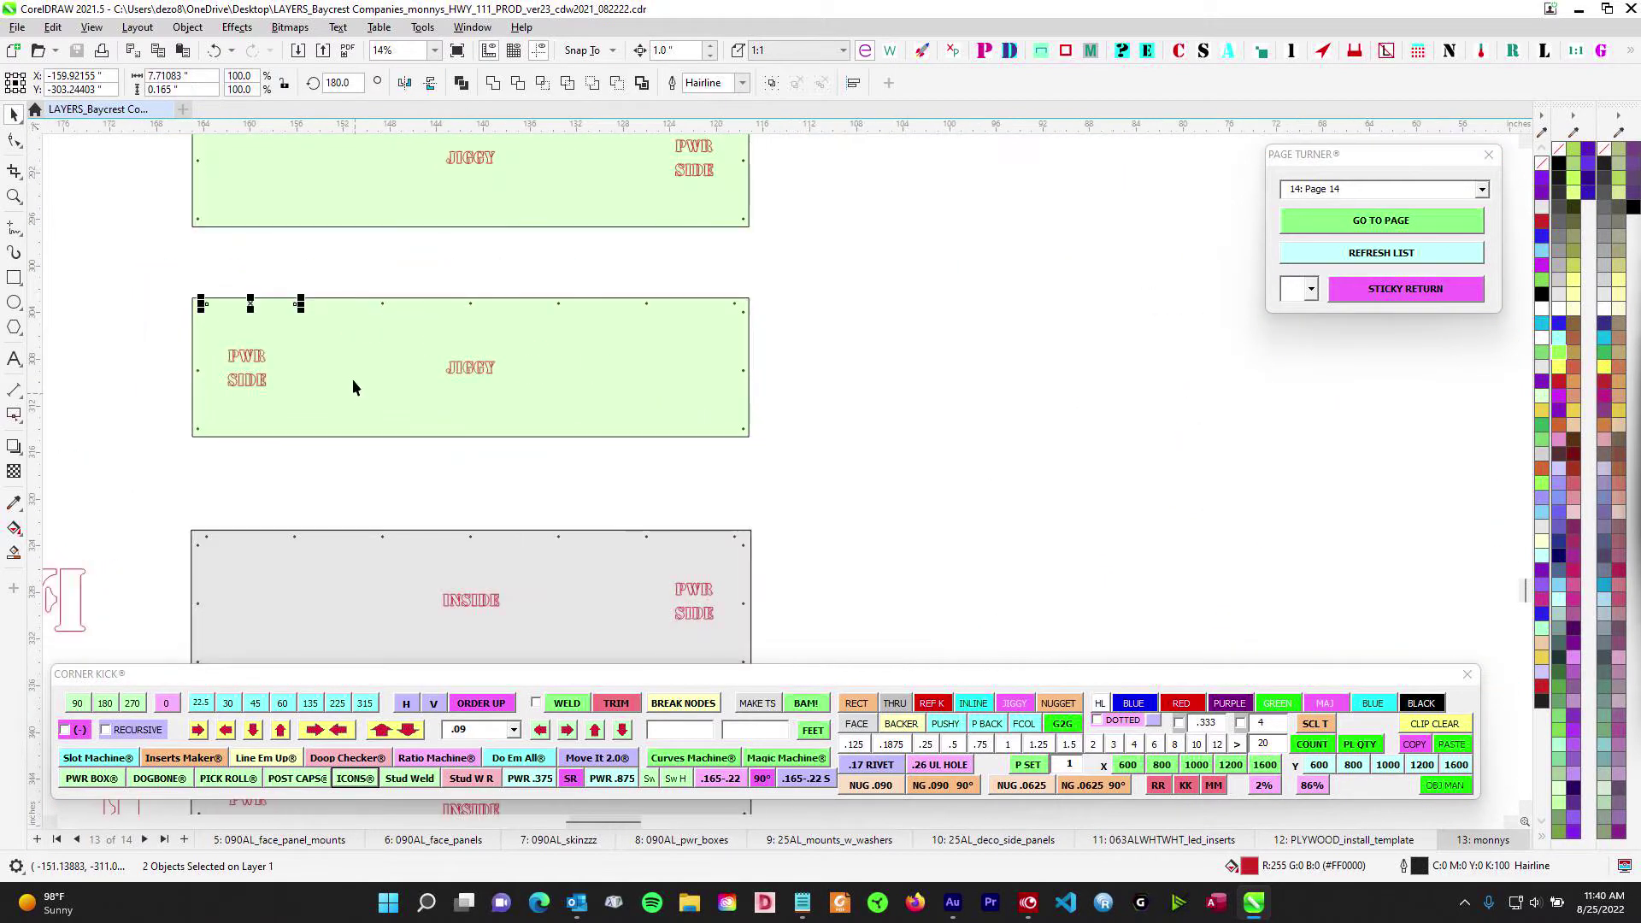
# Look over the gray INSIDE panels and the nearby base views to compare them with the JIGGY panel
pyautogui.moveTo(982, 417); pyautogui.dragTo(505, 351)
pyautogui.scroll(-3, 756, 335)
pyautogui.moveTo(149, 374); pyautogui.dragTo(486, 285)
pyautogui.scroll(4, 489, 284)
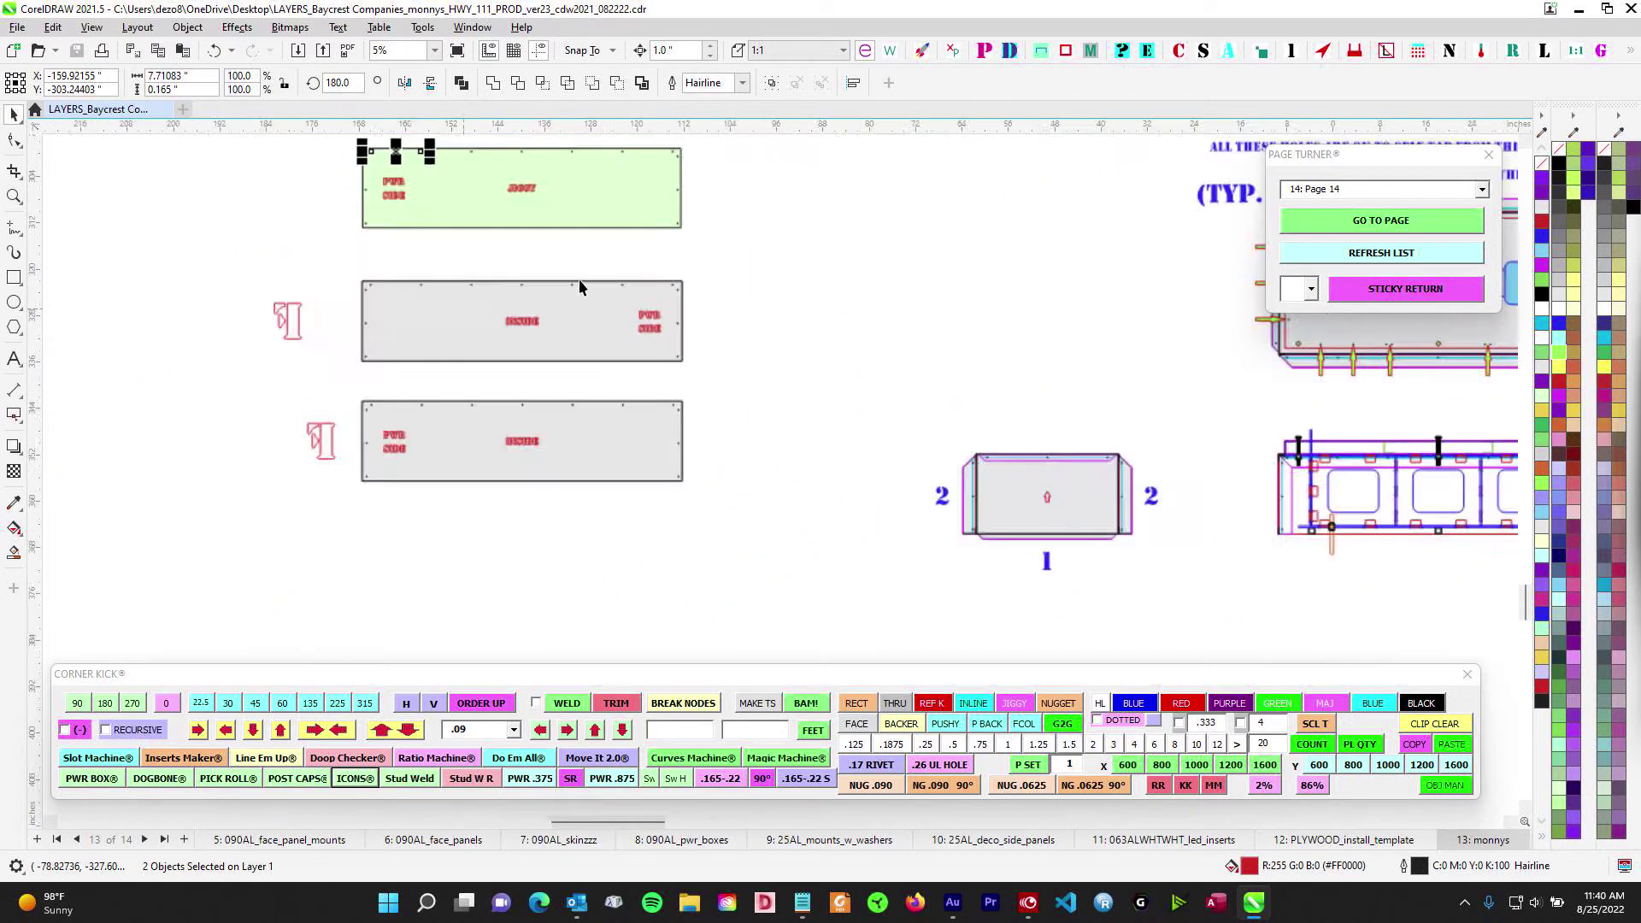
# Inspect the PWR SIDE end of the upper gray INSIDE panel and compare it with the self-tap plate and base elevation
pyautogui.scroll(2, 705, 328)
pyautogui.scroll(1, 688, 297)
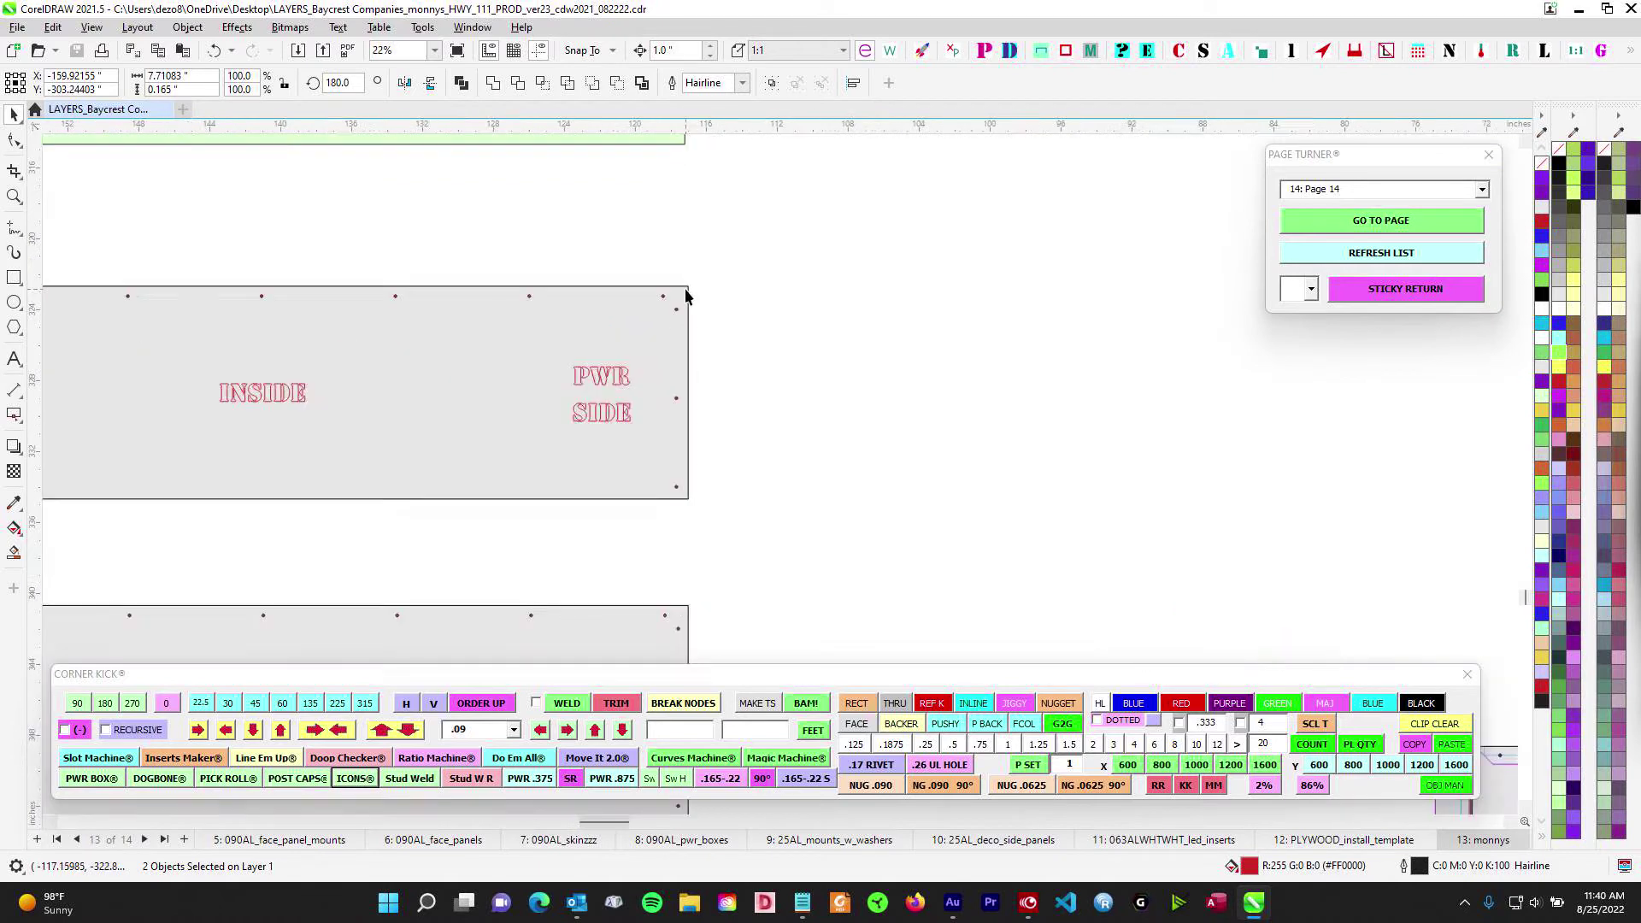
pyautogui.scroll(-5, 687, 505)
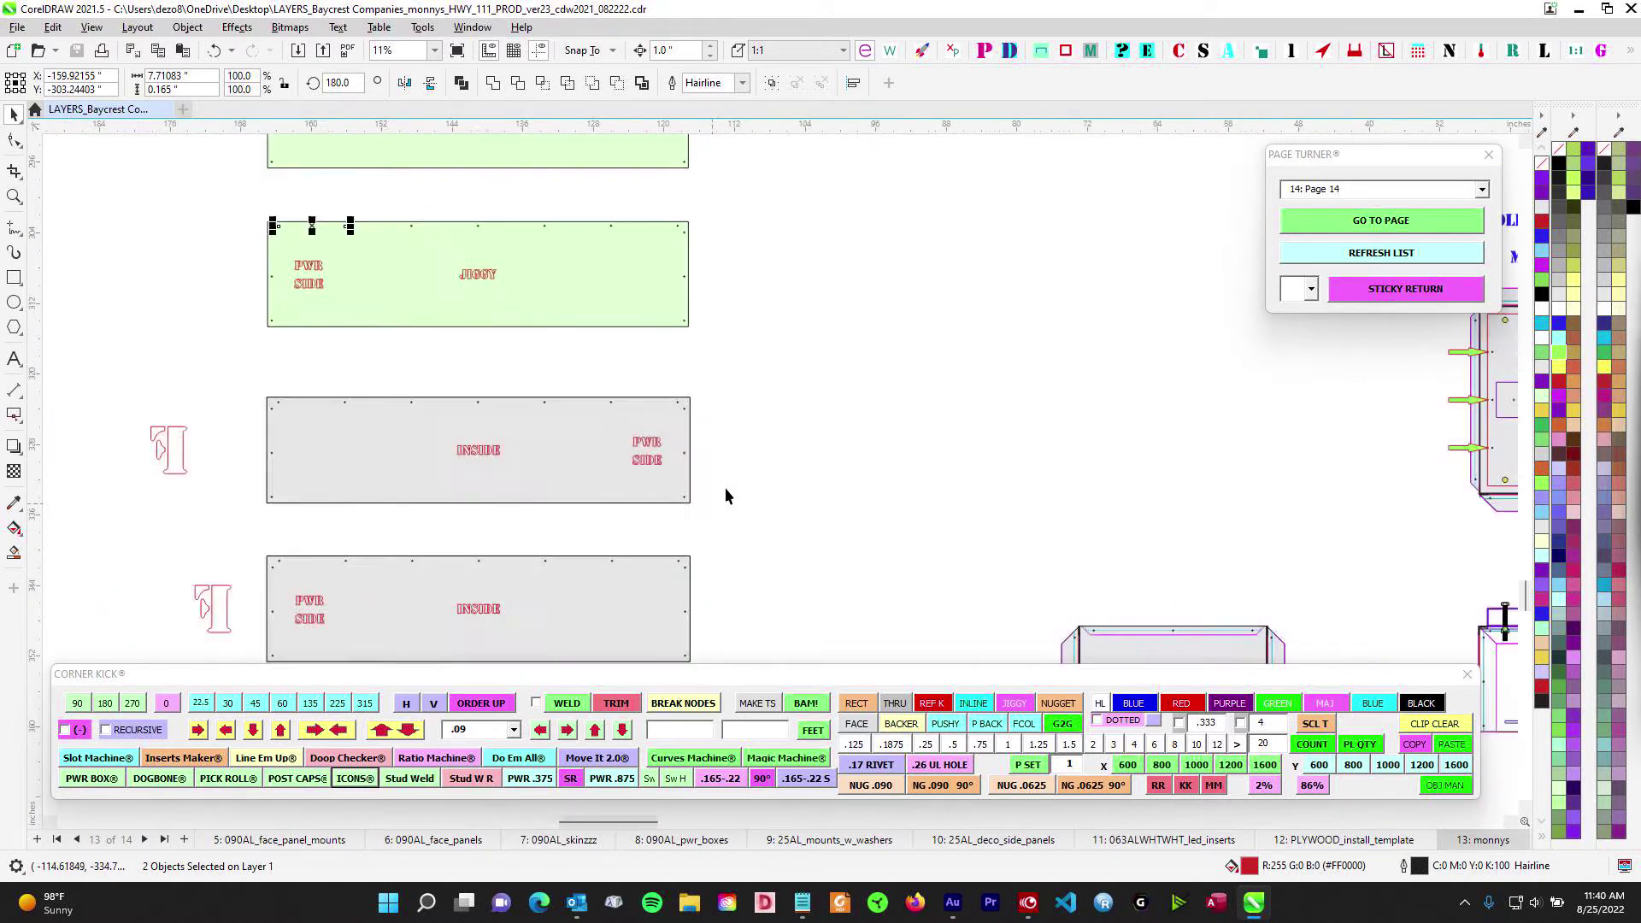
pyautogui.moveTo(891, 444); pyautogui.dragTo(443, 363)
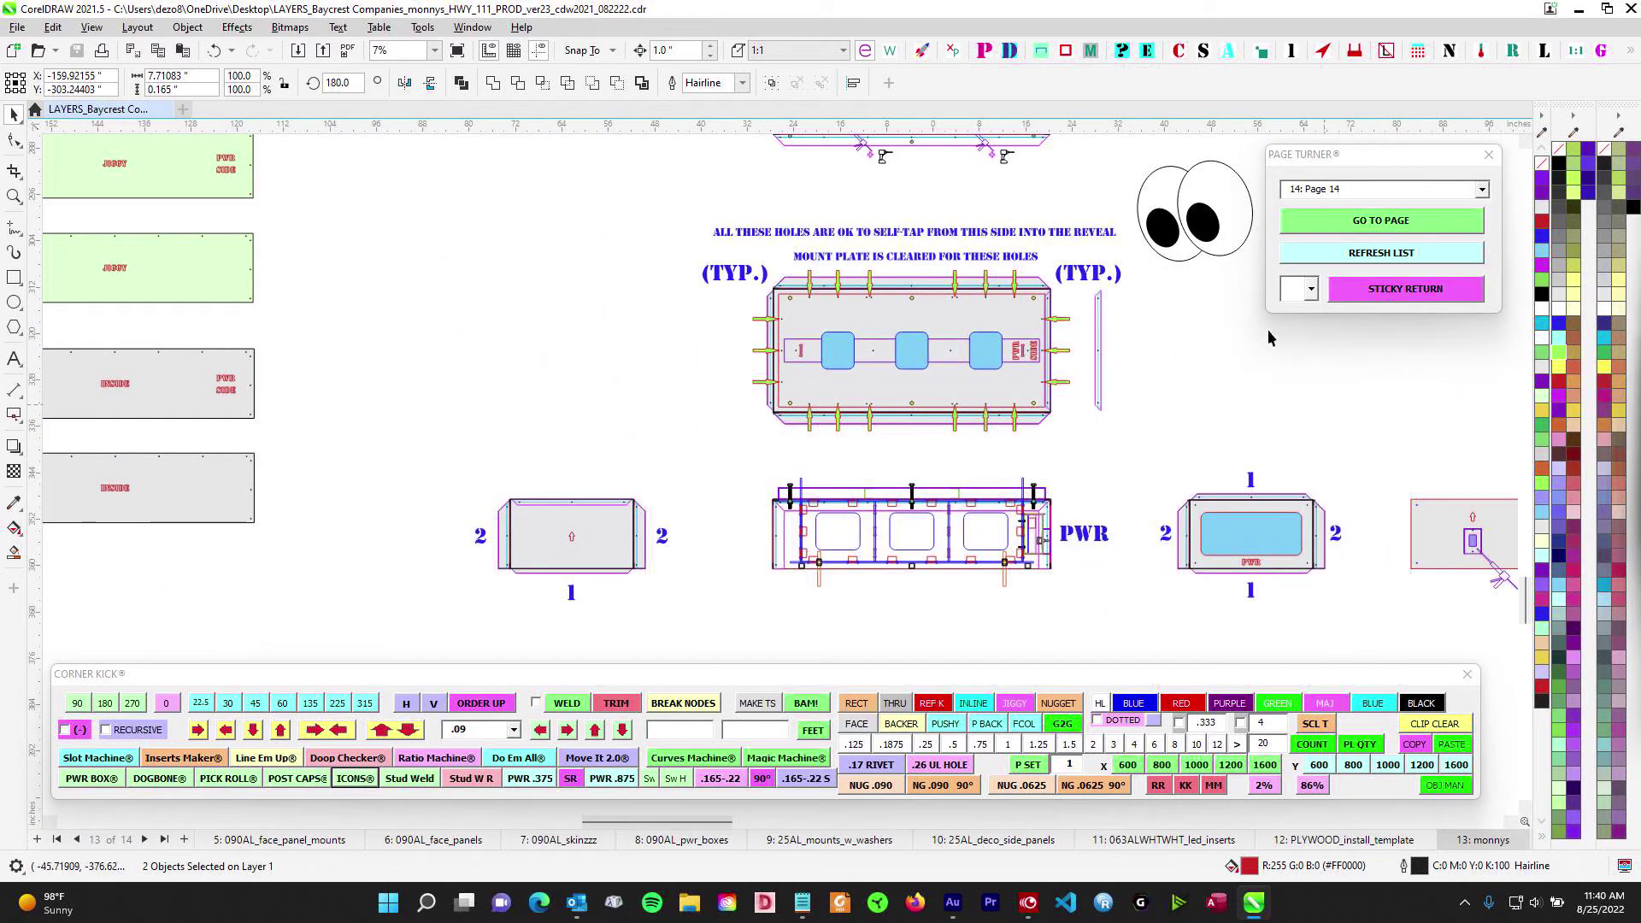
pyautogui.hscroll(2, 872, 389)
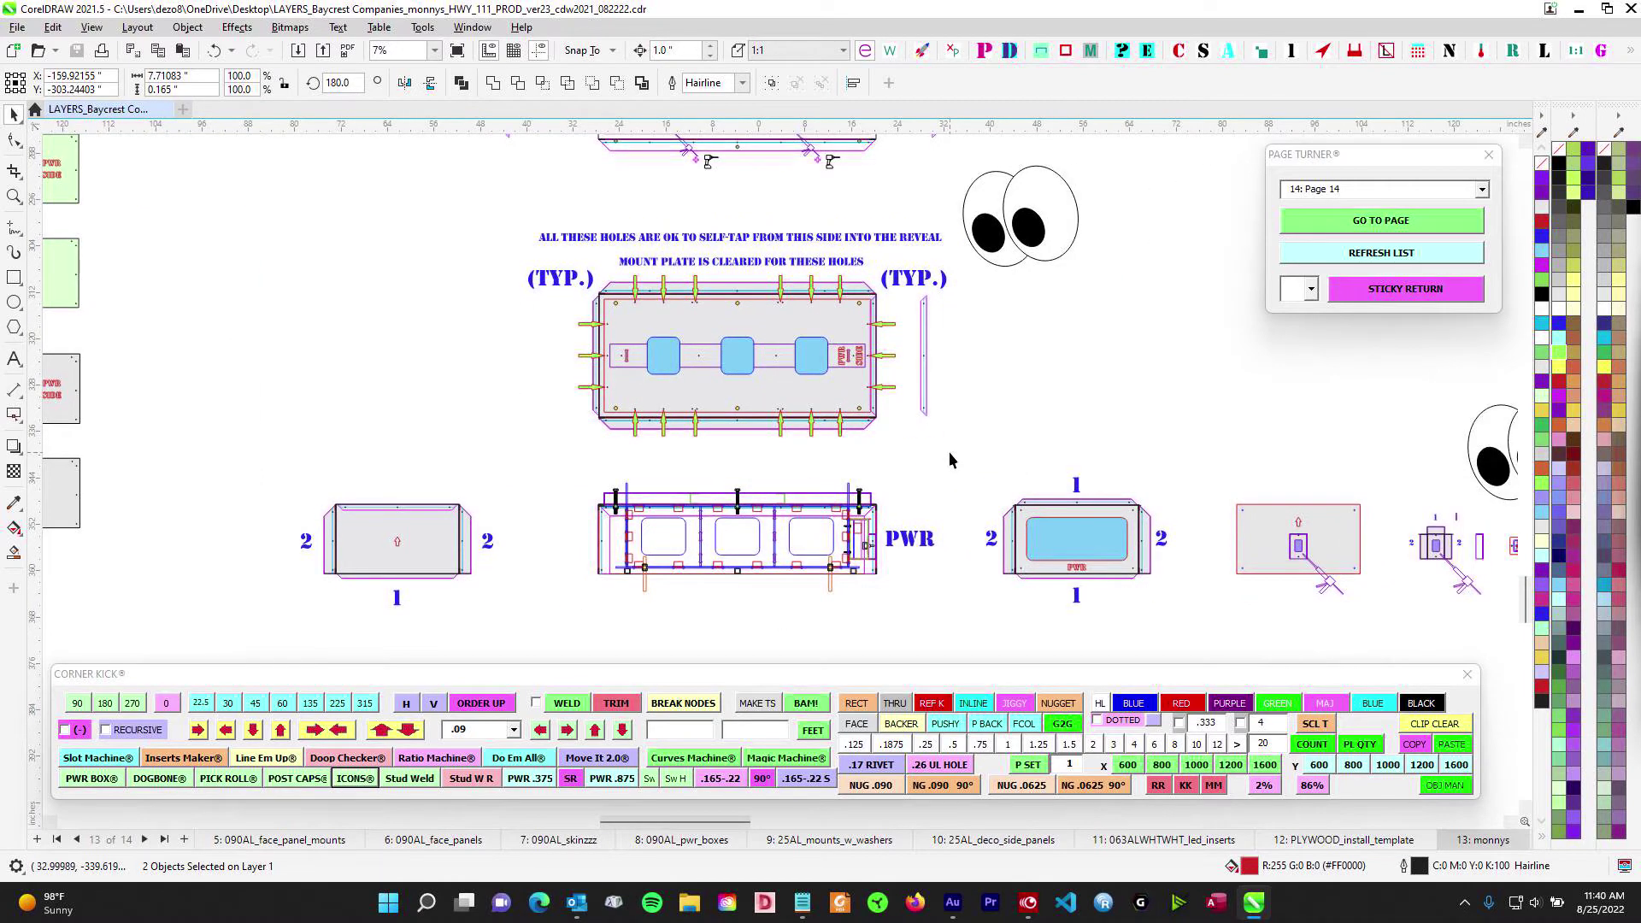
# Survey the sign frame, reveal and mount plate assemblies above the base views, ending at the self-tap plate view
pyautogui.scroll(-2, 992, 417)
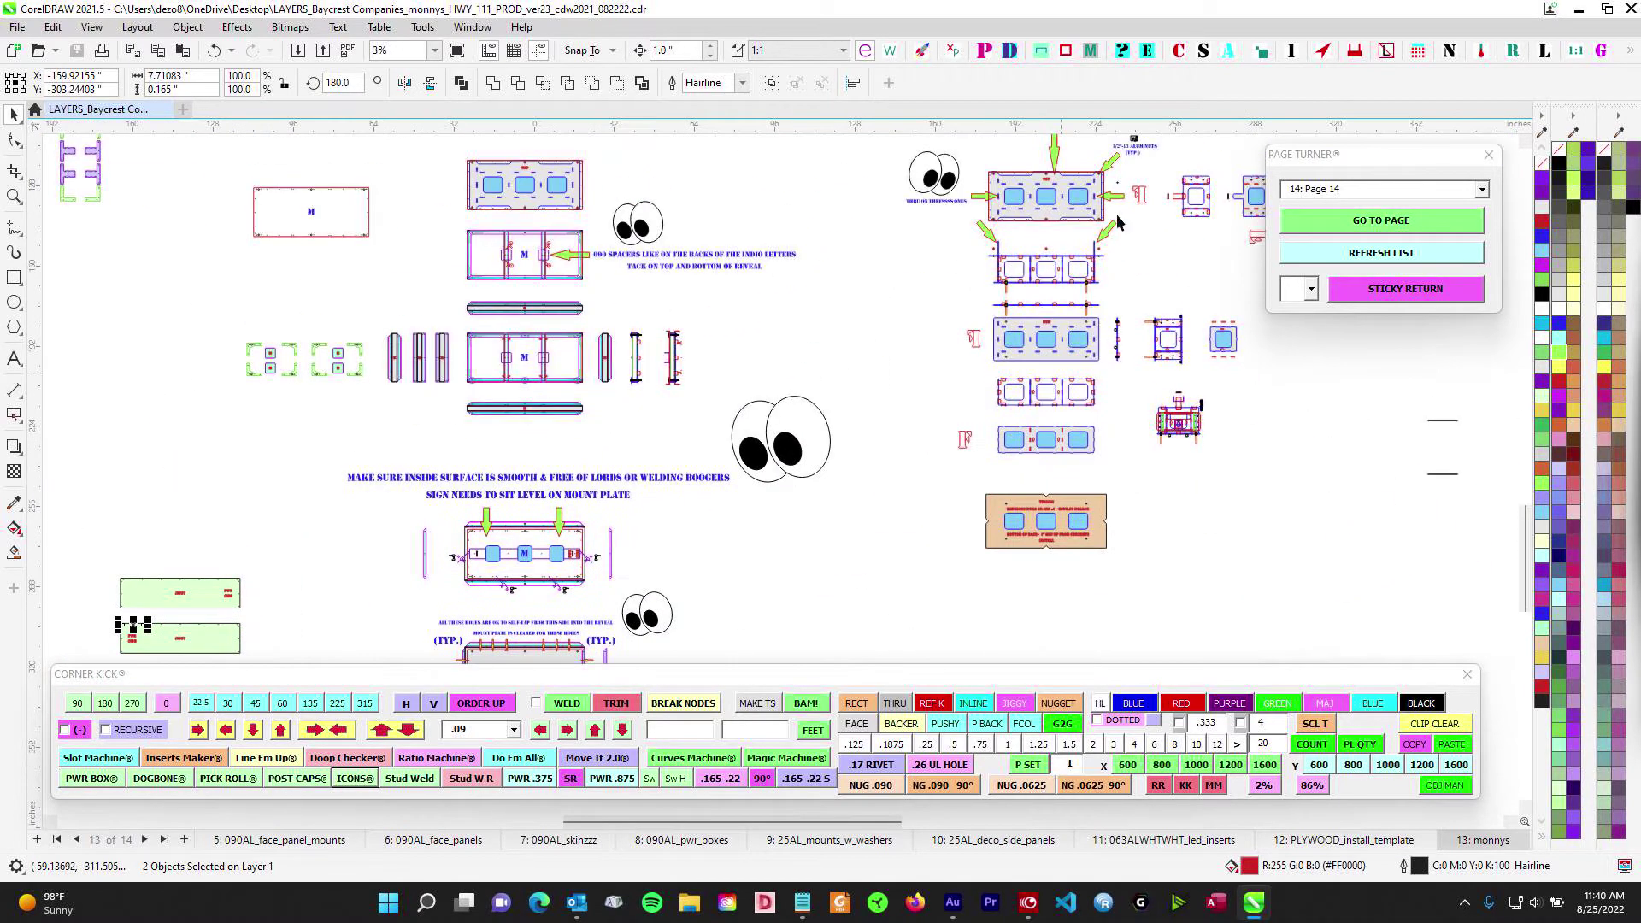
pyautogui.scroll(3, 989, 341)
pyautogui.scroll(3, 847, 376)
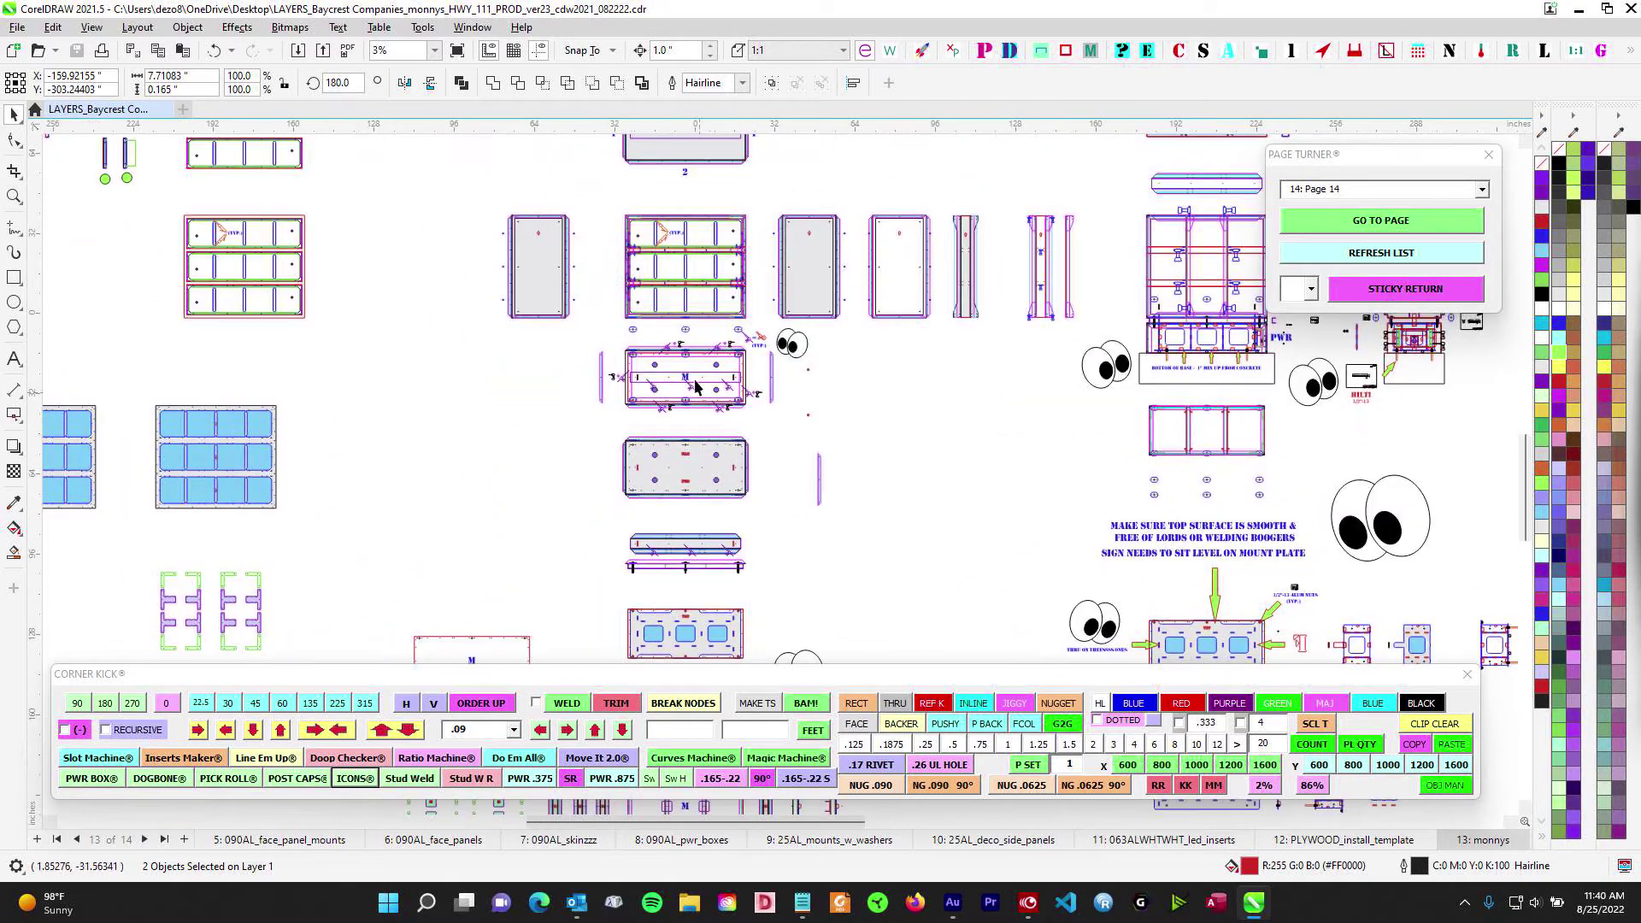
pyautogui.scroll(-3, 868, 505)
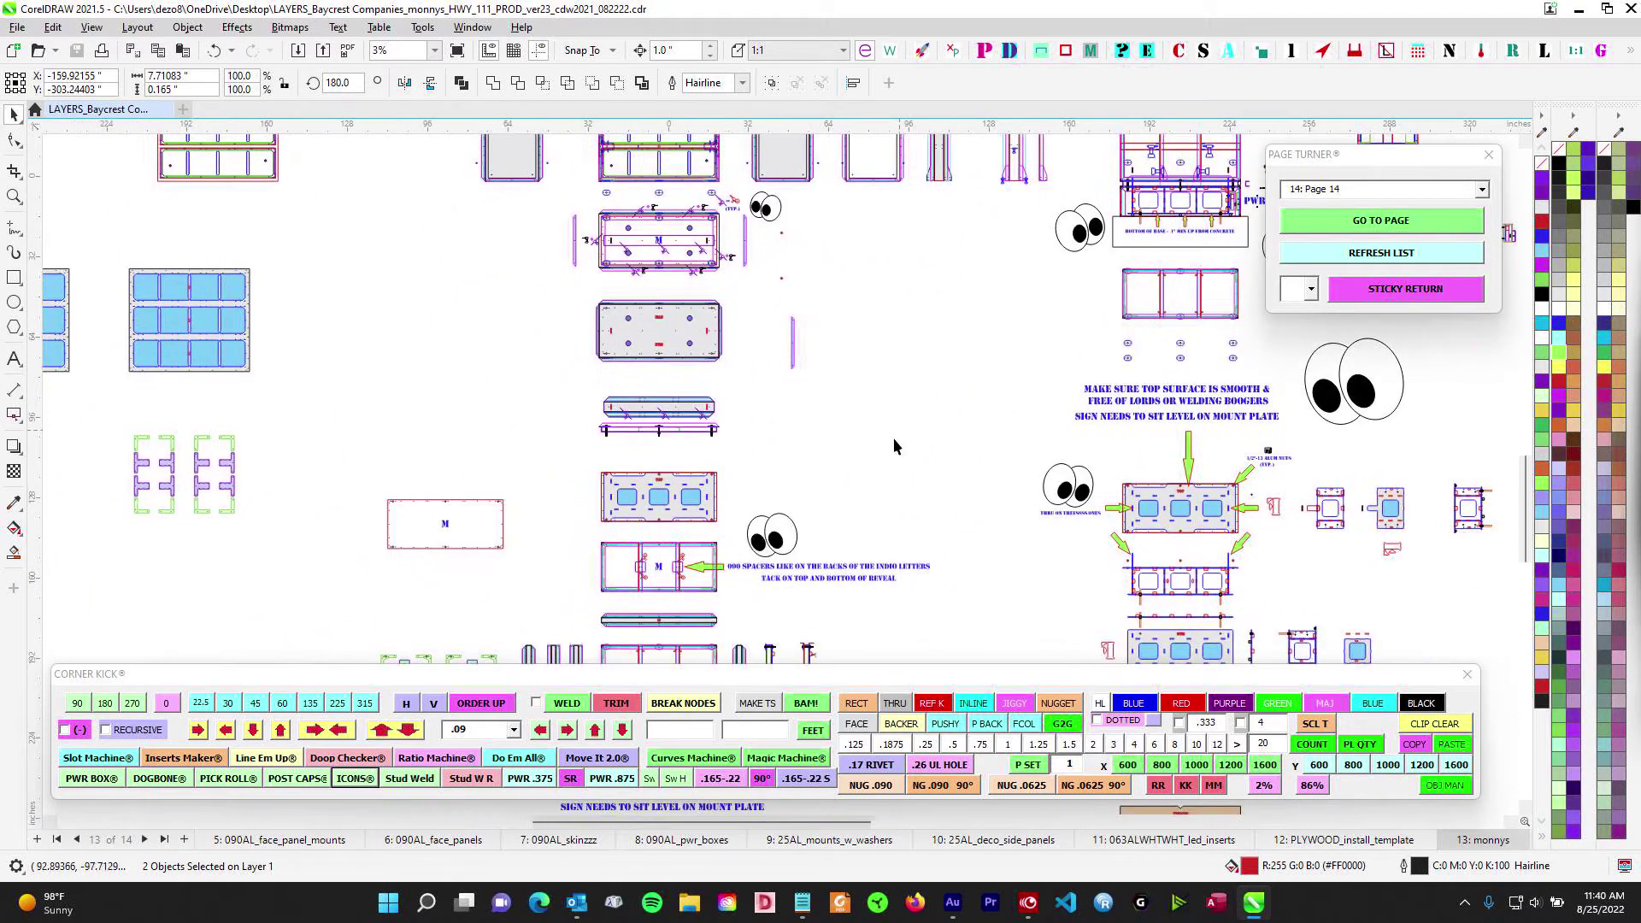
pyautogui.scroll(-2, 889, 439)
pyautogui.scroll(-2, 842, 461)
pyautogui.scroll(4, 759, 547)
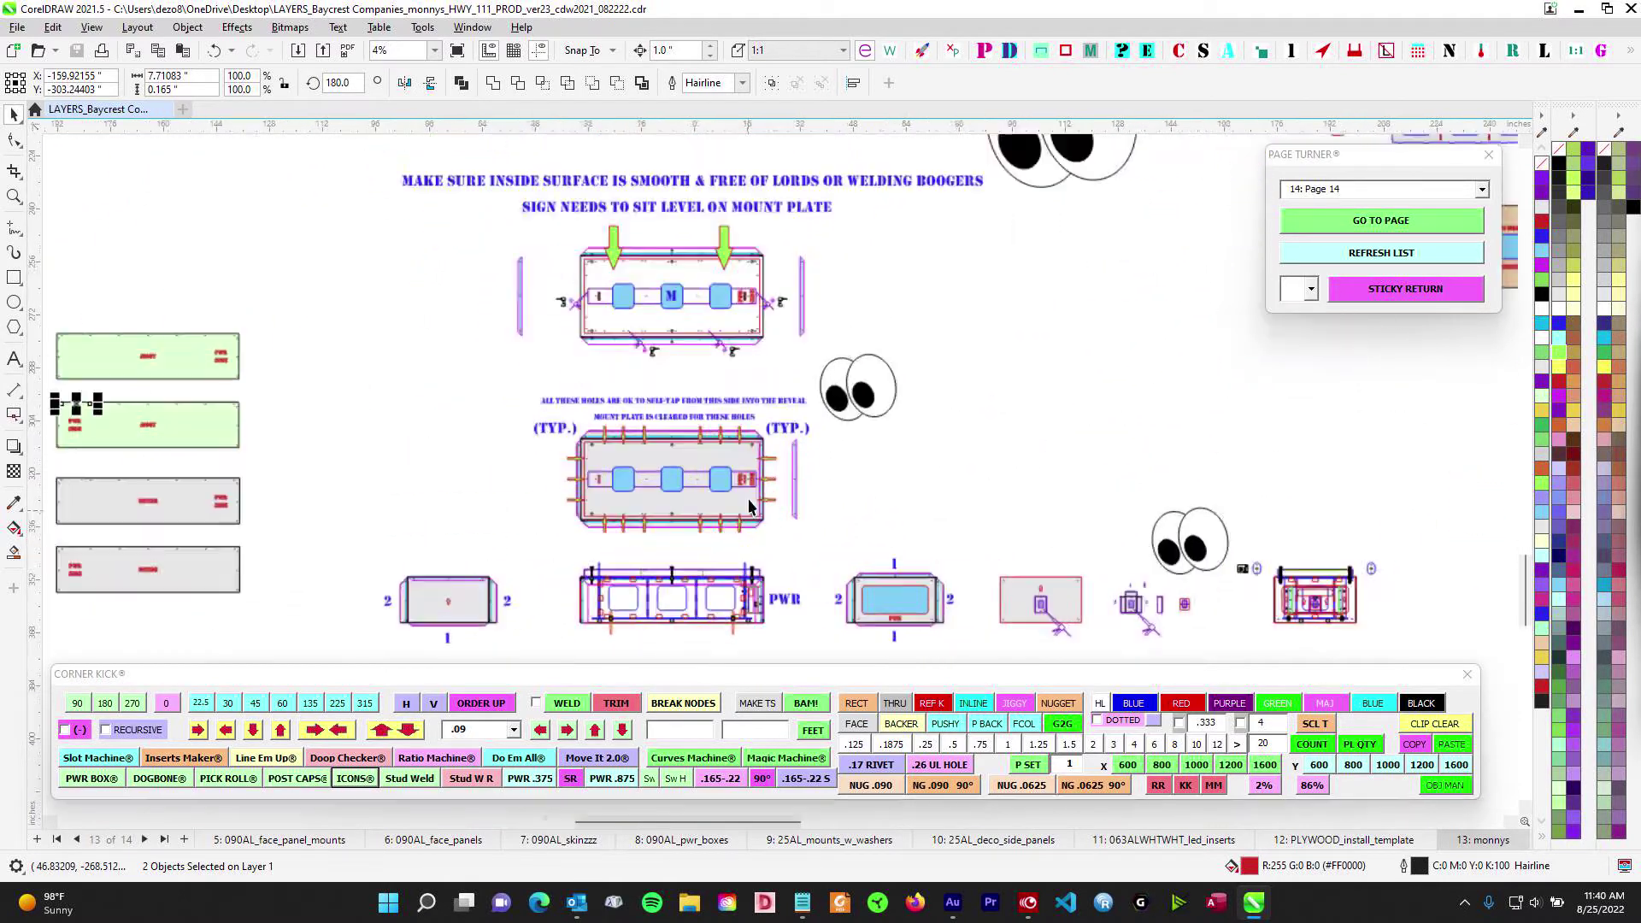
# Examine the base elevation together with its plain end panel and PWR end panel below the self-tap plate view
pyautogui.scroll(-3, 765, 479)
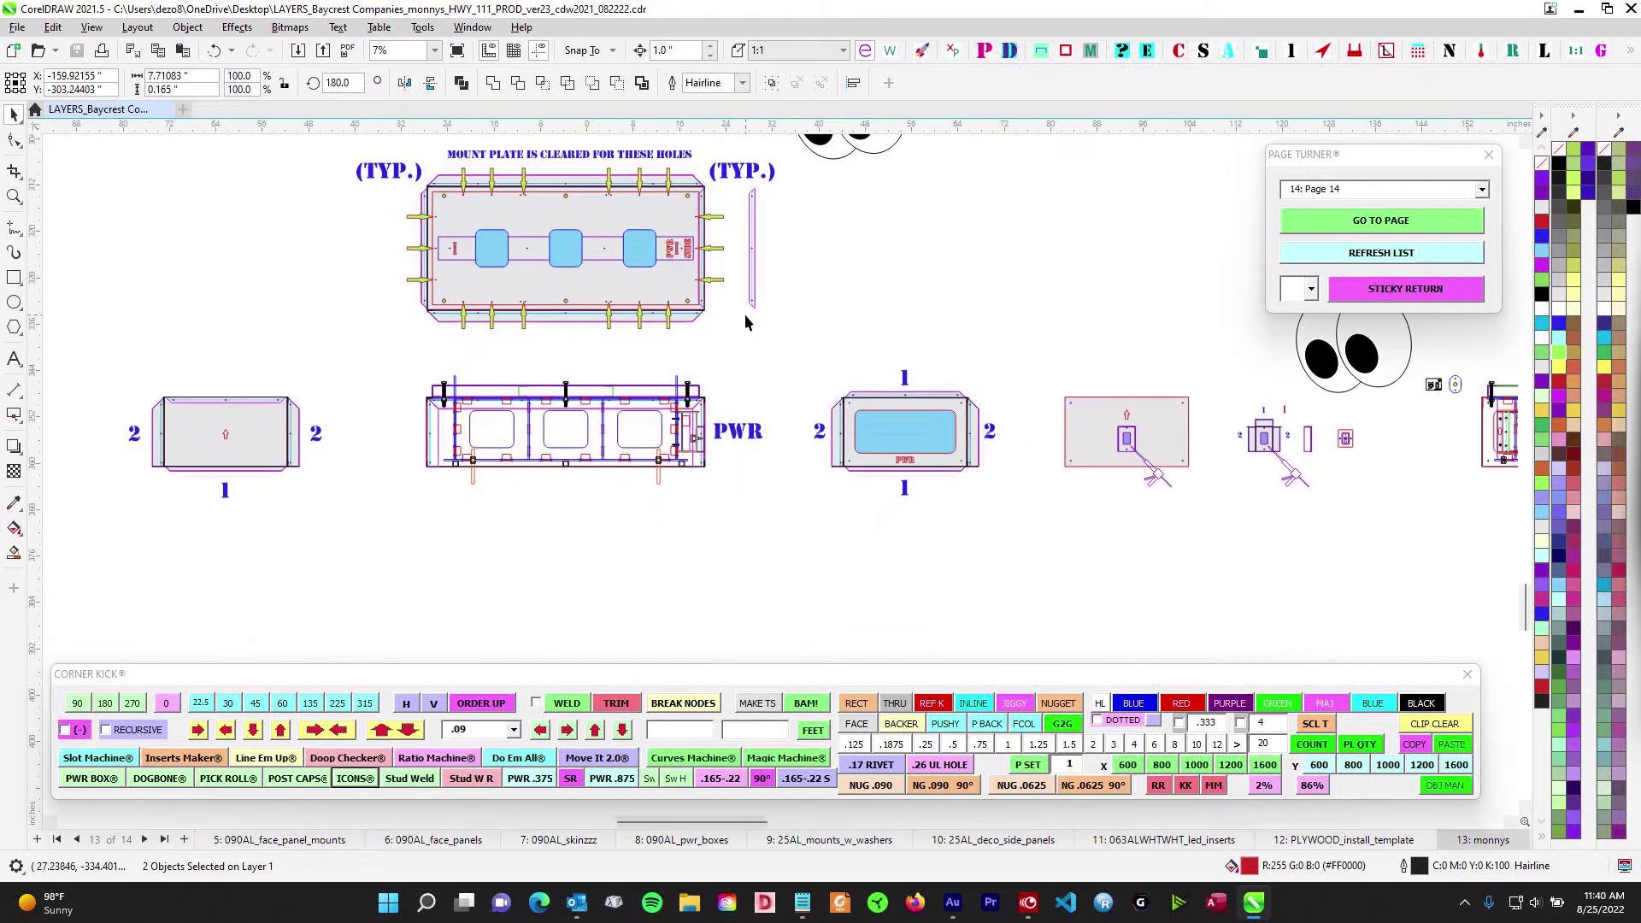
pyautogui.scroll(-1, 745, 314)
pyautogui.moveTo(774, 362); pyautogui.dragTo(1049, 407)
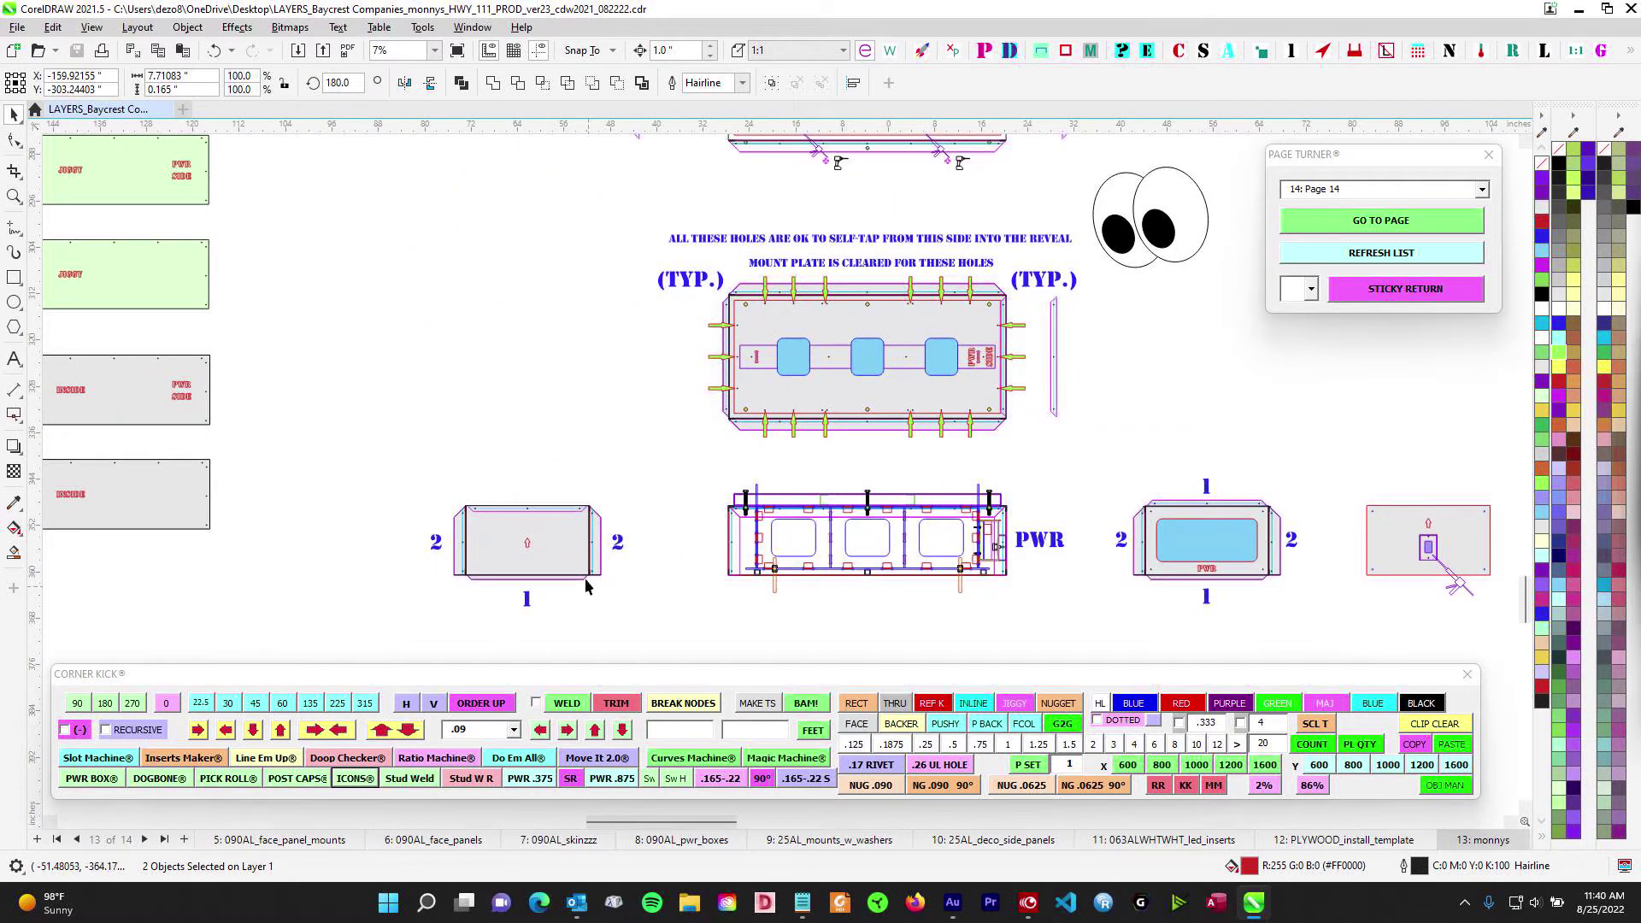
pyautogui.hscroll(2, 598, 521)
pyautogui.scroll(1, 691, 568)
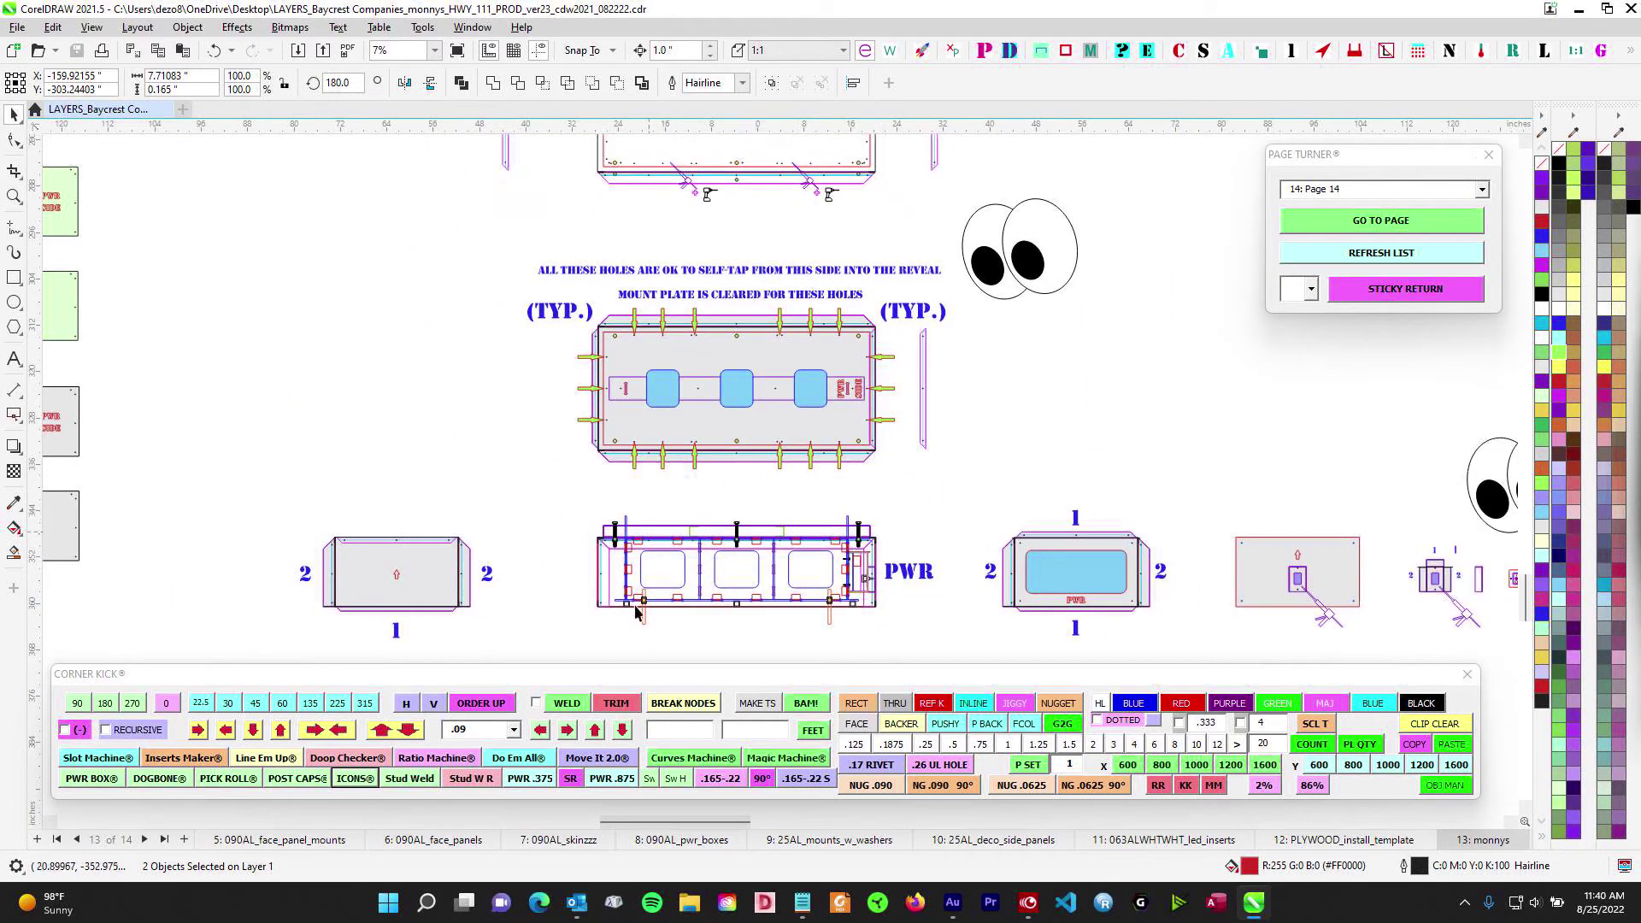
pyautogui.scroll(-1, 757, 544)
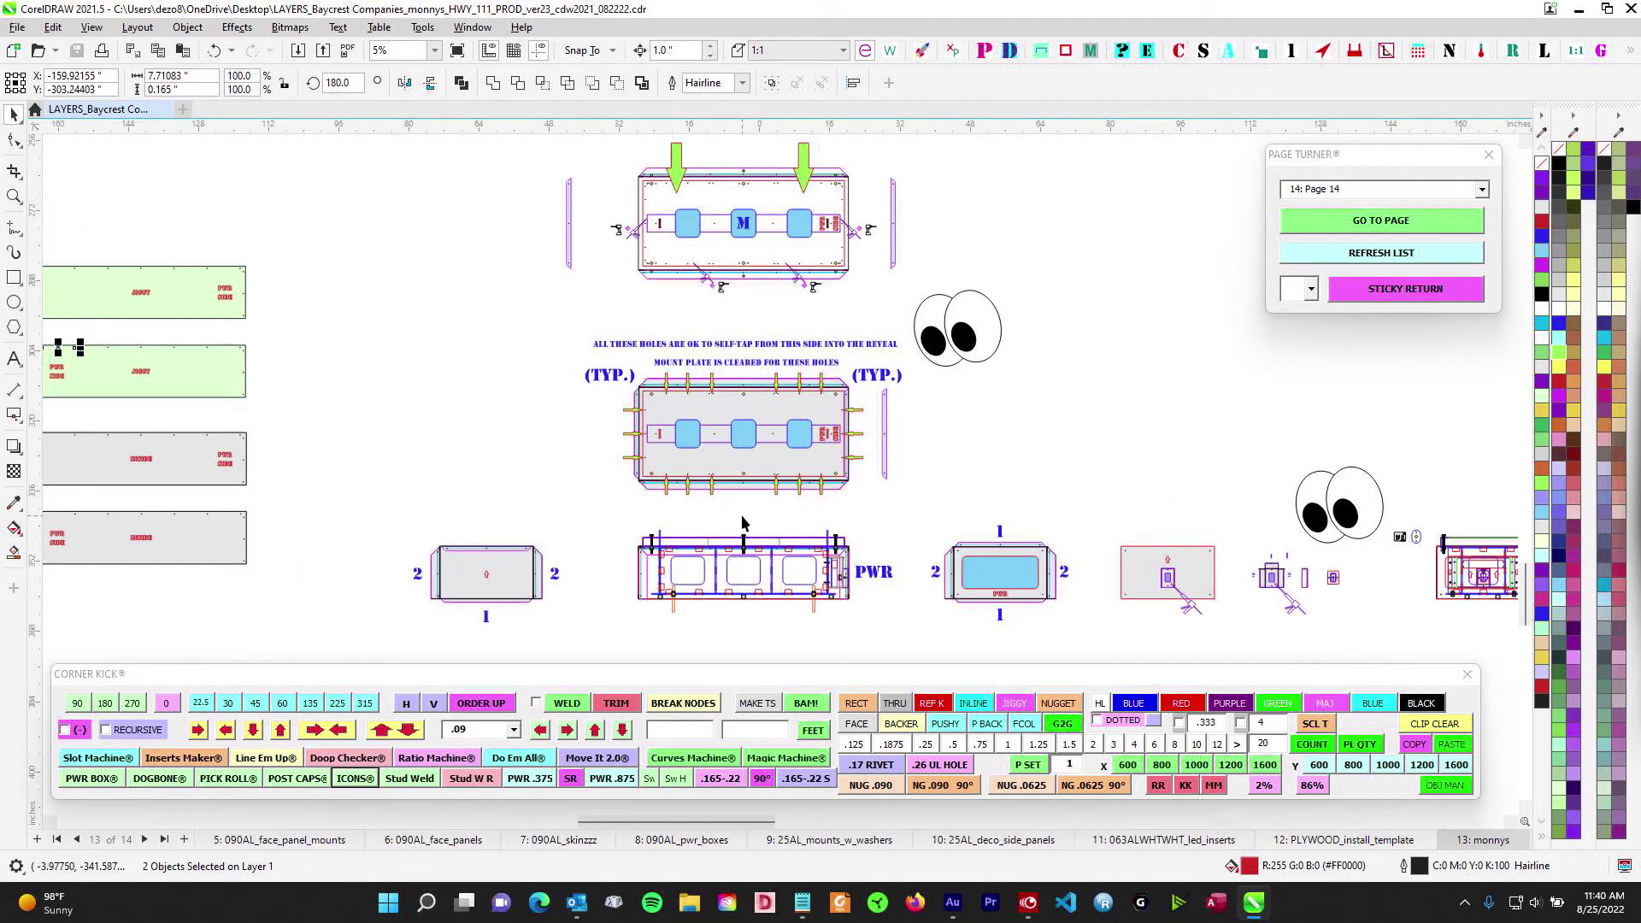
# Check the neighboring mount plate layouts against the self-tap plate view and its note about holes into the reveal
pyautogui.scroll(-2, 749, 514)
pyautogui.moveTo(1257, 141); pyautogui.dragTo(1064, 352)
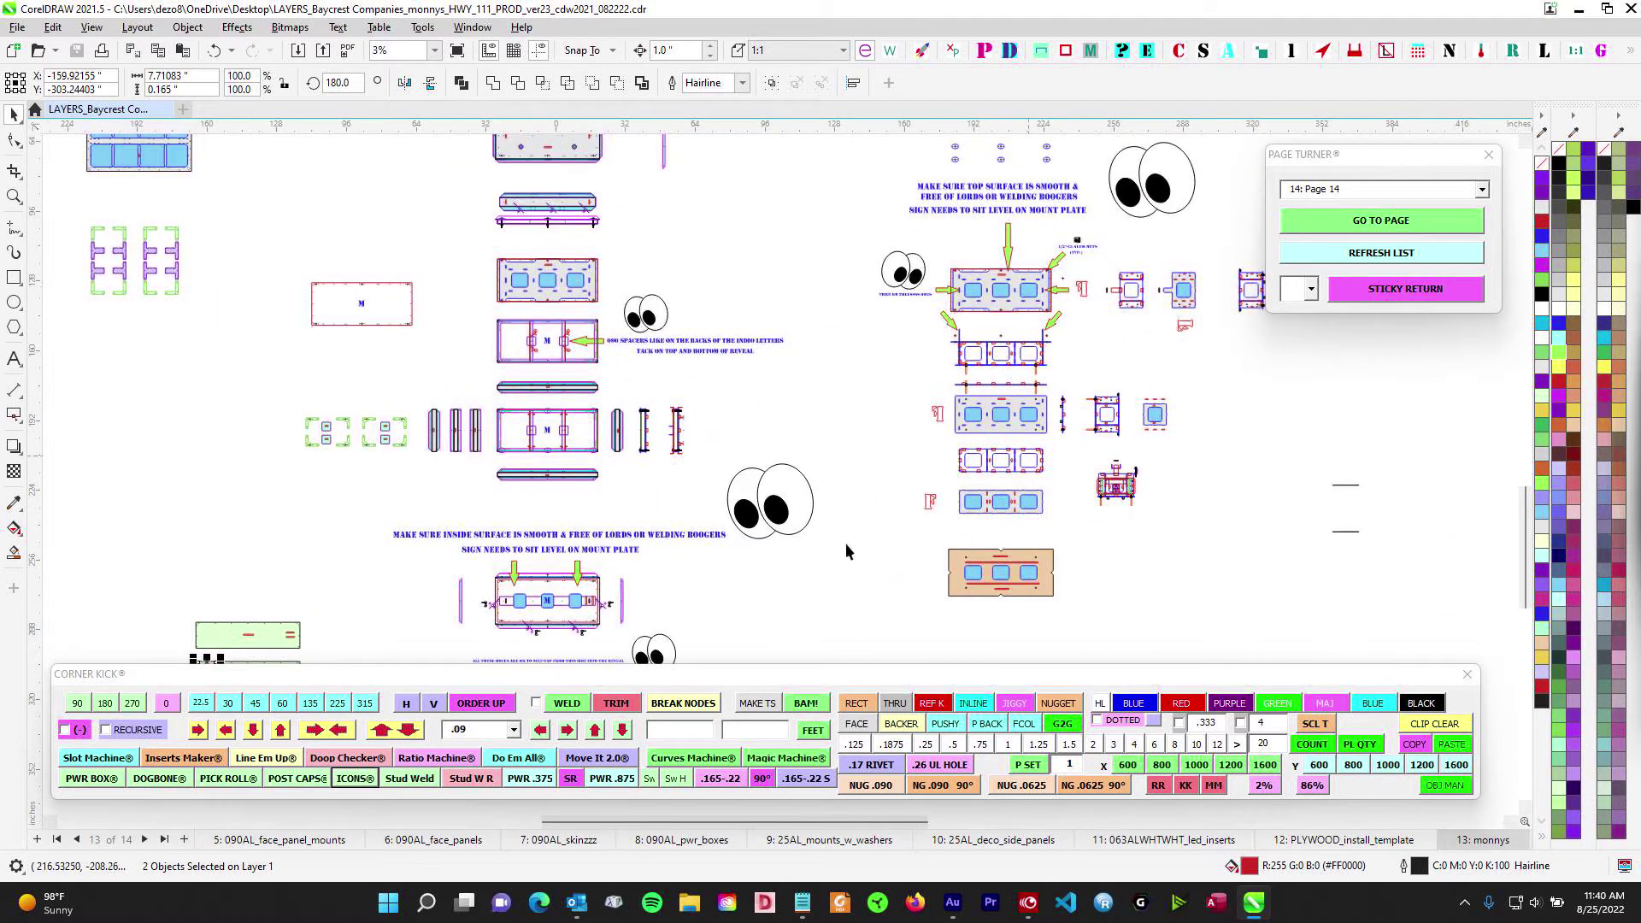
pyautogui.scroll(2, 846, 551)
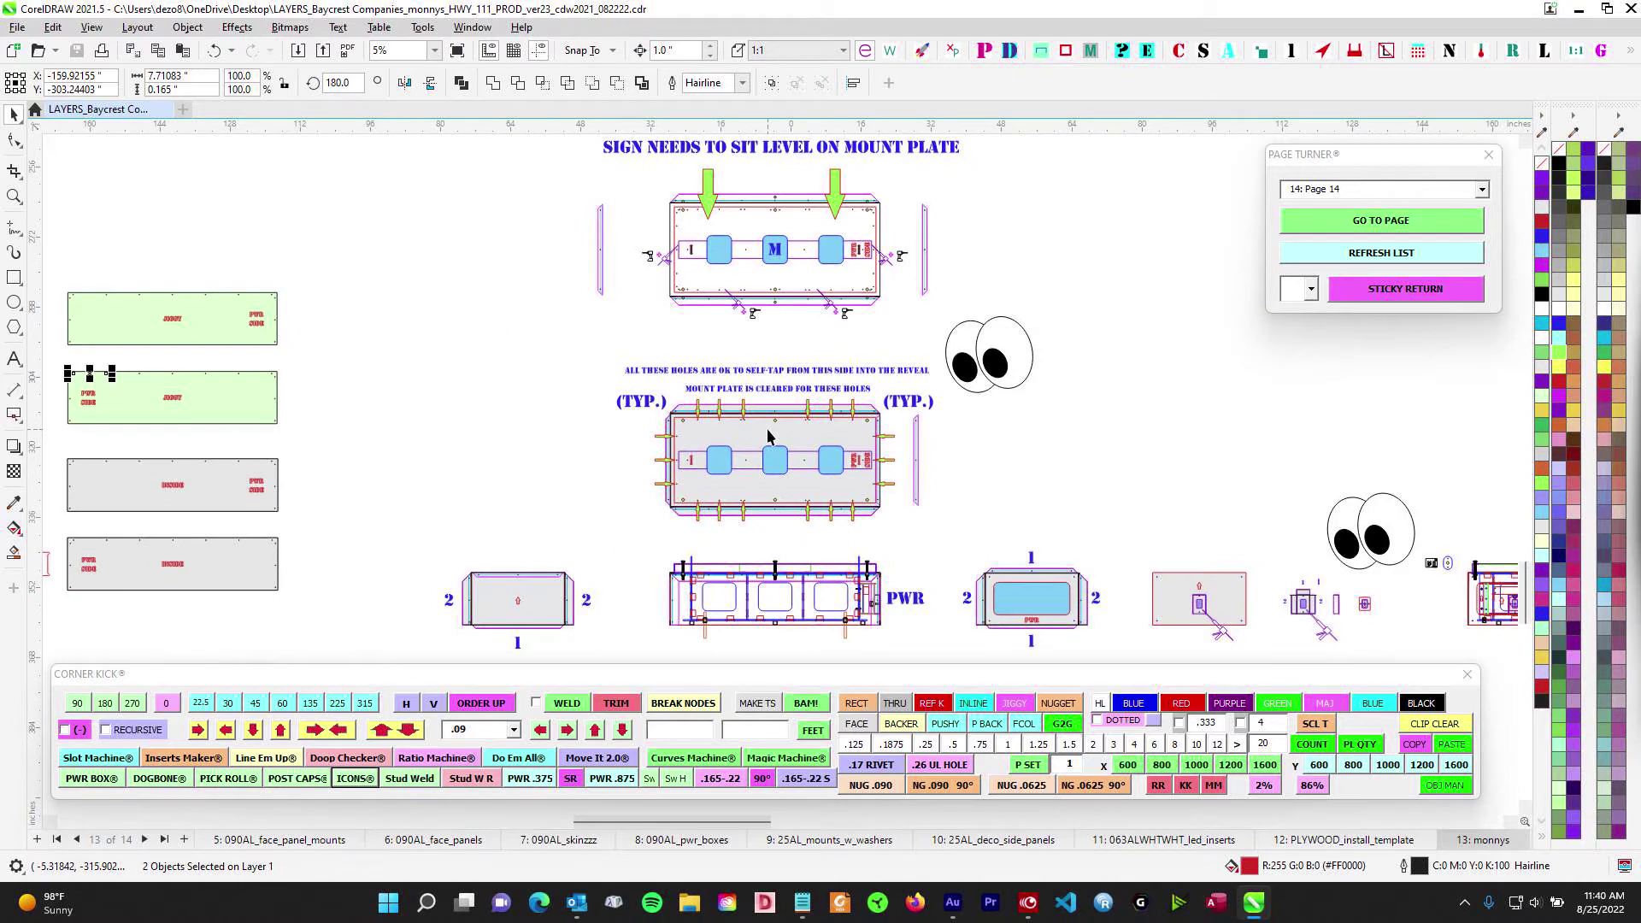
pyautogui.scroll(2, 768, 436)
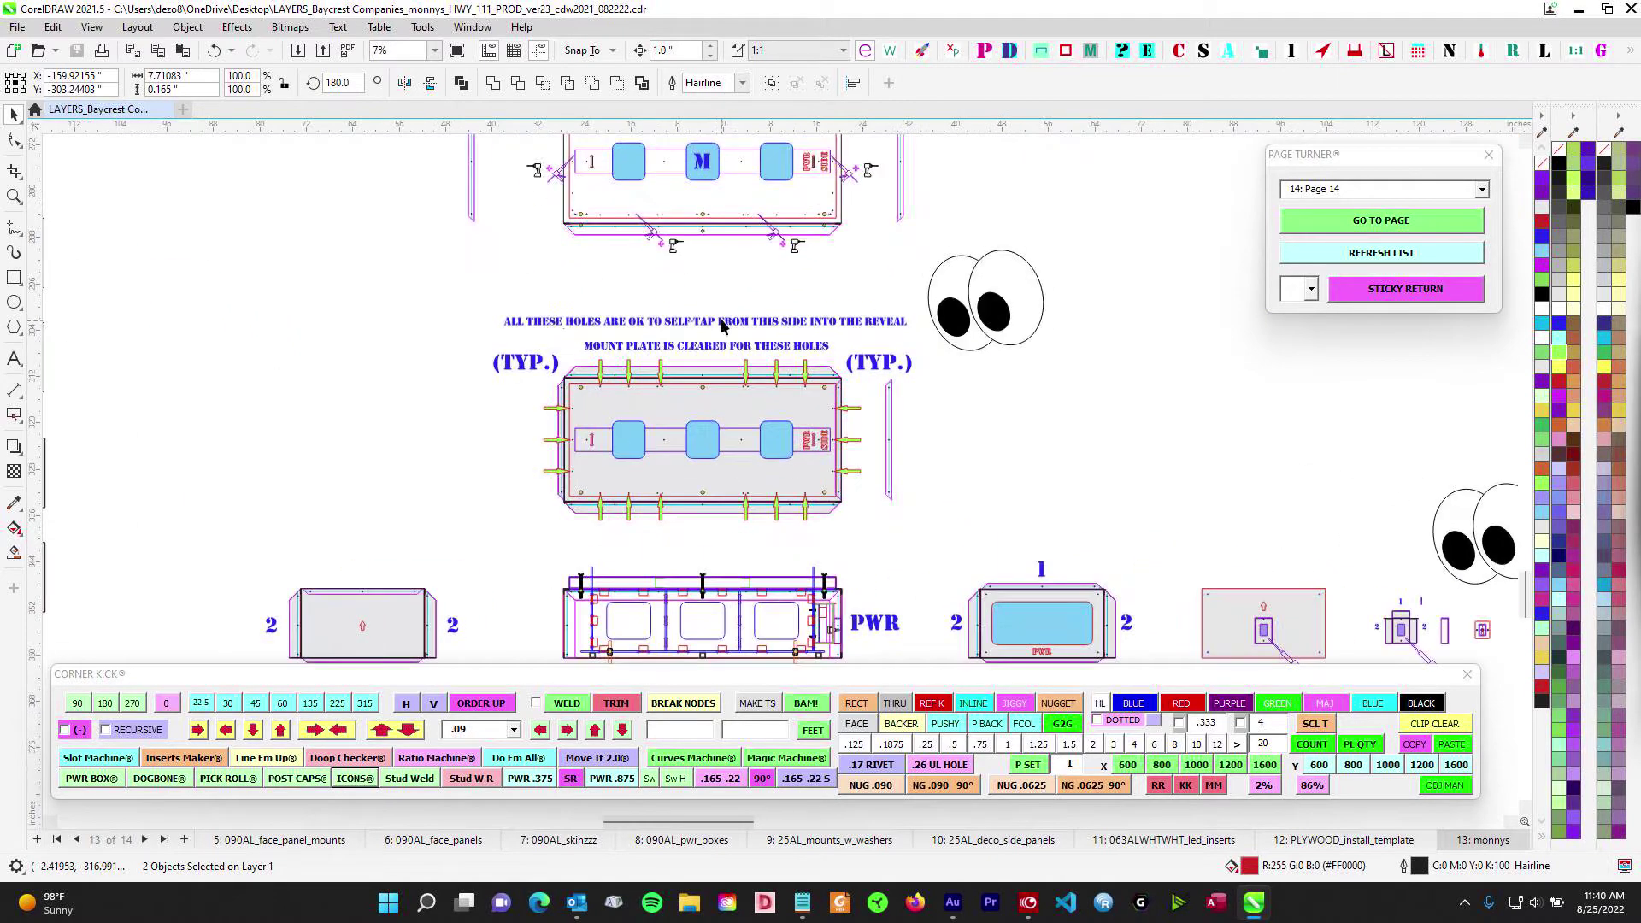
# Examine the self-tap hole note and the mount plate views marked with green arrows and surface notes
pyautogui.scroll(2, 569, 330)
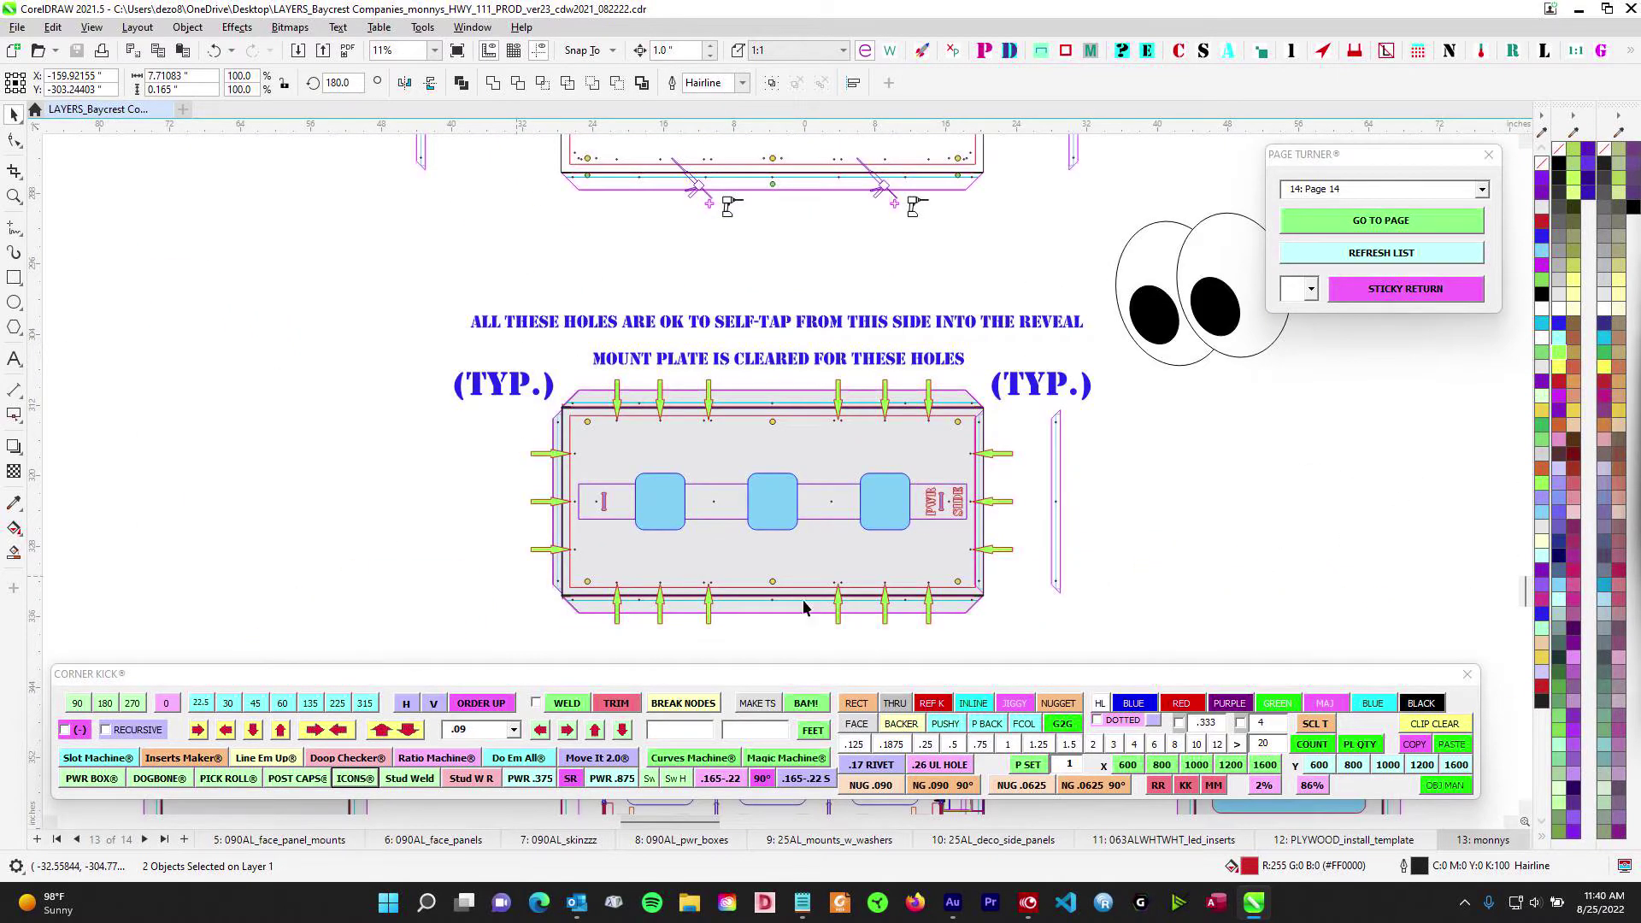
pyautogui.scroll(-3, 727, 618)
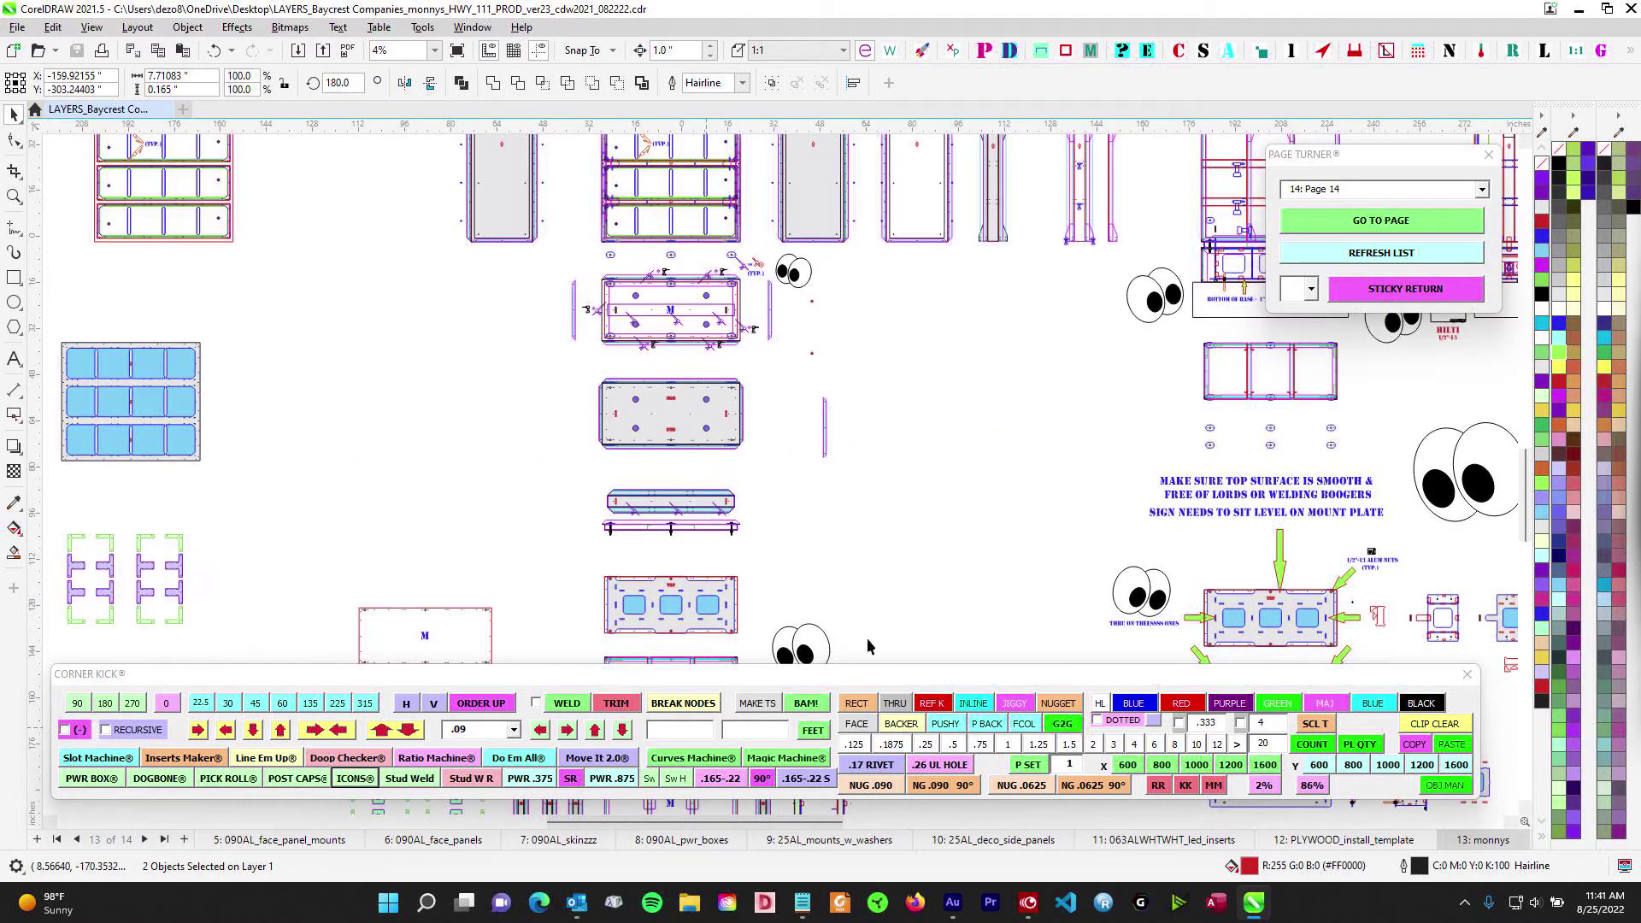
pyautogui.scroll(-2, 867, 638)
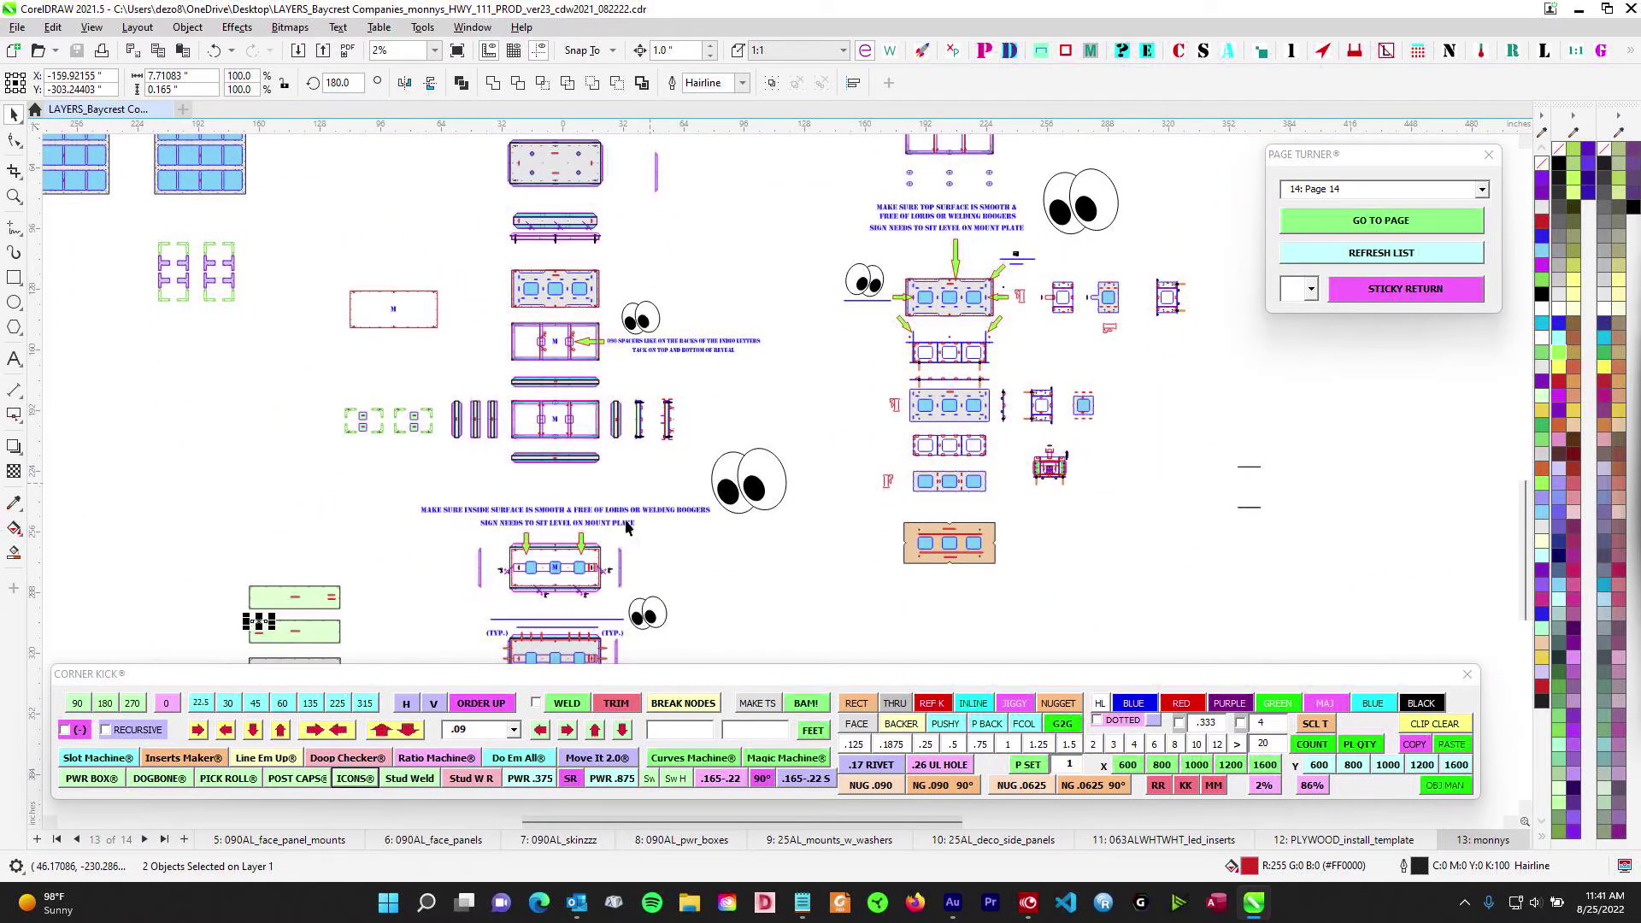
pyautogui.scroll(3, 639, 335)
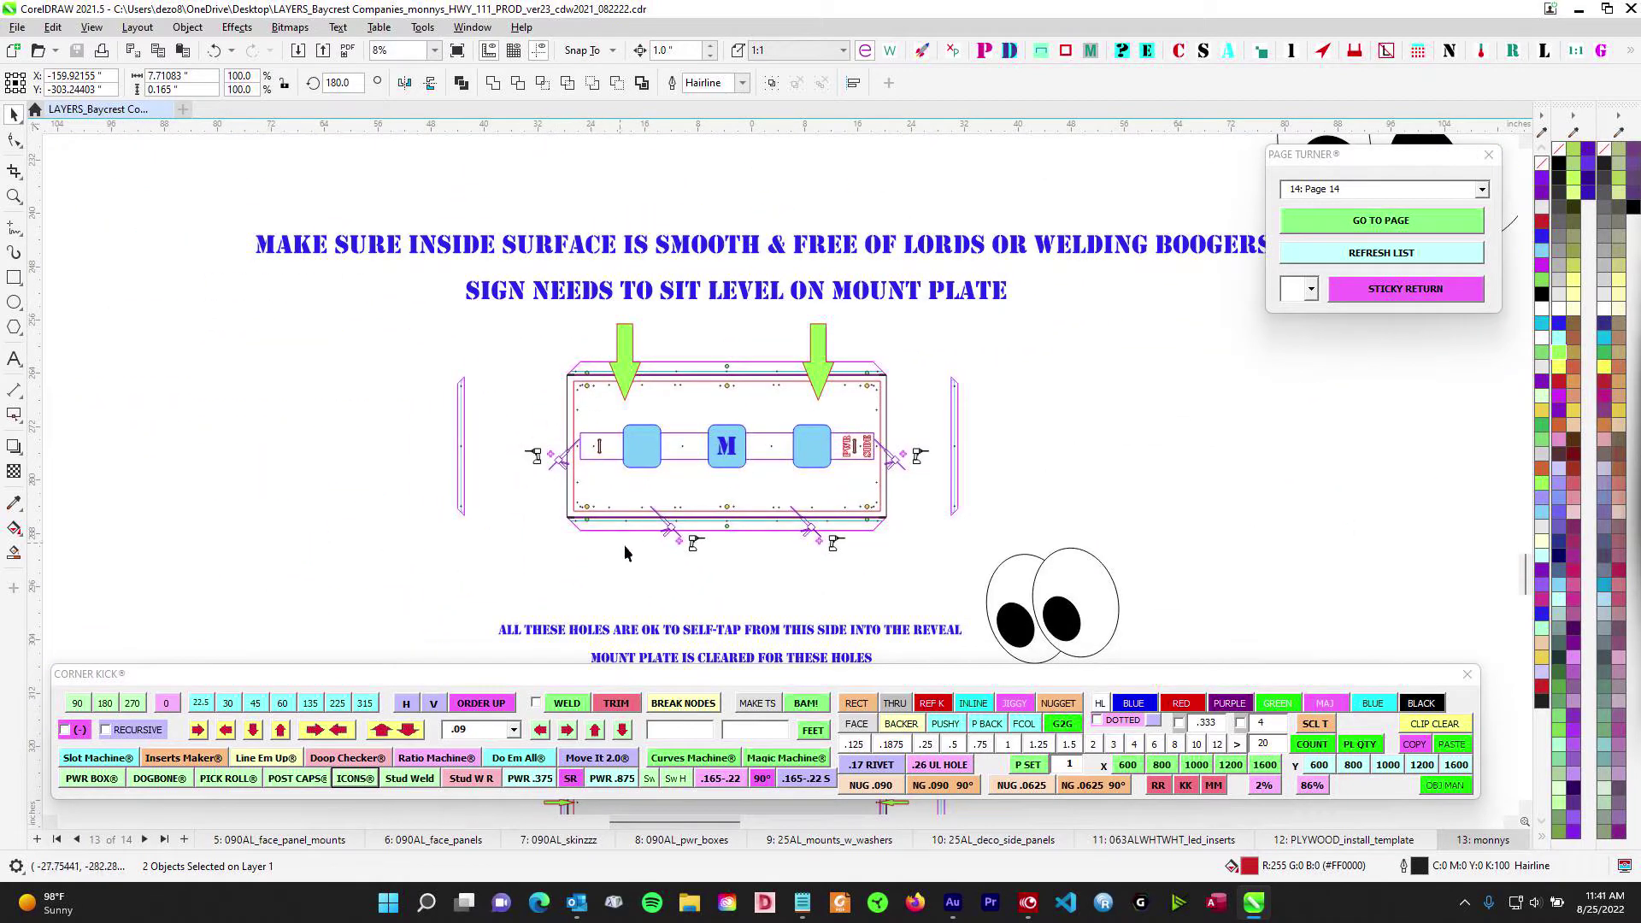
pyautogui.scroll(1, 740, 404)
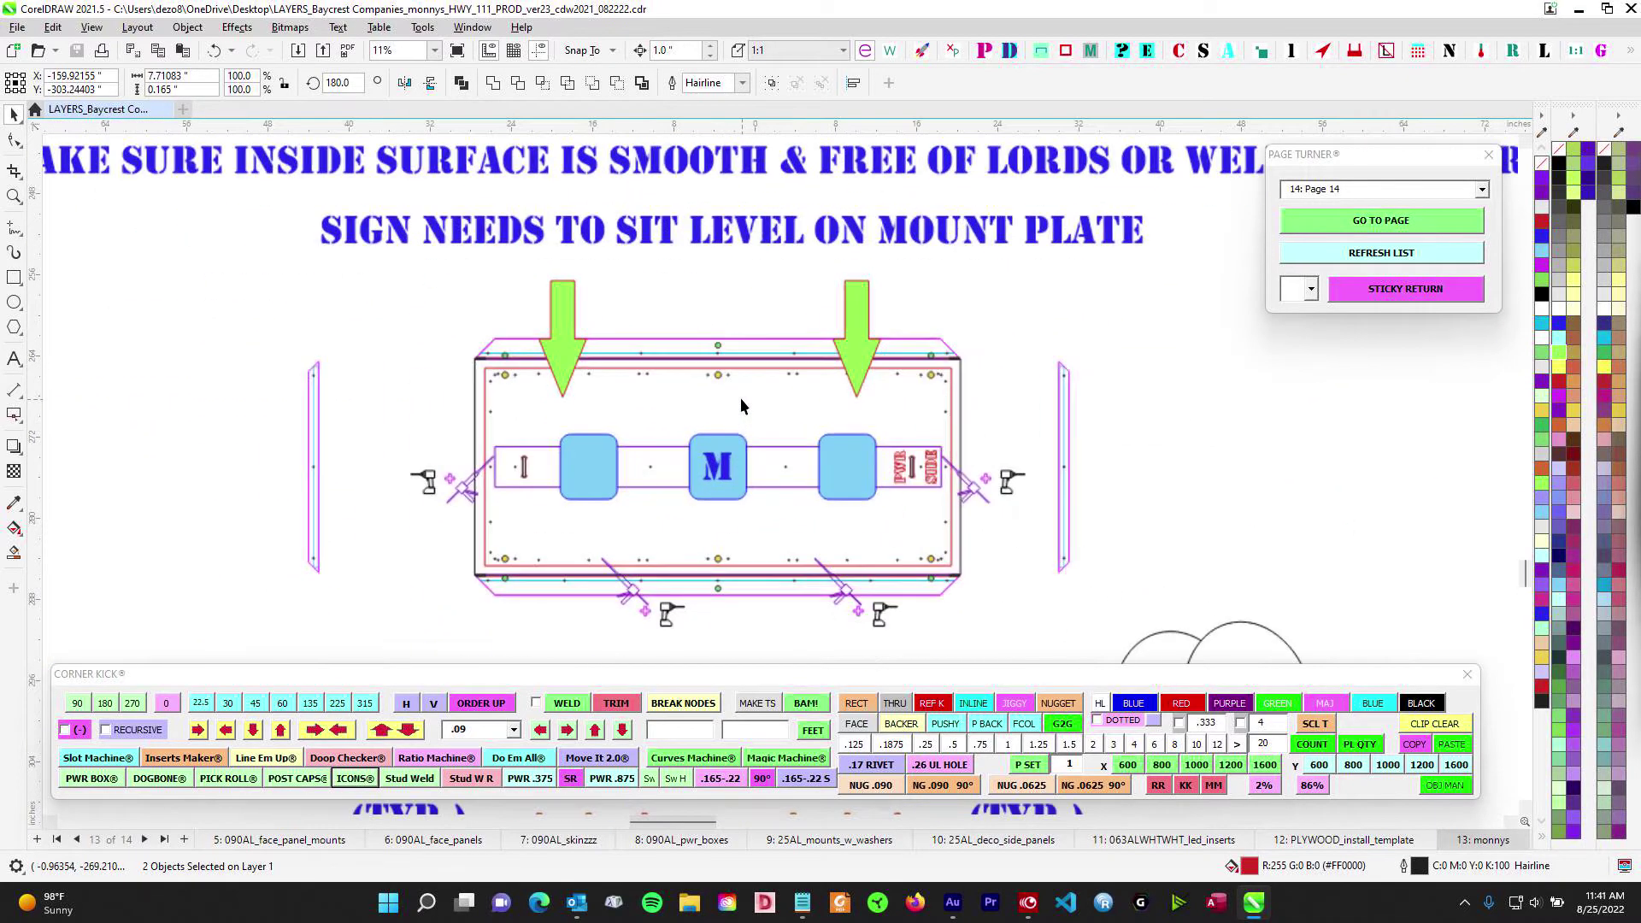
pyautogui.scroll(-2, 744, 410)
pyautogui.moveTo(778, 561); pyautogui.dragTo(822, 280)
pyautogui.moveTo(1042, 408); pyautogui.dragTo(588, 705)
pyautogui.moveTo(942, 299); pyautogui.dragTo(581, 753)
pyautogui.scroll(-1, 899, 319)
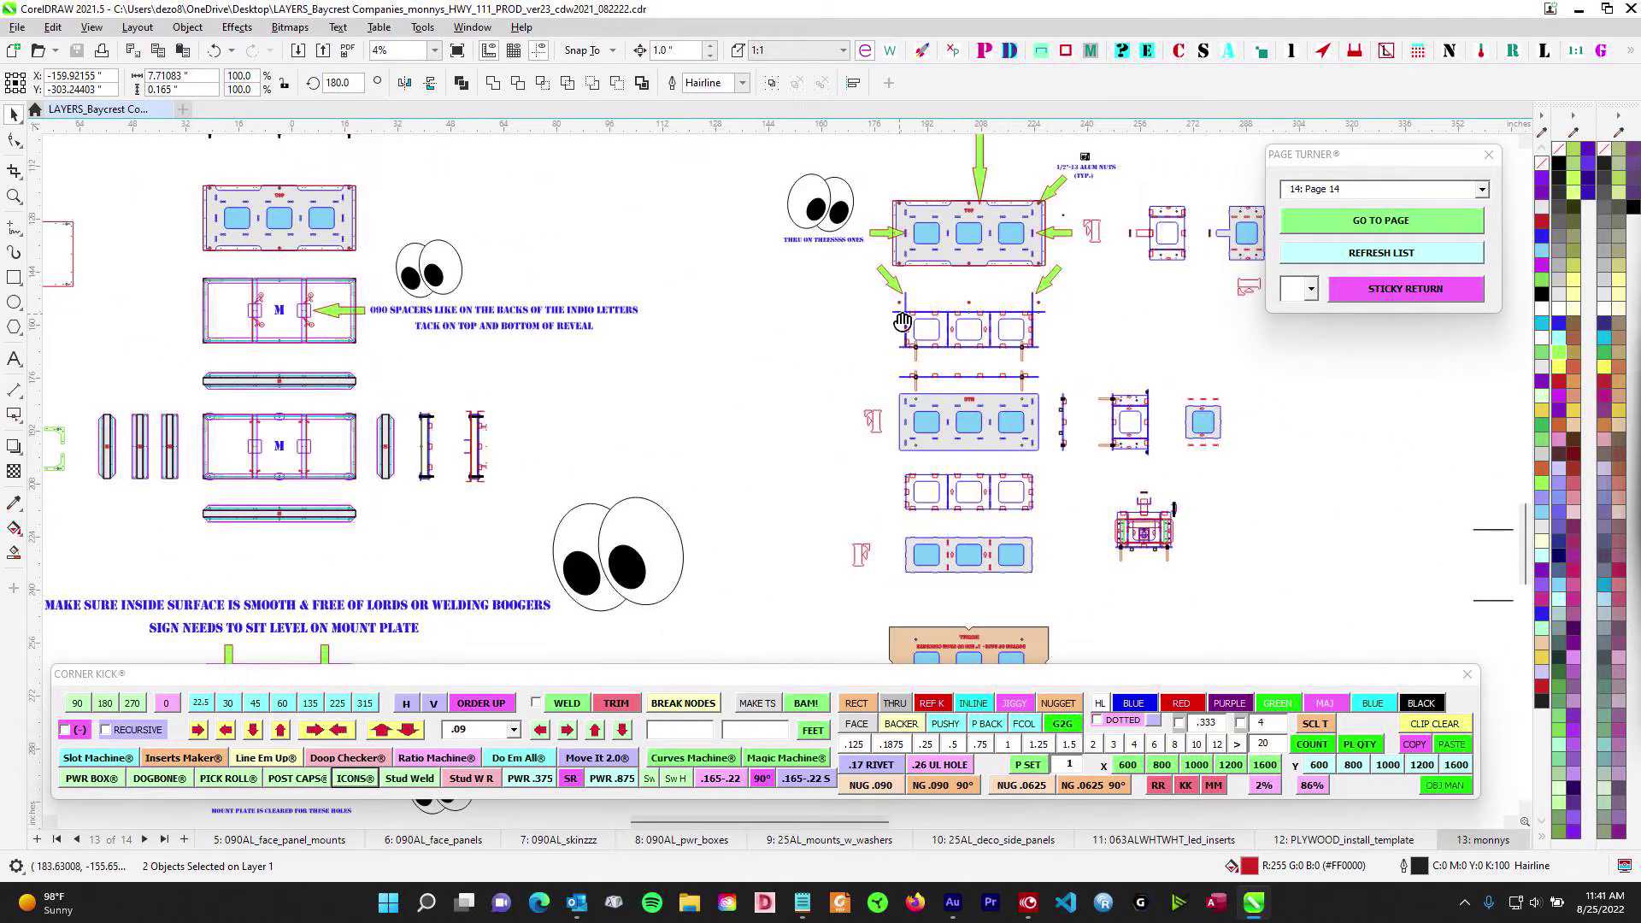
# Inspect the bolted joint between the upper sign and the base in the end-view assembly
pyautogui.moveTo(900, 322); pyautogui.dragTo(741, 696)
pyautogui.moveTo(1077, 222); pyautogui.dragTo(882, 390)
pyautogui.scroll(8, 883, 390)
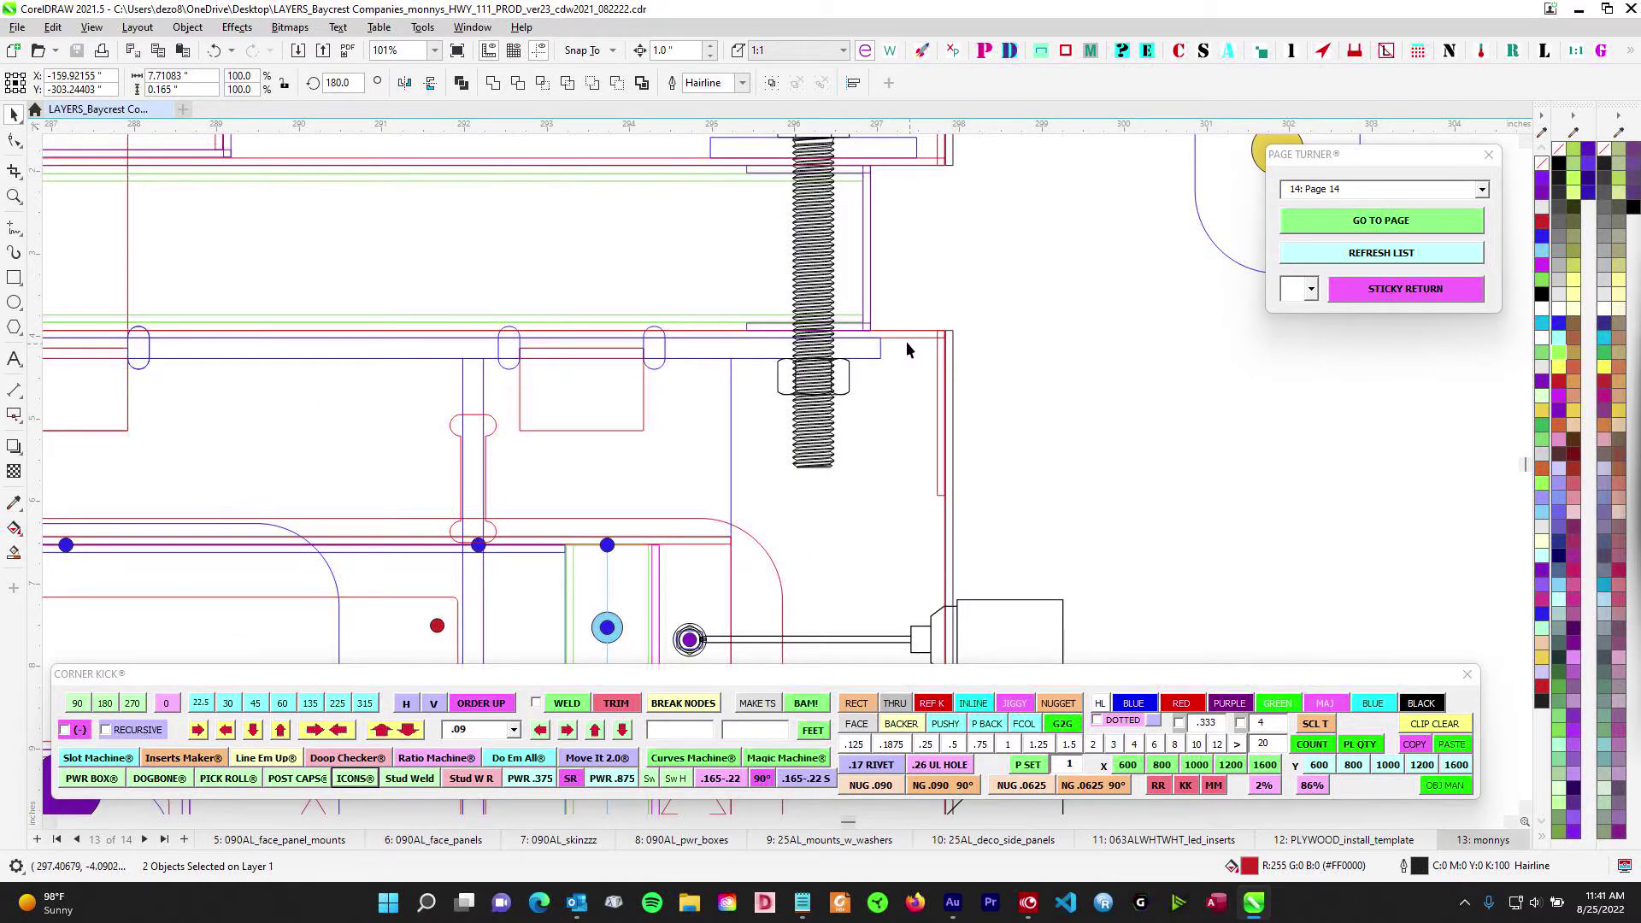
pyautogui.scroll(-3, 878, 338)
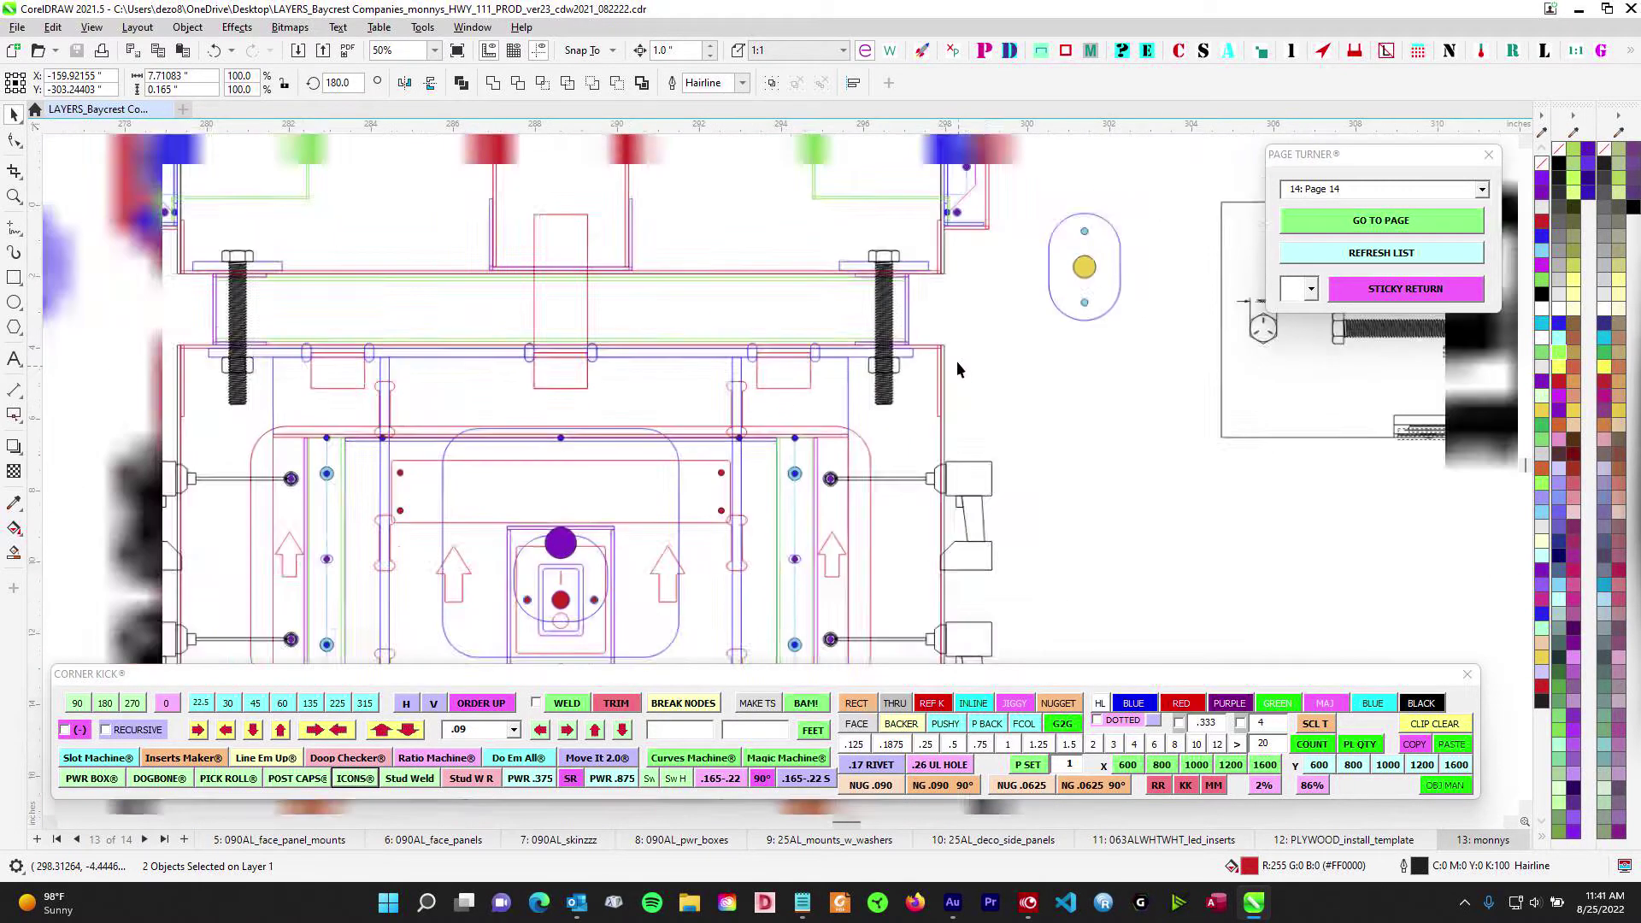
pyautogui.scroll(-1, 972, 454)
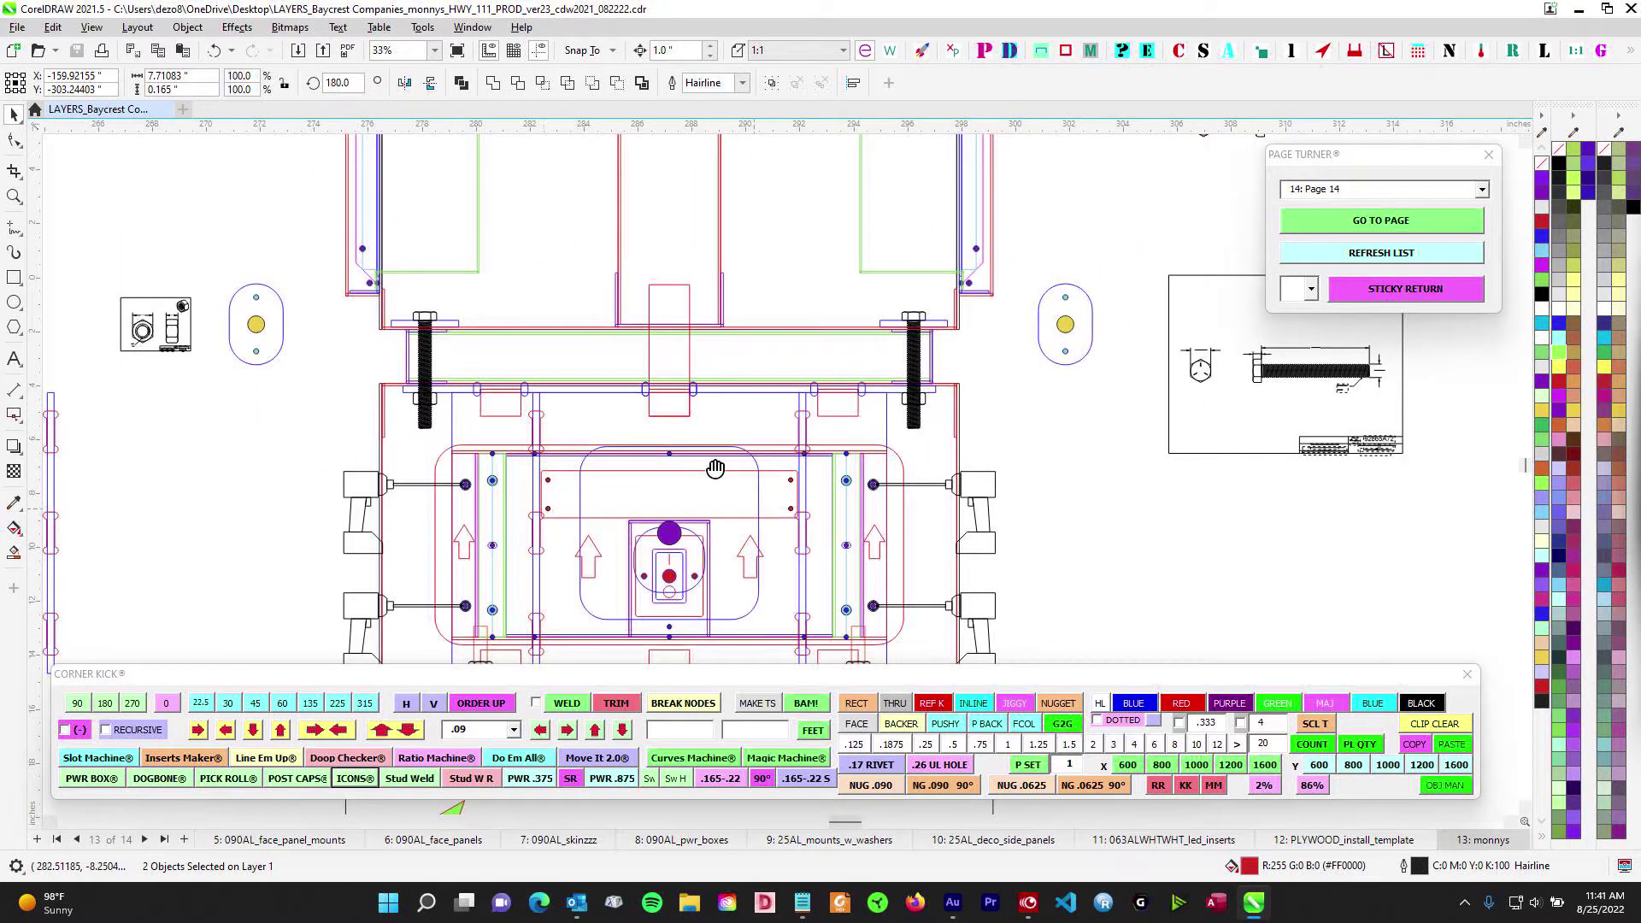
pyautogui.moveTo(715, 469); pyautogui.dragTo(846, 363)
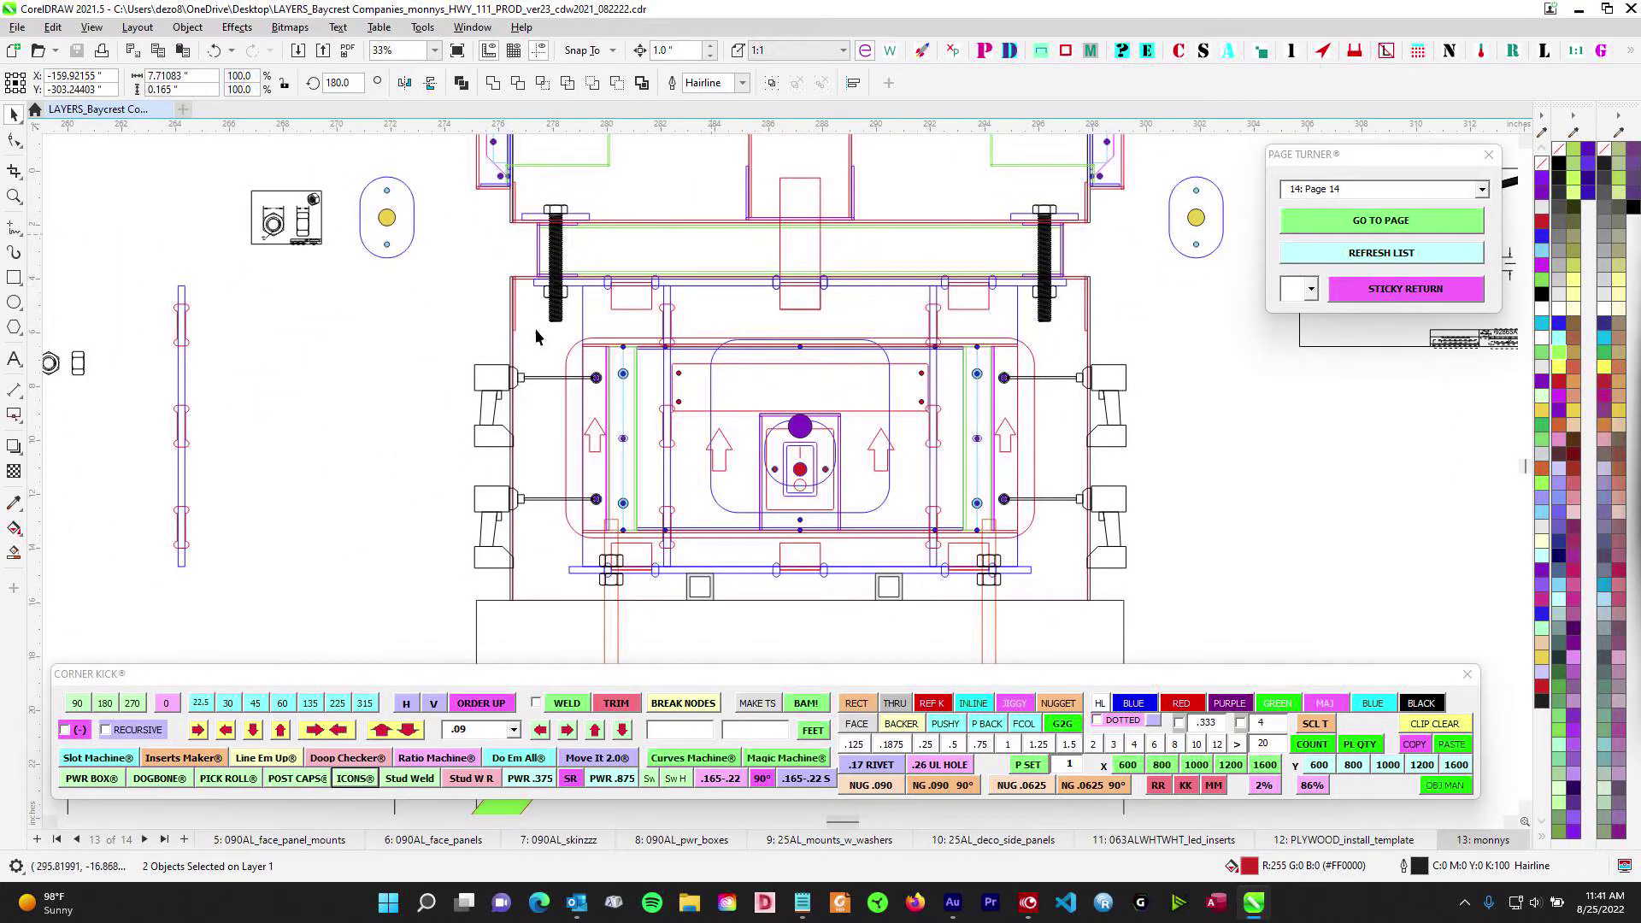
pyautogui.scroll(-6, 536, 336)
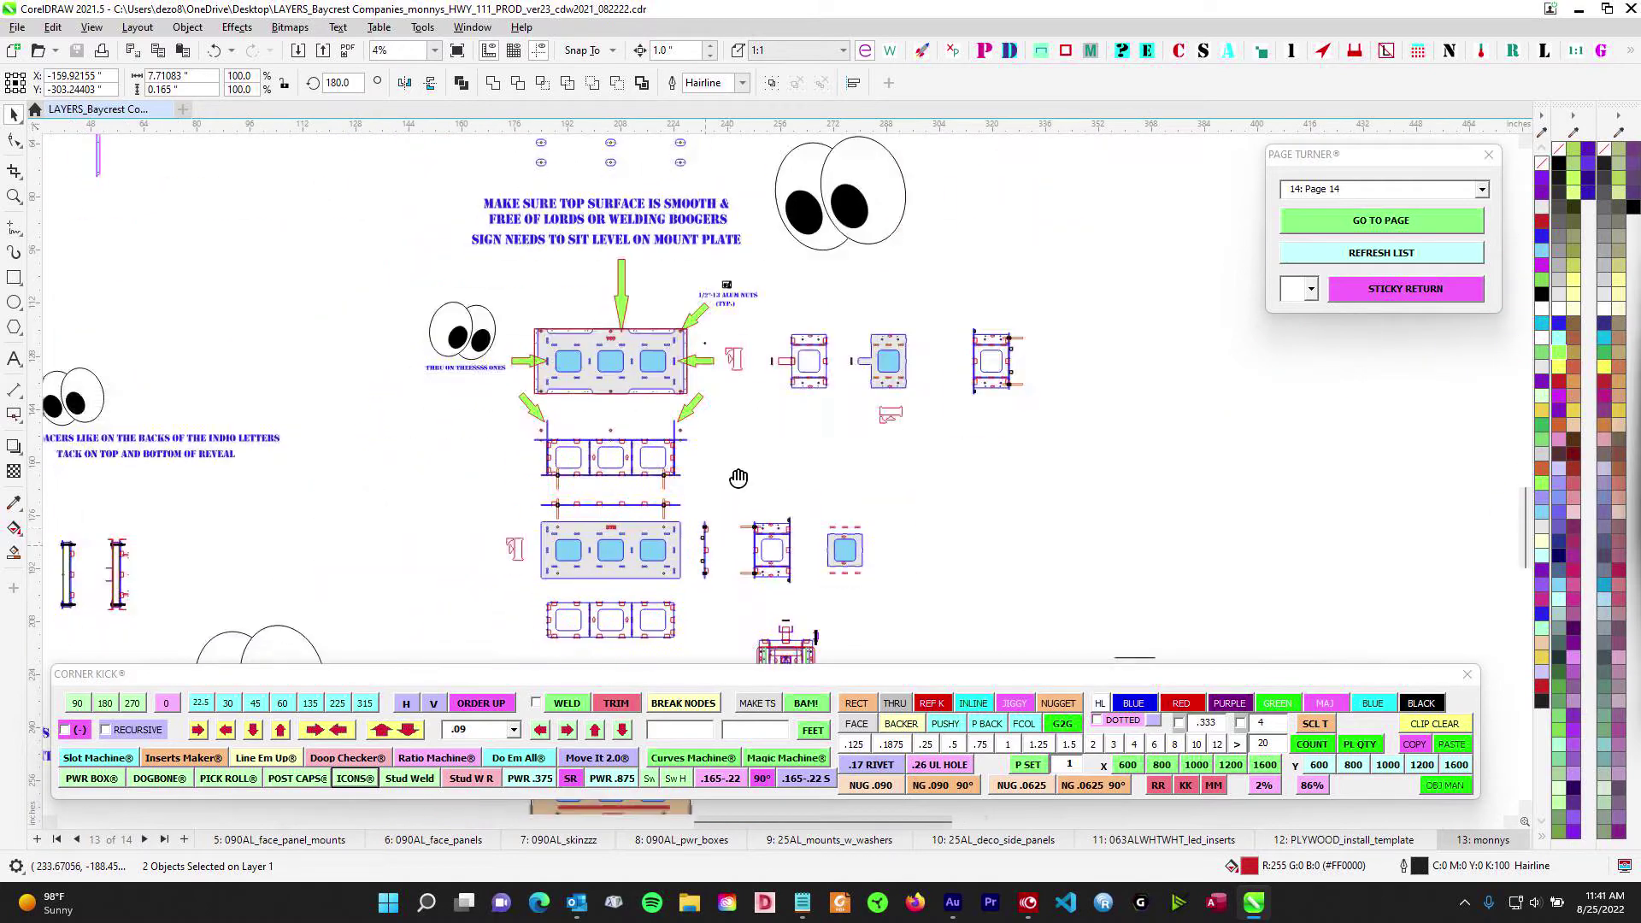
# Compare the plate under the self-tap note with the internal three-window frame marked by green arrows
pyautogui.moveTo(738, 478); pyautogui.dragTo(842, 214)
pyautogui.moveTo(703, 552); pyautogui.dragTo(930, 223)
pyautogui.scroll(1, 315, 393)
pyautogui.moveTo(315, 393); pyautogui.dragTo(743, 374)
pyautogui.scroll(1, 743, 373)
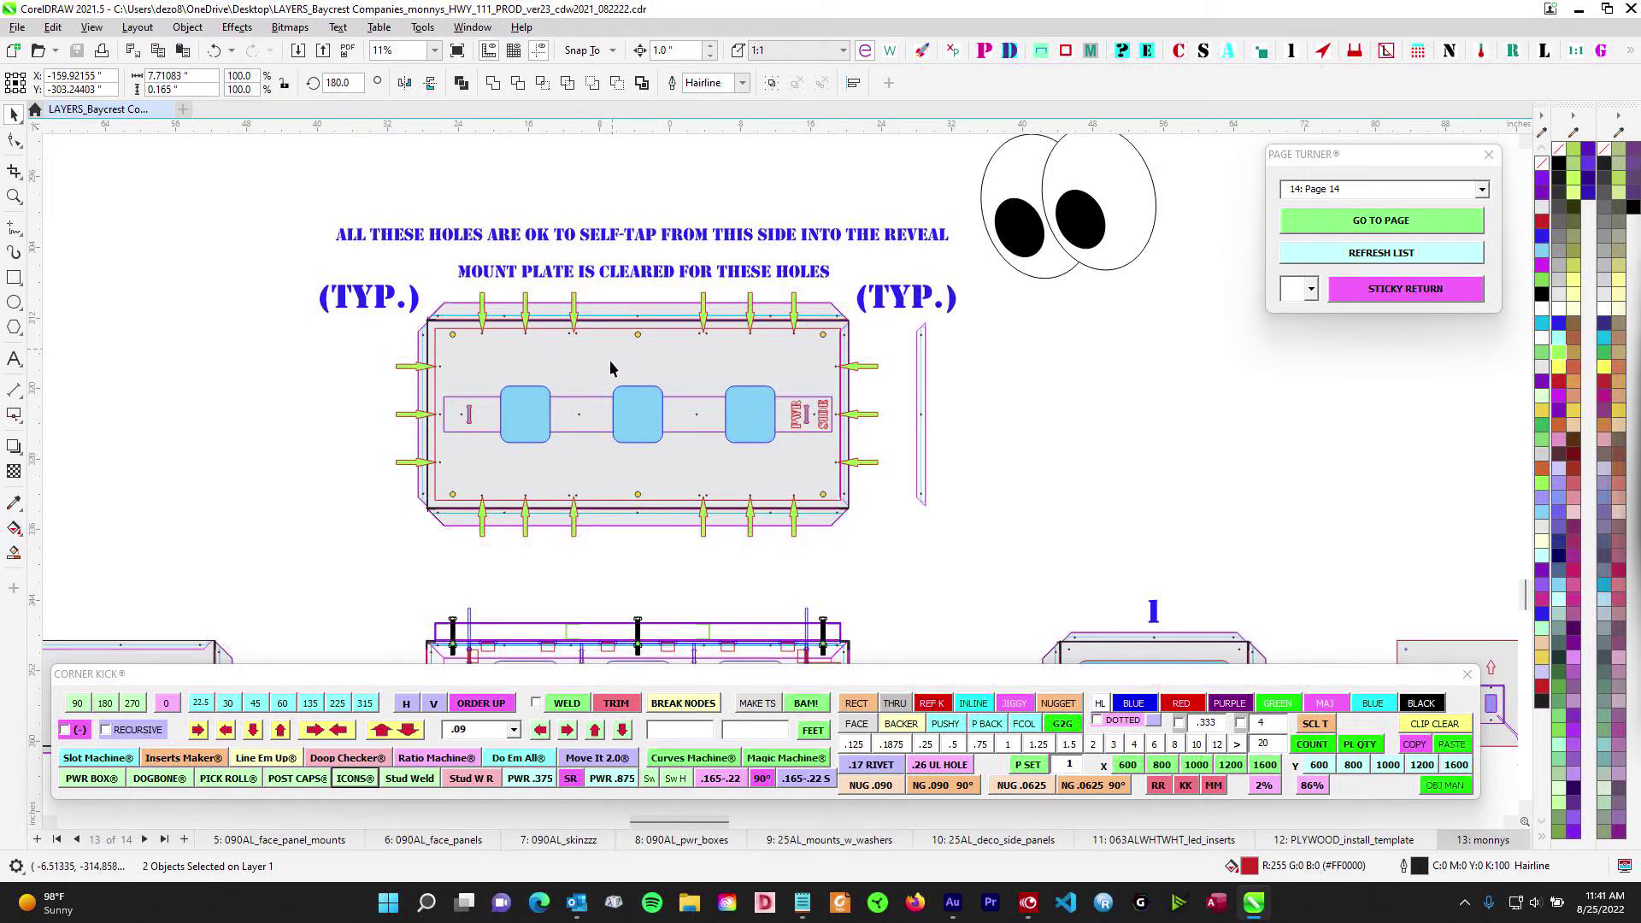
pyautogui.scroll(-3, 728, 399)
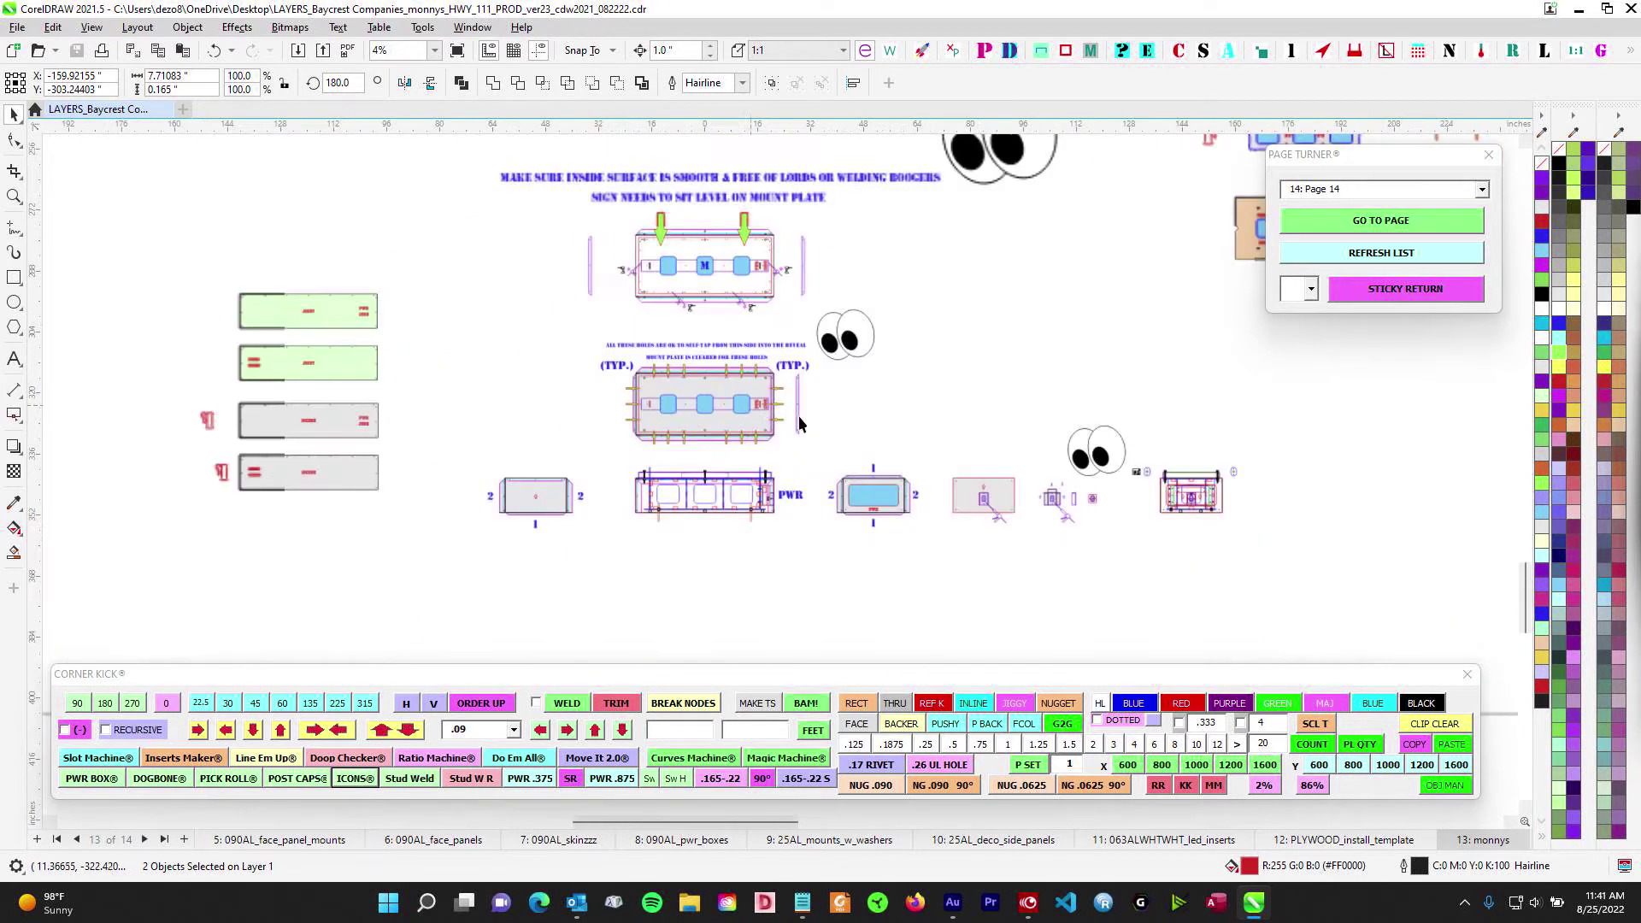
pyautogui.moveTo(1081, 278); pyautogui.dragTo(641, 678)
pyautogui.scroll(1, 894, 323)
pyautogui.scroll(4, 891, 312)
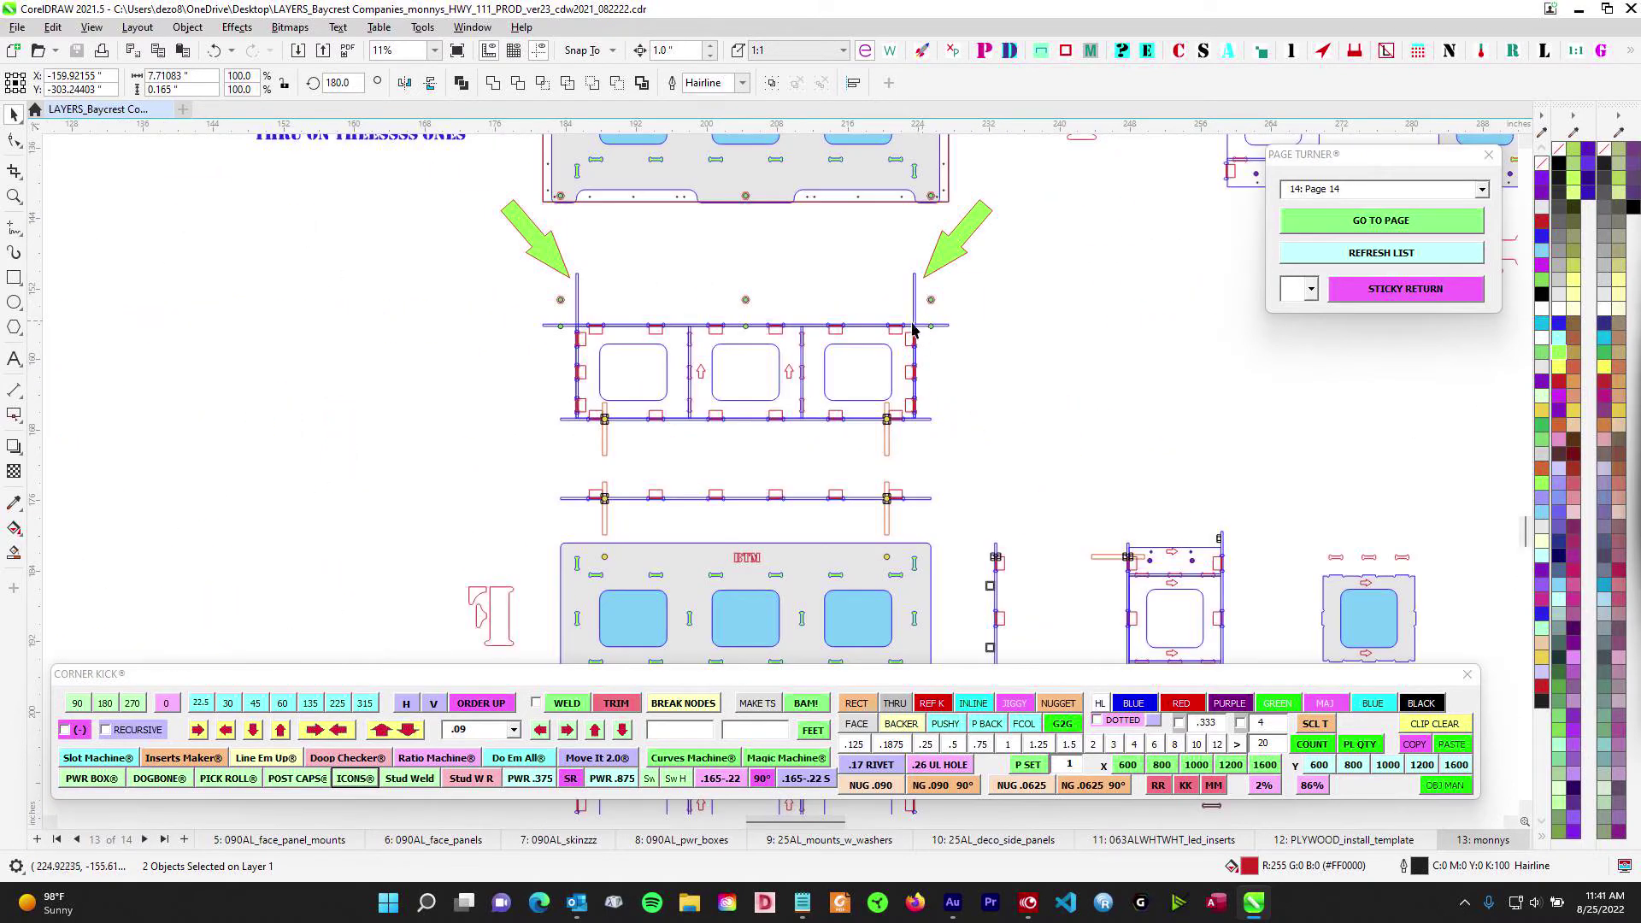
pyautogui.scroll(-2, 672, 393)
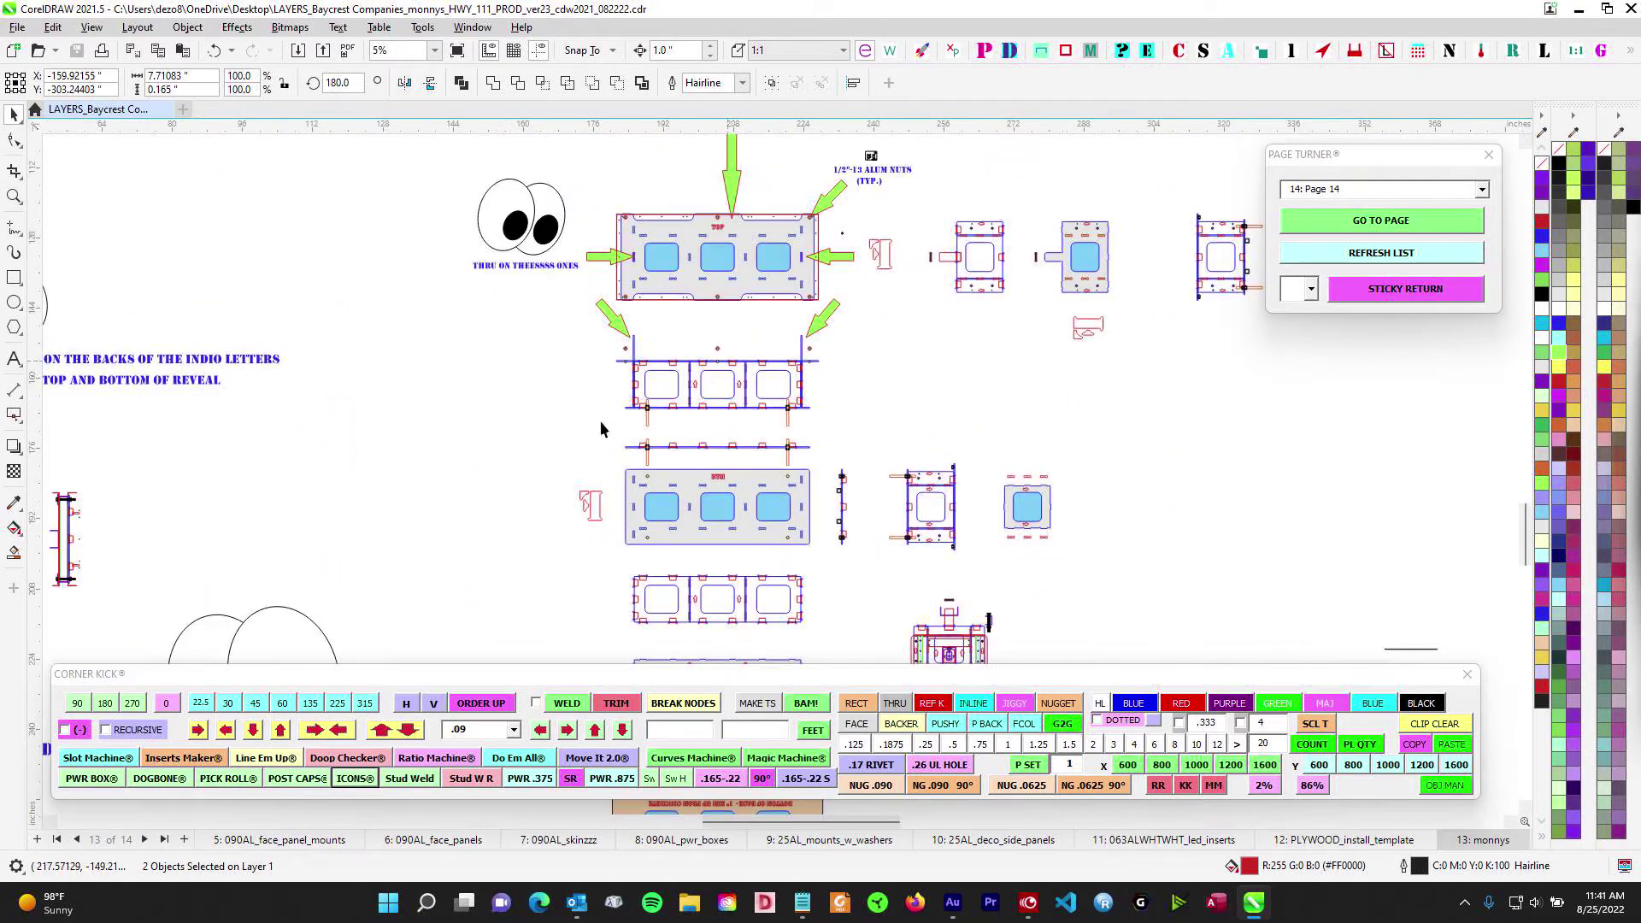
# Inspect the front assembly view of the base beside the PWR label, including its magenta end return
pyautogui.moveTo(601, 420); pyautogui.dragTo(1068, 202)
pyautogui.scroll(-2, 1069, 201)
pyautogui.moveTo(875, 411); pyautogui.dragTo(875, 330)
pyautogui.scroll(2, 815, 430)
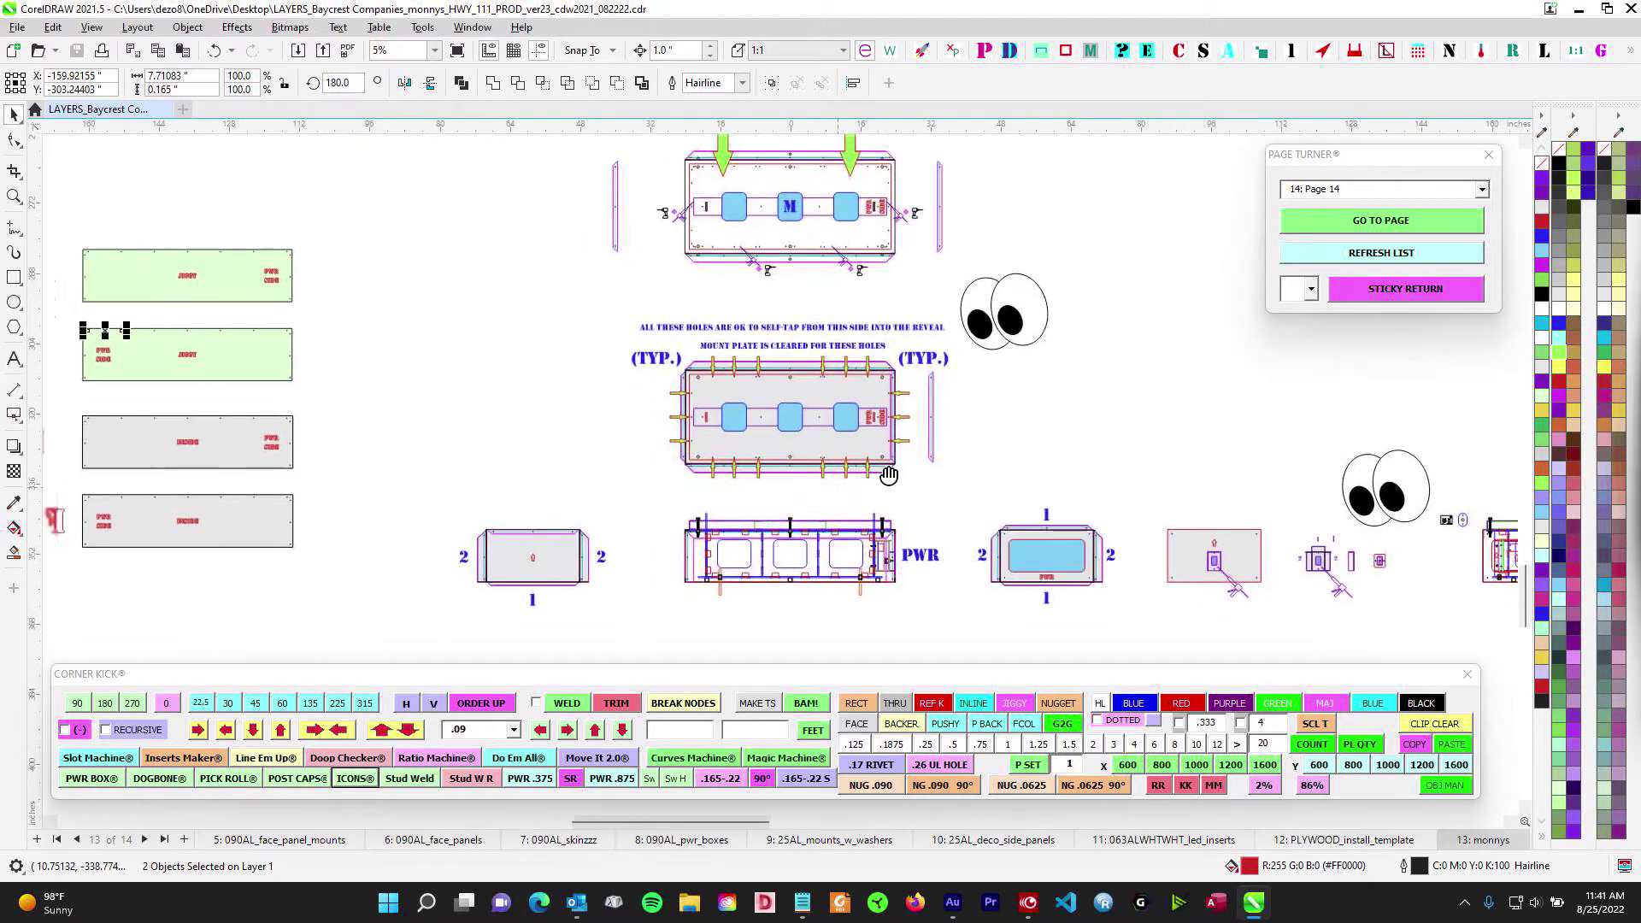
pyautogui.scroll(1, 735, 504)
pyautogui.scroll(4, 772, 523)
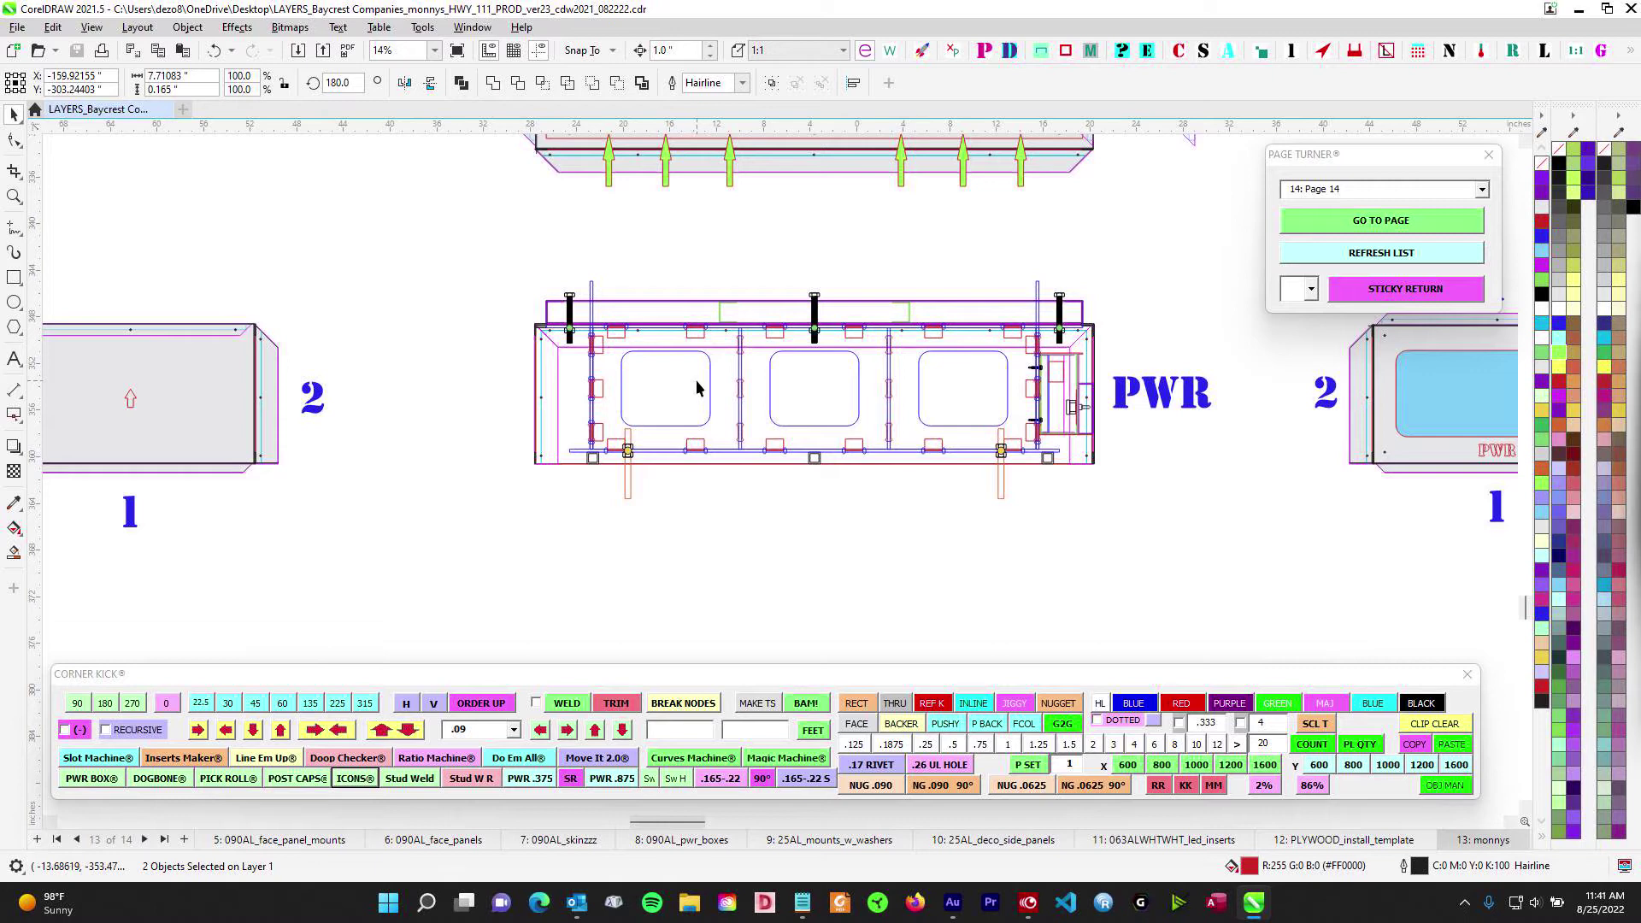
pyautogui.scroll(1, 681, 362)
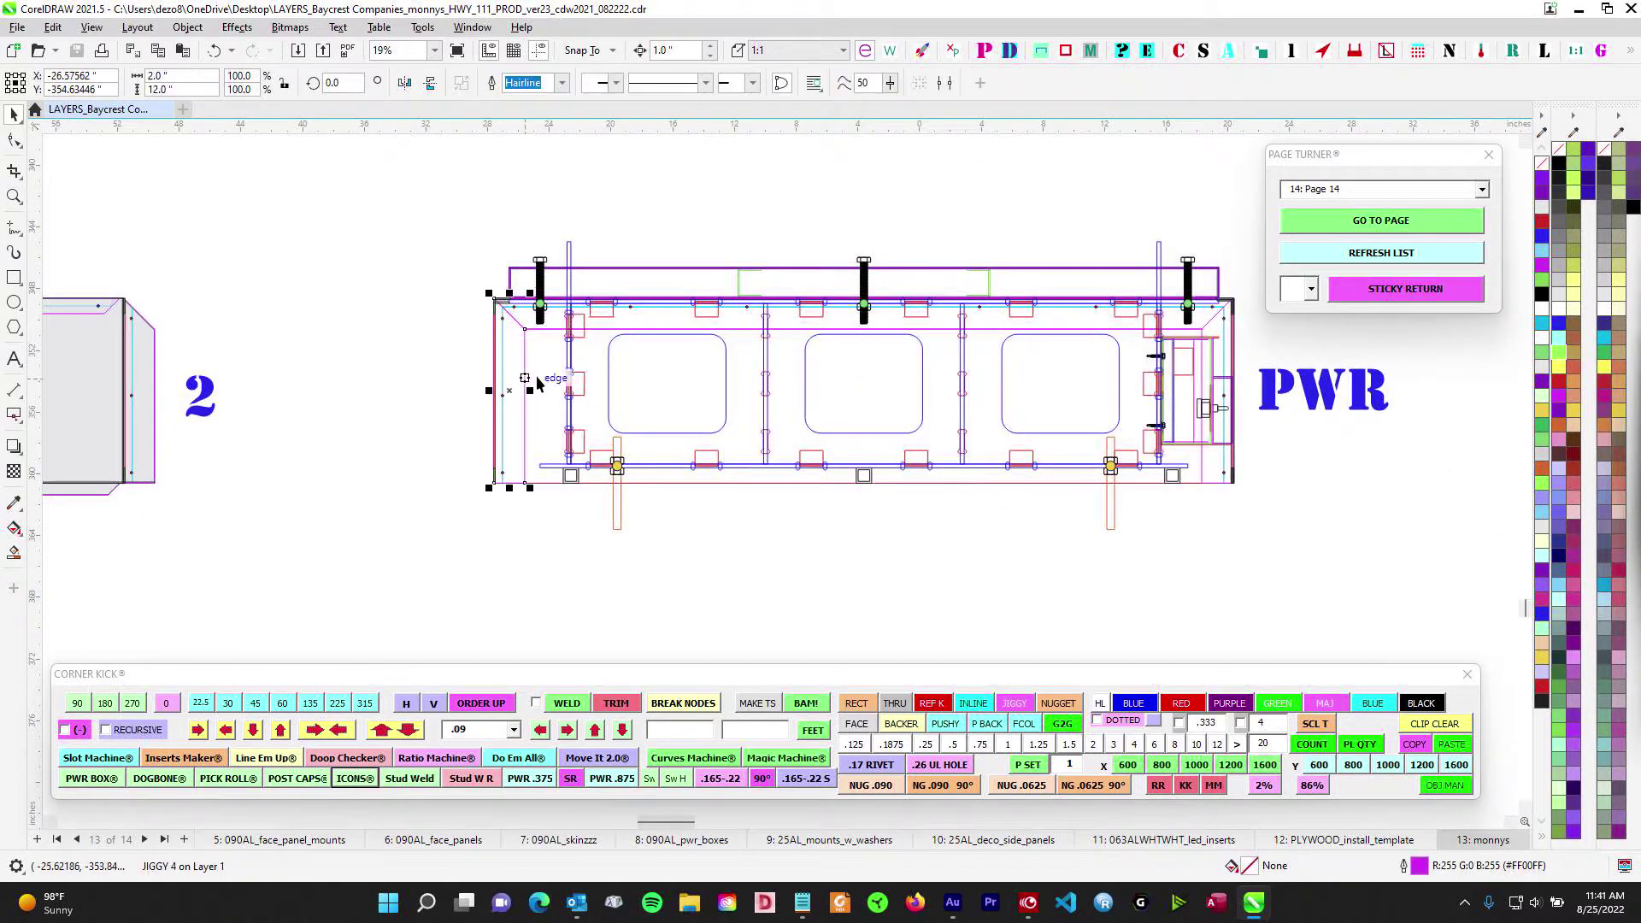
pyautogui.click(744, 392)
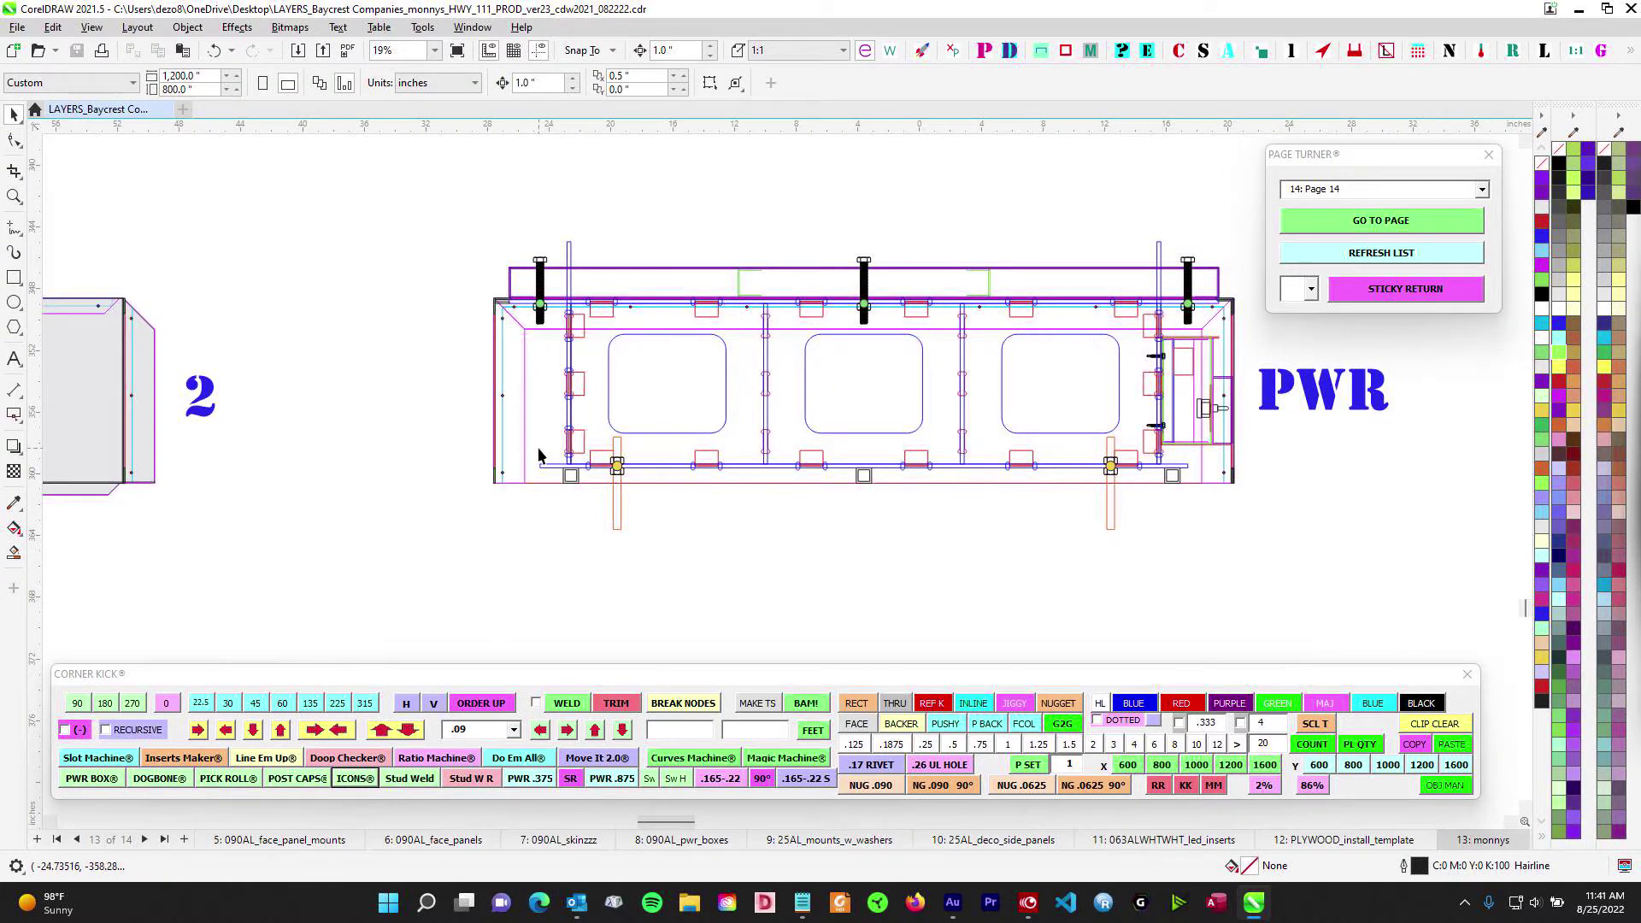
# Examine the blank side panel and the JIGGY and INSIDE panels that belong with the base assembly
pyautogui.scroll(-3, 428, 397)
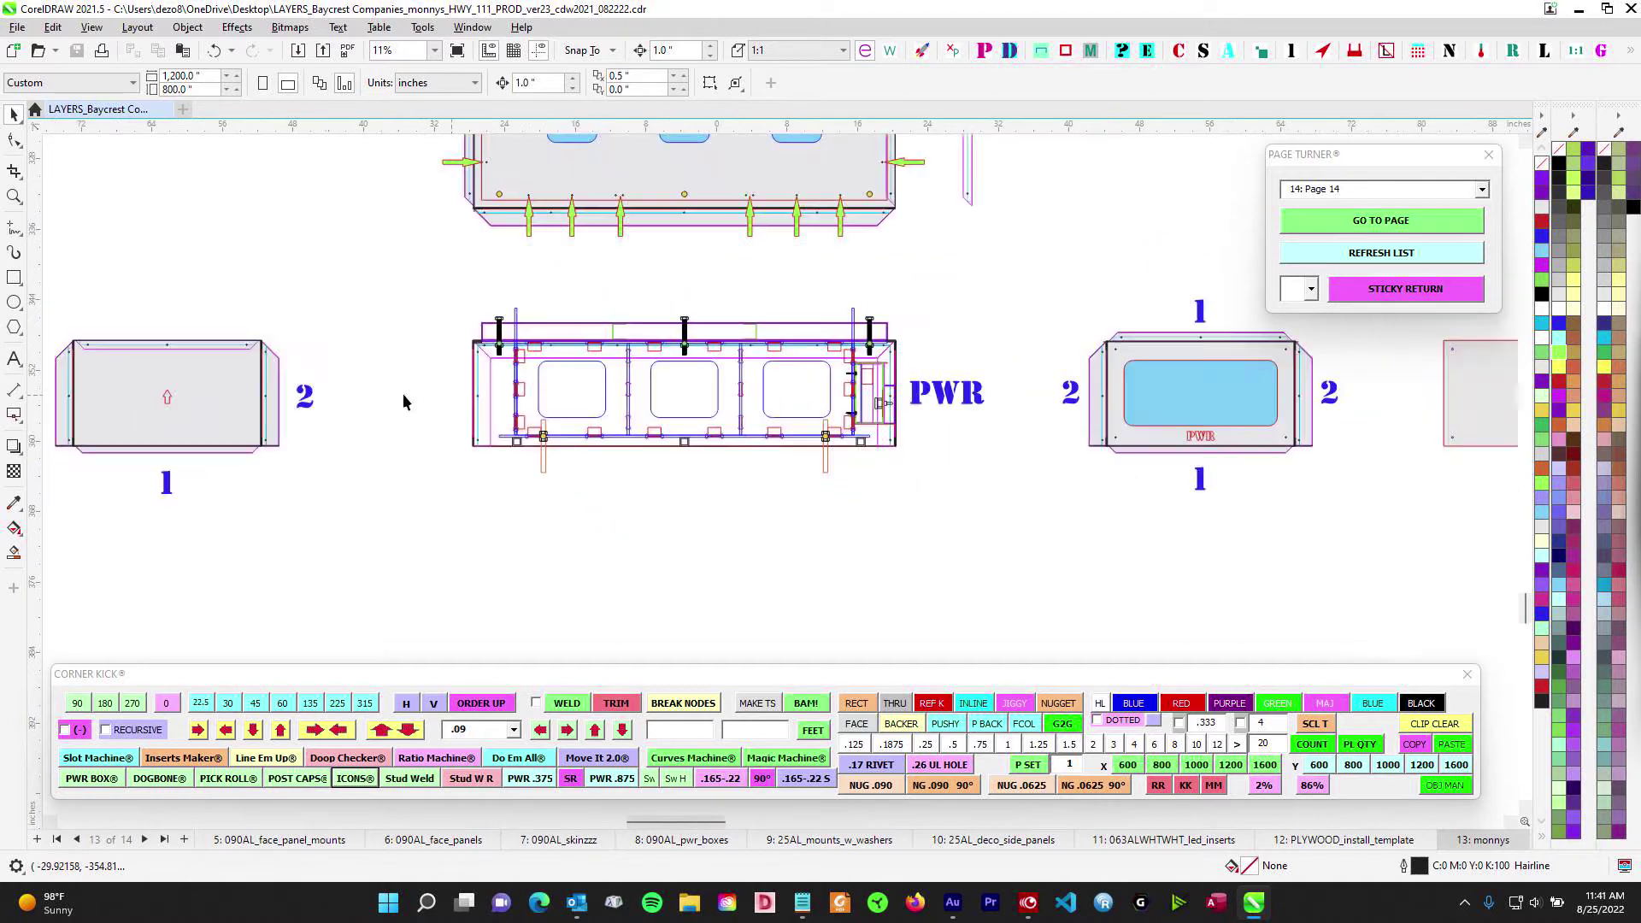
pyautogui.hscroll(-5, 341, 393)
pyautogui.scroll(2, 1009, 427)
pyautogui.hscroll(5, 860, 352)
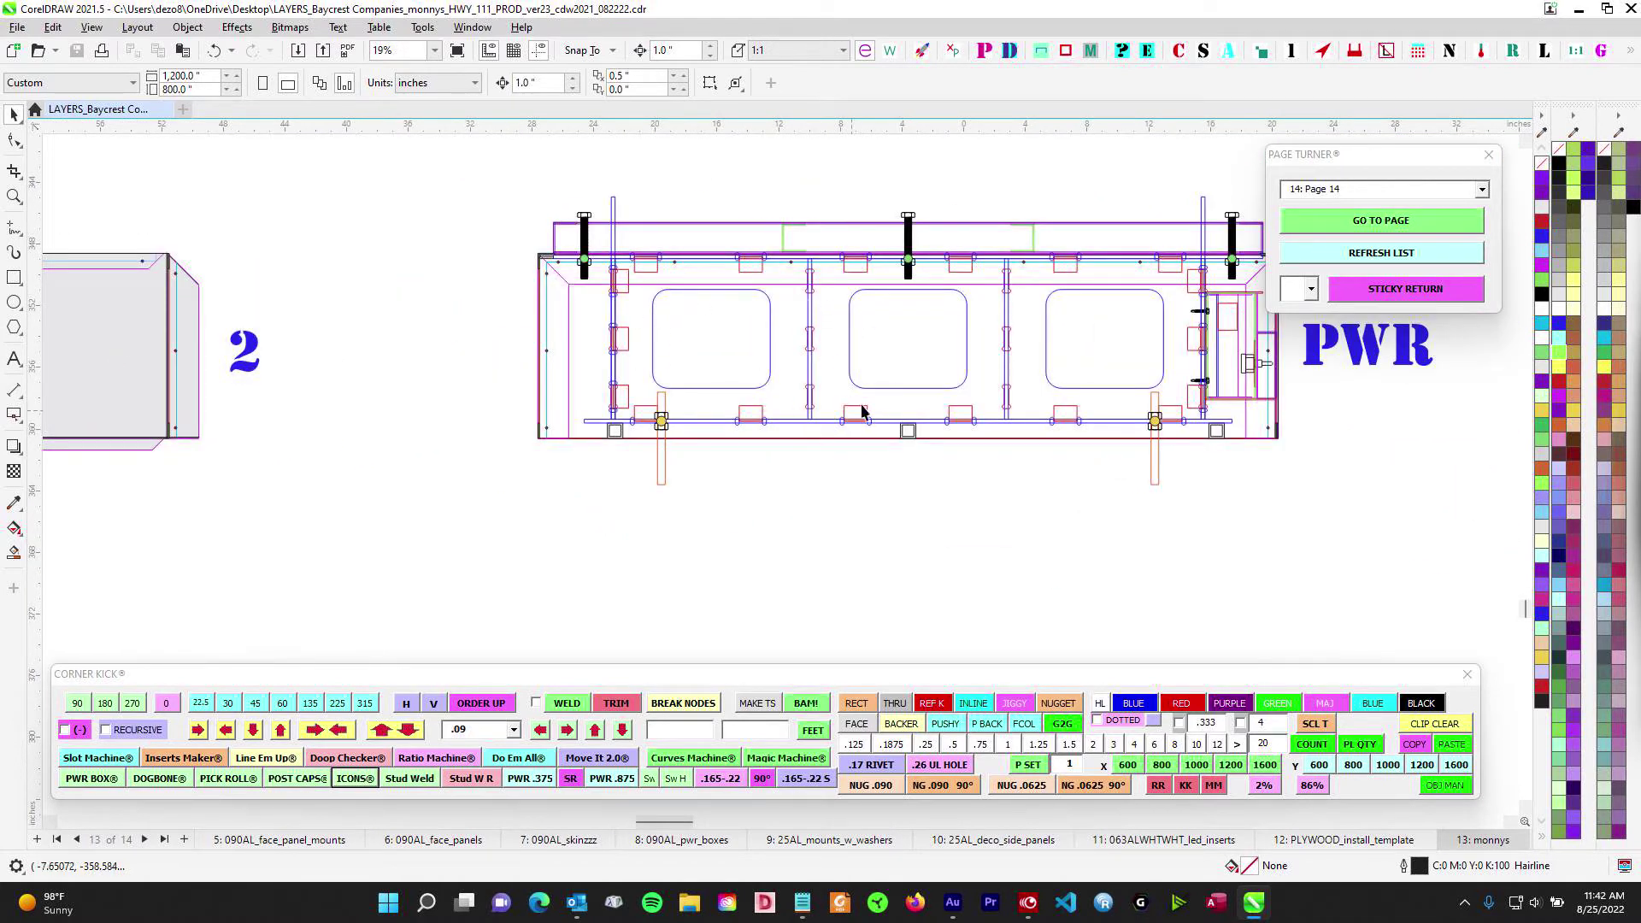
pyautogui.scroll(-2, 1273, 397)
pyautogui.moveTo(520, 202); pyautogui.dragTo(1047, 501)
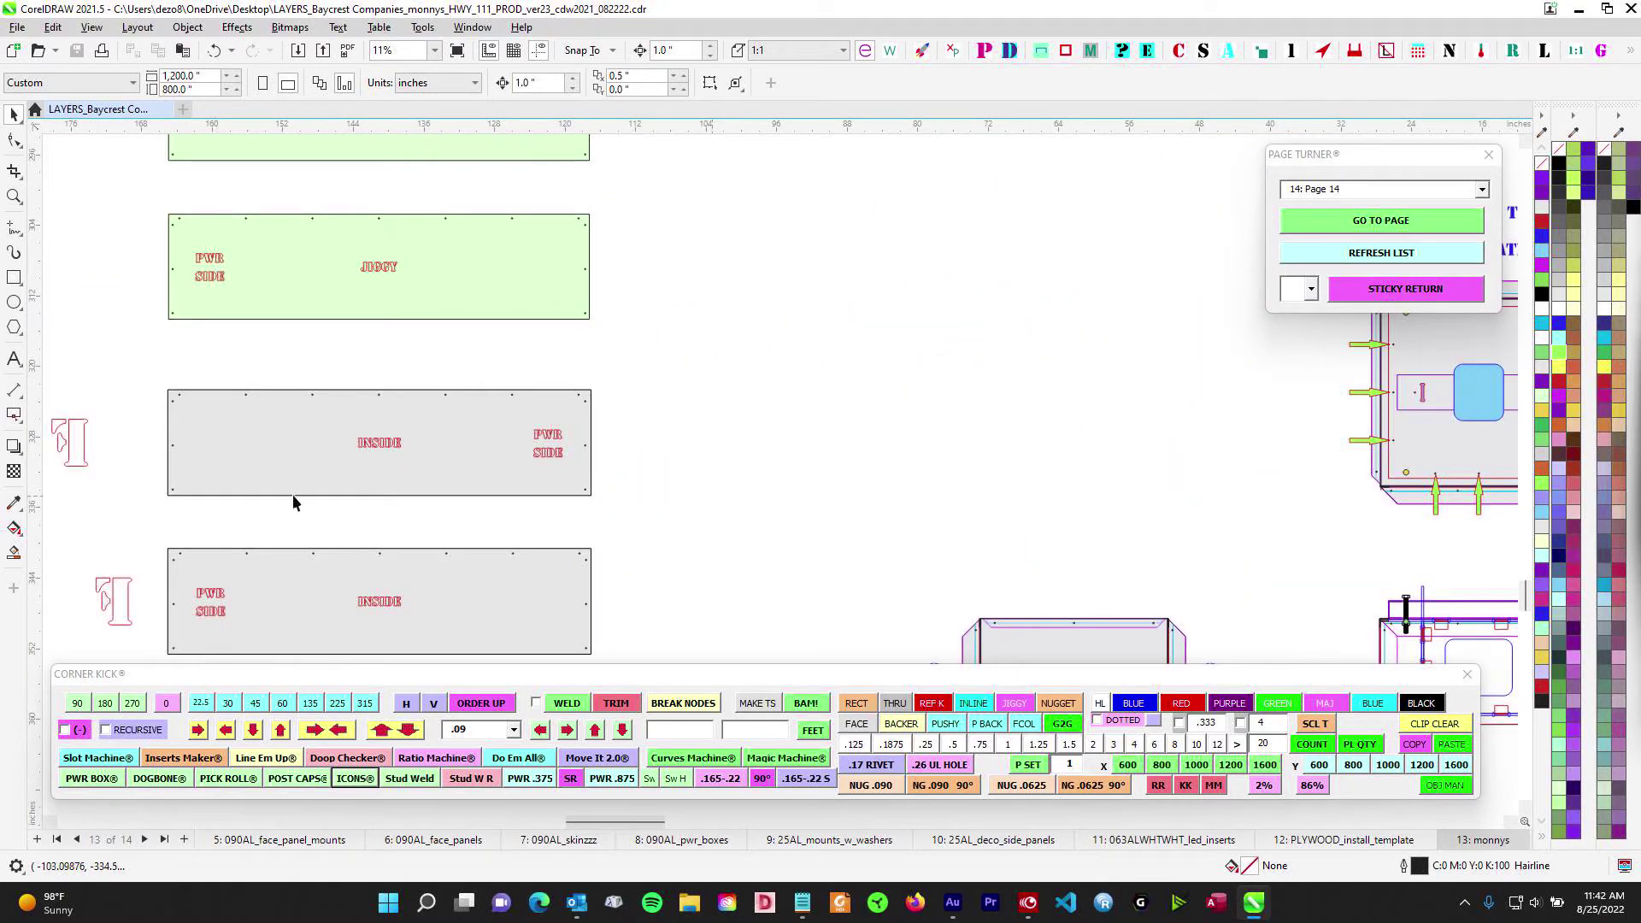
pyautogui.scroll(2, 843, 460)
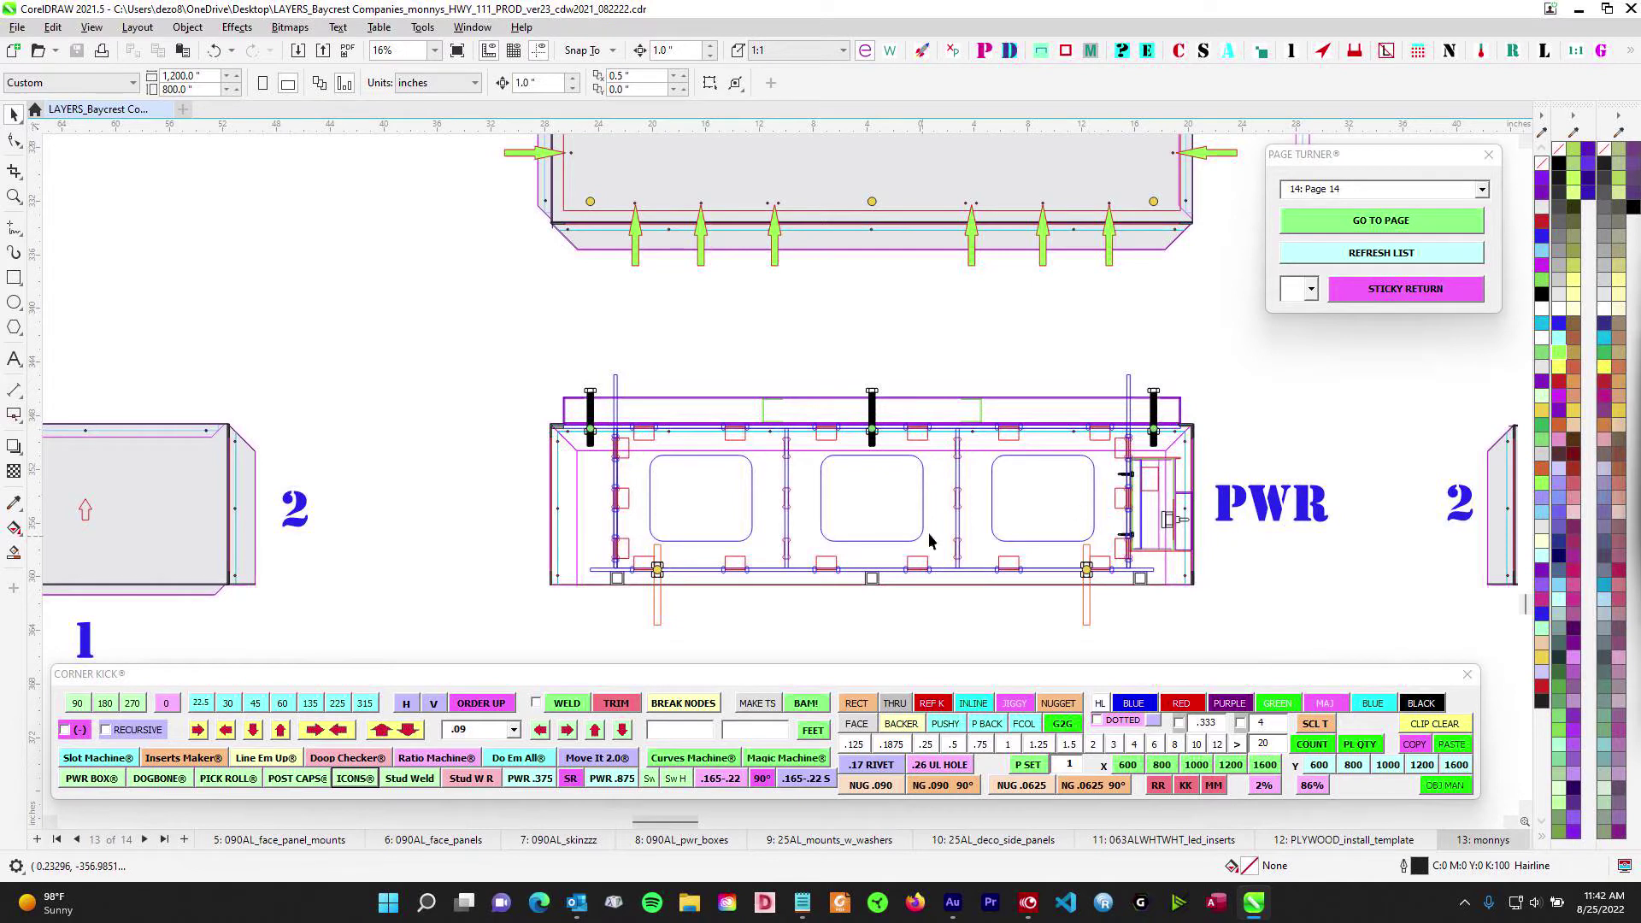
# Compare the base front assembly with the end panels on both sides and their flanges numbered 1 and 2
pyautogui.scroll(-1, 929, 534)
pyautogui.moveTo(300, 391); pyautogui.dragTo(747, 412)
pyautogui.moveTo(857, 411); pyautogui.dragTo(846, 393)
pyautogui.moveTo(1137, 477); pyautogui.dragTo(727, 459)
pyautogui.scroll(1, 746, 499)
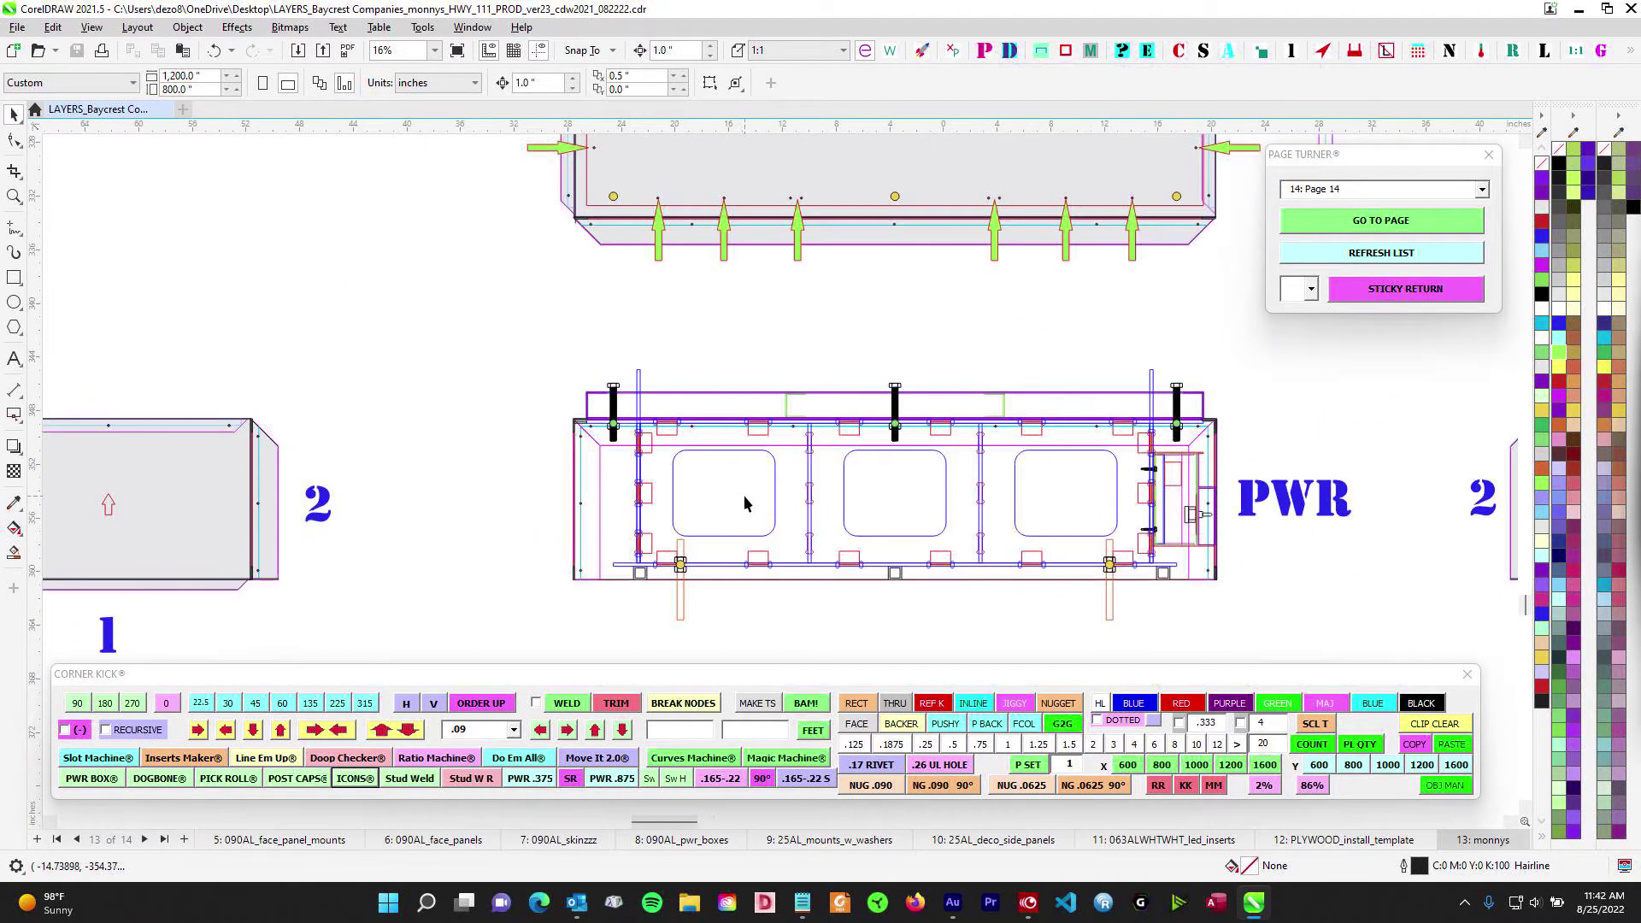
pyautogui.scroll(-1, 566, 464)
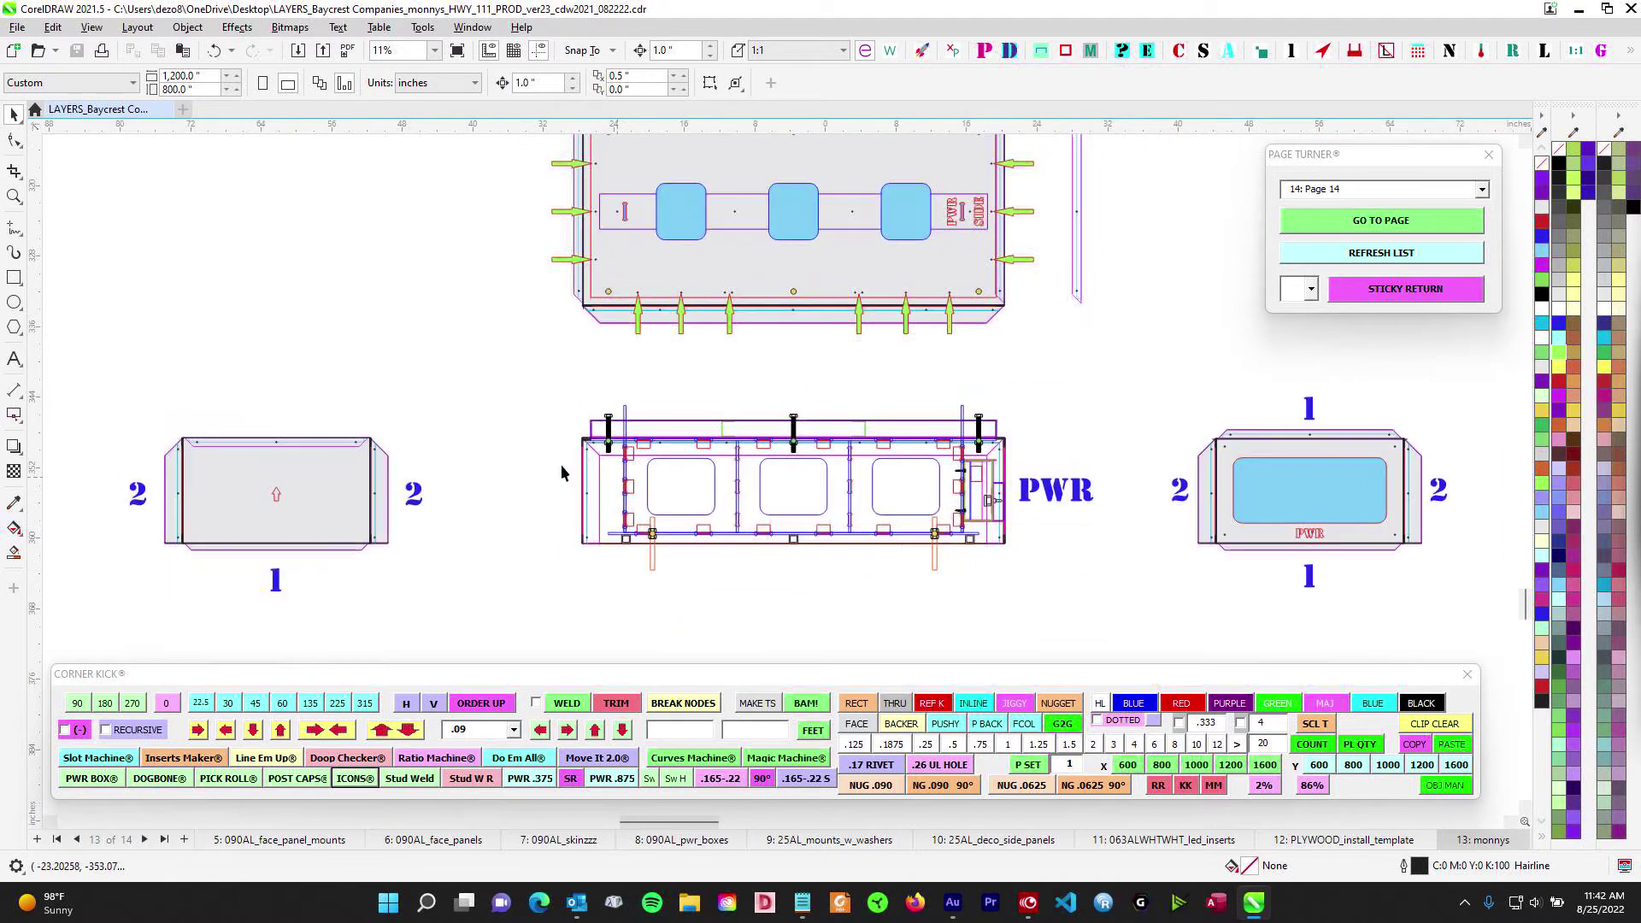
pyautogui.scroll(1, 1024, 478)
pyautogui.scroll(-2, 1024, 424)
pyautogui.moveTo(1024, 421); pyautogui.dragTo(1027, 436)
pyautogui.scroll(1, 1027, 436)
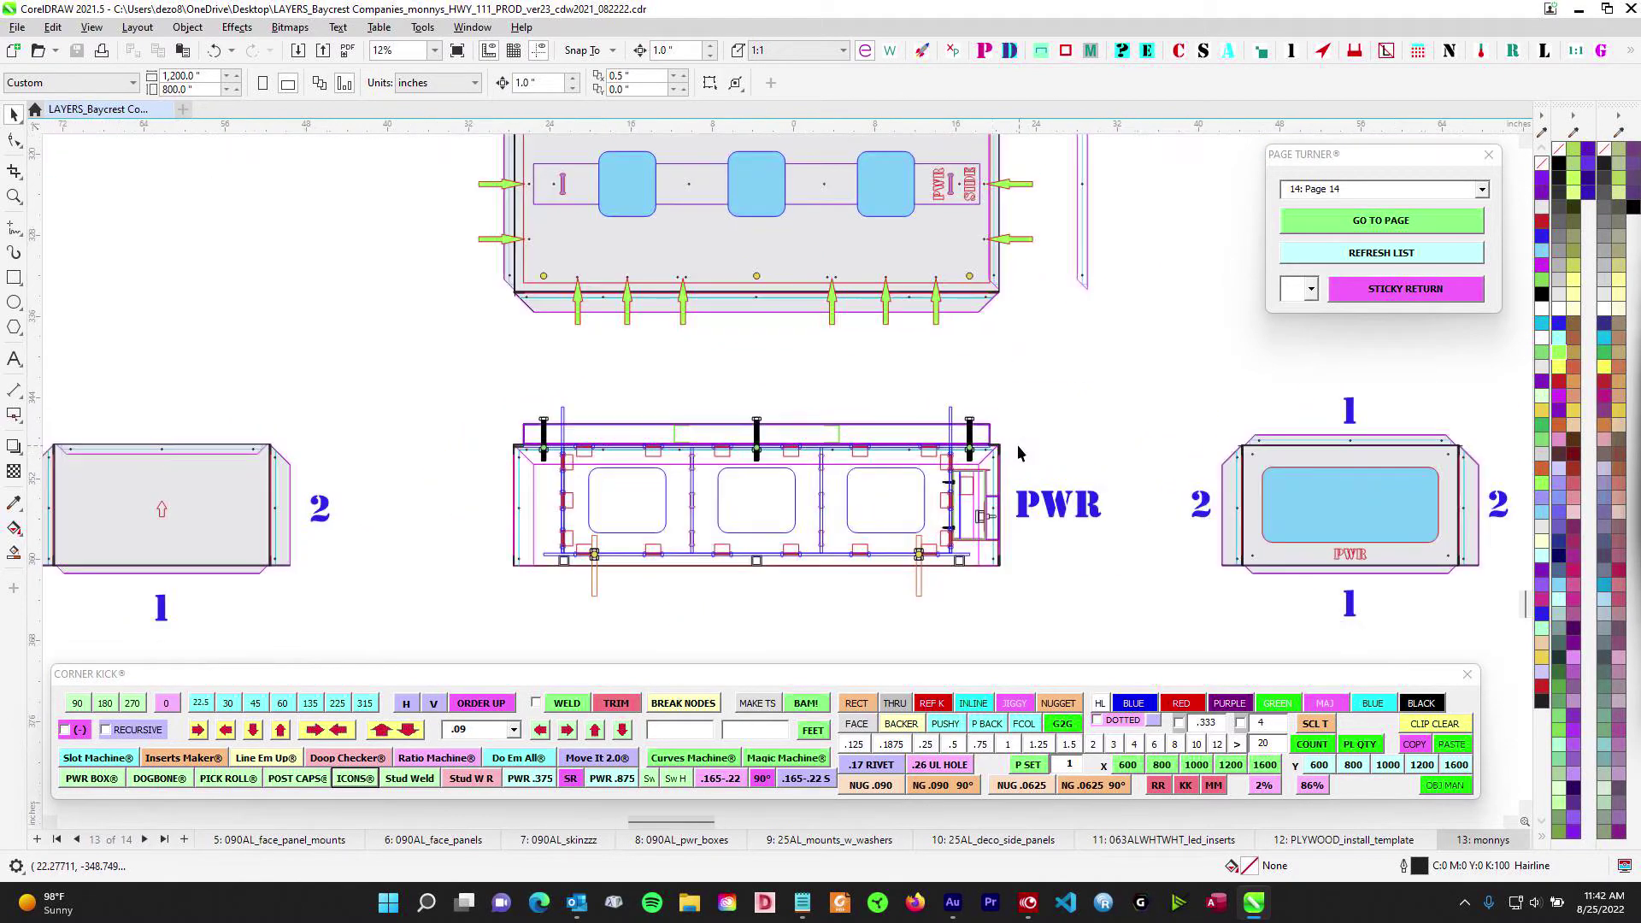
pyautogui.scroll(-1, 762, 525)
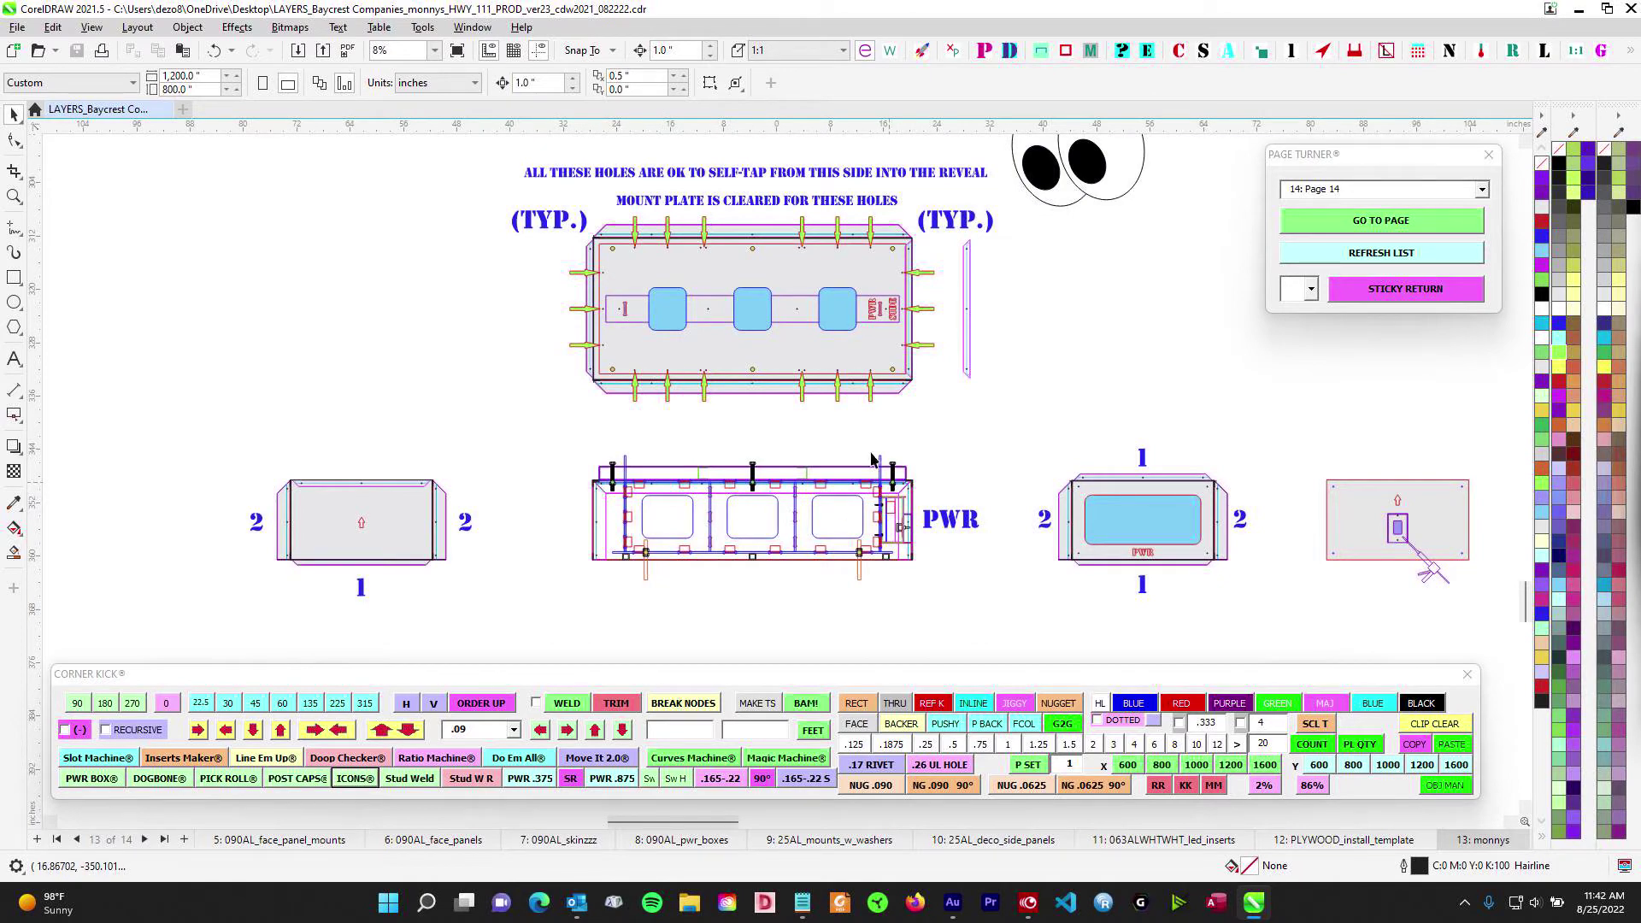
# Examine the three-row cabinet views and the full assembly where the sign meets the base above concrete
pyautogui.scroll(1, 798, 285)
pyautogui.moveTo(798, 285); pyautogui.dragTo(728, 649)
pyautogui.scroll(-2, 773, 302)
pyautogui.moveTo(653, 250); pyautogui.dragTo(672, 660)
pyautogui.moveTo(717, 291); pyautogui.dragTo(737, 655)
pyautogui.moveTo(695, 240); pyautogui.dragTo(703, 534)
pyautogui.scroll(1, 1084, 378)
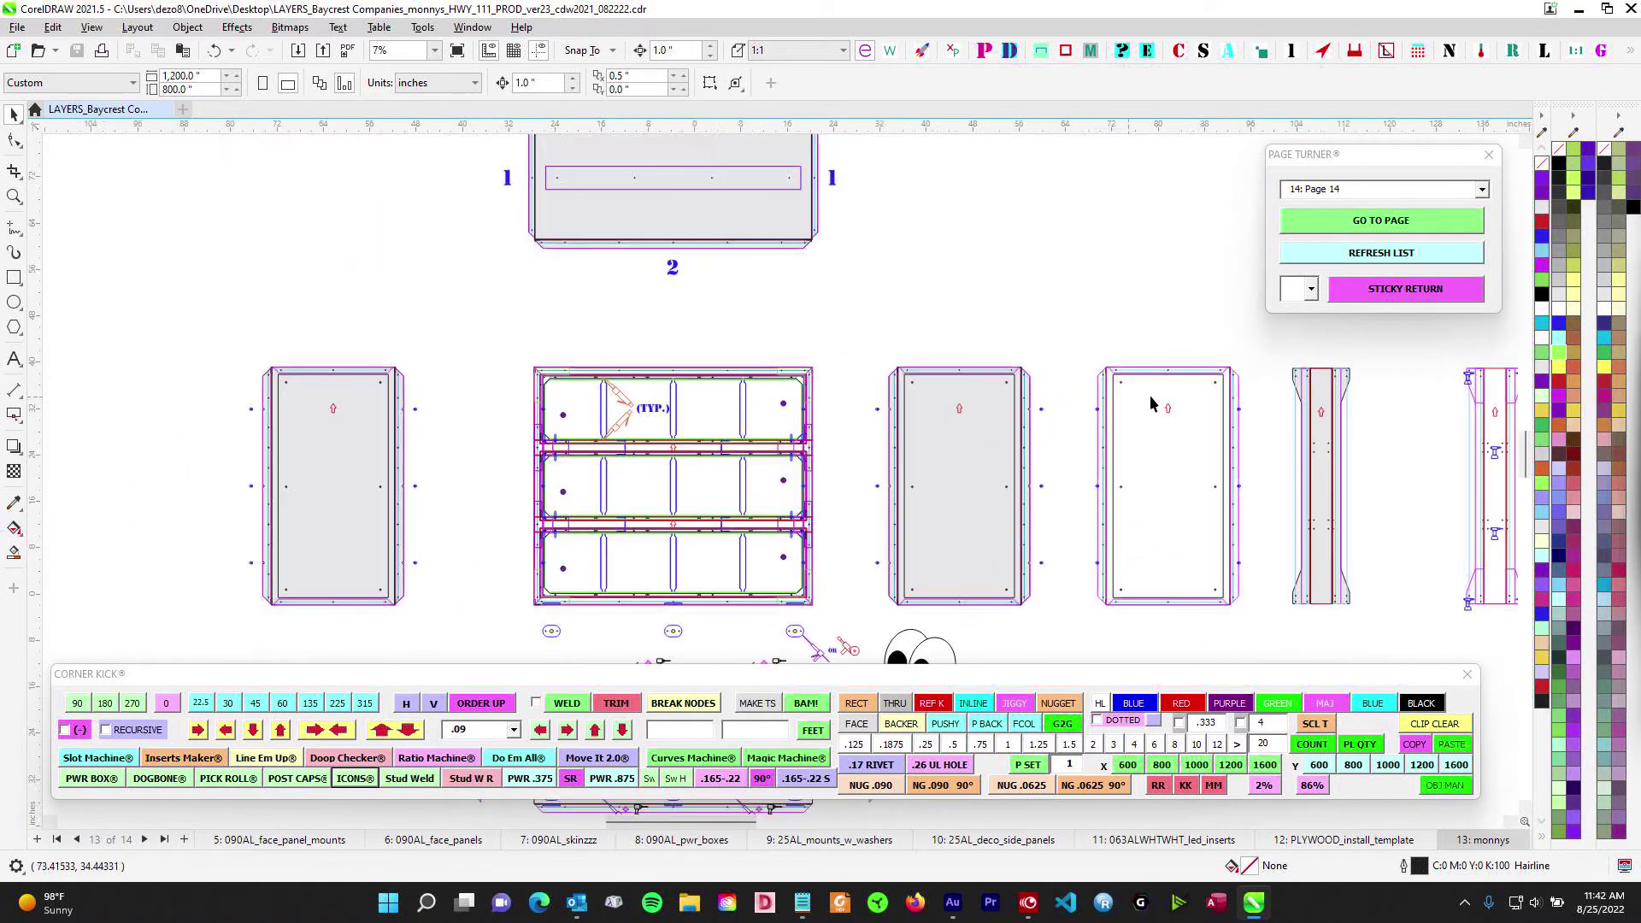
pyautogui.scroll(-2, 1150, 398)
pyautogui.moveTo(1033, 359); pyautogui.dragTo(286, 272)
pyautogui.scroll(3, 716, 423)
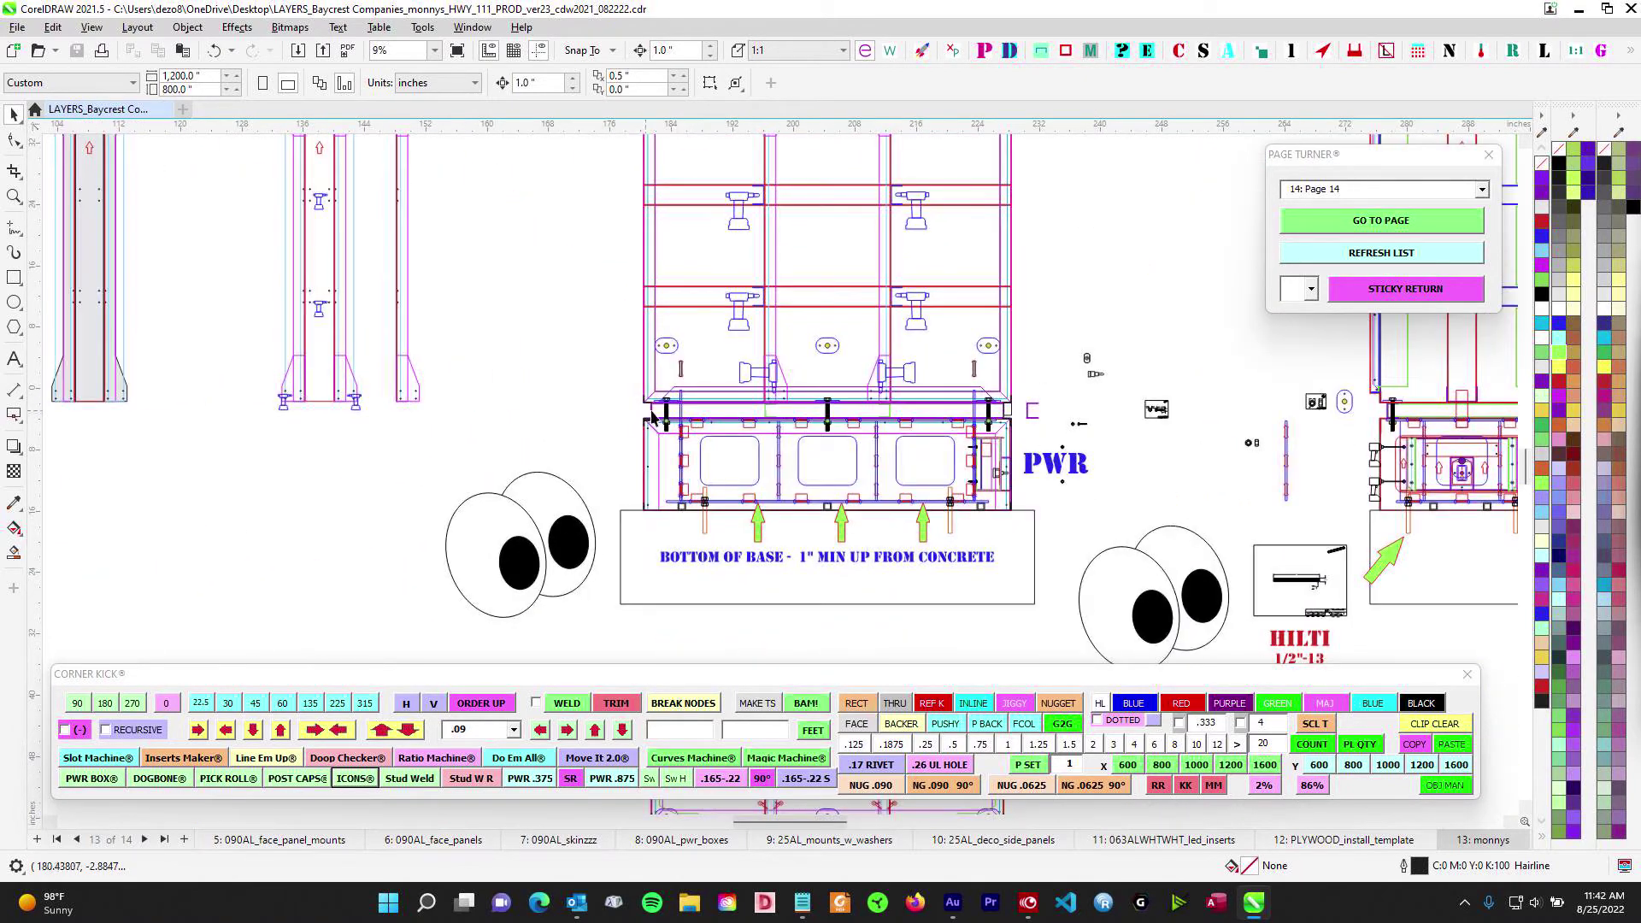
pyautogui.scroll(3, 983, 429)
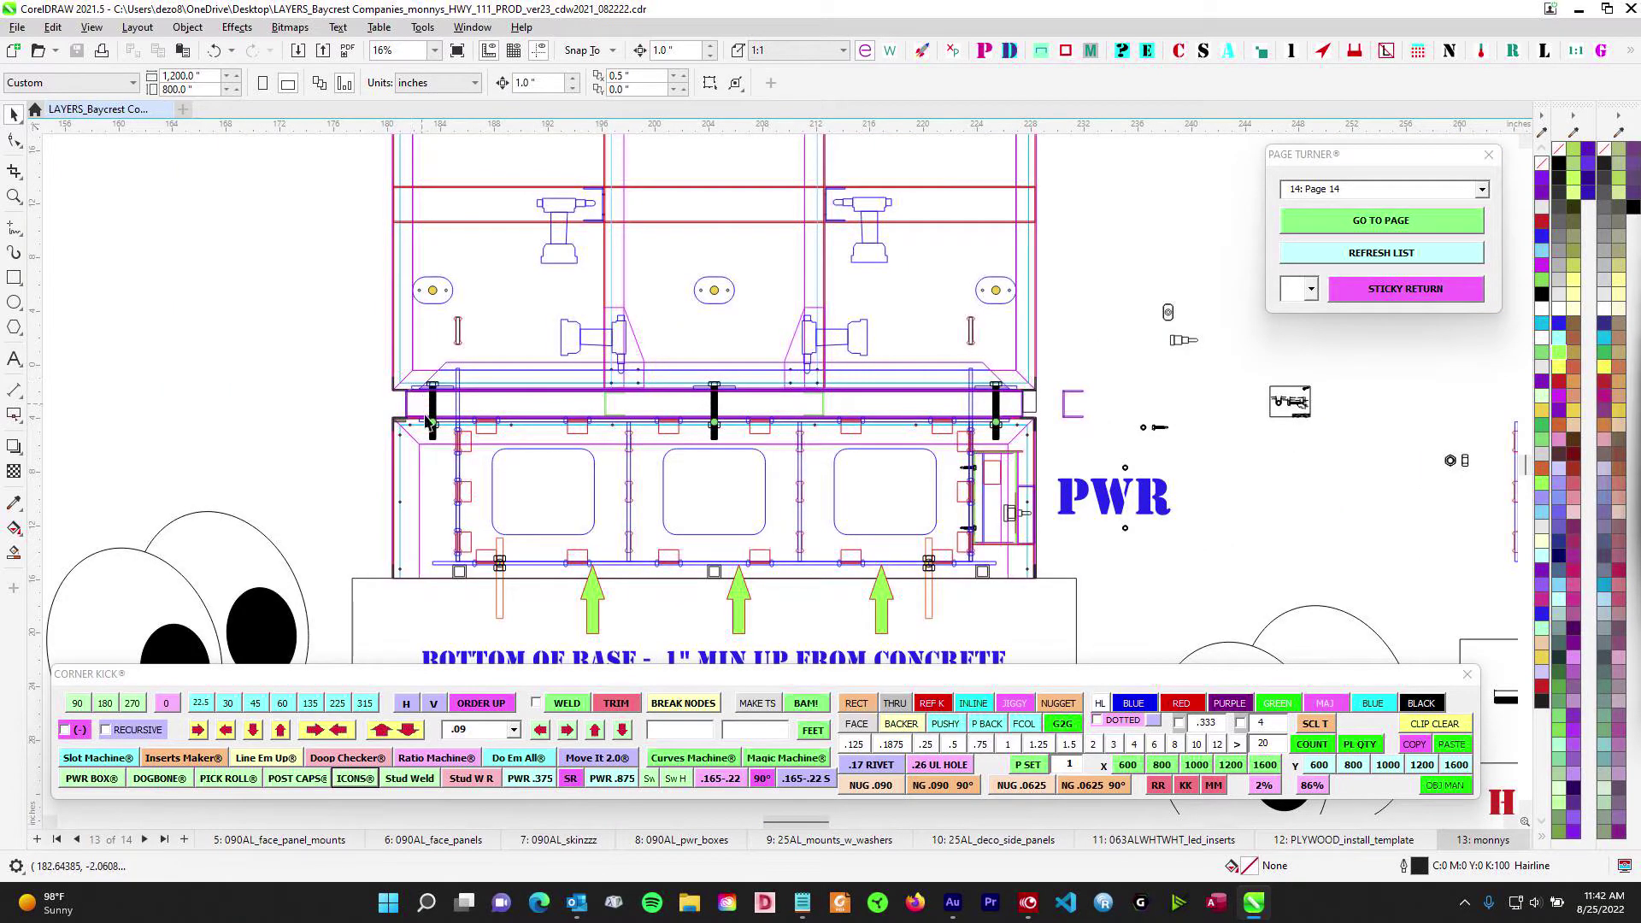
# Delete the four small 0.165-inch holes along the central strip of the gray plate beneath the self-tap note
pyautogui.scroll(-4, 830, 429)
pyautogui.scroll(-2, 873, 446)
pyautogui.moveTo(833, 521); pyautogui.dragTo(809, 187)
pyautogui.scroll(3, 682, 479)
pyautogui.moveTo(689, 510); pyautogui.dragTo(784, 285)
pyautogui.scroll(5, 806, 579)
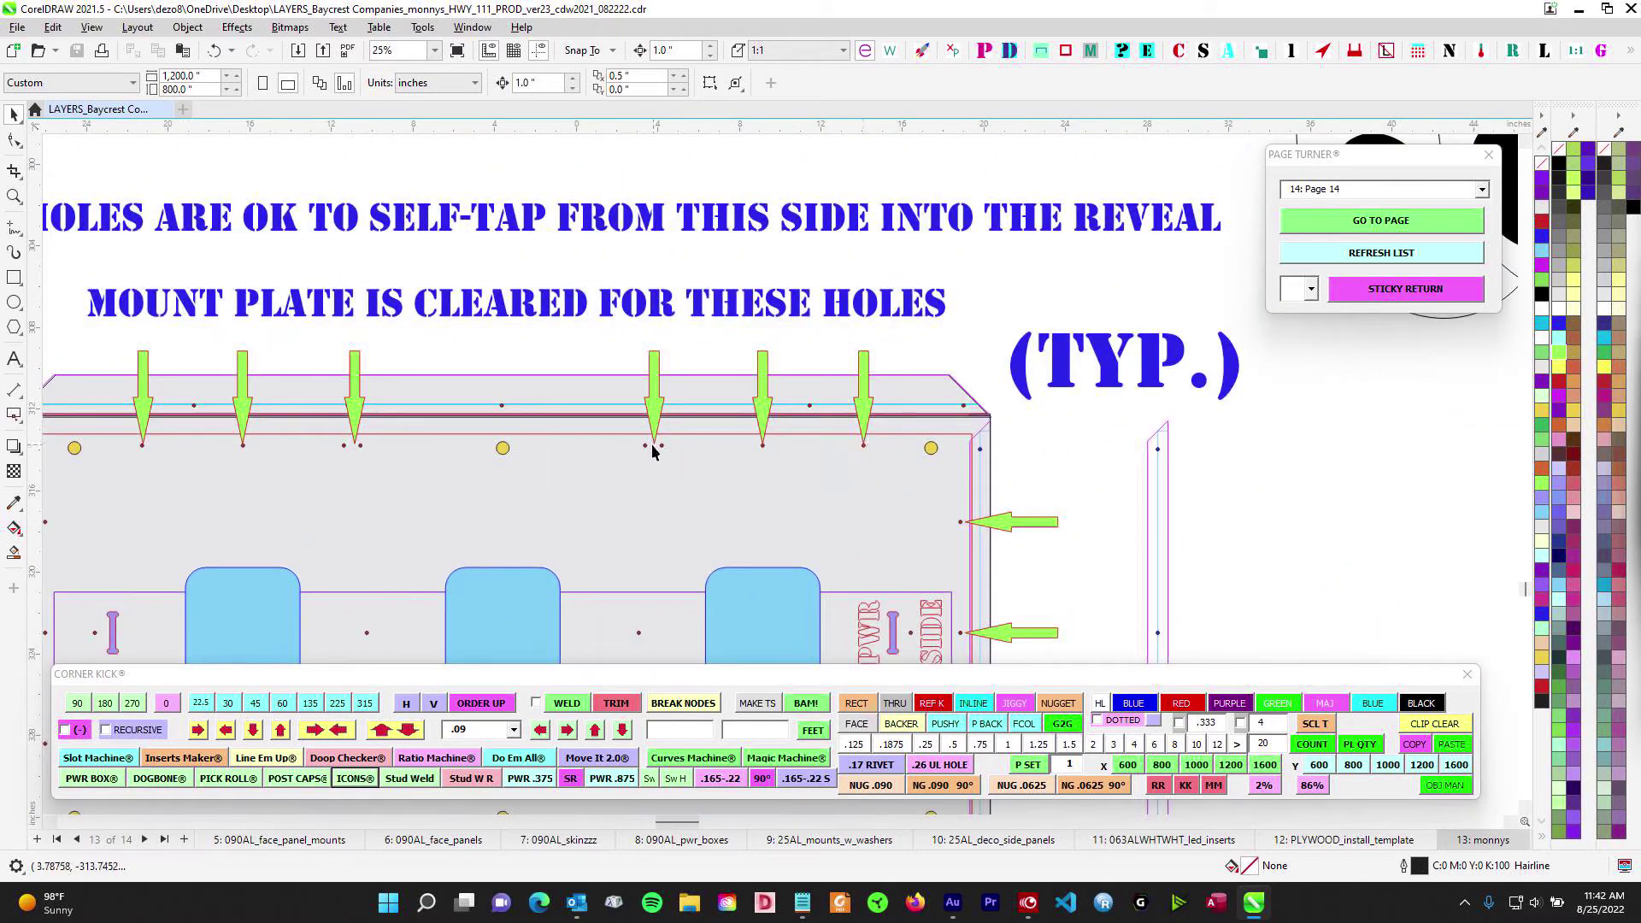
pyautogui.scroll(-2, 893, 457)
pyautogui.moveTo(894, 464); pyautogui.dragTo(810, 313)
pyautogui.scroll(2, 810, 313)
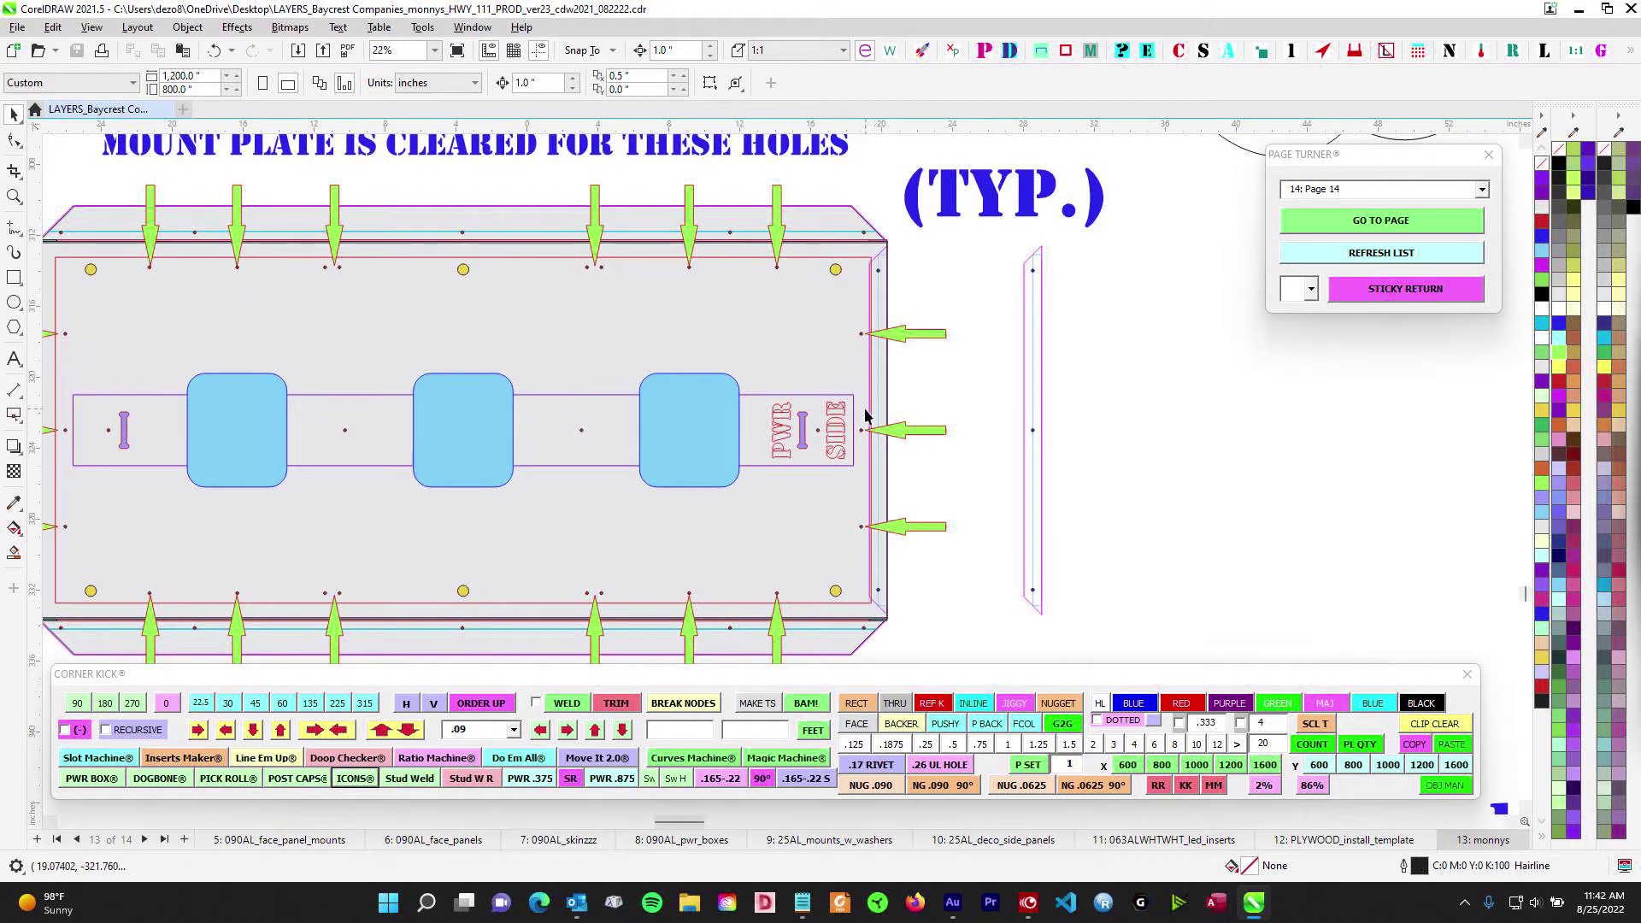
pyautogui.moveTo(852, 419); pyautogui.dragTo(1092, 374)
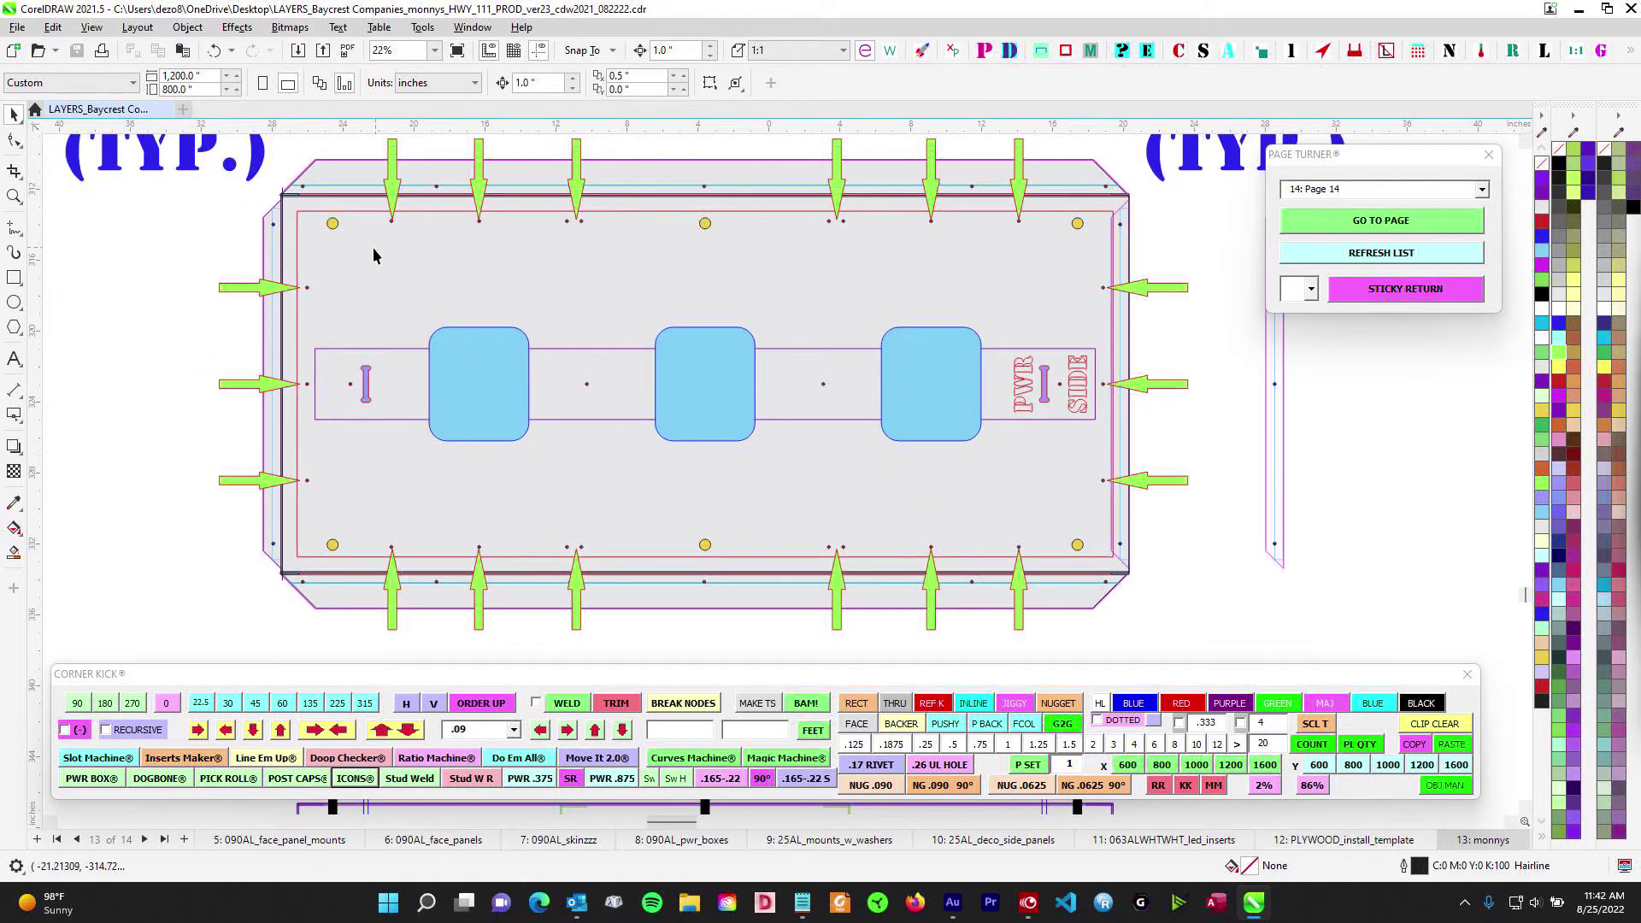
pyautogui.click(351, 388)
pyautogui.click(590, 390)
pyautogui.click(1059, 384)
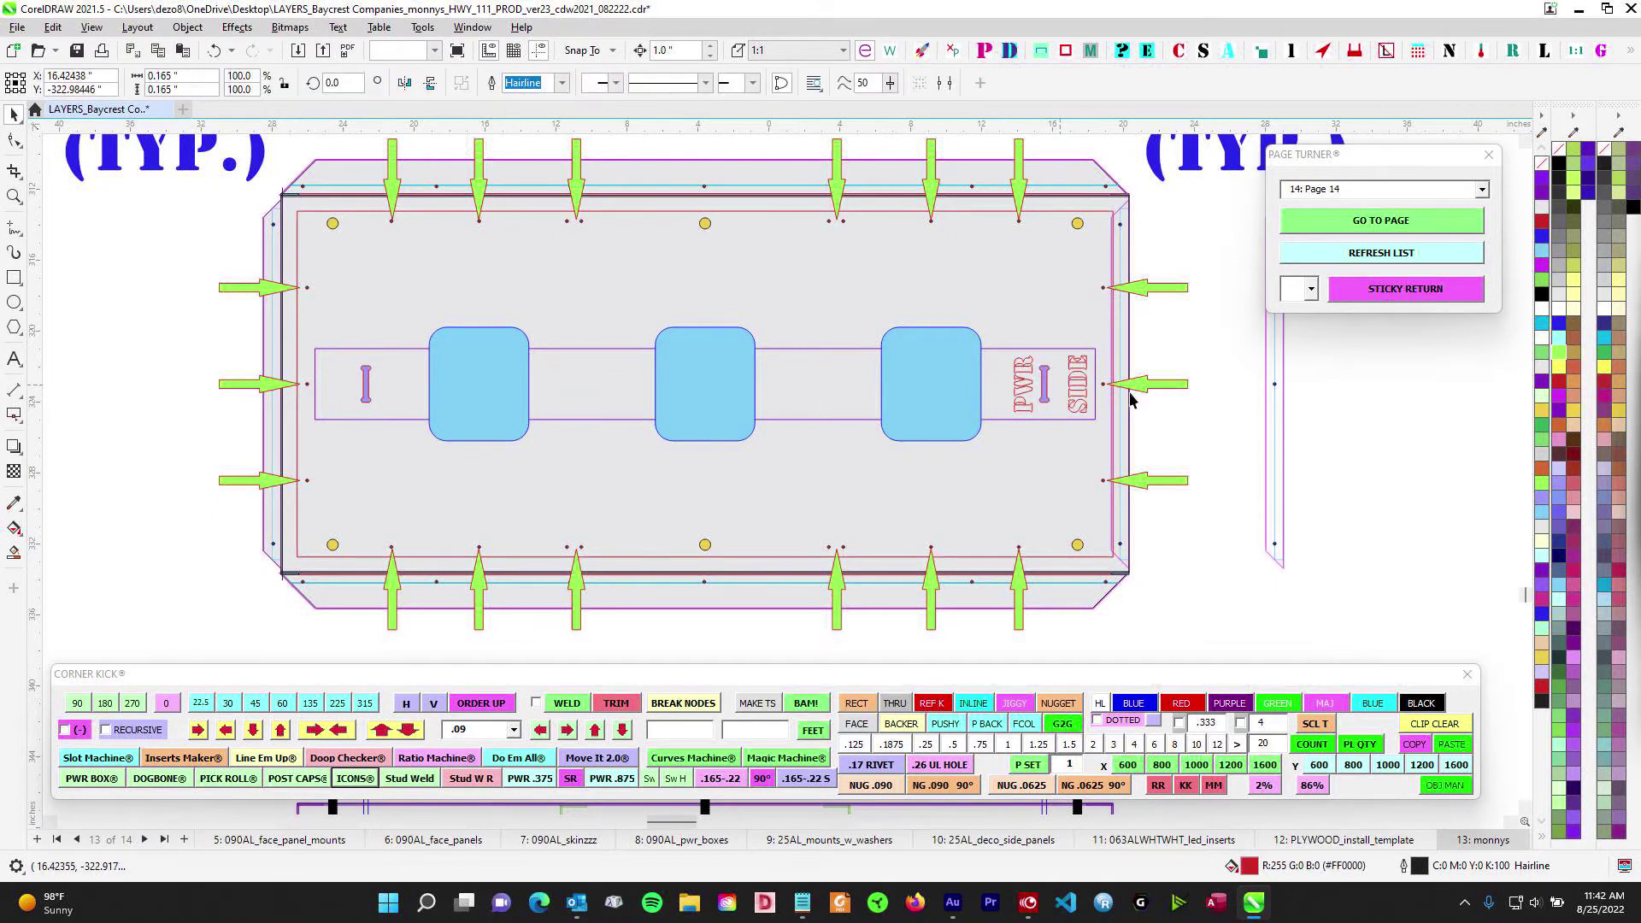
pyautogui.click(1130, 399)
pyautogui.scroll(1, 1118, 367)
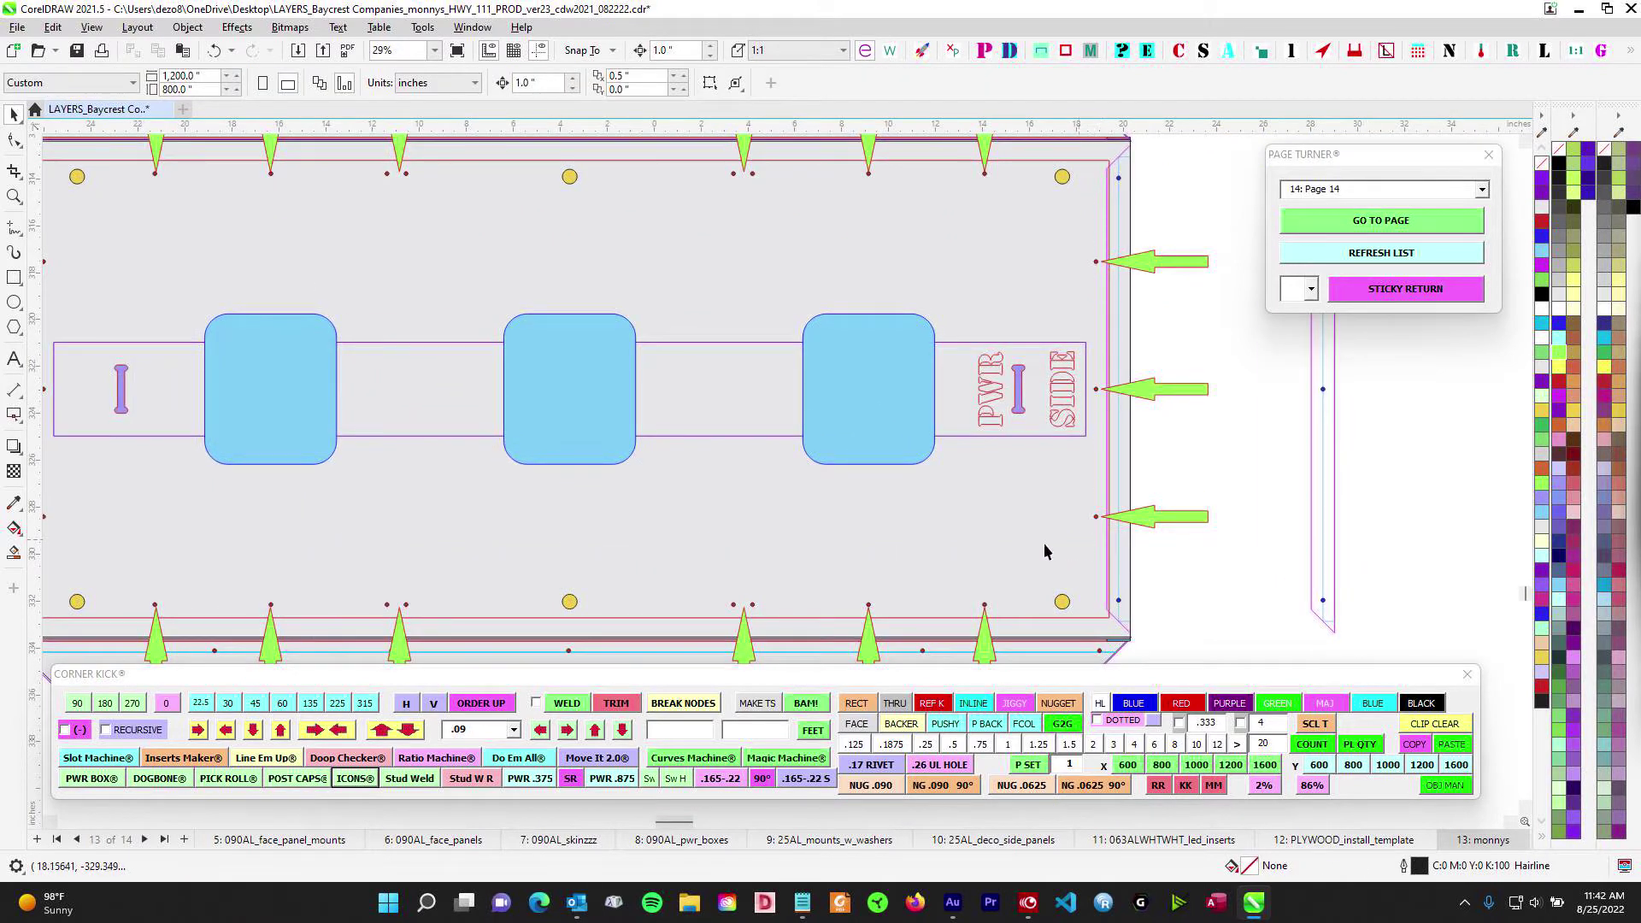
# Compare the edge holes of the gray self-tap plate with those along the edges of the TOP mount plate
pyautogui.scroll(-1, 1045, 552)
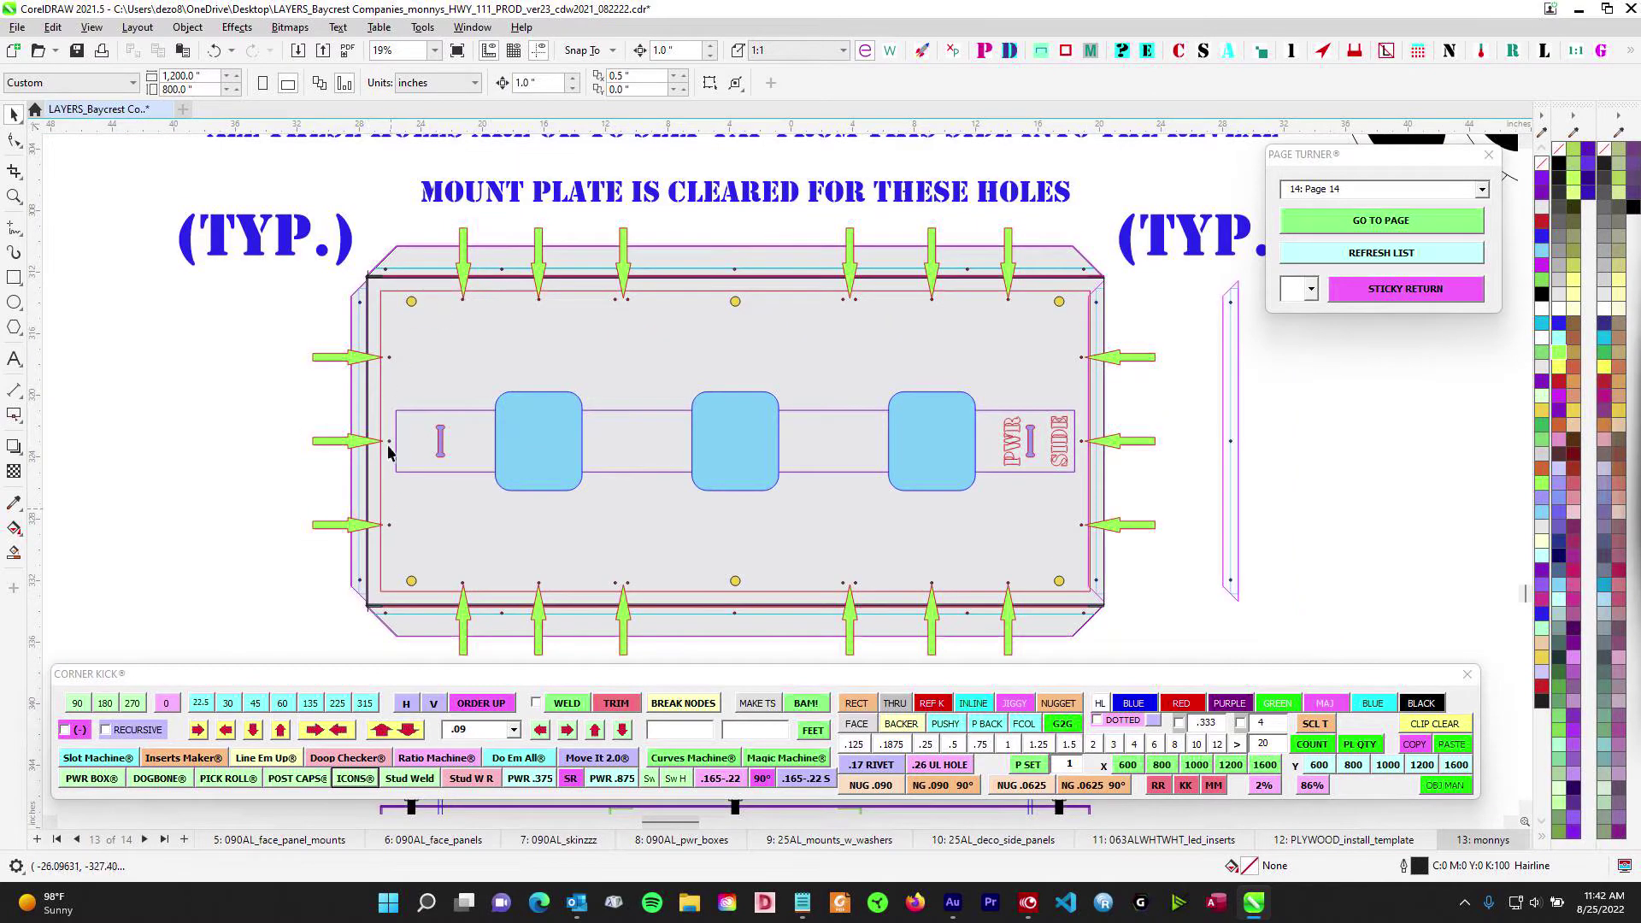
pyautogui.scroll(-3, 412, 359)
pyautogui.moveTo(959, 261); pyautogui.dragTo(682, 358)
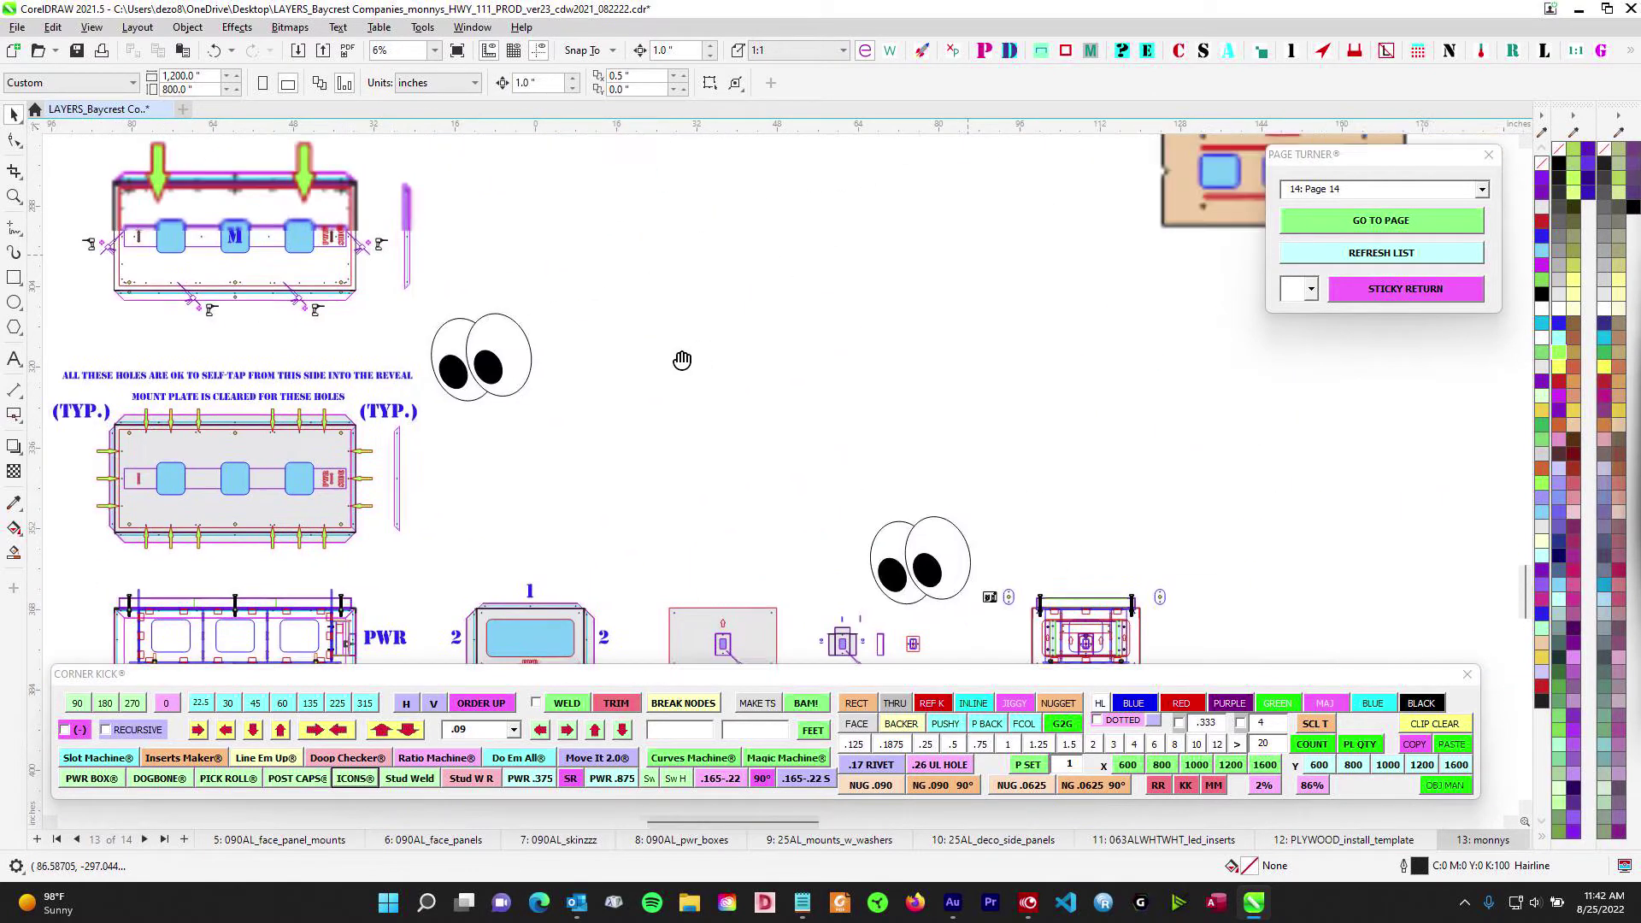
pyautogui.scroll(4, 242, 424)
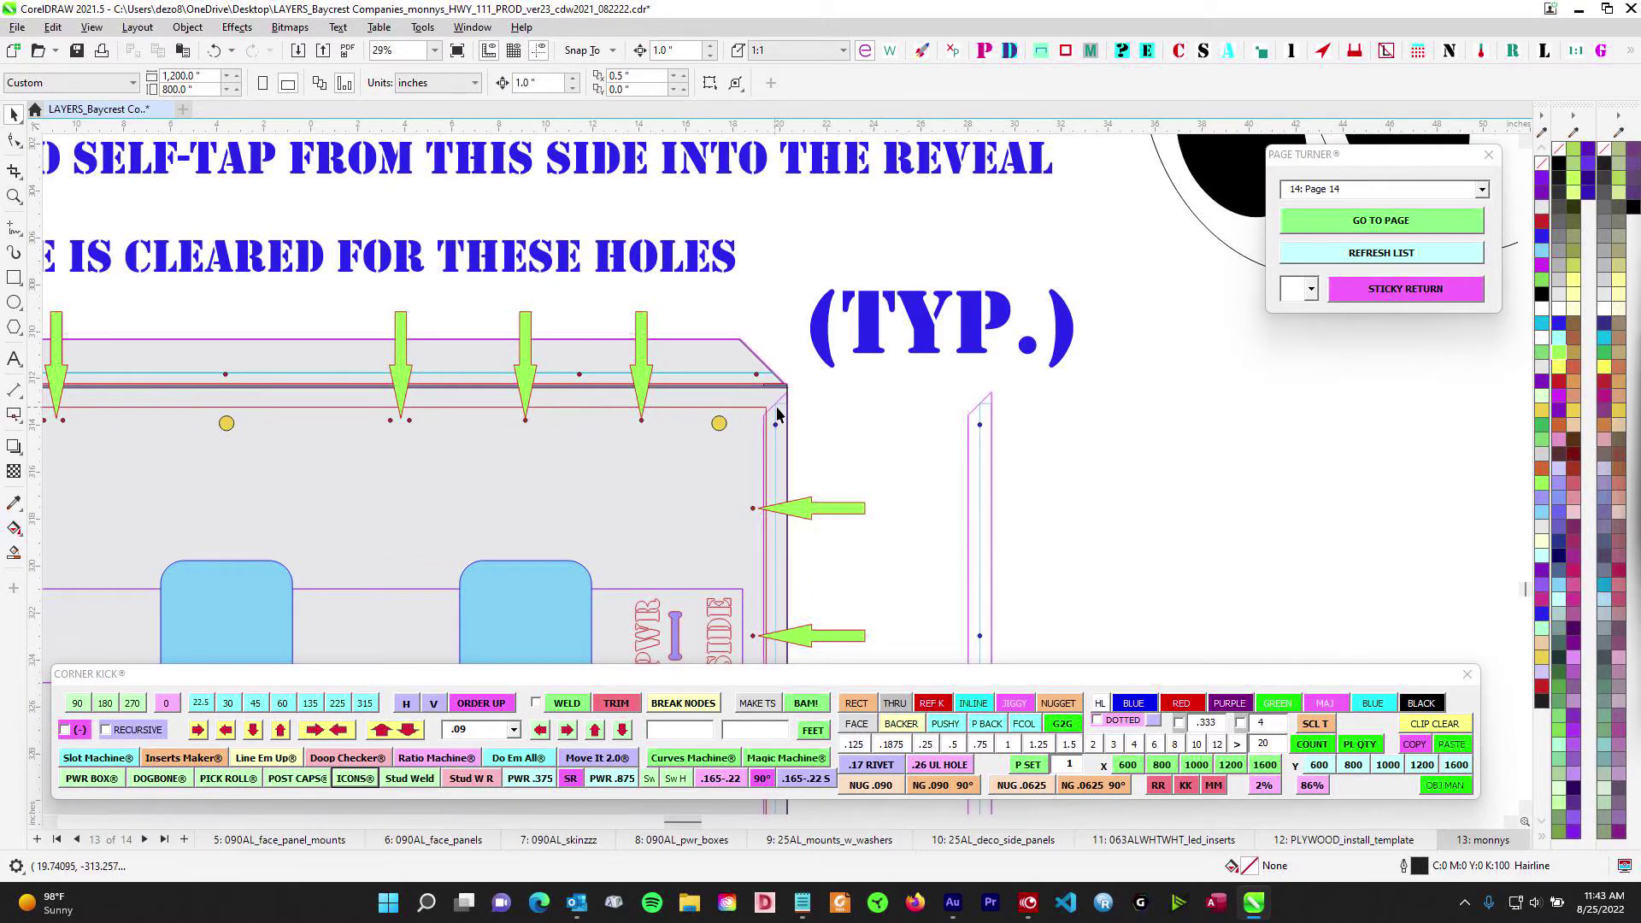
pyautogui.scroll(-6, 777, 414)
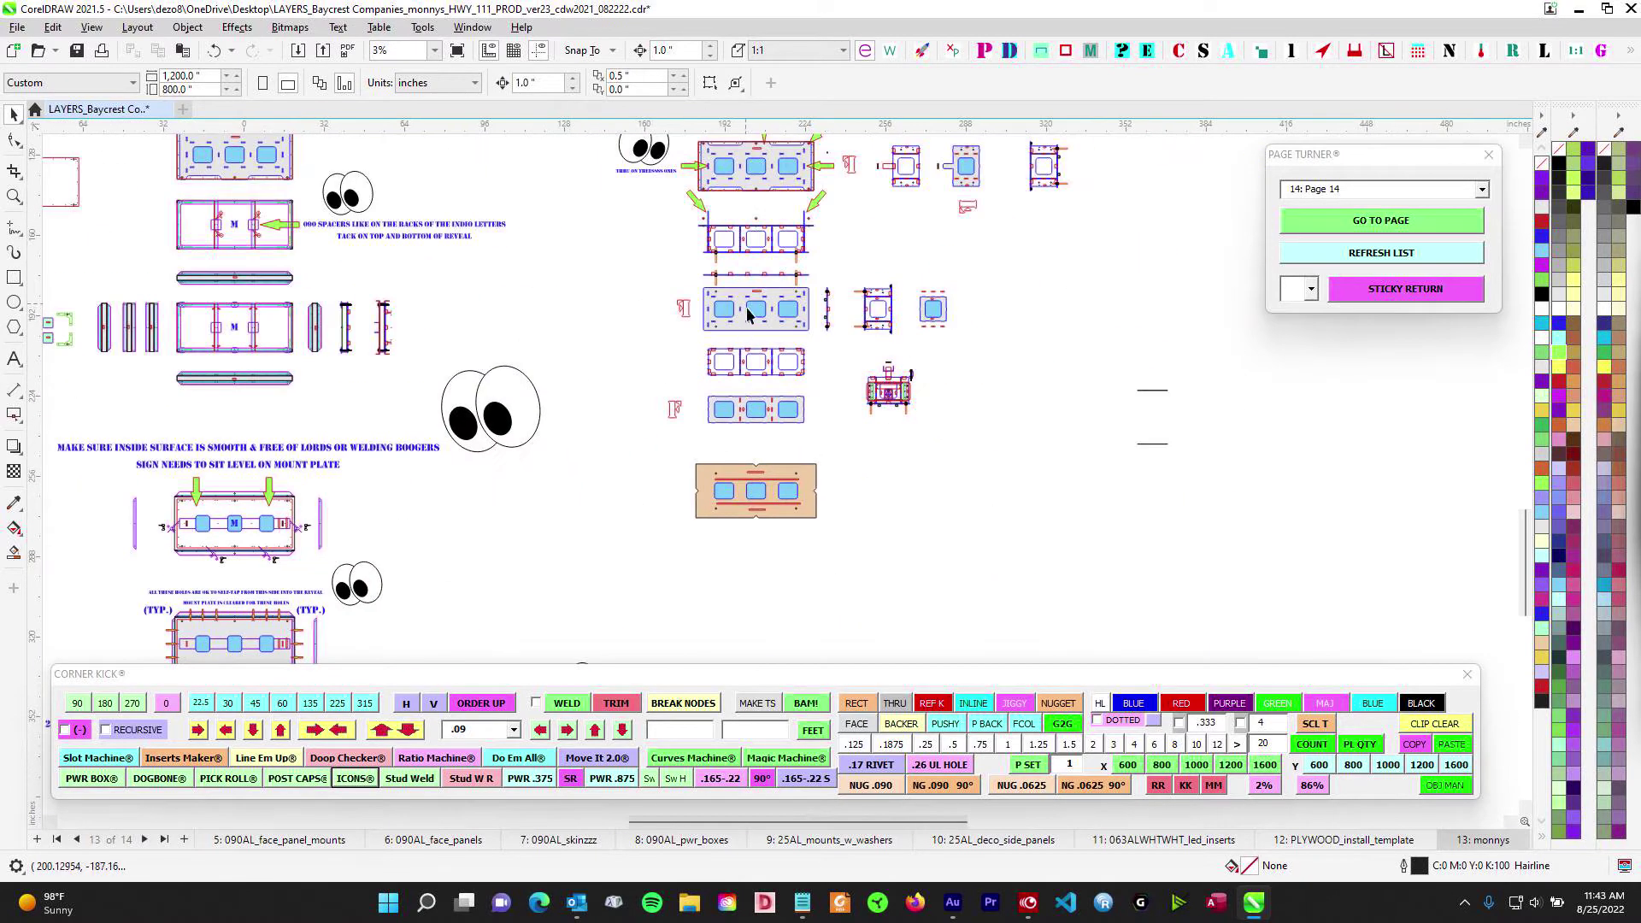
pyautogui.scroll(6, 761, 248)
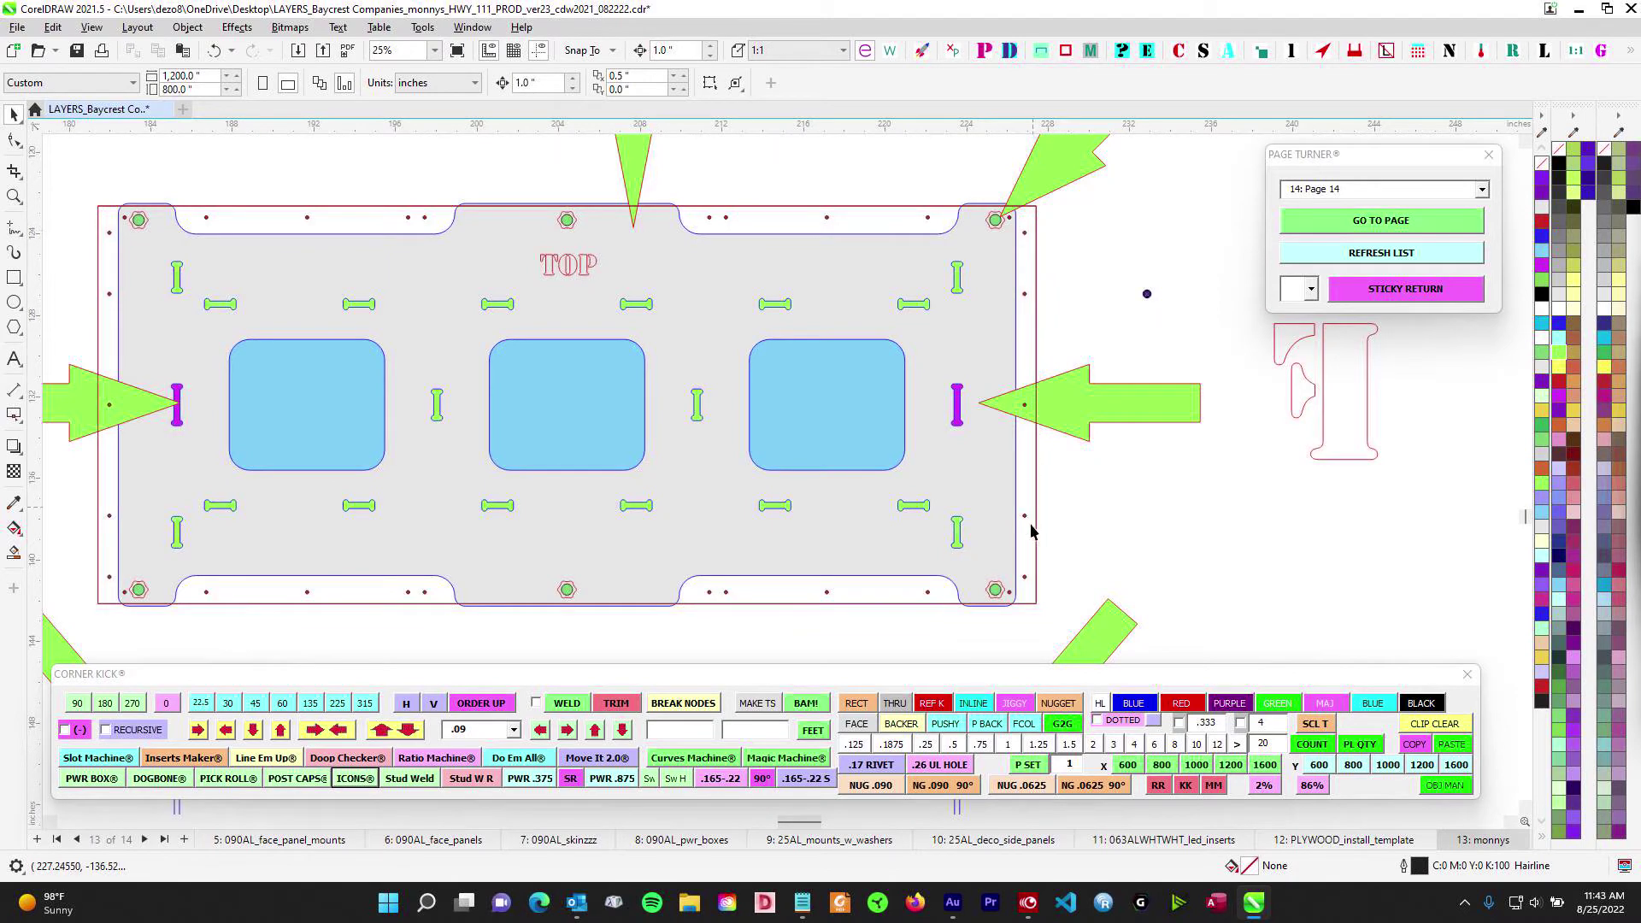
pyautogui.scroll(-5, 675, 598)
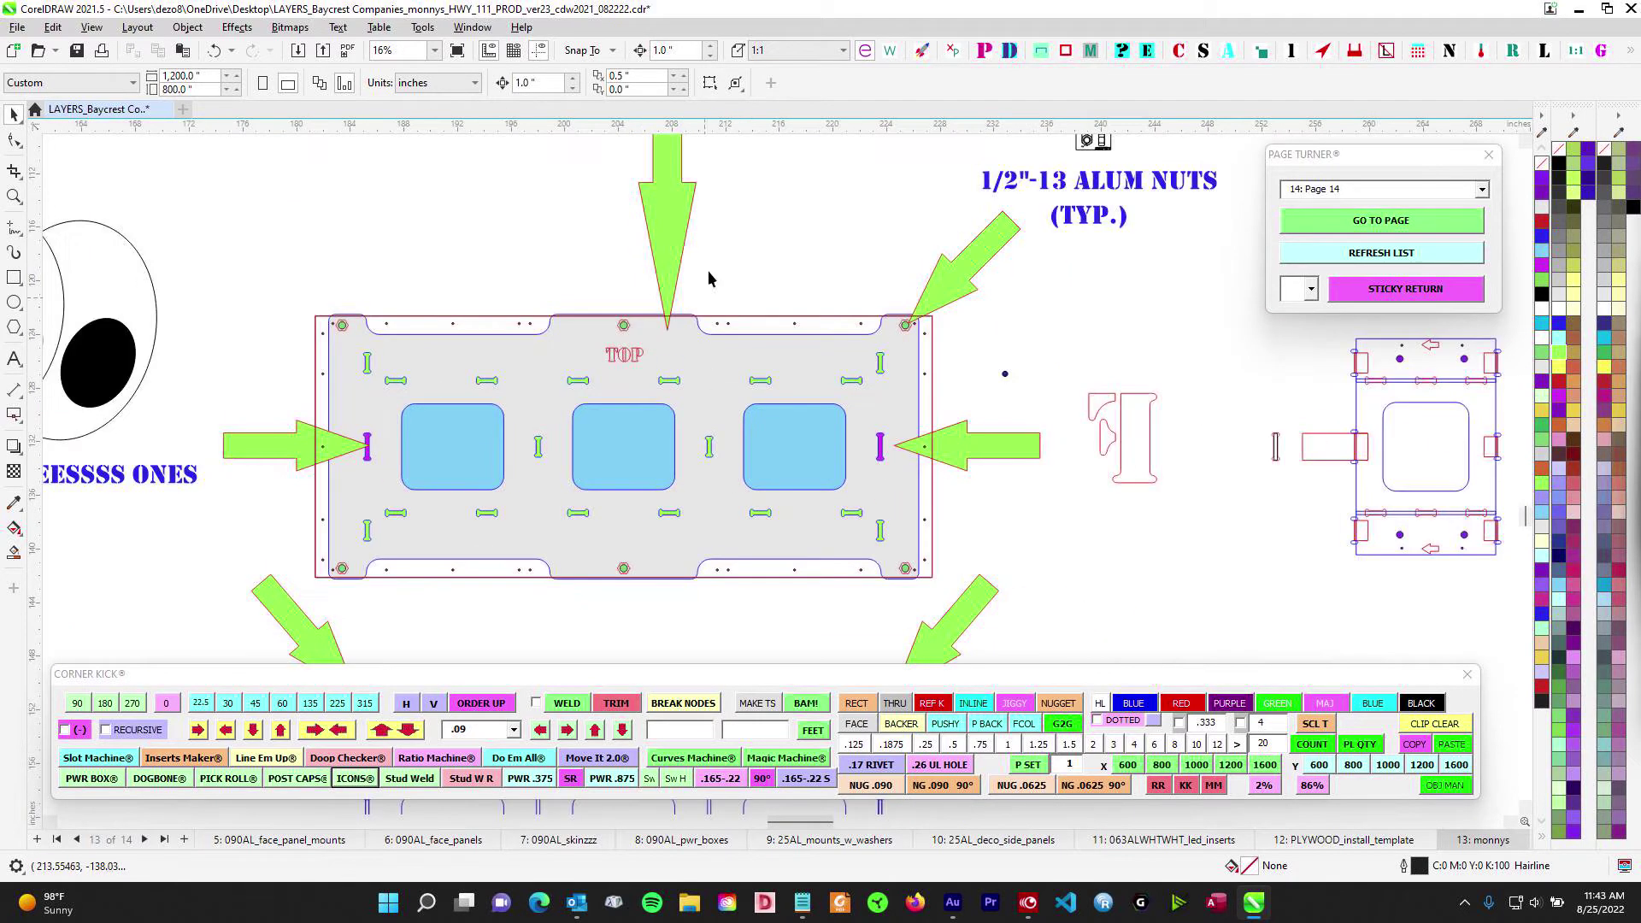
pyautogui.scroll(-2, 992, 387)
# Review the base views from the self-tap plate down to the front assembly beside the PWR label
pyautogui.moveTo(865, 470); pyautogui.dragTo(913, 315)
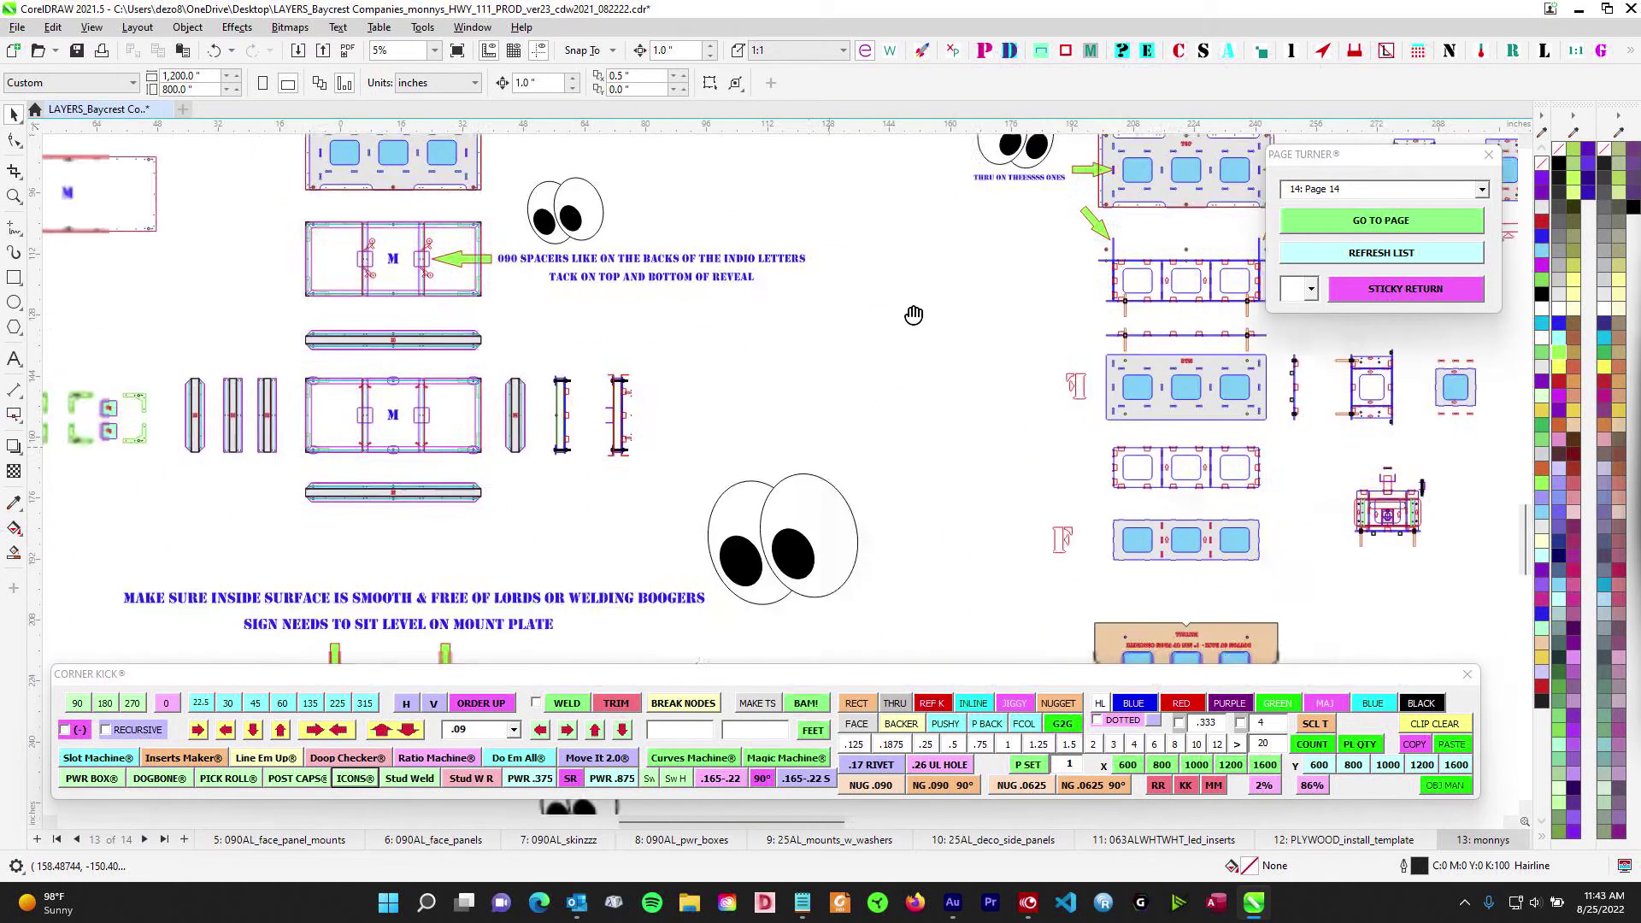
pyautogui.moveTo(450, 598); pyautogui.dragTo(762, 257)
pyautogui.moveTo(715, 484); pyautogui.dragTo(714, 257)
pyautogui.scroll(2, 631, 266)
pyautogui.scroll(2, 600, 263)
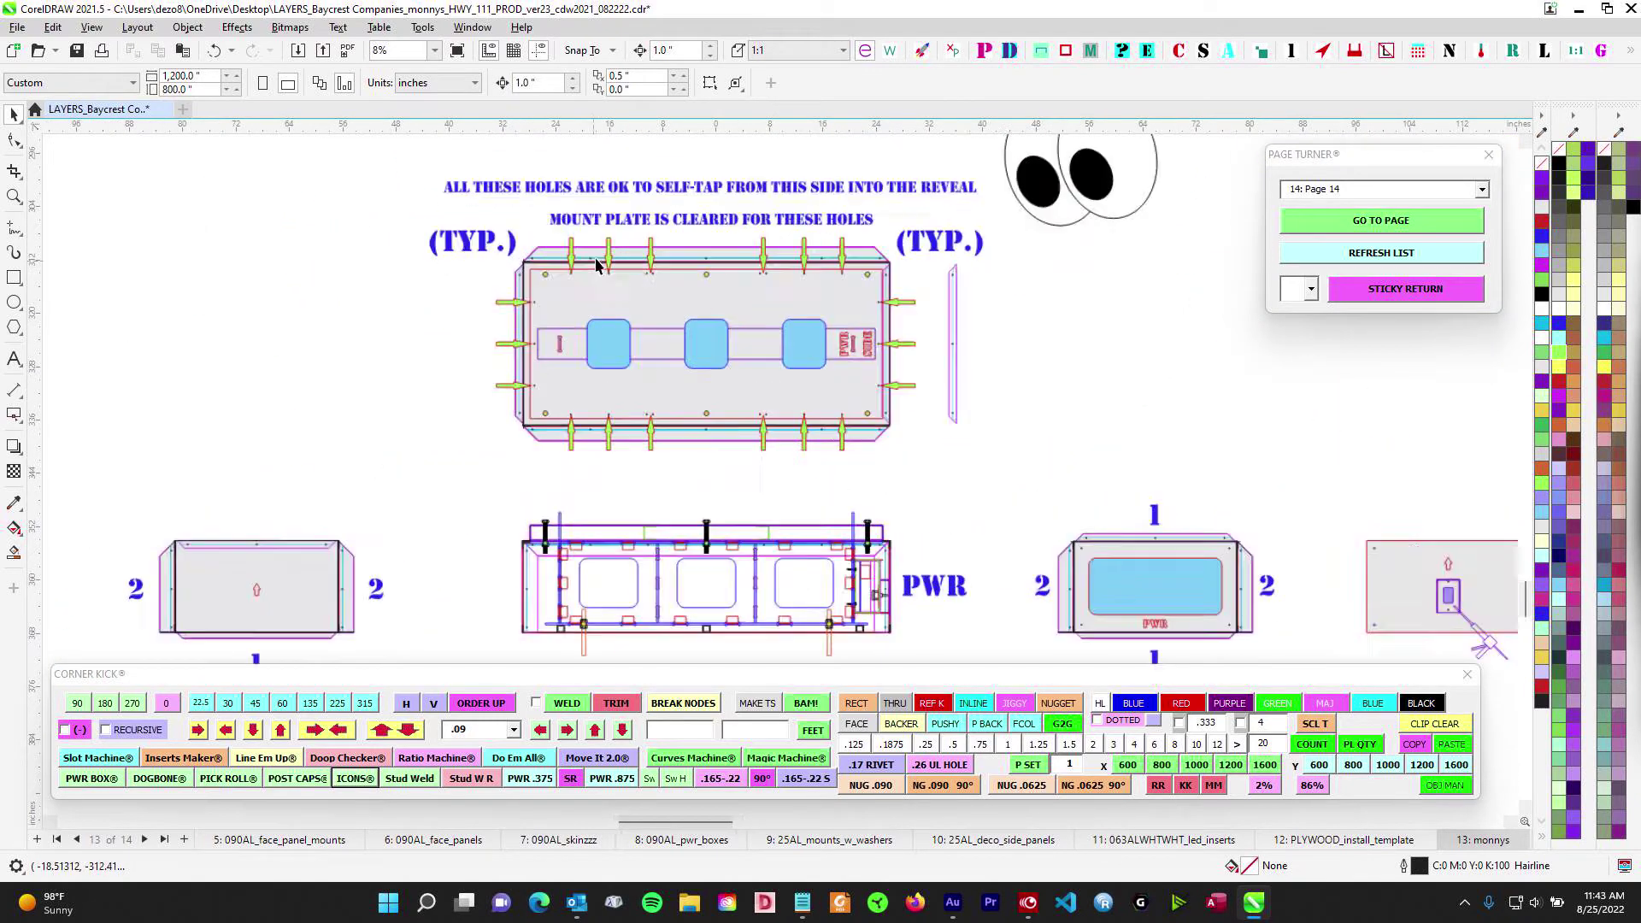
pyautogui.scroll(-4, 605, 288)
pyautogui.moveTo(608, 289); pyautogui.dragTo(585, 393)
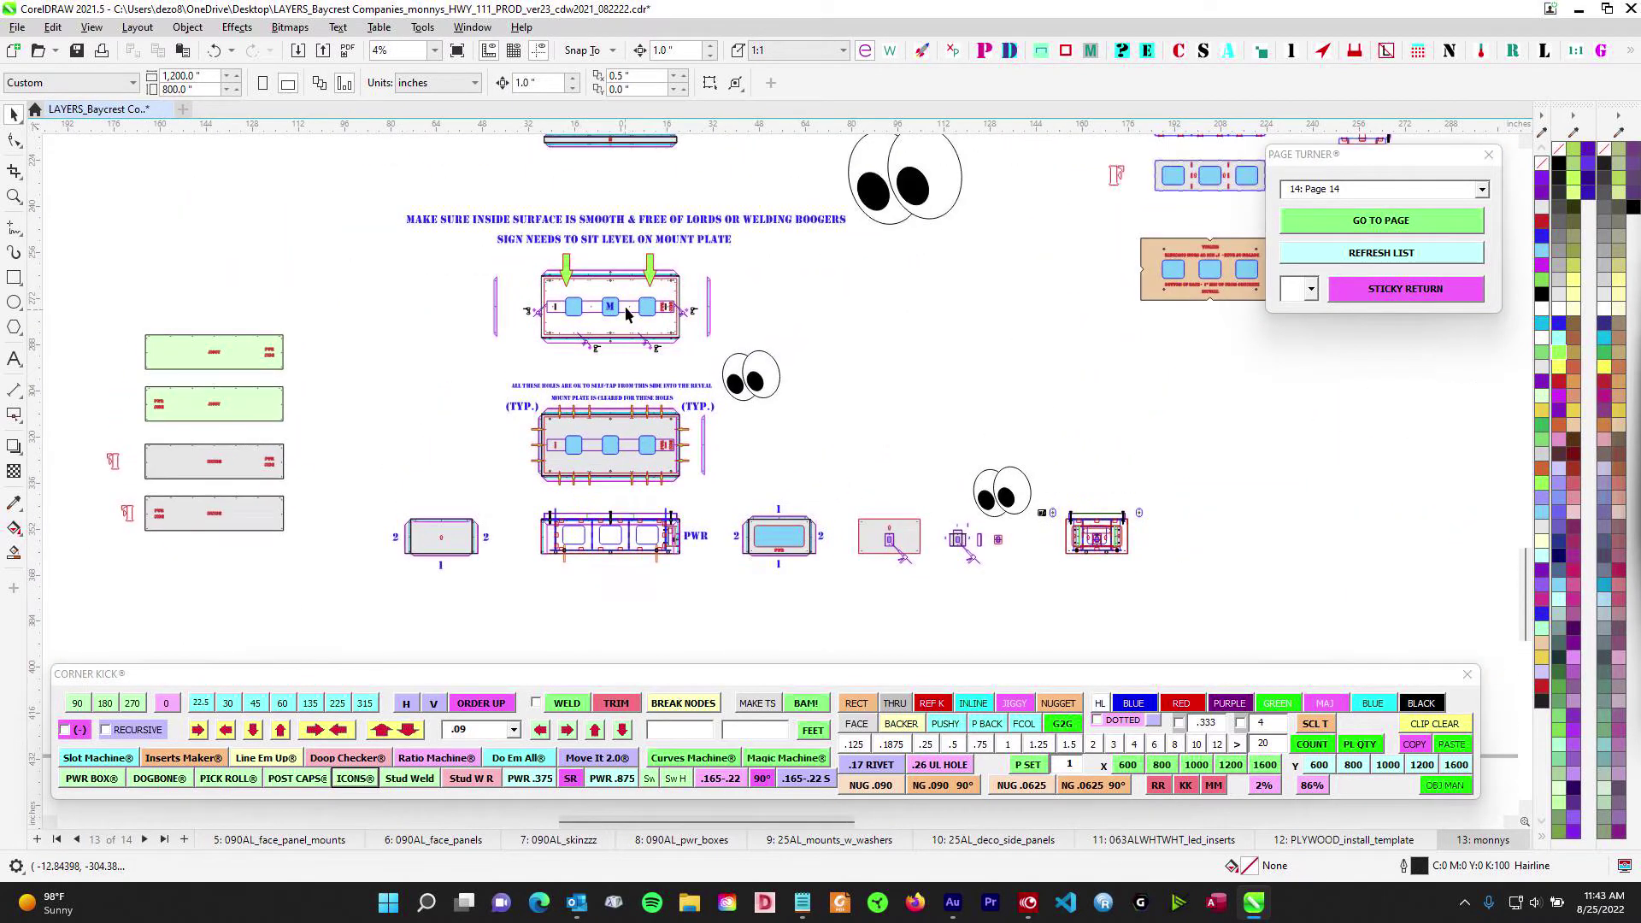
pyautogui.scroll(4, 655, 514)
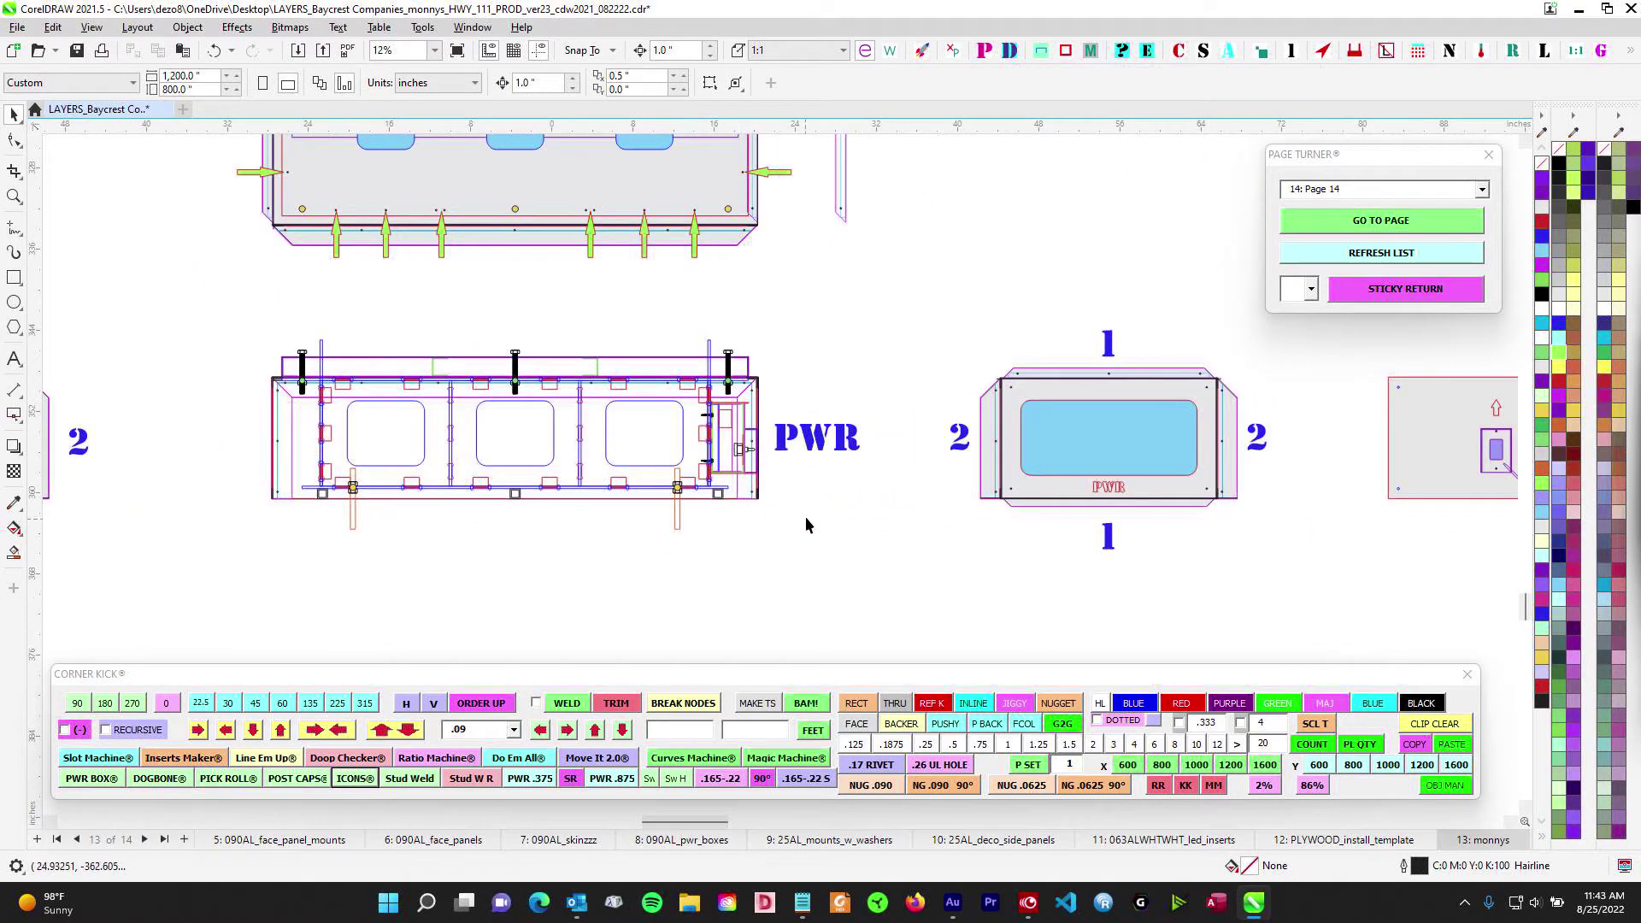
pyautogui.moveTo(788, 489); pyautogui.dragTo(976, 448)
pyautogui.scroll(2, 976, 448)
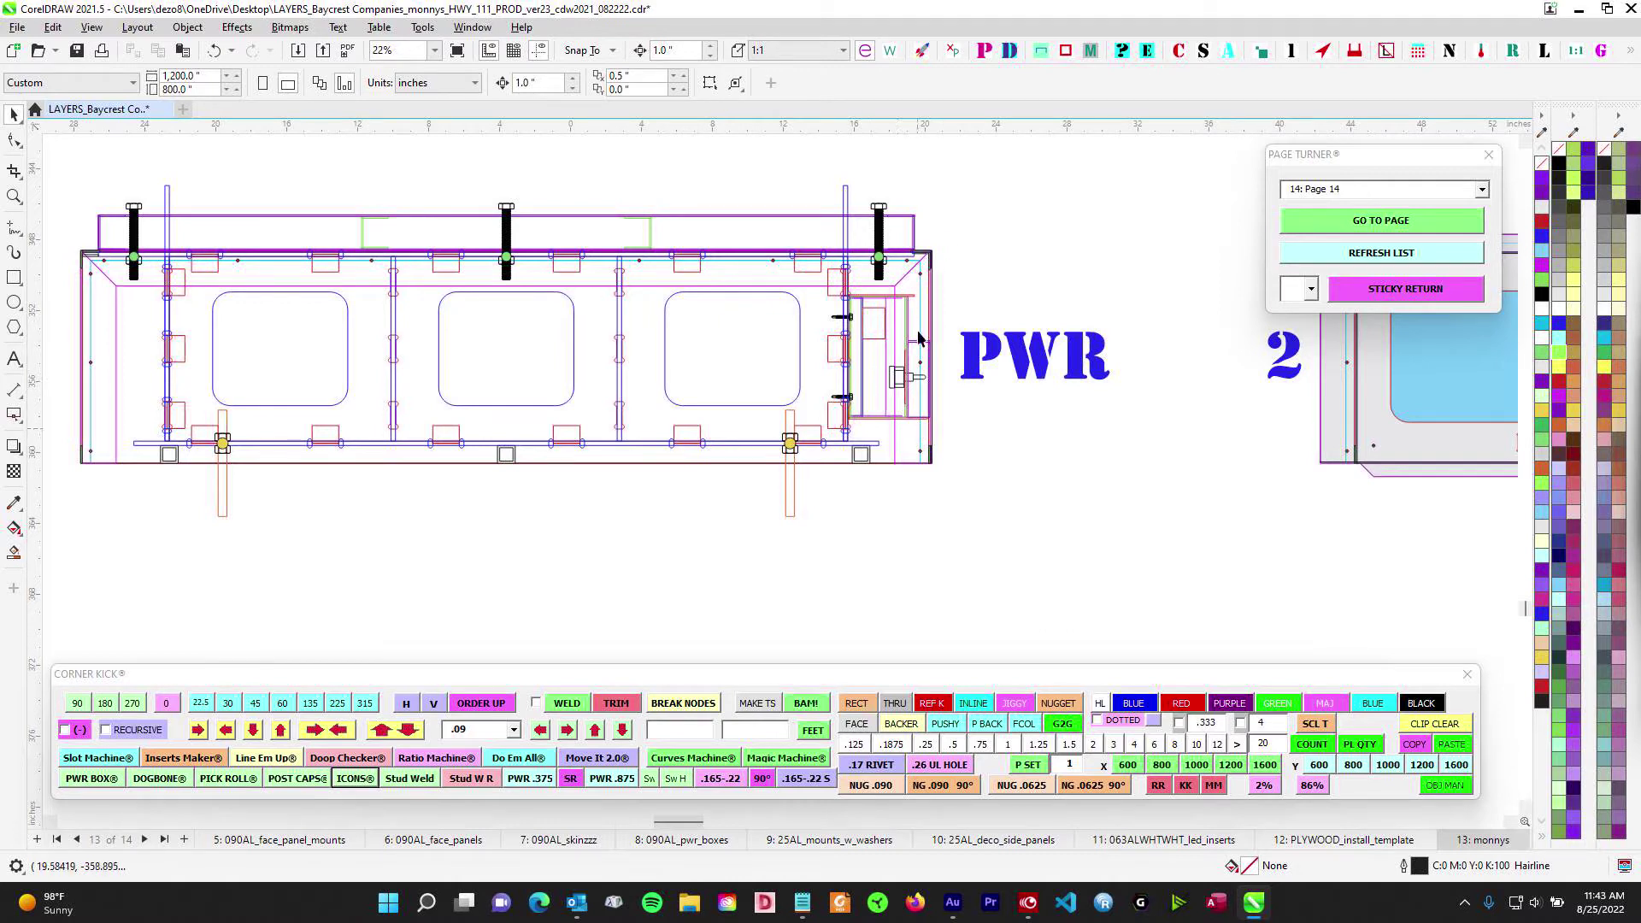
# Shift the cyan inline line at the power end of the base front assembly 1 inch outward and undo the shift
pyautogui.click(914, 301)
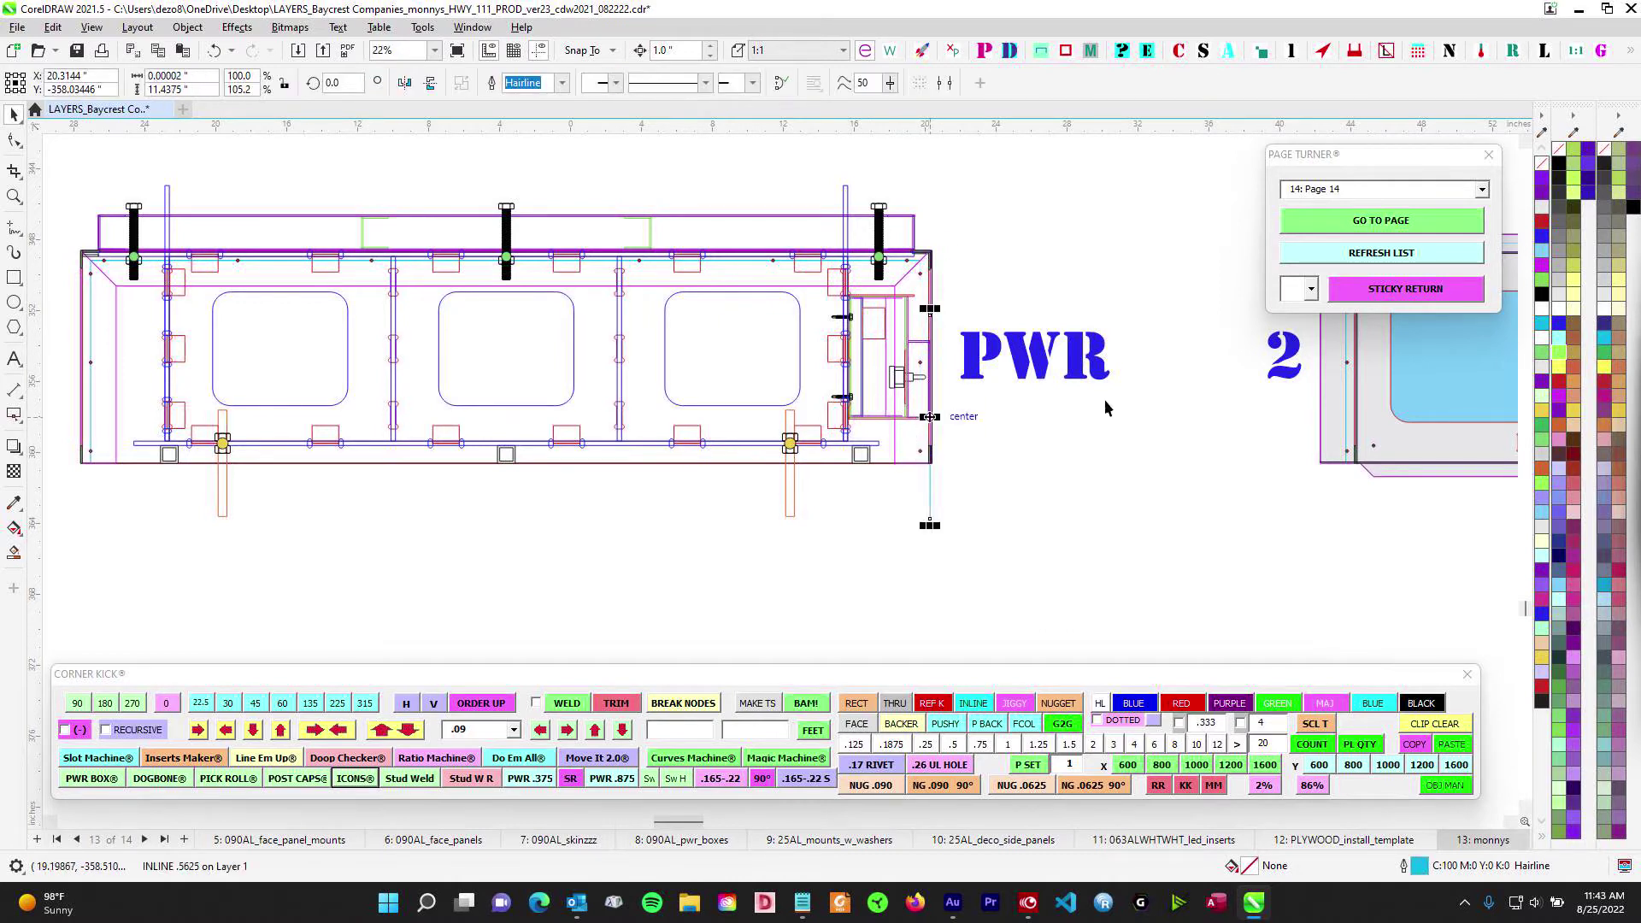
pyautogui.hotkey('ctrl', 'z')
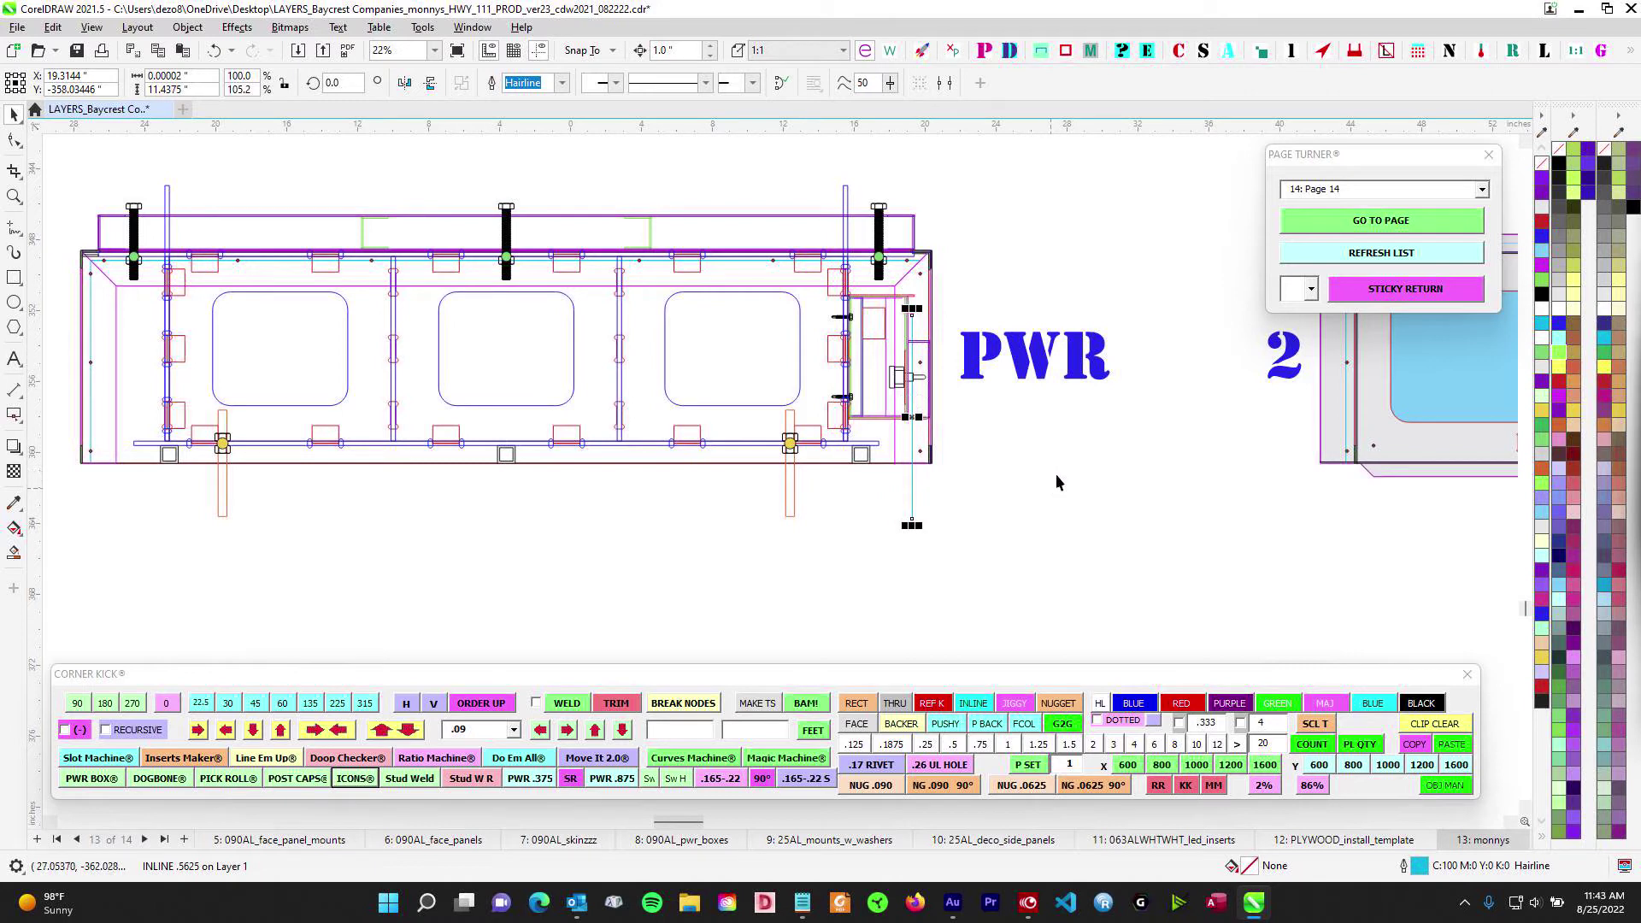
pyautogui.click(998, 223)
pyautogui.scroll(-1, 999, 225)
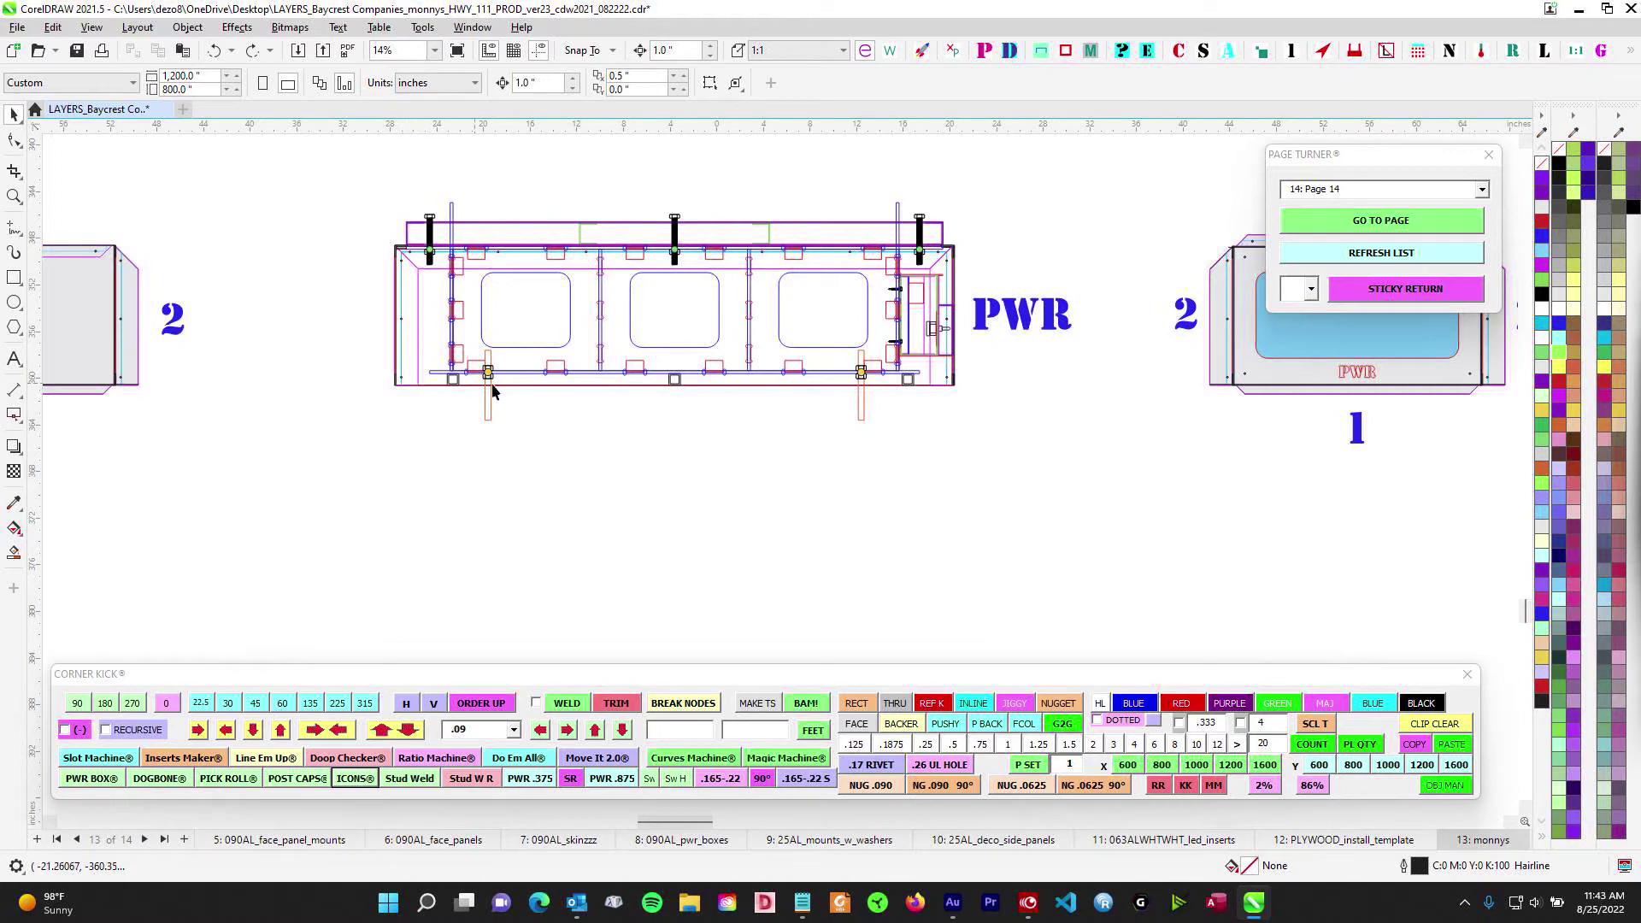
# Check the size of the red rectangle outlining the base front assembly
pyautogui.click(709, 384)
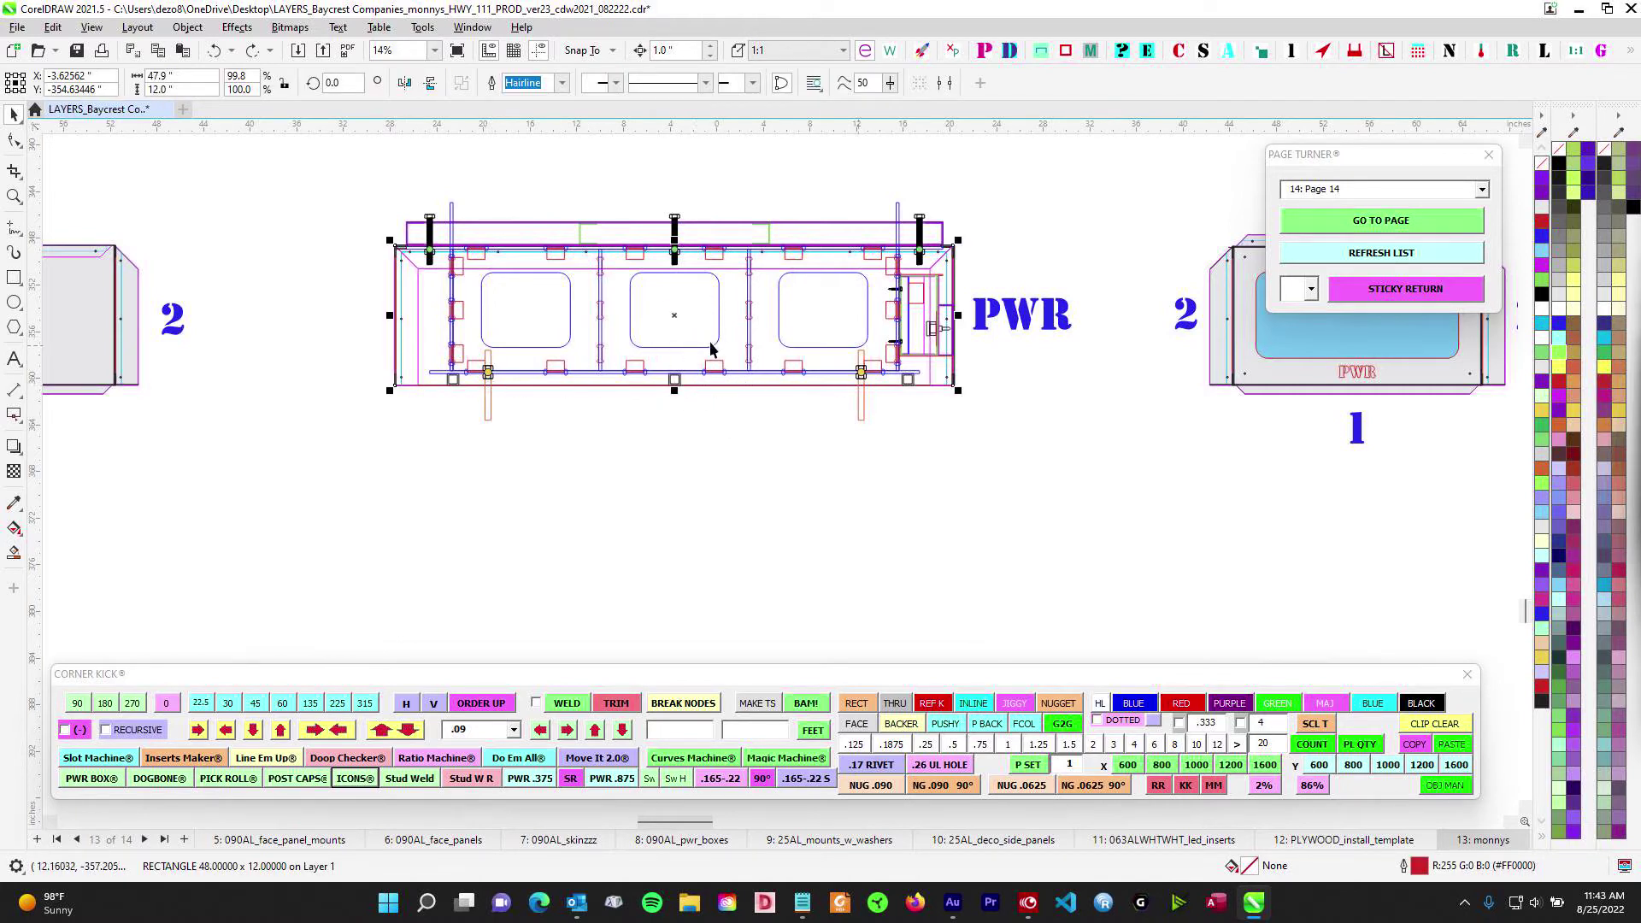
pyautogui.scroll(1, 513, 384)
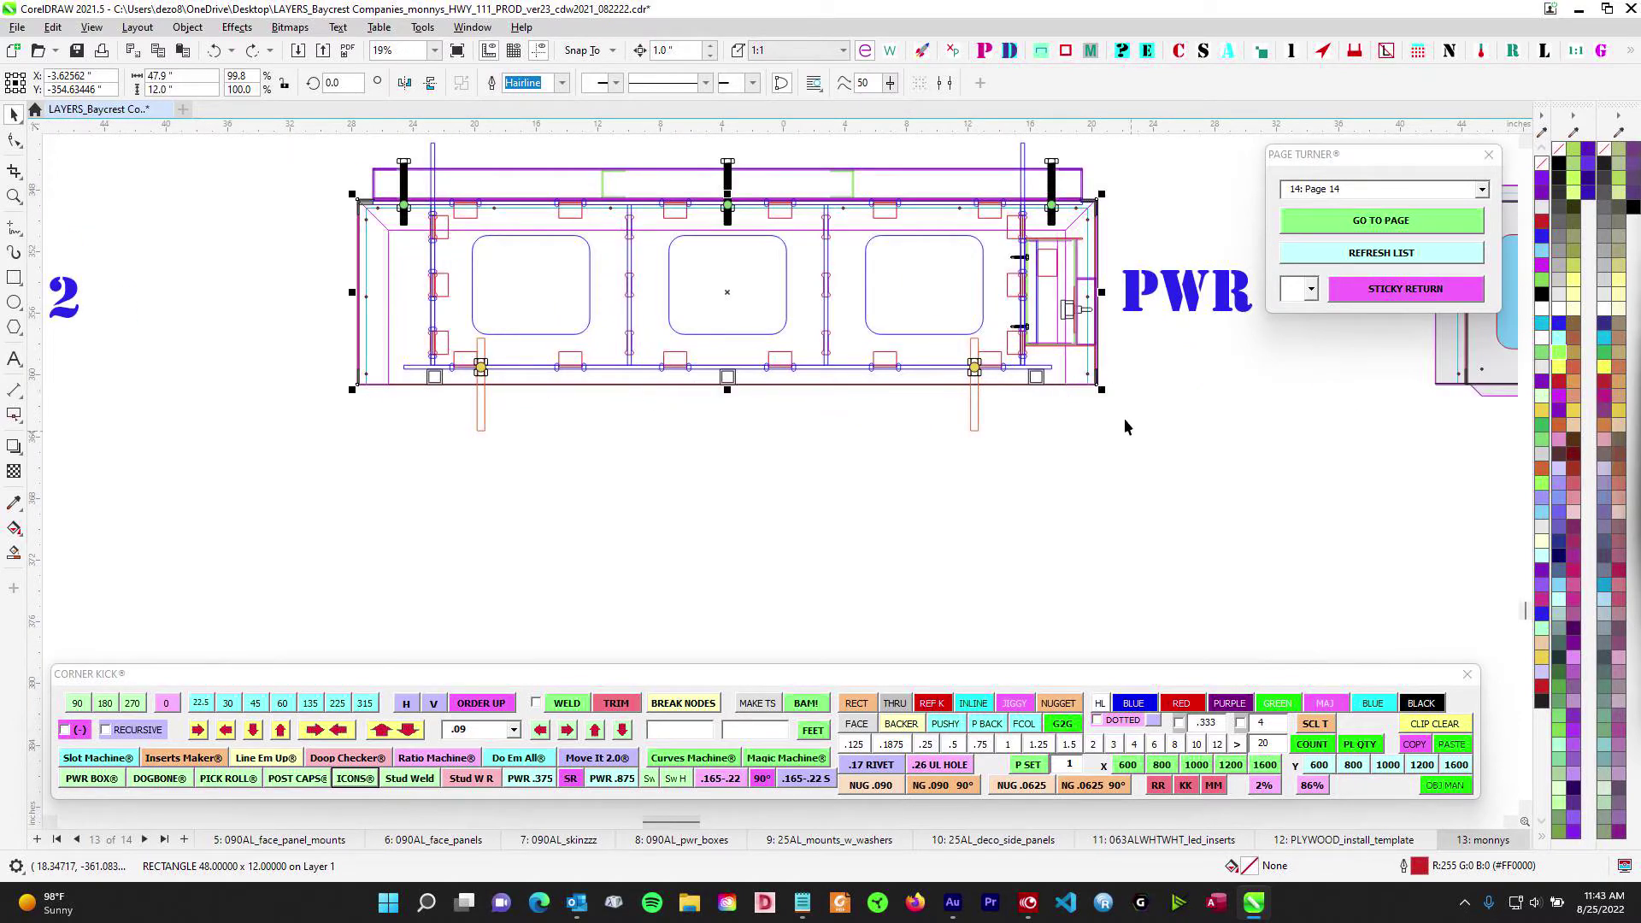
pyautogui.scroll(-3, 1125, 417)
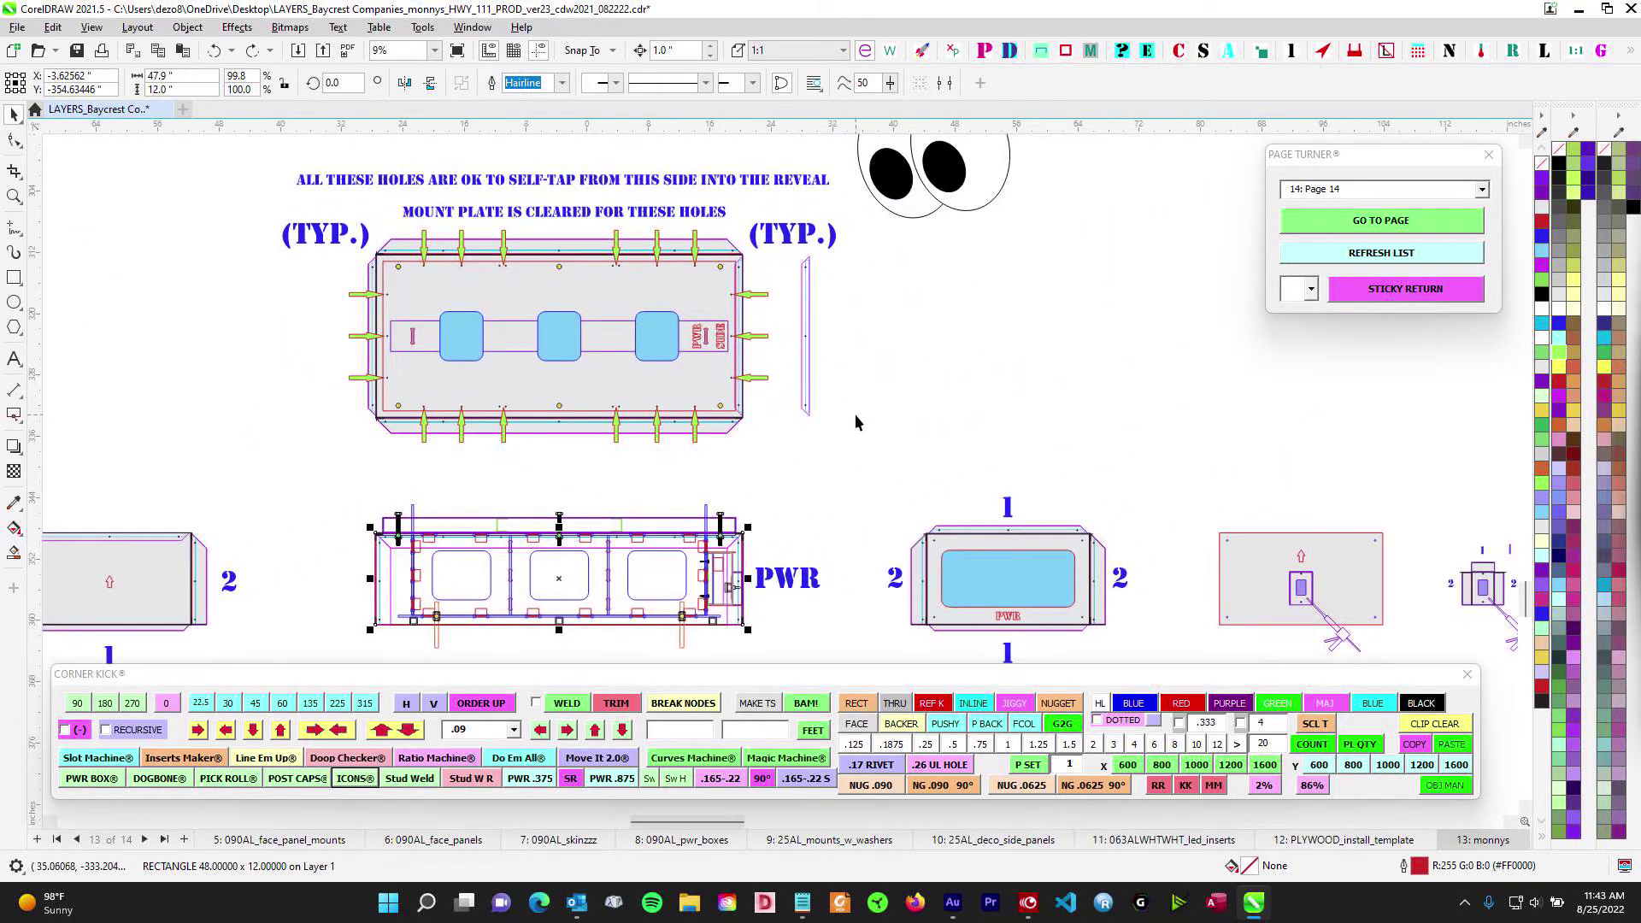
# Examine the three-row cabinet with its gray side panels and the full sign assembly sitting on the base
pyautogui.scroll(-3, 855, 413)
pyautogui.moveTo(958, 403); pyautogui.dragTo(860, 555)
pyautogui.scroll(-2, 861, 552)
pyautogui.moveTo(770, 341); pyautogui.dragTo(760, 554)
pyautogui.scroll(2, 683, 231)
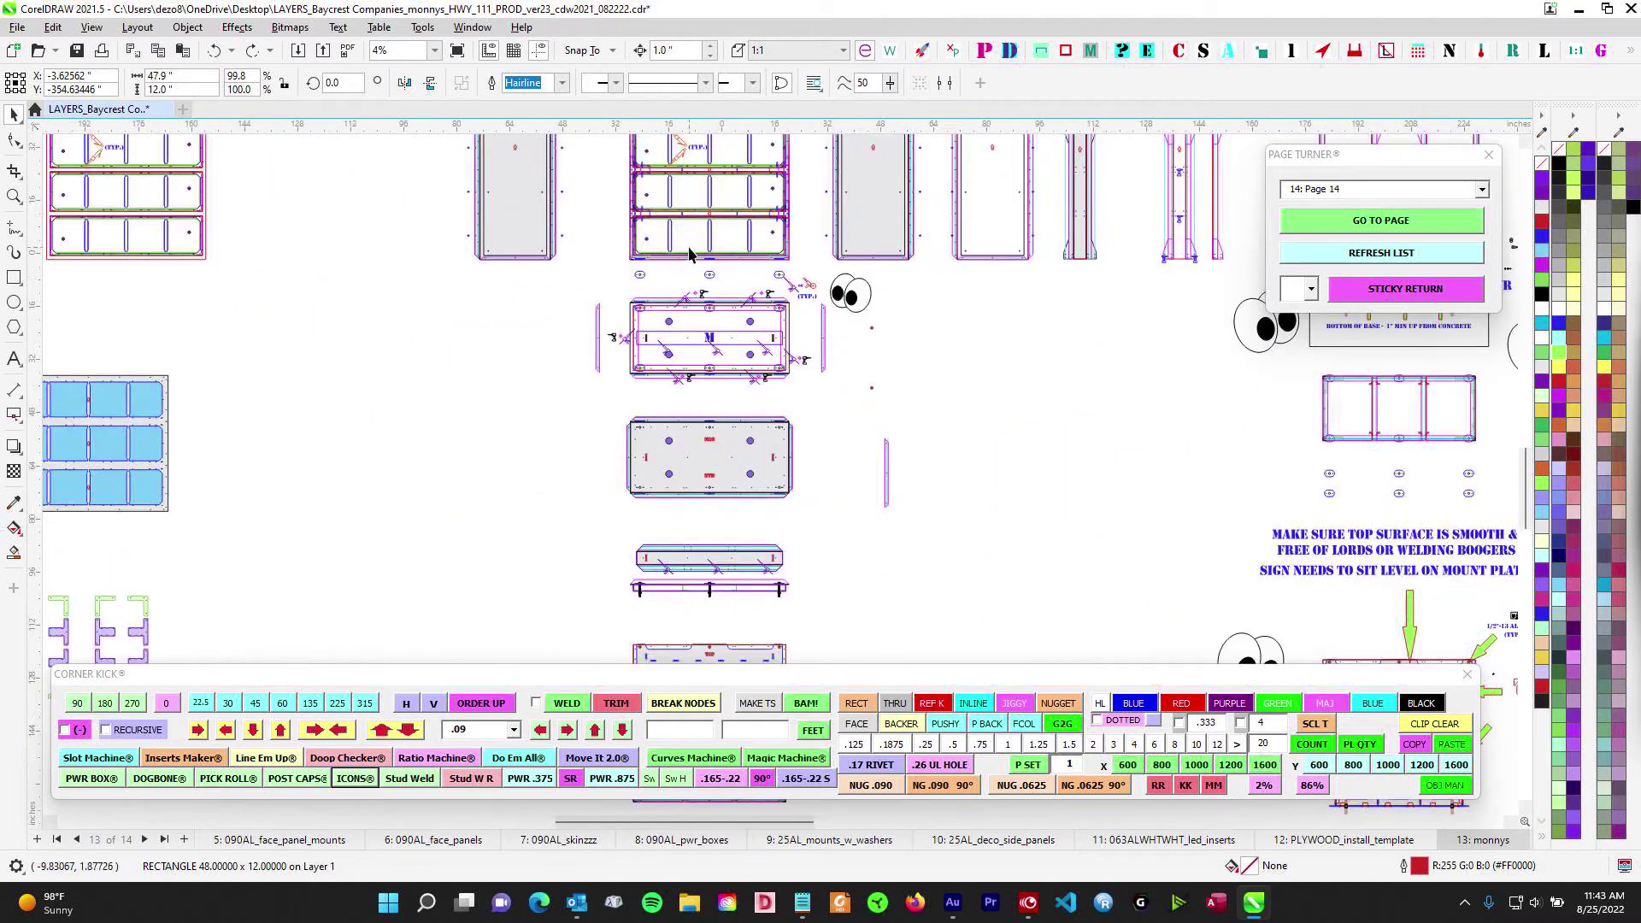
pyautogui.moveTo(689, 254); pyautogui.dragTo(677, 532)
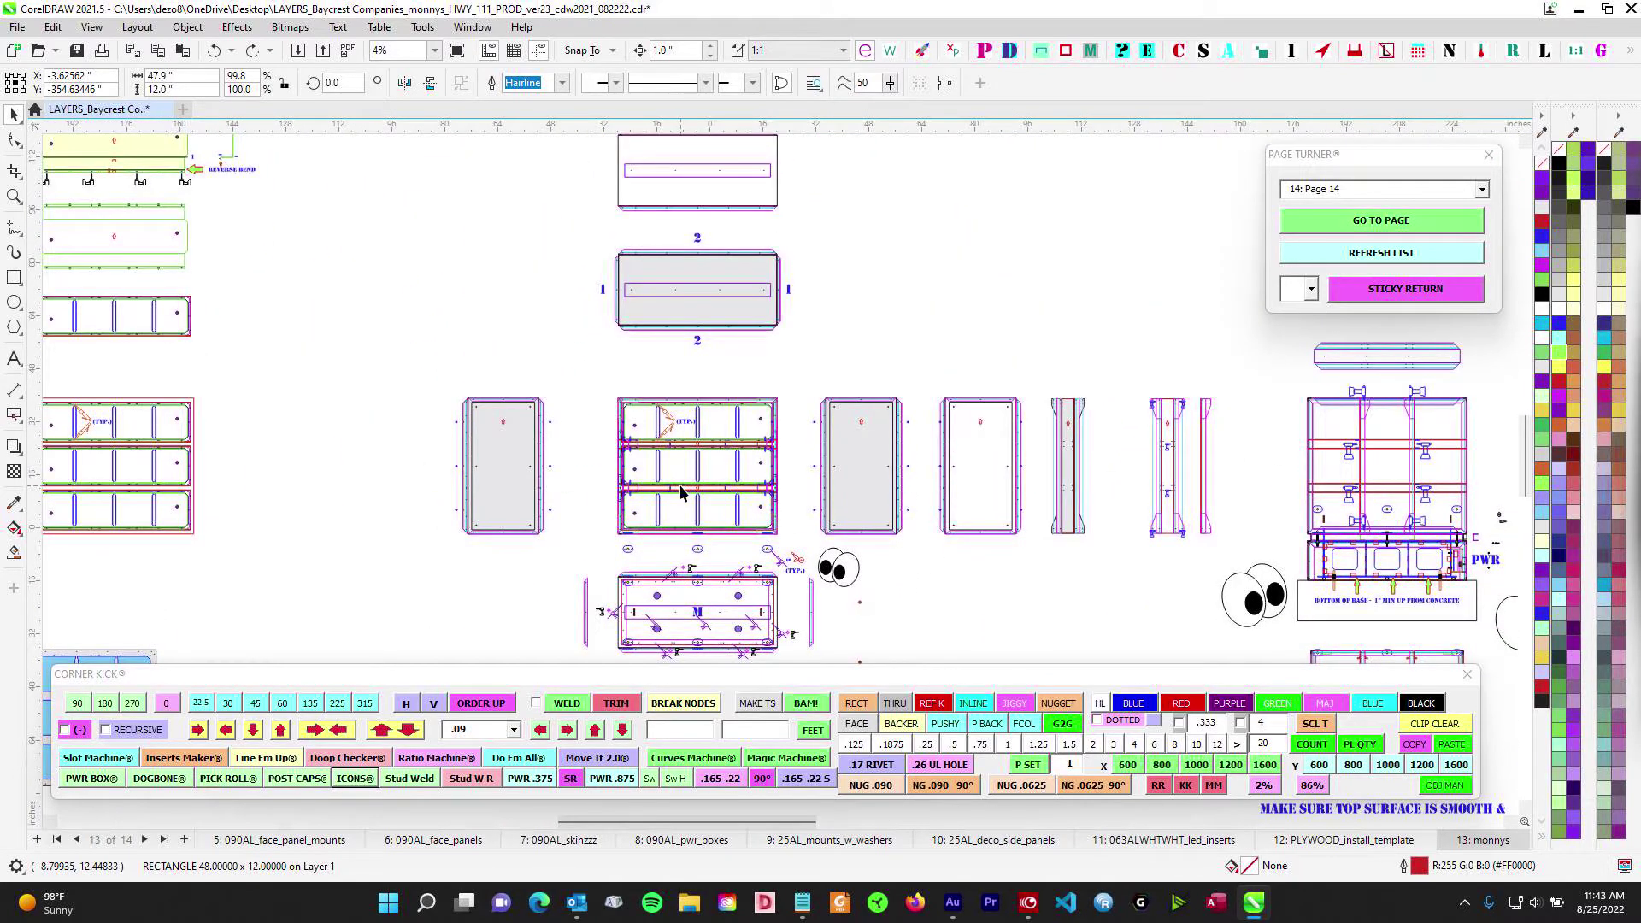
pyautogui.scroll(-3, 756, 469)
pyautogui.moveTo(932, 535); pyautogui.dragTo(492, 318)
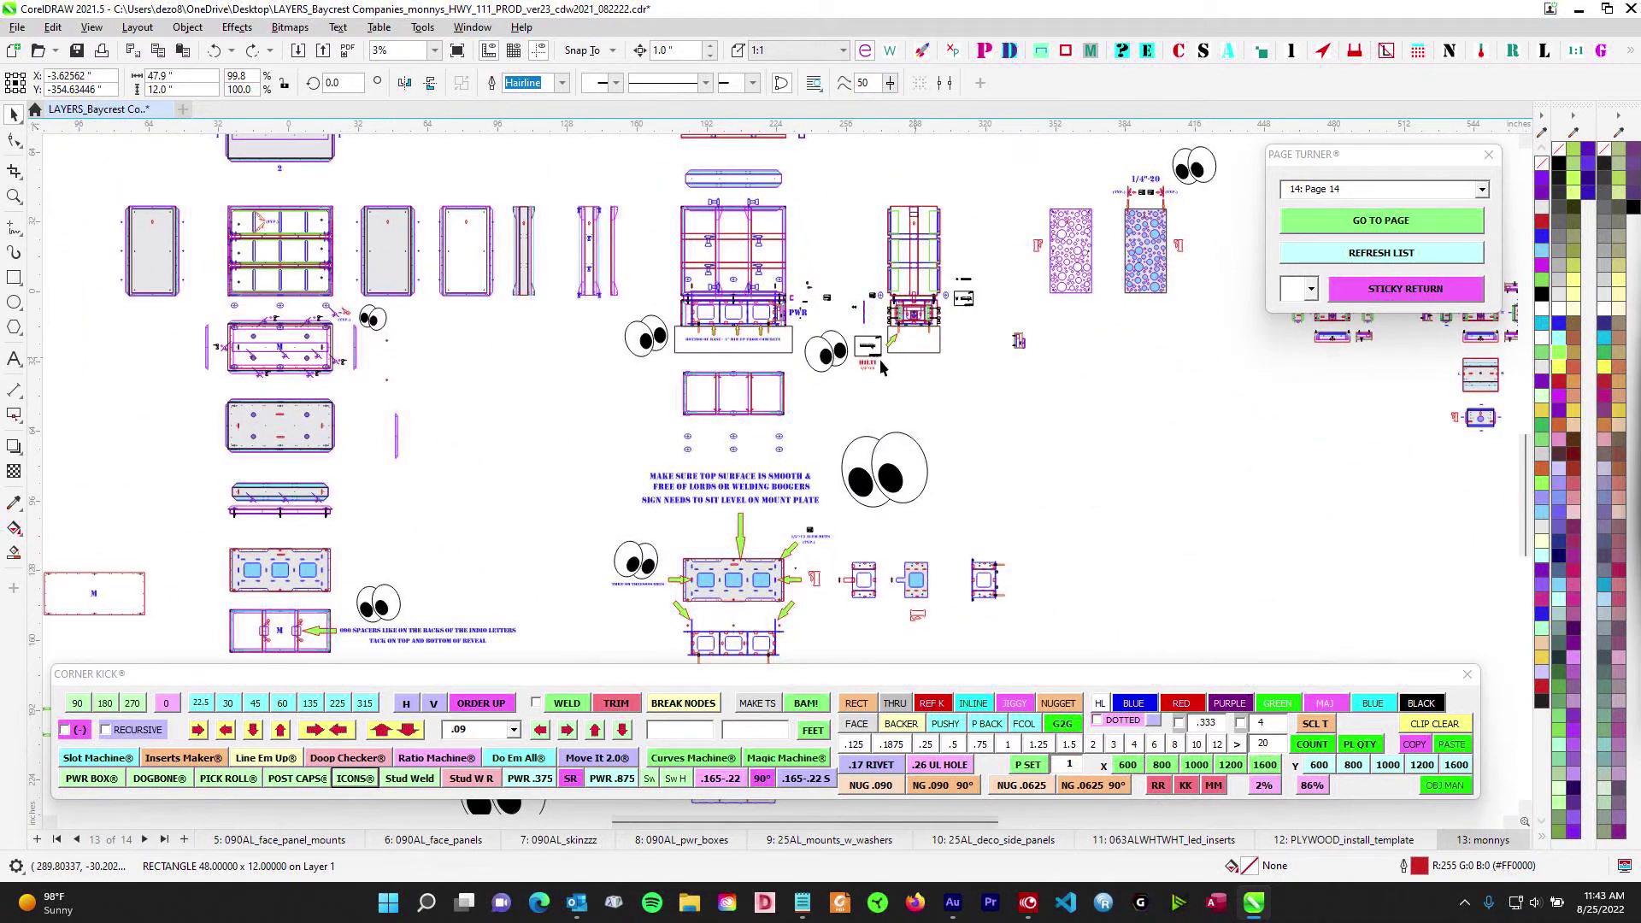
pyautogui.moveTo(810, 393); pyautogui.dragTo(774, 199)
# Inspect the two purple dog-bone slots marked by arrows at opposite ends of the TOP mount plate
pyautogui.scroll(4, 701, 342)
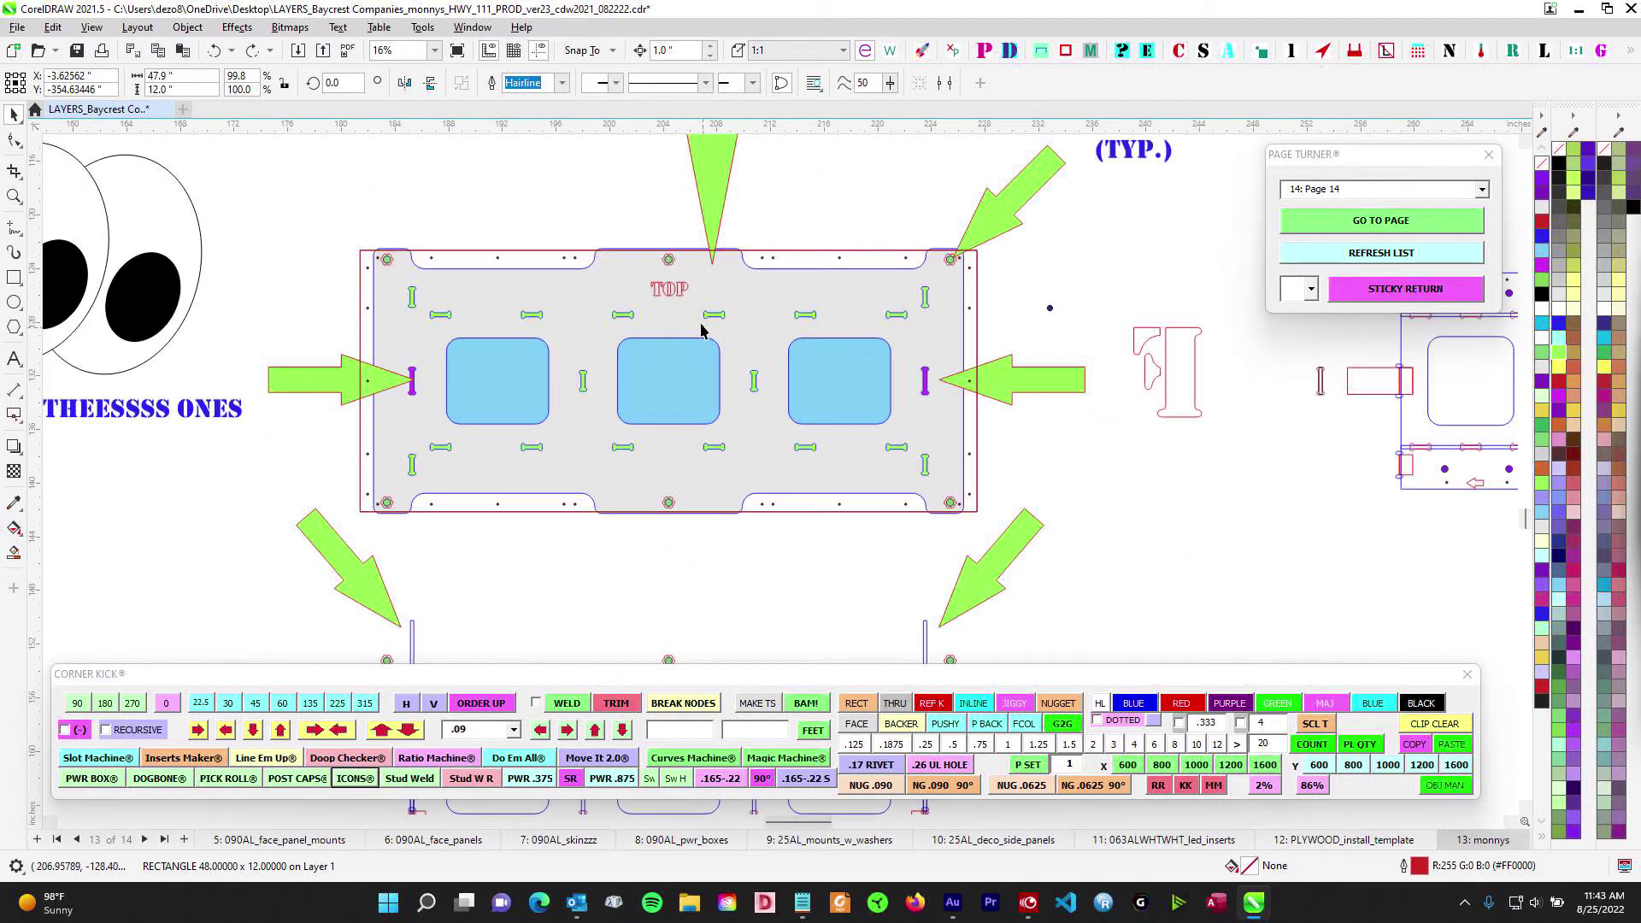
pyautogui.scroll(2, 637, 293)
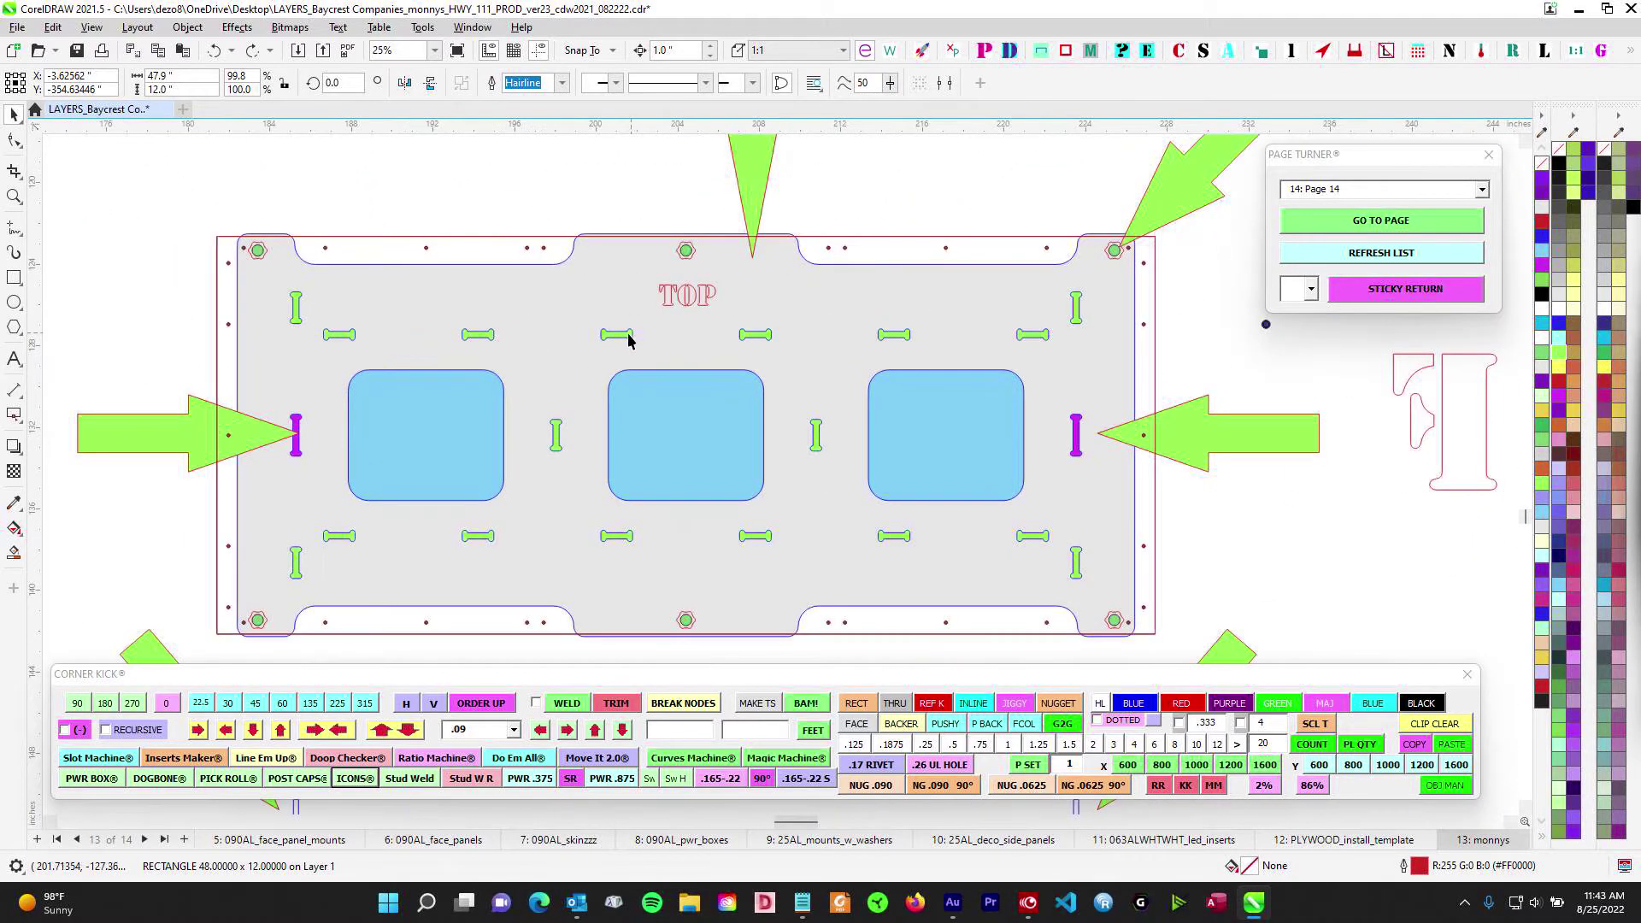
pyautogui.scroll(-1, 889, 344)
pyautogui.scroll(2, 940, 376)
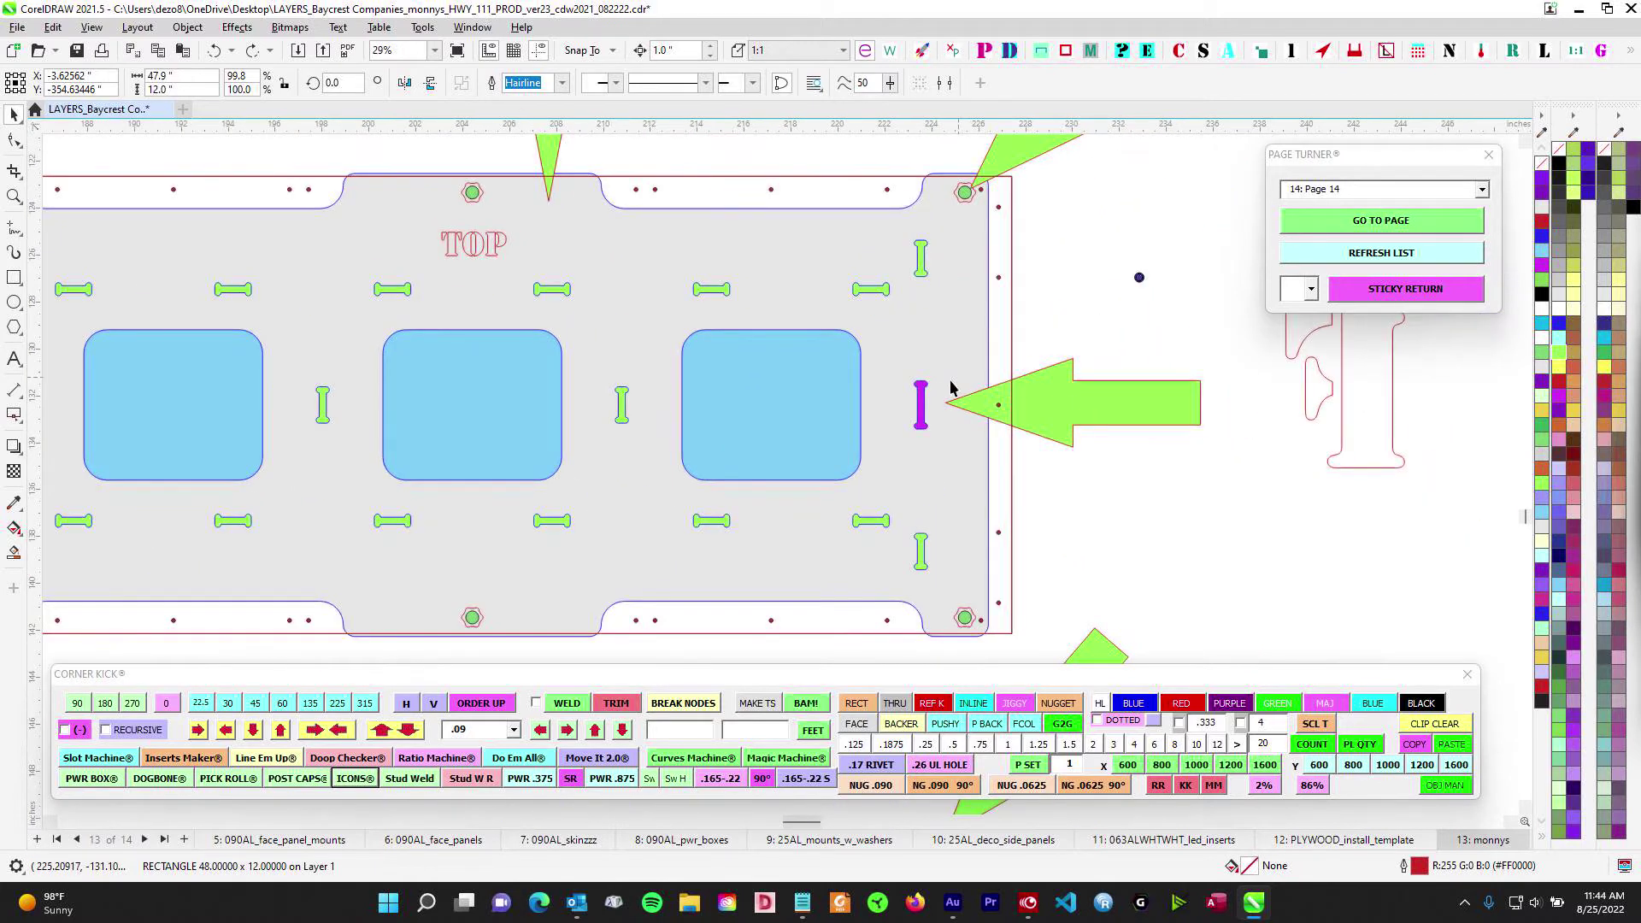
pyautogui.click(922, 397)
pyautogui.scroll(-2, 999, 379)
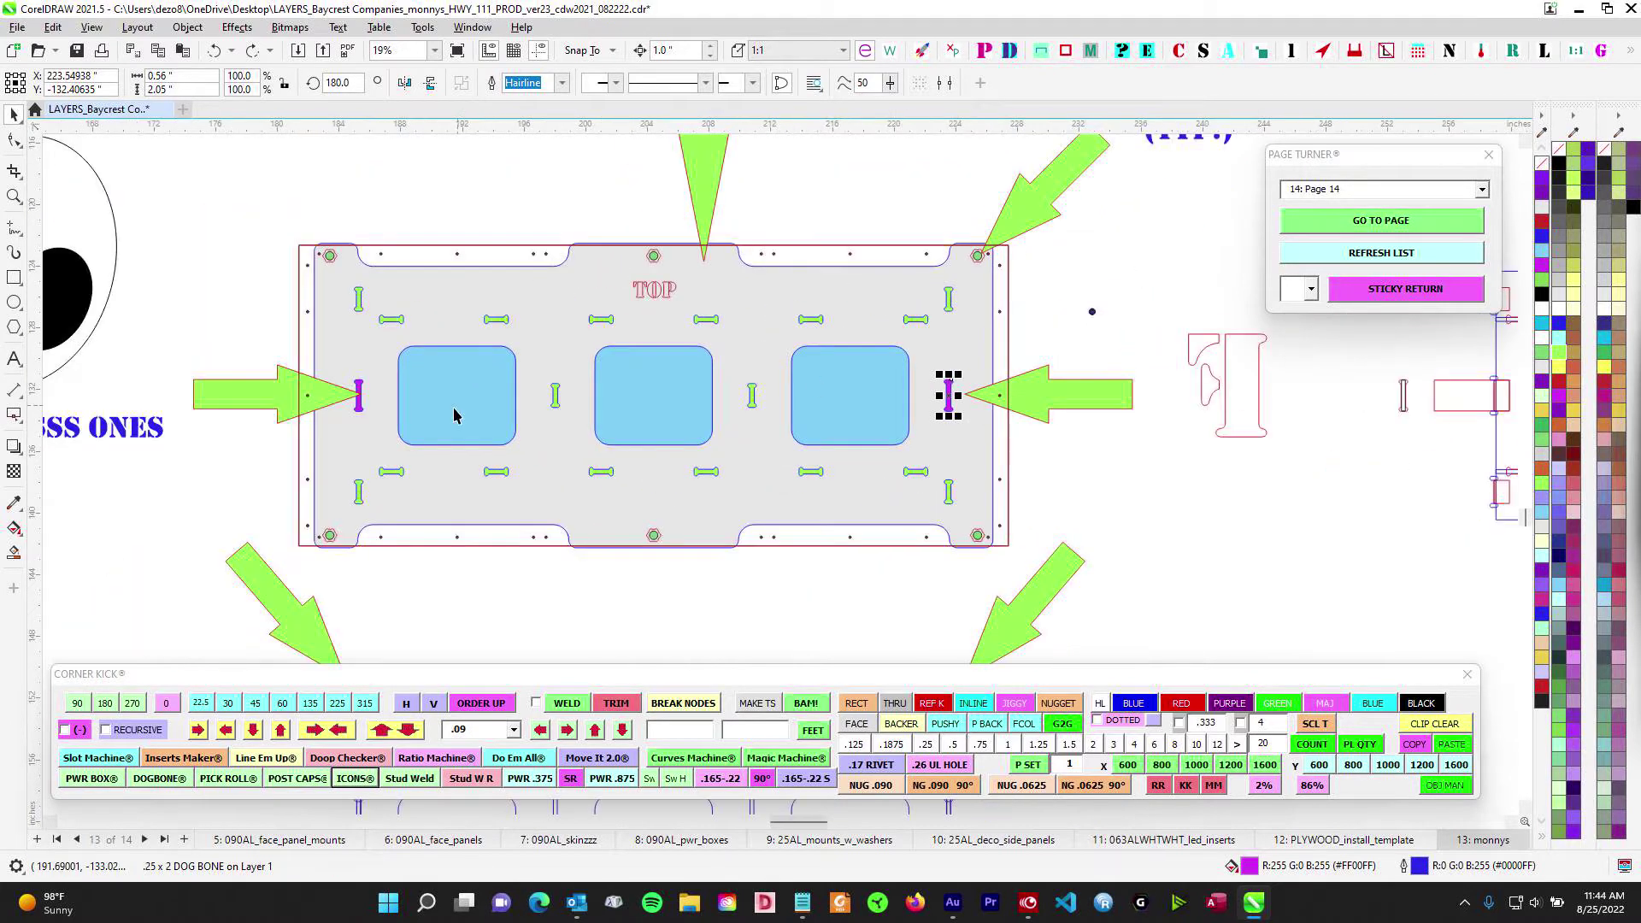
pyautogui.click(357, 397)
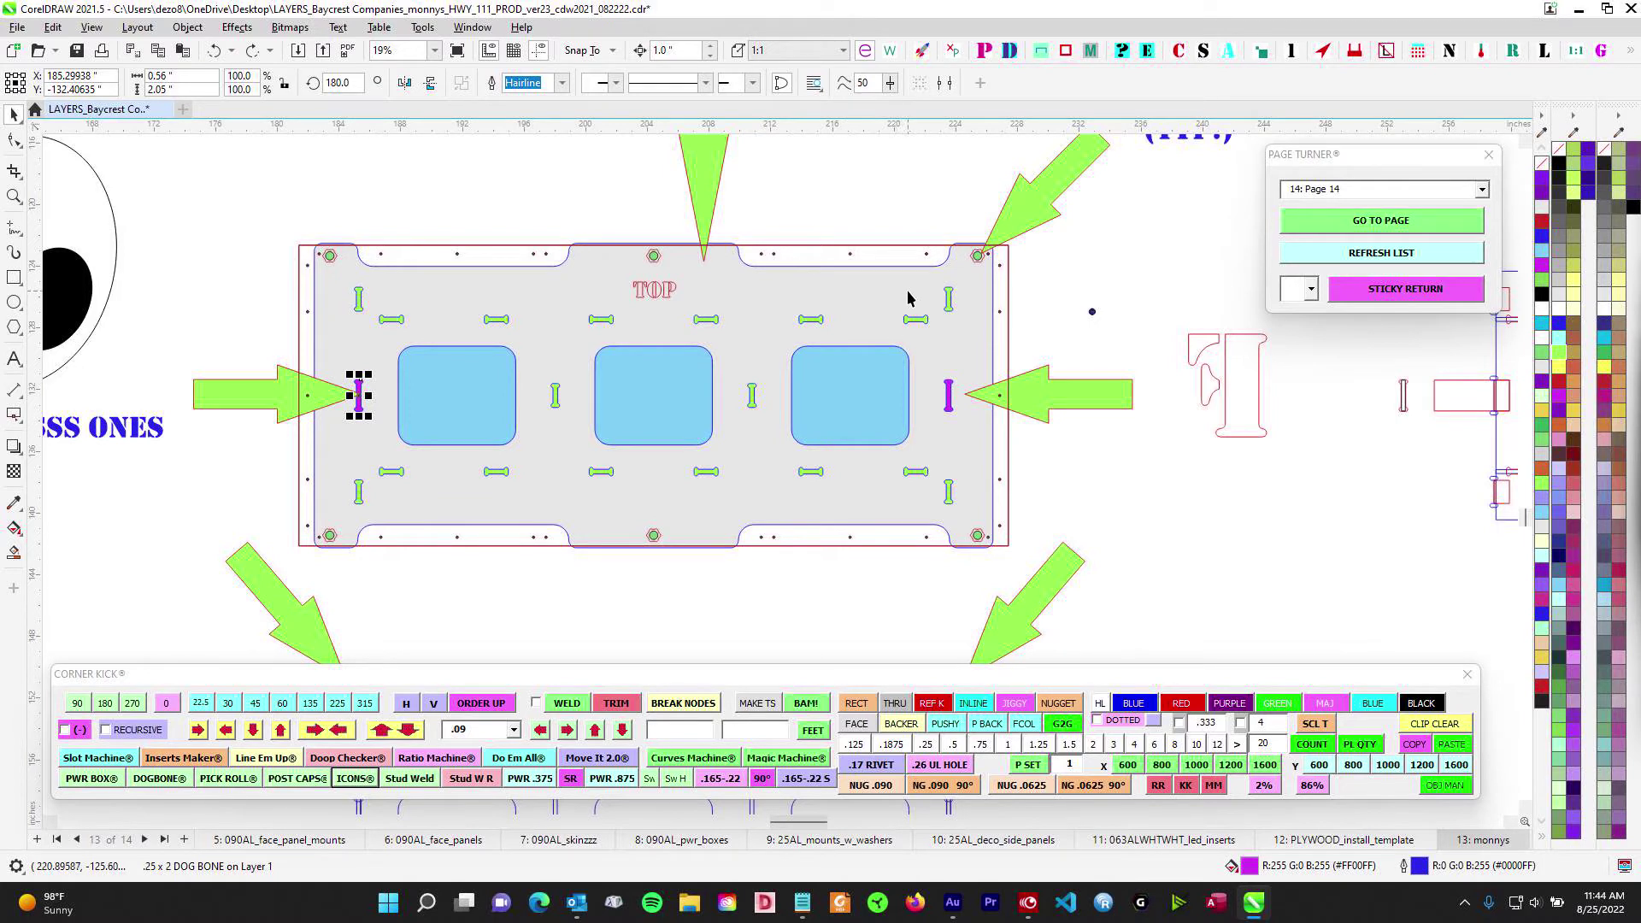
pyautogui.click(908, 199)
# Examine the TOP mount plate's corner hole marked for 1/2"-13 alum nuts and the notes around the plate
pyautogui.scroll(2, 966, 251)
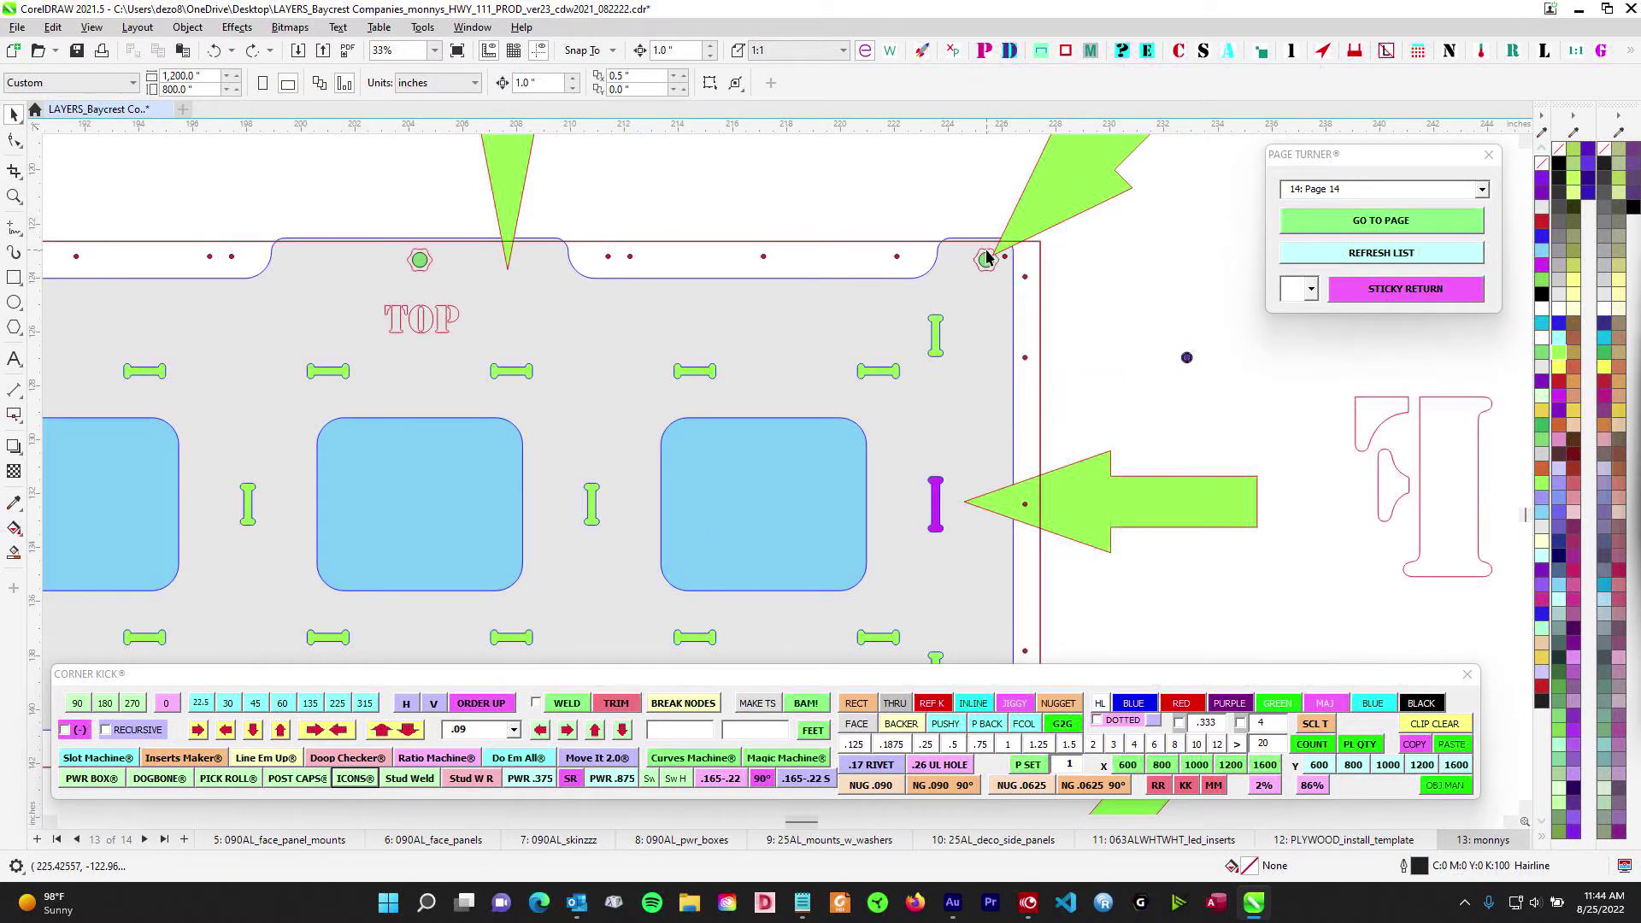
pyautogui.scroll(-4, 972, 289)
pyautogui.scroll(4, 940, 333)
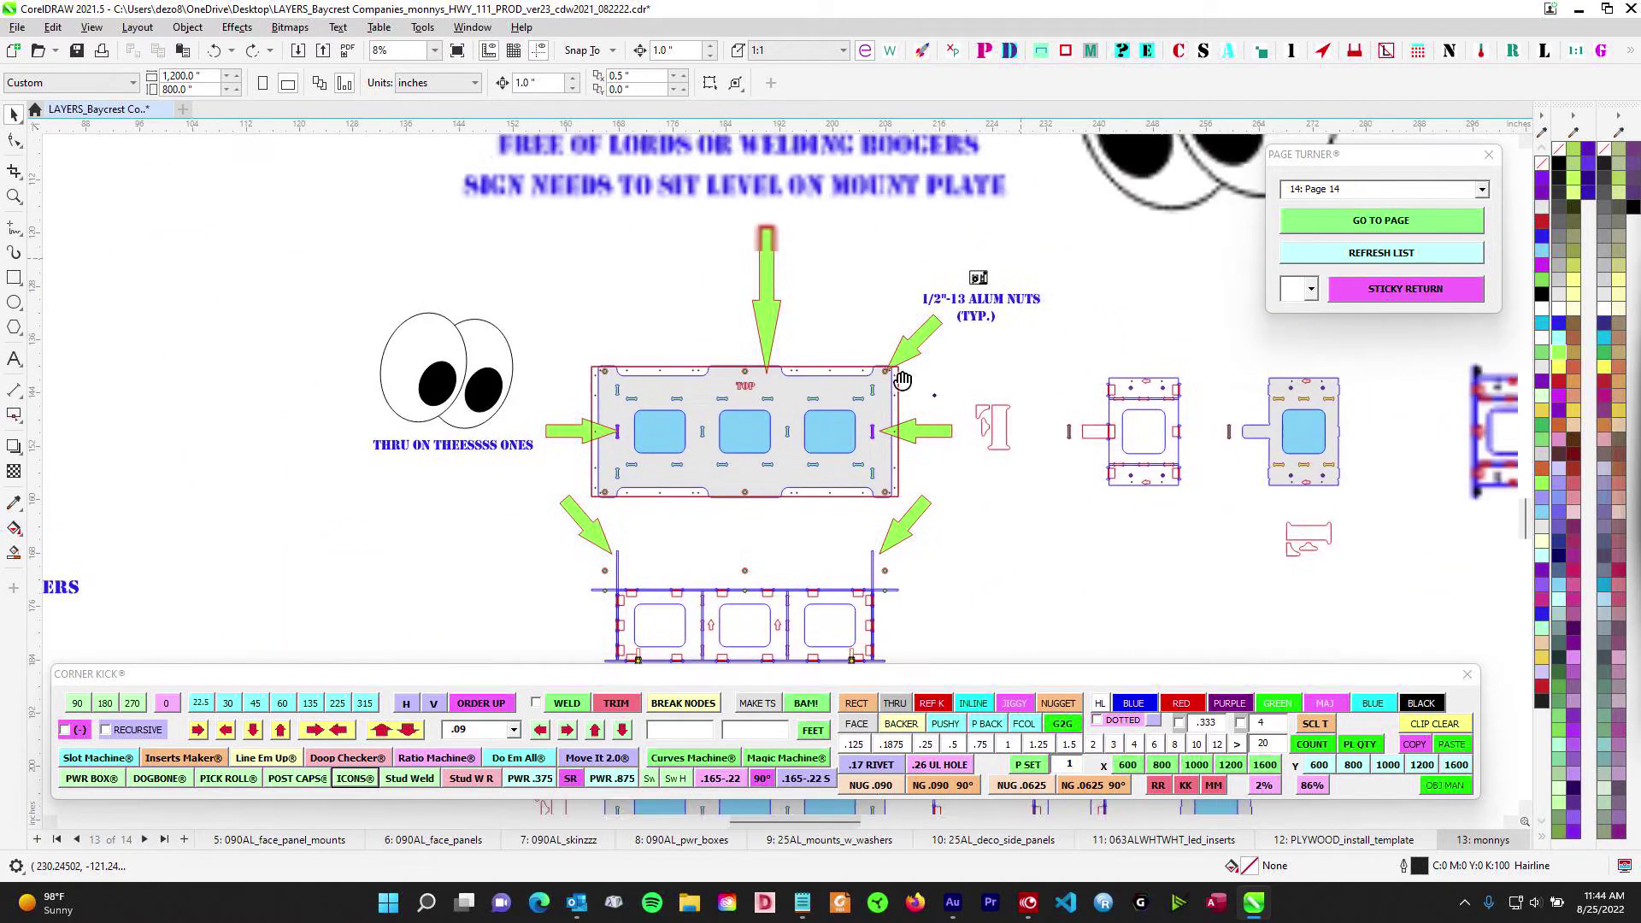
pyautogui.scroll(-5, 931, 387)
pyautogui.scroll(2, 850, 359)
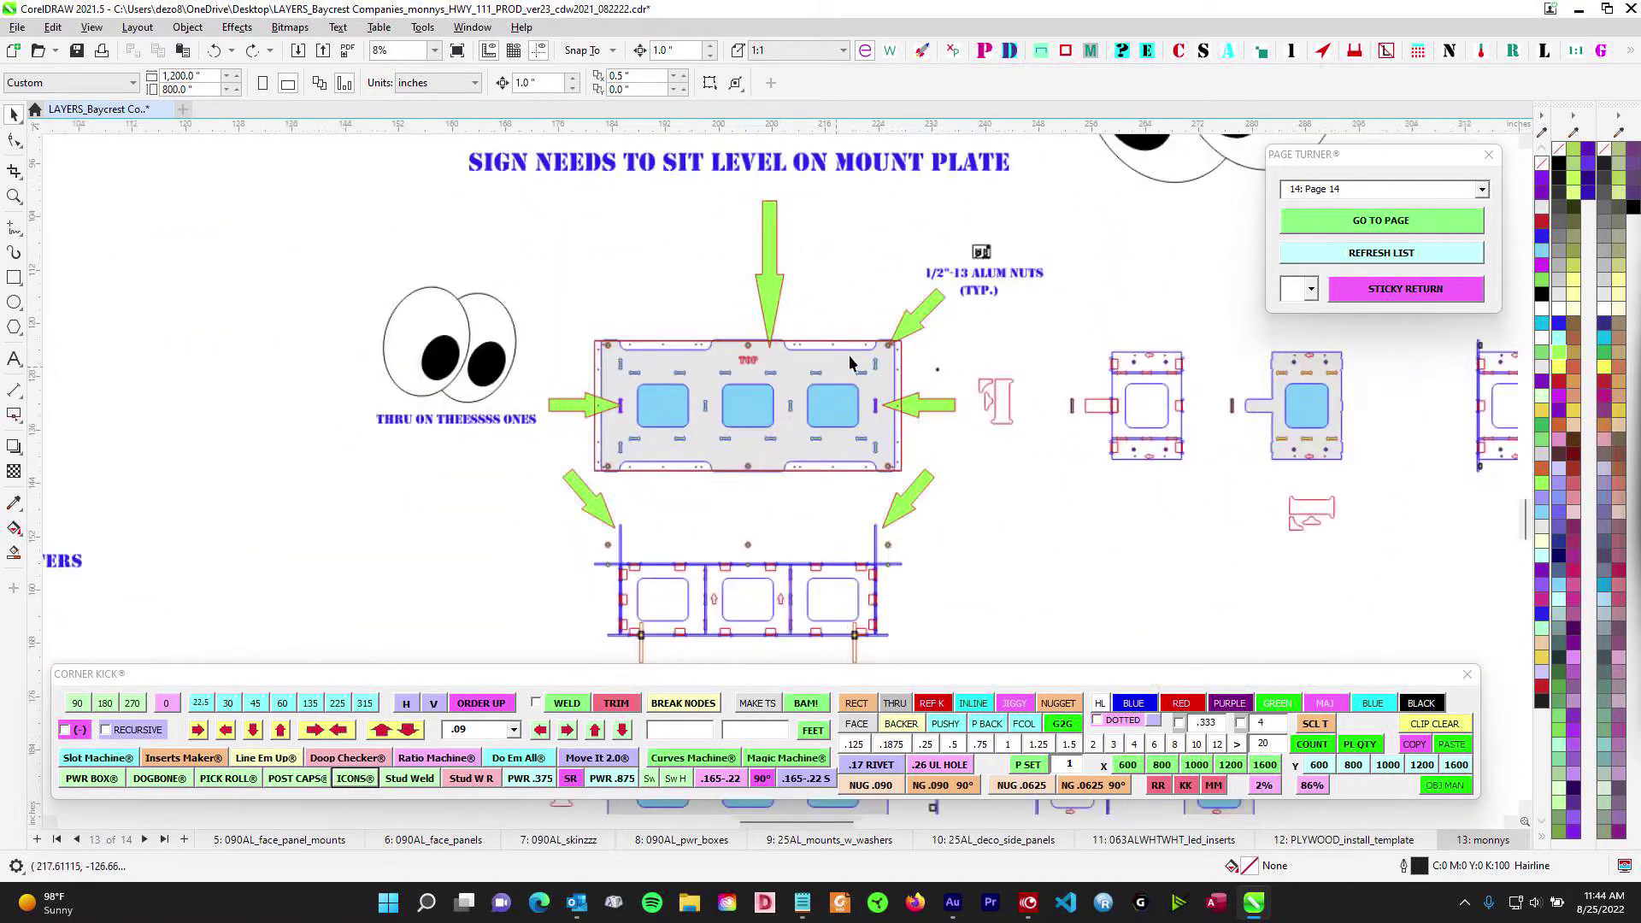
pyautogui.scroll(-3, 846, 467)
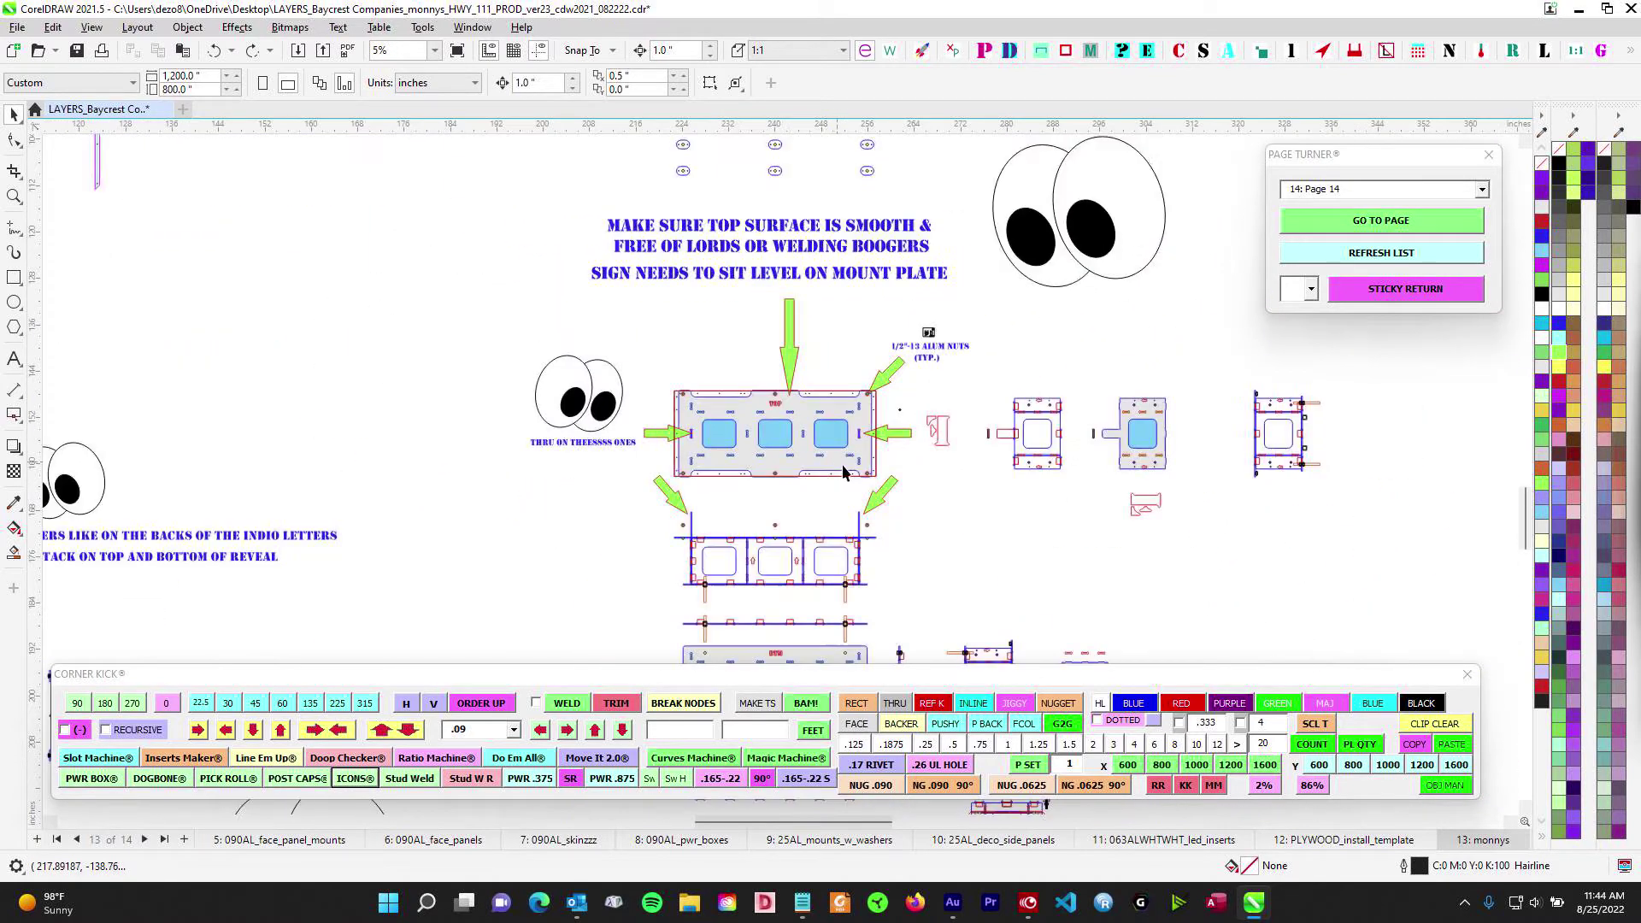
# Examine the BTM plate's slots and holes together with the base frame views above it
pyautogui.moveTo(844, 637); pyautogui.dragTo(721, 417)
pyautogui.scroll(2, 719, 419)
pyautogui.moveTo(657, 508); pyautogui.dragTo(684, 452)
pyautogui.scroll(2, 659, 393)
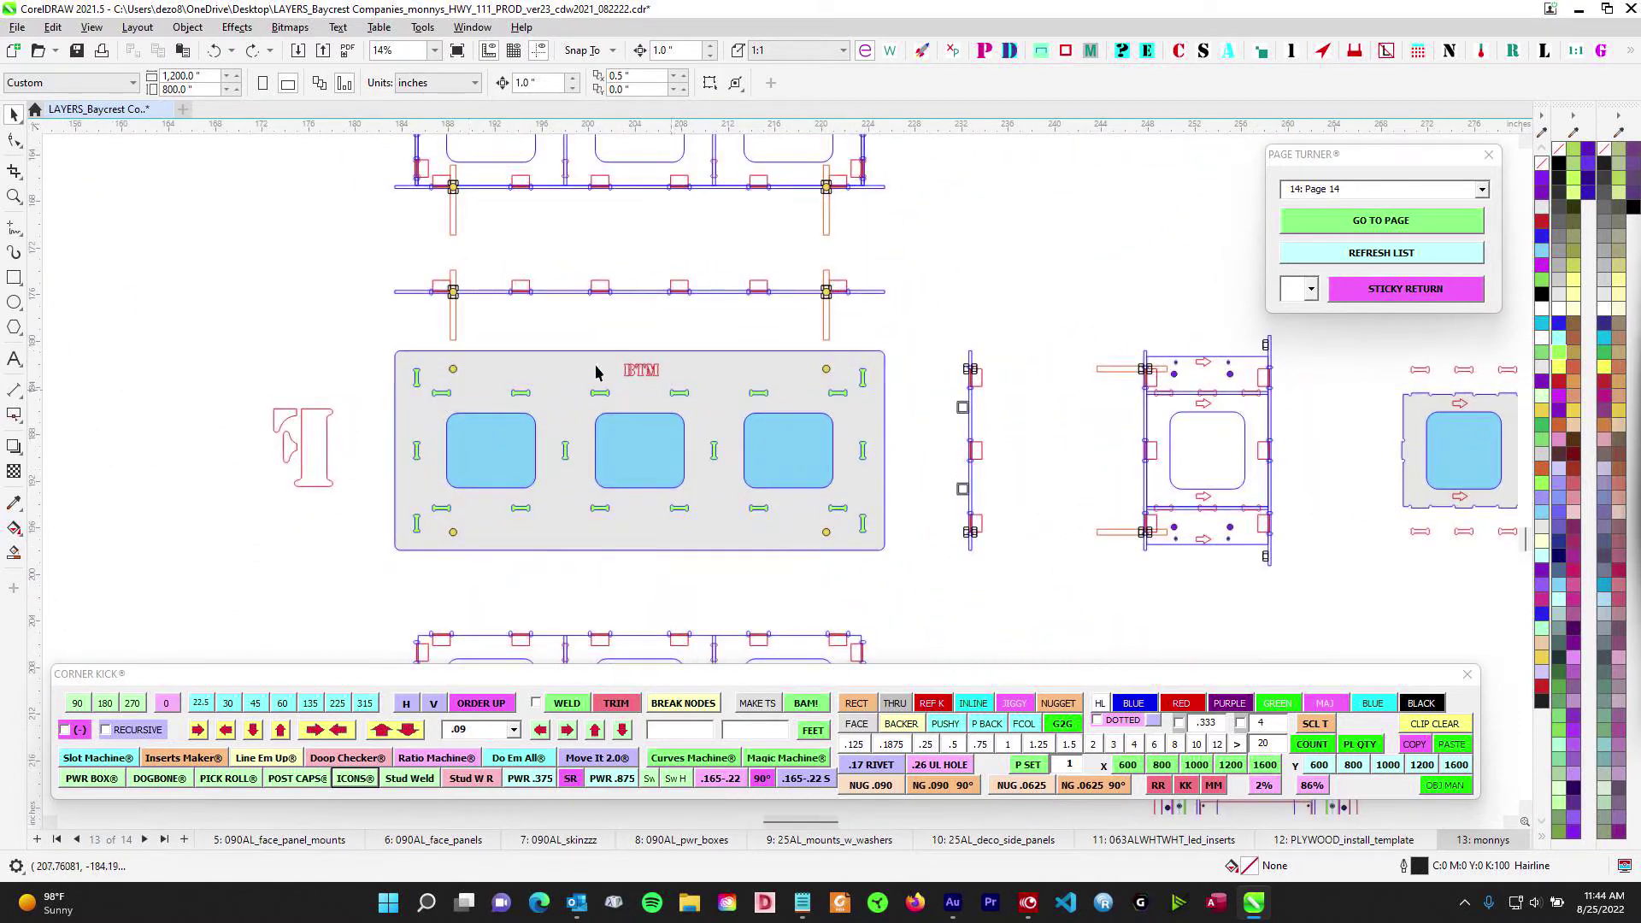
pyautogui.scroll(-5, 877, 368)
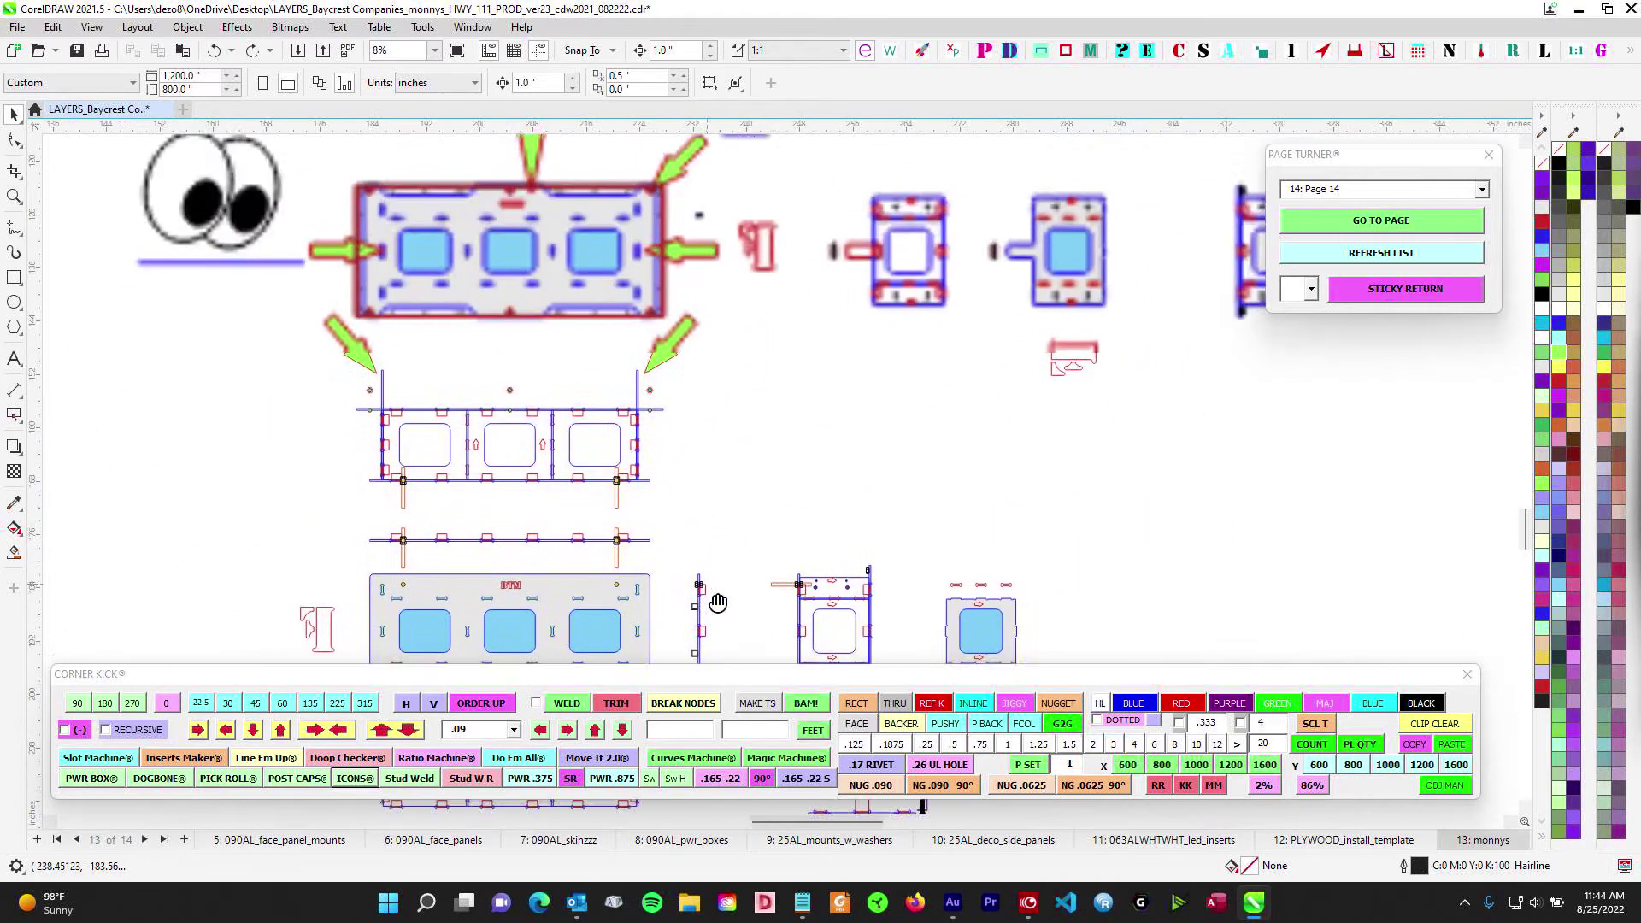
# Inspect the gray three-window base panel with magenta dog-bone slots, above the tan install template
pyautogui.scroll(4, 725, 443)
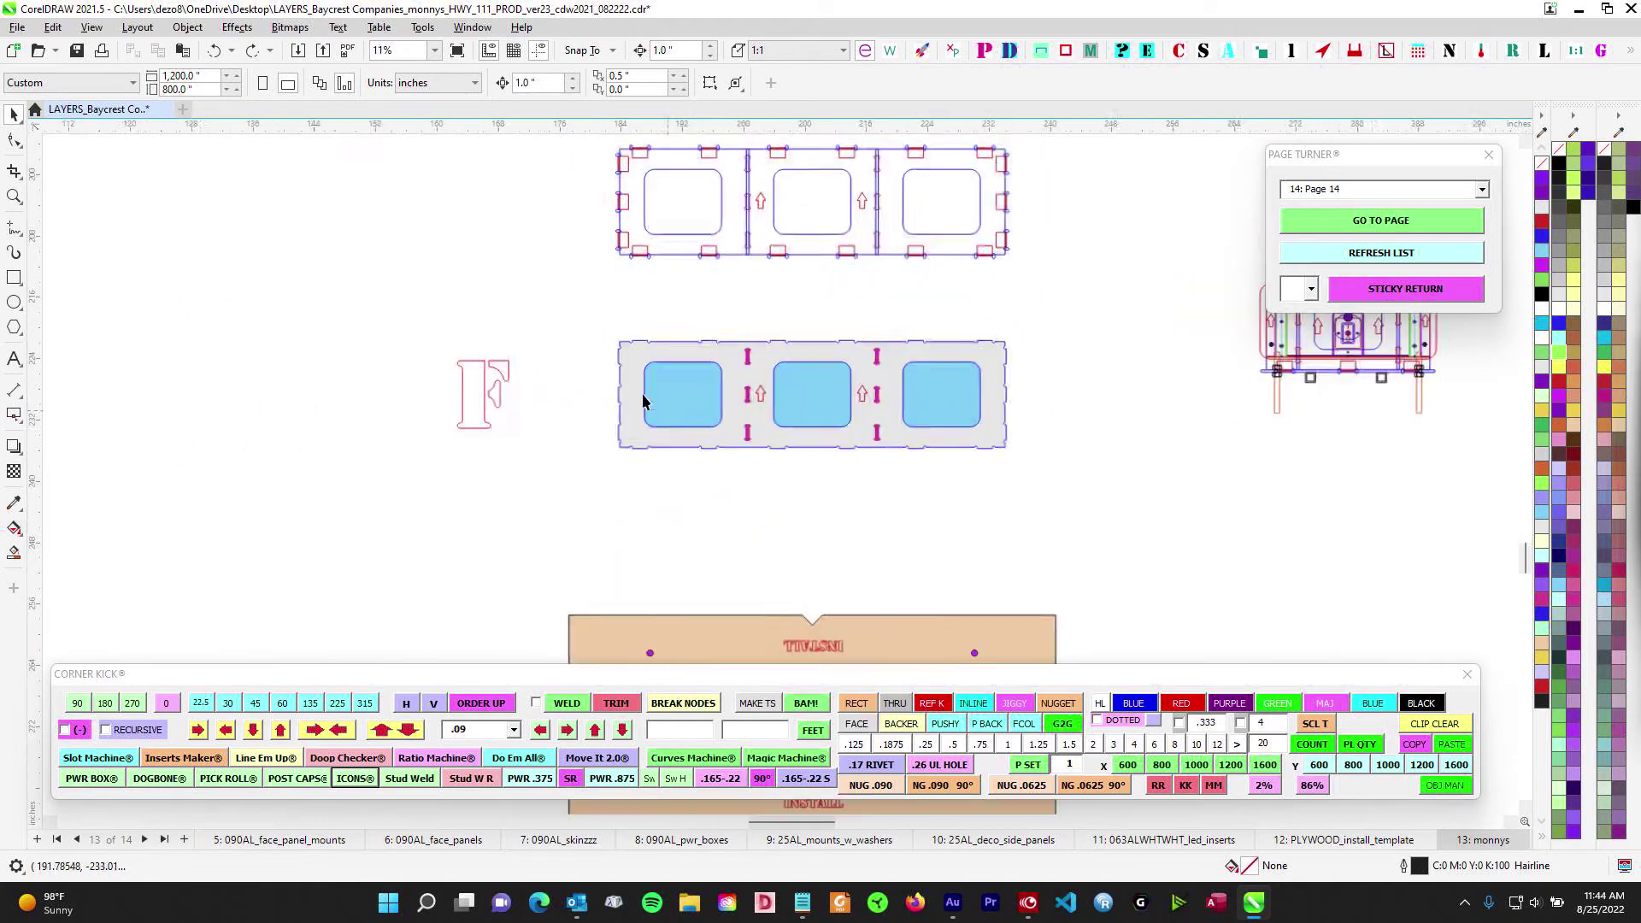
pyautogui.click(891, 354)
pyautogui.scroll(1, 892, 354)
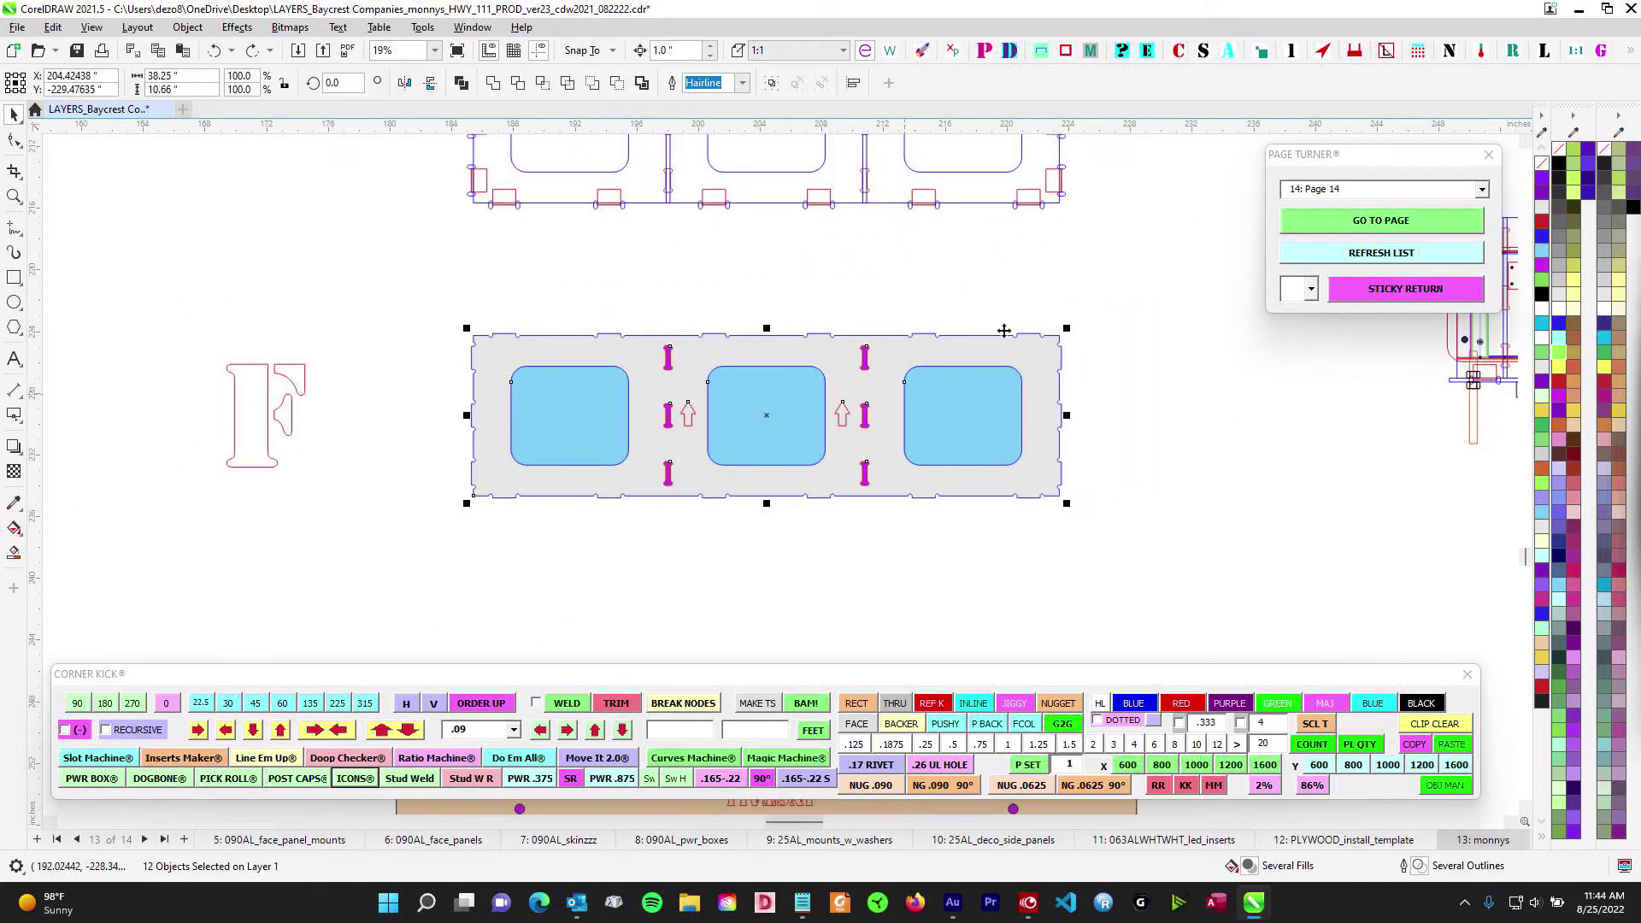
pyautogui.scroll(-1, 974, 334)
pyautogui.moveTo(954, 384); pyautogui.dragTo(850, 769)
pyautogui.scroll(-3, 1044, 479)
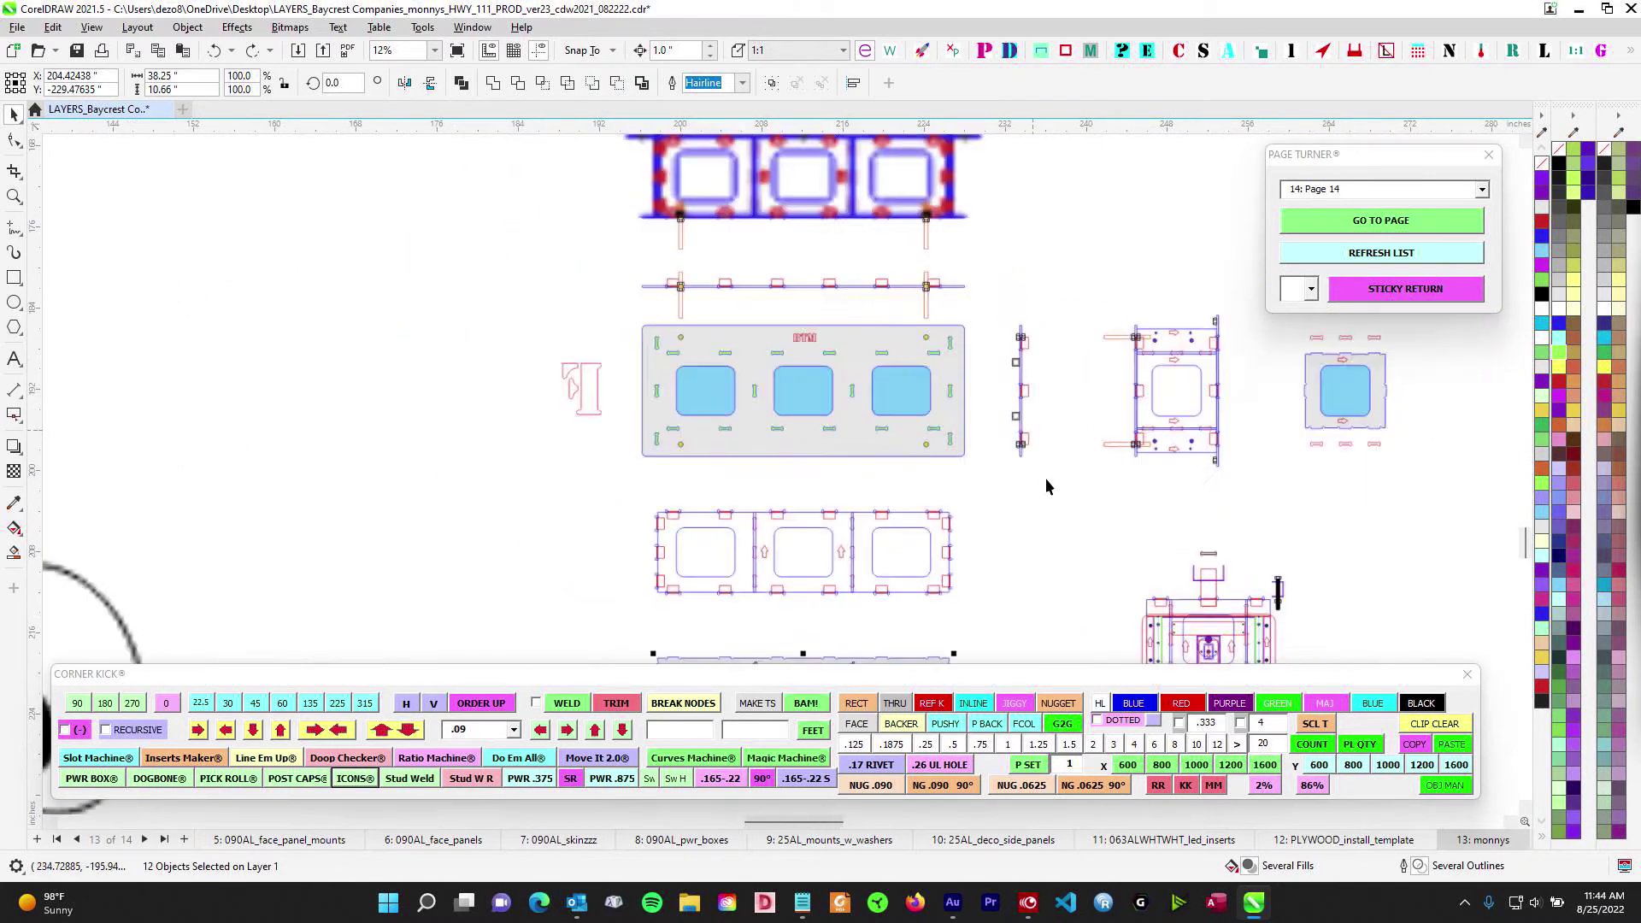
# Examine the single-window end frame and the matching gray cut panel with its tab and green dog-bone slots
pyautogui.moveTo(1044, 480); pyautogui.dragTo(647, 347)
pyautogui.scroll(3, 567, 488)
pyautogui.scroll(1, 835, 298)
pyautogui.scroll(-1, 834, 299)
pyautogui.moveTo(834, 298); pyautogui.dragTo(685, 700)
pyautogui.scroll(2, 874, 326)
pyautogui.scroll(1, 974, 305)
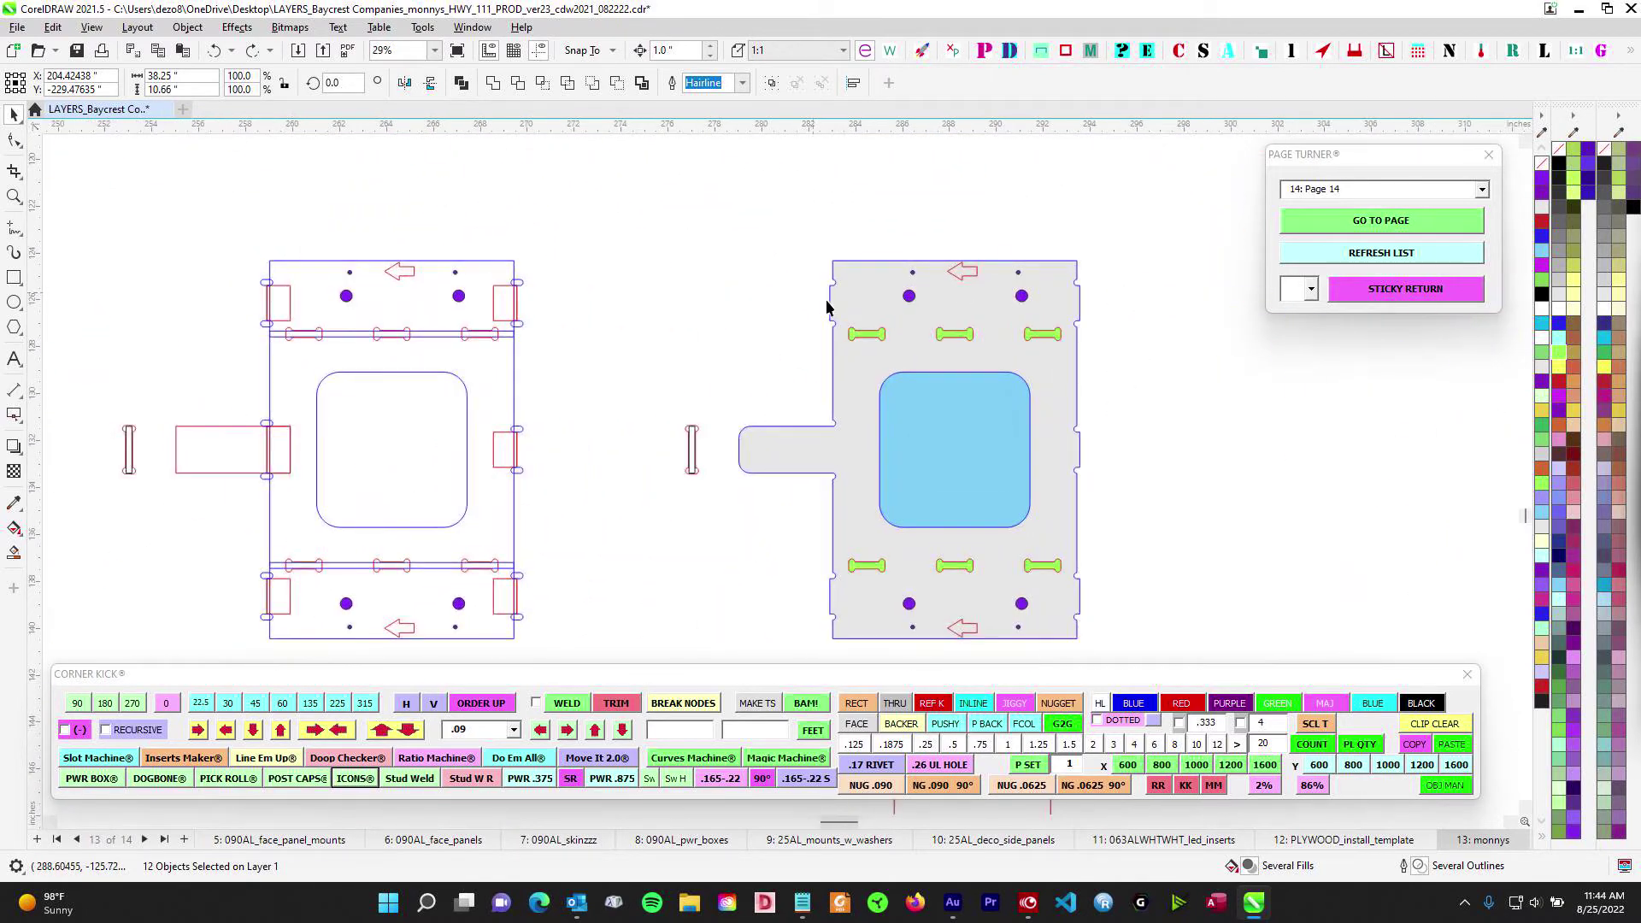
# Rotate the gray single-window end panel, together with its tab and green dog-bone slots, by 270 degrees
pyautogui.moveTo(619, 201); pyautogui.dragTo(1190, 686)
pyautogui.scroll(-3, 915, 373)
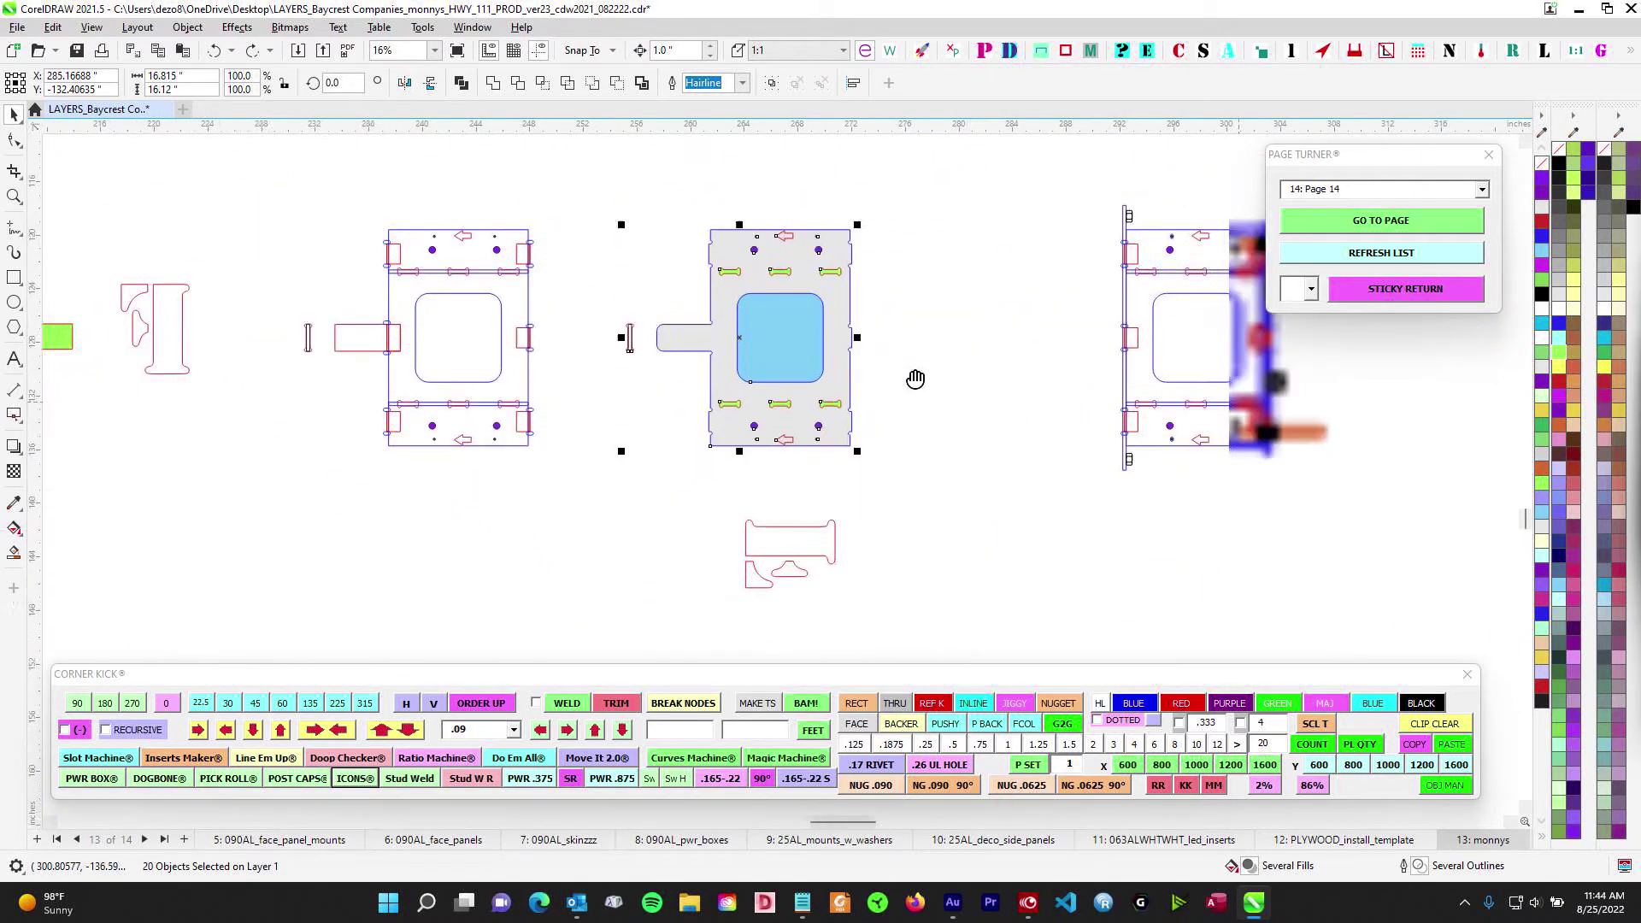
pyautogui.click(135, 703)
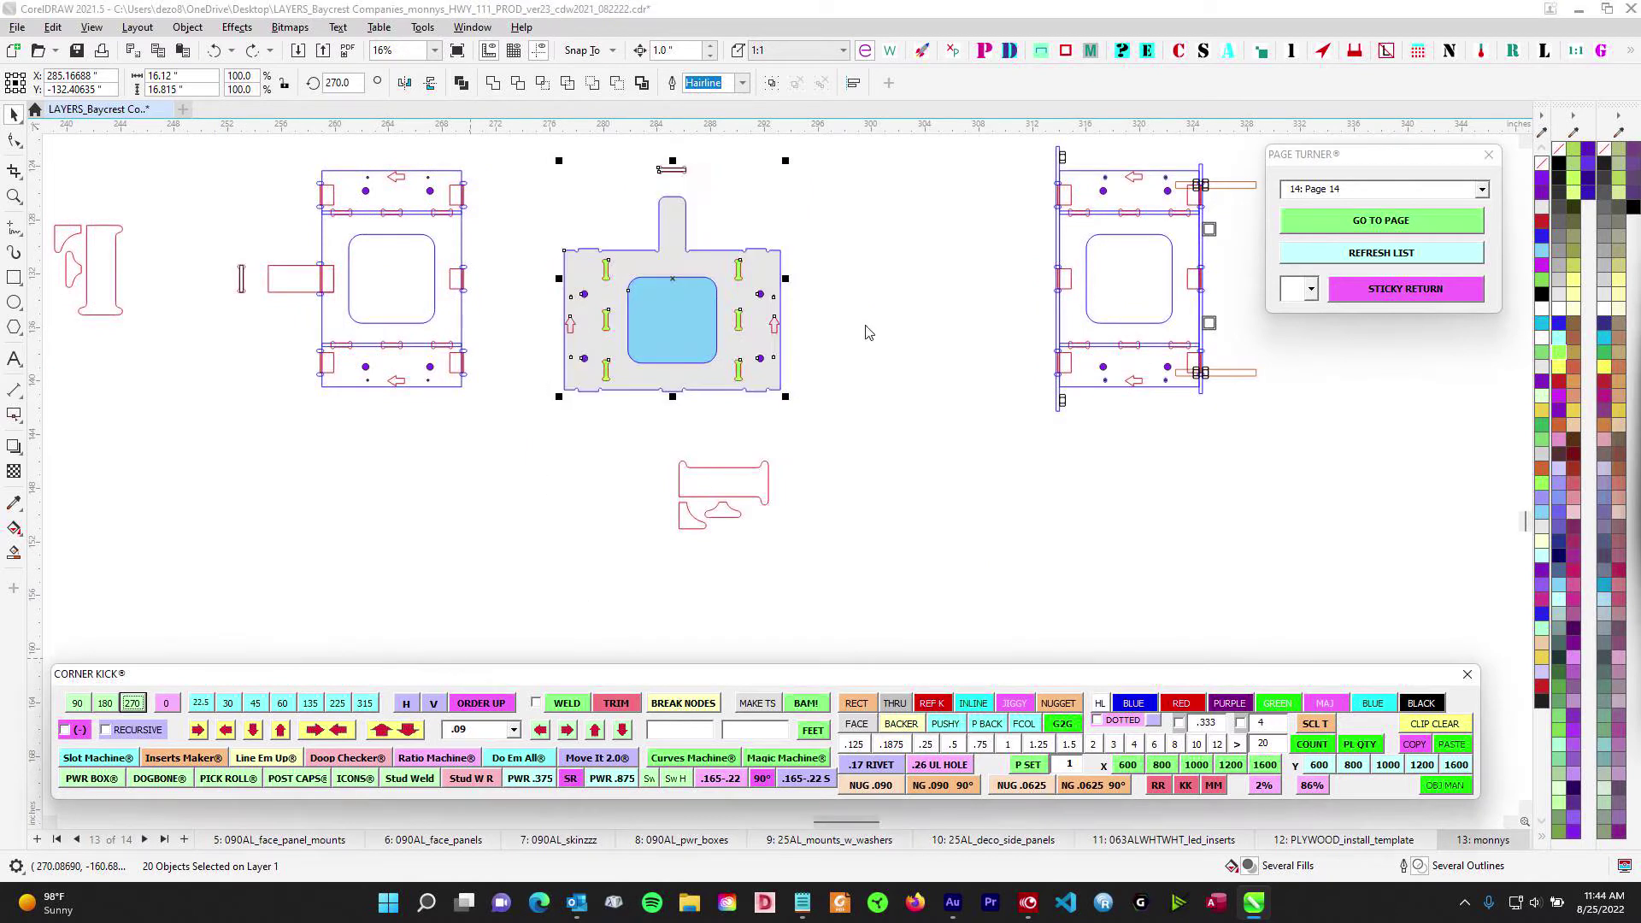
pyautogui.click(720, 209)
pyautogui.scroll(2, 793, 279)
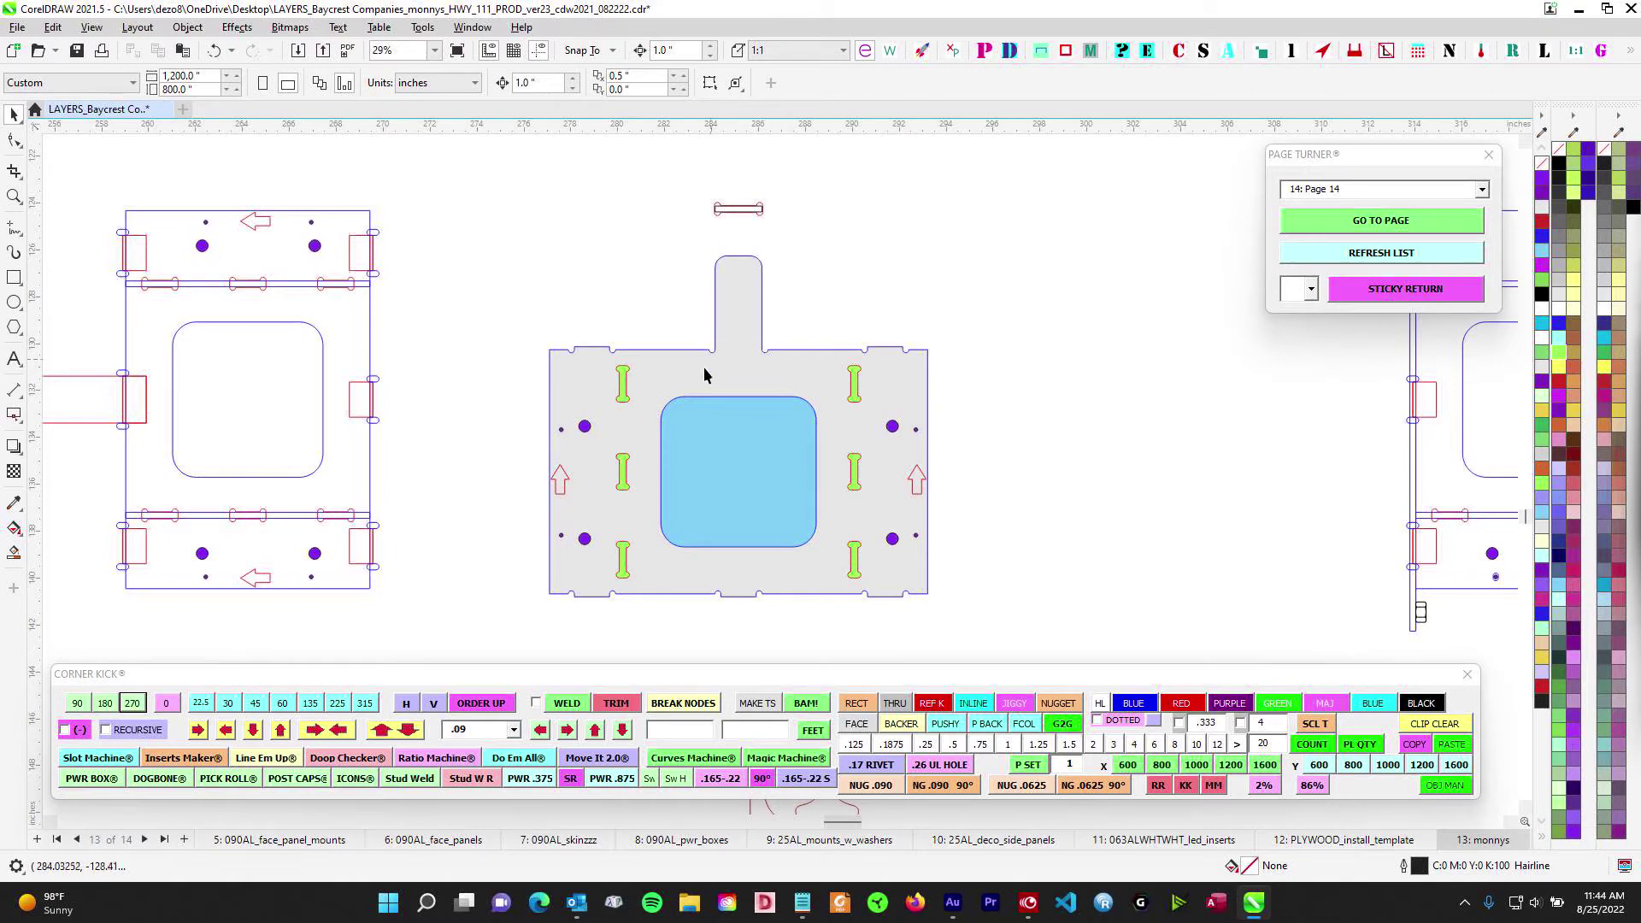
# Examine the TOP mount plate's end slots marked "THRU ON THEESSSS ONES" and the frame uprights below them
pyautogui.scroll(-4, 706, 374)
pyautogui.scroll(3, 1176, 302)
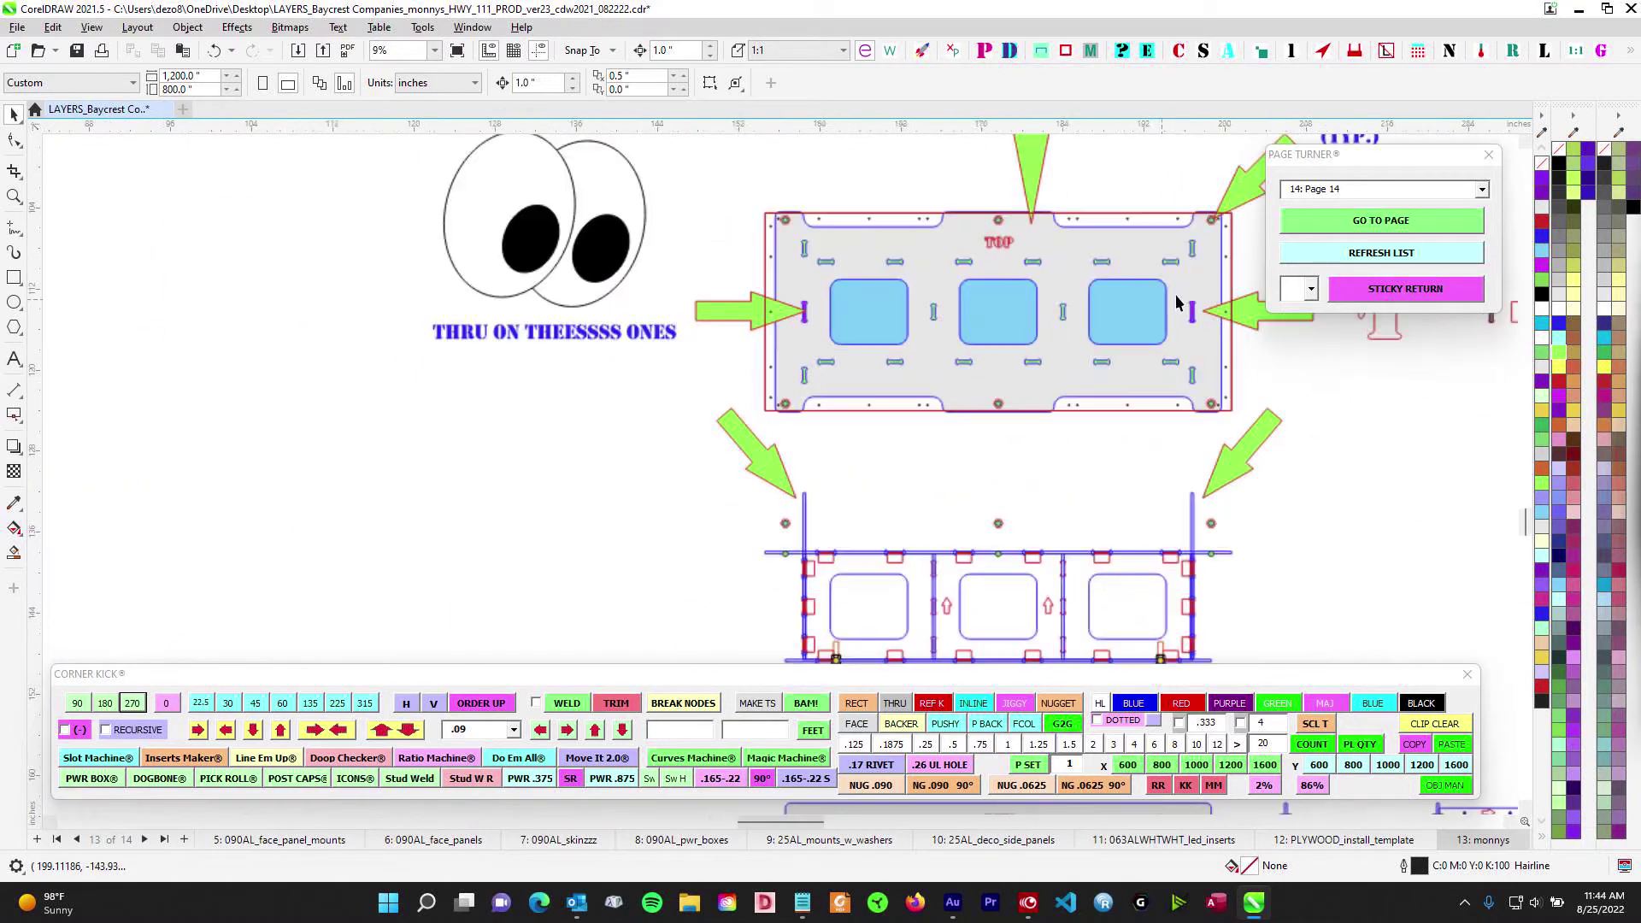
pyautogui.scroll(3, 1176, 302)
pyautogui.scroll(-4, 437, 347)
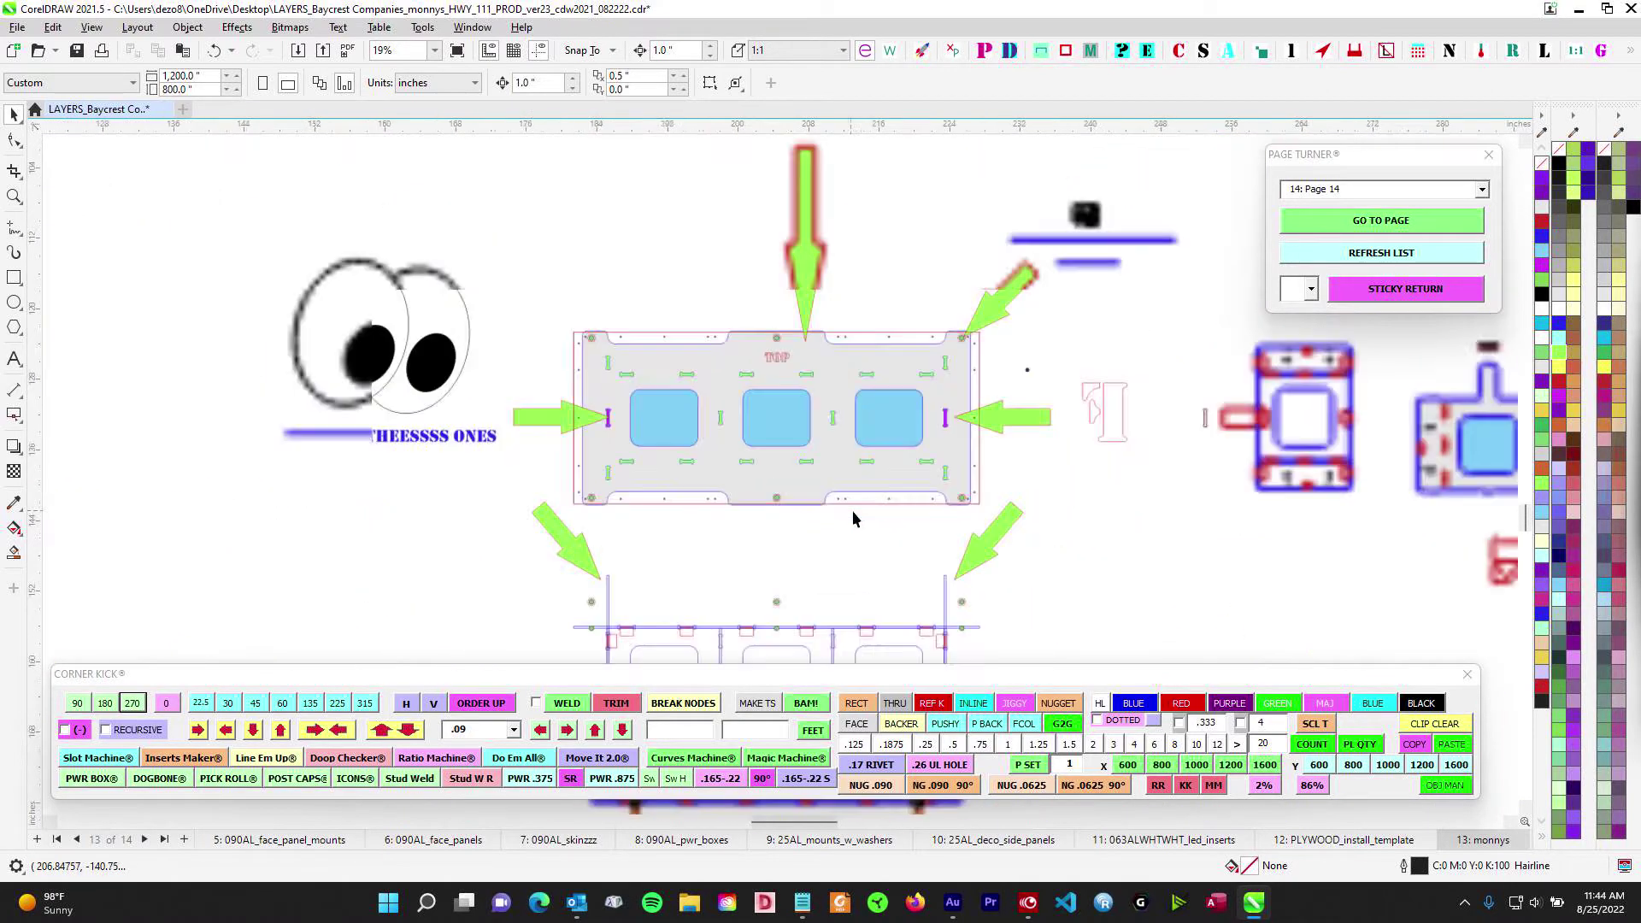
# Inspect the sign's front elevation where the threaded bolts join the cabinet to the three-window base frame
pyautogui.scroll(2, 854, 315)
pyautogui.scroll(3, 854, 315)
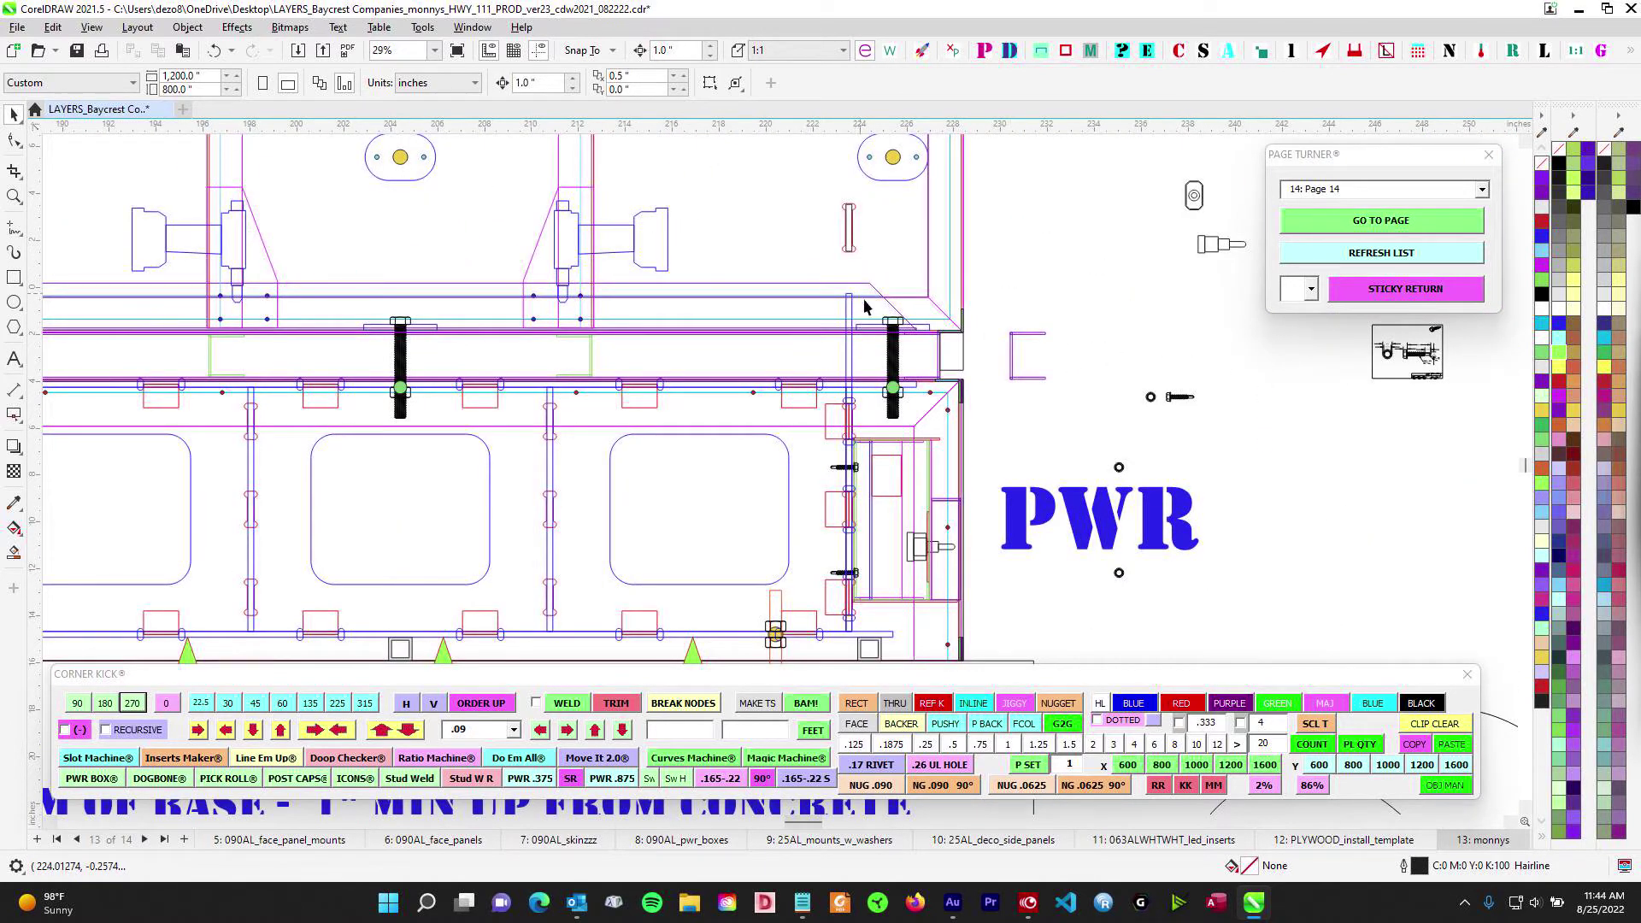
pyautogui.scroll(-3, 865, 306)
pyautogui.scroll(1, 598, 346)
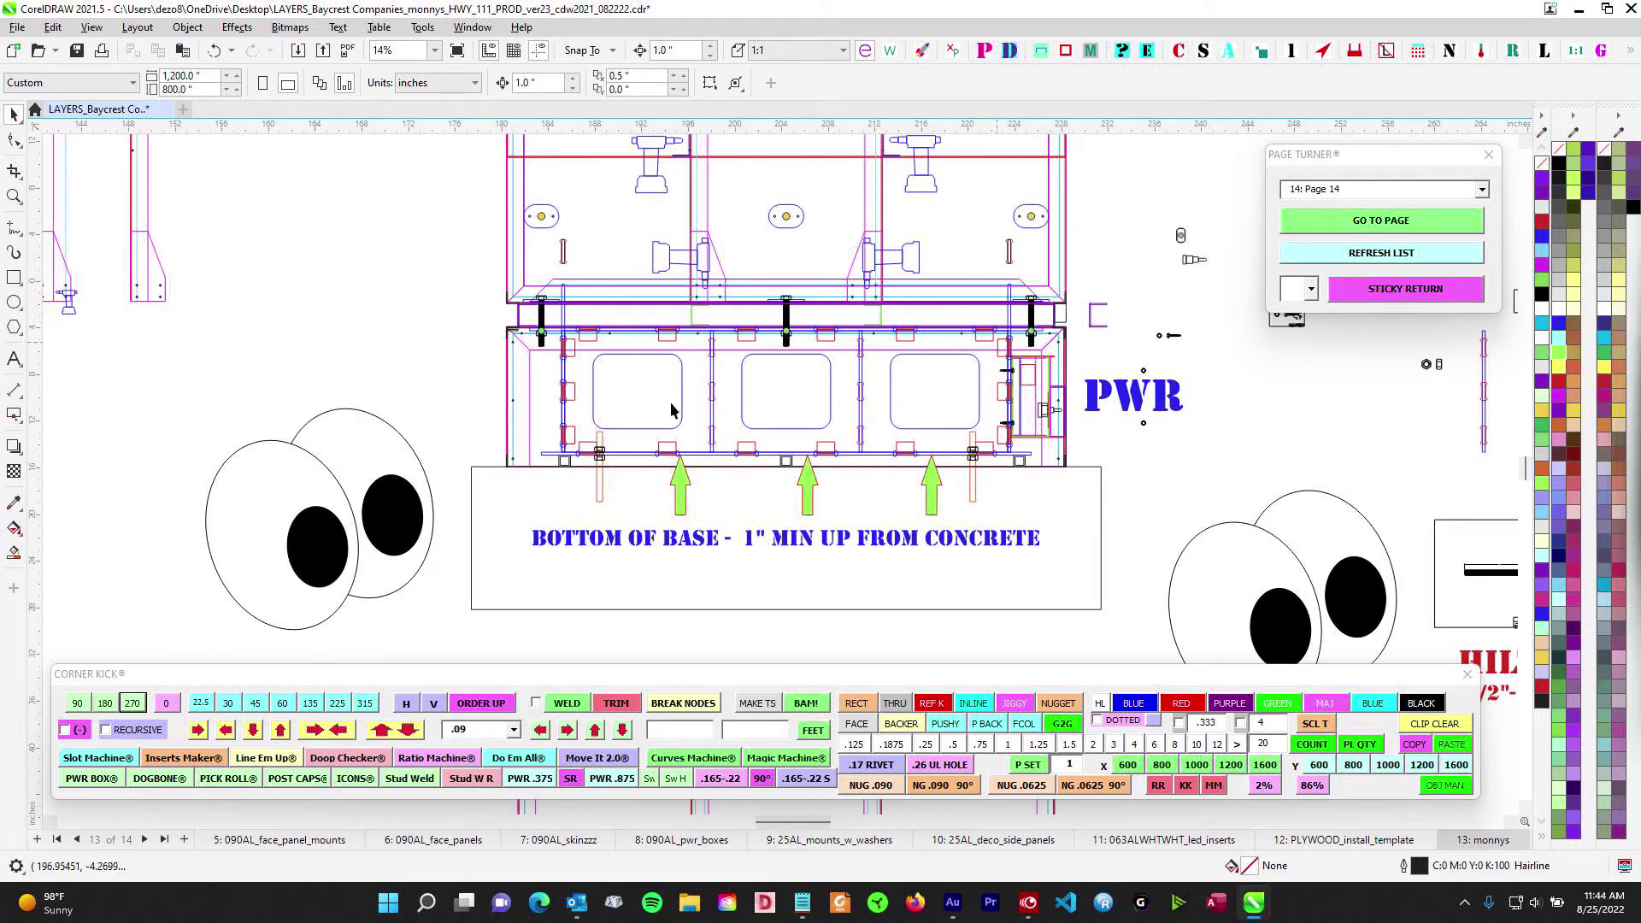
pyautogui.scroll(2, 551, 270)
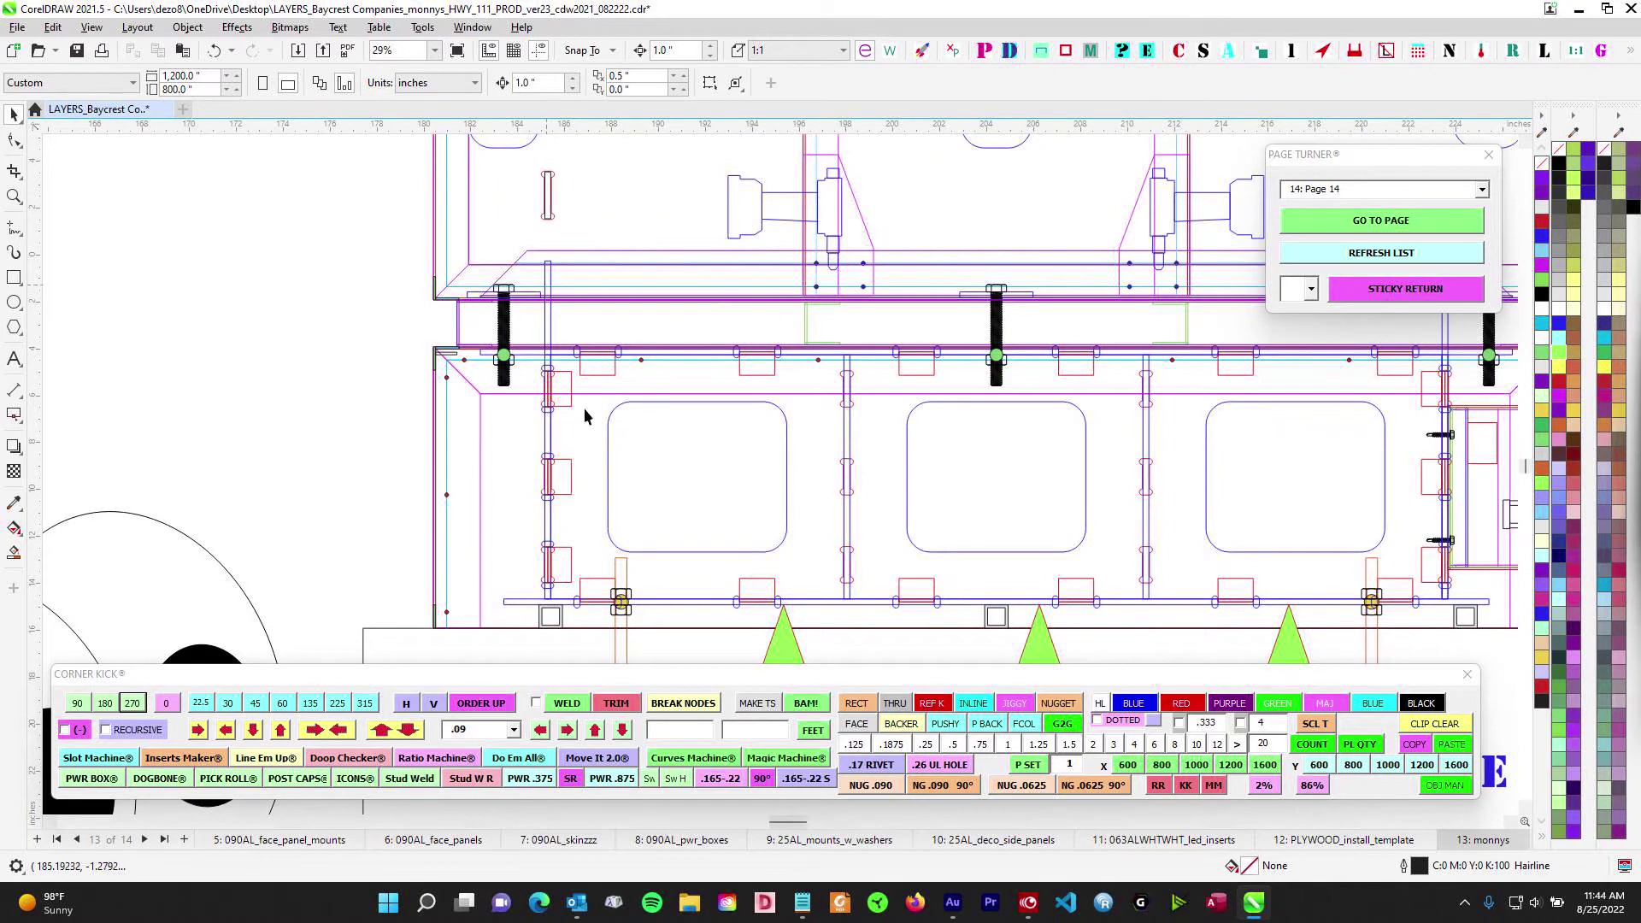
pyautogui.scroll(-1, 583, 408)
pyautogui.scroll(4, 547, 395)
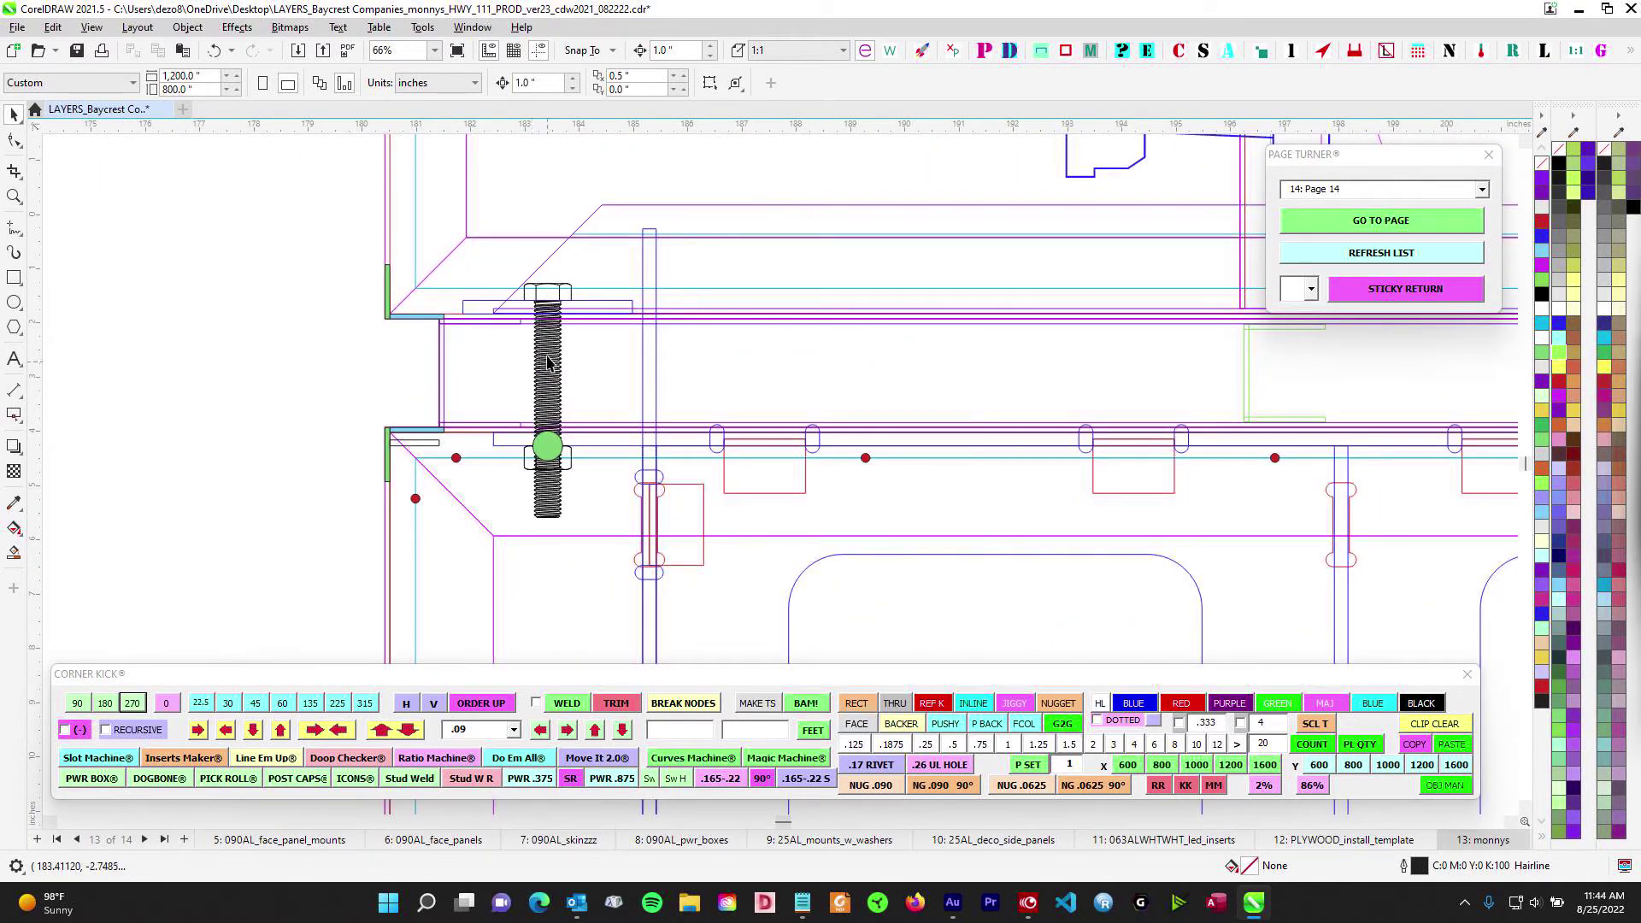
pyautogui.scroll(-6, 560, 511)
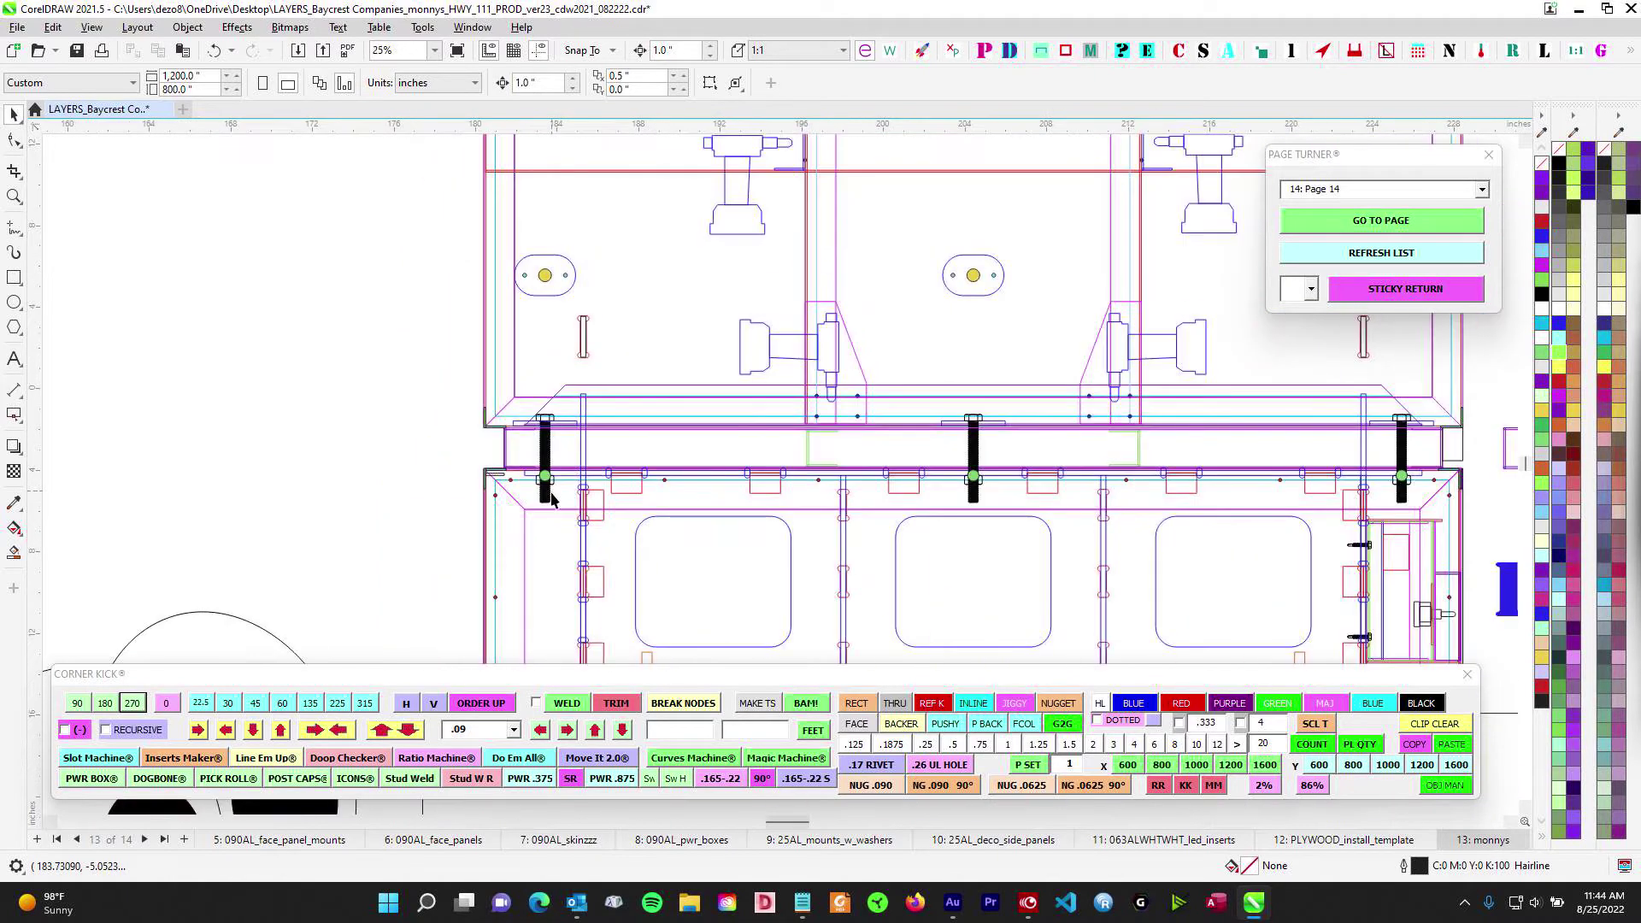
# Inspect the separate three-window frame view below the TOP plate, selecting the whole frame, an anchor bolt and a corner hex nut
pyautogui.moveTo(1169, 557); pyautogui.dragTo(848, 365)
pyautogui.moveTo(786, 590); pyautogui.dragTo(850, 238)
pyautogui.moveTo(637, 389); pyautogui.dragTo(1044, 317)
pyautogui.scroll(2, 890, 458)
pyautogui.scroll(3, 707, 392)
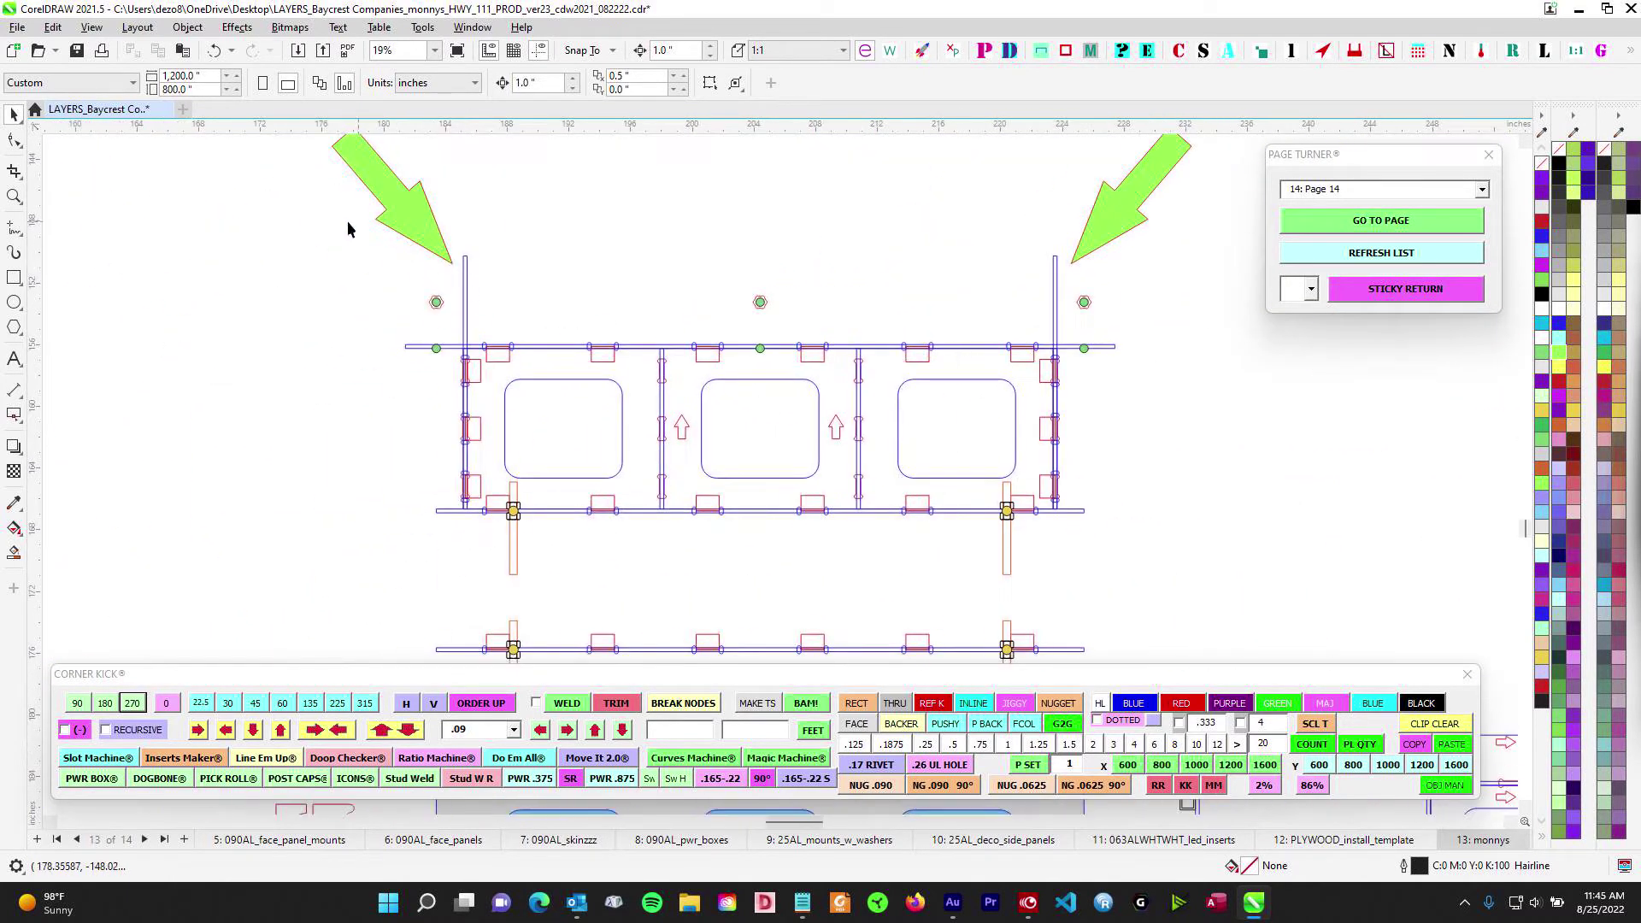
pyautogui.moveTo(348, 228); pyautogui.dragTo(1213, 602)
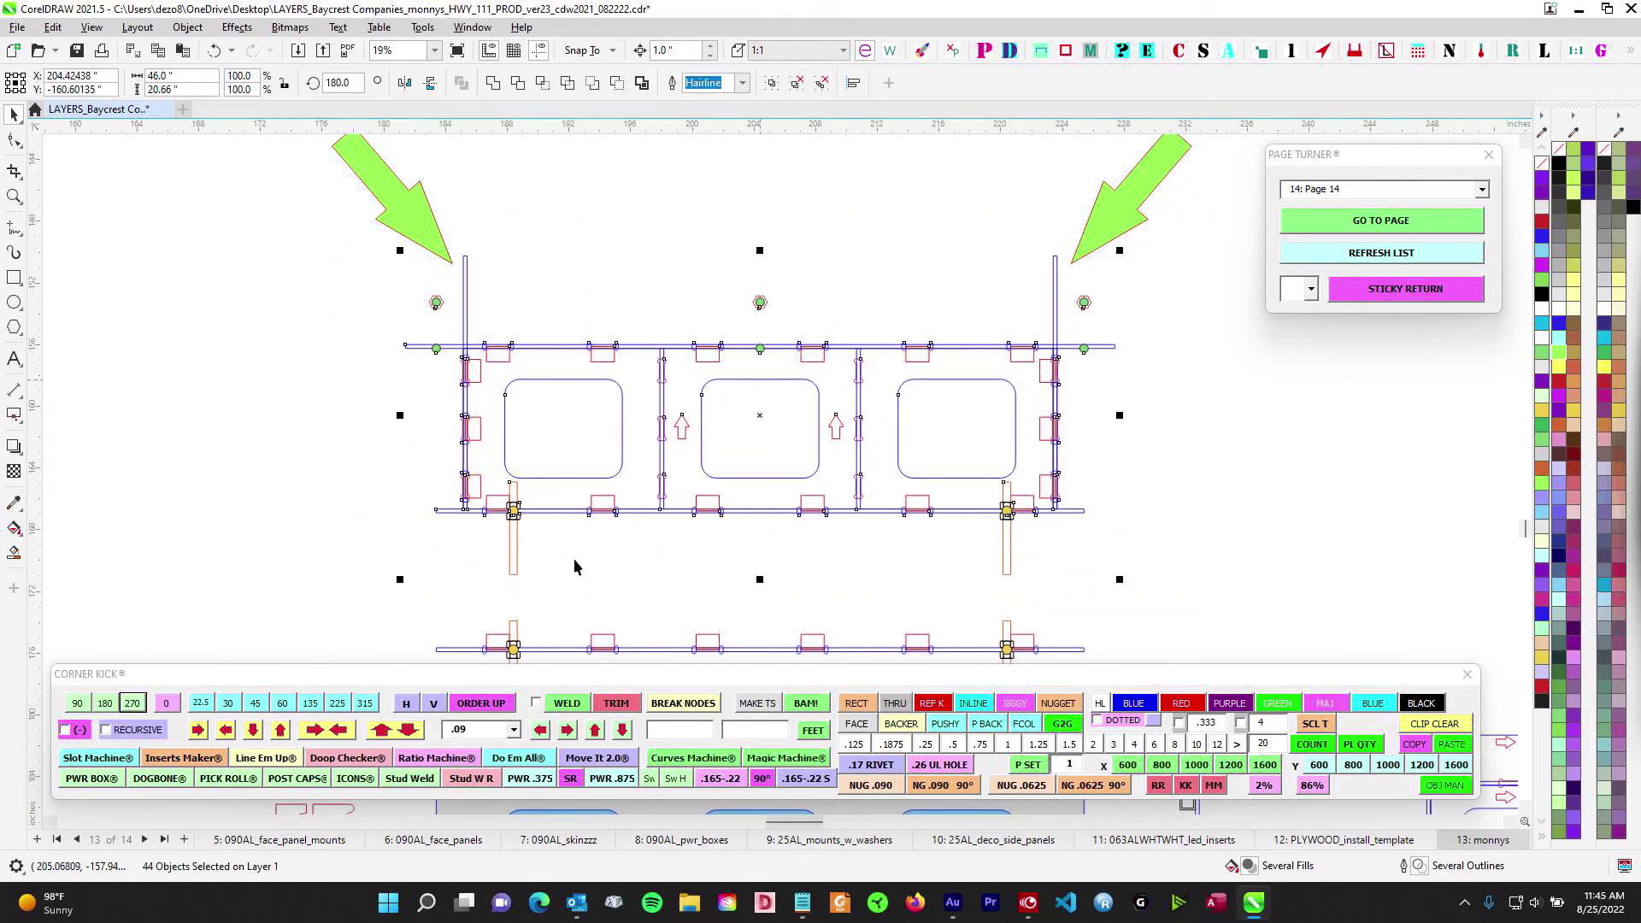
pyautogui.scroll(2, 1007, 520)
pyautogui.click(1006, 557)
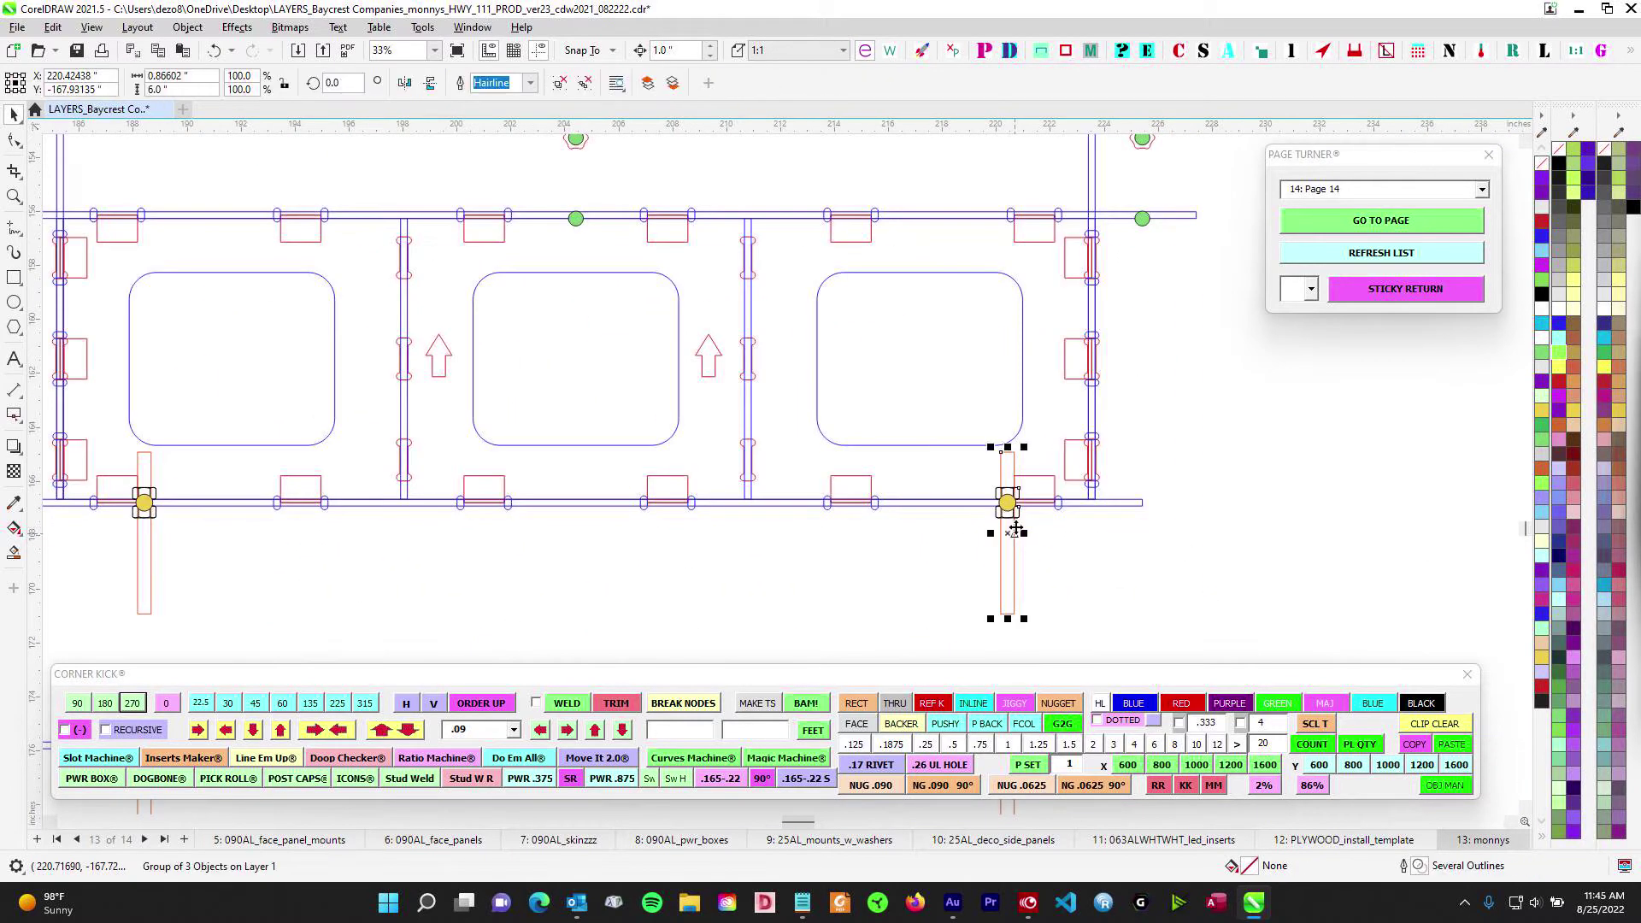
pyautogui.moveTo(153, 487); pyautogui.dragTo(598, 575)
pyautogui.scroll(-1, 735, 522)
pyautogui.moveTo(590, 339); pyautogui.dragTo(496, 464)
pyautogui.scroll(3, 409, 545)
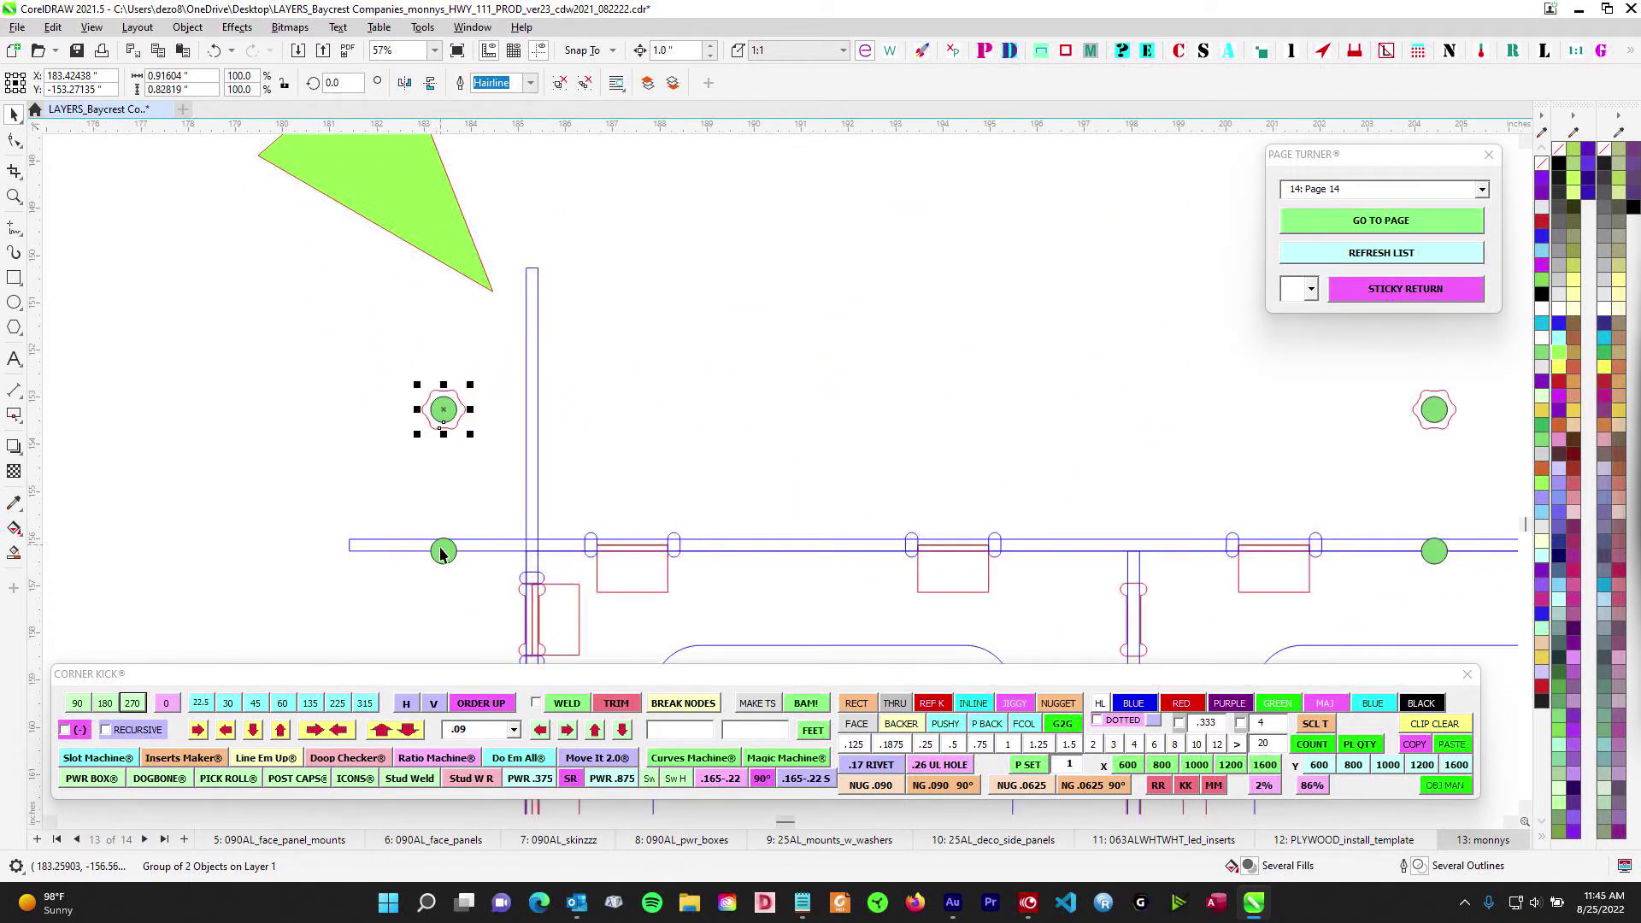
# Examine how the base frame's uprights and bolts sit in the front elevation above the 1" minimum concrete clearance note
pyautogui.scroll(-5, 643, 585)
pyautogui.moveTo(661, 346); pyautogui.dragTo(593, 619)
pyautogui.moveTo(595, 163); pyautogui.dragTo(591, 445)
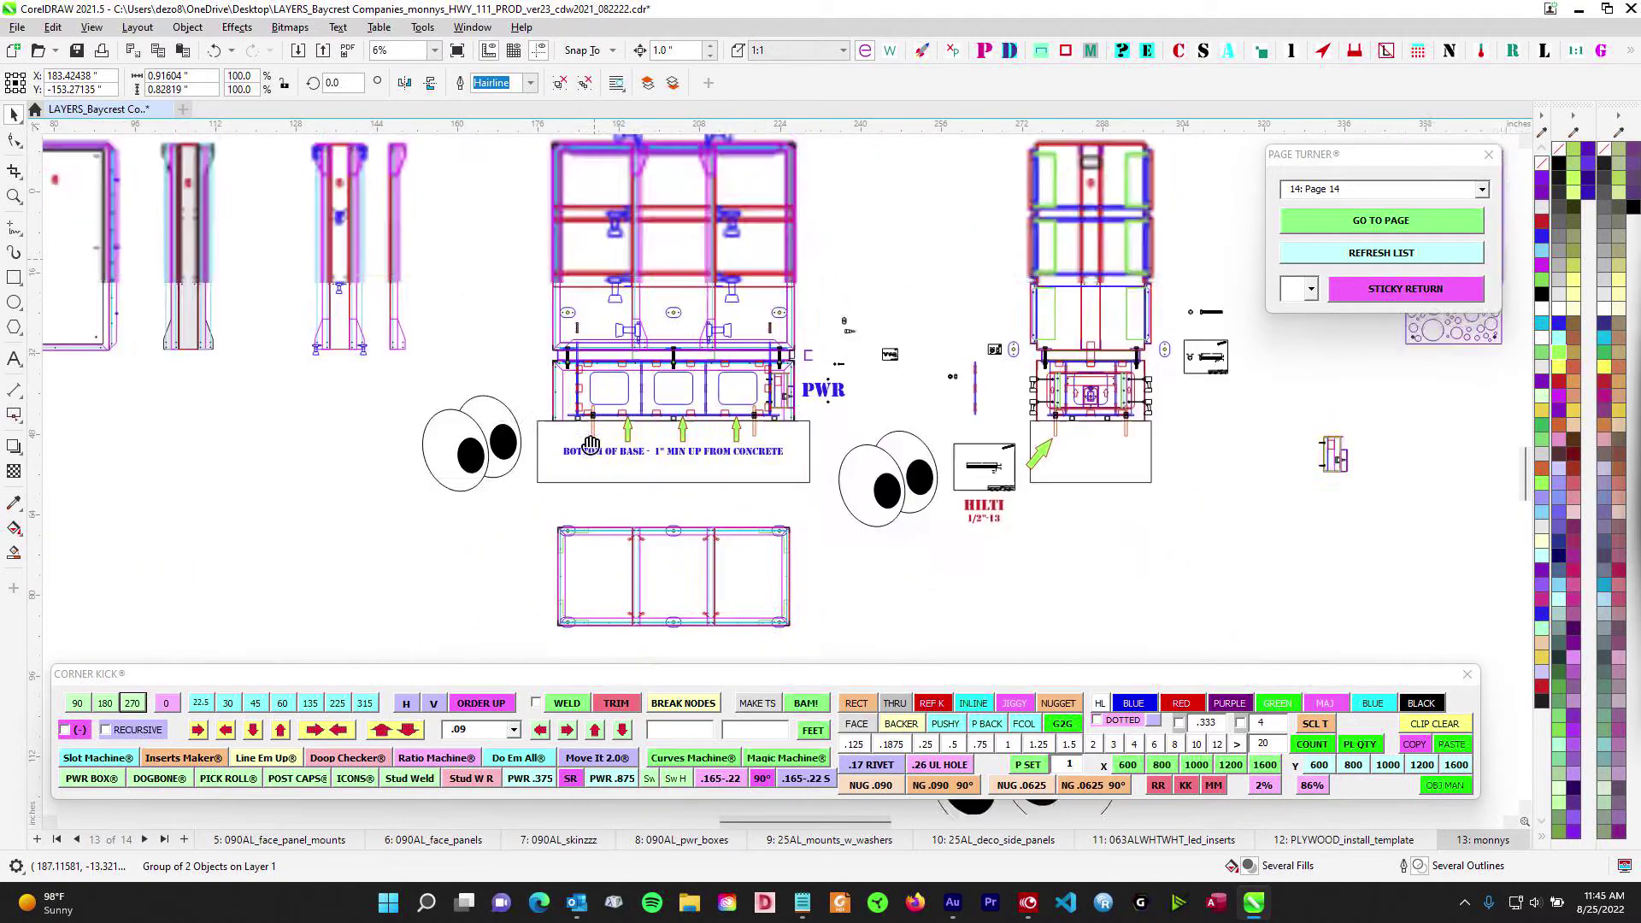
pyautogui.scroll(4, 591, 445)
pyautogui.scroll(-2, 530, 265)
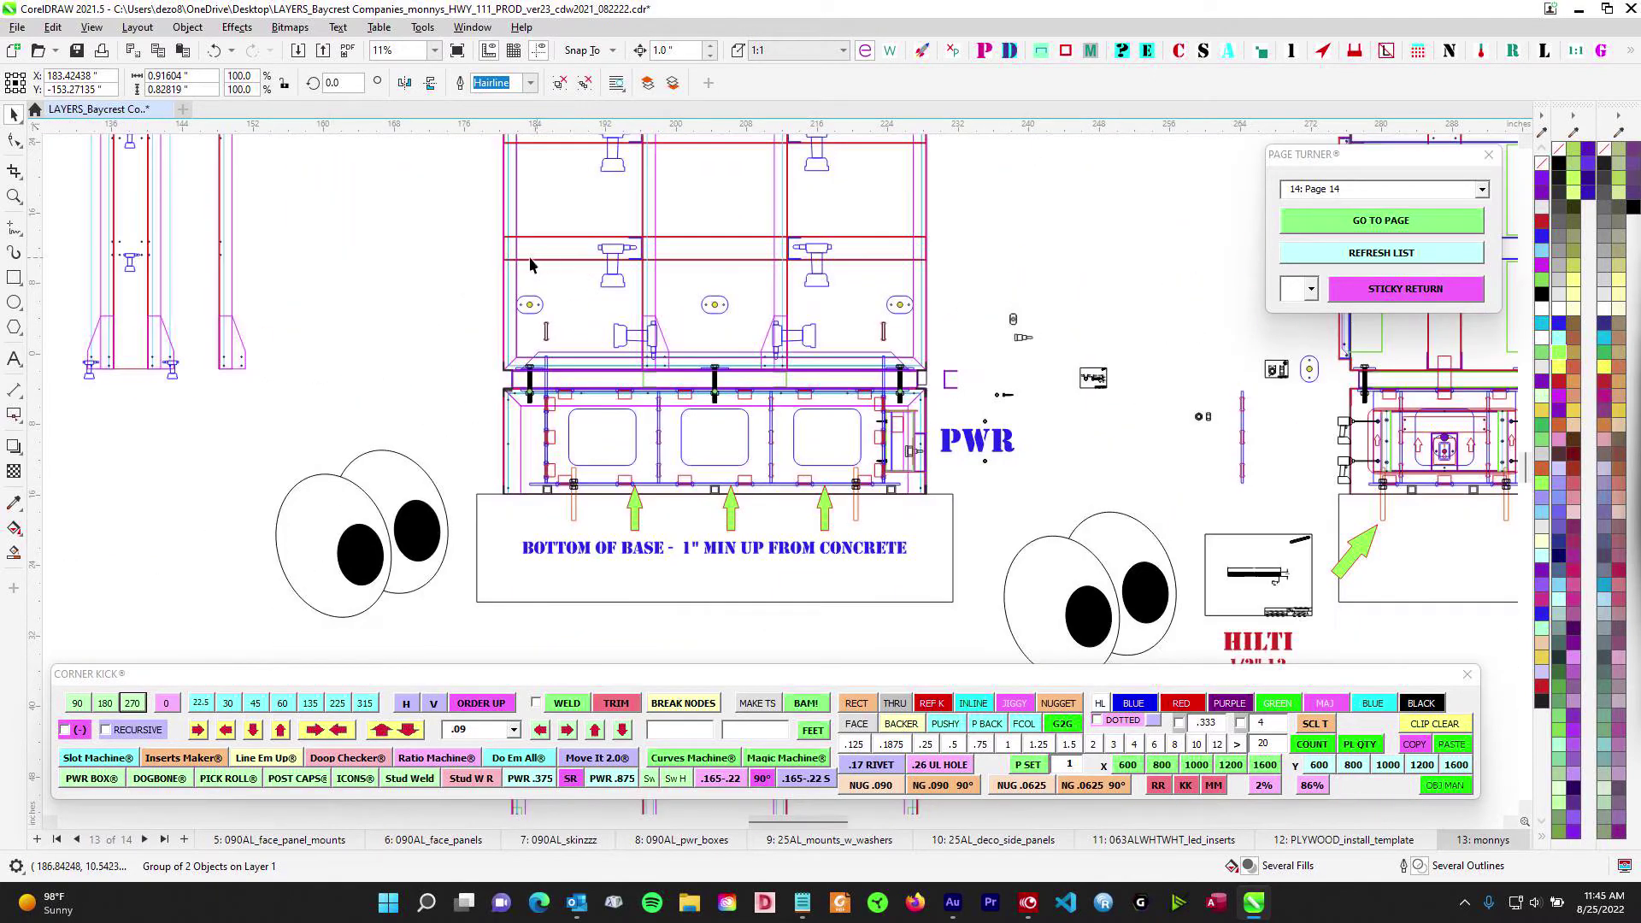
pyautogui.scroll(1, 905, 367)
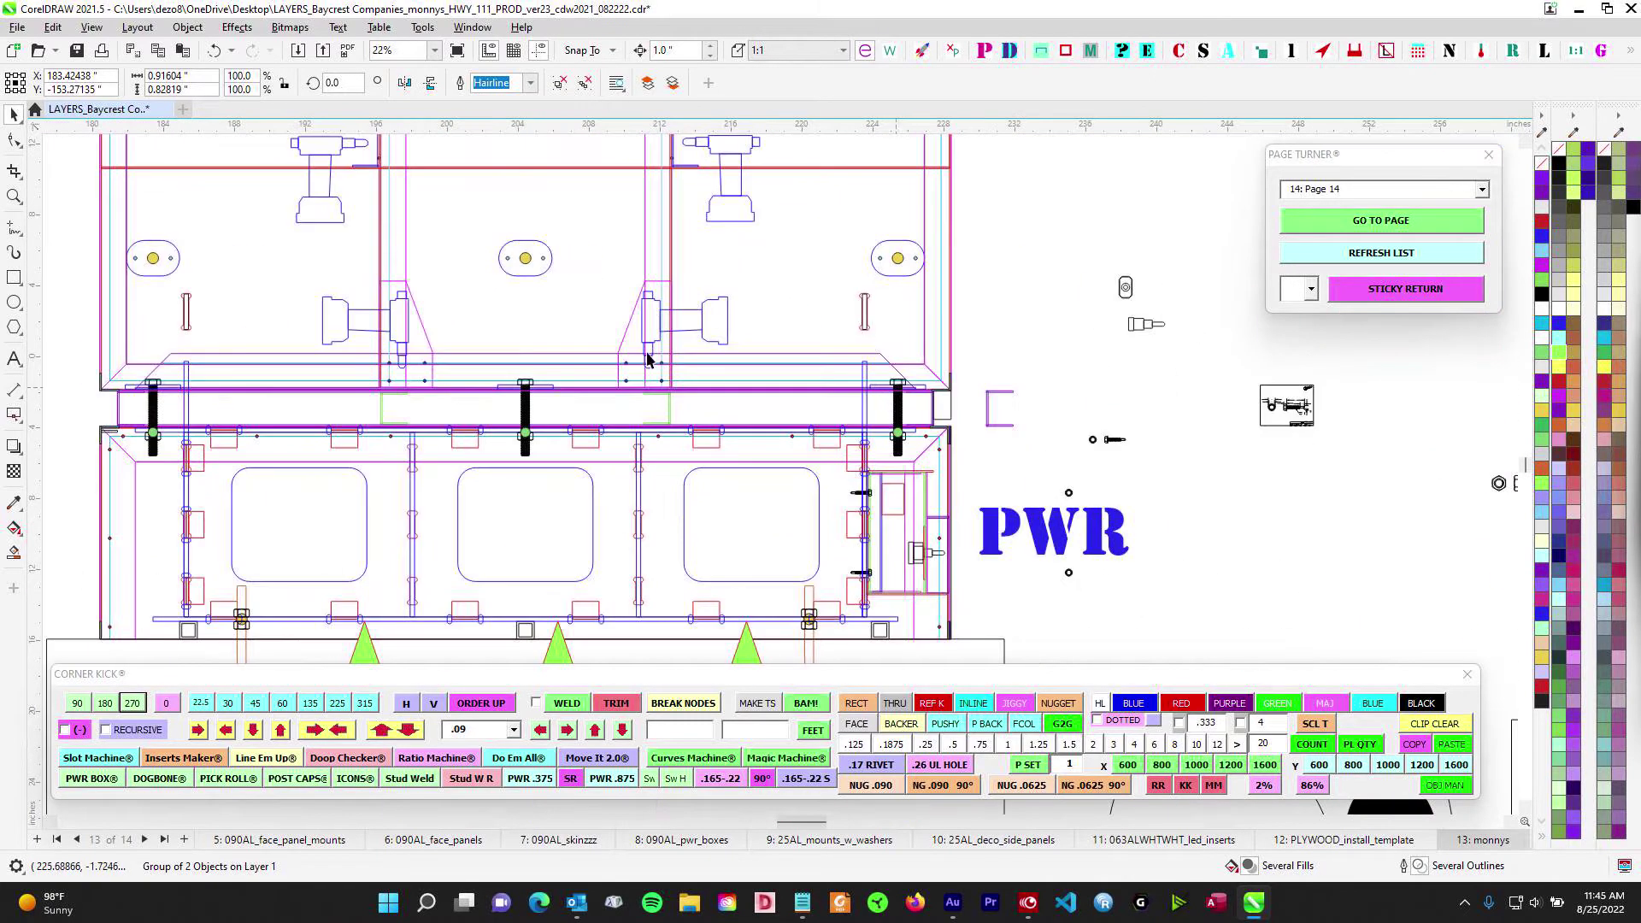
pyautogui.moveTo(202, 340); pyautogui.dragTo(468, 358)
pyautogui.scroll(-1, 440, 507)
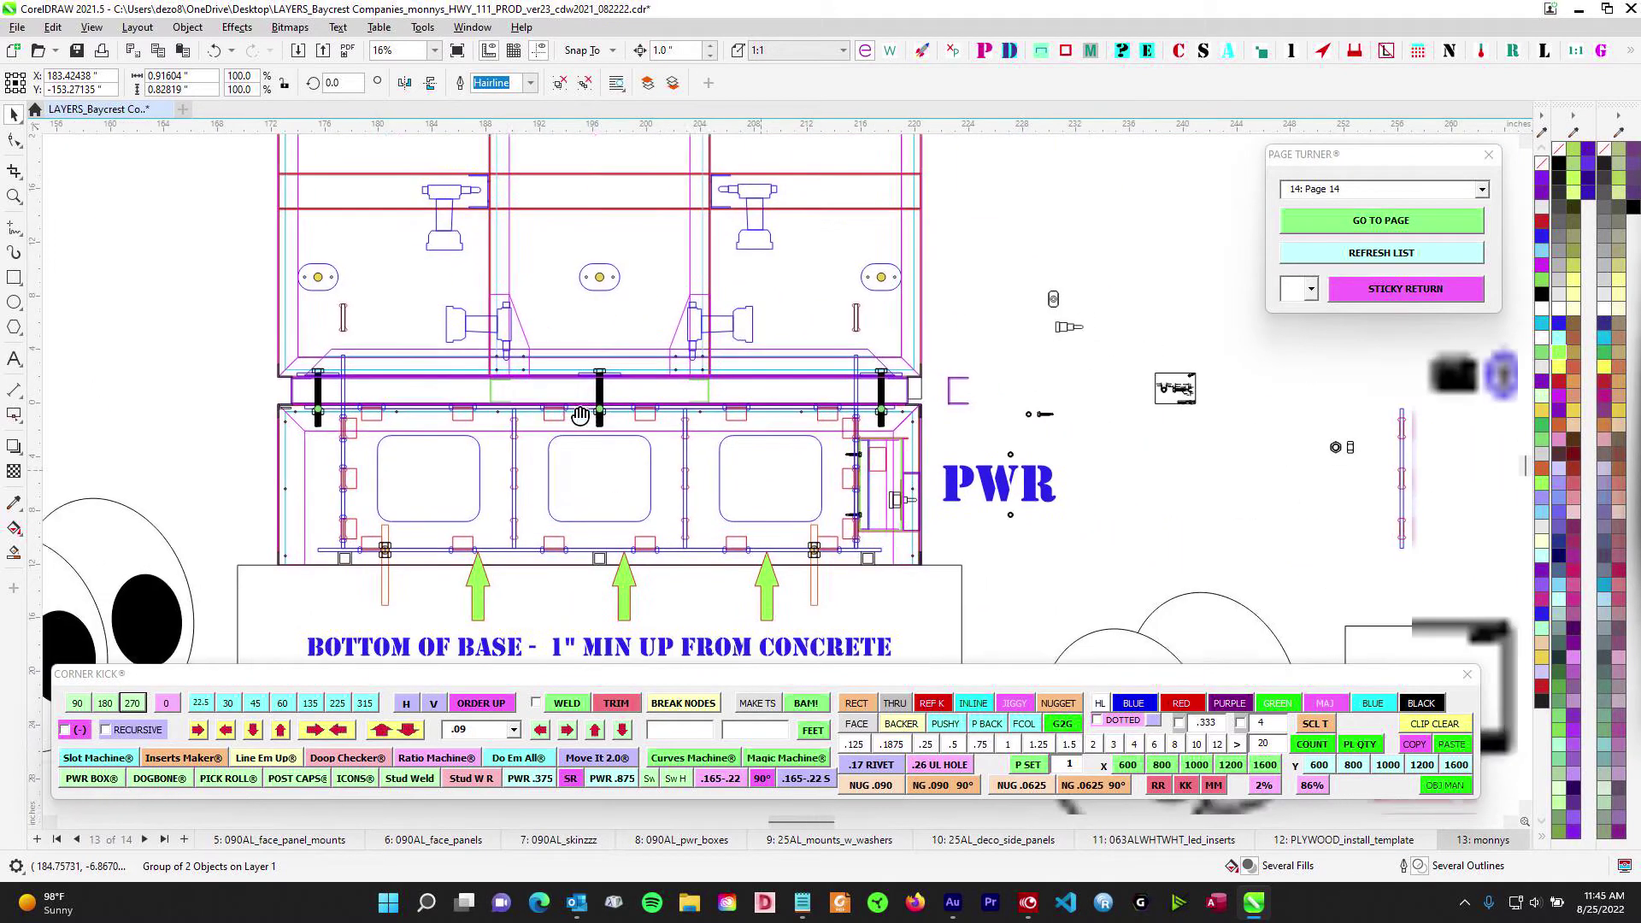
# Examine the base's side elevation with the power box, its side fasteners and the mounting bolts
pyautogui.hscroll(3, 624, 412)
pyautogui.moveTo(760, 320); pyautogui.dragTo(515, 307)
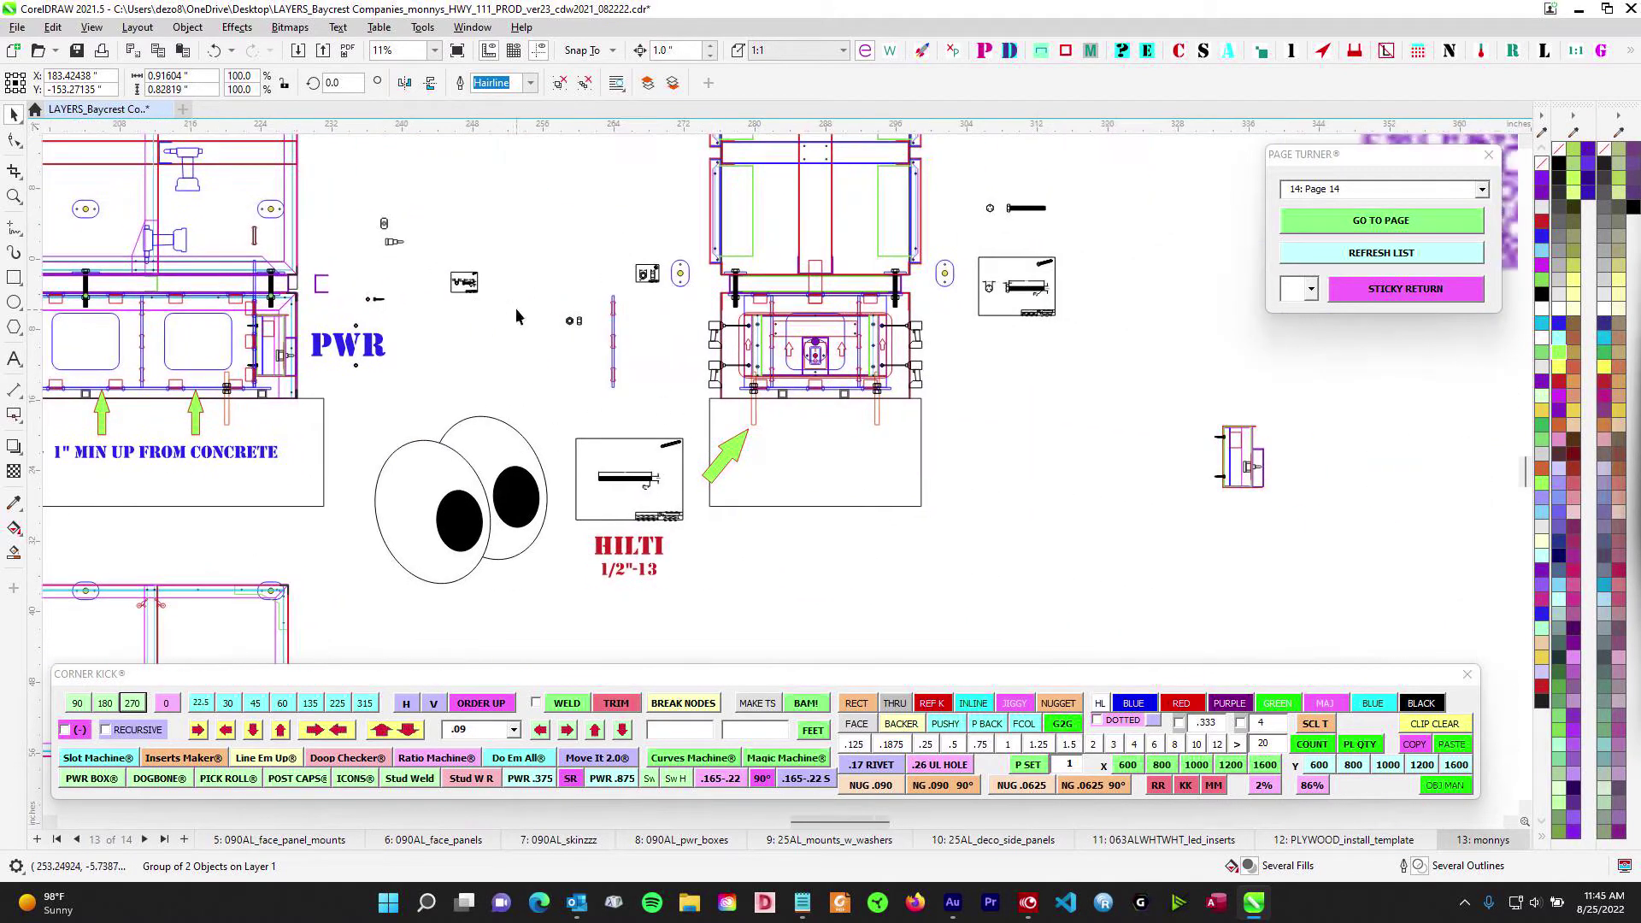
pyautogui.scroll(2, 860, 366)
pyautogui.scroll(-1, 978, 329)
pyautogui.scroll(2, 979, 335)
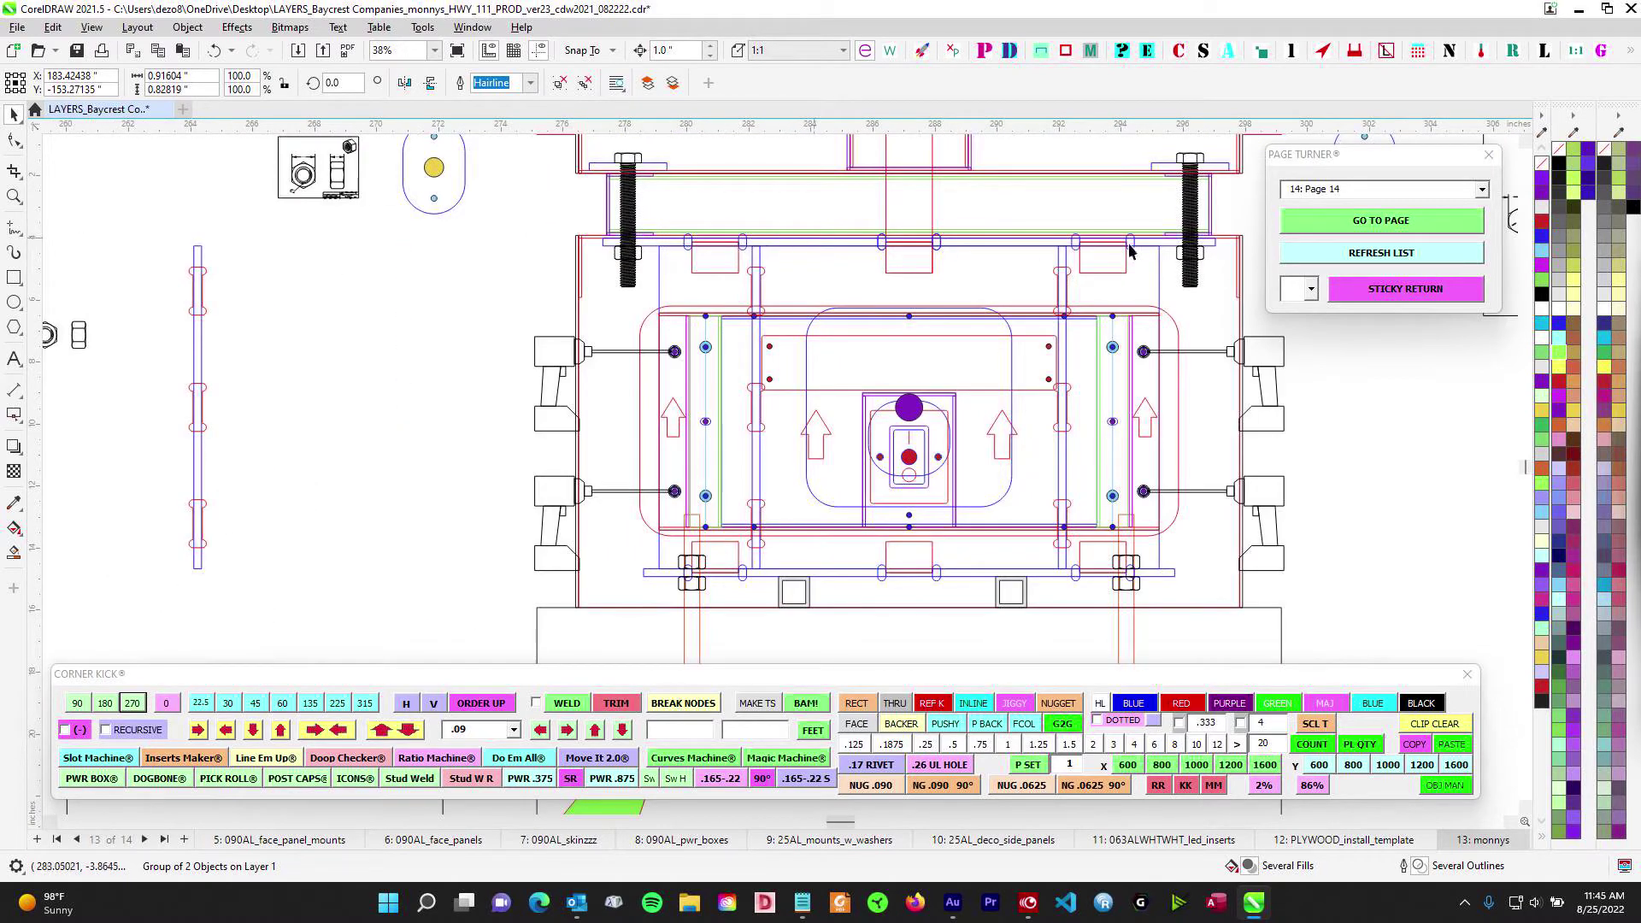
# Select the note about a smooth top surface above the TOP mount plate and examine it with the plate
pyautogui.scroll(-4, 944, 301)
pyautogui.scroll(1, 599, 261)
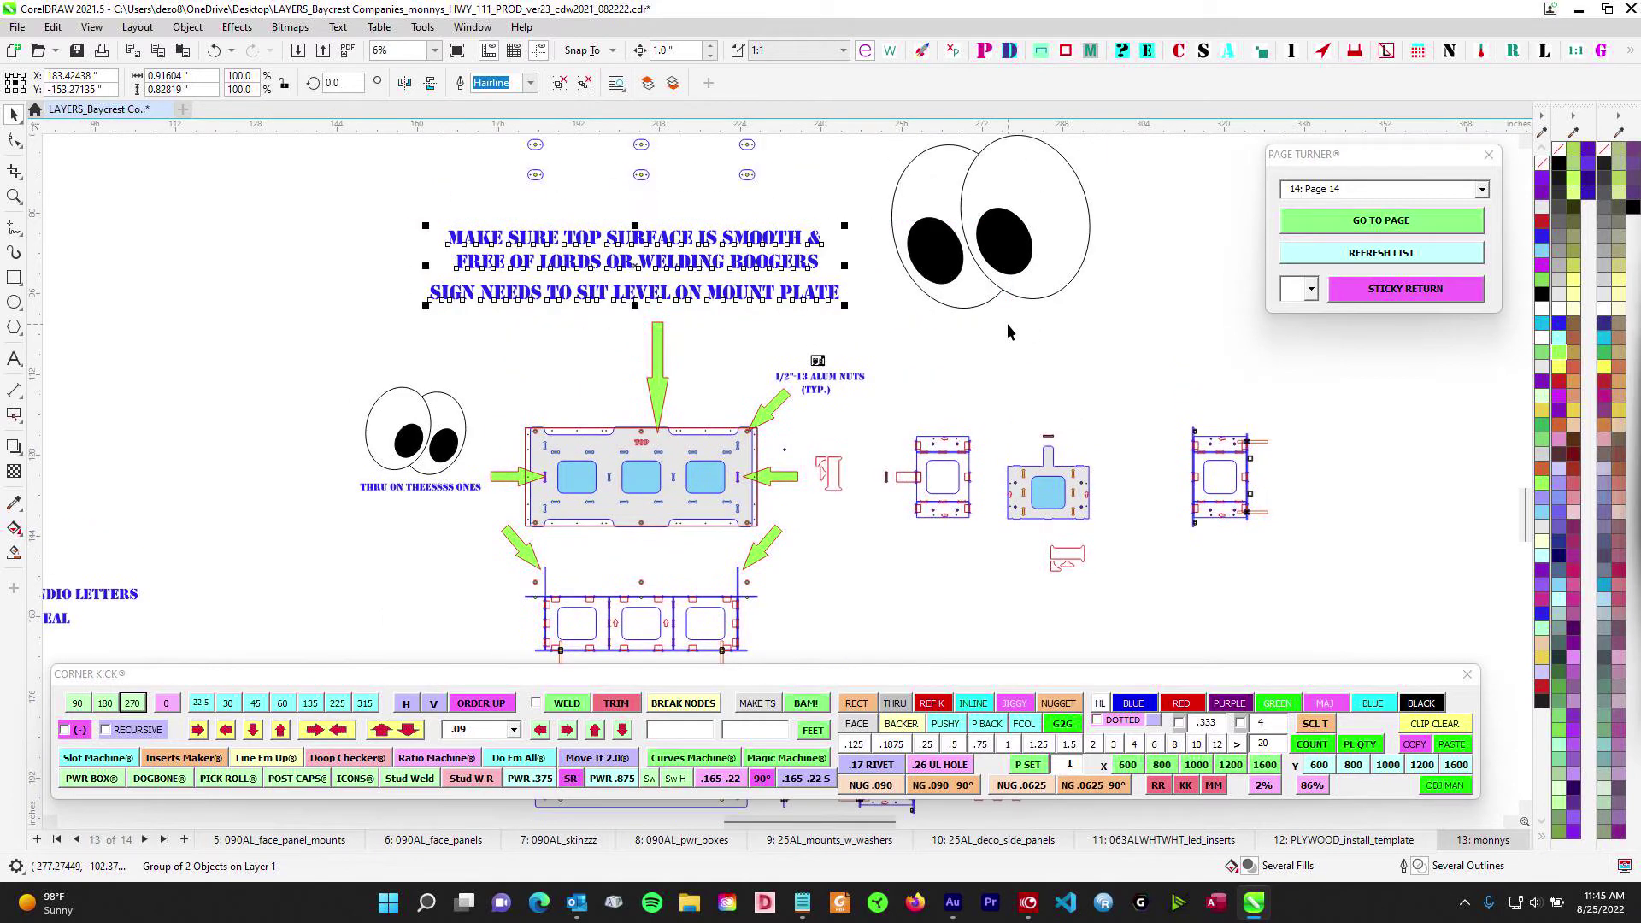
pyautogui.click(432, 238)
pyautogui.scroll(1, 714, 465)
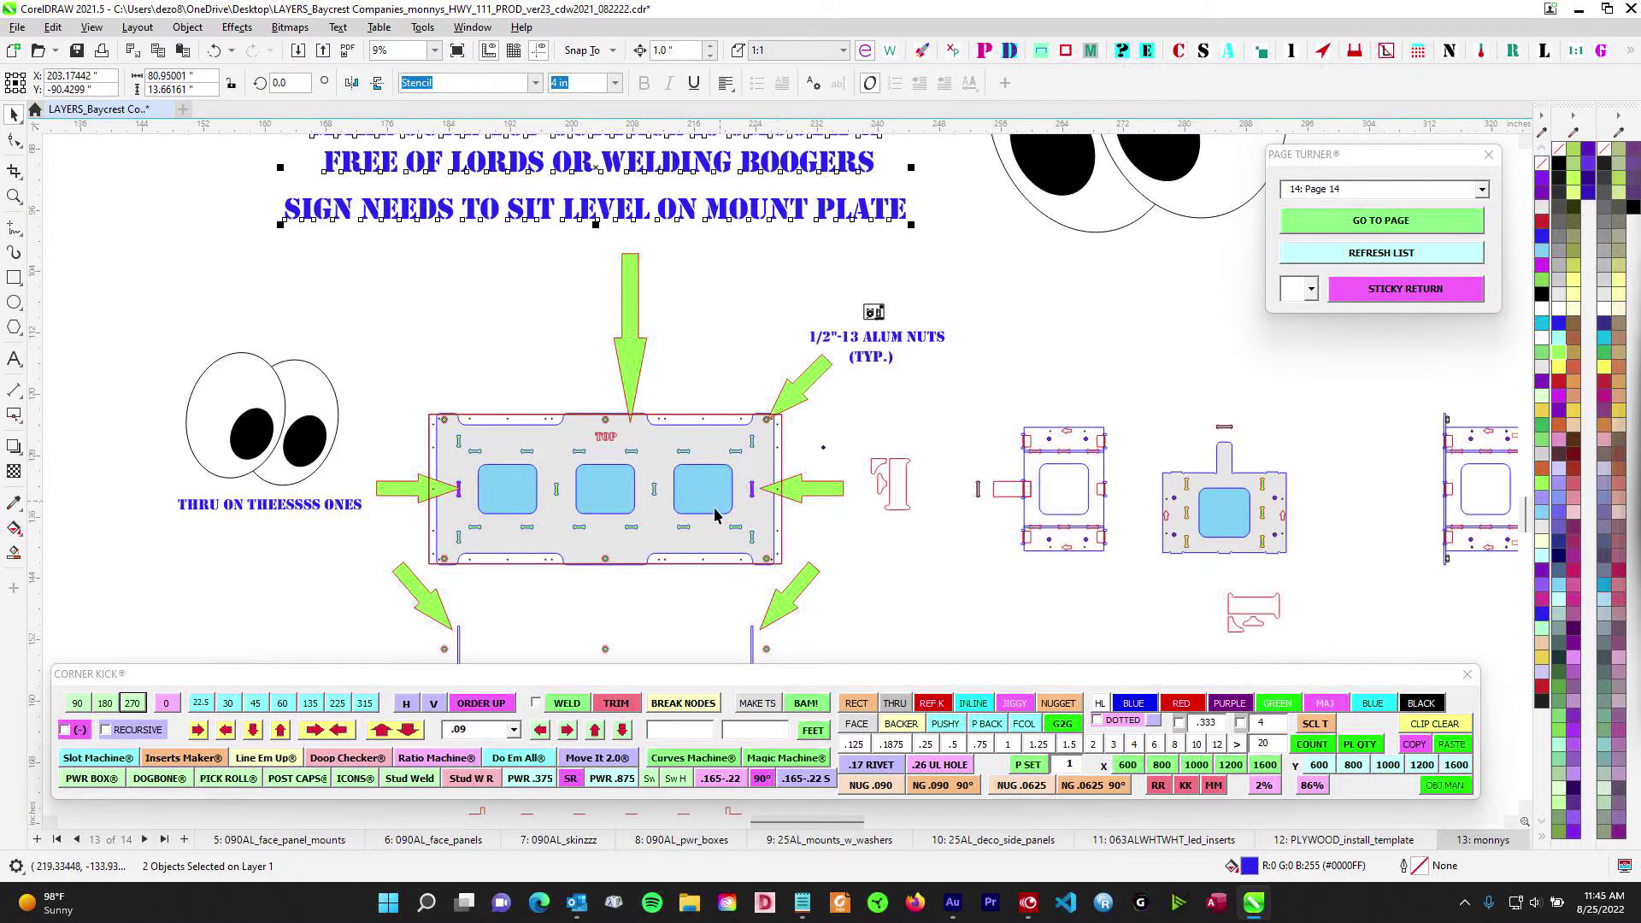
# Survey the whole sign layout, comparing the TOP mount plate with the inside-surface and self-tap notes, and clear the note selection
pyautogui.scroll(-4, 595, 457)
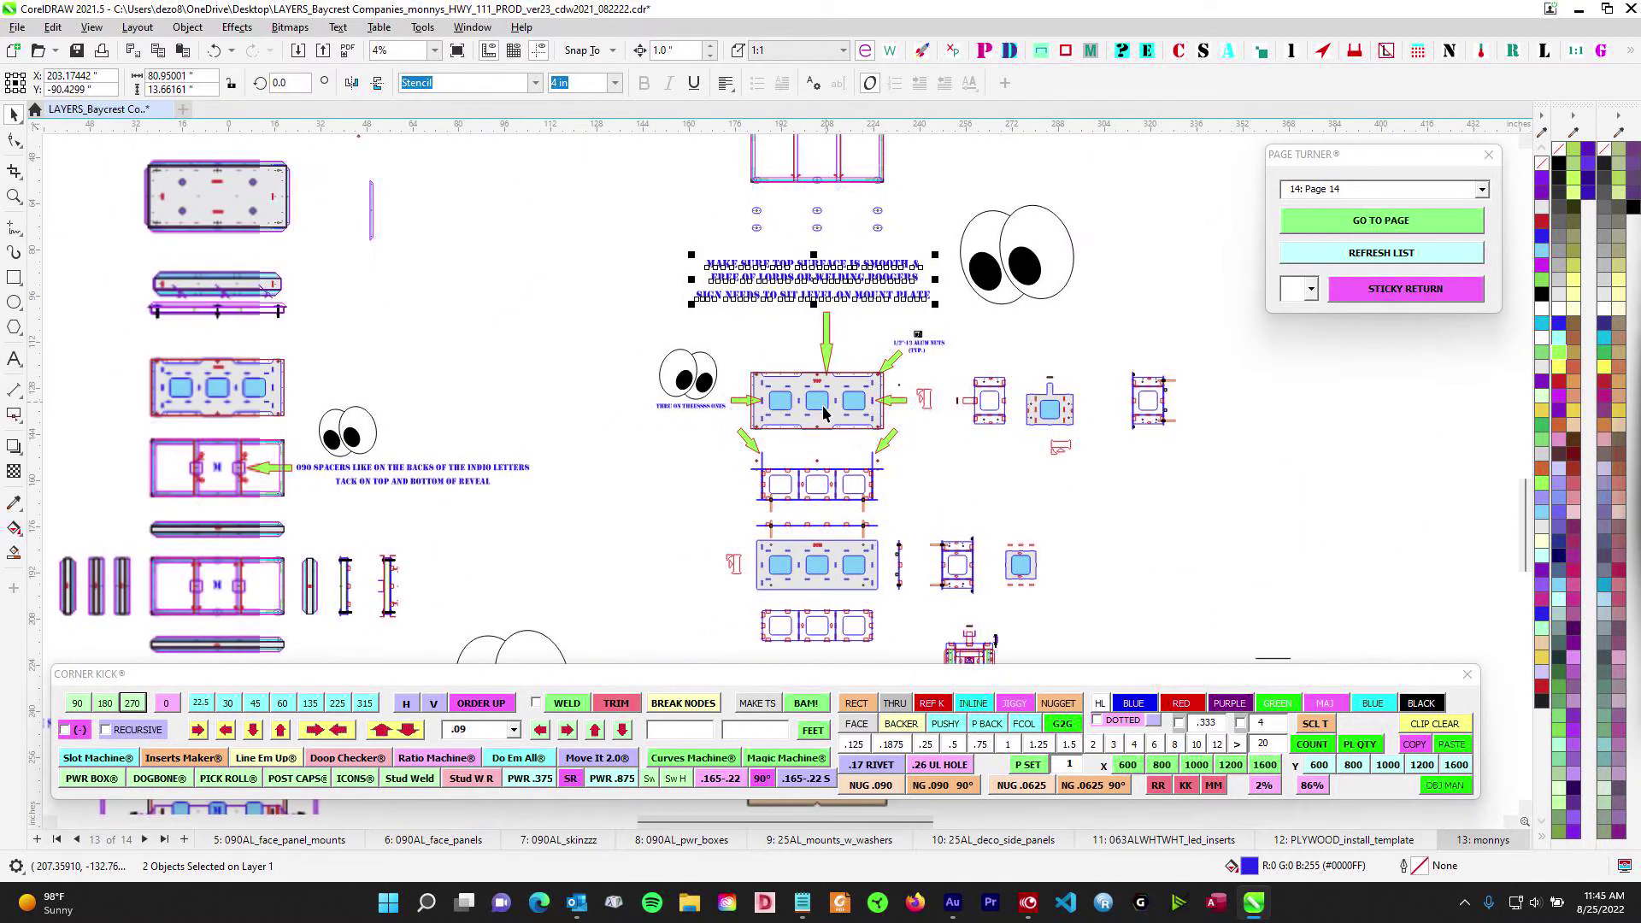
pyautogui.scroll(3, 525, 551)
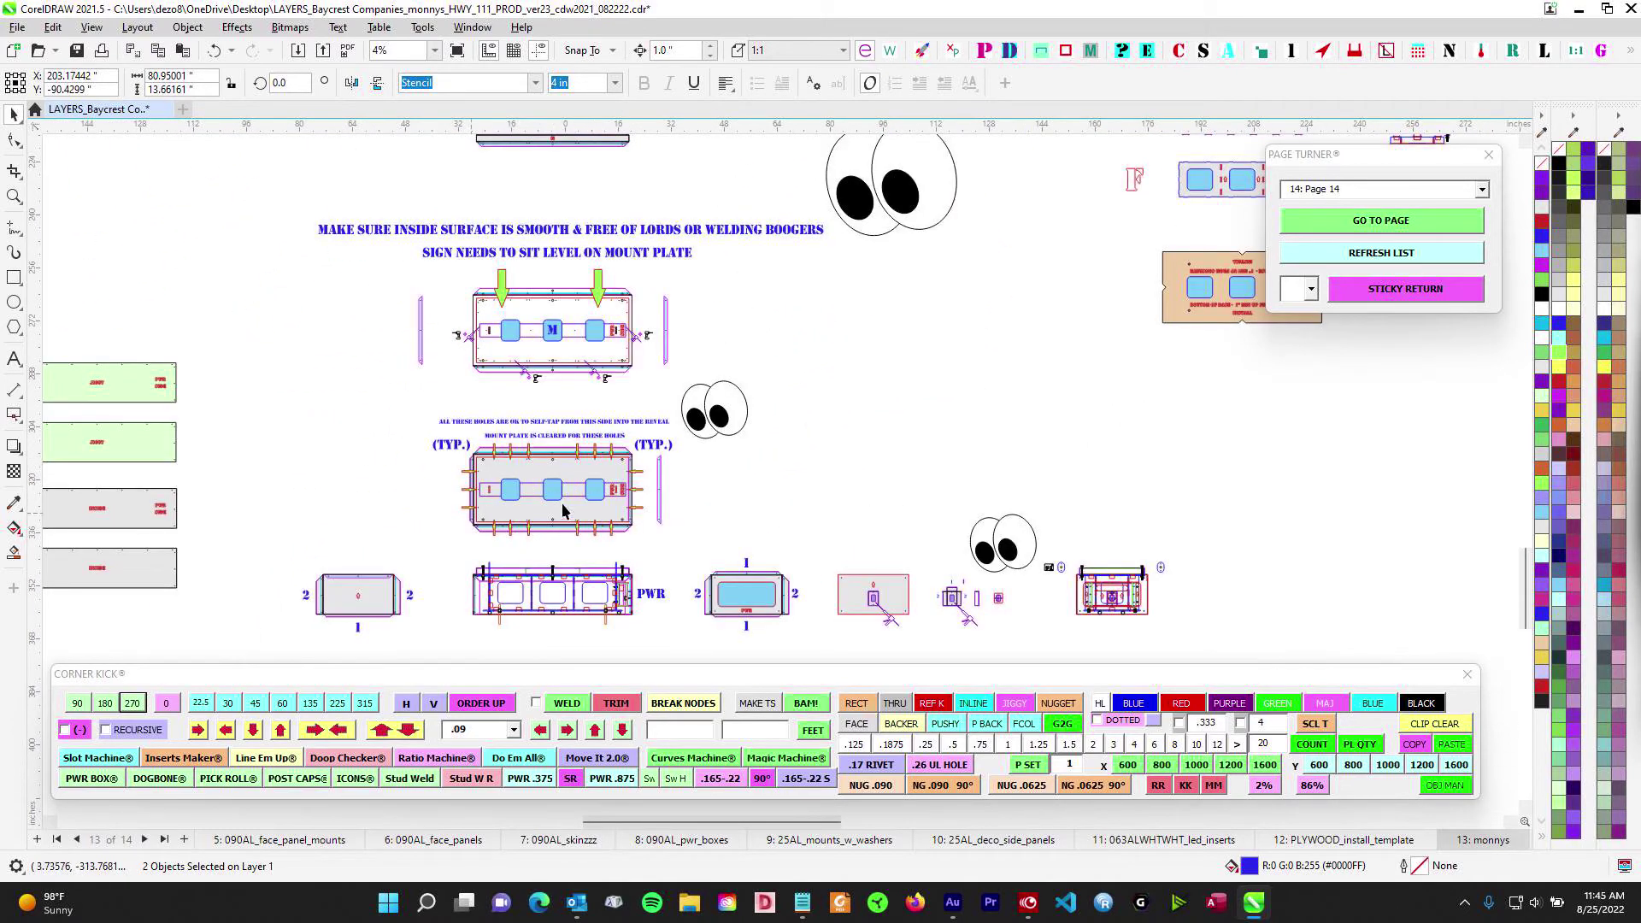
pyautogui.scroll(-4, 869, 320)
pyautogui.scroll(5, 931, 243)
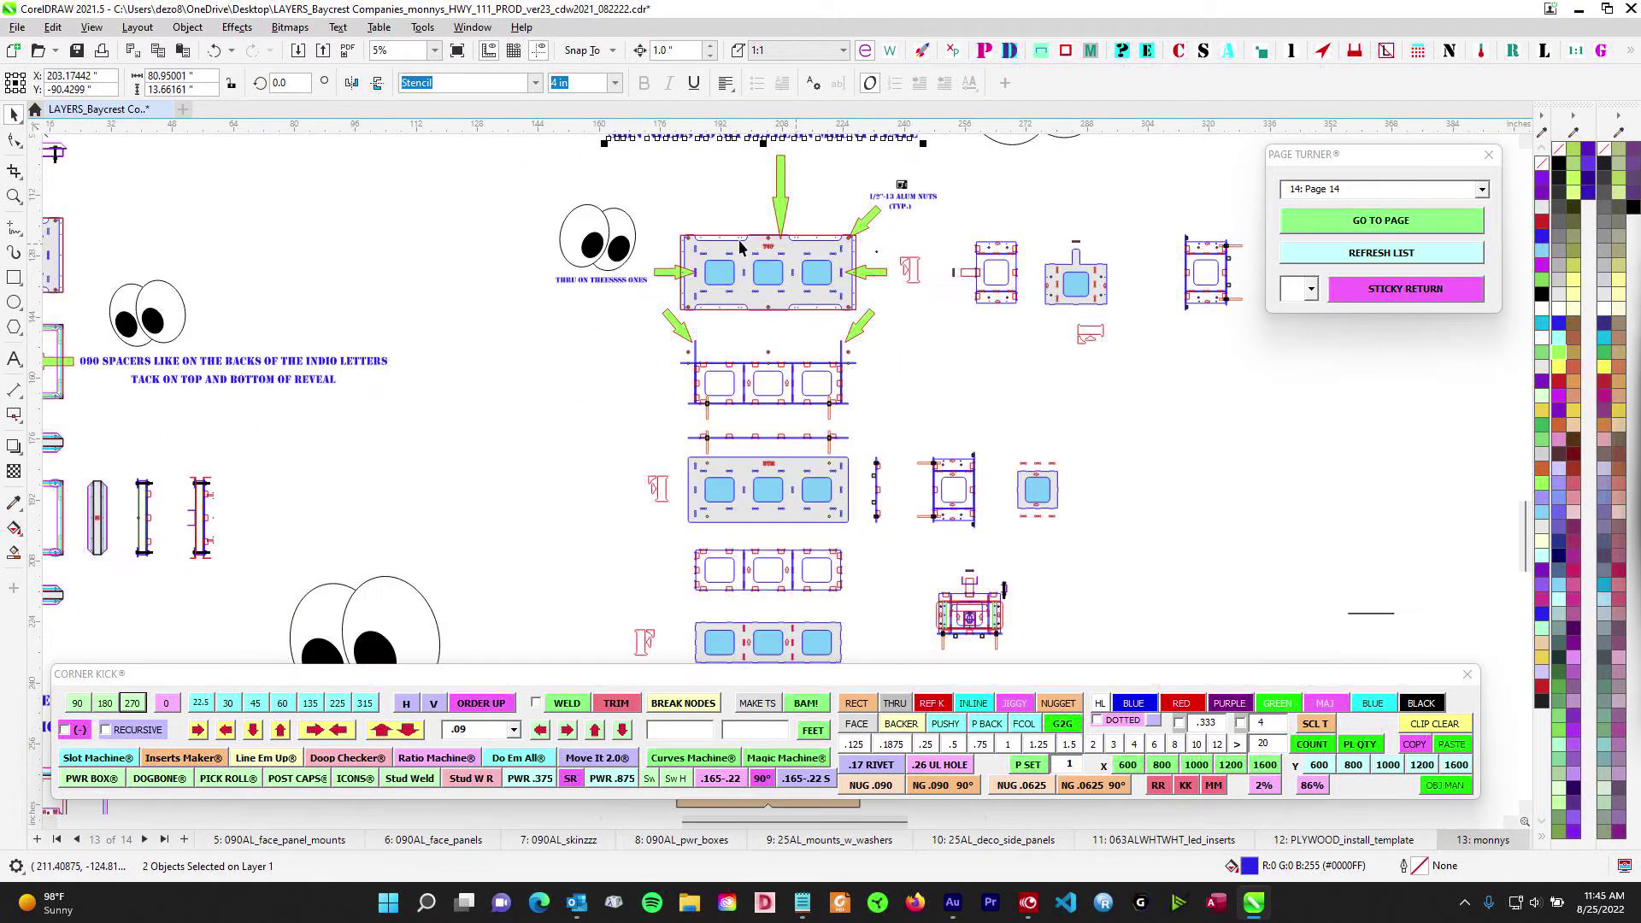
pyautogui.scroll(-3, 793, 297)
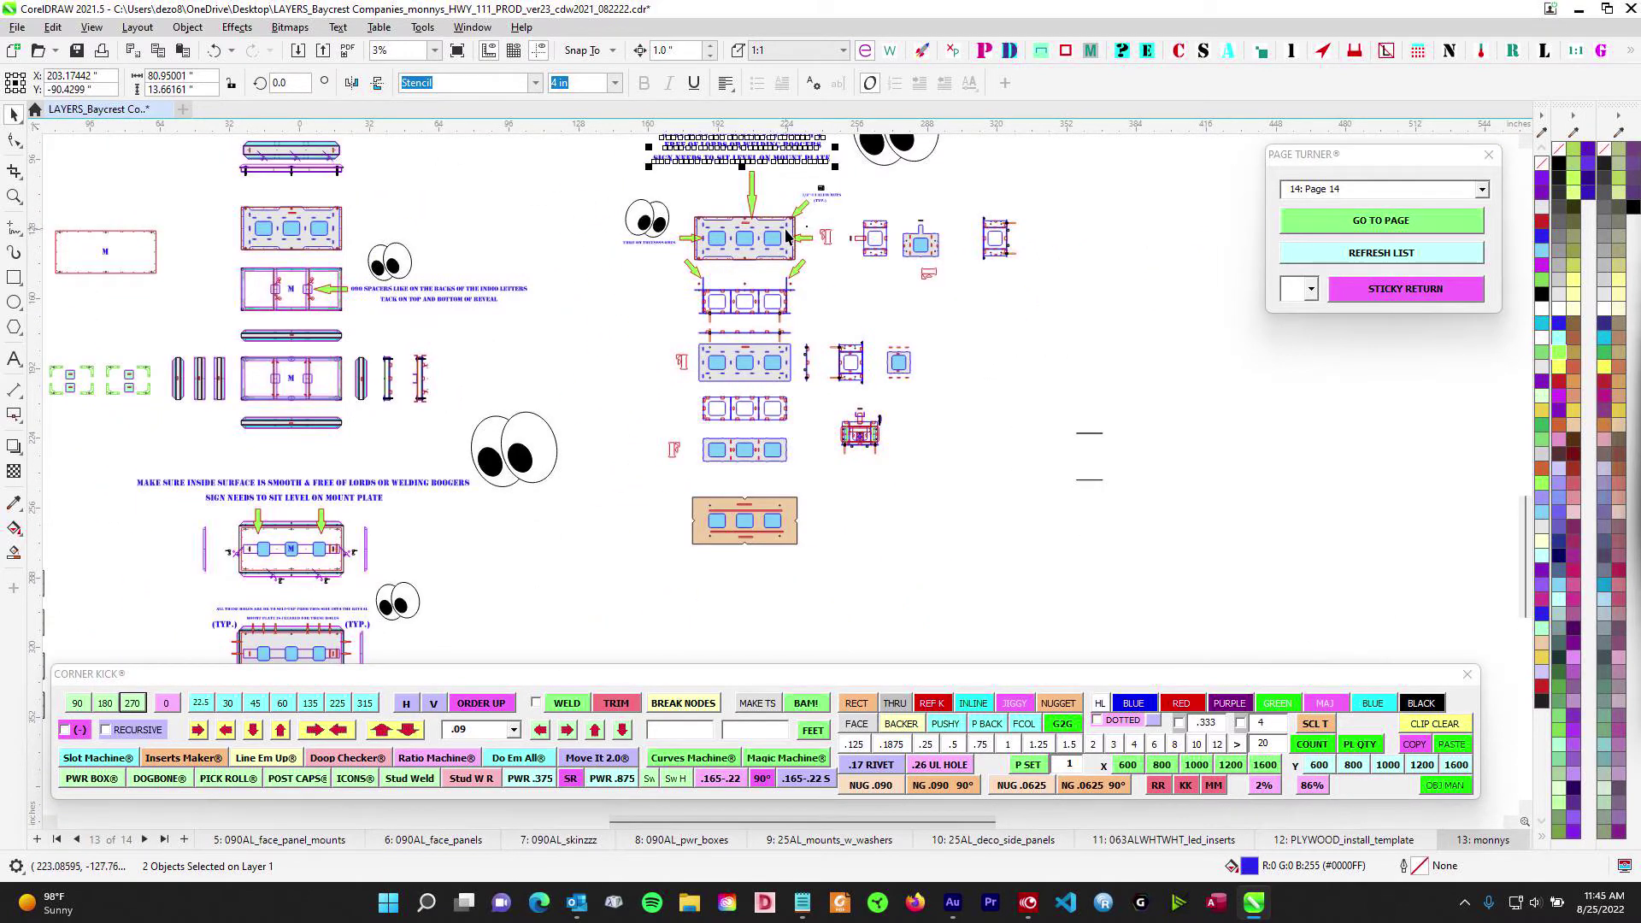
pyautogui.moveTo(477, 592); pyautogui.dragTo(764, 358)
pyautogui.scroll(-2, 608, 438)
pyautogui.moveTo(828, 411); pyautogui.dragTo(564, 589)
pyautogui.moveTo(835, 382); pyautogui.dragTo(674, 528)
pyautogui.moveTo(678, 454); pyautogui.dragTo(846, 395)
pyautogui.click(846, 402)
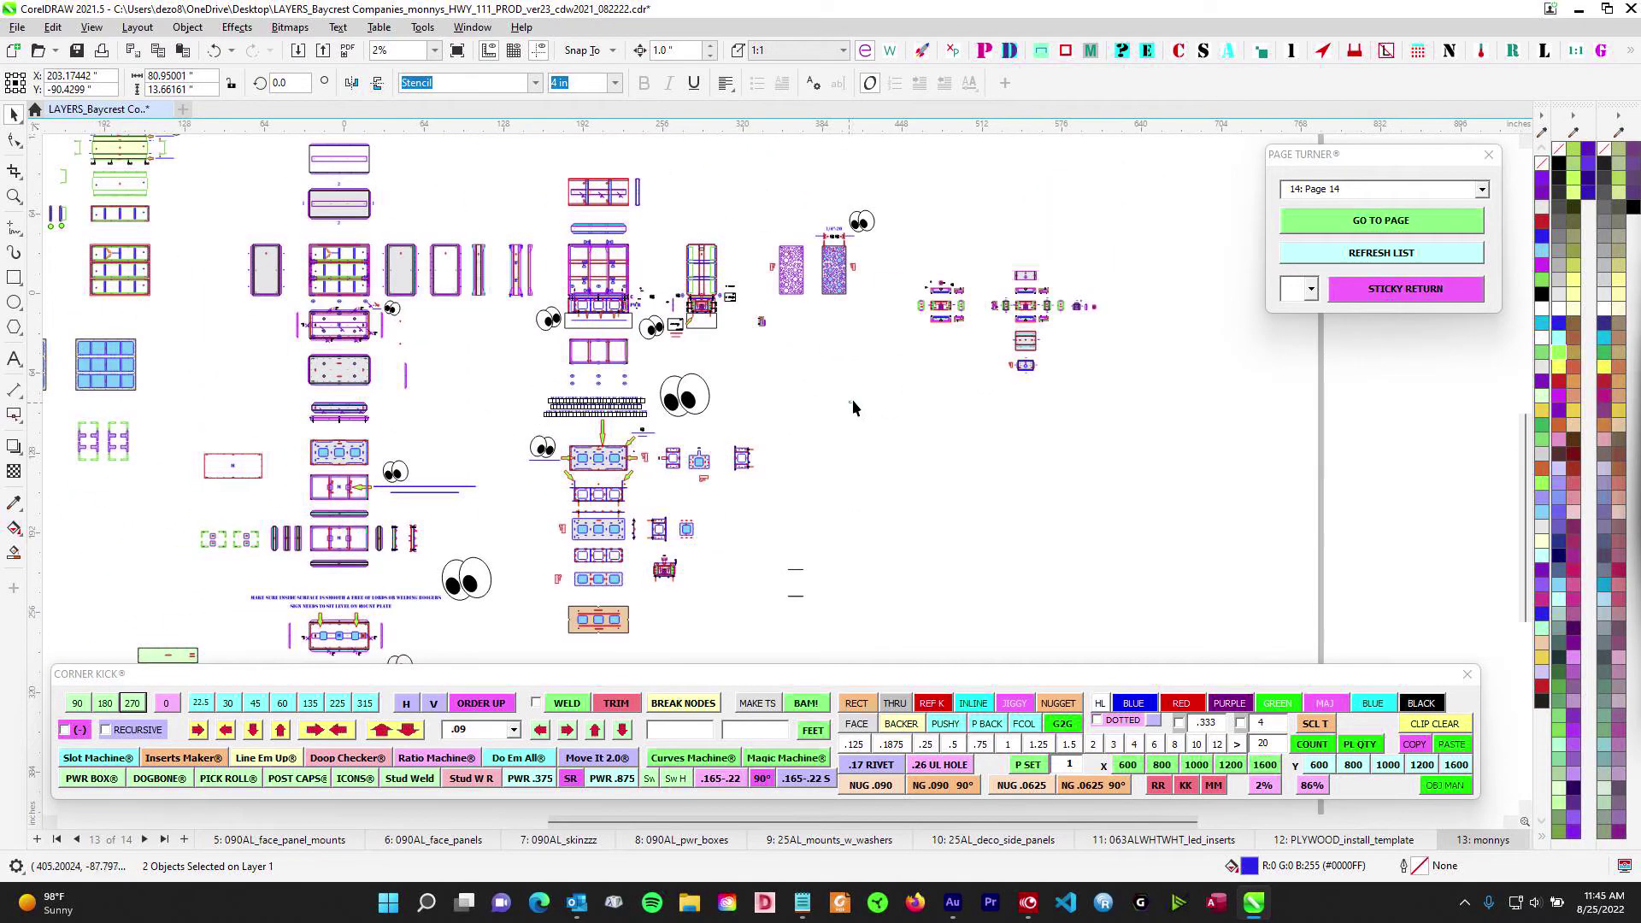
# Inspect the TOP mount plate and the rotated gray end panel beside its single-window end frame
pyautogui.scroll(3, 679, 468)
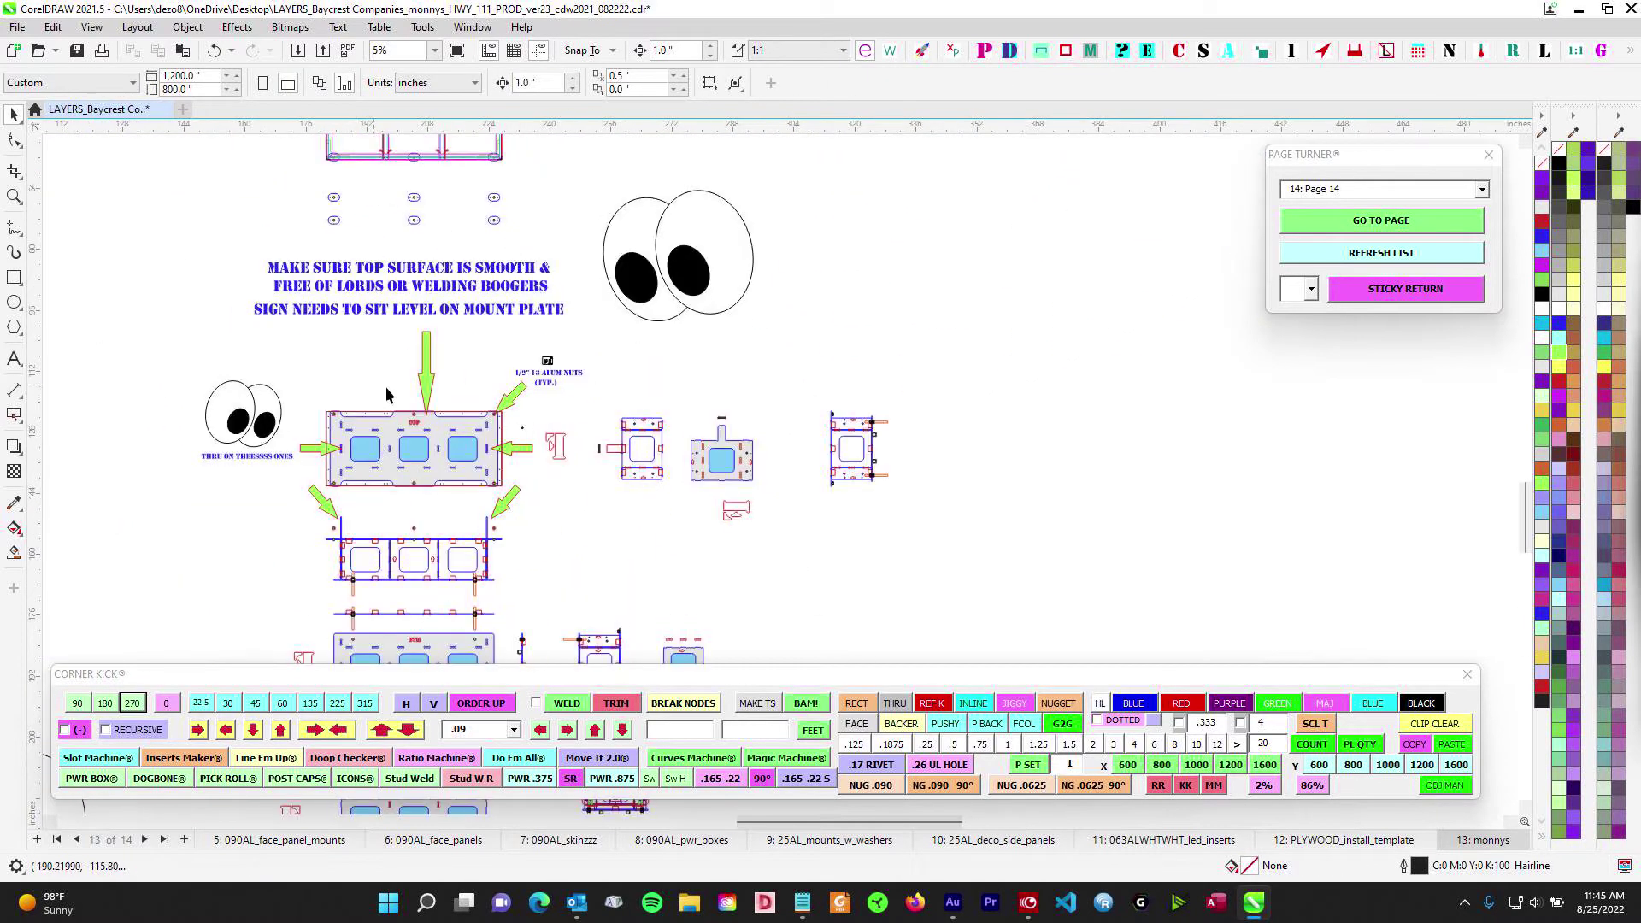
pyautogui.scroll(4, 648, 479)
pyautogui.moveTo(821, 353); pyautogui.dragTo(810, 358)
pyautogui.moveTo(687, 294); pyautogui.dragTo(1084, 588)
pyautogui.click(1090, 419)
pyautogui.scroll(2, 974, 461)
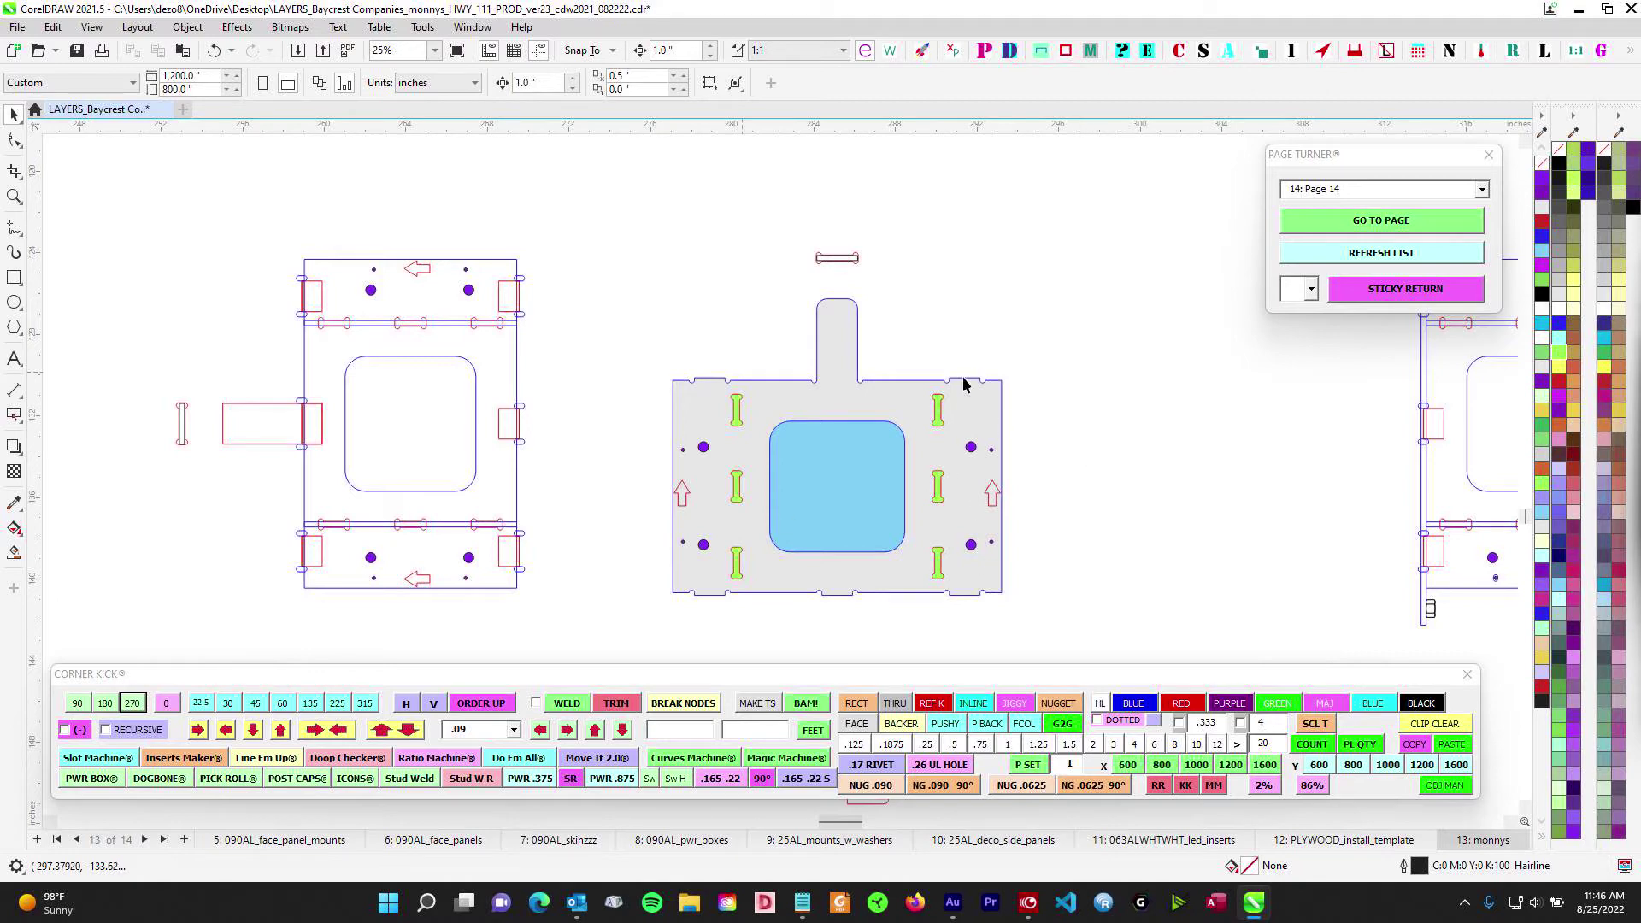
# Locate the power box drawings and examine the gray flat panel marked L and R
pyautogui.scroll(-5, 940, 453)
pyautogui.moveTo(1030, 367); pyautogui.dragTo(561, 568)
pyautogui.moveTo(919, 329); pyautogui.dragTo(622, 511)
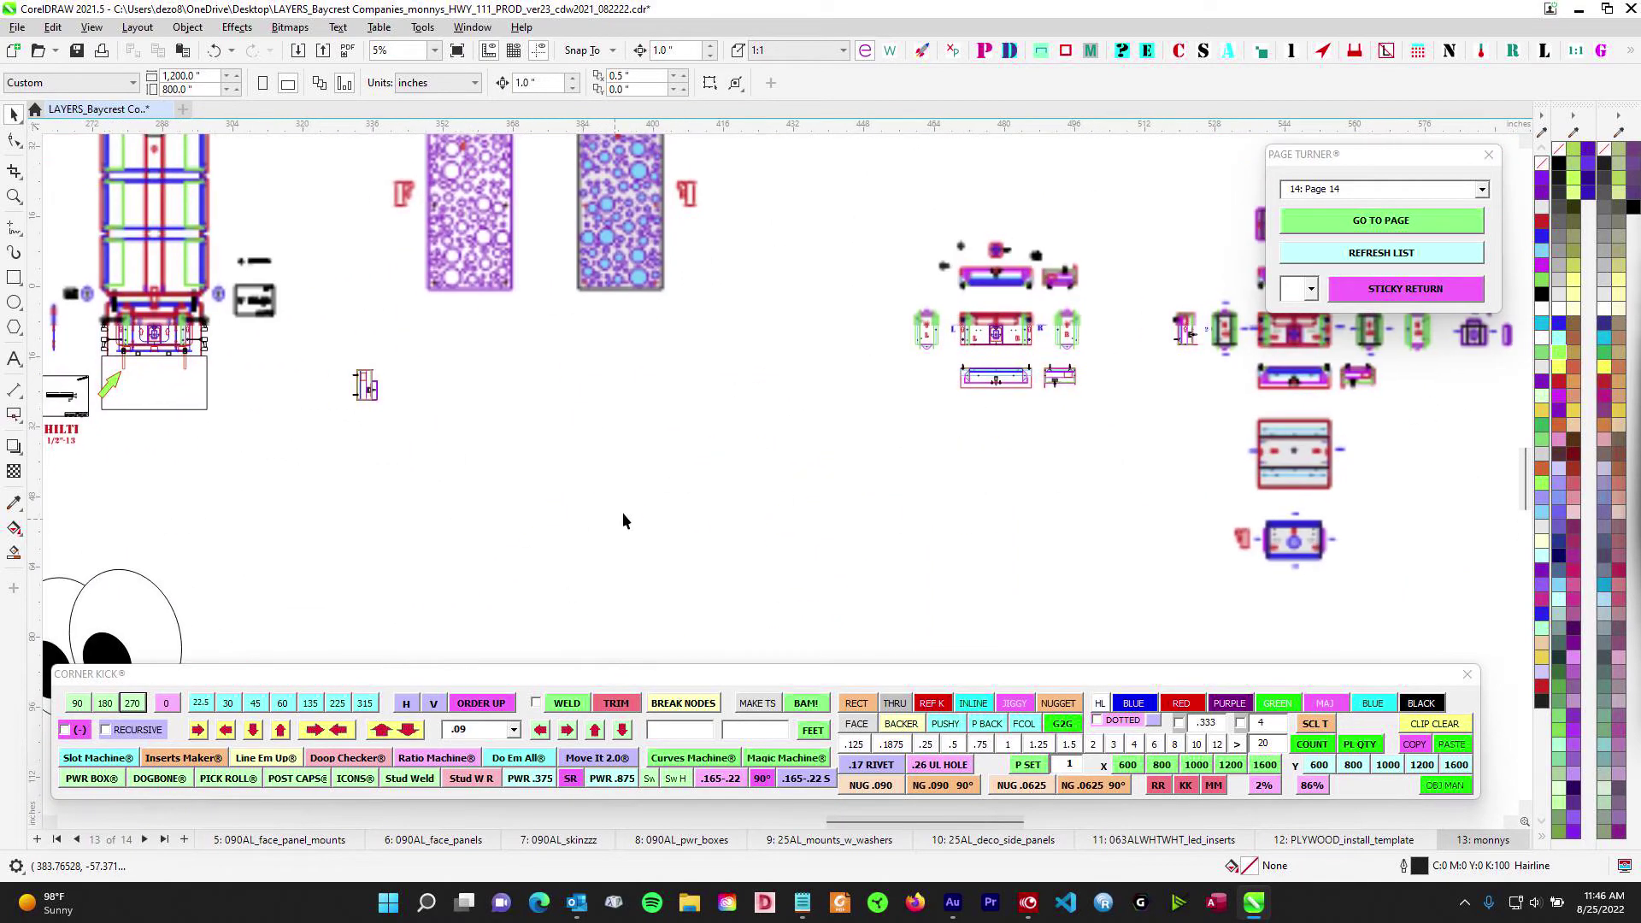
pyautogui.moveTo(1051, 500); pyautogui.dragTo(492, 485)
pyautogui.scroll(2, 753, 311)
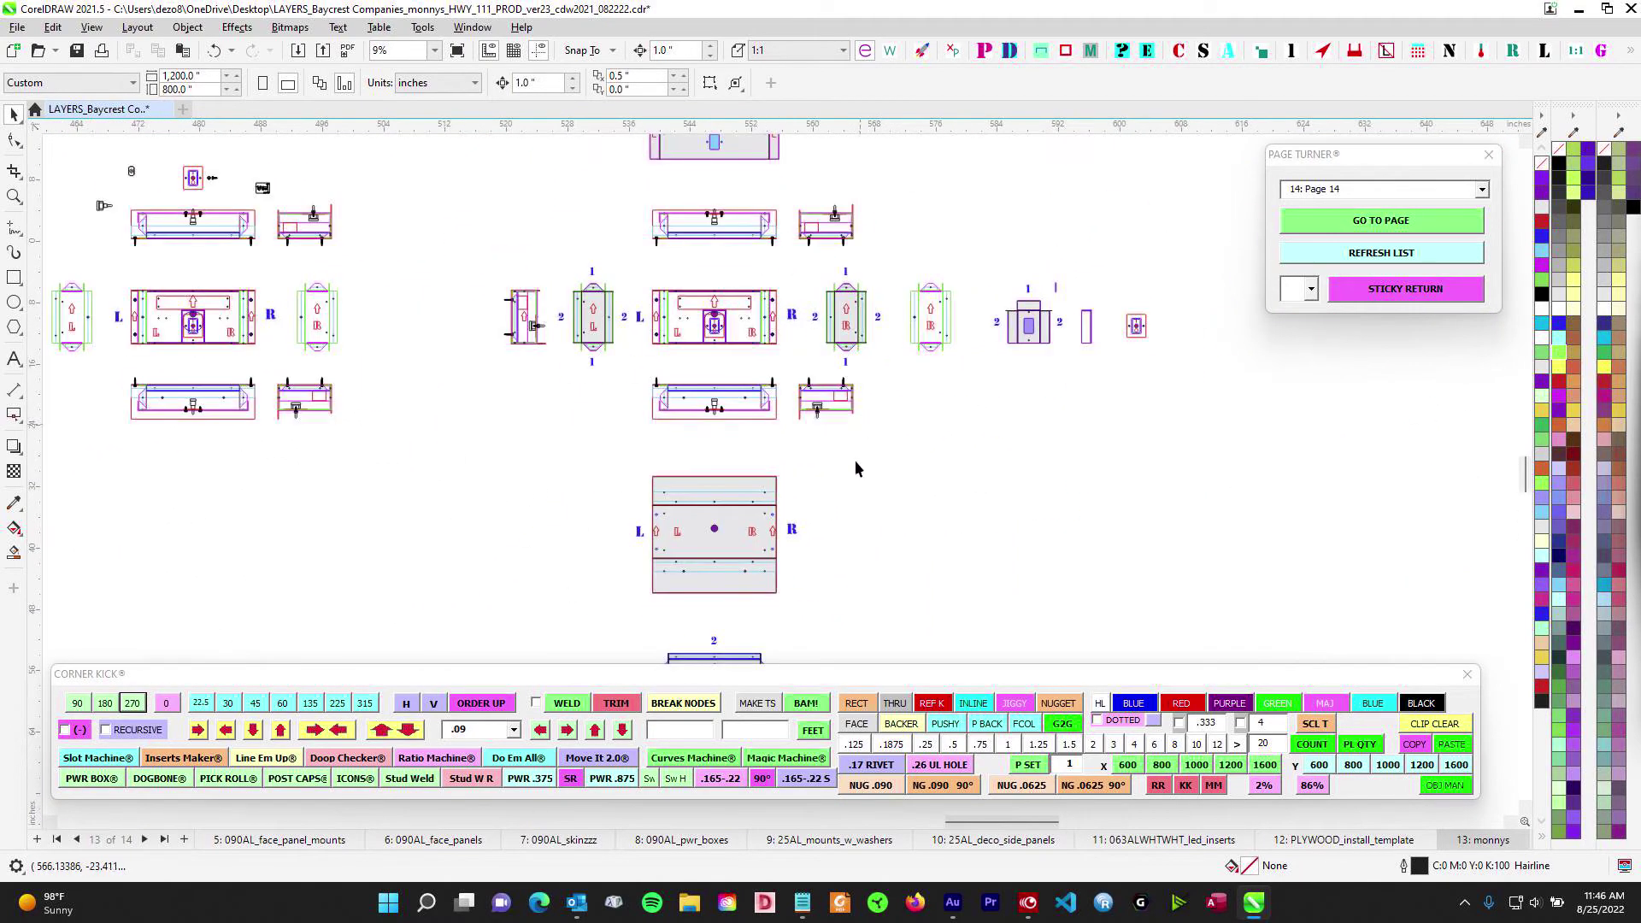
pyautogui.moveTo(855, 468); pyautogui.dragTo(877, 305)
pyautogui.scroll(1, 877, 305)
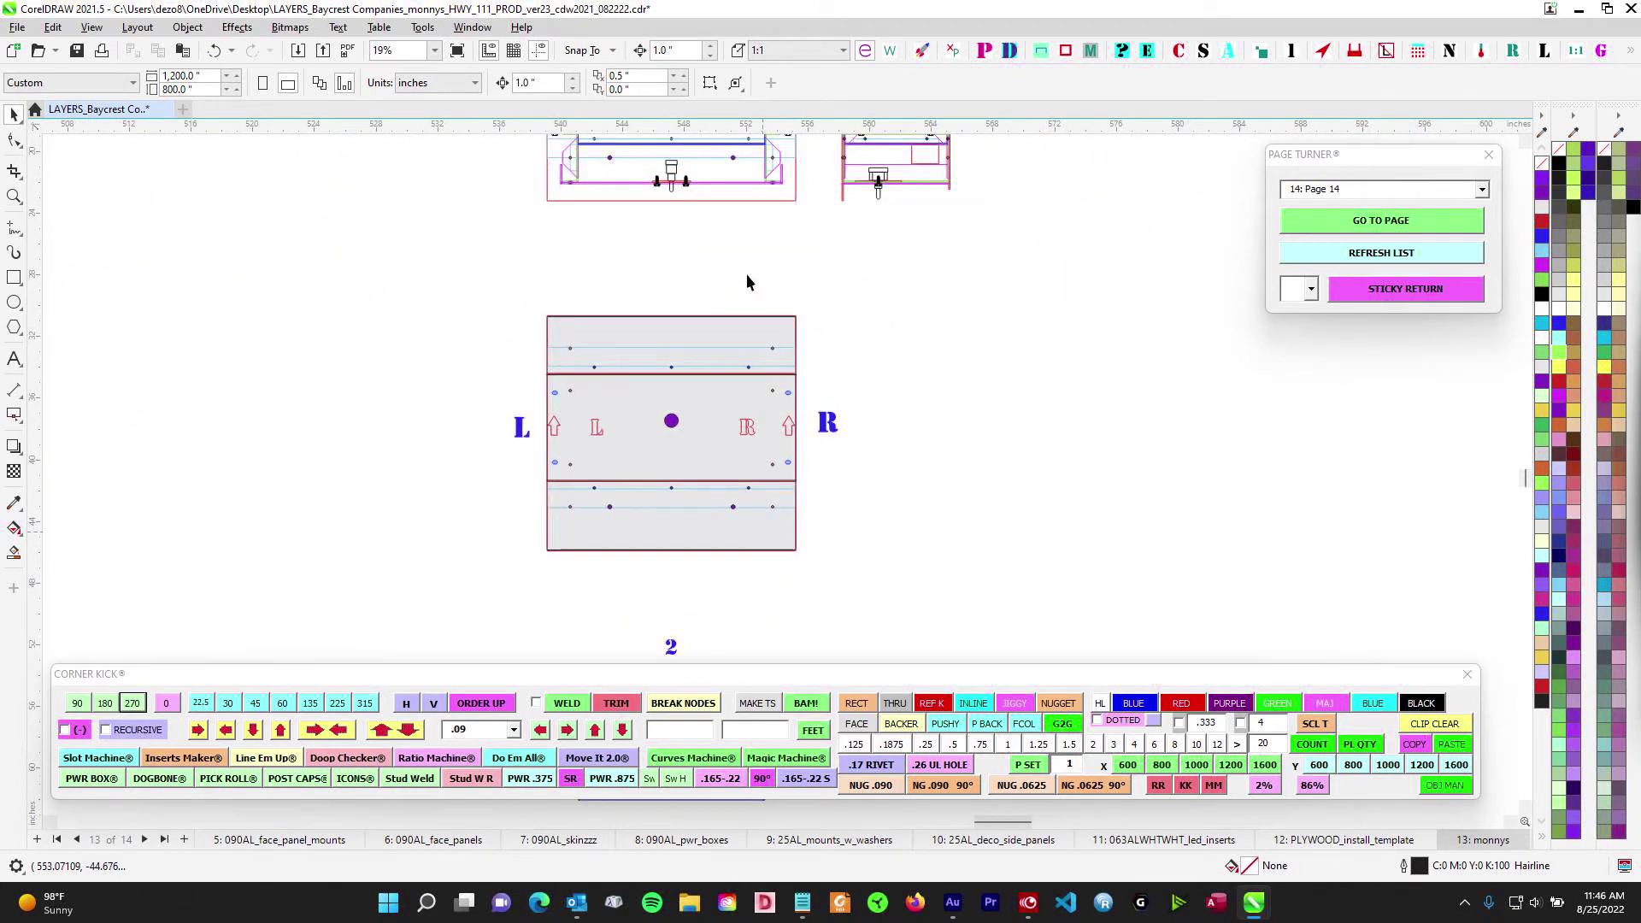
pyautogui.scroll(-2, 735, 580)
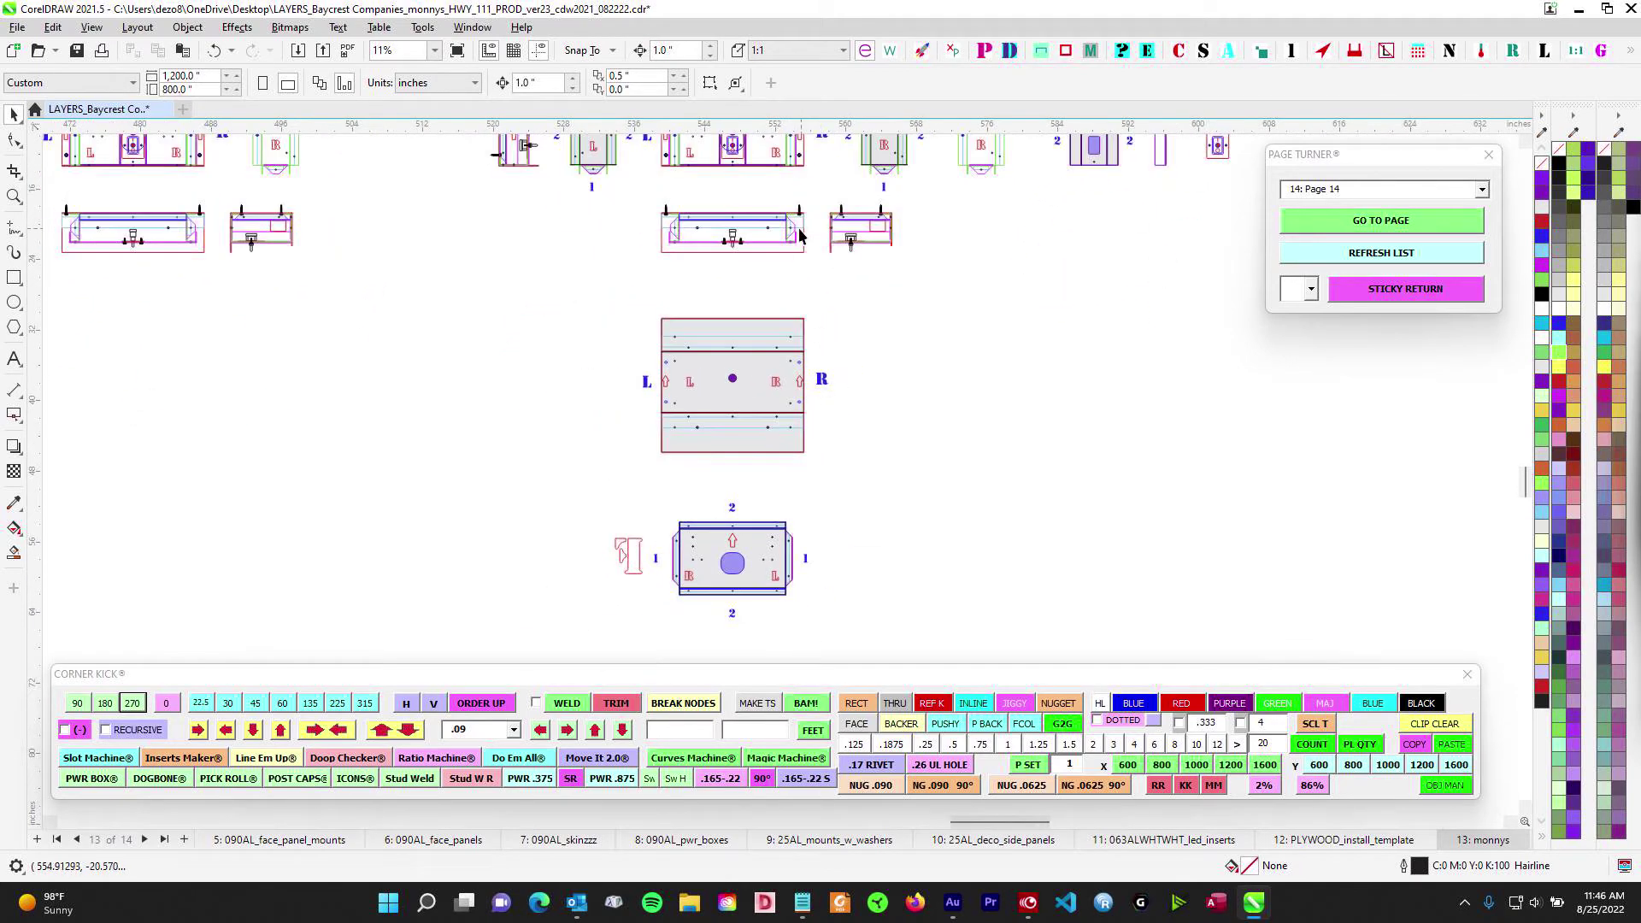
# Compare the smaller flanged panel numbered 1 and 2 with the L and R power box panel above it
pyautogui.moveTo(799, 519); pyautogui.dragTo(811, 216)
pyautogui.scroll(1, 677, 459)
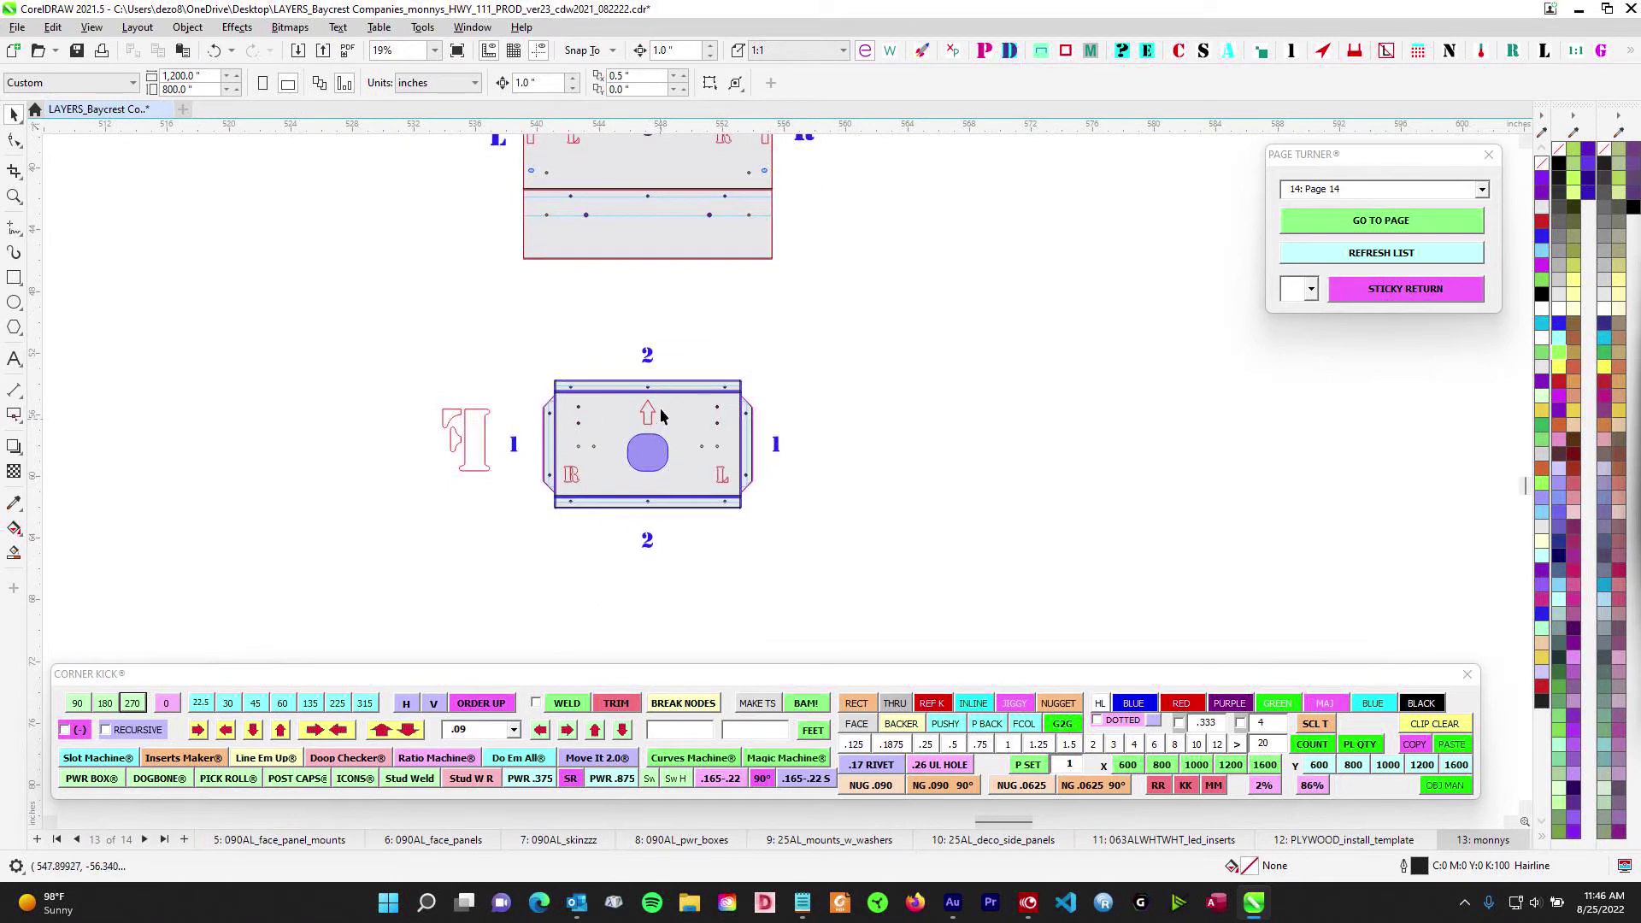
pyautogui.scroll(1, 707, 205)
pyautogui.moveTo(708, 205); pyautogui.dragTo(719, 478)
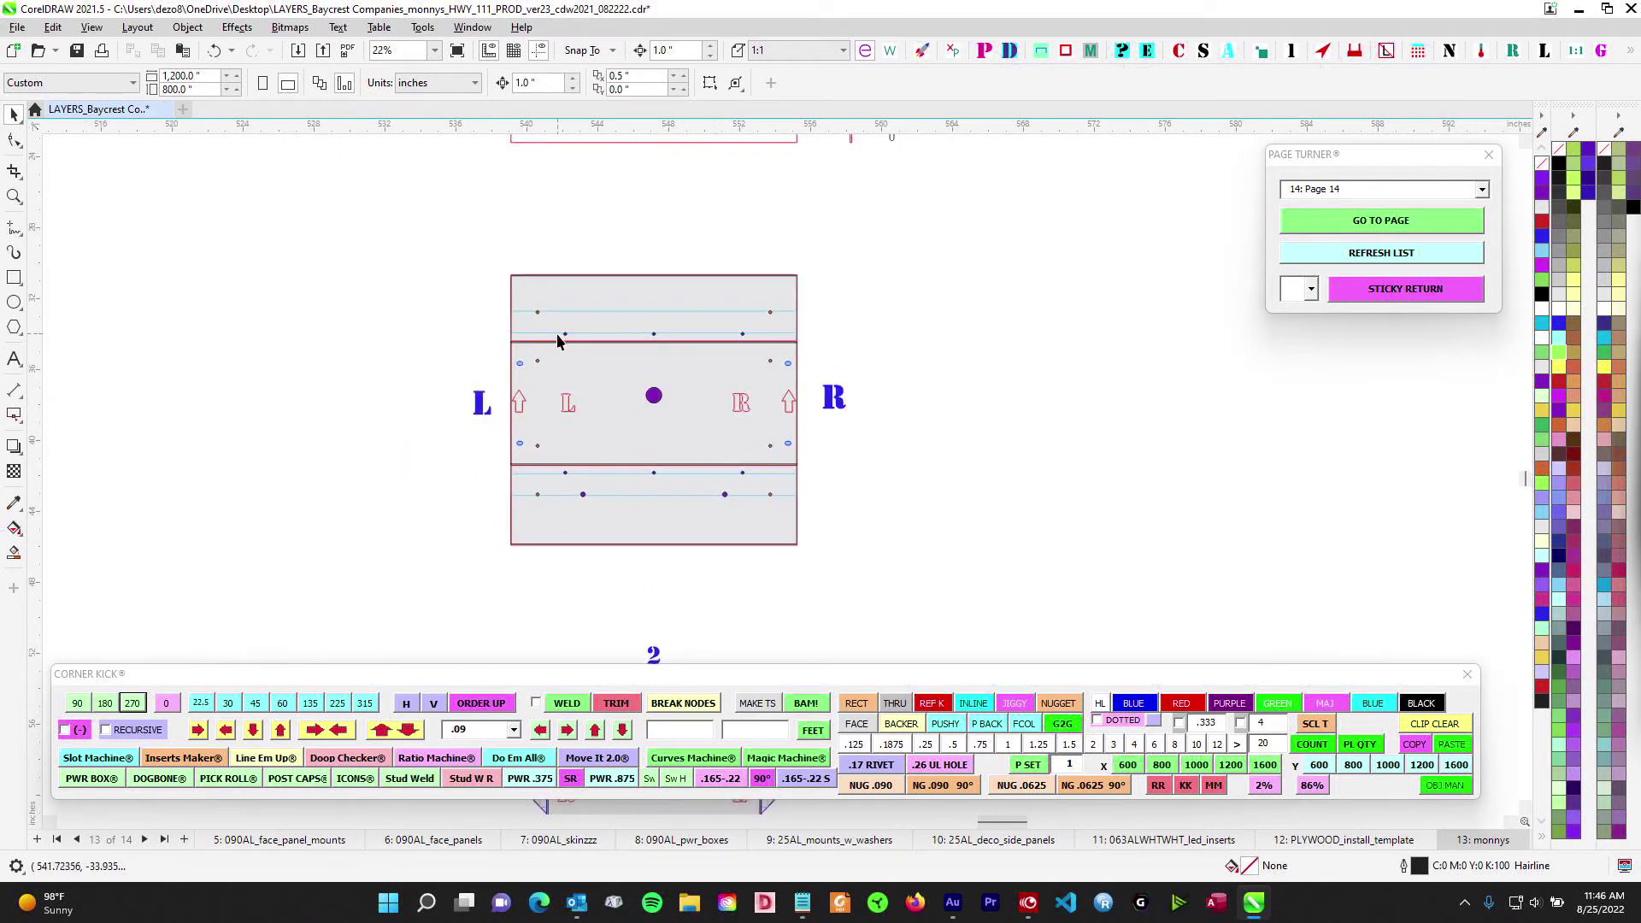
# Examine the red and green hole pairs and square cutout on the flanged R and L panel numbered 1 and 2
pyautogui.scroll(-1, 816, 427)
pyautogui.moveTo(819, 433); pyautogui.dragTo(816, 282)
pyautogui.scroll(2, 732, 539)
pyautogui.scroll(1, 720, 474)
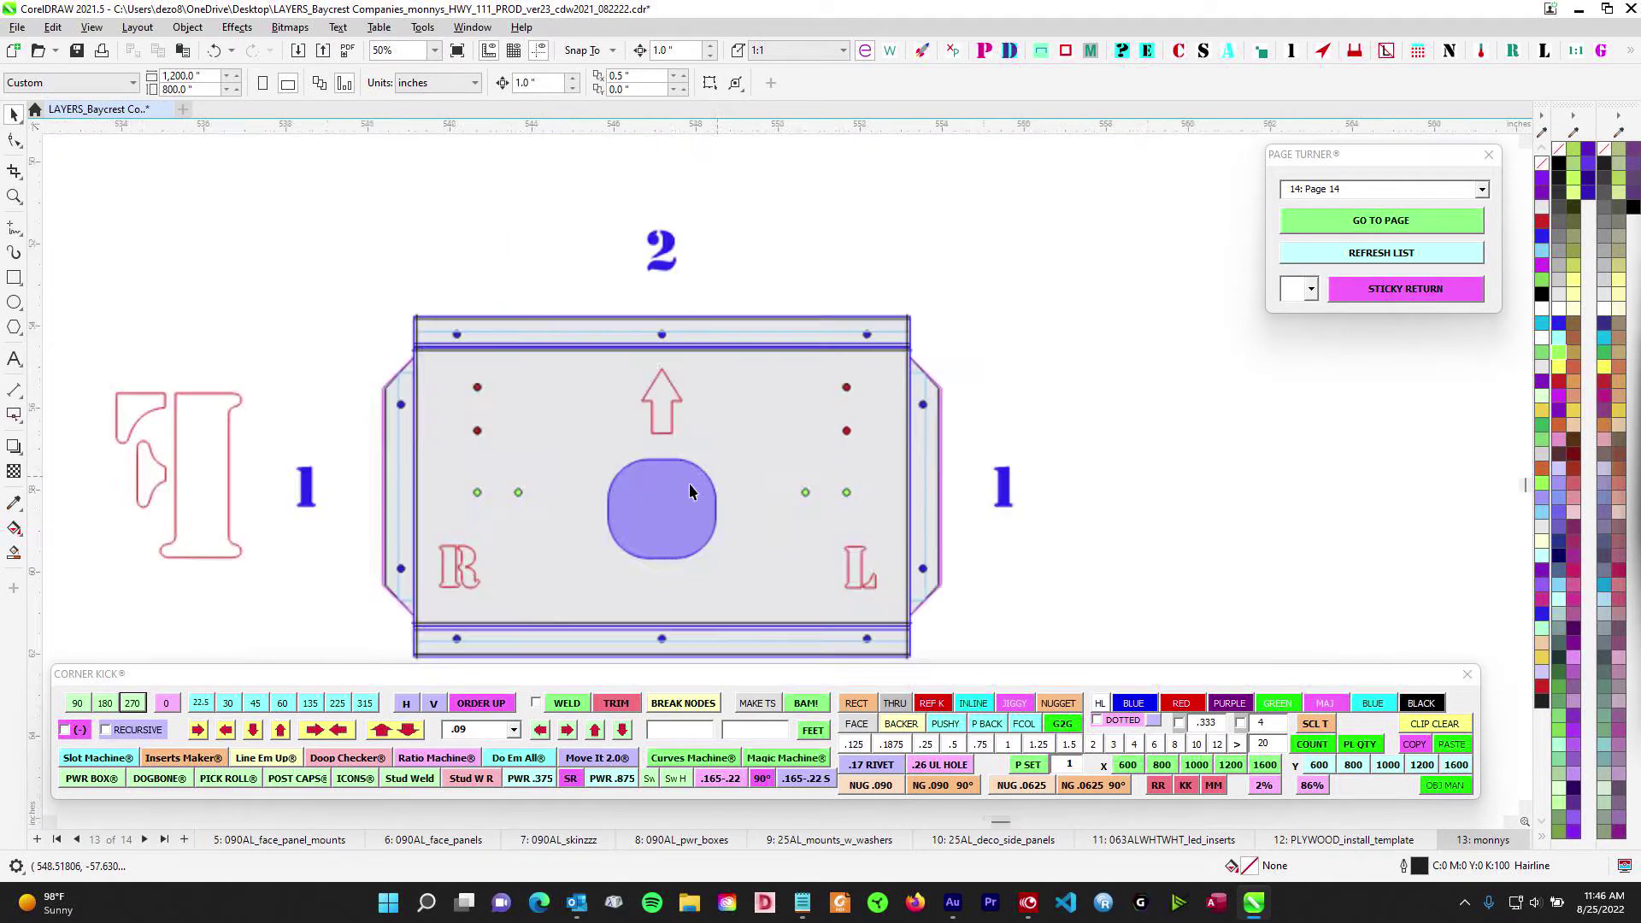
pyautogui.scroll(1, 690, 490)
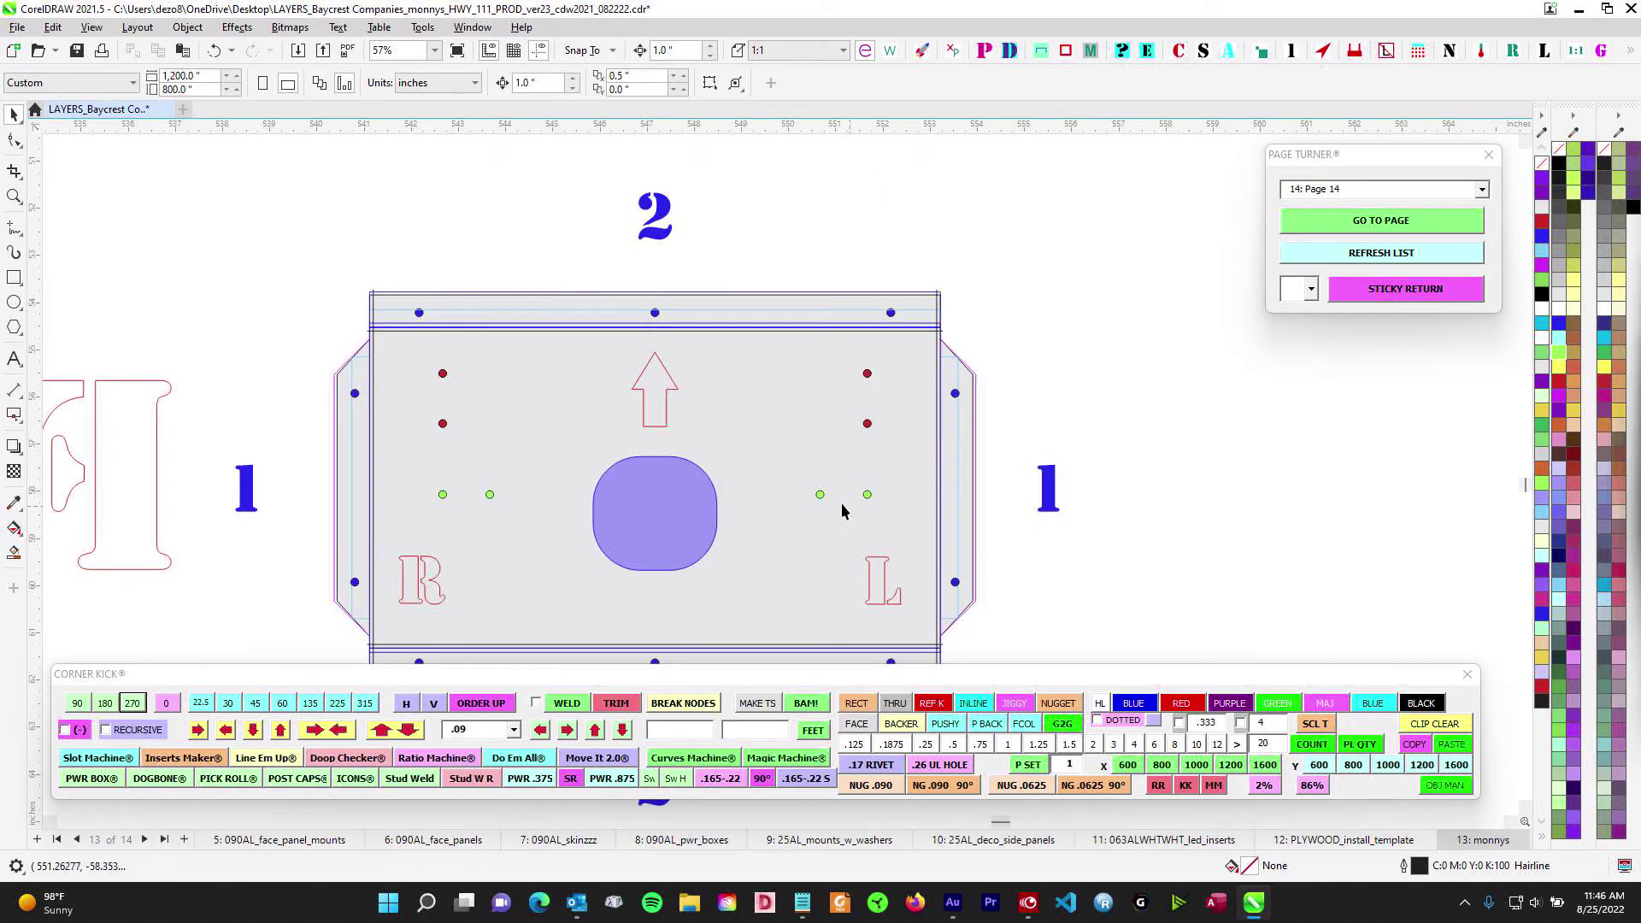
pyautogui.scroll(-5, 809, 564)
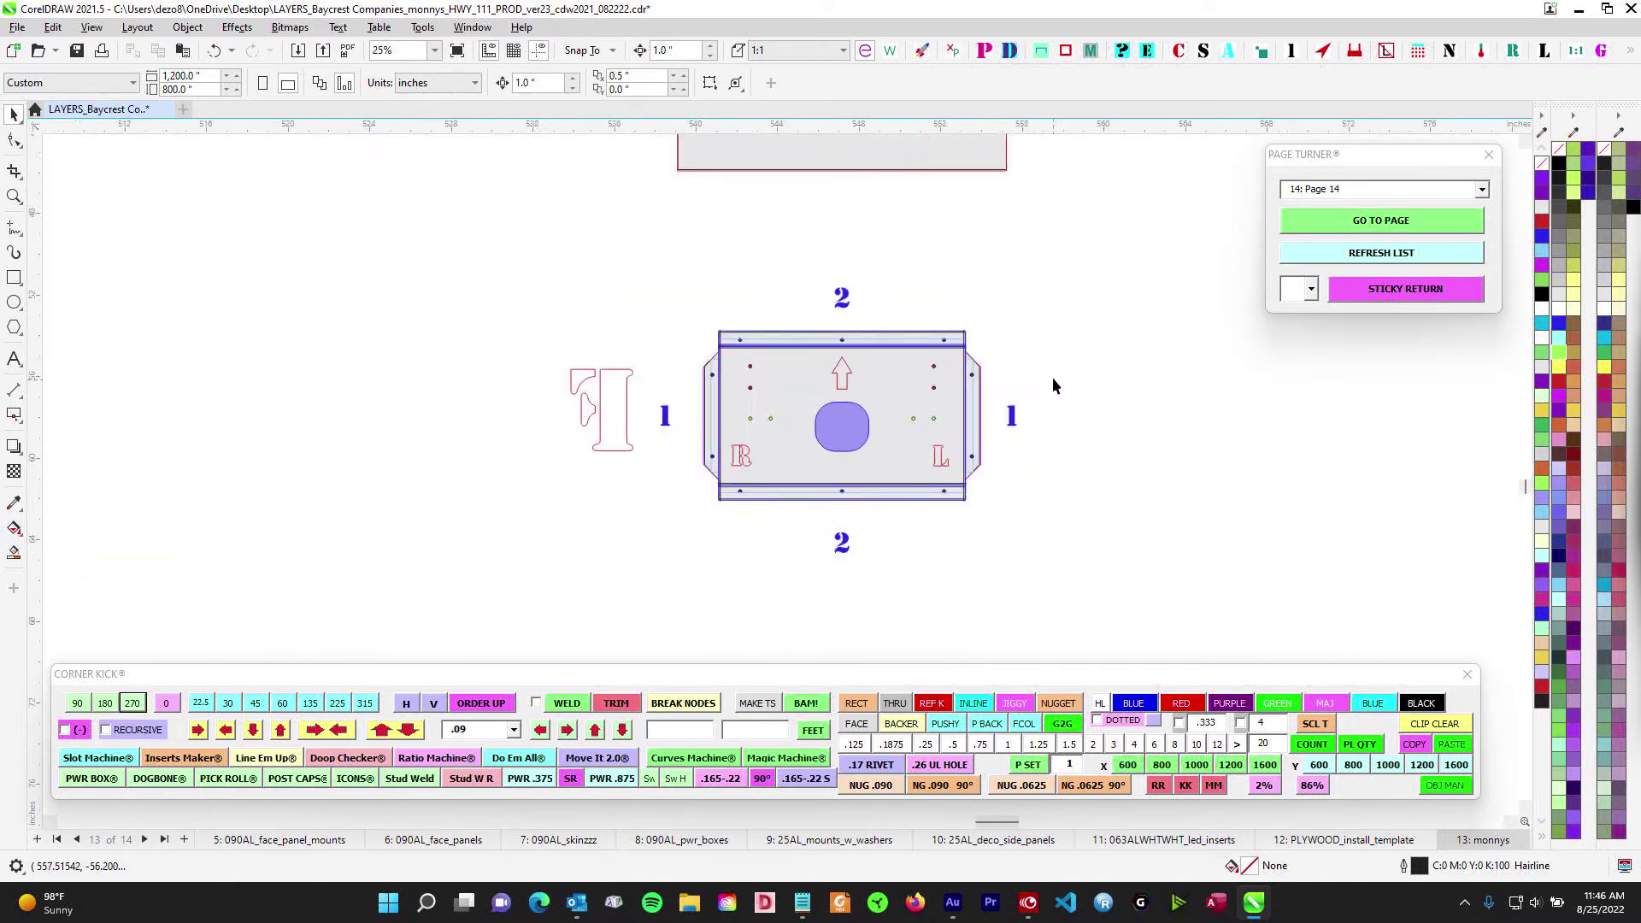
pyautogui.scroll(4, 747, 382)
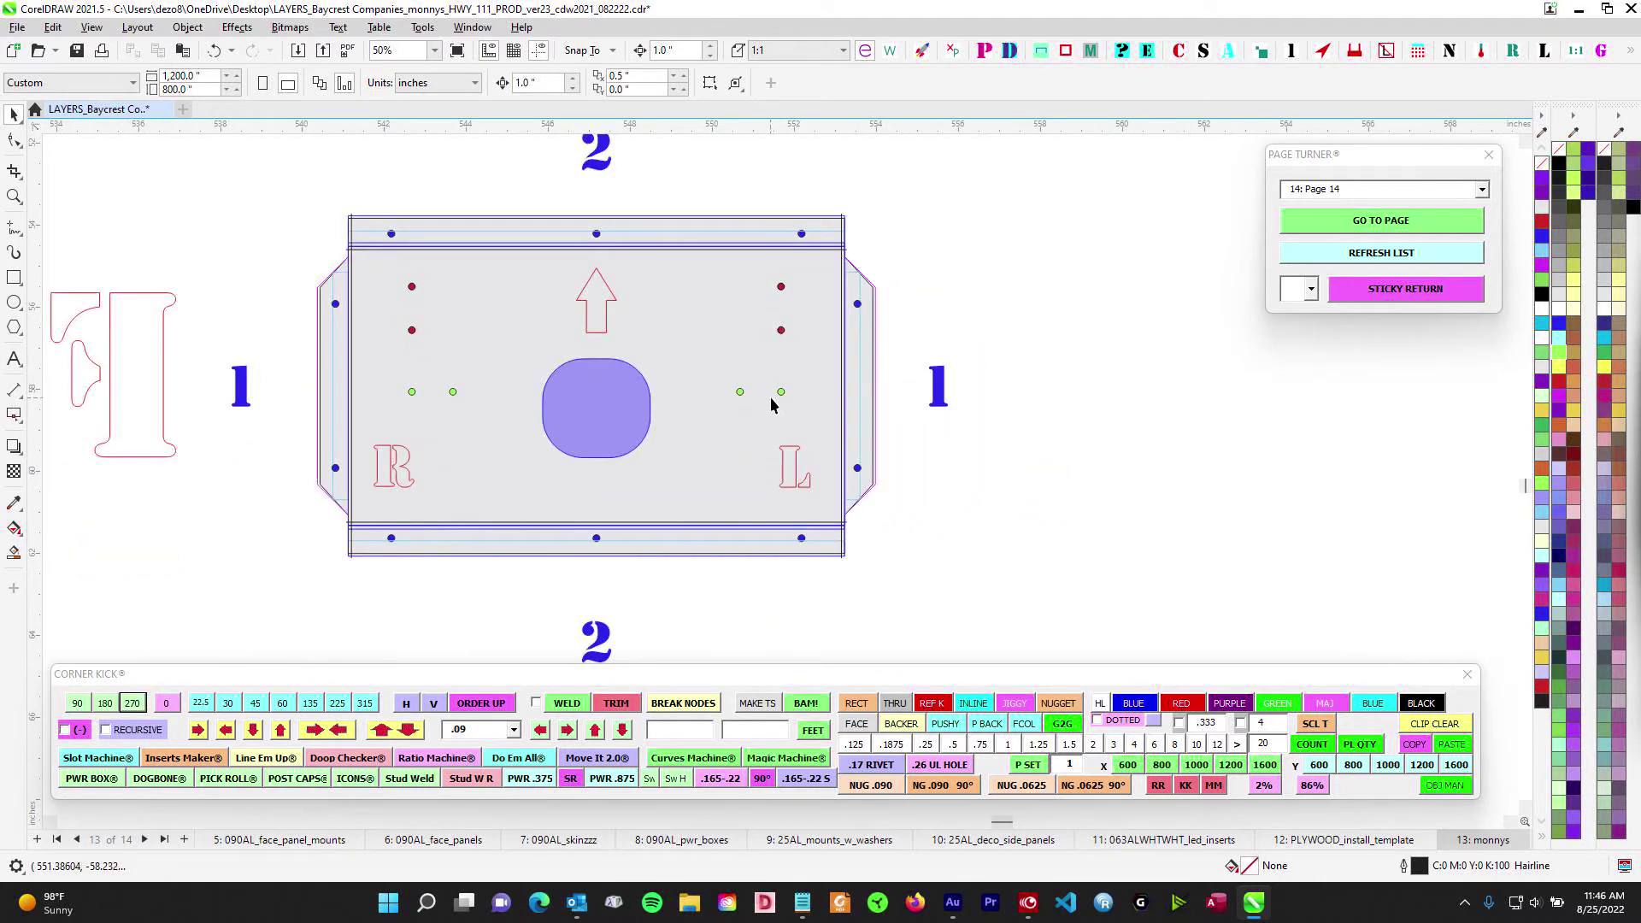
pyautogui.scroll(1, 779, 393)
pyautogui.scroll(-1, 771, 393)
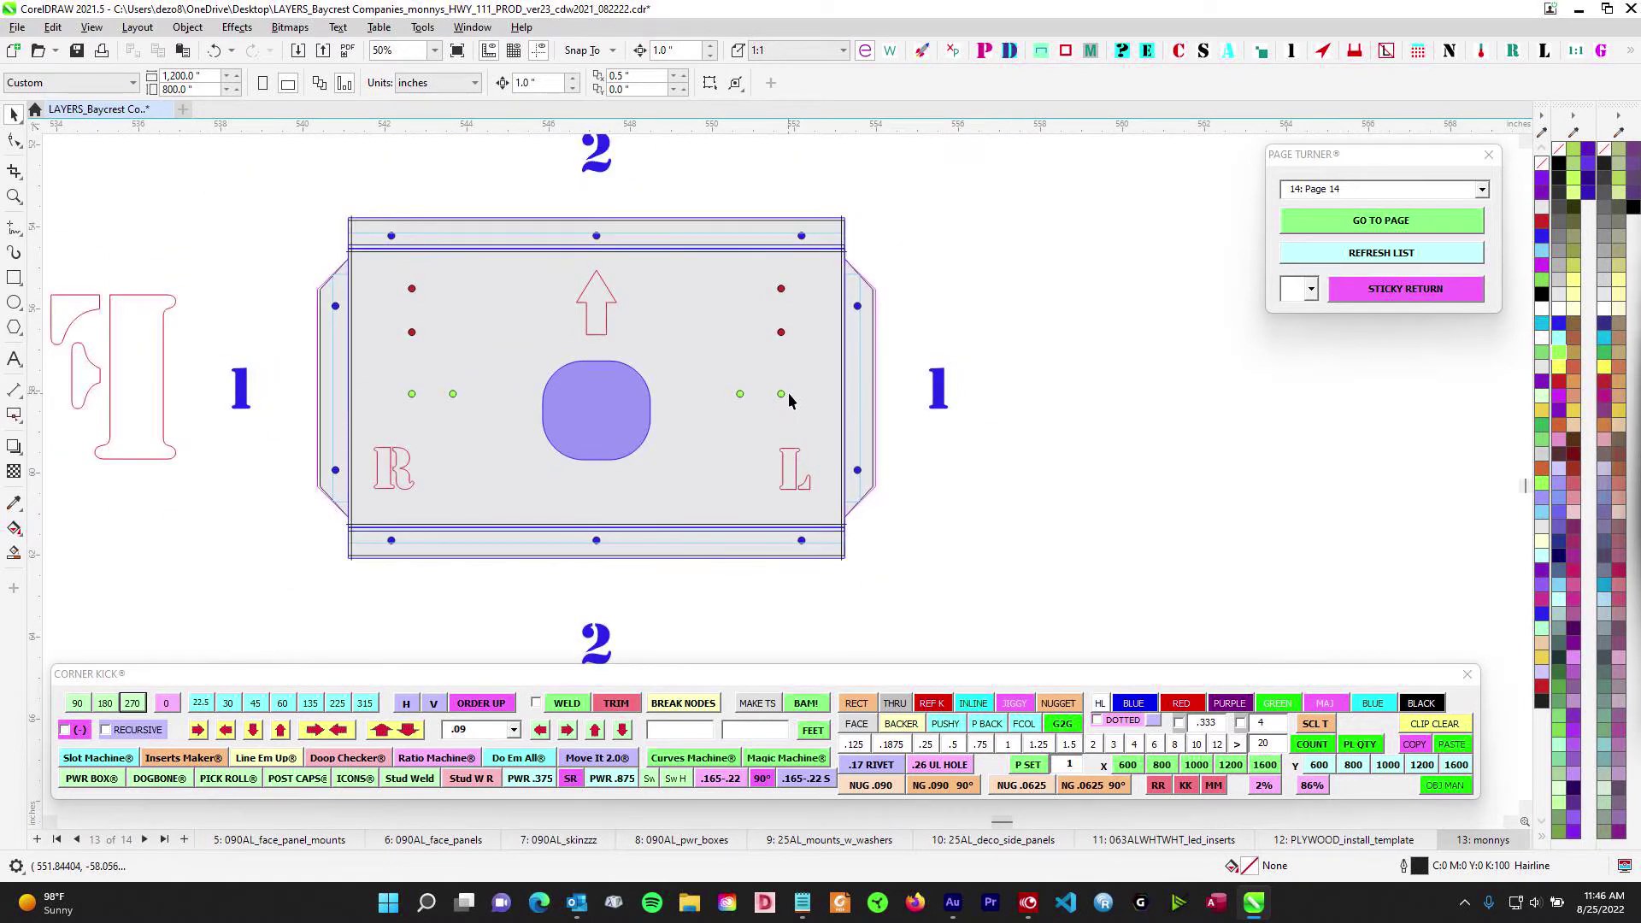
pyautogui.scroll(-4, 781, 381)
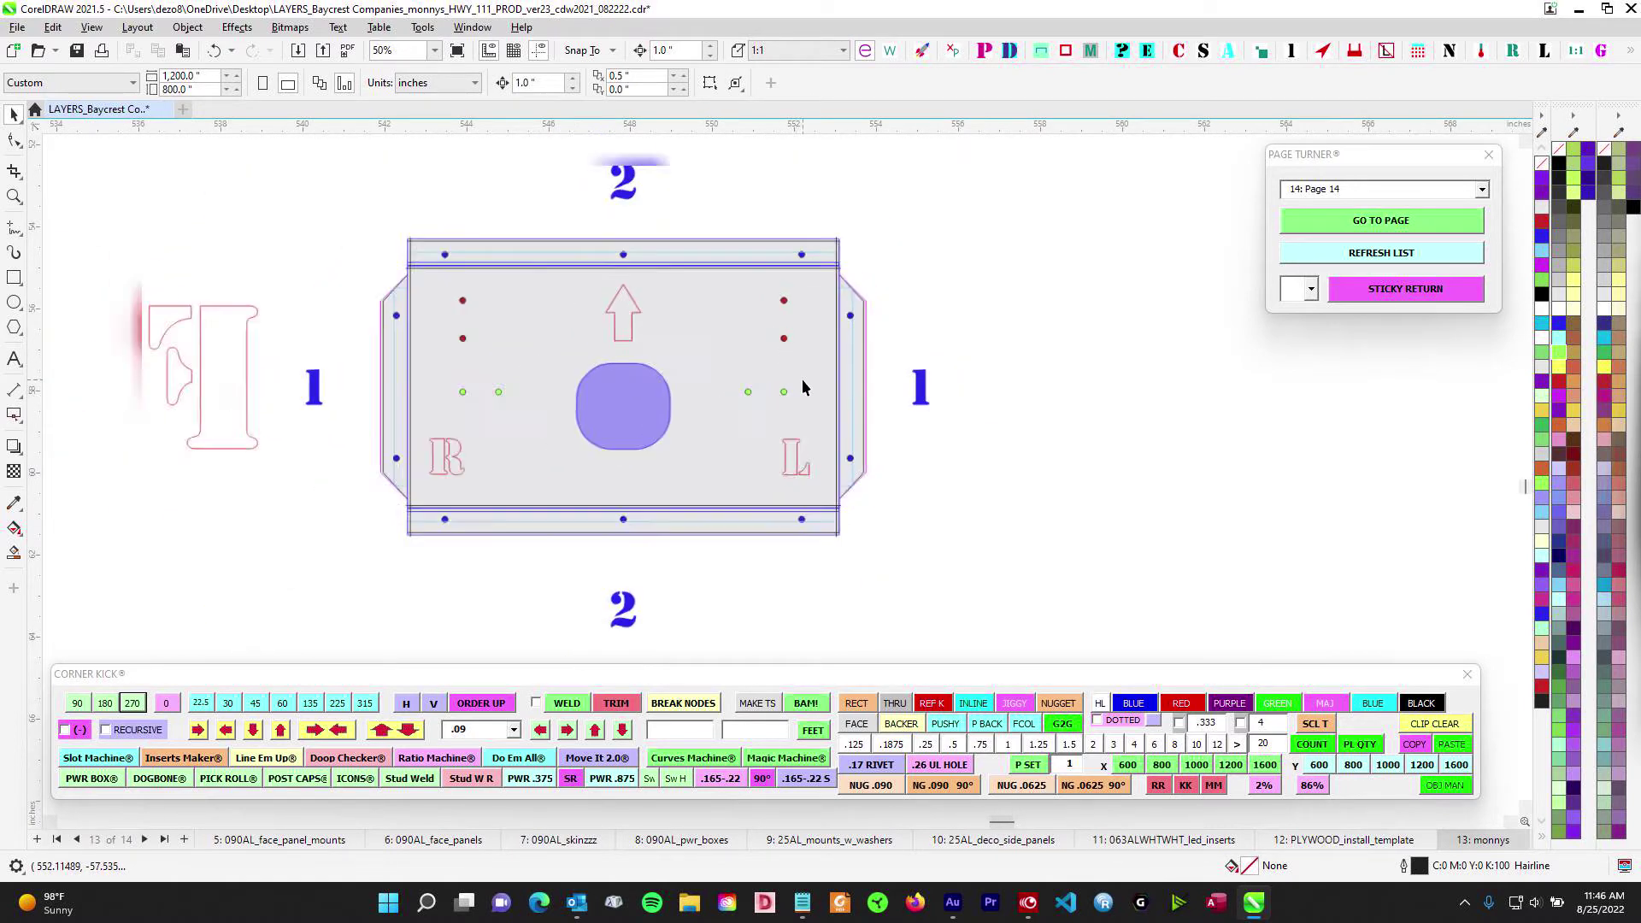
# Compare the gray L end panel's holes and flanges with the L side of the power box front view
pyautogui.scroll(4, 863, 461)
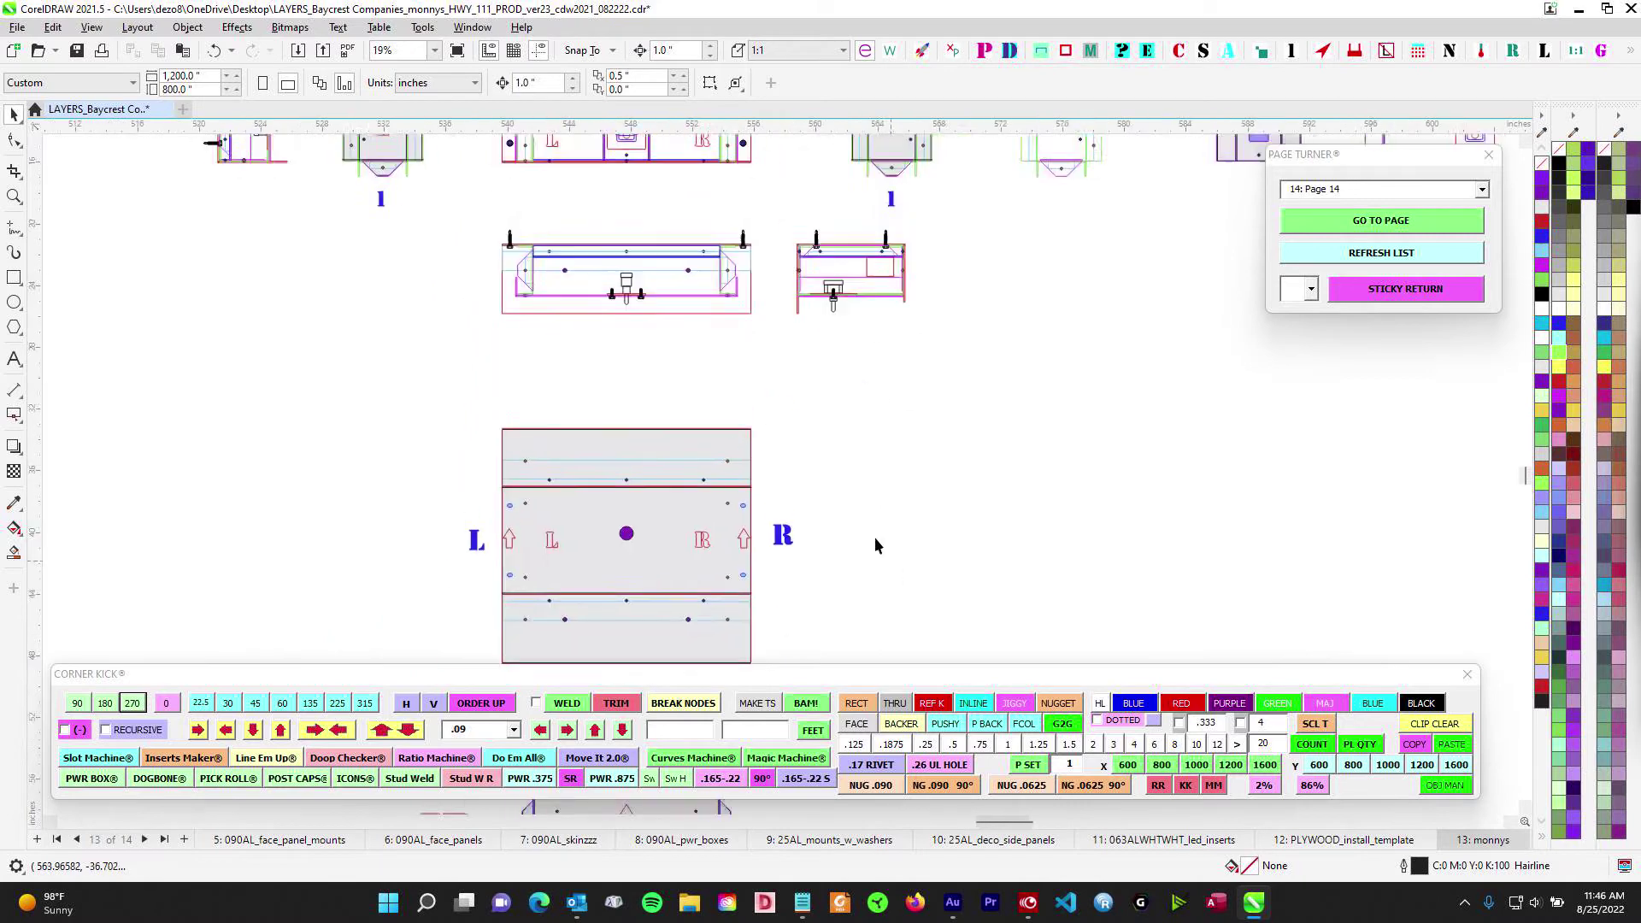
pyautogui.scroll(2, 752, 305)
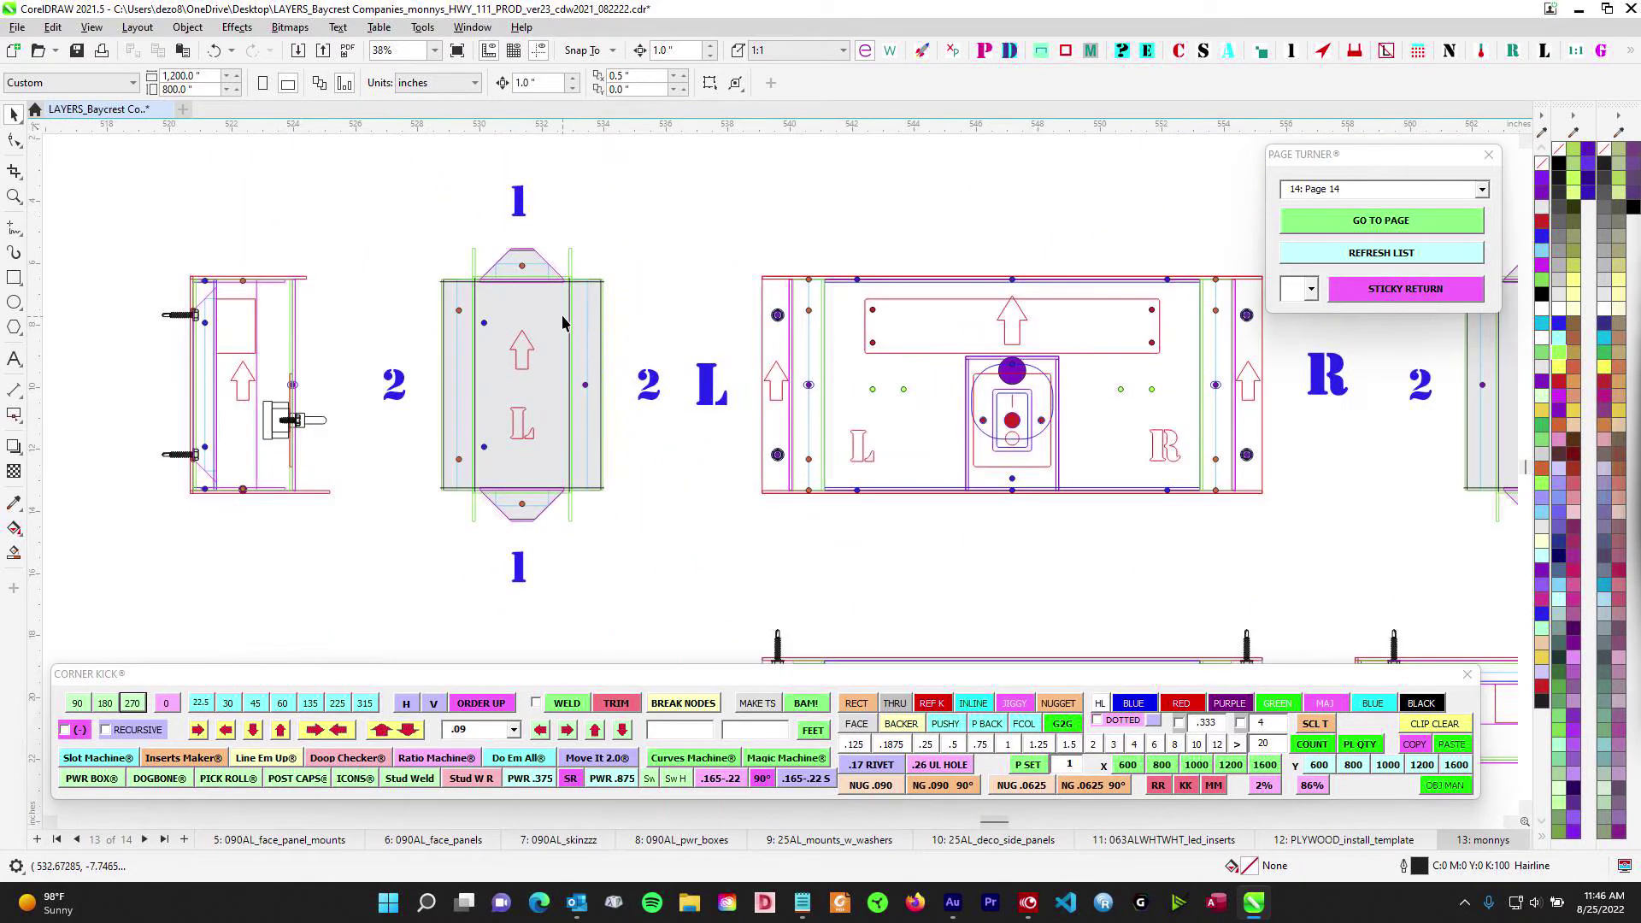
pyautogui.scroll(2, 498, 314)
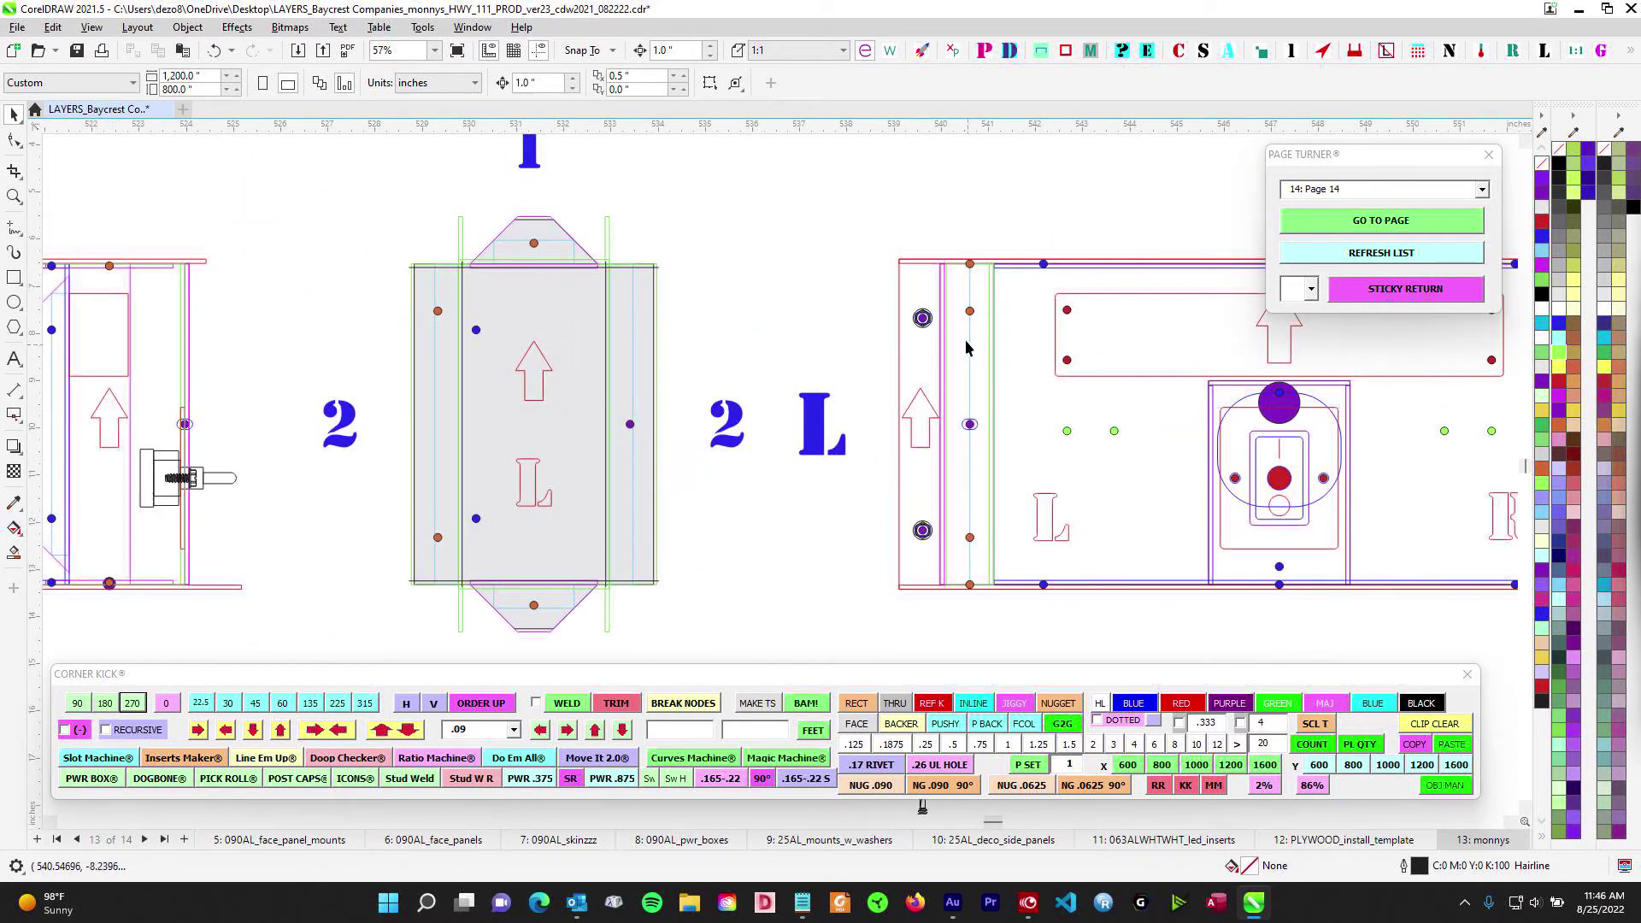
pyautogui.scroll(3, 991, 308)
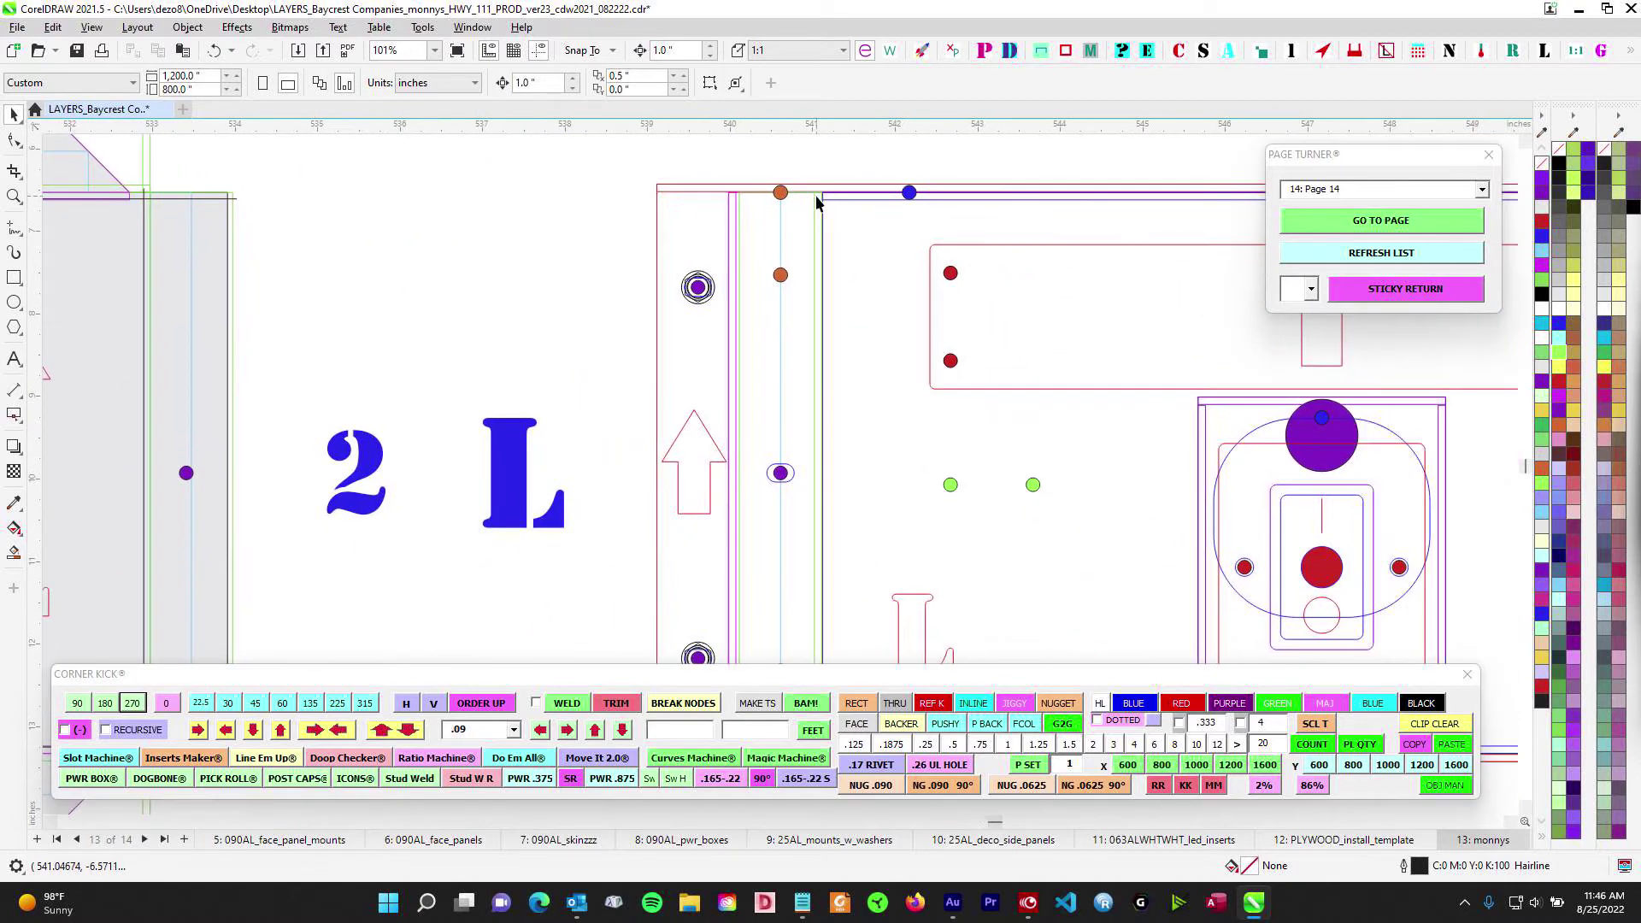
pyautogui.scroll(-4, 793, 494)
pyautogui.scroll(2, 509, 458)
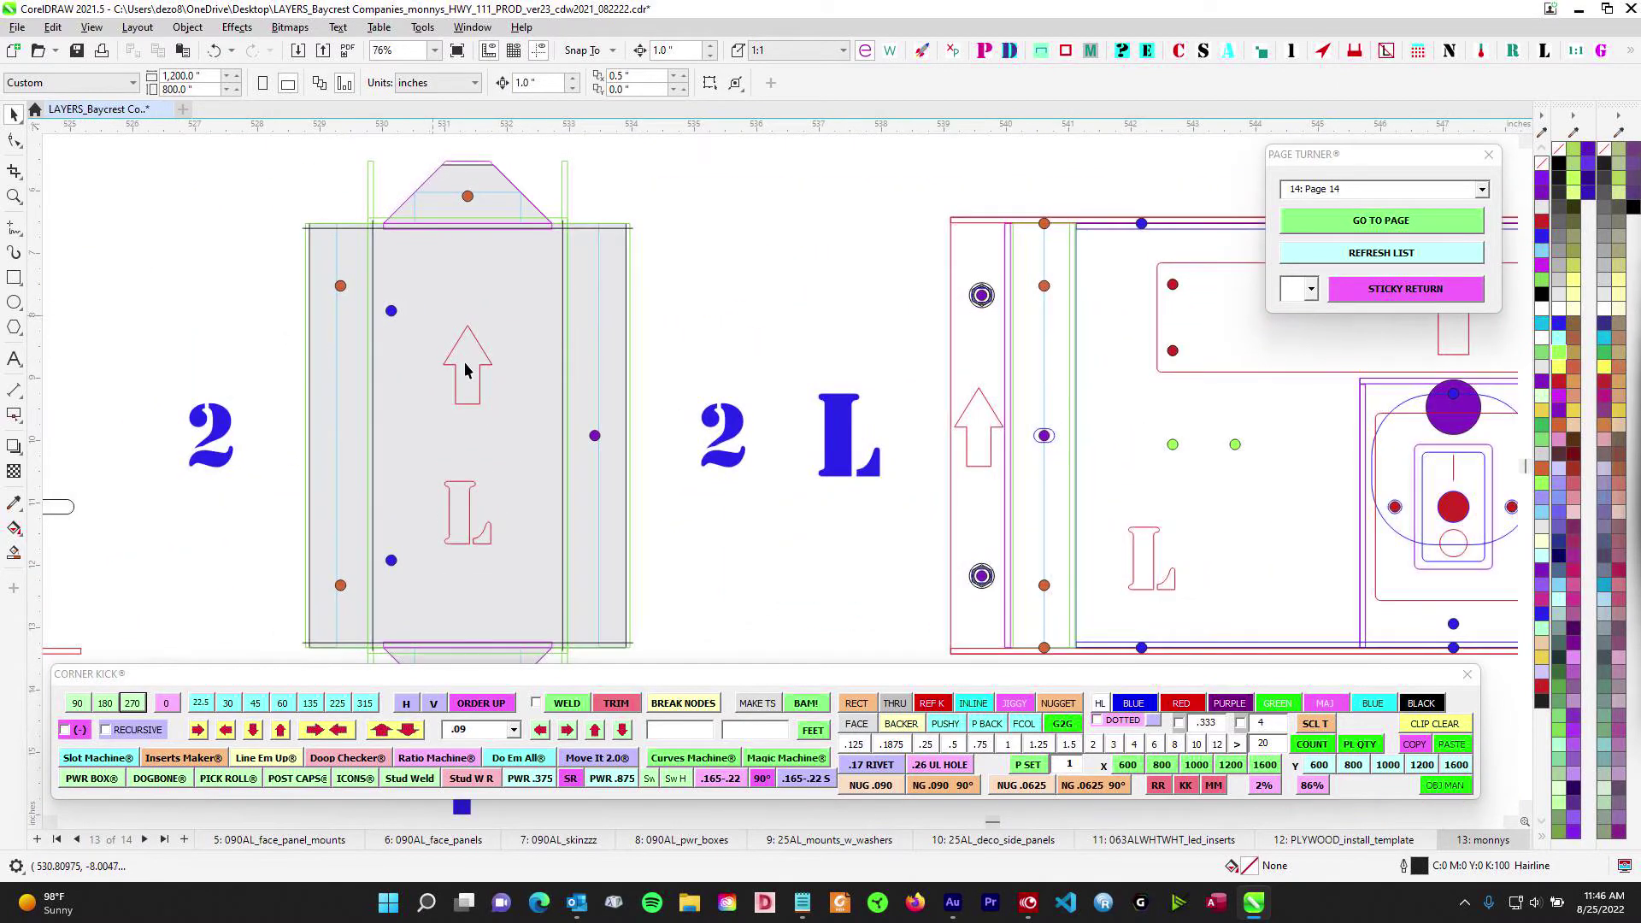
pyautogui.scroll(1, 604, 430)
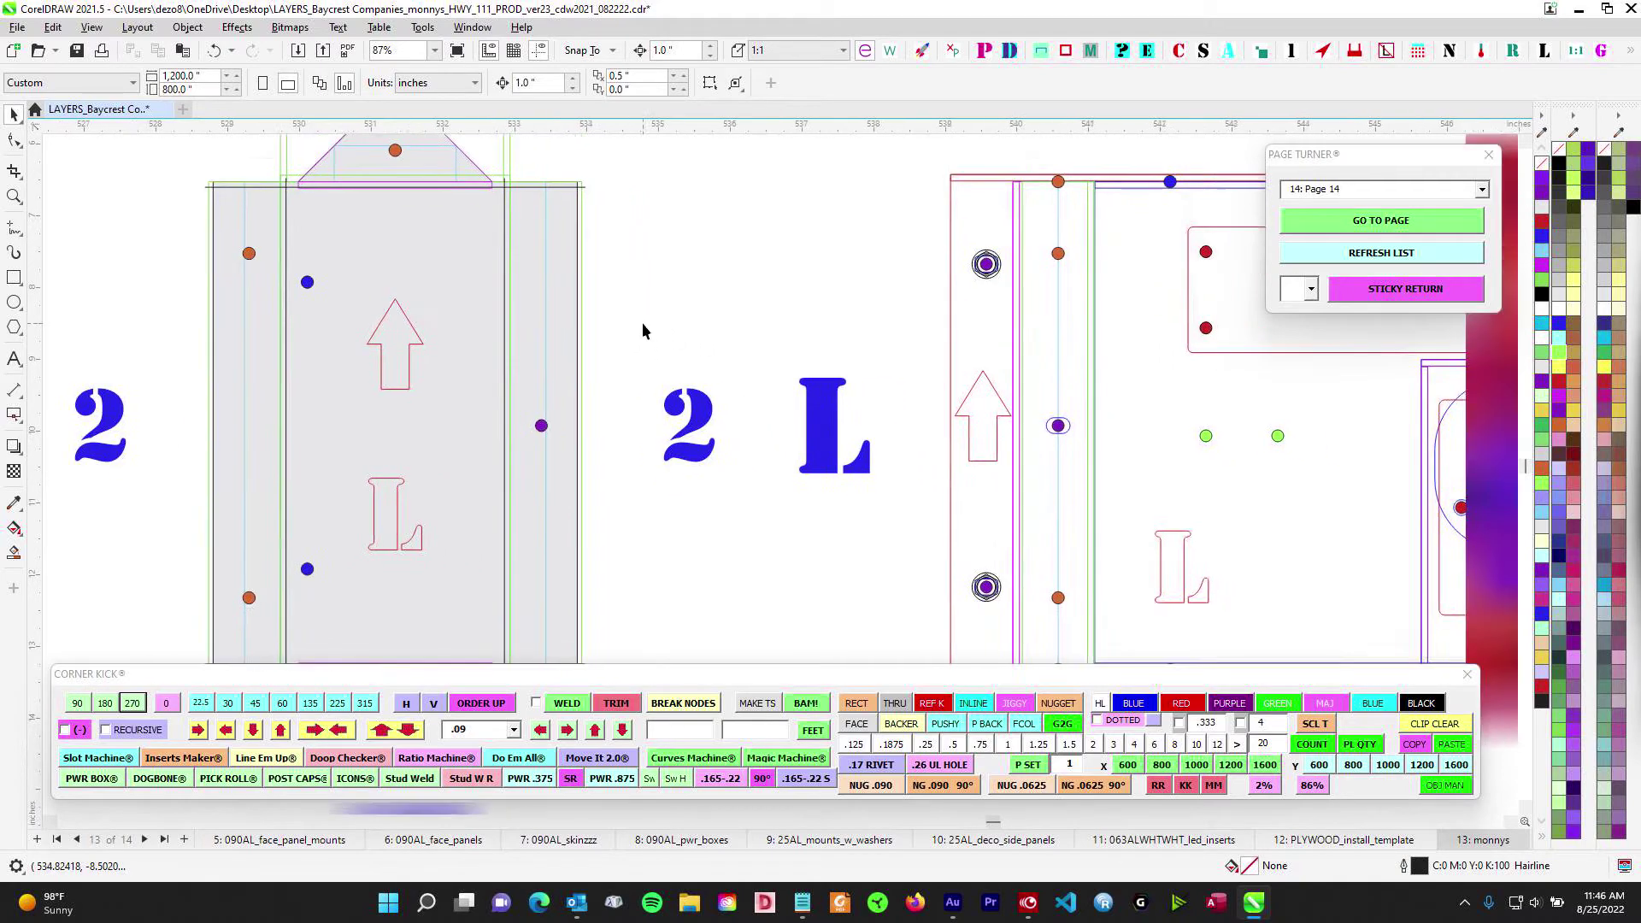
pyautogui.scroll(-3, 381, 317)
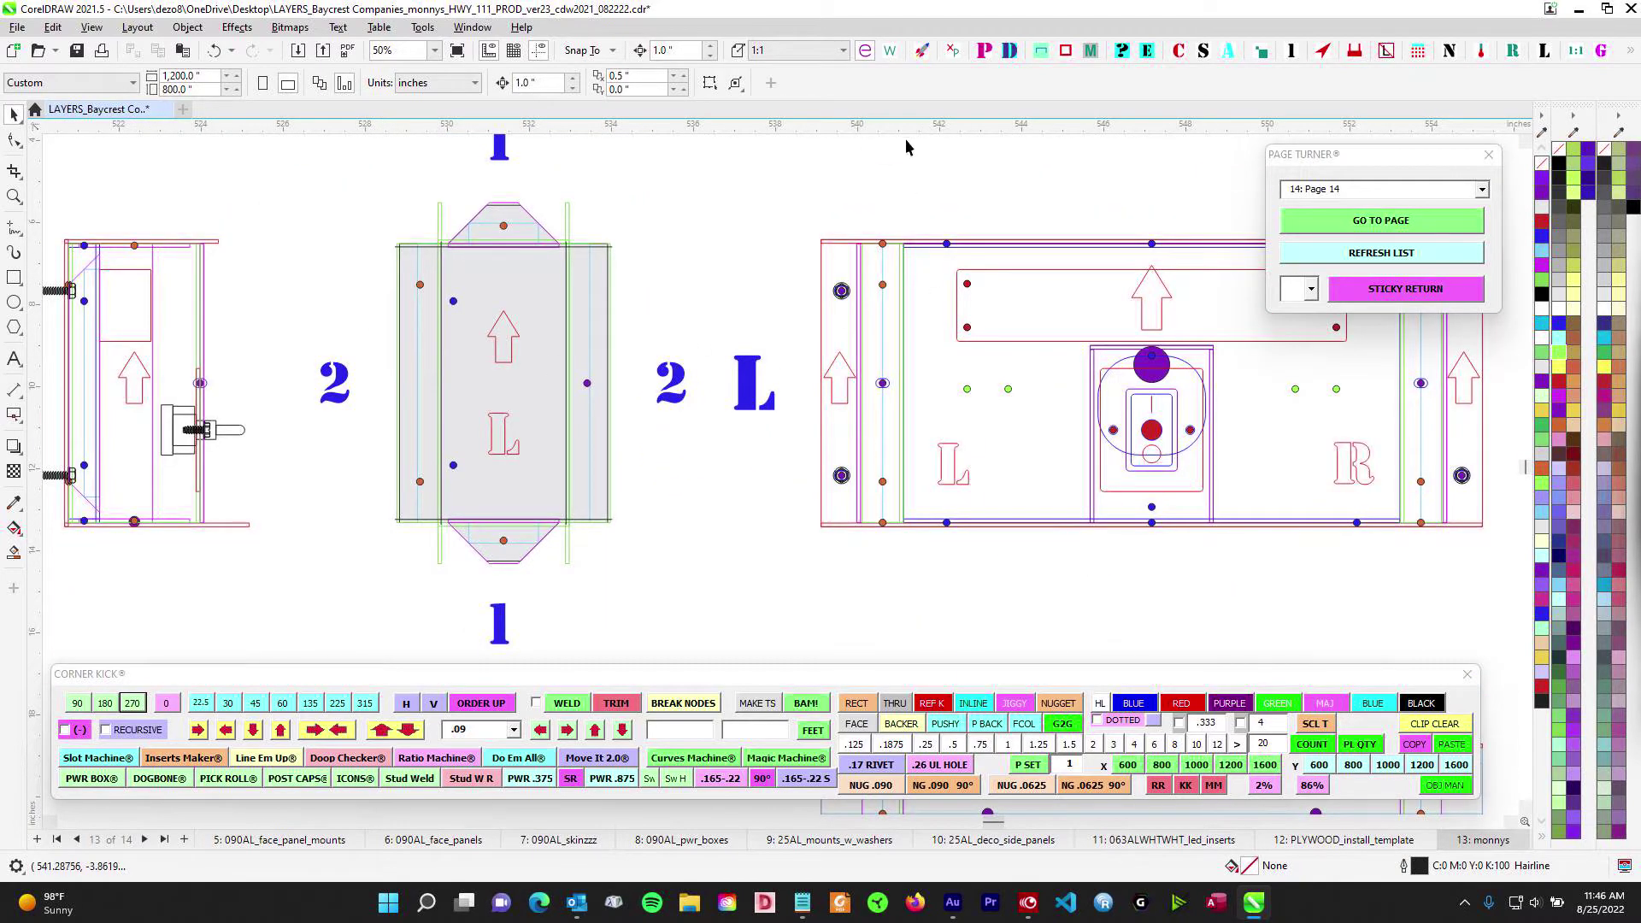
pyautogui.moveTo(855, 202); pyautogui.dragTo(575, 447)
pyautogui.scroll(1, 575, 447)
pyautogui.scroll(-3, 1111, 443)
# Inspect the power box section view above the front view, including its switch, screws and angled end flanges
pyautogui.moveTo(1111, 443); pyautogui.dragTo(792, 308)
pyautogui.moveTo(750, 149); pyautogui.dragTo(769, 407)
pyautogui.scroll(-4, 770, 345)
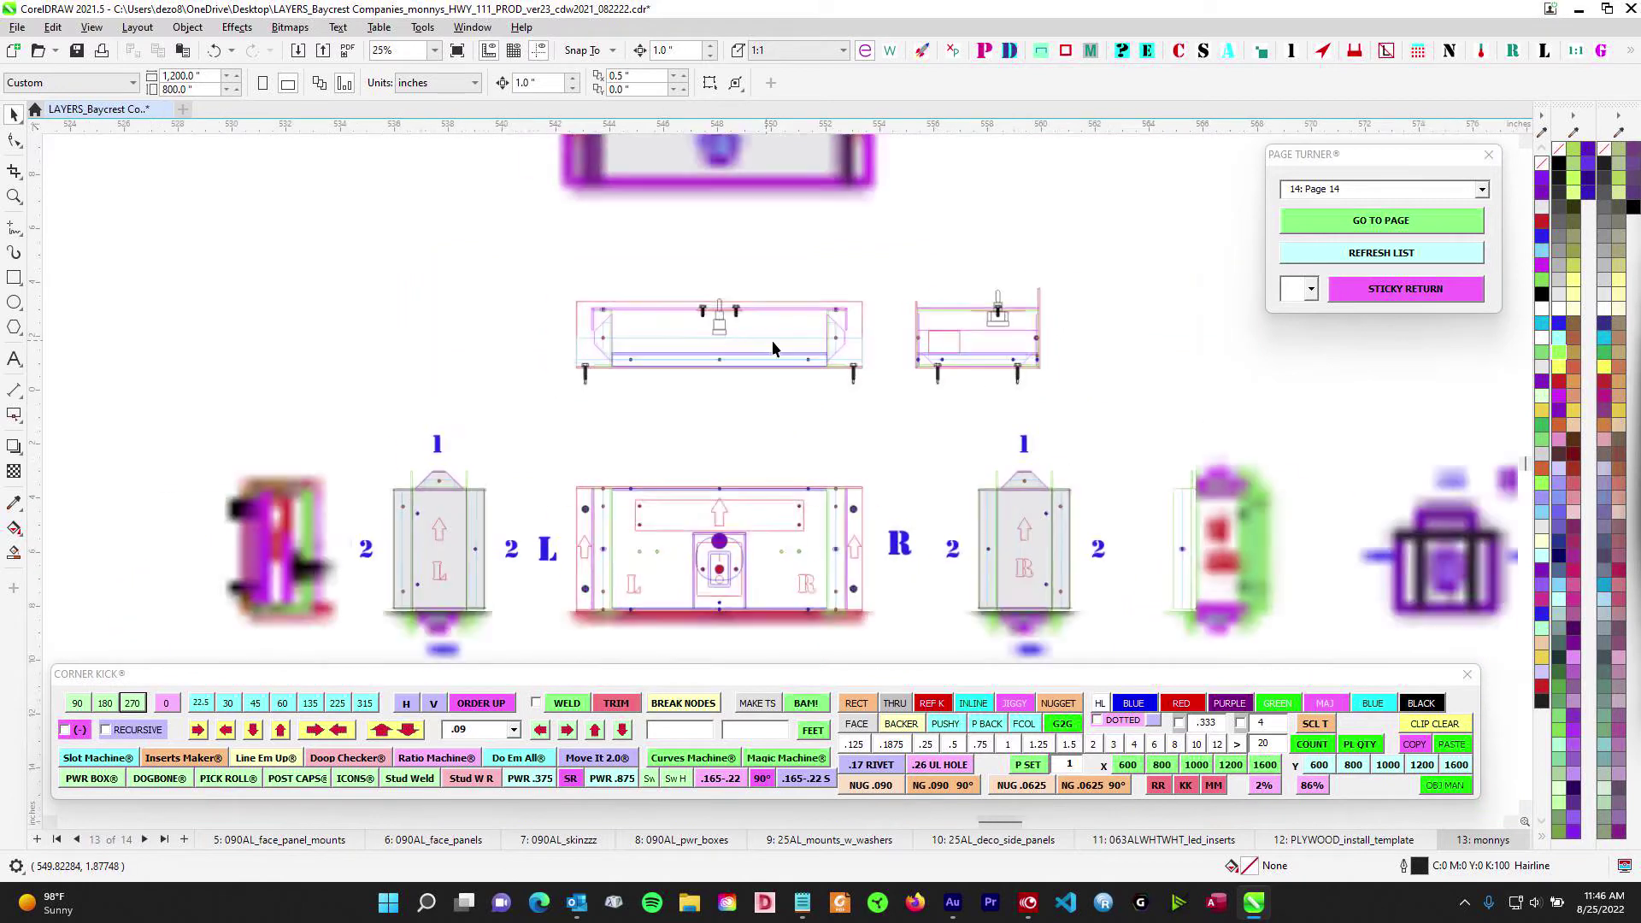
pyautogui.scroll(4, 773, 347)
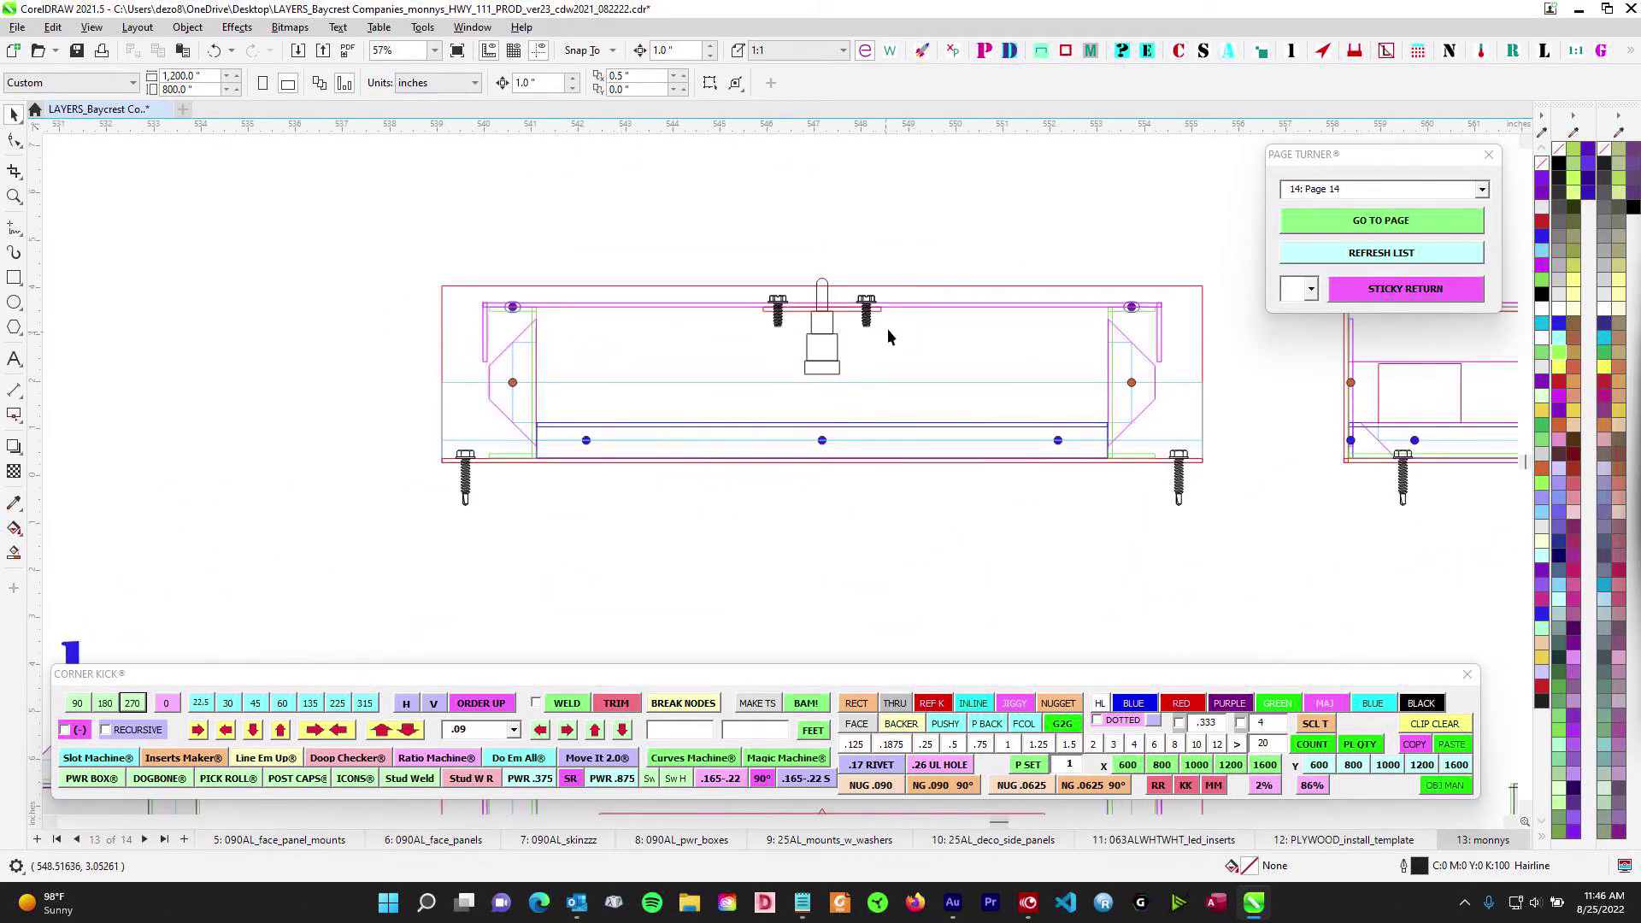
pyautogui.scroll(2, 1104, 323)
pyautogui.scroll(-3, 1146, 299)
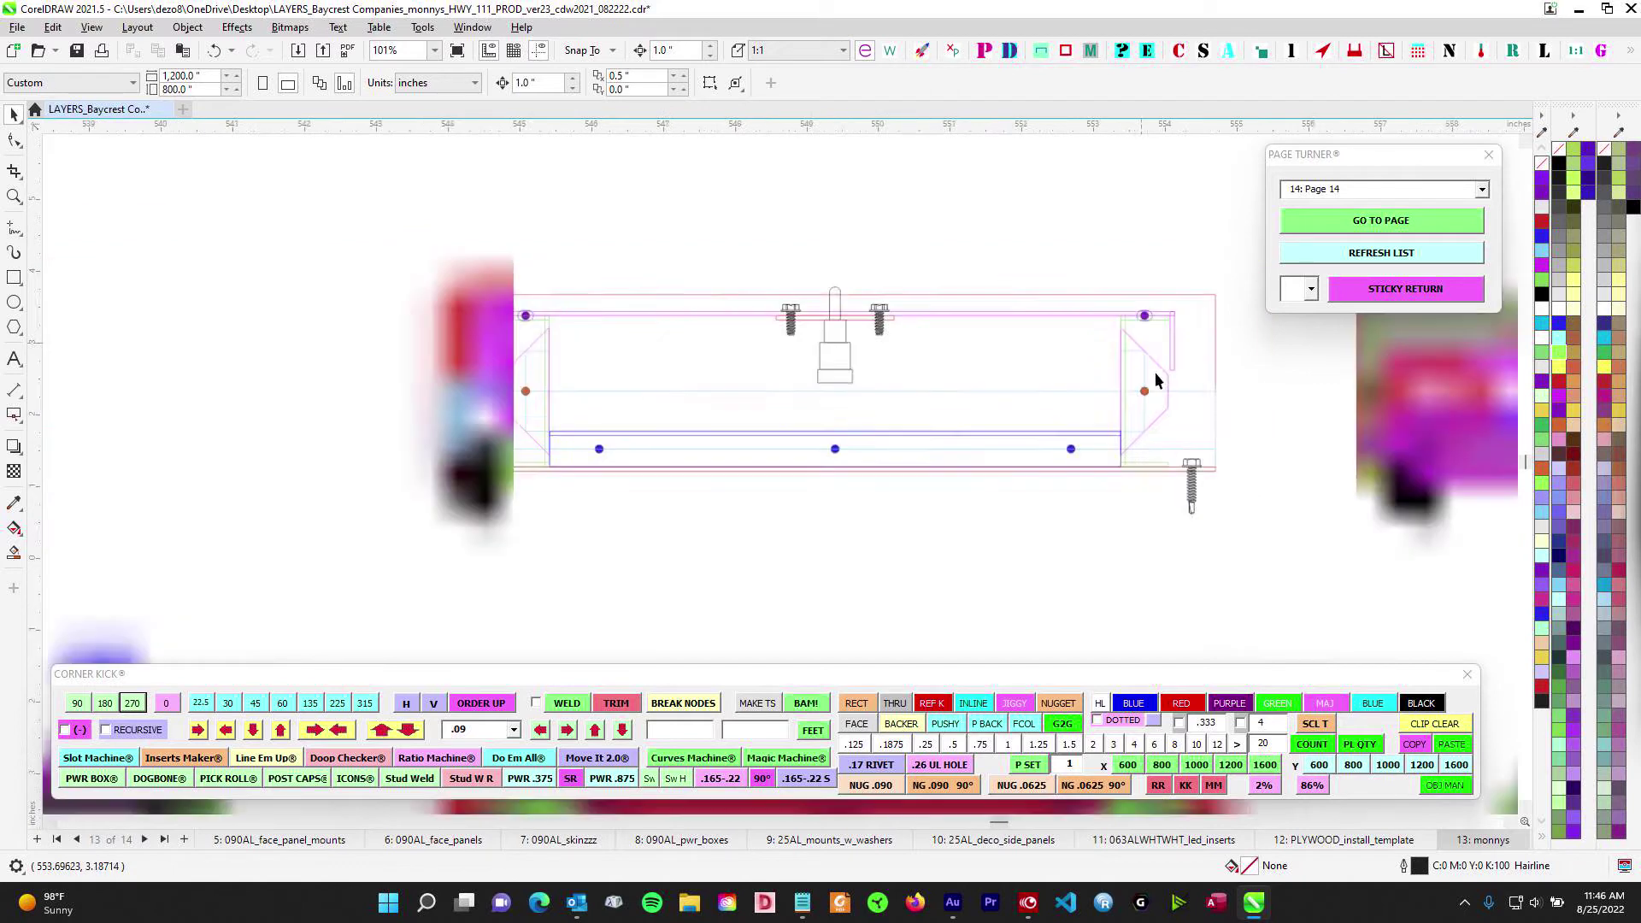
pyautogui.scroll(-2, 670, 544)
pyautogui.scroll(2, 610, 380)
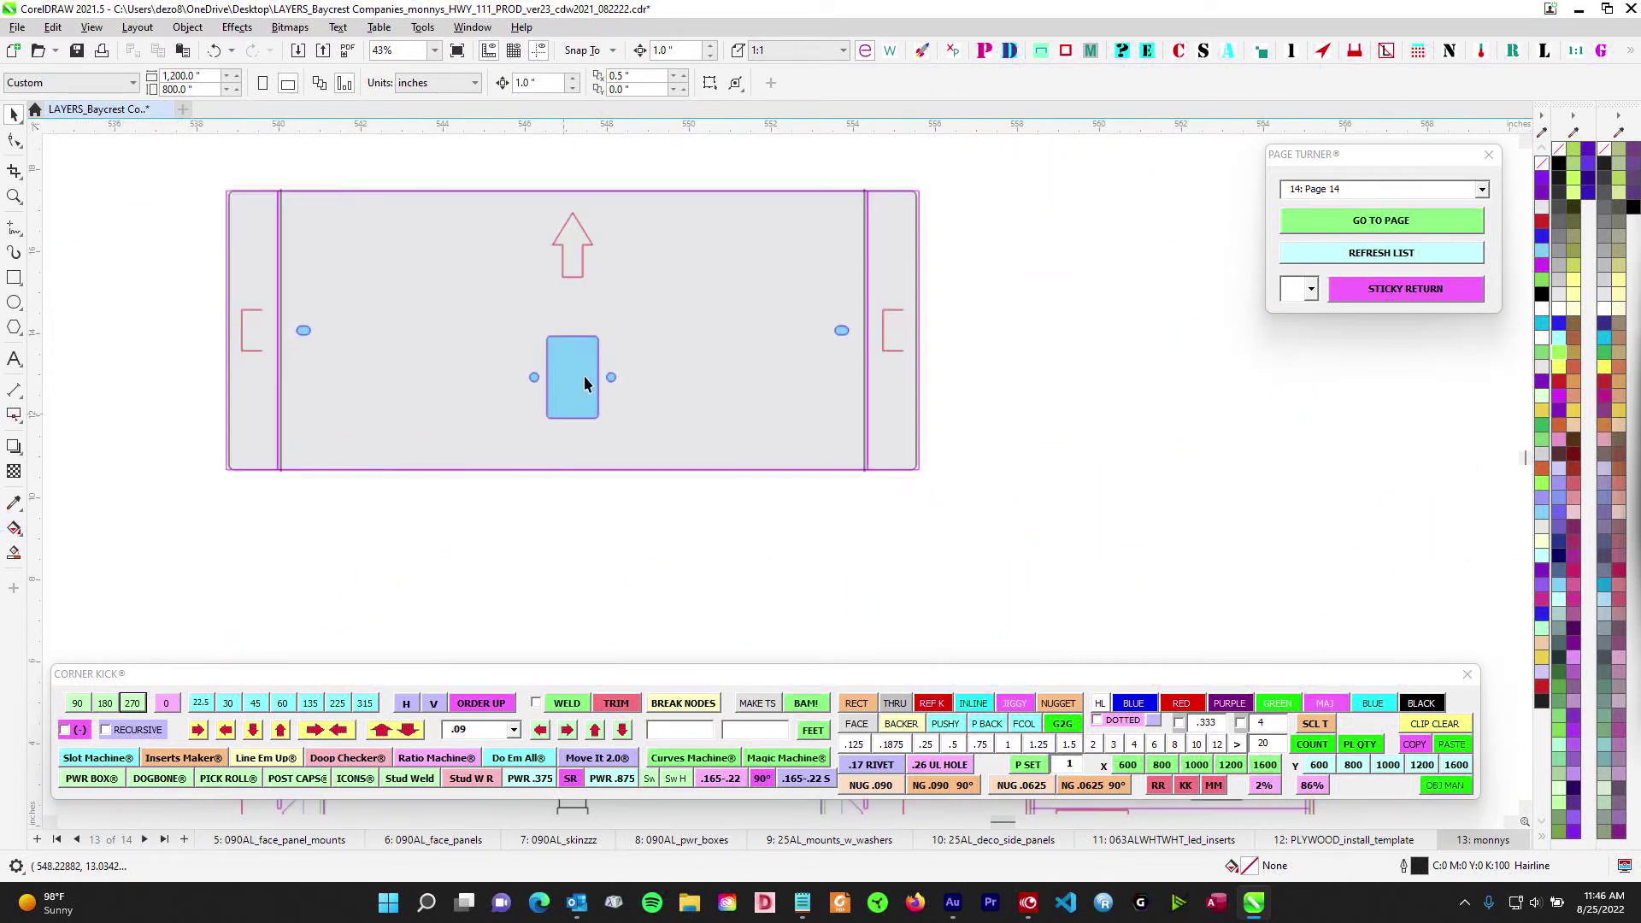
# Select the switch plate with its two screws in the section view and compare it with the gray panel's blue switch cutout
pyautogui.moveTo(704, 447); pyautogui.dragTo(894, 108)
pyautogui.scroll(2, 807, 388)
pyautogui.scroll(2, 806, 395)
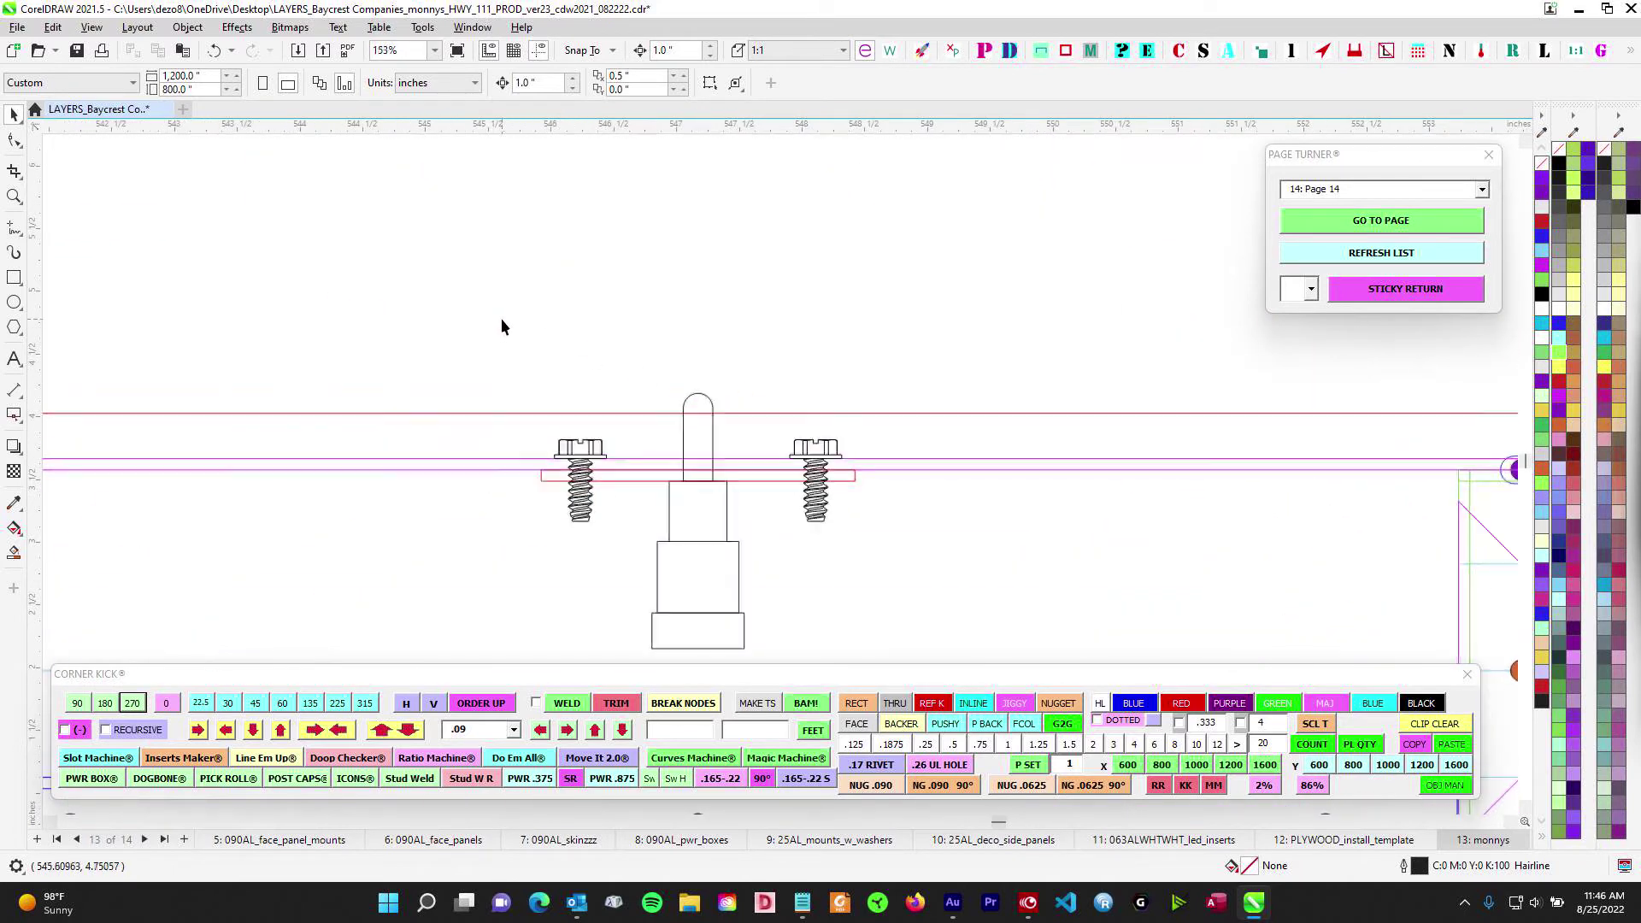
pyautogui.moveTo(501, 317); pyautogui.dragTo(880, 542)
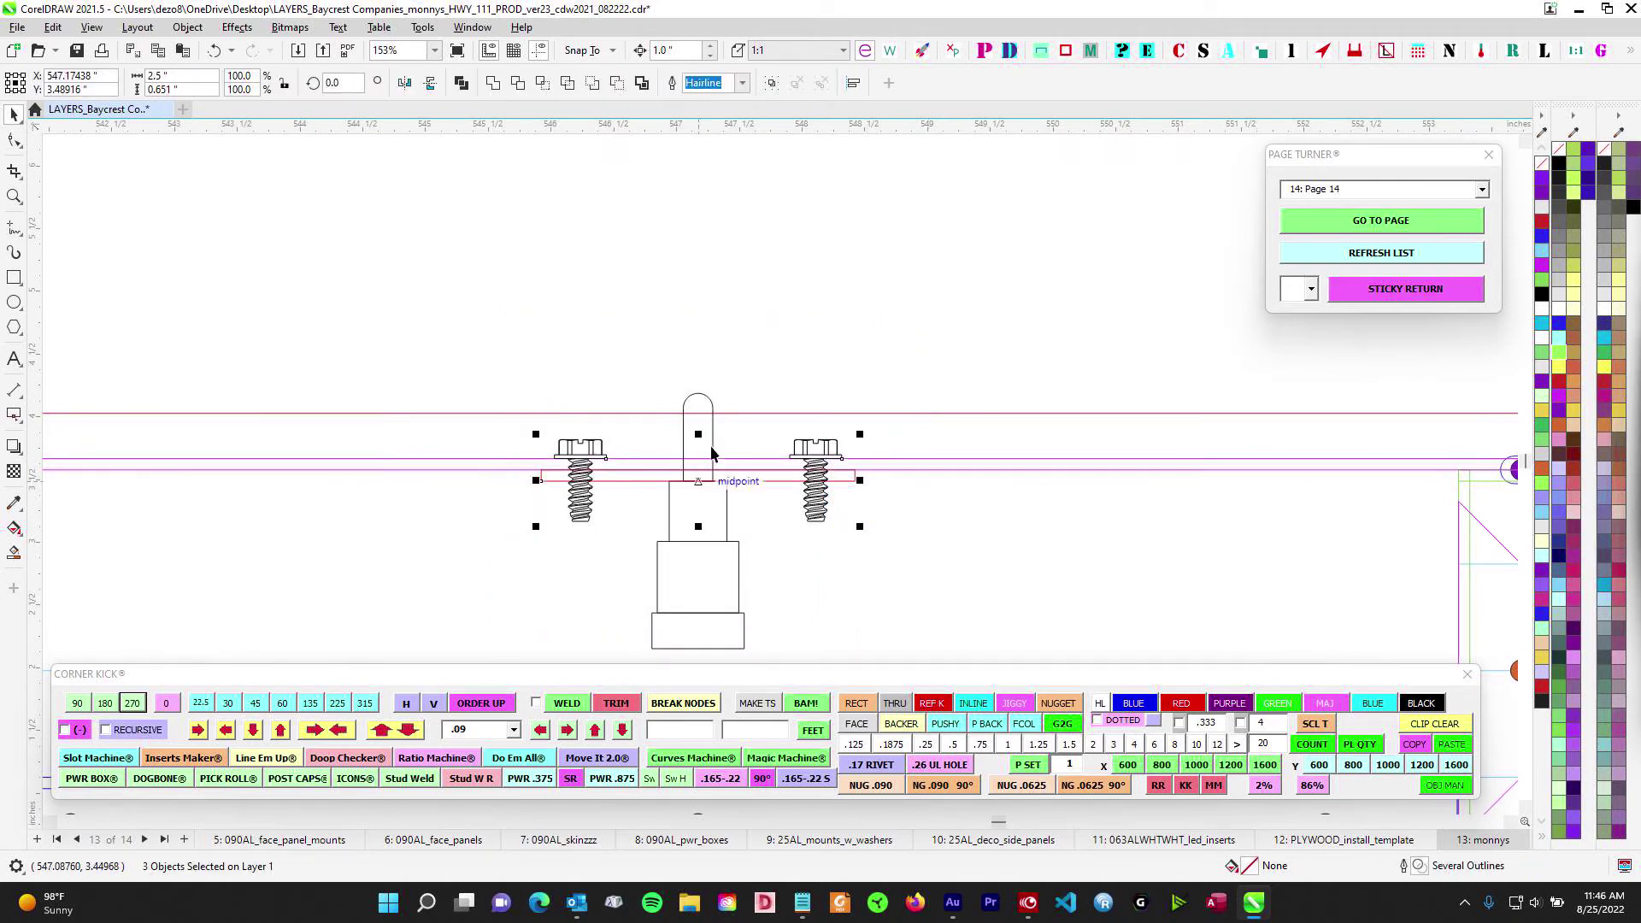
pyautogui.scroll(-3, 833, 516)
pyautogui.moveTo(835, 514); pyautogui.dragTo(752, 782)
pyautogui.scroll(1, 745, 382)
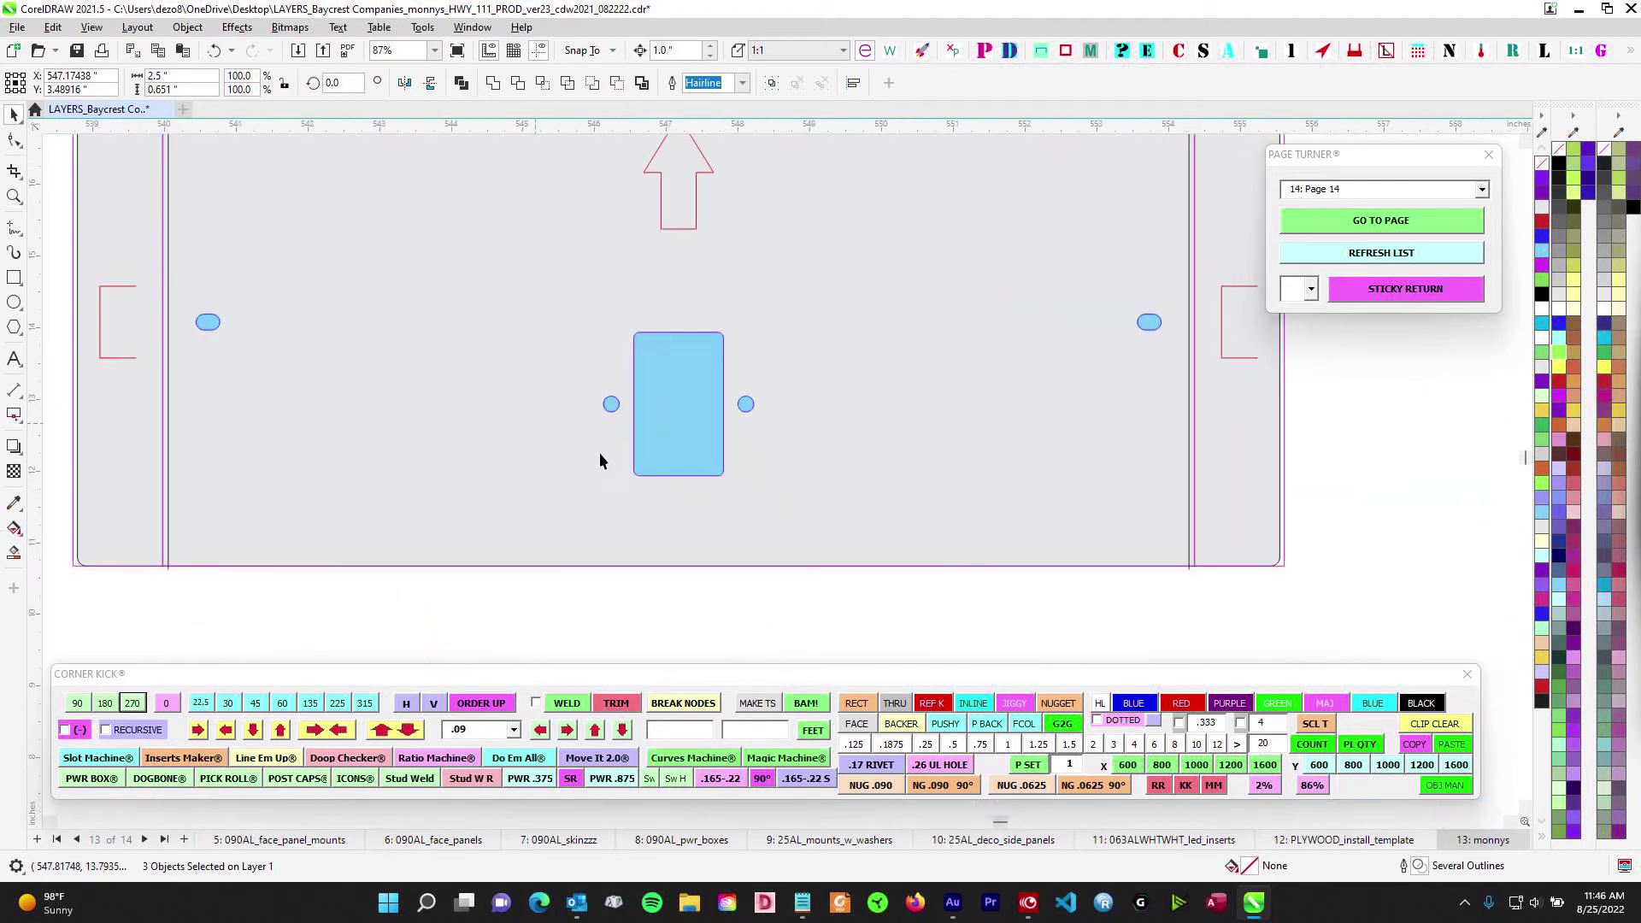
# Compare the flanged switch box numbered 1 and 2 with the gray rectangular panel carrying its outline among the sign parts
pyautogui.scroll(-3, 788, 461)
pyautogui.scroll(2, 722, 304)
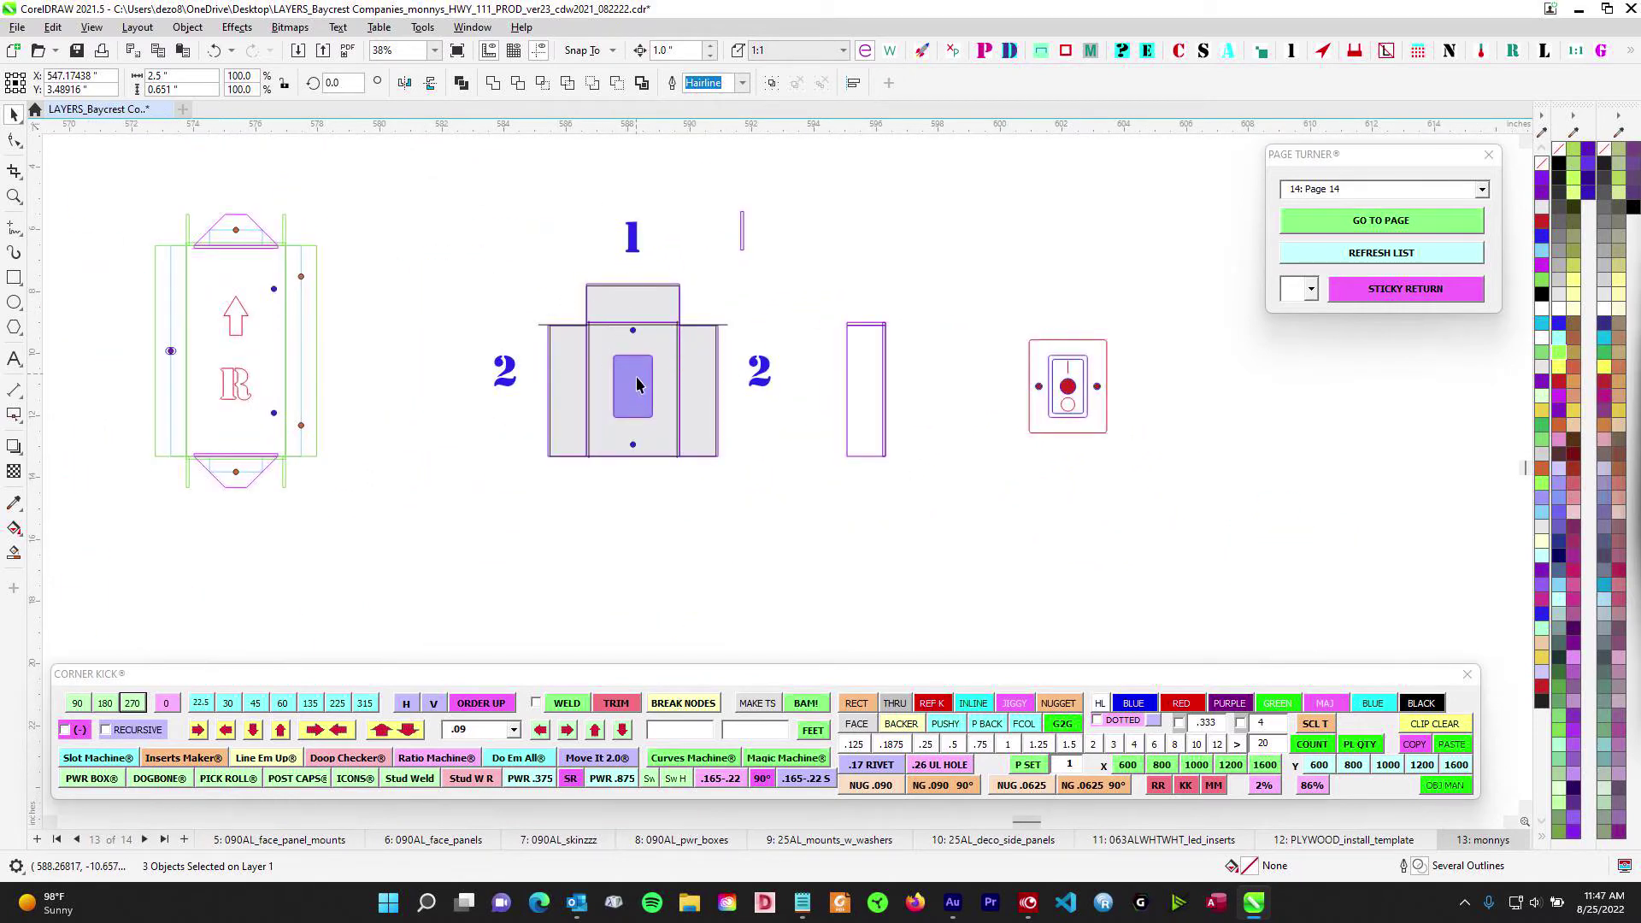
pyautogui.scroll(-10, 637, 385)
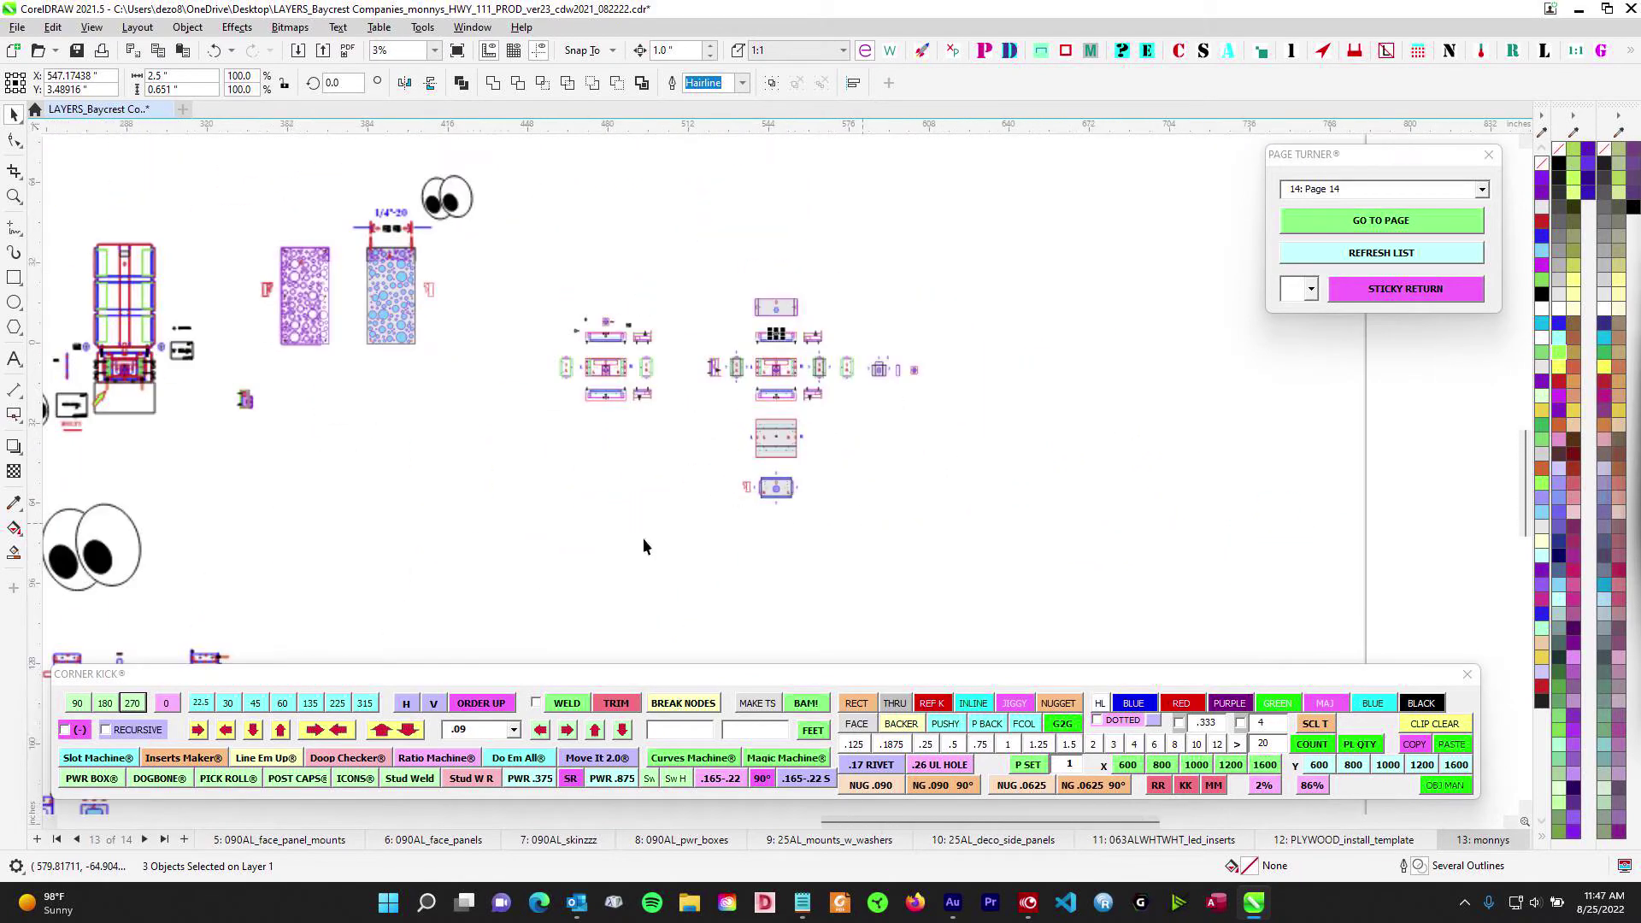
pyautogui.moveTo(590, 551); pyautogui.dragTo(996, 179)
pyautogui.moveTo(635, 504); pyautogui.dragTo(798, 293)
pyautogui.moveTo(641, 538); pyautogui.dragTo(1100, 258)
pyautogui.scroll(2, 639, 340)
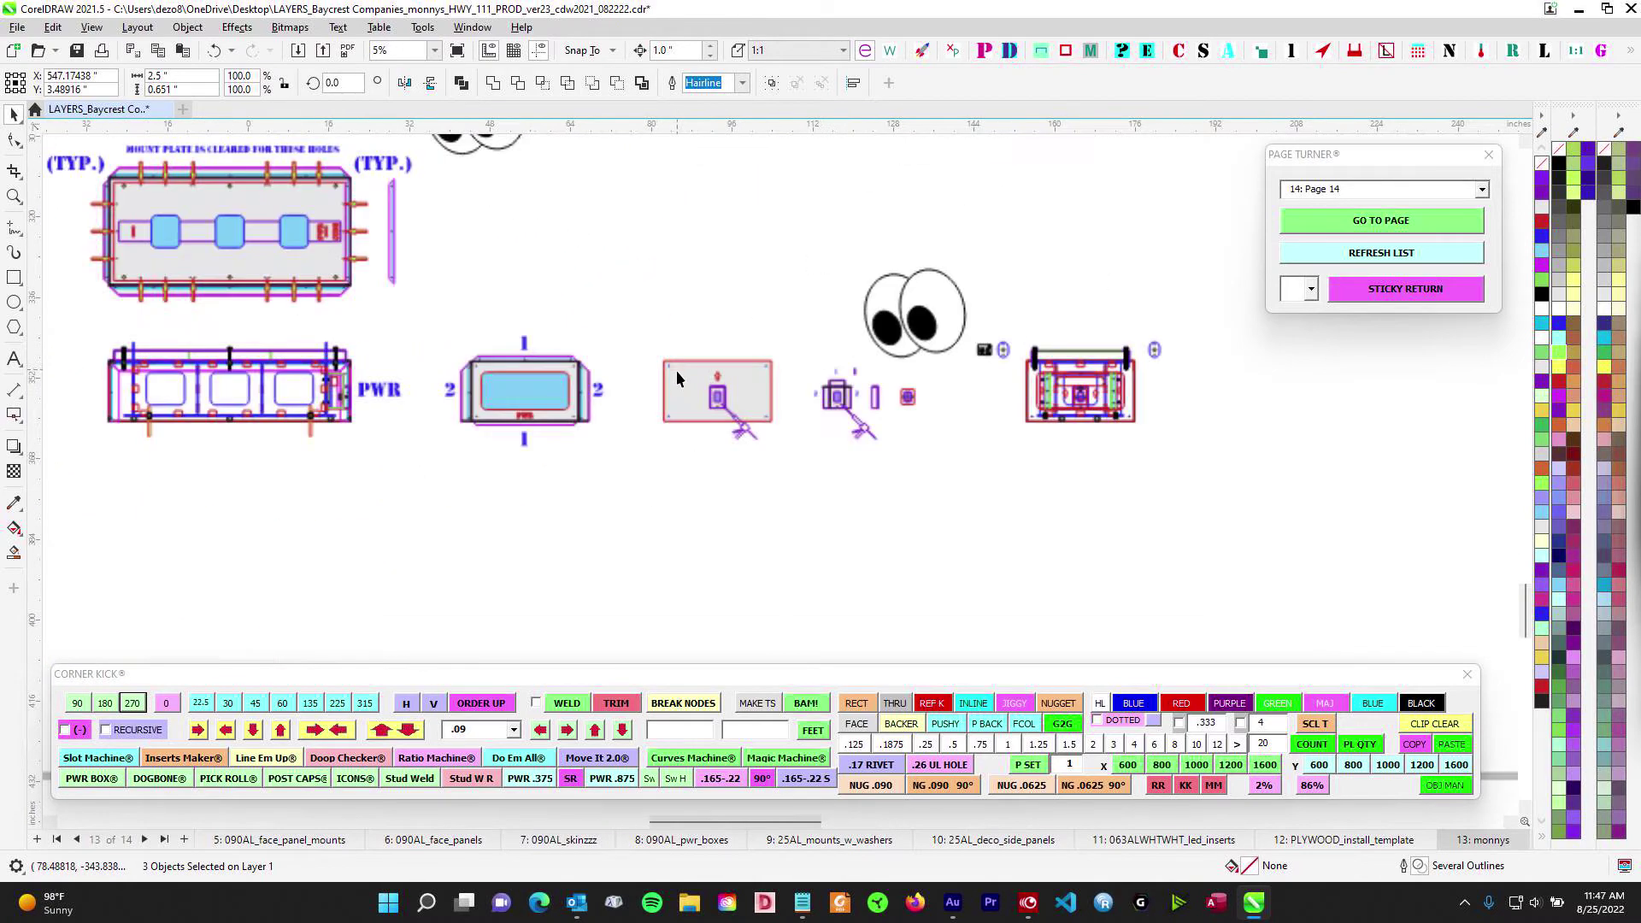
pyautogui.scroll(5, 675, 371)
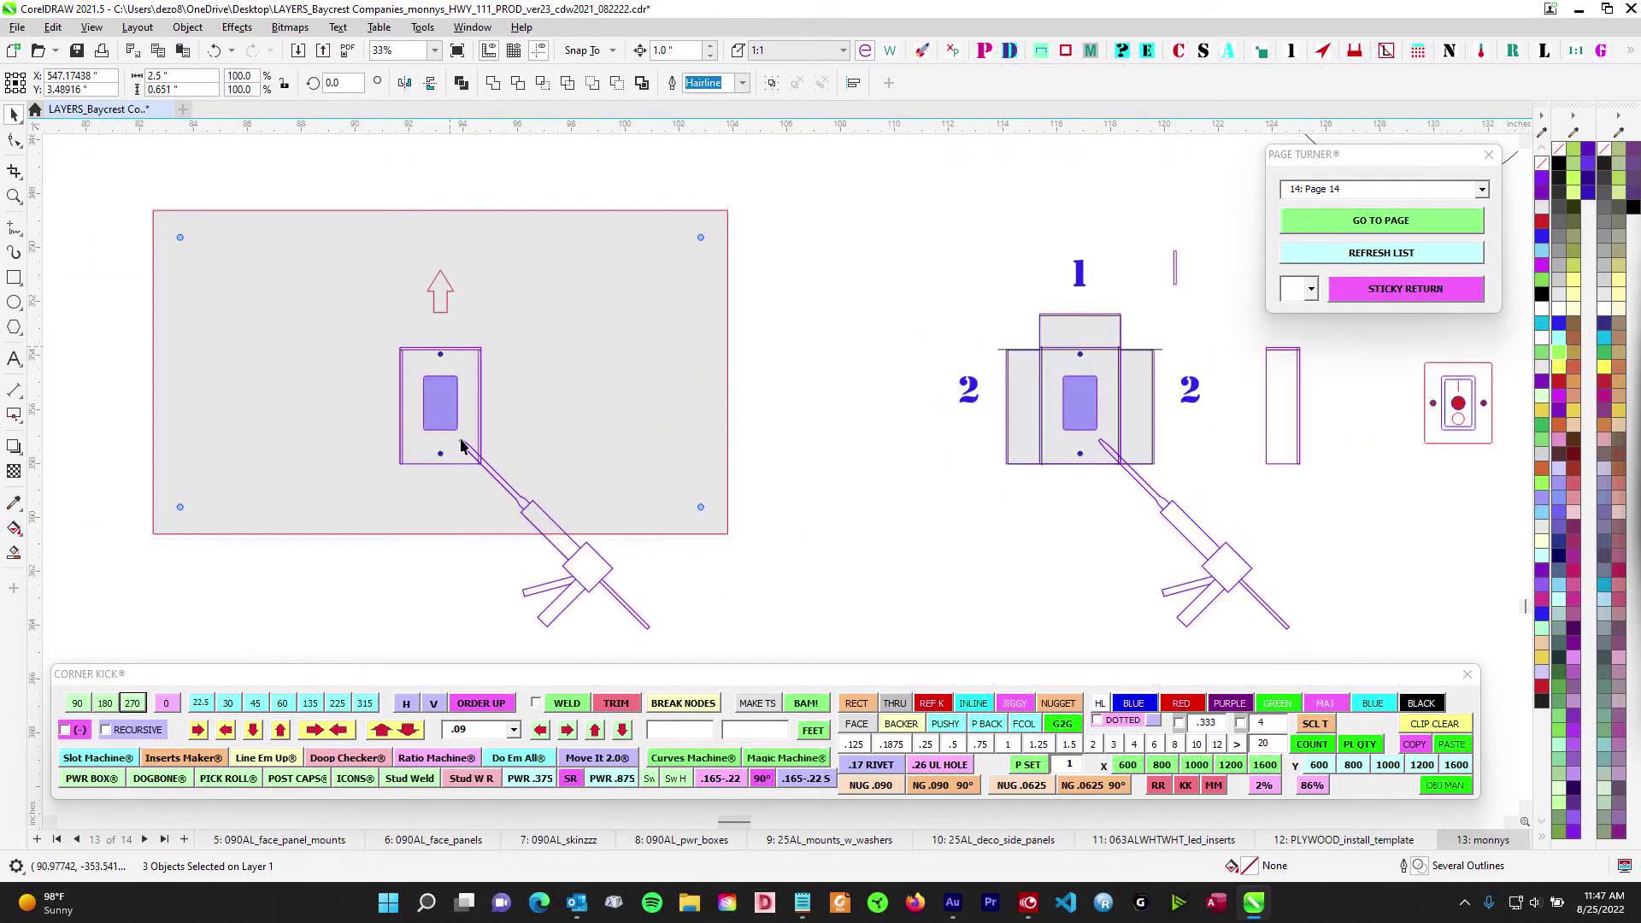
pyautogui.scroll(-5, 936, 432)
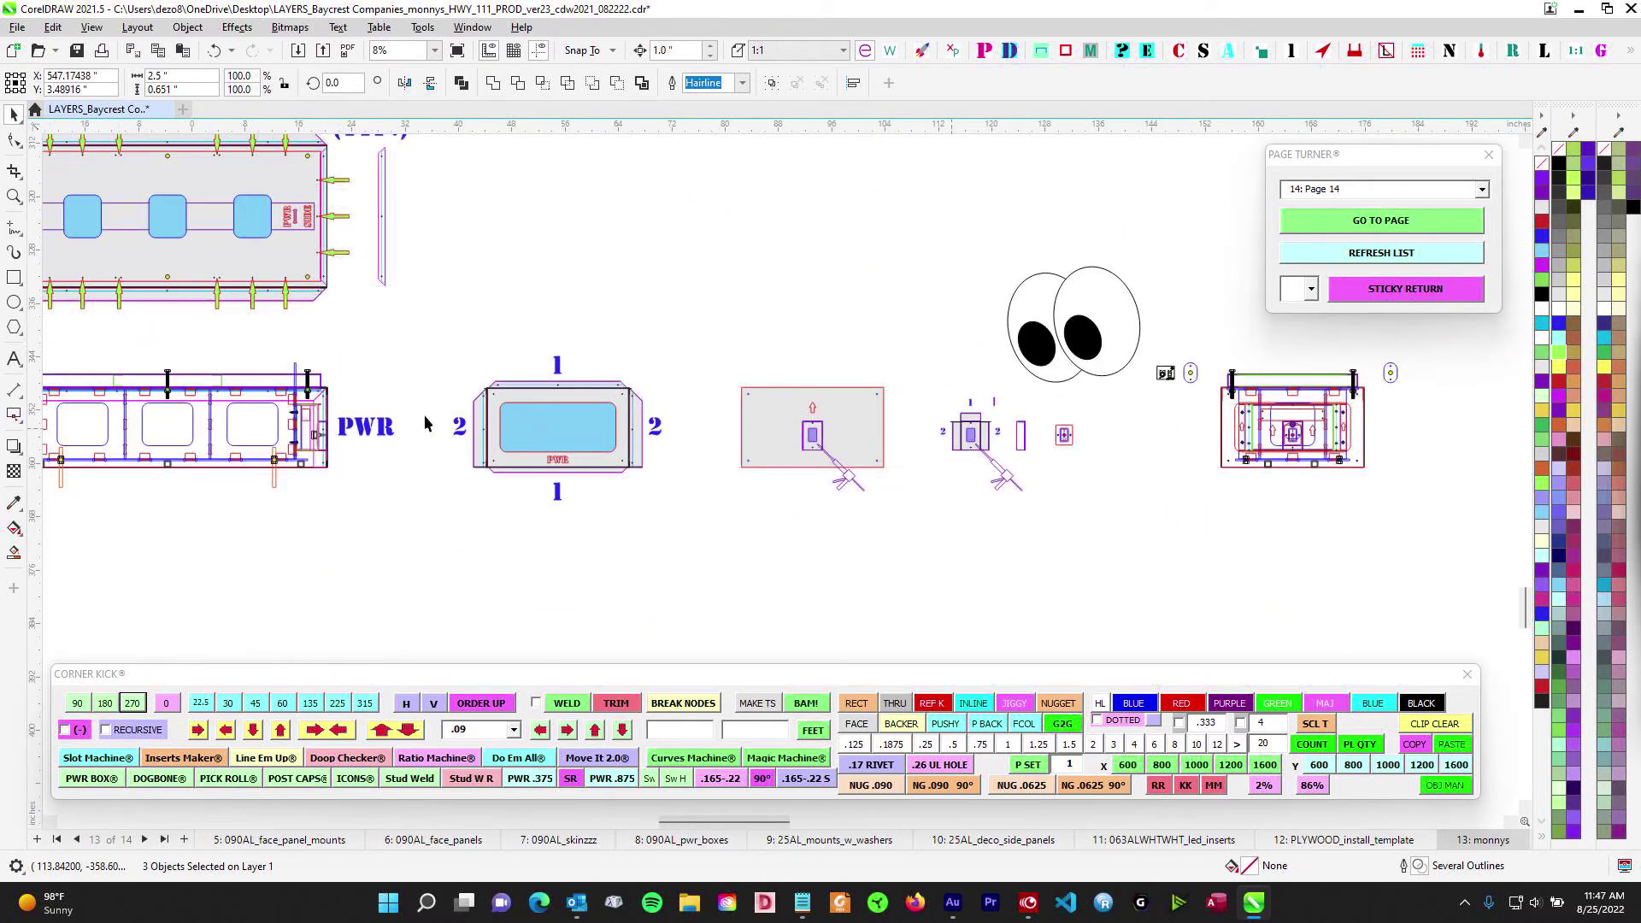
# Inspect the power box at the sign frame's PWR end, selecting its bottom 0.09 extrusion and clearing the selection
pyautogui.scroll(6, 360, 424)
pyautogui.scroll(2, 312, 426)
pyautogui.moveTo(312, 425); pyautogui.dragTo(920, 299)
pyautogui.scroll(2, 842, 280)
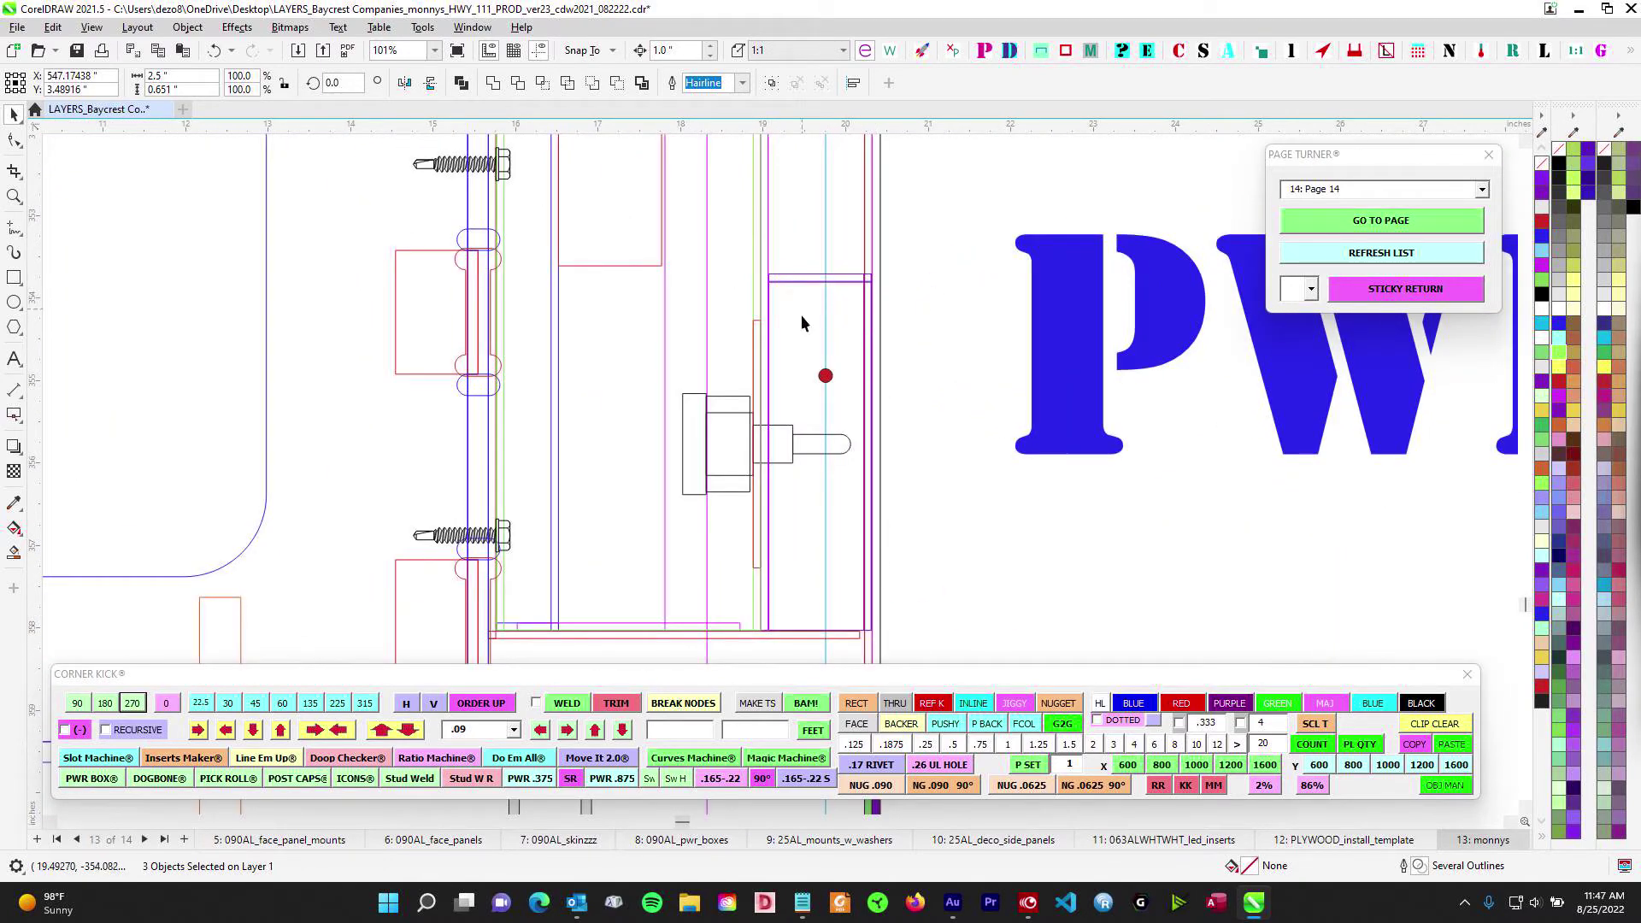
pyautogui.scroll(-3, 813, 480)
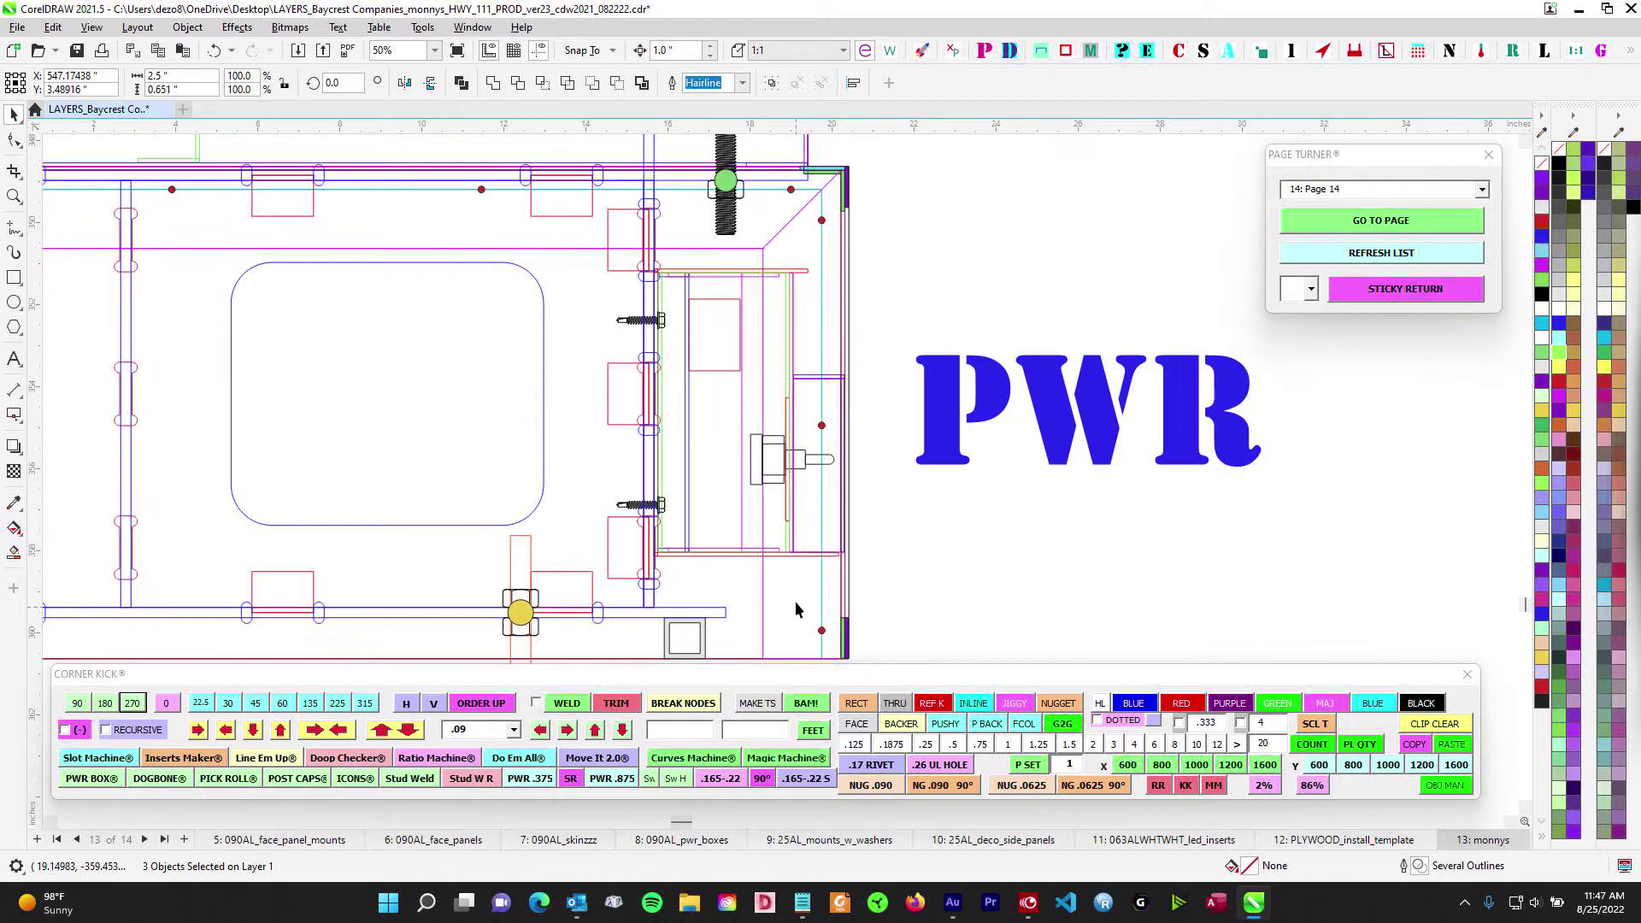
pyautogui.click(793, 555)
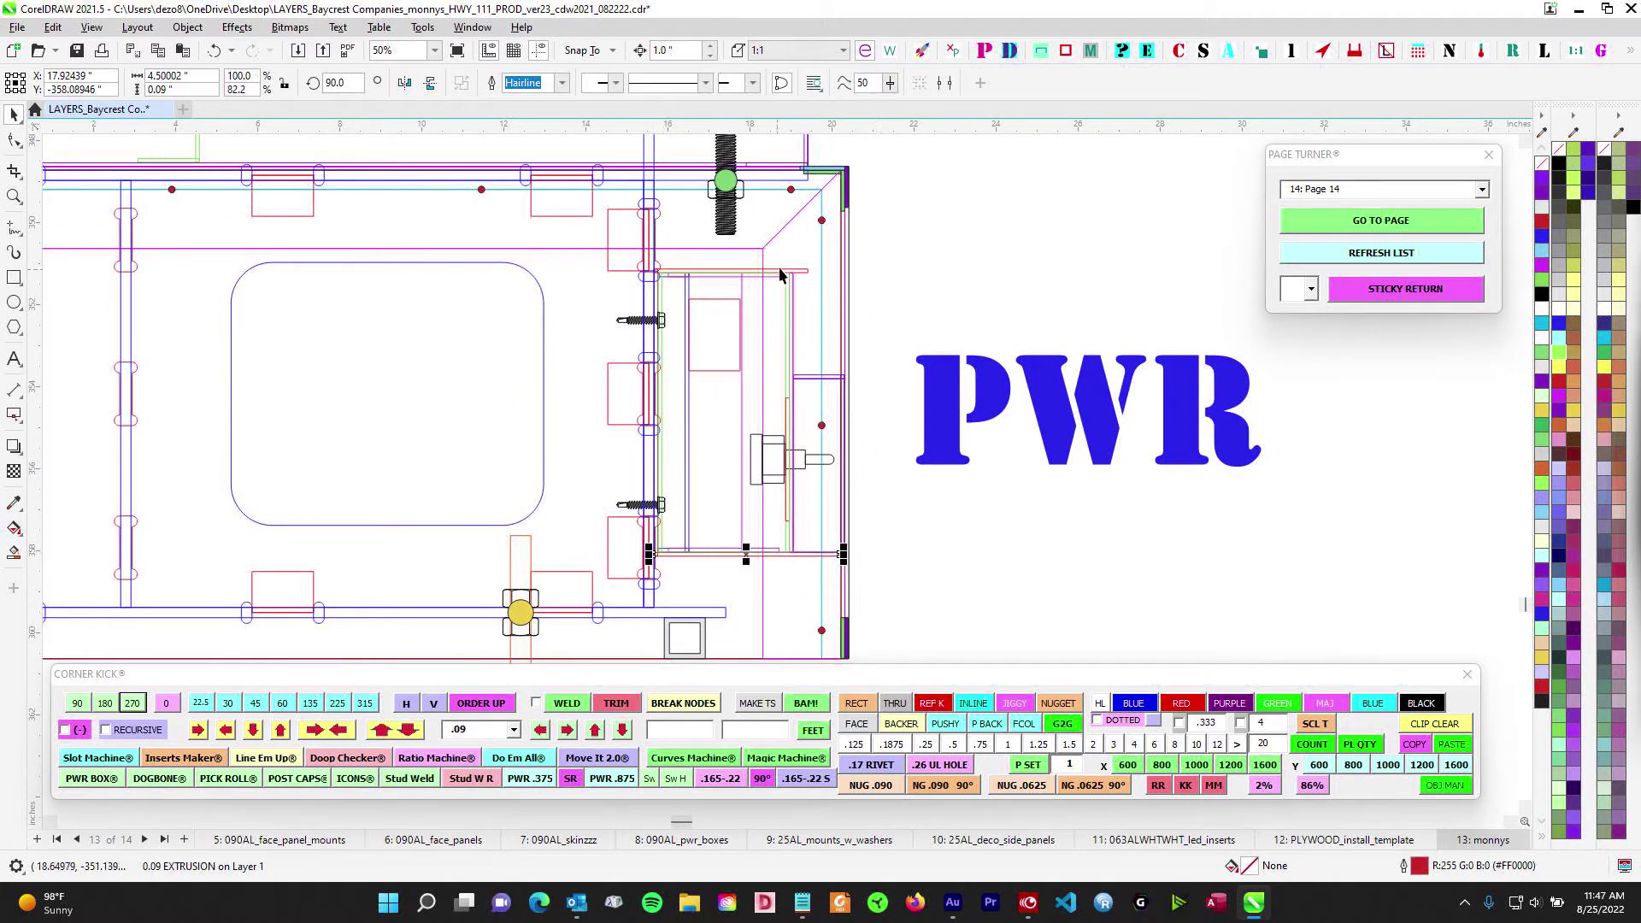
pyautogui.click(944, 295)
pyautogui.moveTo(867, 203); pyautogui.dragTo(885, 175)
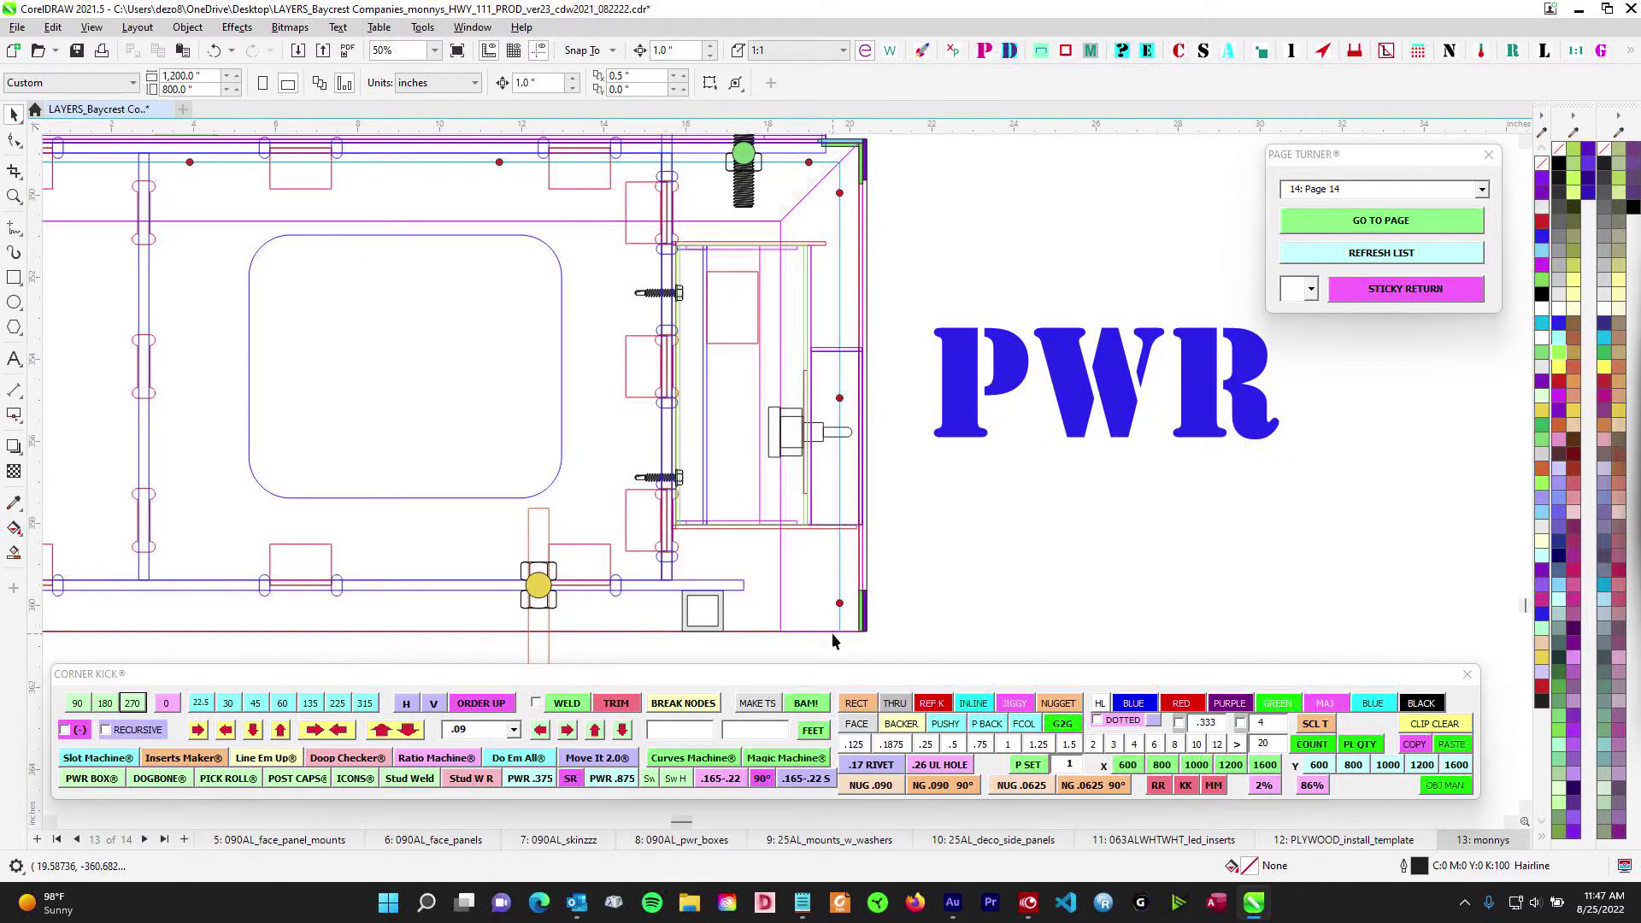
# Examine how the power box's switch and self-tapping screws sit within the PWR end of the sign frame
pyautogui.scroll(1, 839, 509)
pyautogui.scroll(-4, 844, 501)
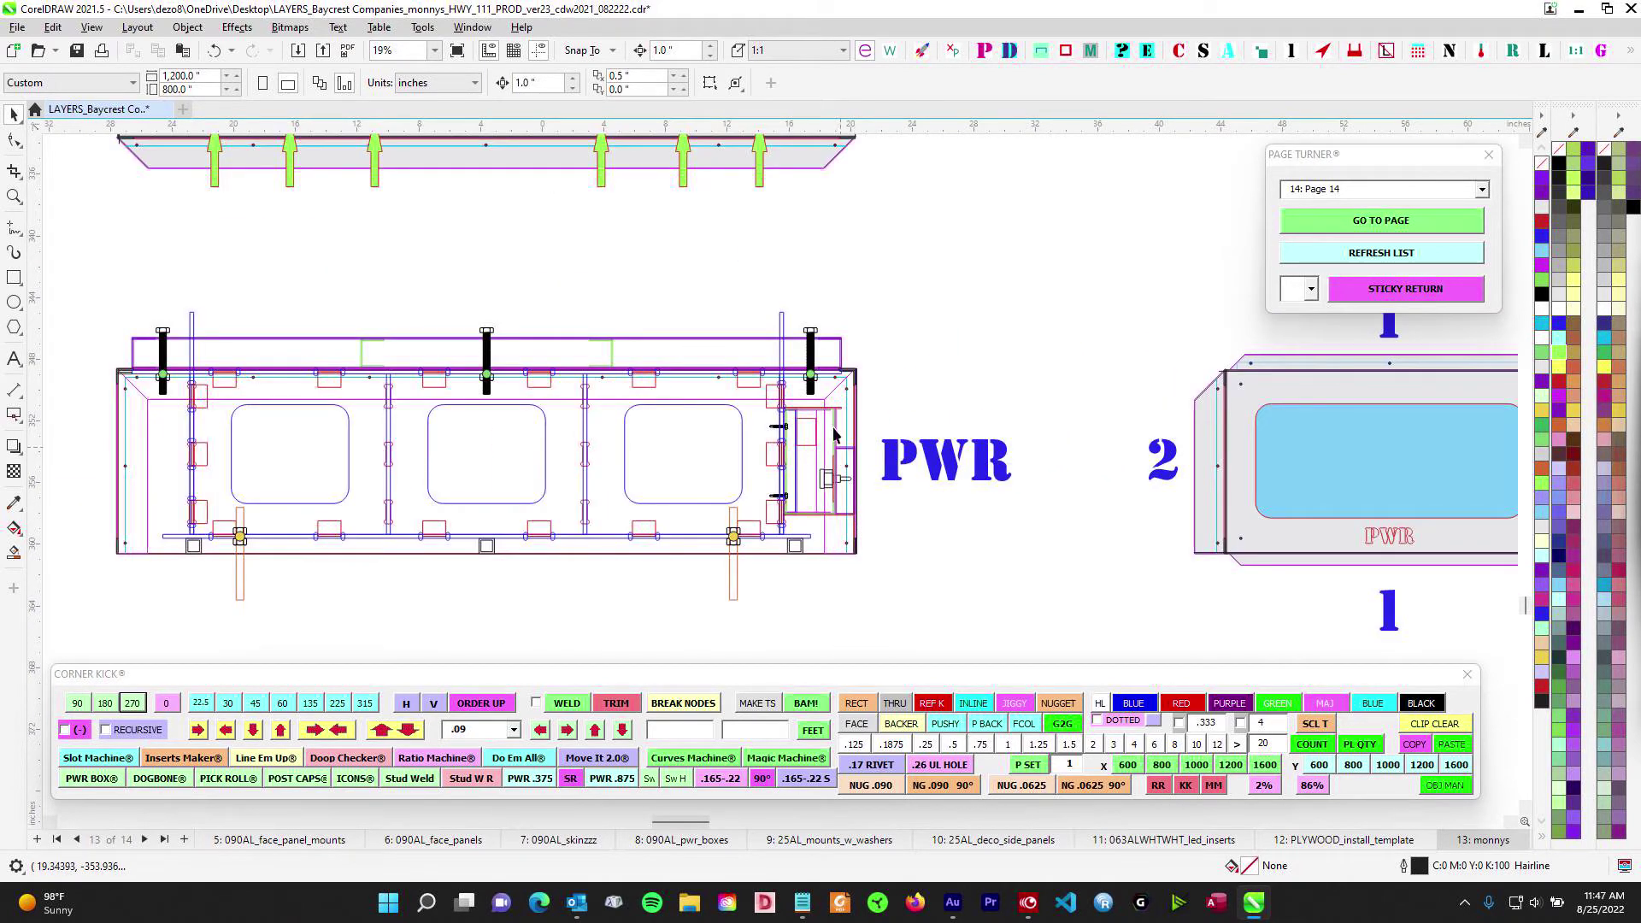
pyautogui.scroll(5, 827, 412)
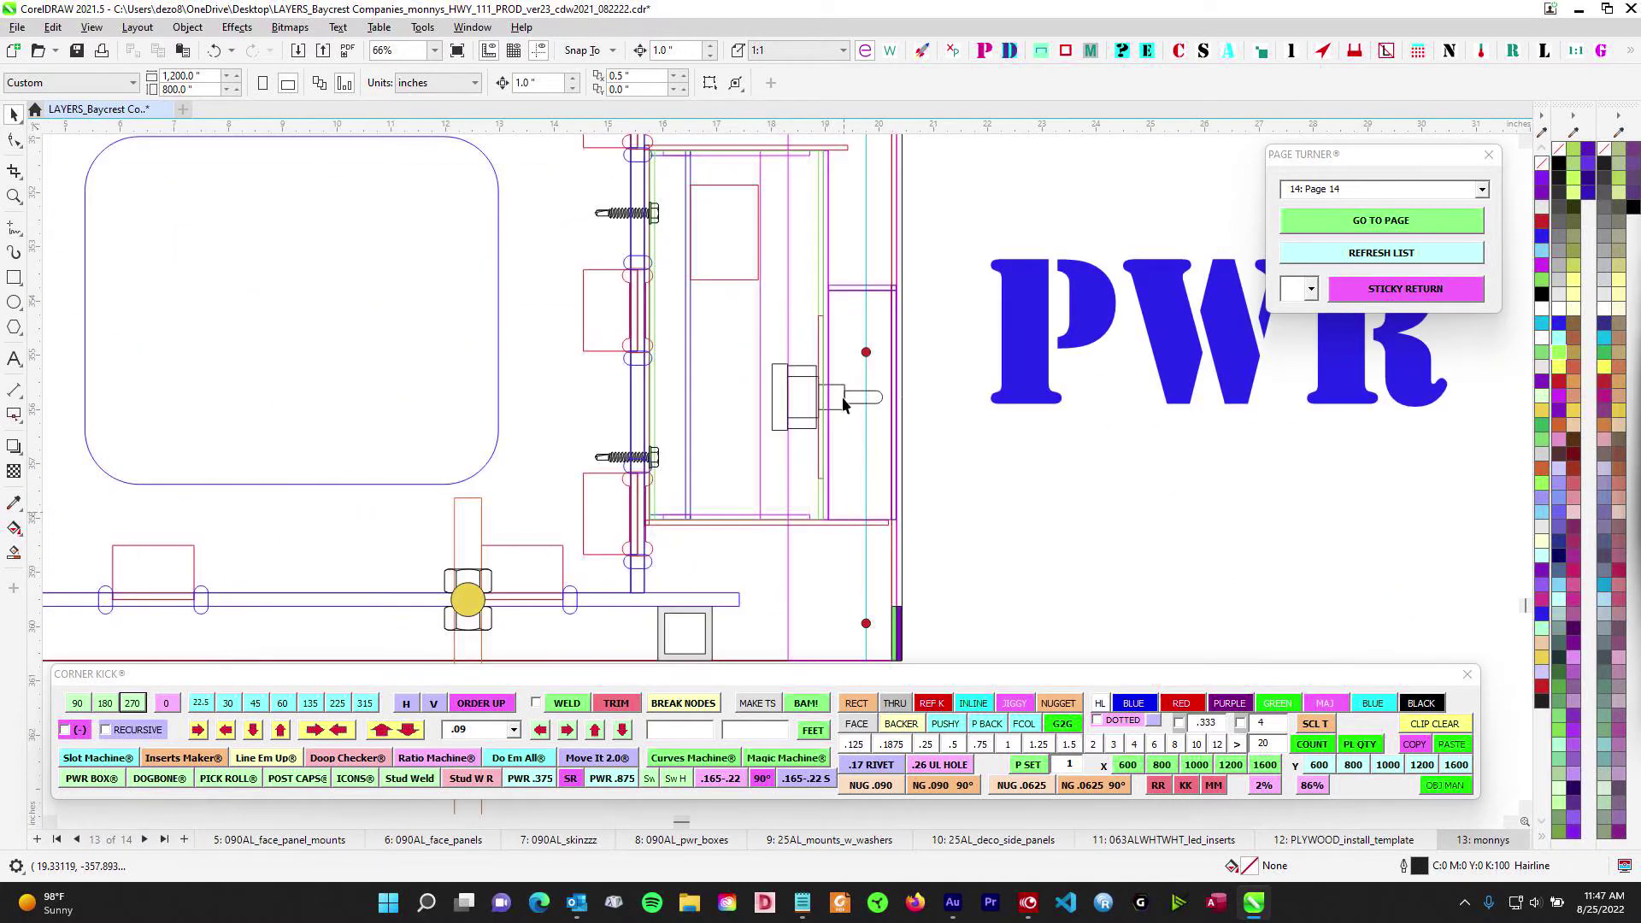
pyautogui.scroll(2, 615, 453)
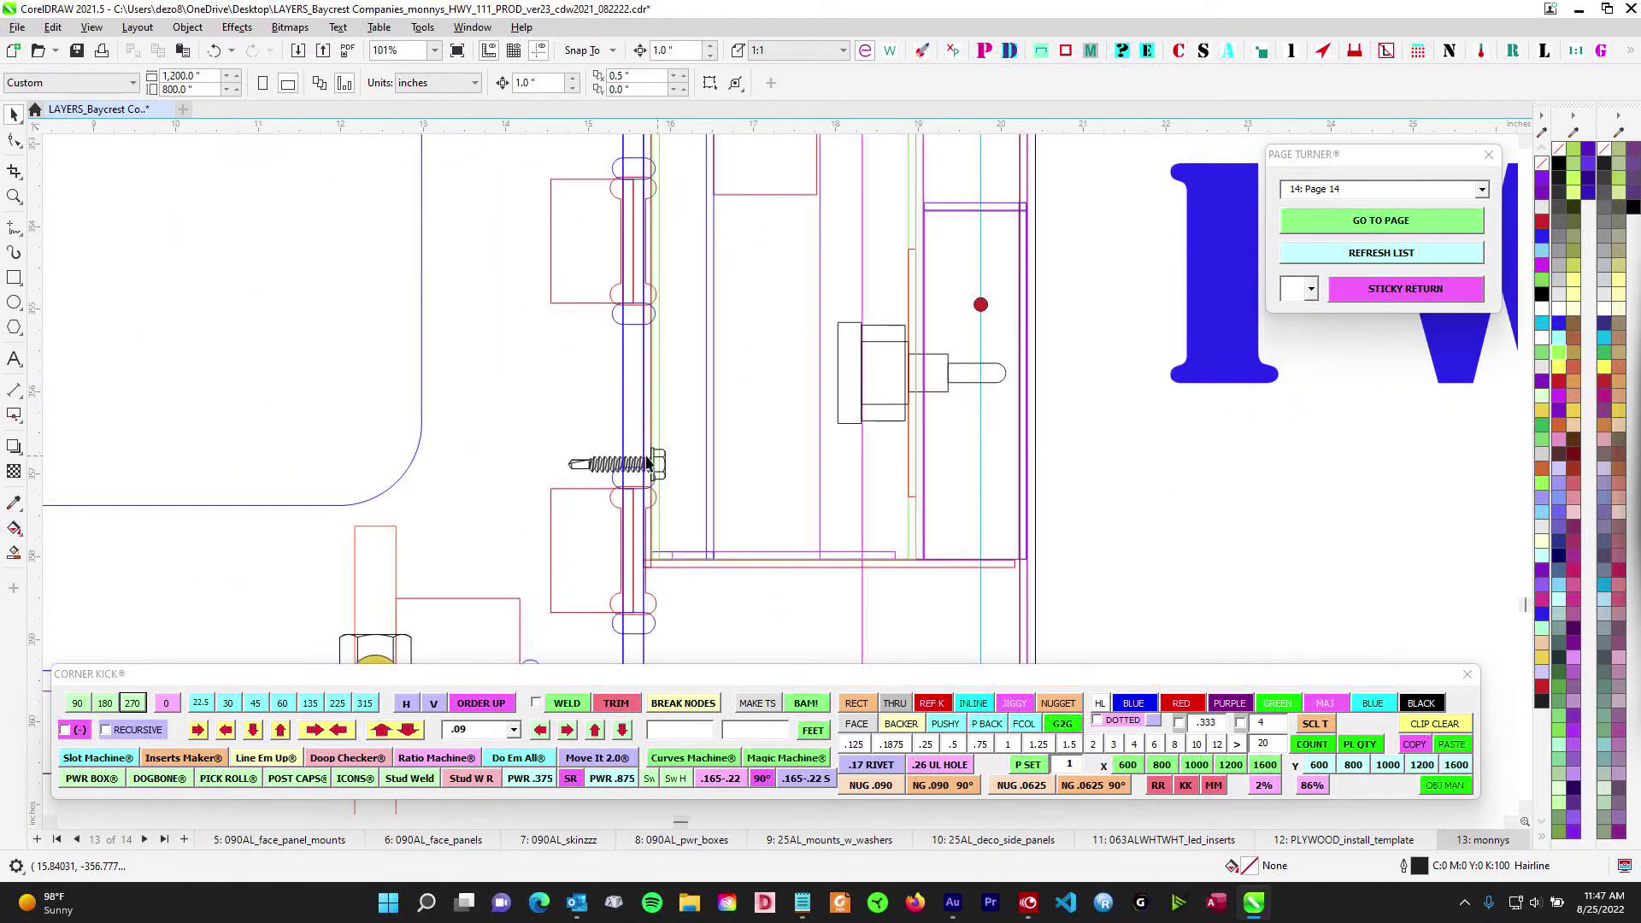
pyautogui.scroll(-6, 650, 421)
pyautogui.scroll(7, 677, 260)
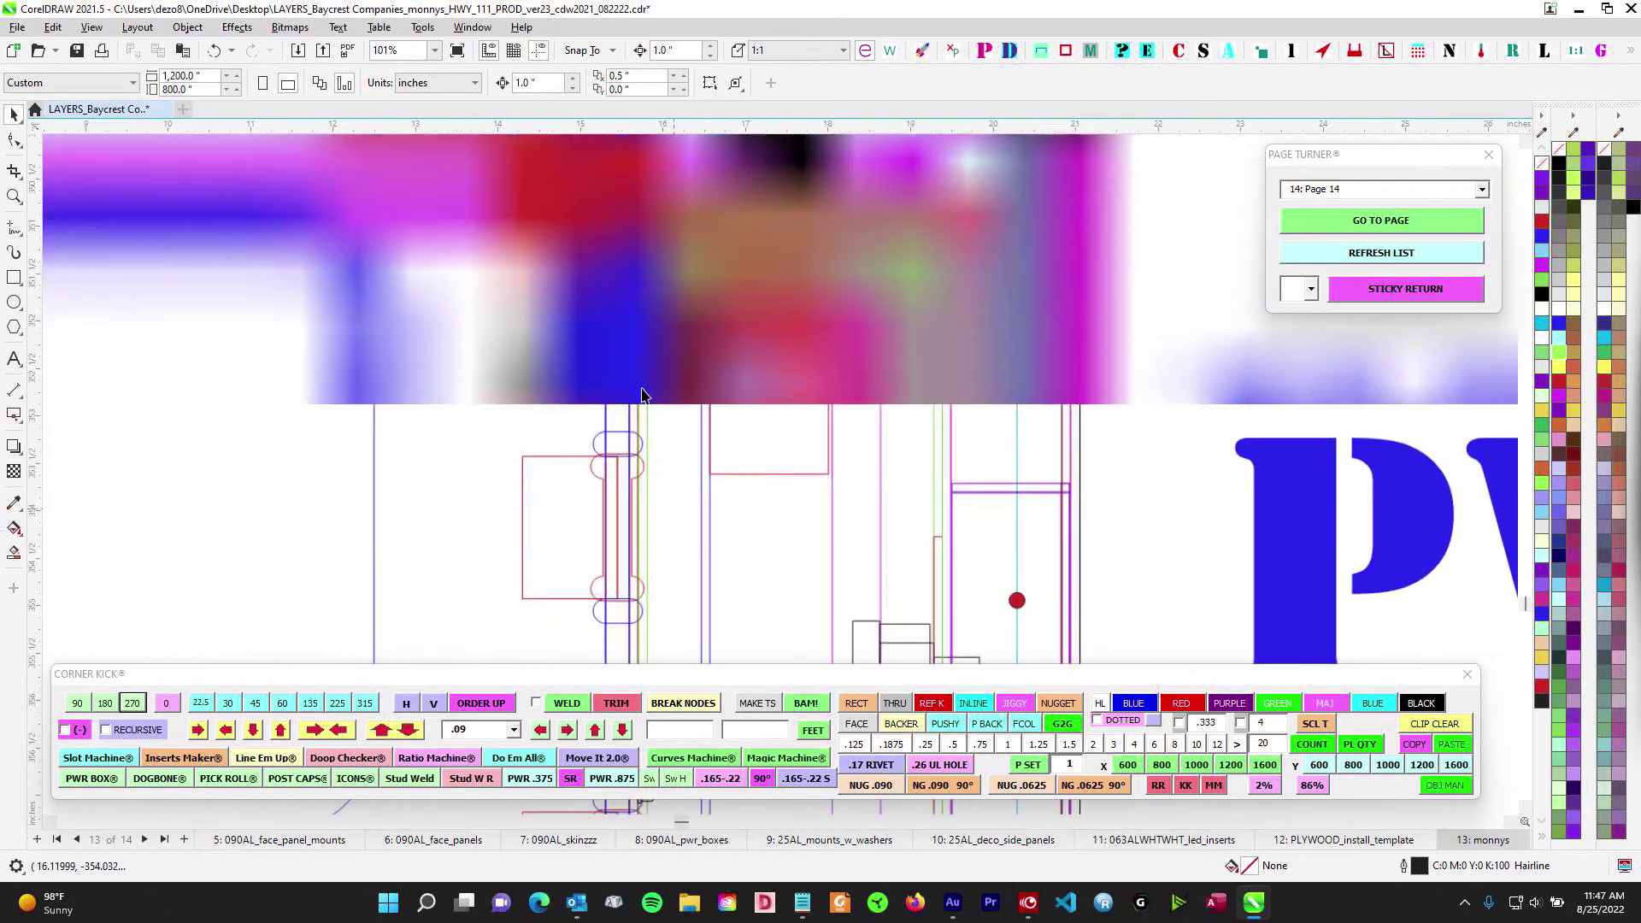
pyautogui.scroll(-2, 586, 362)
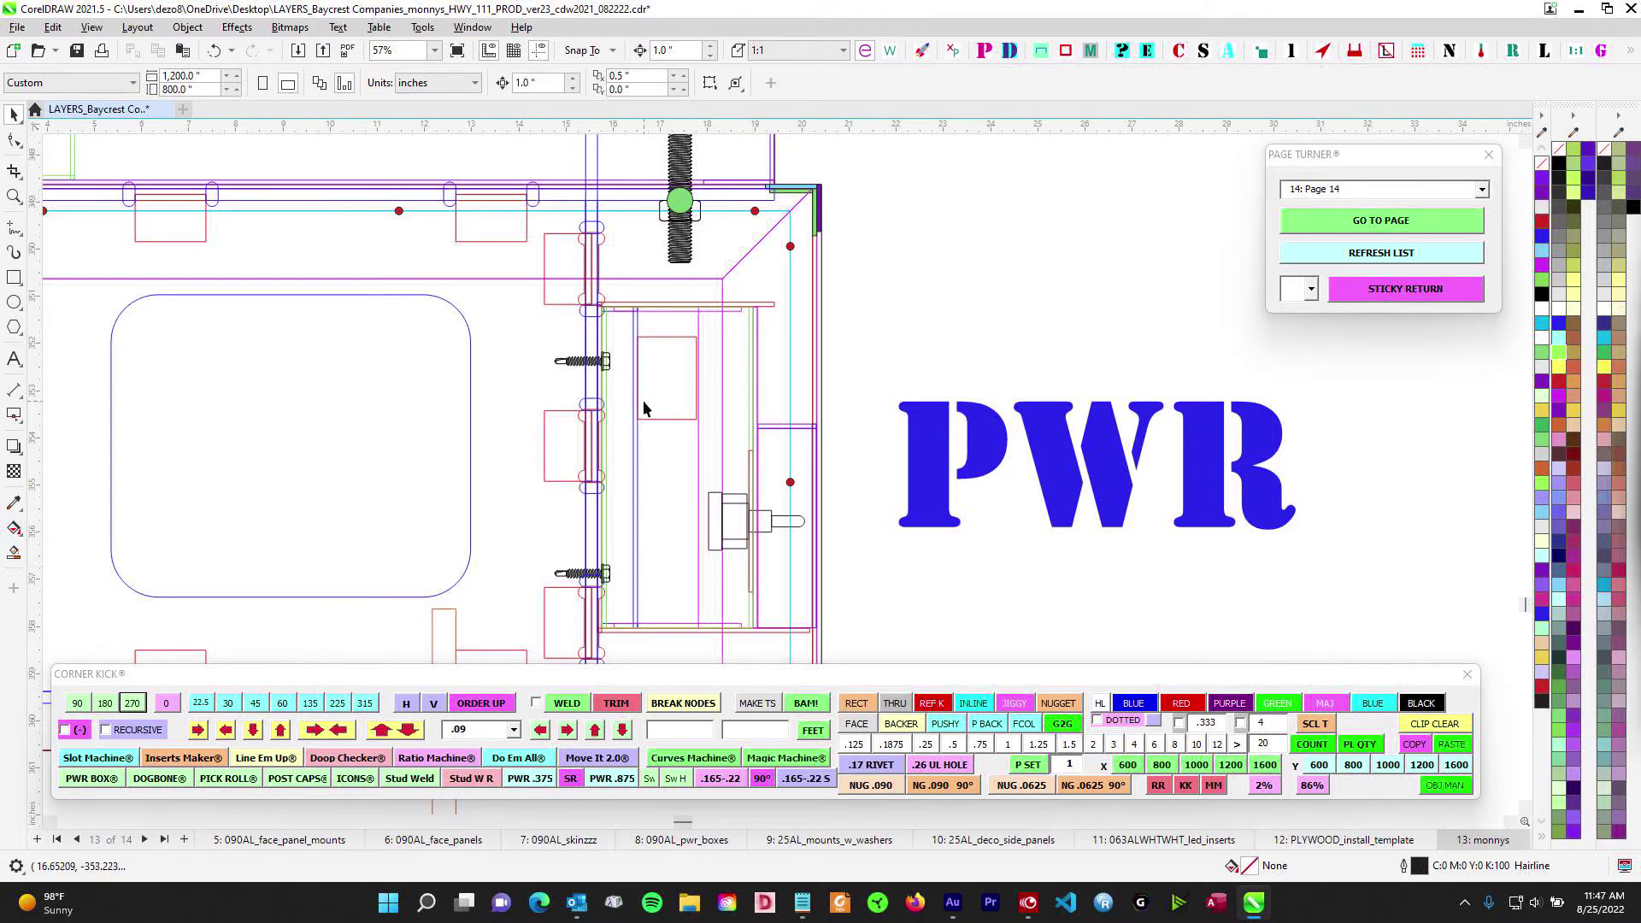
pyautogui.scroll(2, 676, 344)
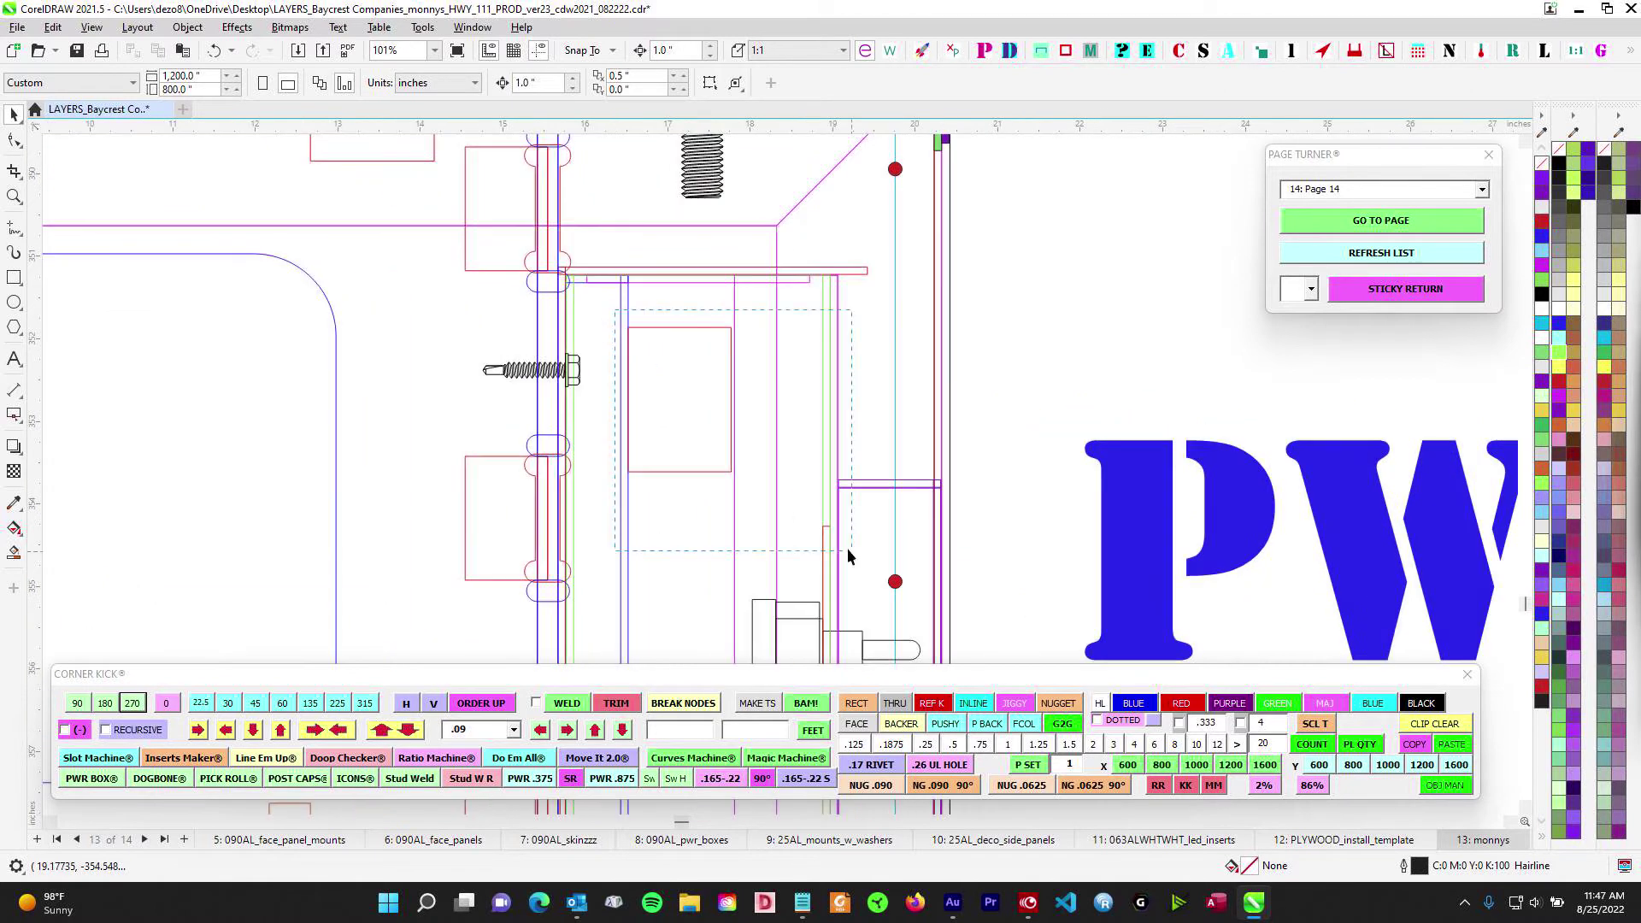
# Select the red rectangle inside the PWR end's power box, and look over the mount plate cleared for the arrowed holes
pyautogui.click(724, 440)
pyautogui.scroll(-6, 724, 440)
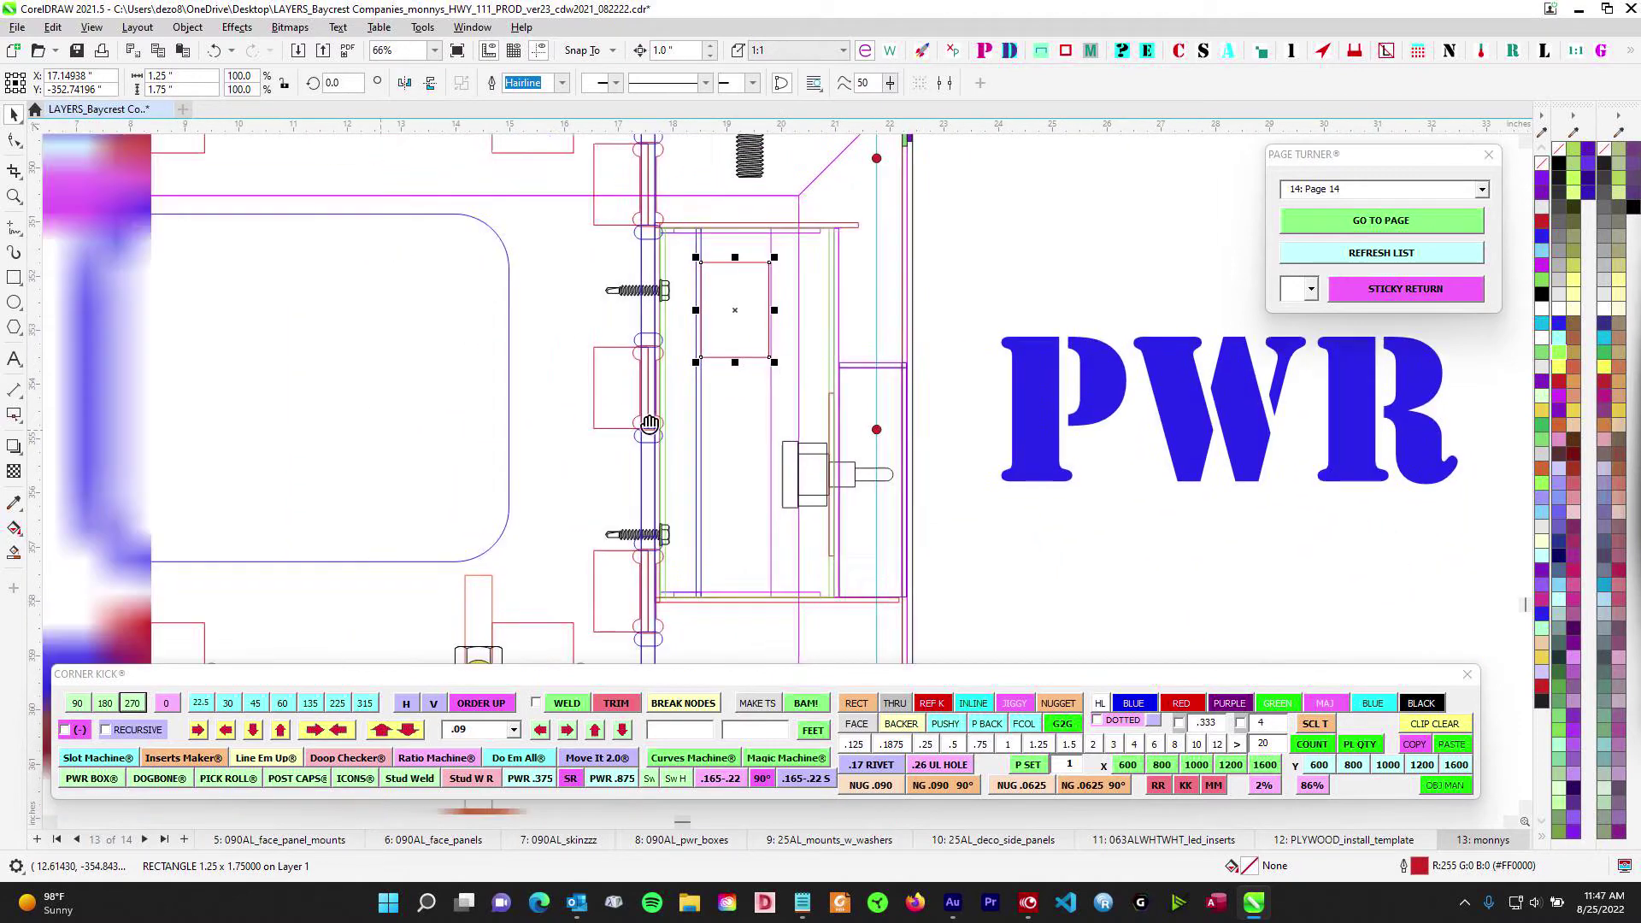
pyautogui.moveTo(1033, 245); pyautogui.dragTo(920, 436)
pyautogui.scroll(1, 930, 408)
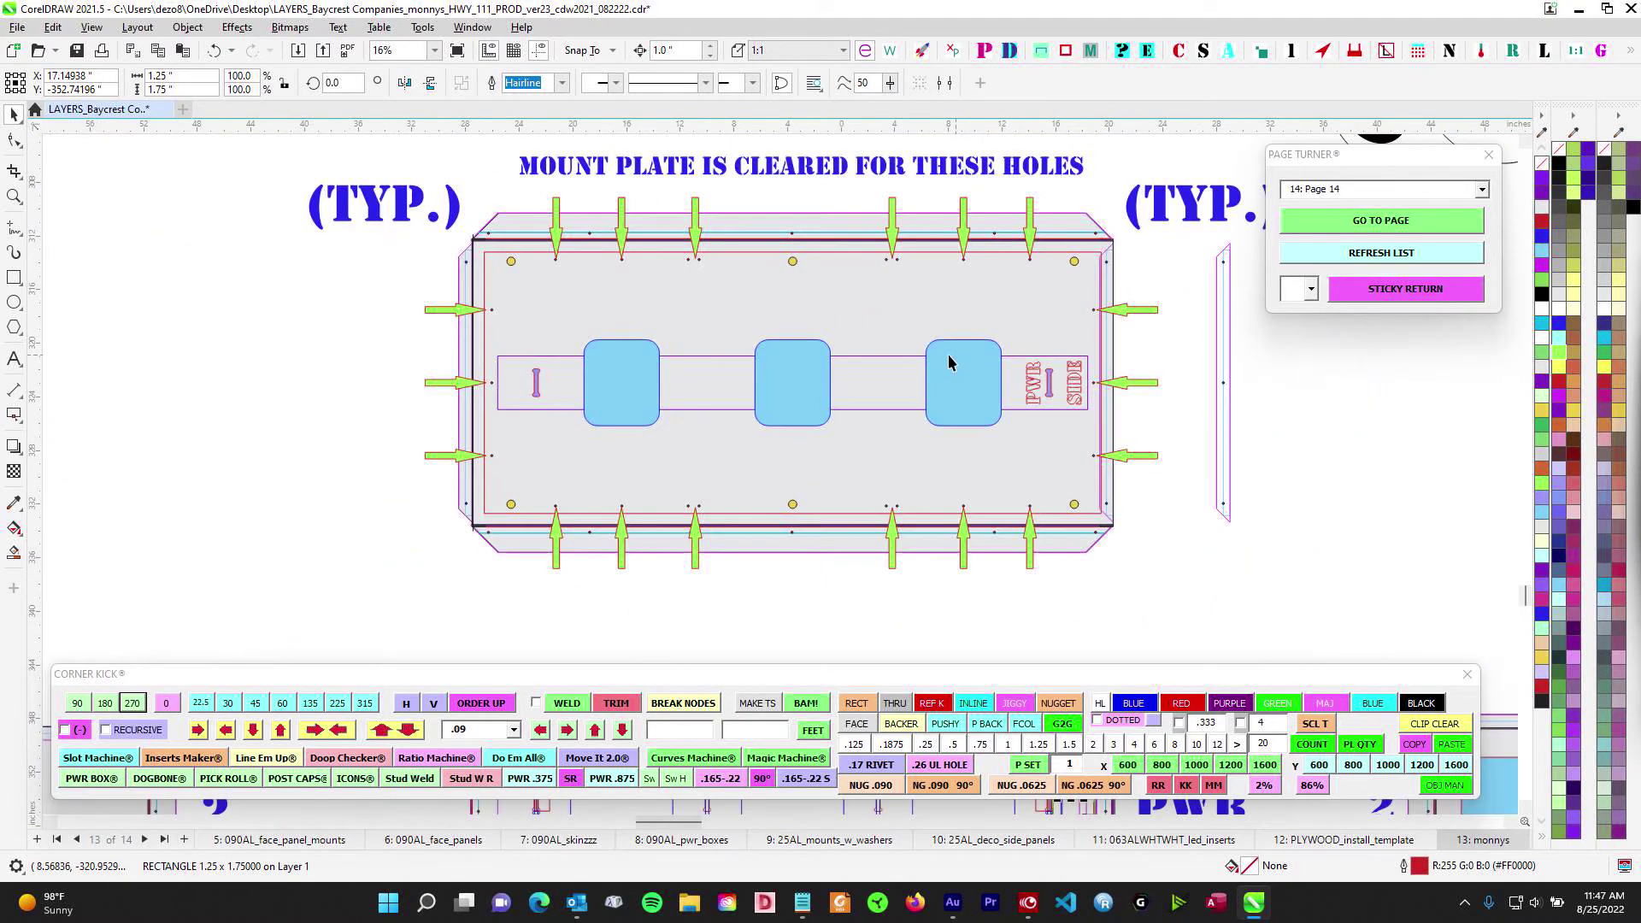
pyautogui.scroll(-1, 859, 443)
pyautogui.scroll(-1, 864, 469)
pyautogui.moveTo(1169, 374); pyautogui.dragTo(445, 506)
pyautogui.scroll(3, 786, 278)
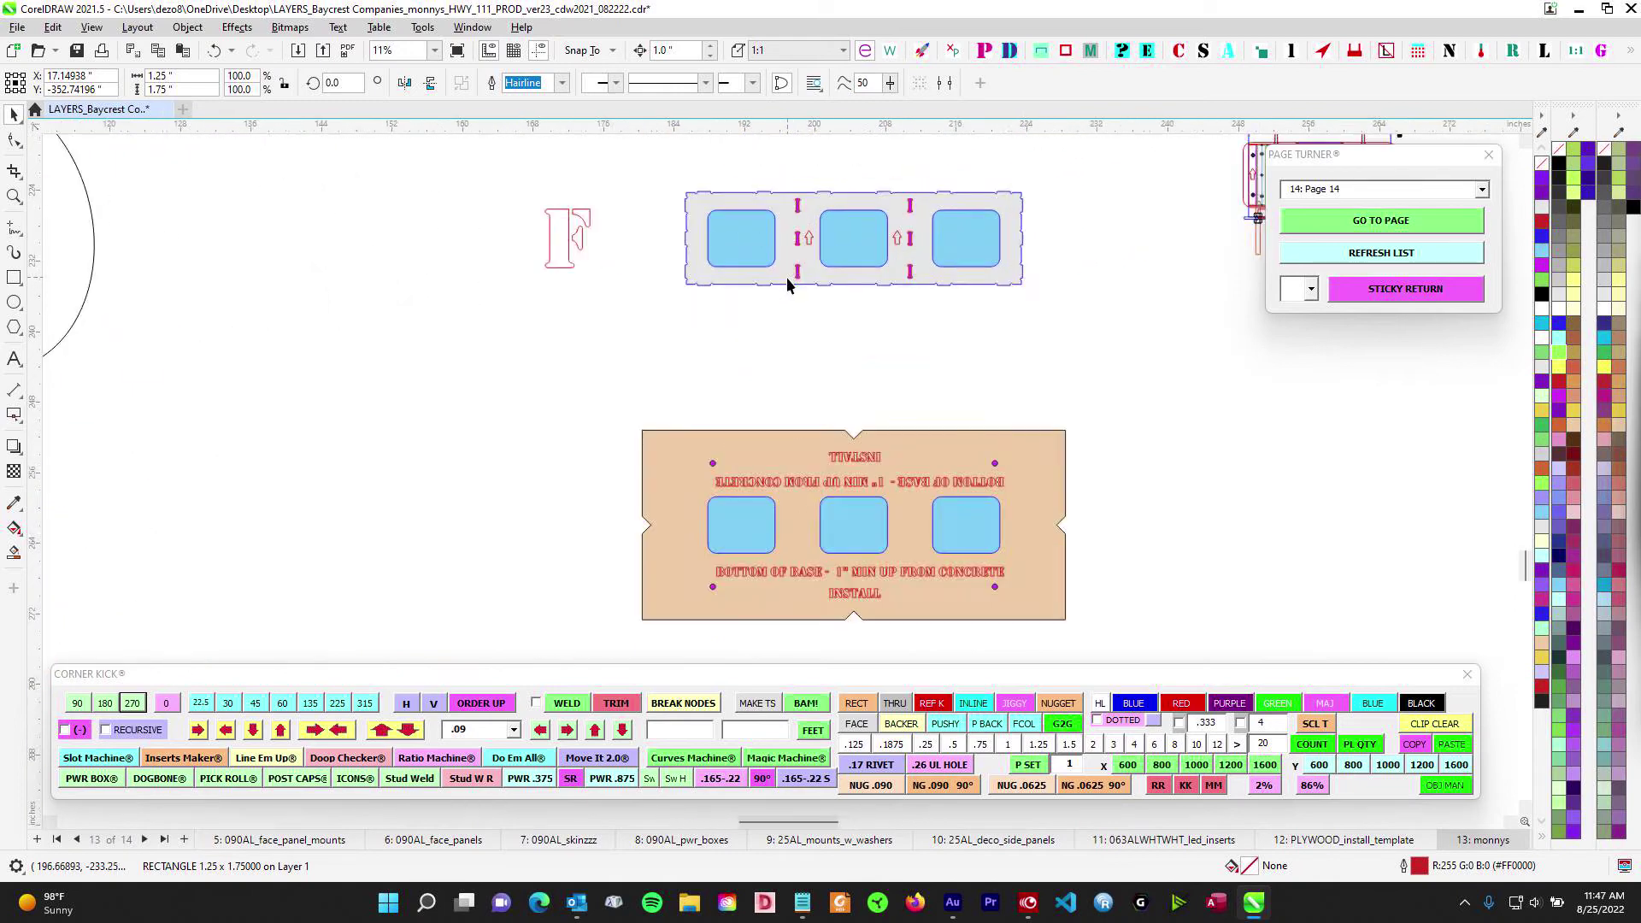
# Compare the base frame's flat plates, from the tan install template to the BTM and TOP plates with their blue cutouts
pyautogui.scroll(-2, 786, 278)
pyautogui.moveTo(805, 319); pyautogui.dragTo(744, 660)
pyautogui.scroll(2, 726, 431)
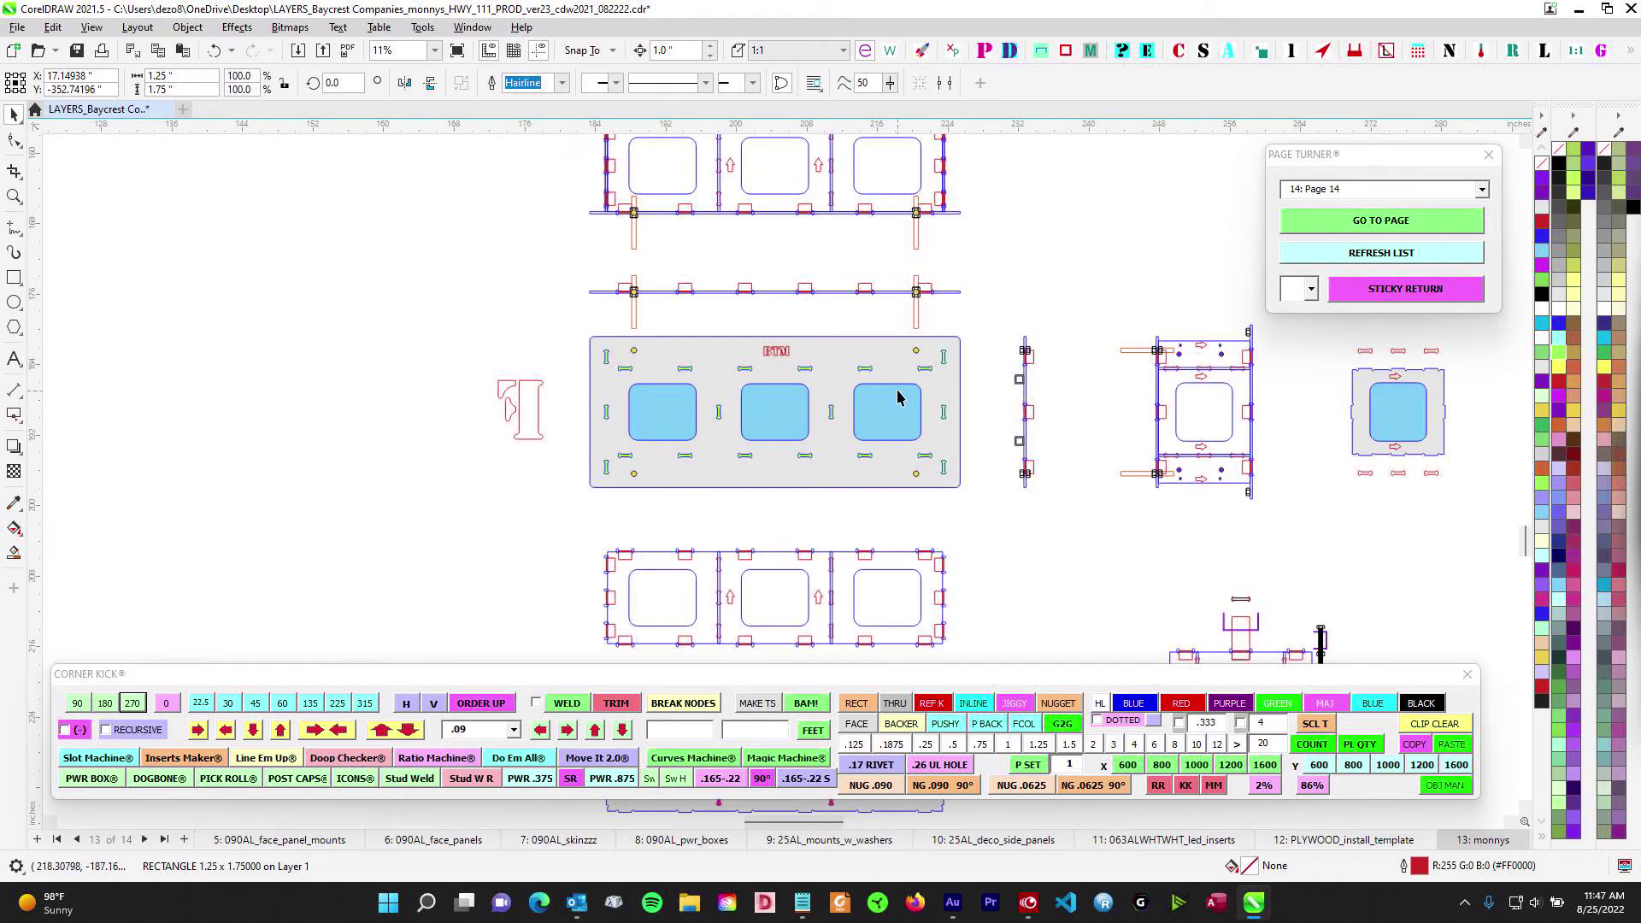
pyautogui.scroll(-2, 898, 397)
pyautogui.moveTo(903, 390); pyautogui.dragTo(870, 385)
pyautogui.moveTo(920, 272); pyautogui.dragTo(867, 385)
pyautogui.scroll(1, 835, 297)
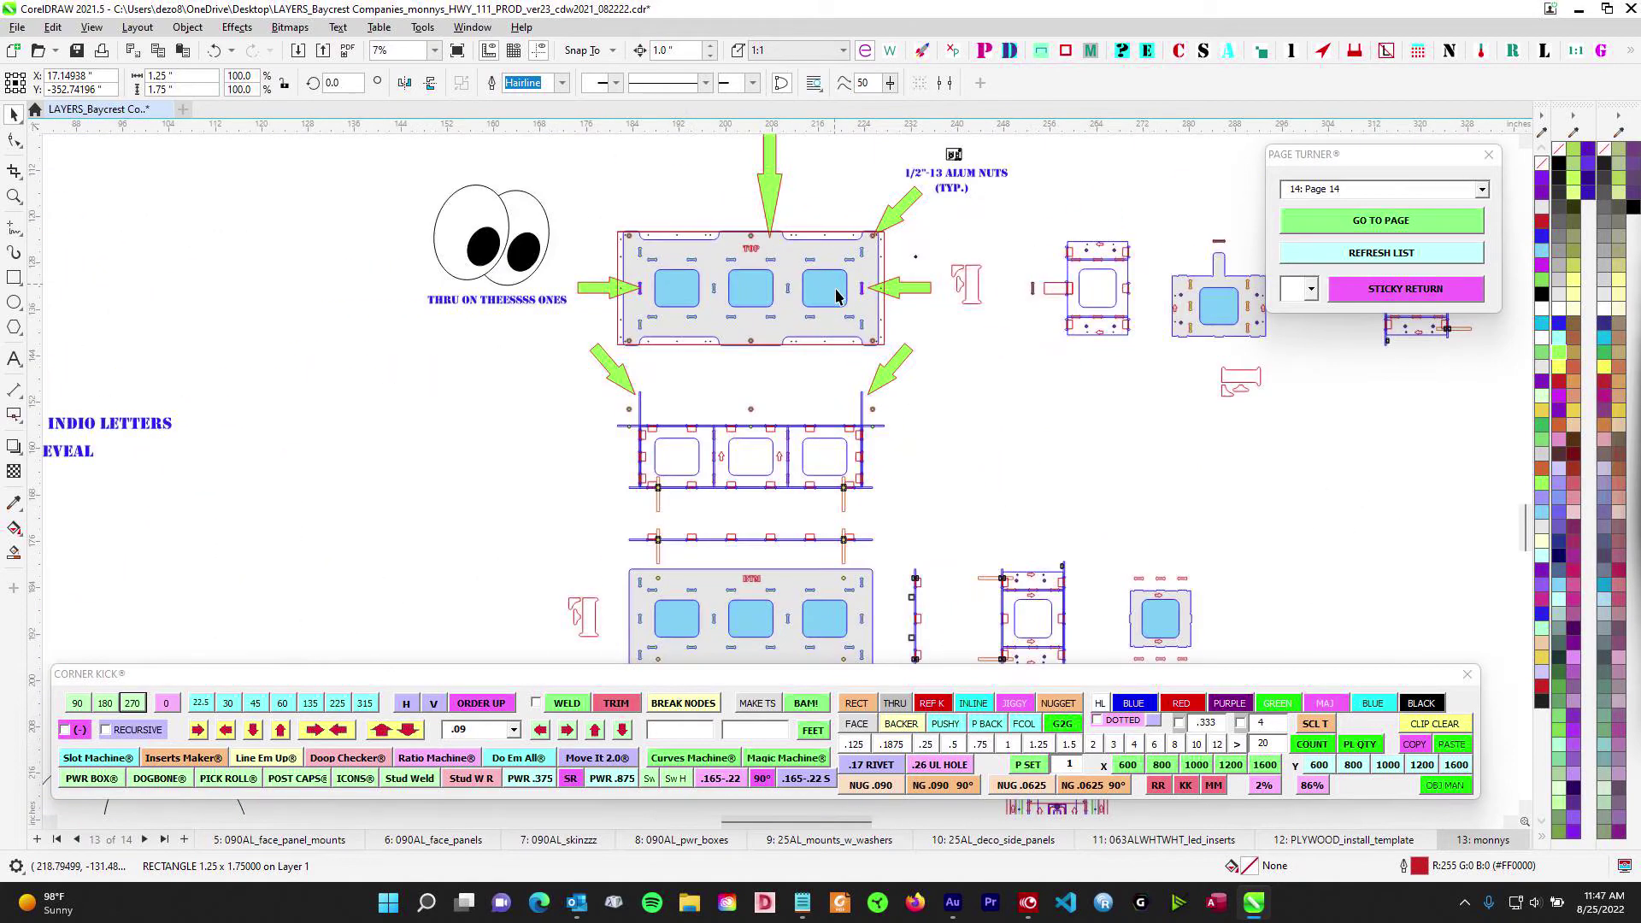
# Select the purple PWR circle in the base frame's end view and relate it to the neighbouring frame parts
pyautogui.moveTo(985, 496); pyautogui.dragTo(811, 195)
pyautogui.scroll(2, 940, 518)
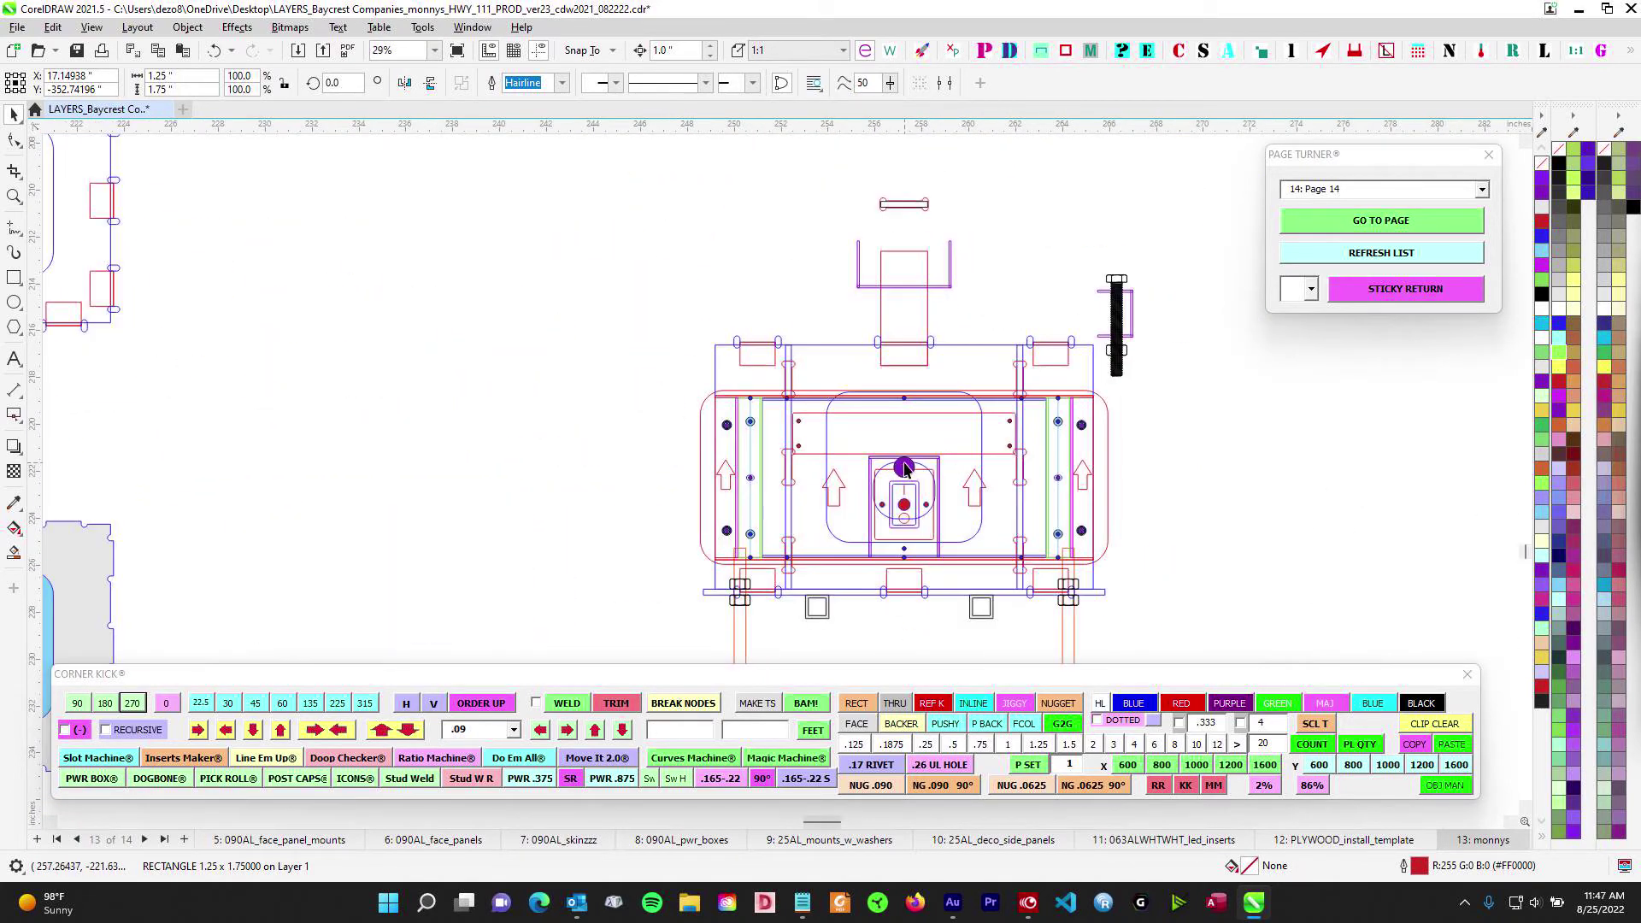
pyautogui.click(936, 522)
pyautogui.scroll(-4, 931, 529)
pyautogui.moveTo(976, 372); pyautogui.dragTo(690, 617)
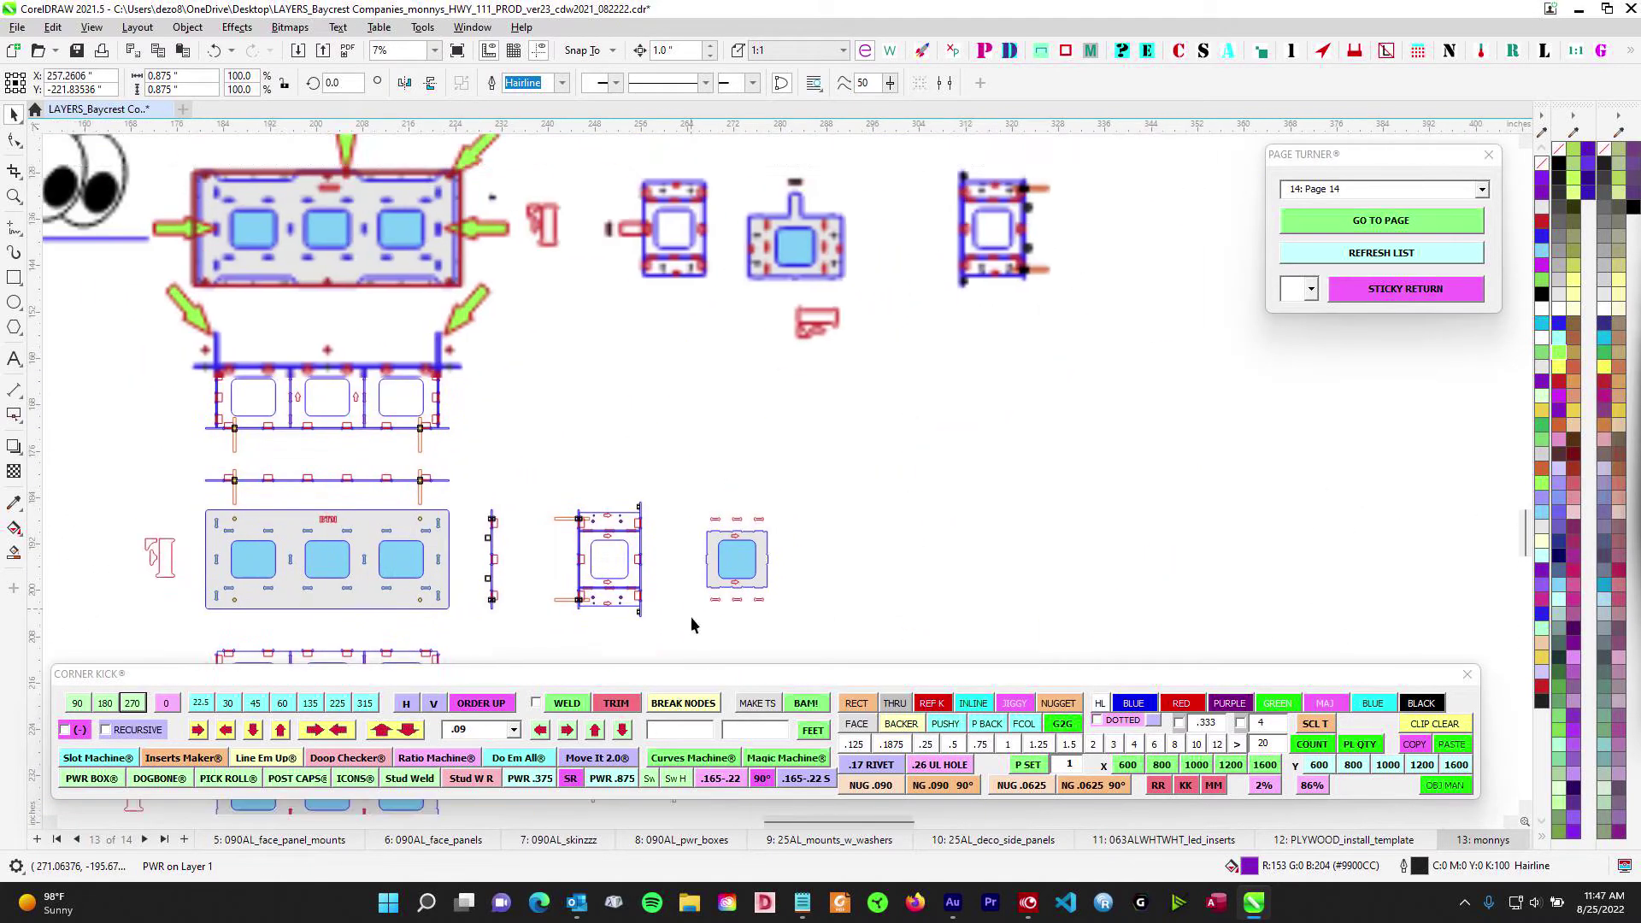
# Examine the TOP mount plate with its smooth-surface note and the surrounding base frame parts
pyautogui.scroll(-1, 1055, 290)
pyautogui.moveTo(955, 346); pyautogui.dragTo(436, 597)
pyautogui.scroll(-1, 756, 411)
pyautogui.scroll(2, 857, 447)
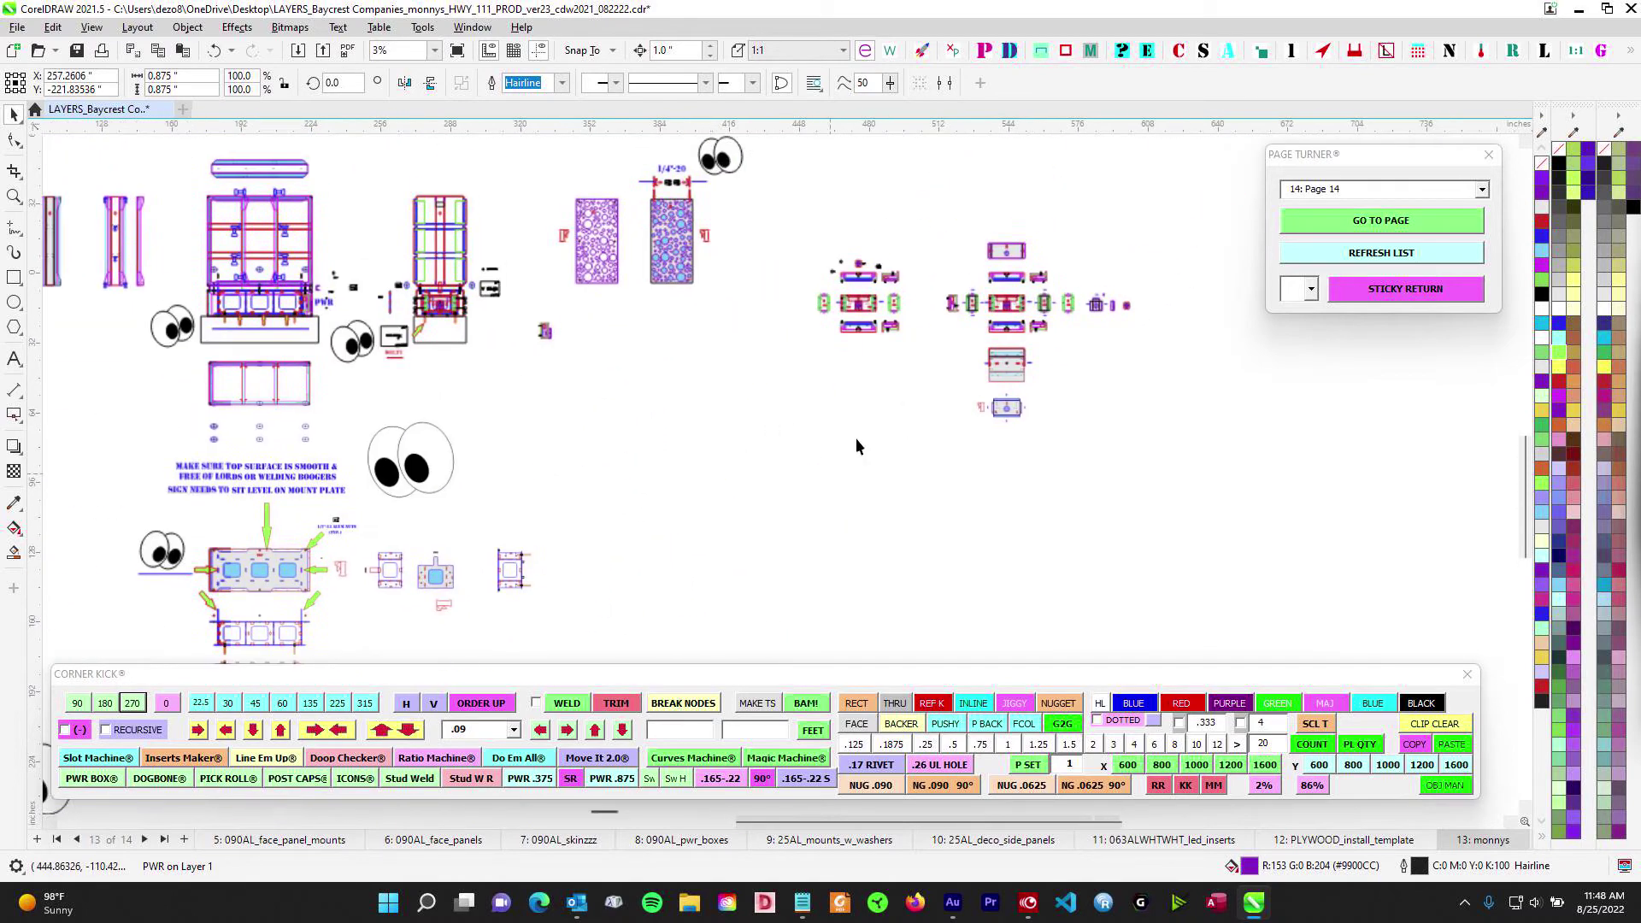
pyautogui.scroll(-1, 992, 377)
pyautogui.moveTo(695, 476); pyautogui.dragTo(1231, 272)
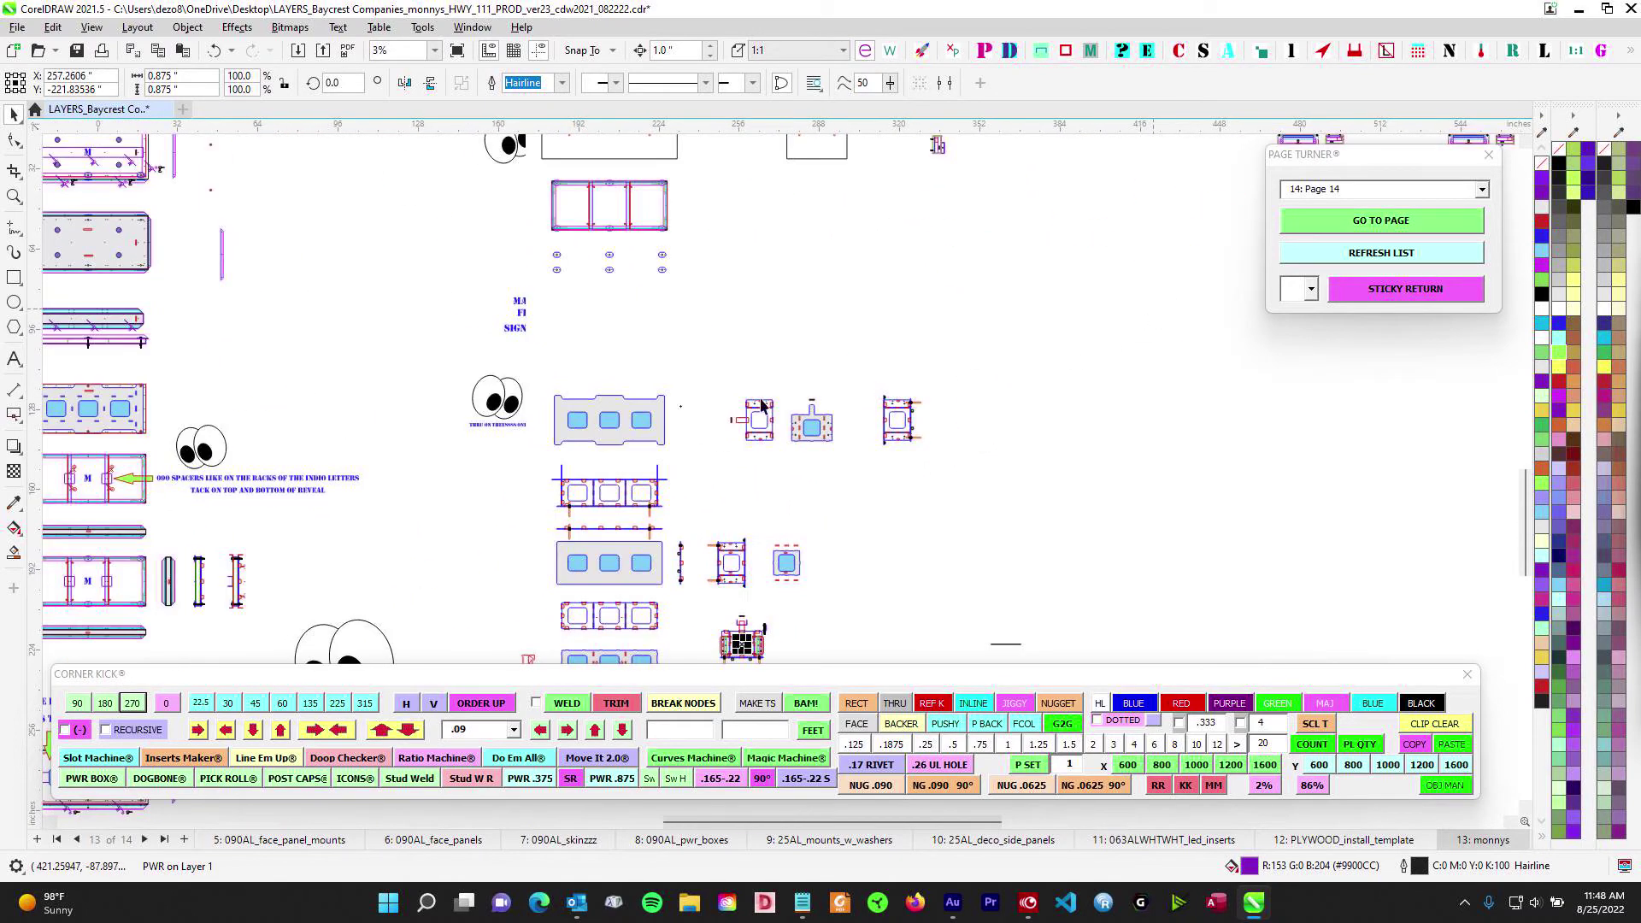
pyautogui.scroll(1, 649, 340)
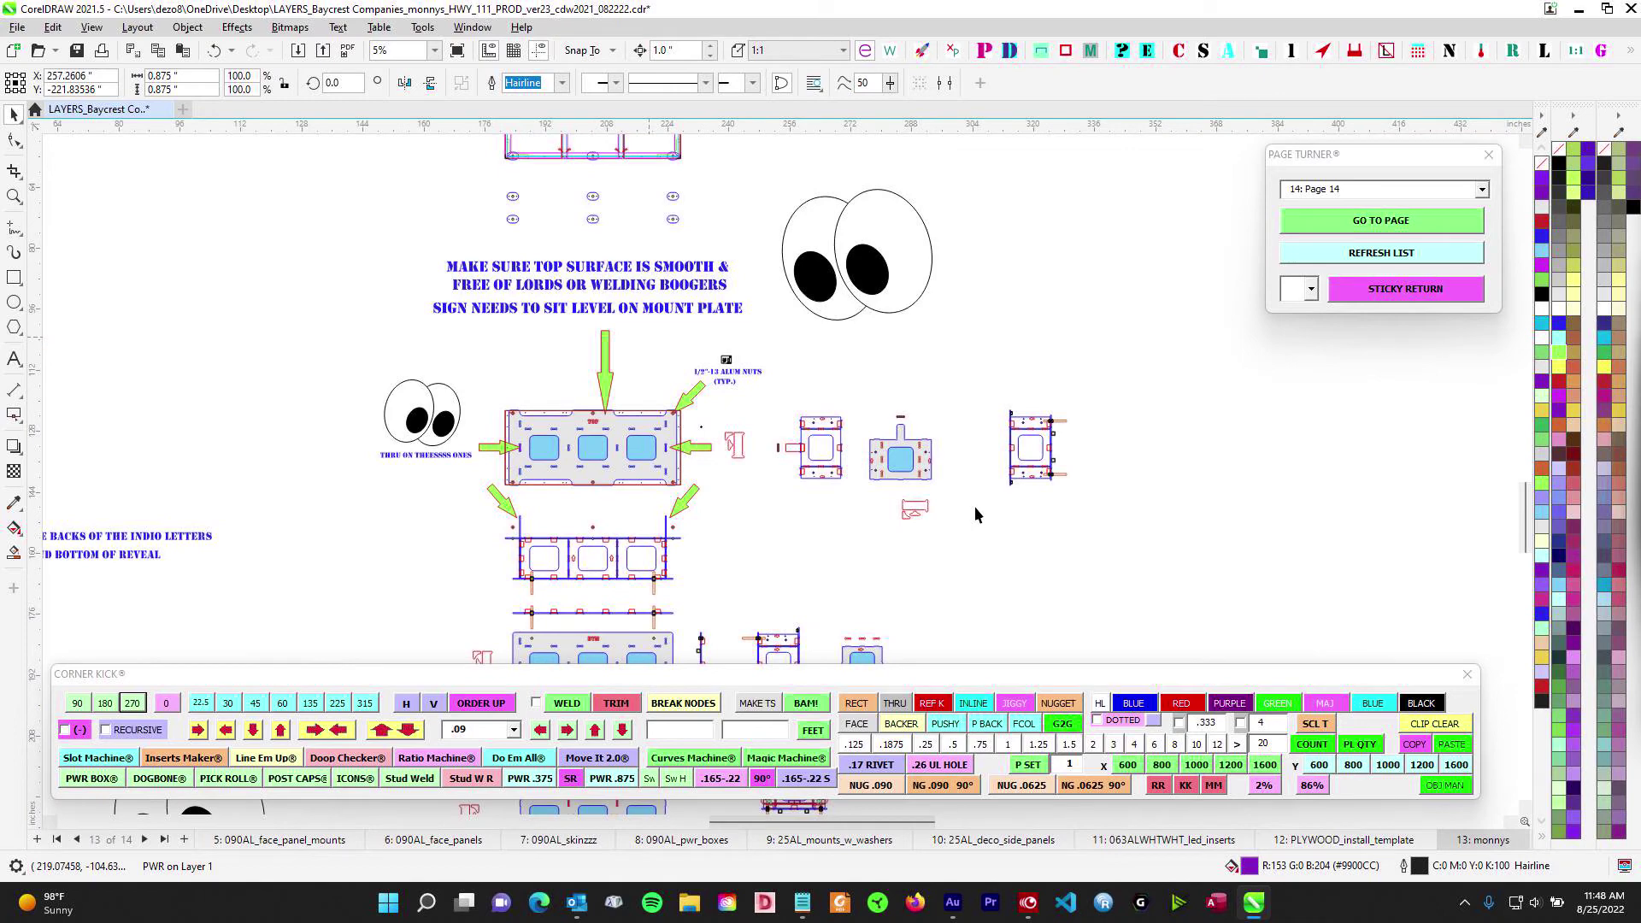
# Examine the LED insert rivet notes and reverse-bend panel, and the sign elevation where it meets the base
pyautogui.scroll(-1, 975, 511)
pyautogui.moveTo(419, 213); pyautogui.dragTo(889, 599)
pyautogui.scroll(1, 700, 364)
pyautogui.scroll(2, 515, 348)
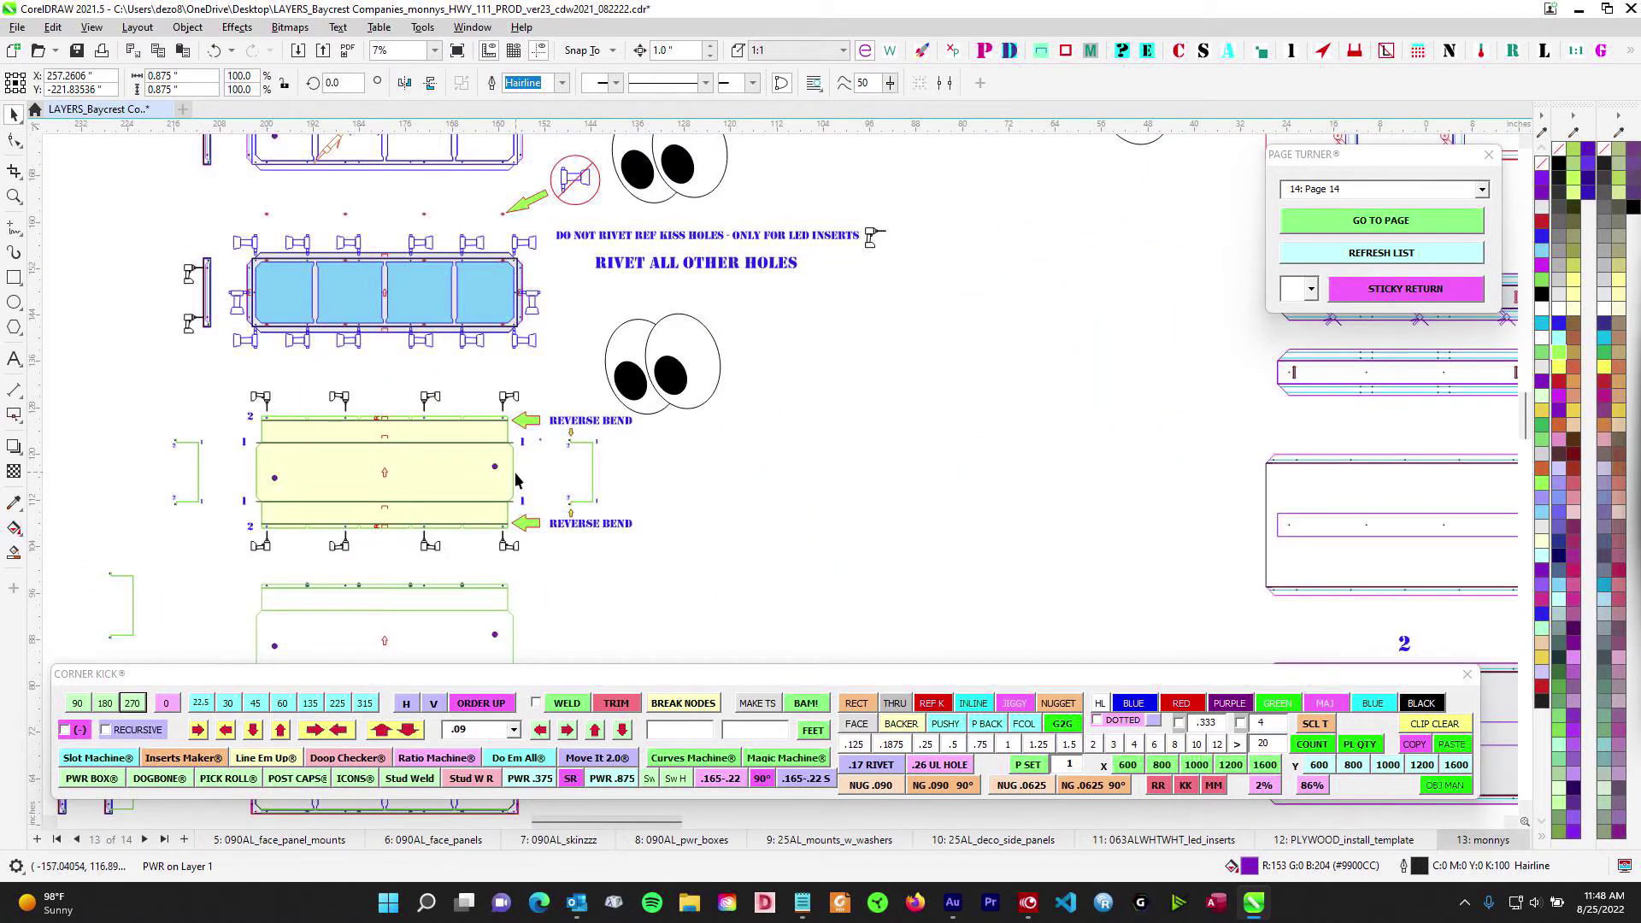
pyautogui.scroll(-2, 595, 405)
pyautogui.moveTo(659, 482); pyautogui.dragTo(551, 362)
pyautogui.moveTo(668, 413); pyautogui.dragTo(498, 241)
pyautogui.scroll(5, 1115, 477)
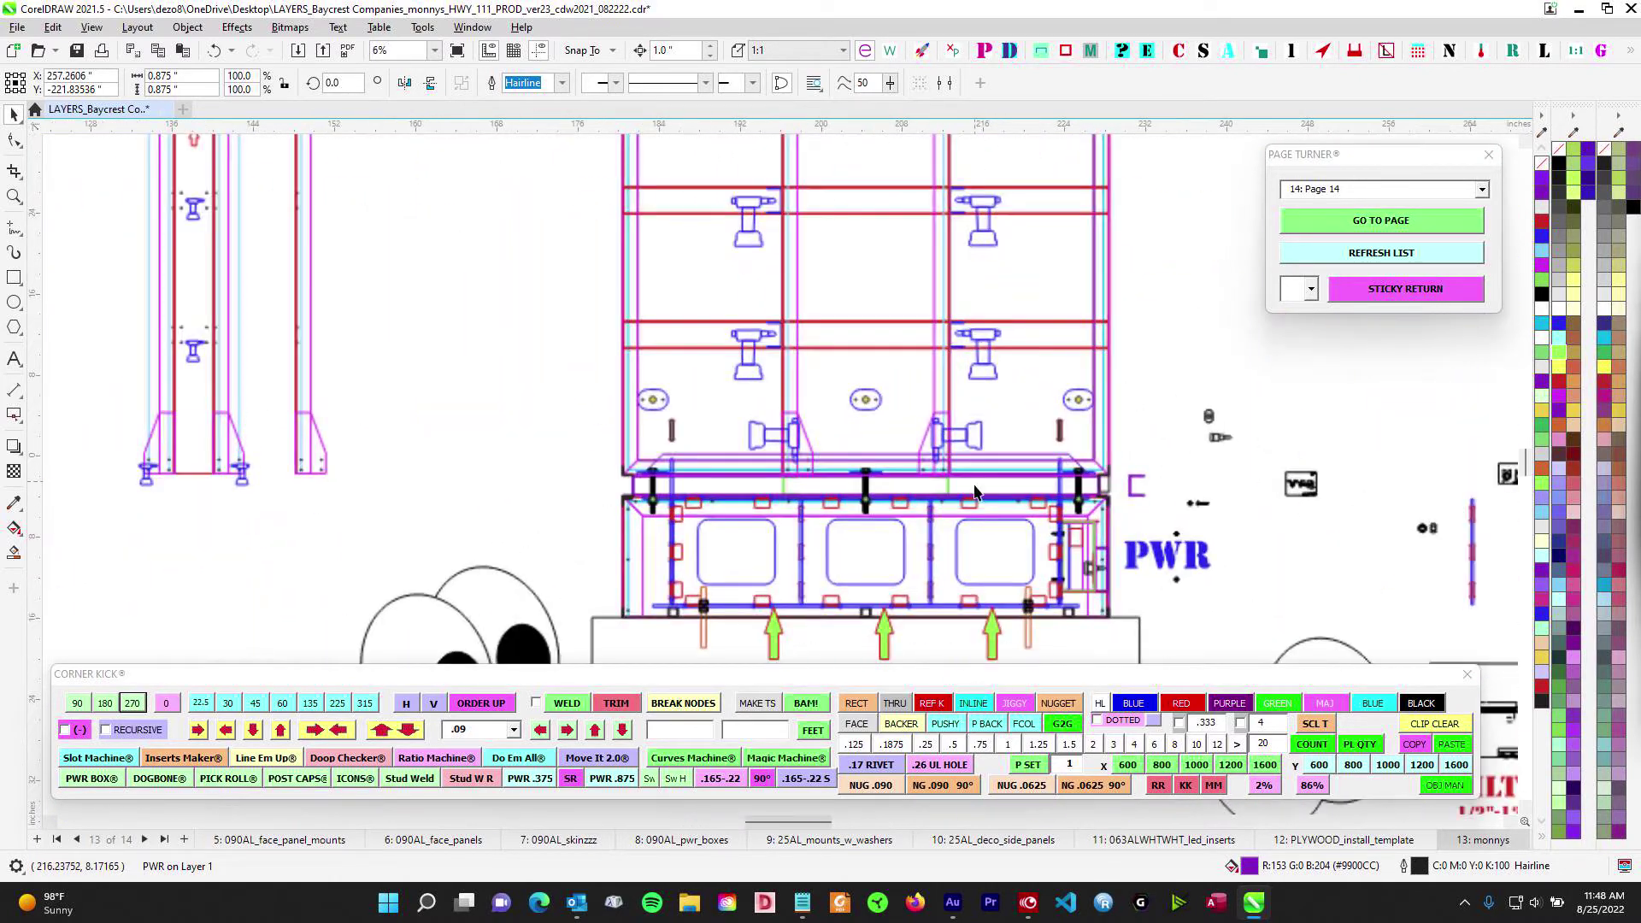
# Compare the sign's base elevation and bolt plates with the gray bottom panel and M panel of the sign
pyautogui.scroll(-2, 952, 600)
pyautogui.scroll(-5, 891, 468)
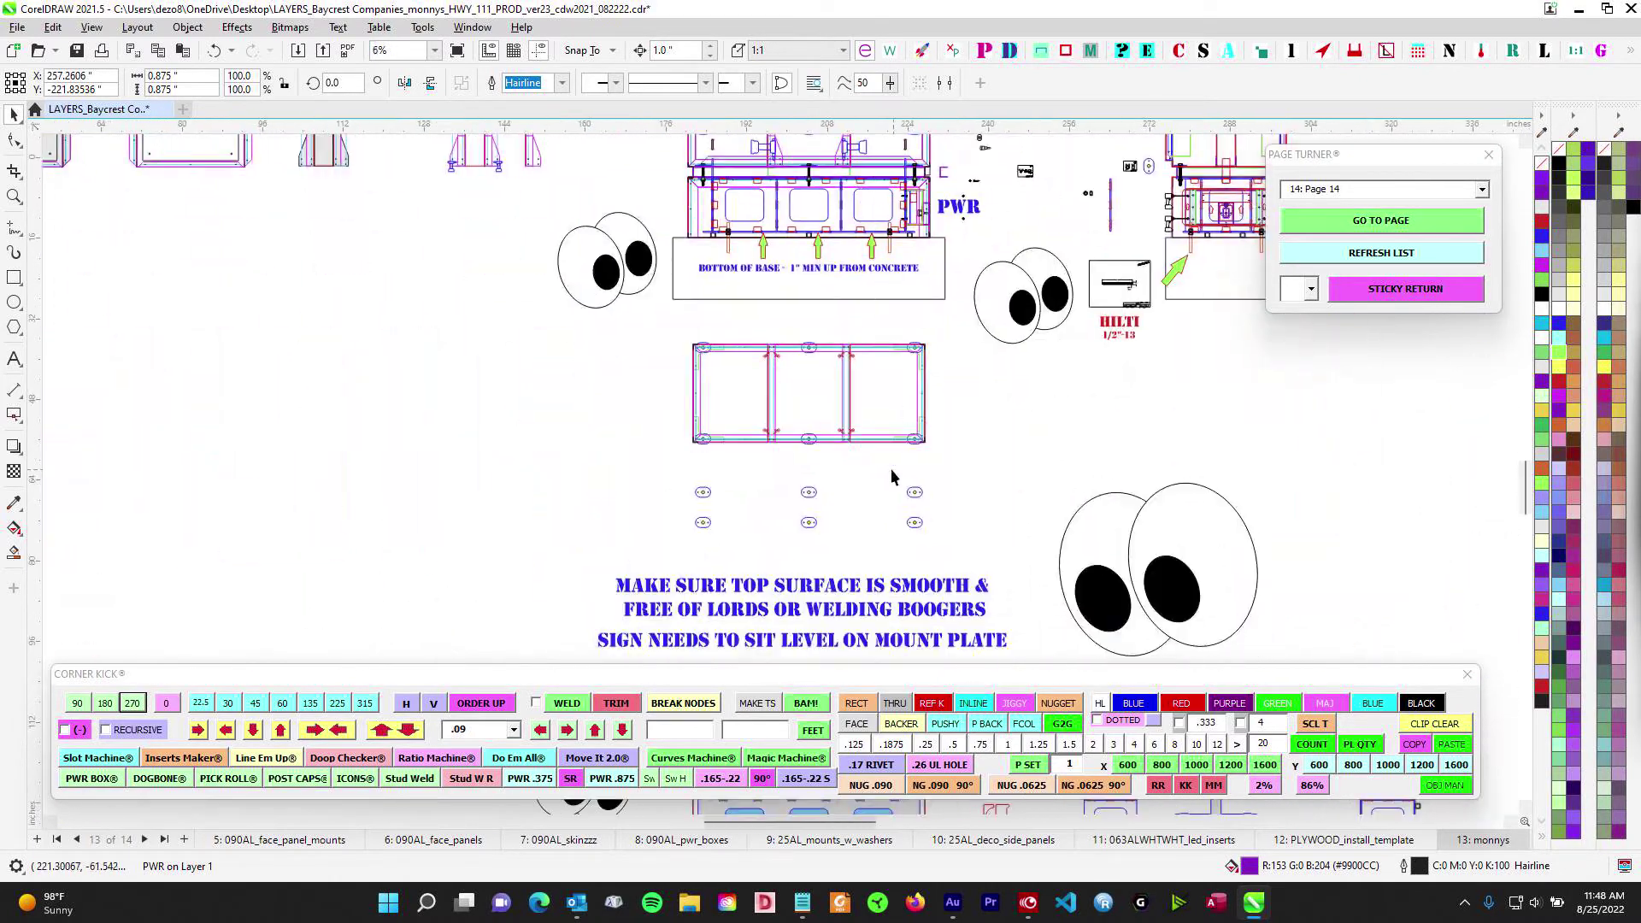
pyautogui.scroll(-2, 863, 385)
pyautogui.moveTo(534, 434); pyautogui.dragTo(960, 652)
pyautogui.scroll(1, 694, 455)
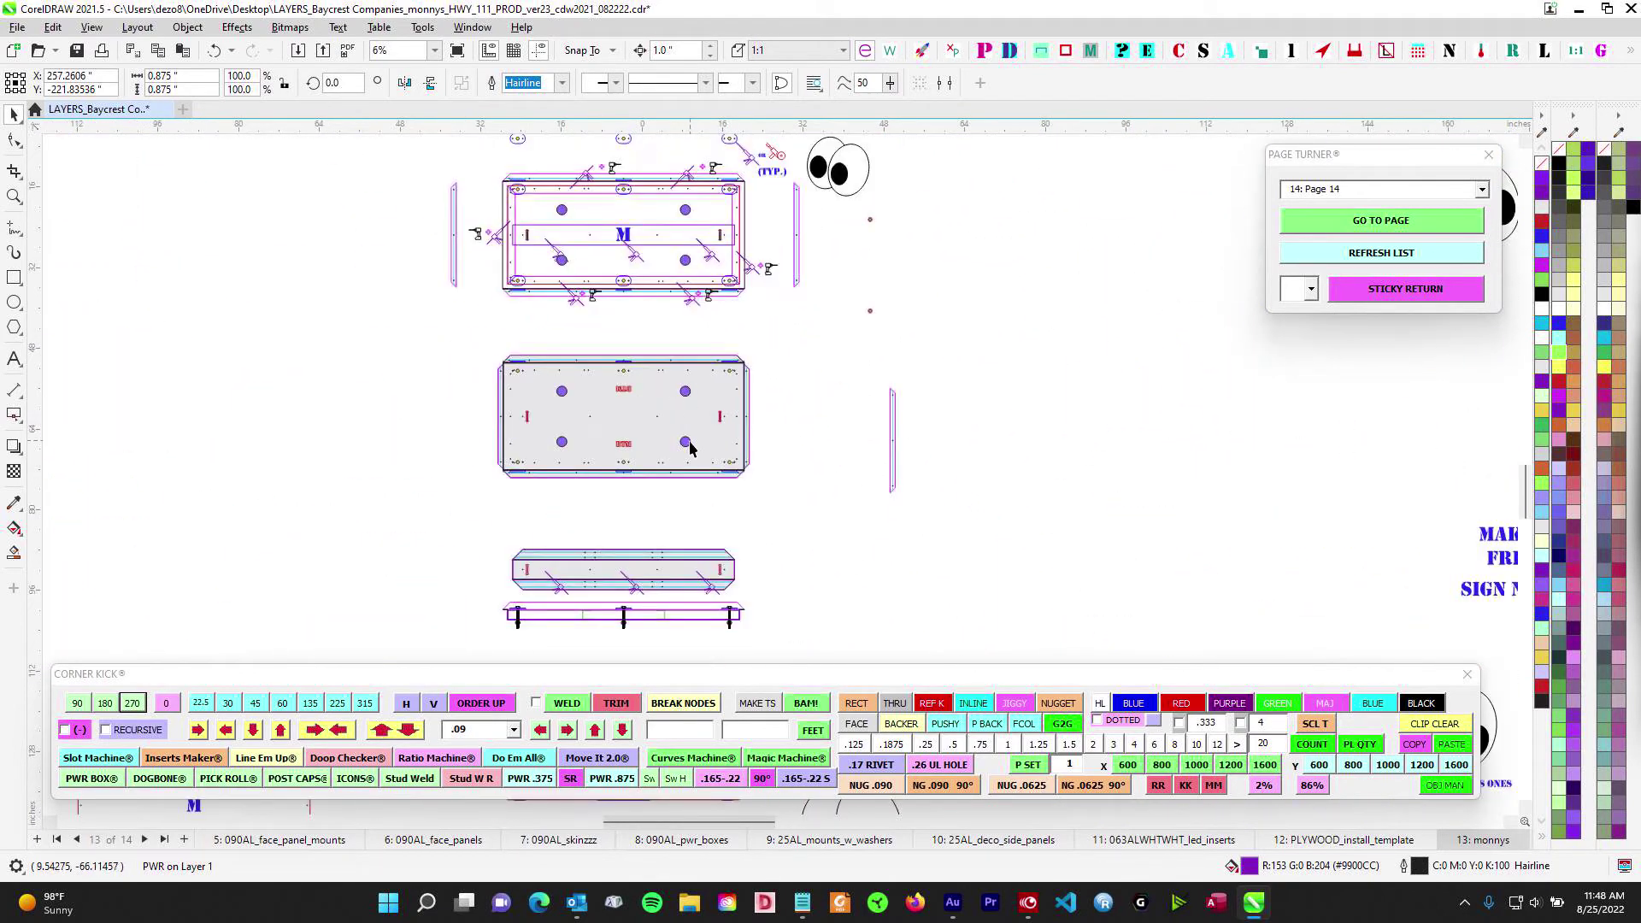
pyautogui.scroll(-1, 726, 513)
pyautogui.moveTo(727, 526); pyautogui.dragTo(732, 279)
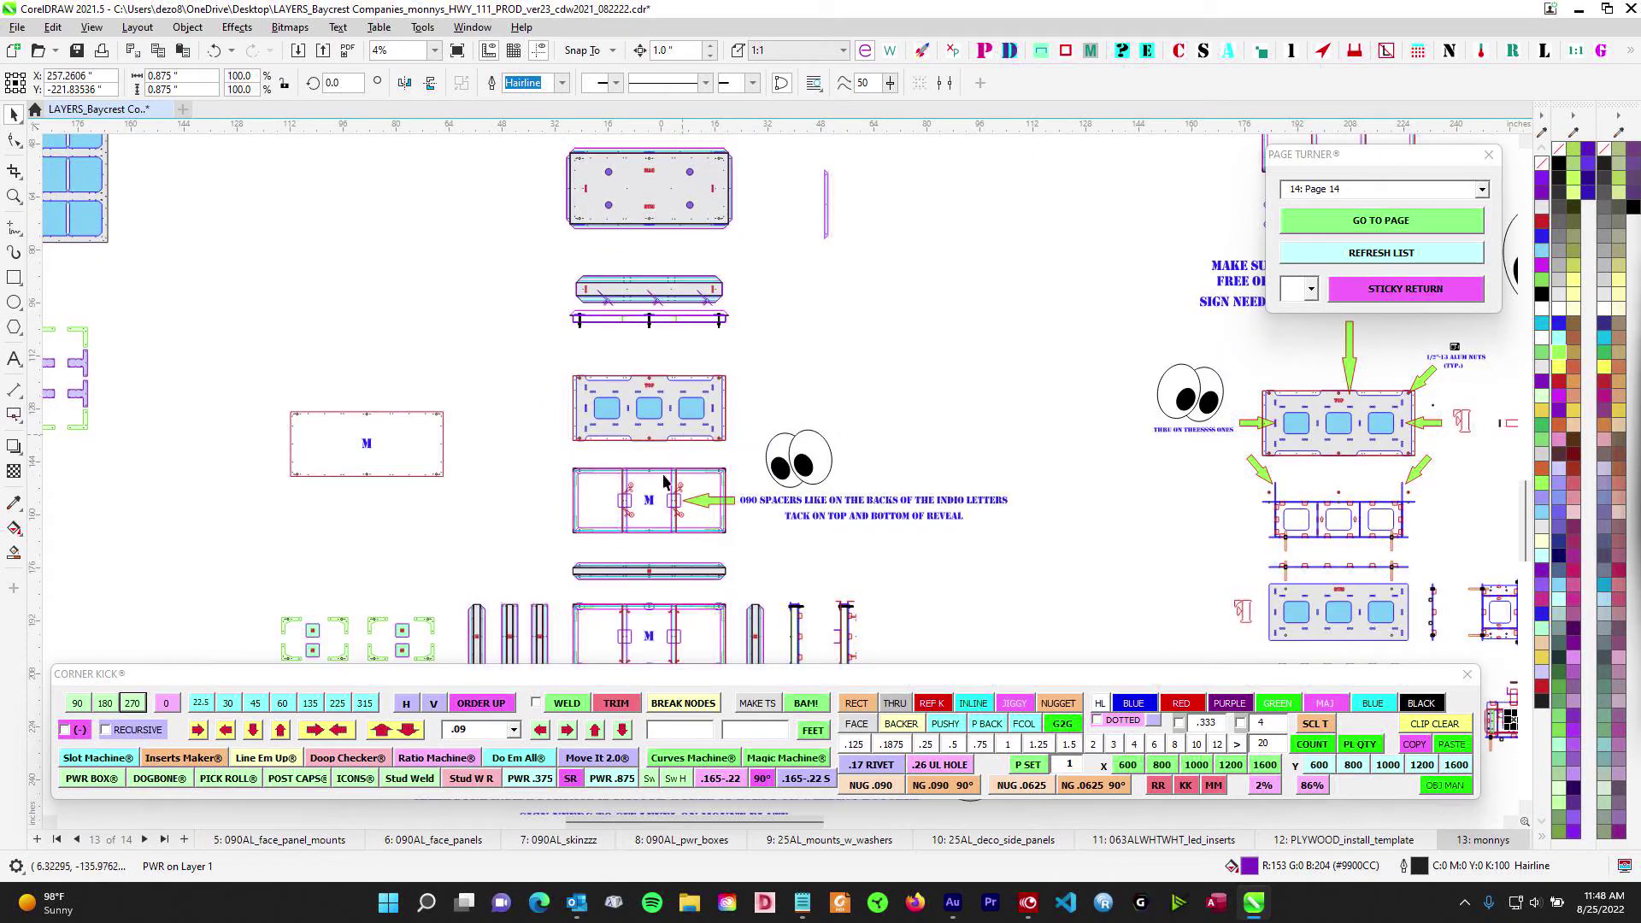
# Review the M base panels with the spacer and smooth inside surface notes, clearing the current selection
pyautogui.moveTo(690, 568); pyautogui.dragTo(586, 346)
pyautogui.moveTo(919, 432); pyautogui.dragTo(517, 472)
pyautogui.moveTo(947, 524); pyautogui.dragTo(1070, 266)
pyautogui.click(575, 528)
pyautogui.moveTo(538, 590); pyautogui.dragTo(715, 605)
pyautogui.scroll(-1, 672, 499)
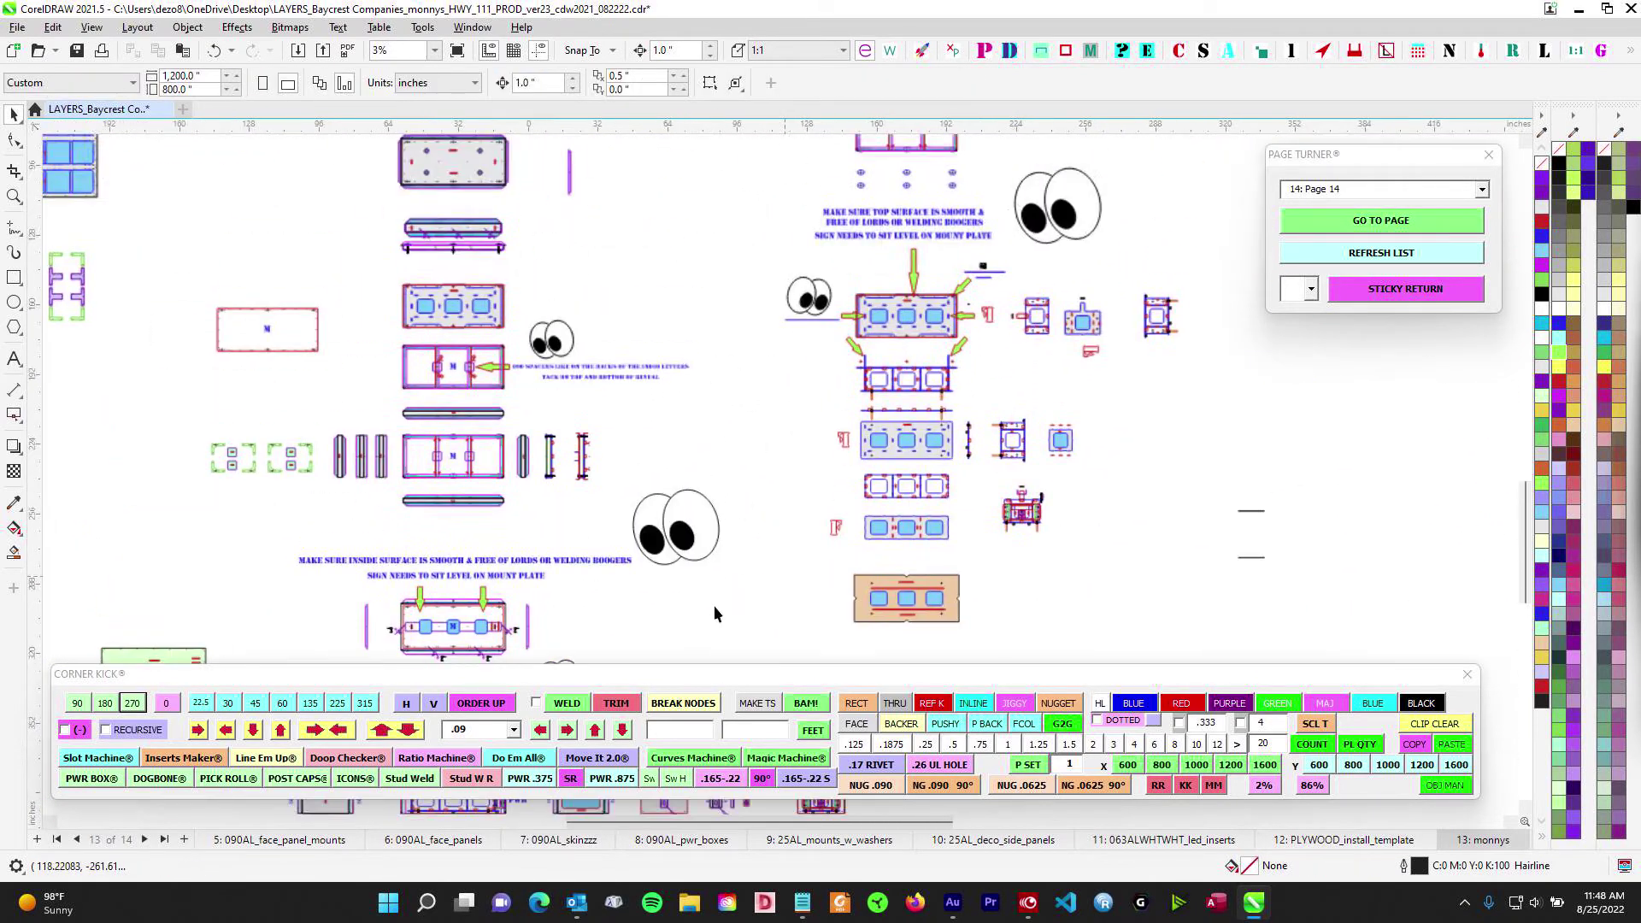
# Select the female threaded round standoff drawing under the 1/4"-20 label and compare it with the adjacent bolt drawing
pyautogui.moveTo(771, 188); pyautogui.dragTo(561, 496)
pyautogui.scroll(1, 561, 495)
pyautogui.hscroll(5, 692, 373)
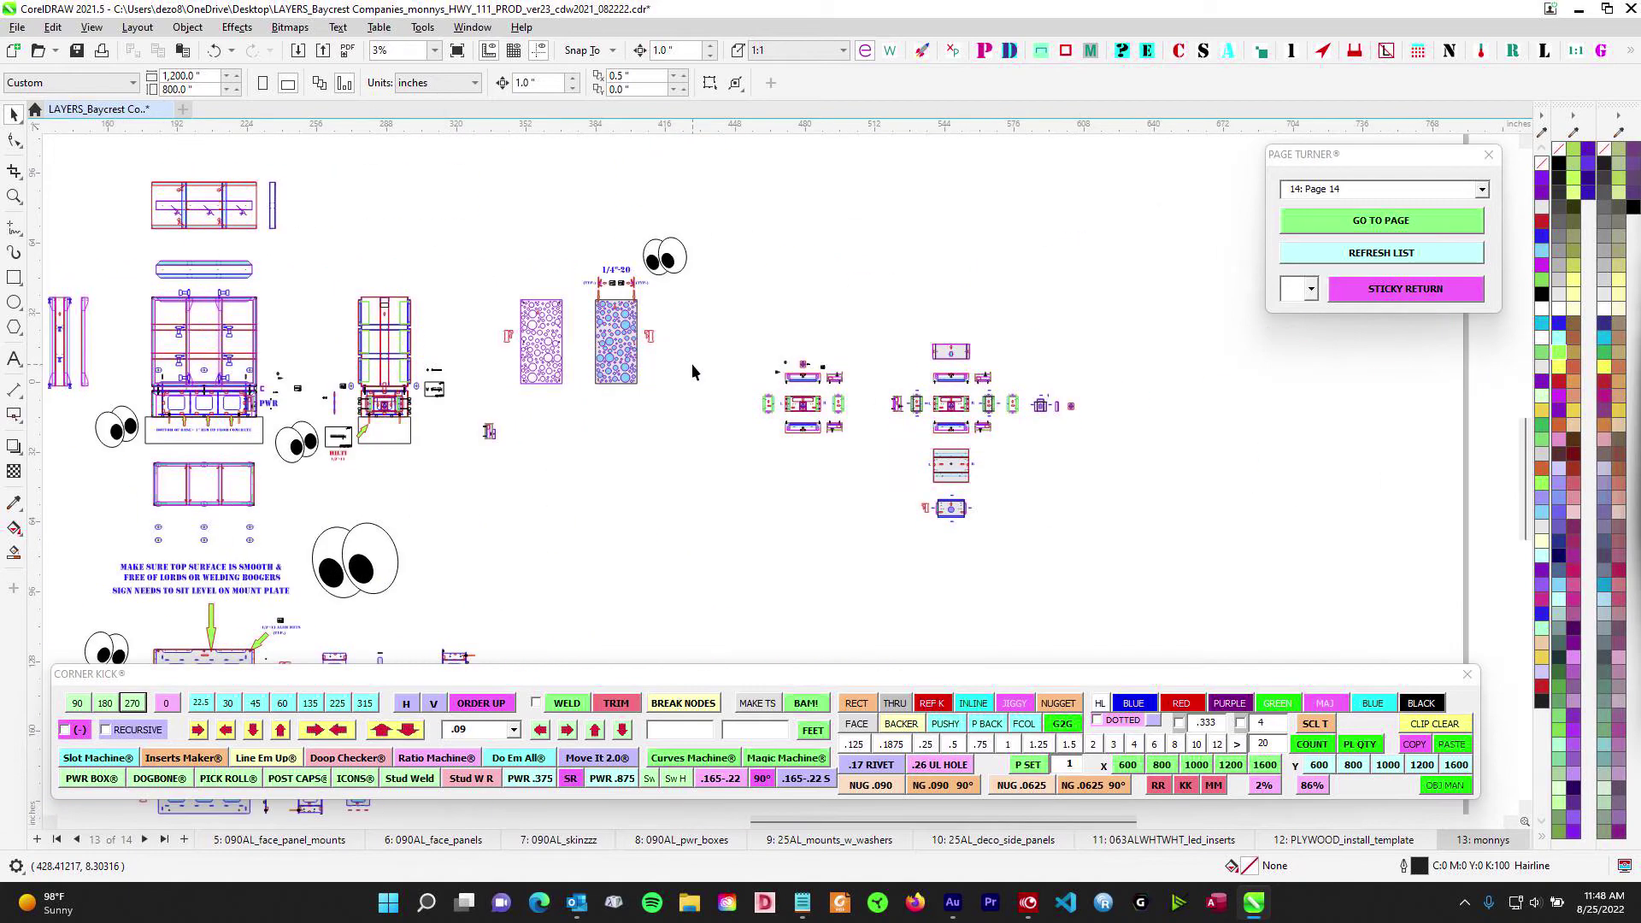
pyautogui.moveTo(673, 439); pyautogui.dragTo(693, 420)
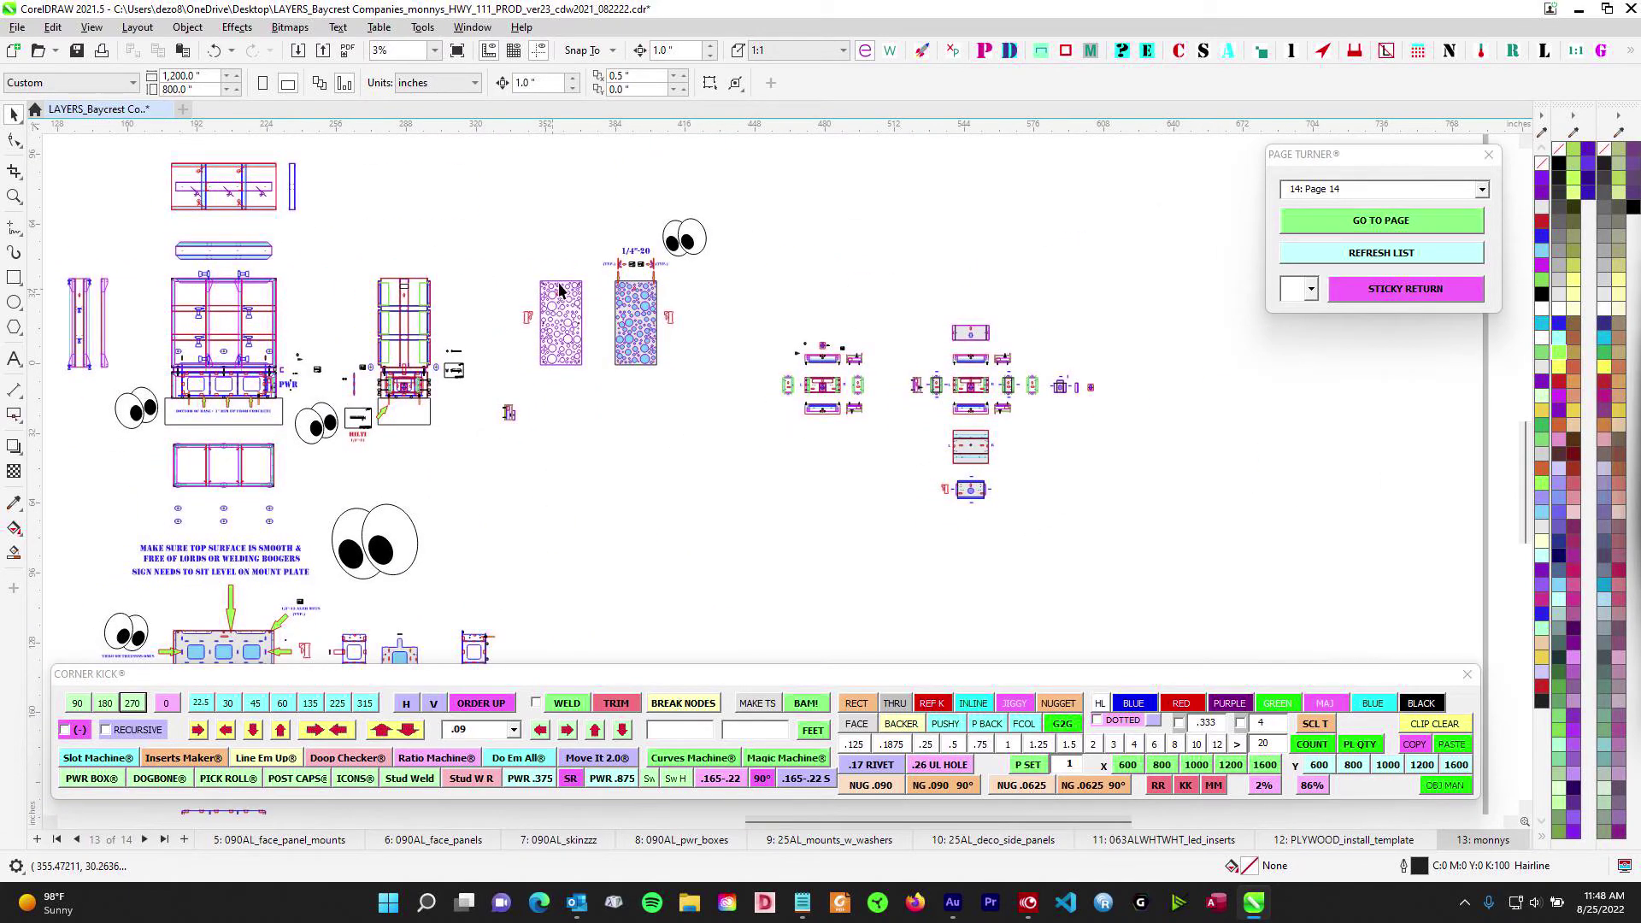
pyautogui.scroll(3, 560, 291)
pyautogui.scroll(8, 702, 301)
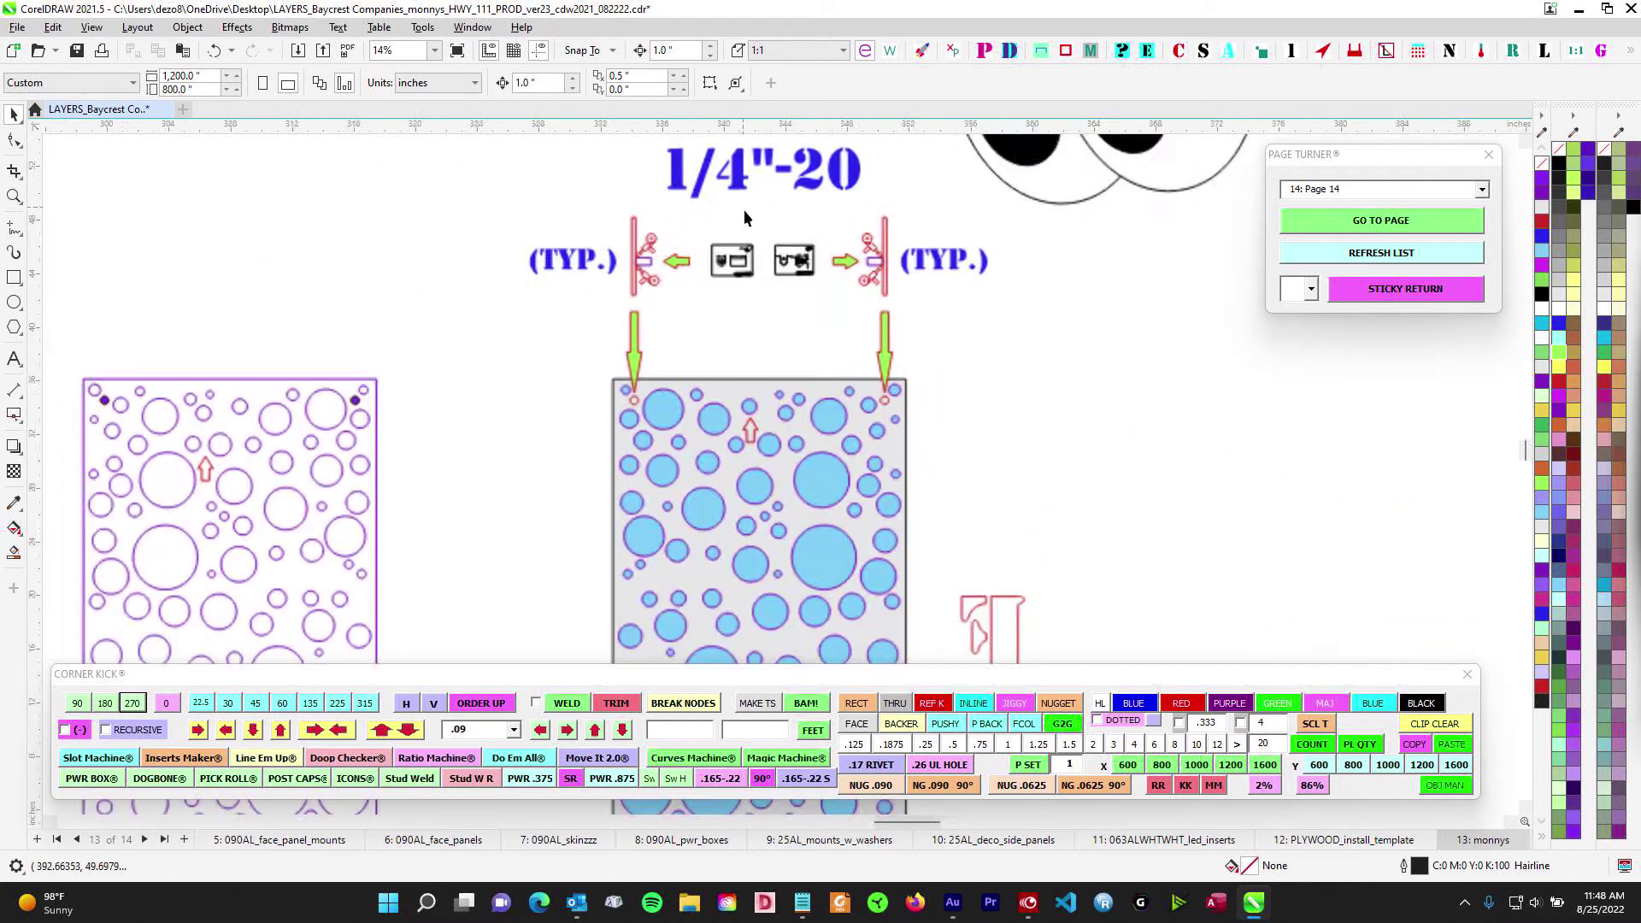
pyautogui.scroll(2, 609, 335)
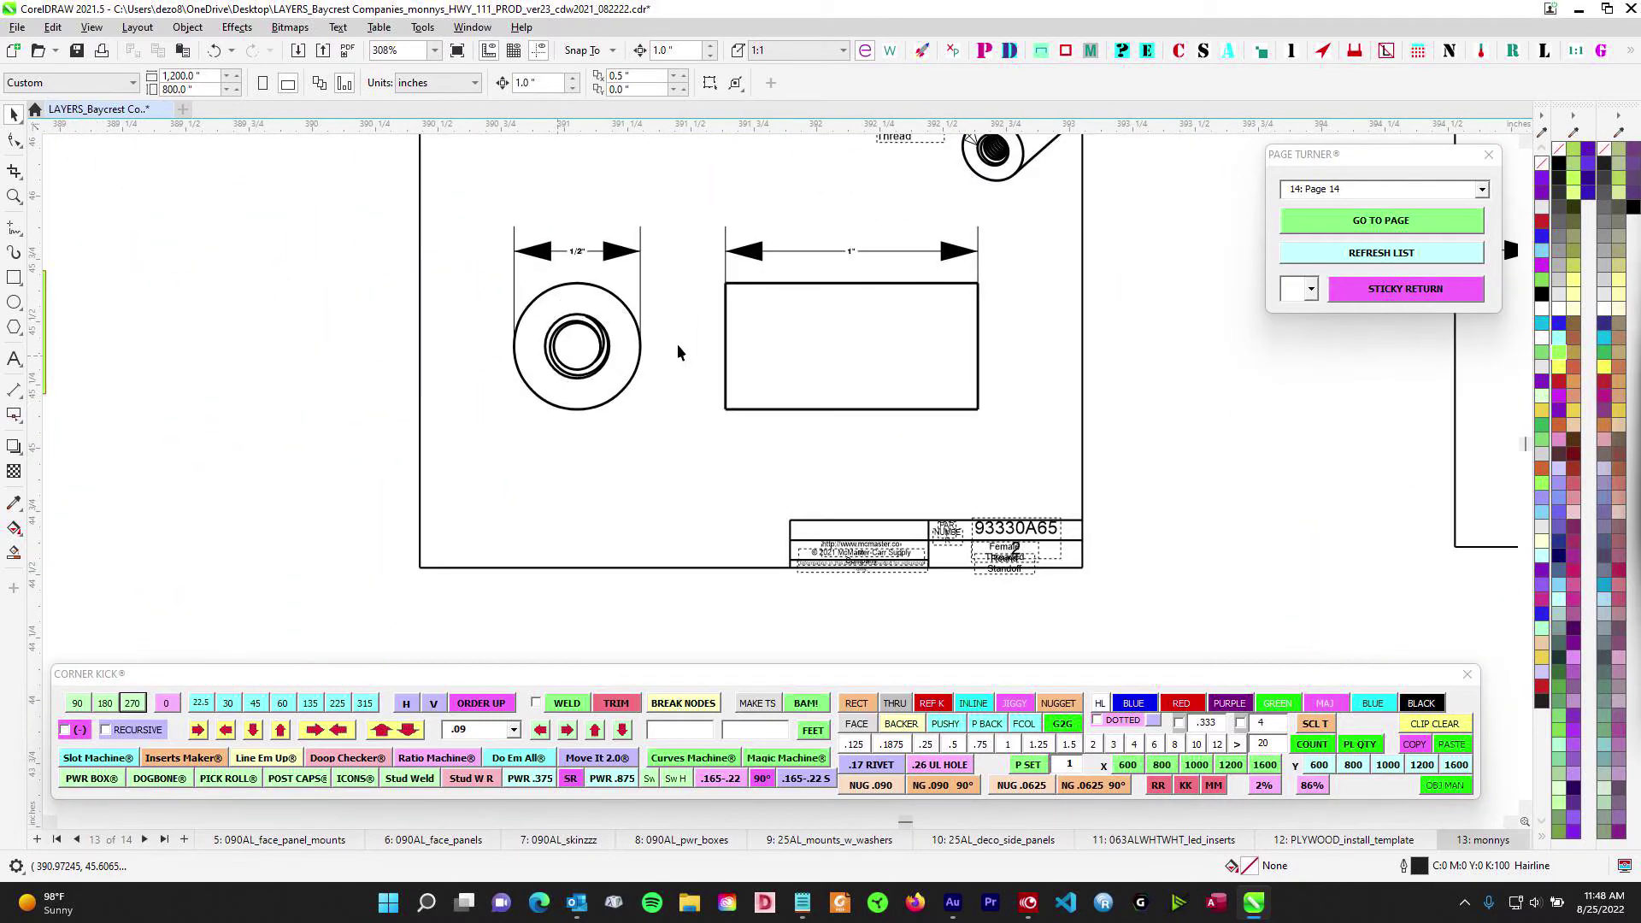
pyautogui.click(827, 292)
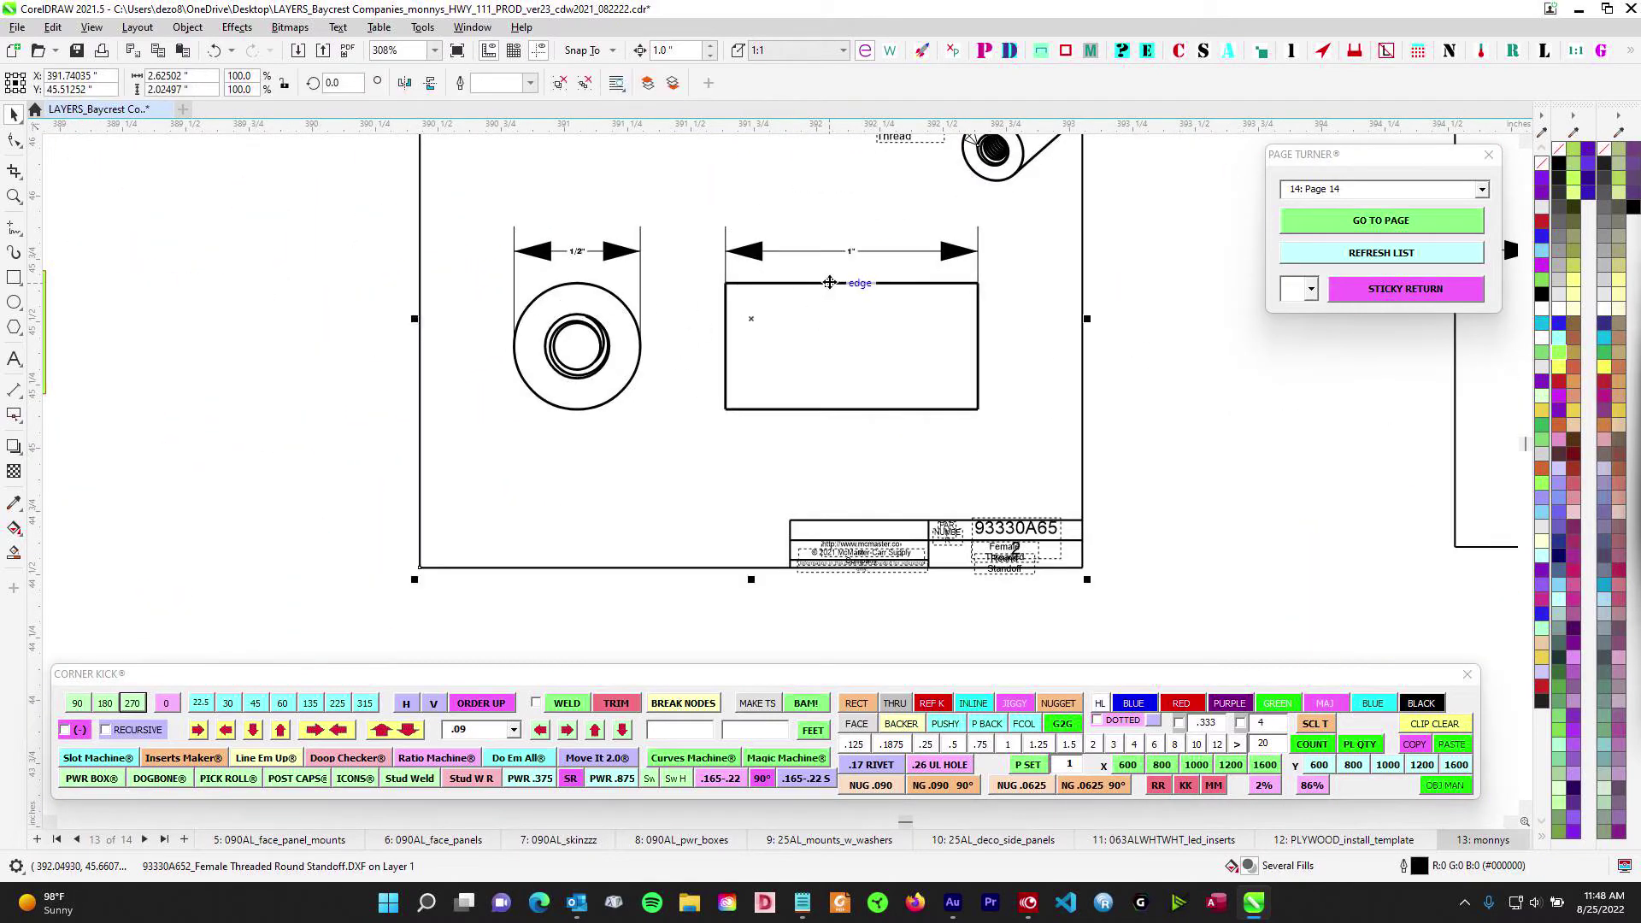
pyautogui.scroll(-4, 562, 419)
pyautogui.moveTo(718, 507); pyautogui.dragTo(597, 407)
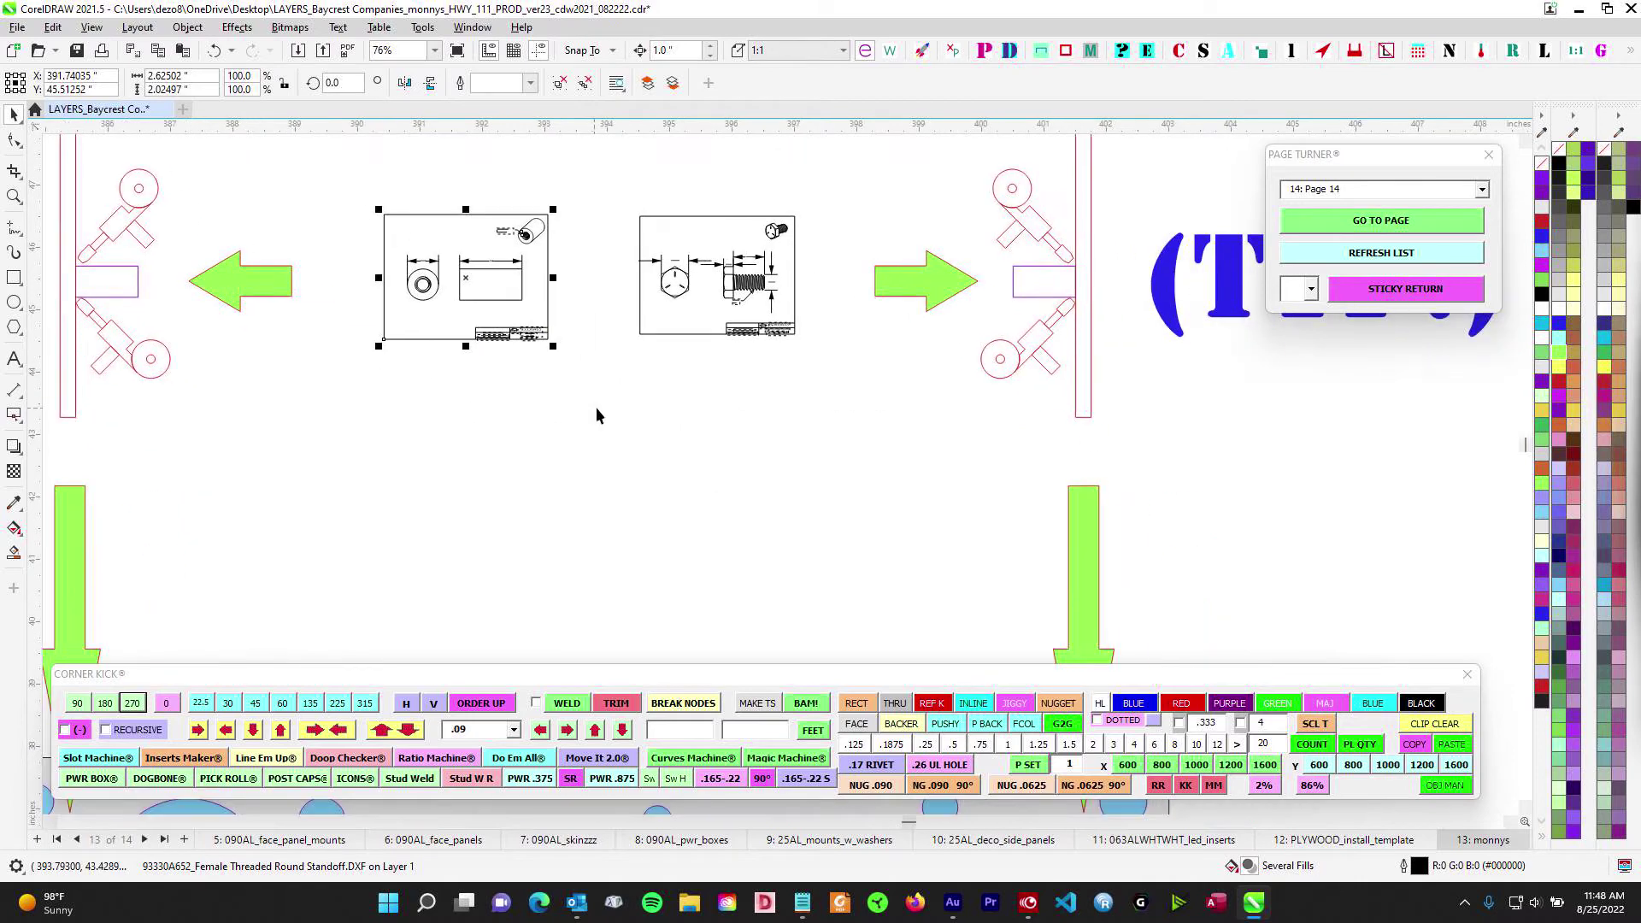
# Examine the two arrowed standoff holes and the direction arrow at the top of the gray panel with blue circles
pyautogui.scroll(-1, 597, 408)
pyautogui.moveTo(710, 487); pyautogui.dragTo(684, 231)
pyautogui.scroll(1, 840, 369)
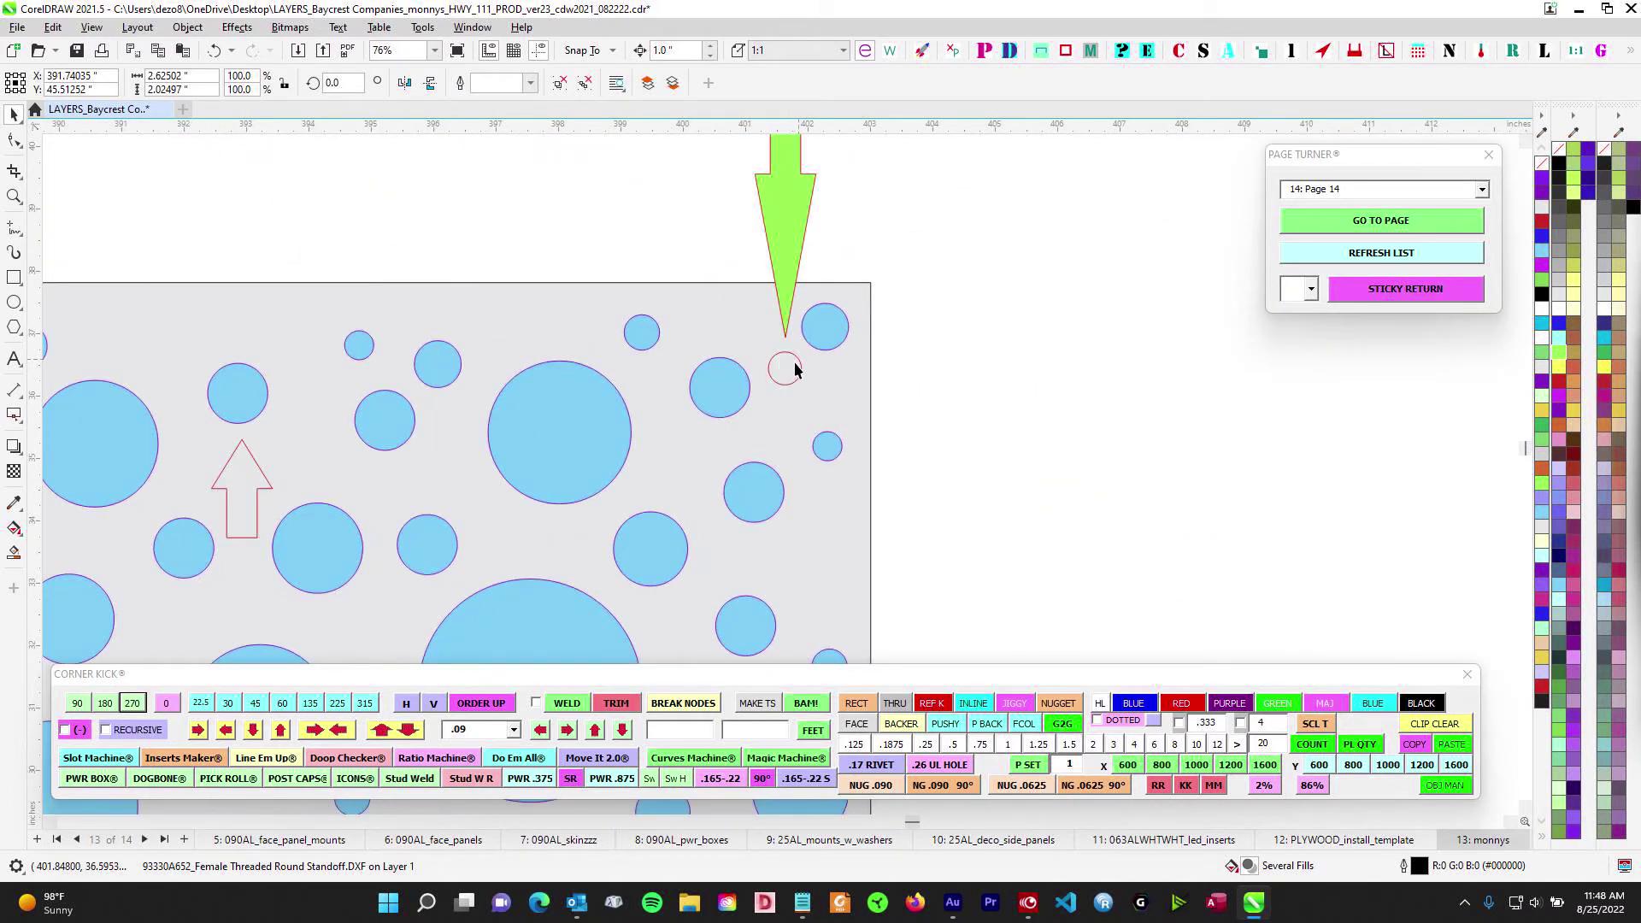
pyautogui.scroll(-1, 836, 411)
pyautogui.scroll(-1, 306, 393)
pyautogui.moveTo(432, 434); pyautogui.dragTo(532, 348)
pyautogui.scroll(1, 531, 348)
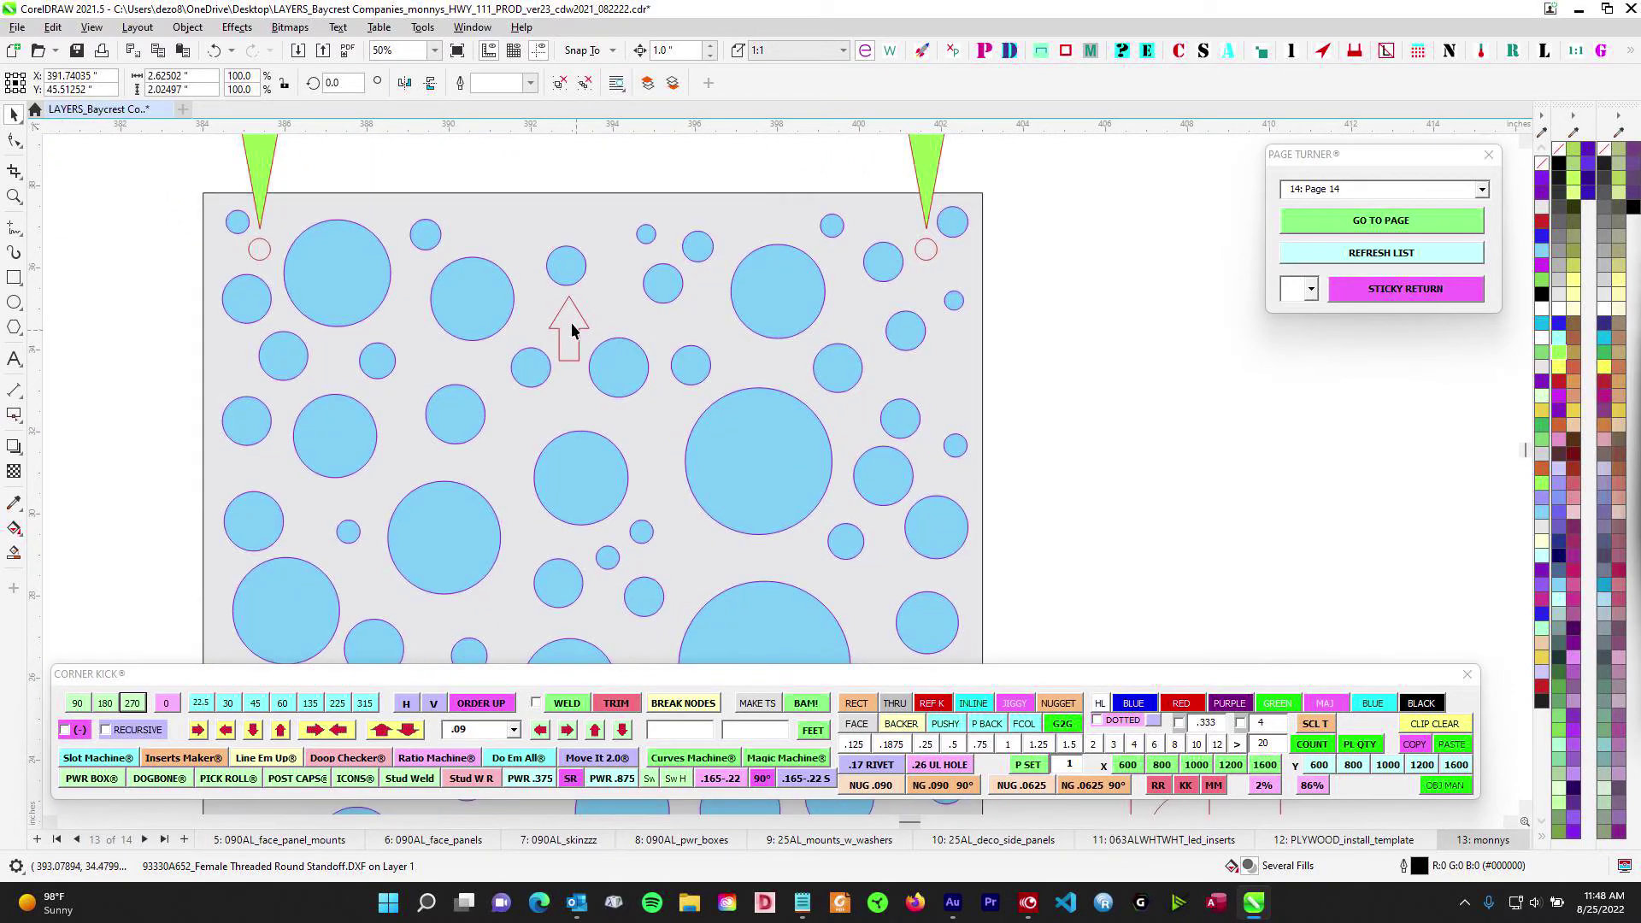
pyautogui.scroll(-5, 571, 321)
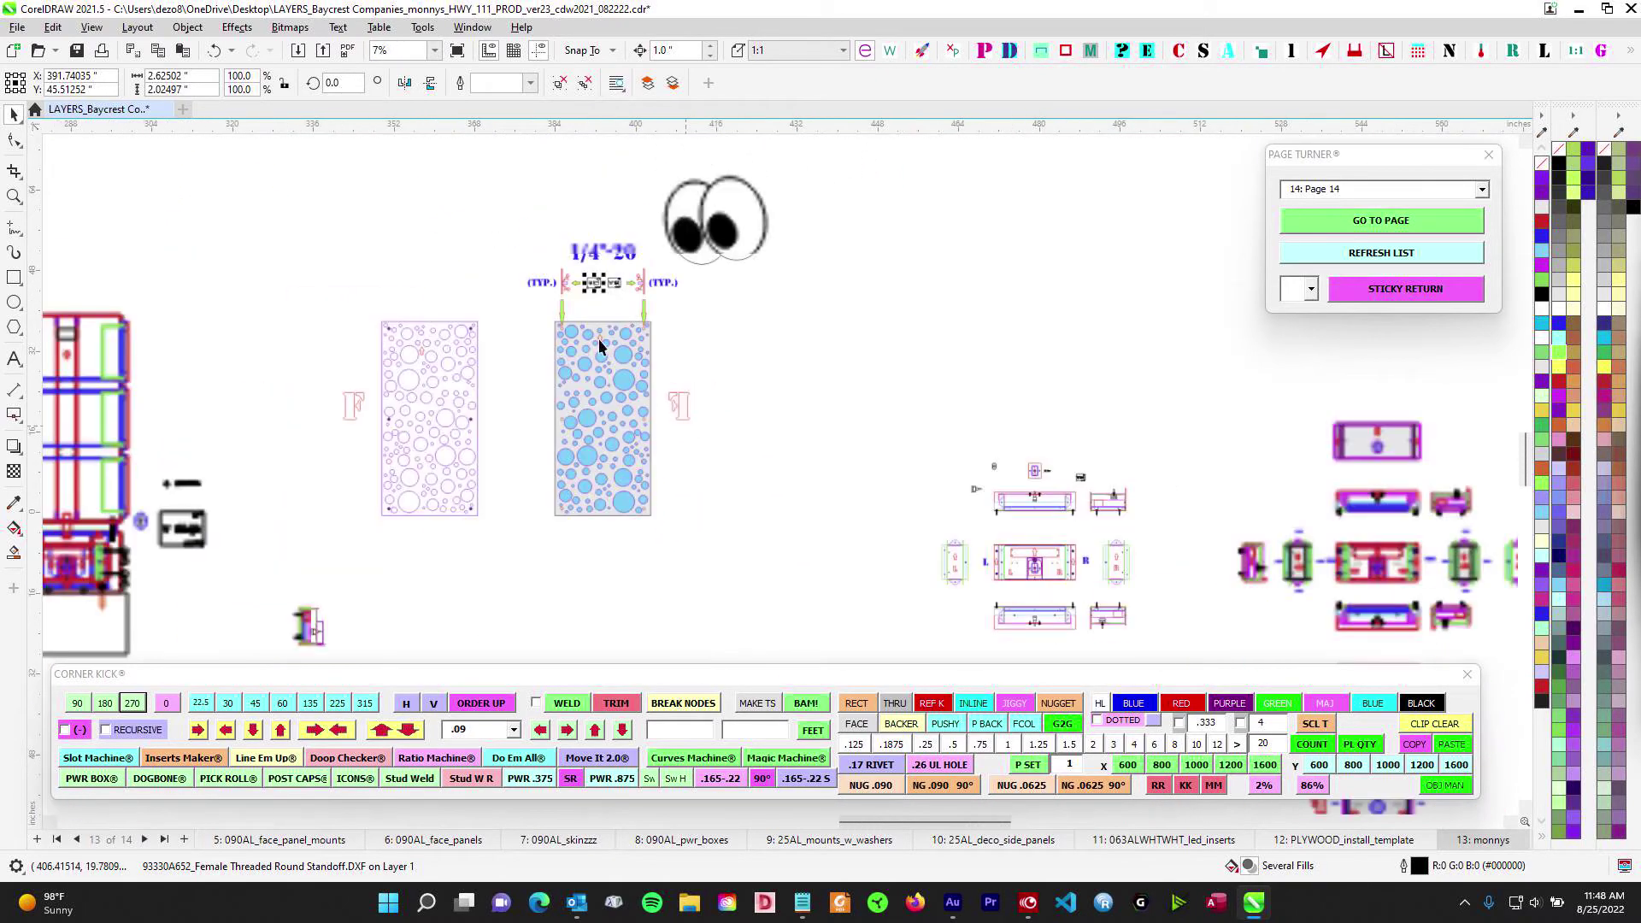
# Examine the mounting hole positions on the gray and outlined side panels beside the sign frame
pyautogui.moveTo(439, 447); pyautogui.dragTo(1256, 455)
pyautogui.moveTo(582, 399); pyautogui.dragTo(1214, 370)
pyautogui.scroll(1, 494, 332)
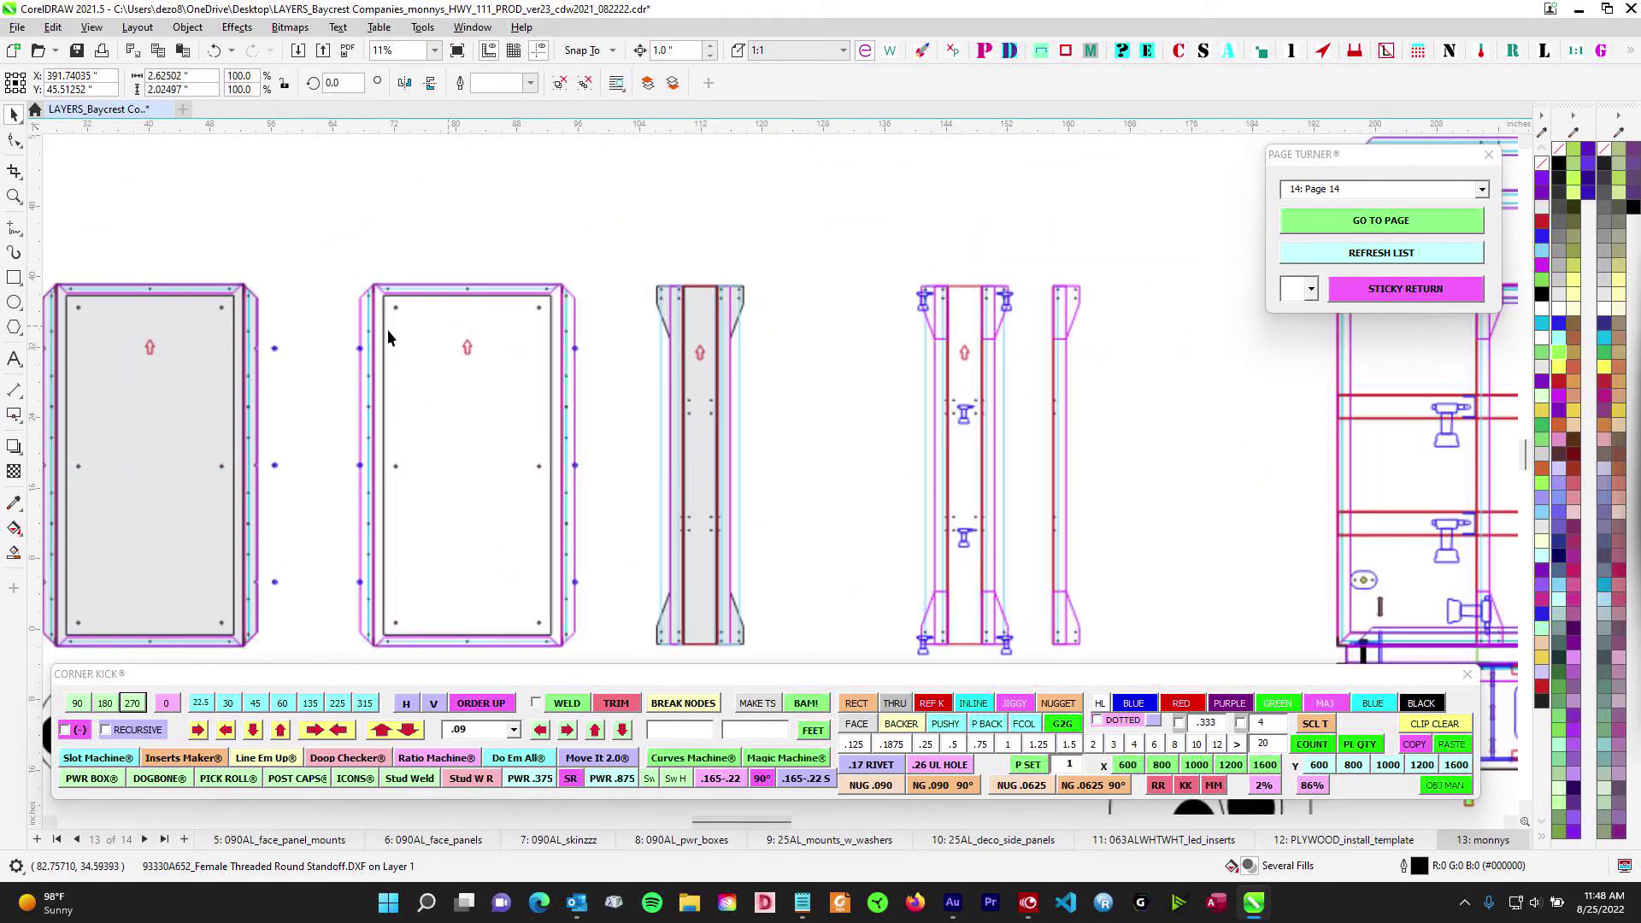
pyautogui.scroll(2, 388, 338)
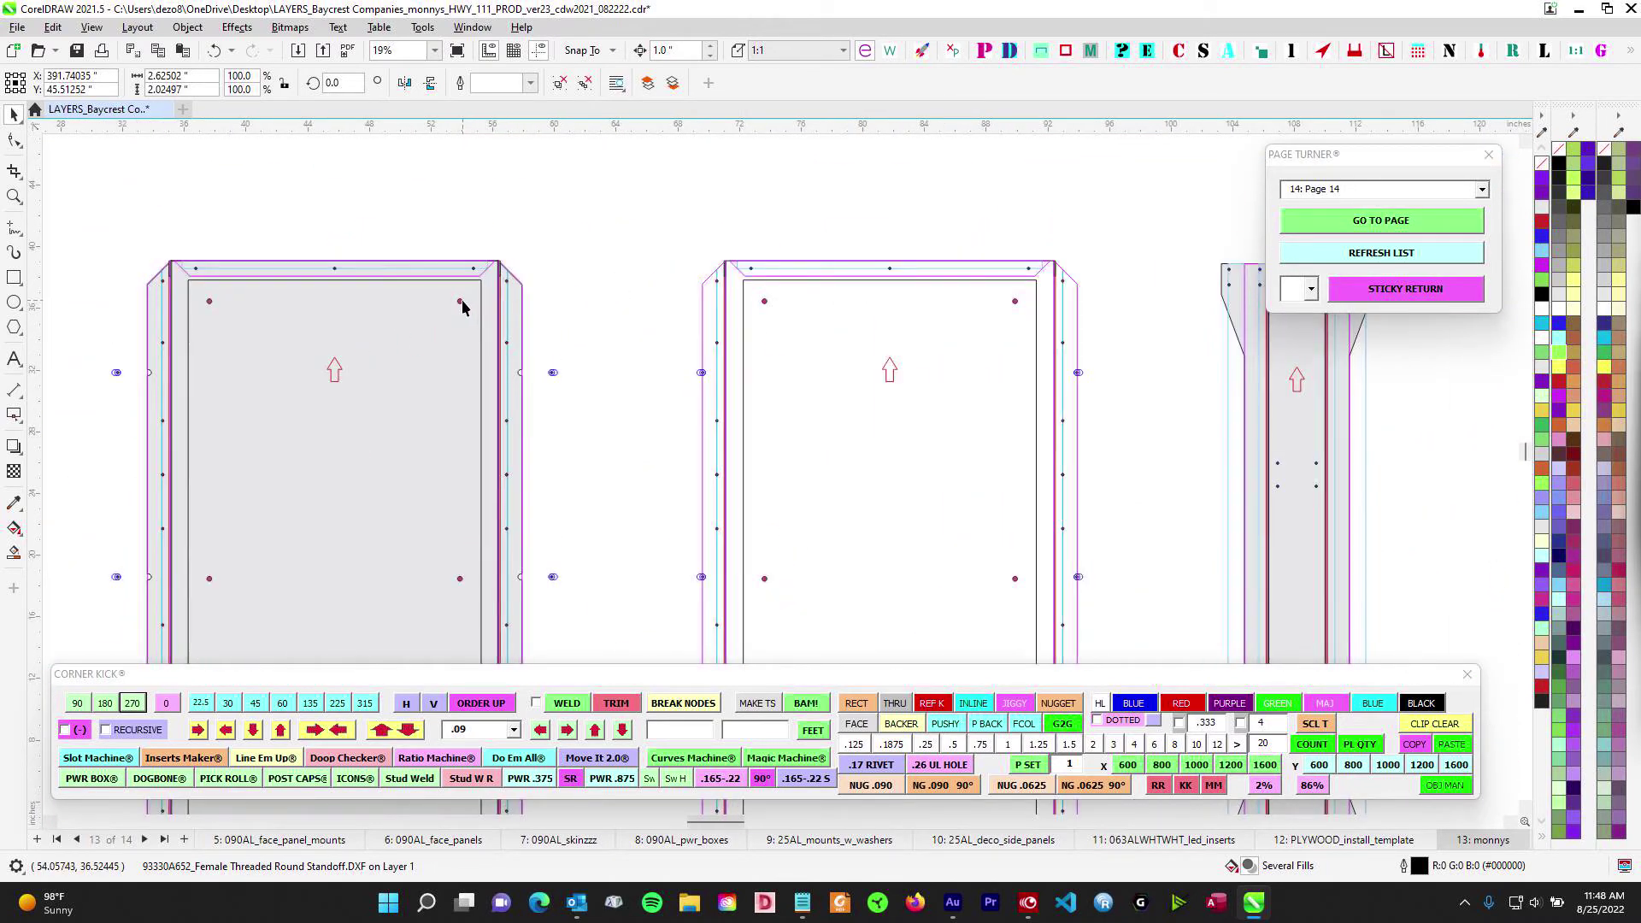
pyautogui.scroll(-4, 479, 325)
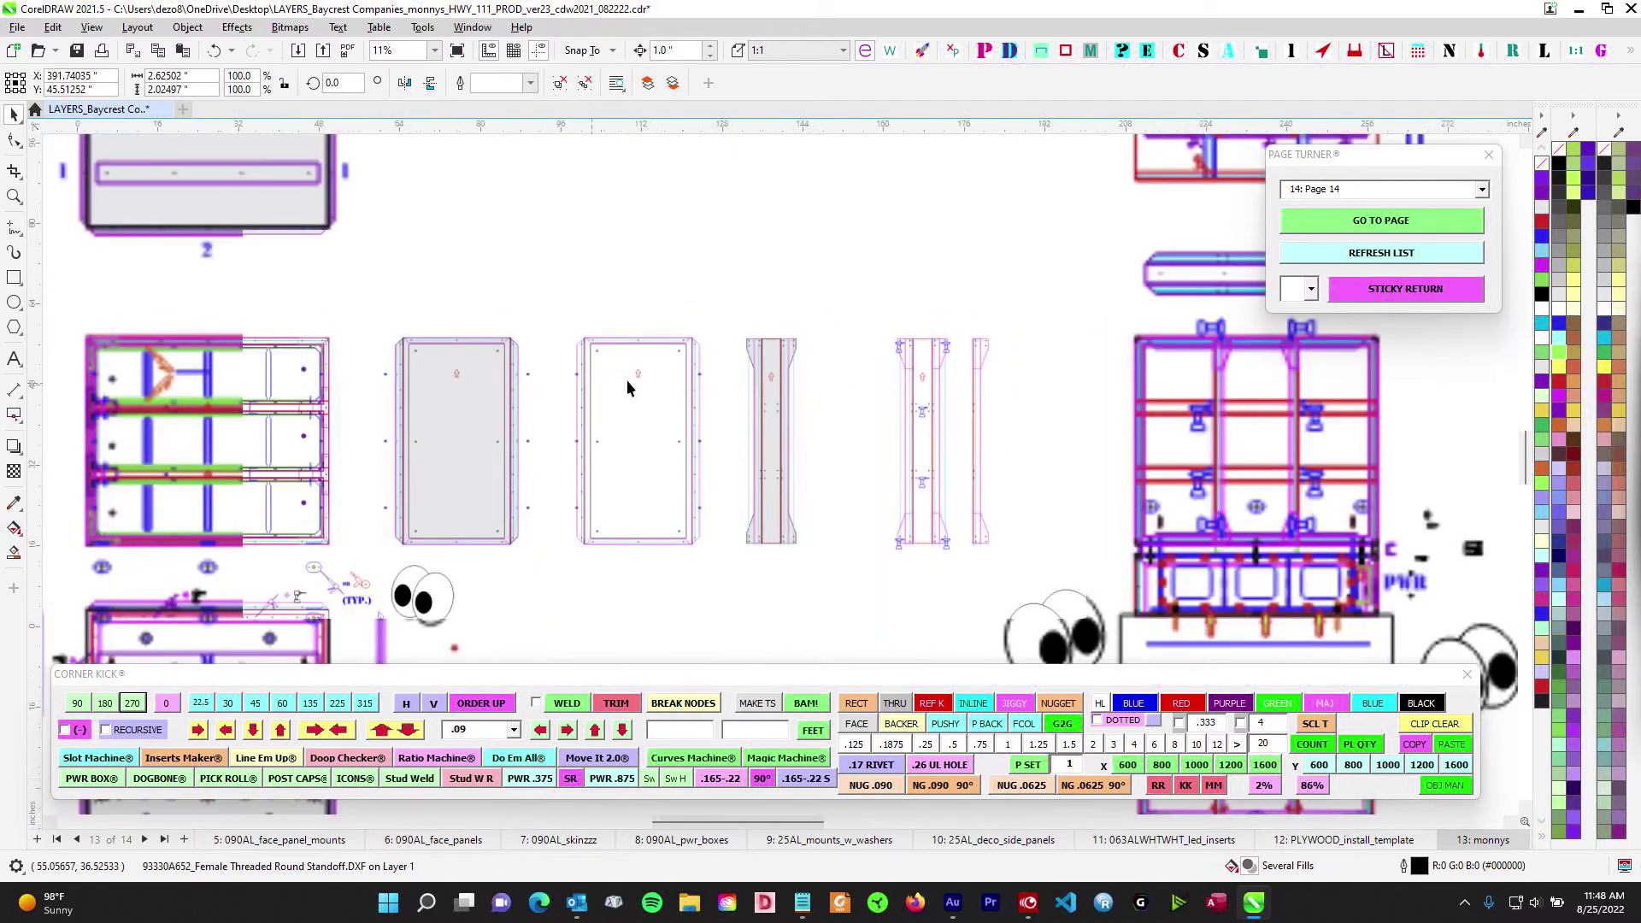
pyautogui.moveTo(838, 435); pyautogui.dragTo(302, 465)
pyautogui.moveTo(632, 365); pyautogui.dragTo(367, 440)
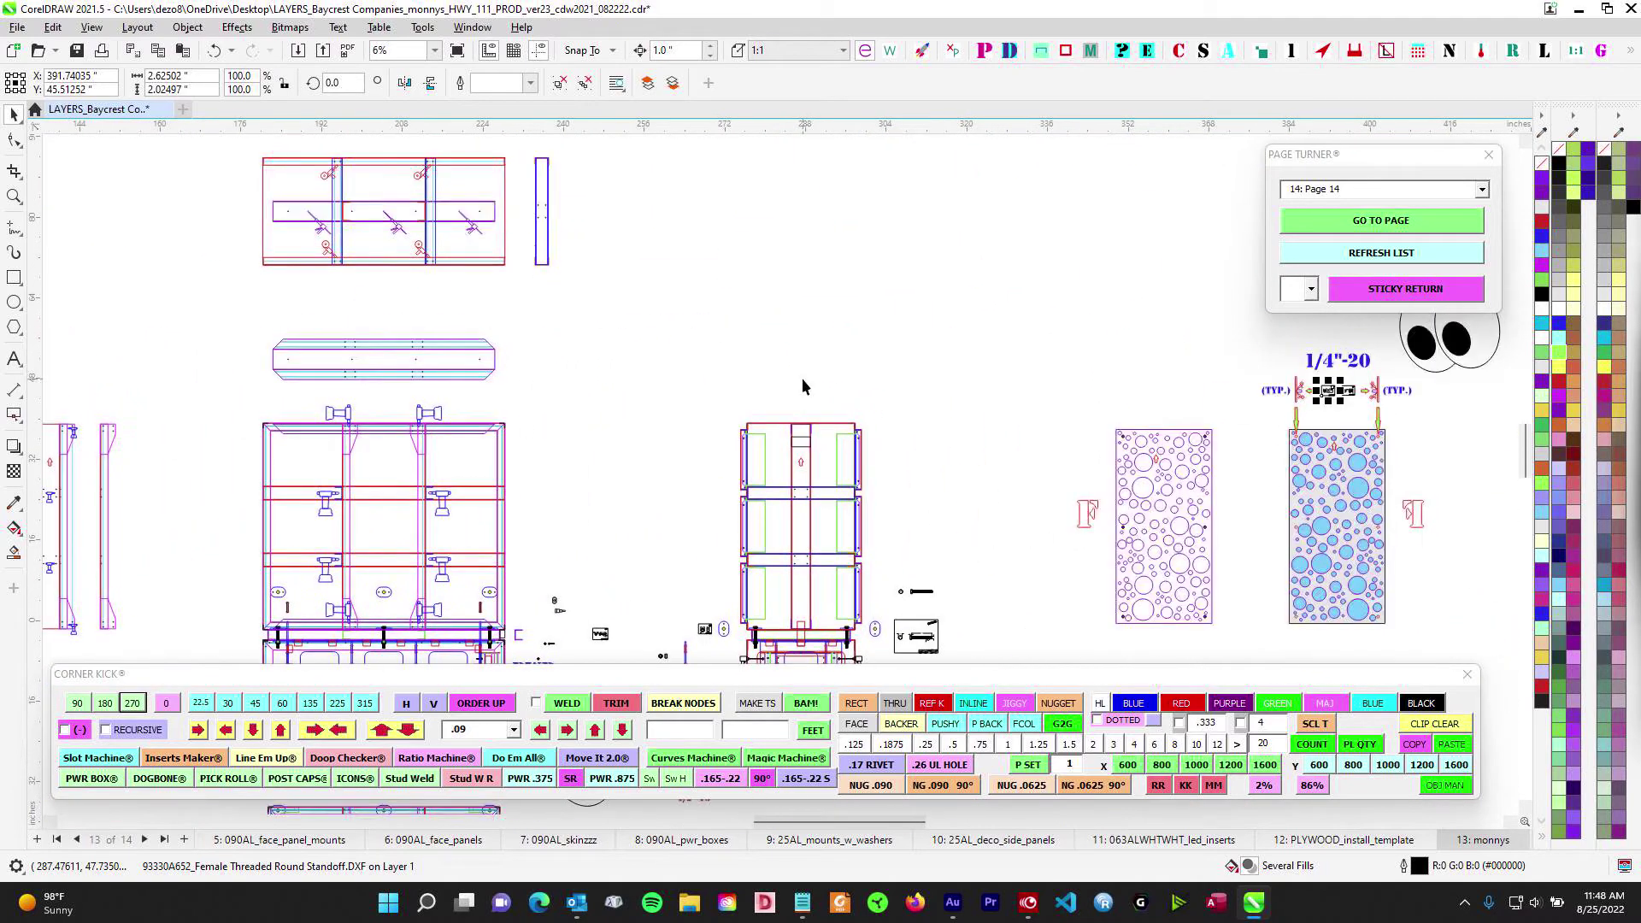
# Compare the sign's end elevation and perforated panels with its front elevation, side panels and posts
pyautogui.scroll(-1, 806, 378)
pyautogui.moveTo(941, 333); pyautogui.dragTo(679, 343)
pyautogui.scroll(3, 960, 405)
pyautogui.moveTo(996, 444); pyautogui.dragTo(819, 236)
pyautogui.scroll(-3, 670, 455)
pyautogui.moveTo(402, 447); pyautogui.dragTo(1183, 407)
pyautogui.moveTo(704, 413); pyautogui.dragTo(1224, 376)
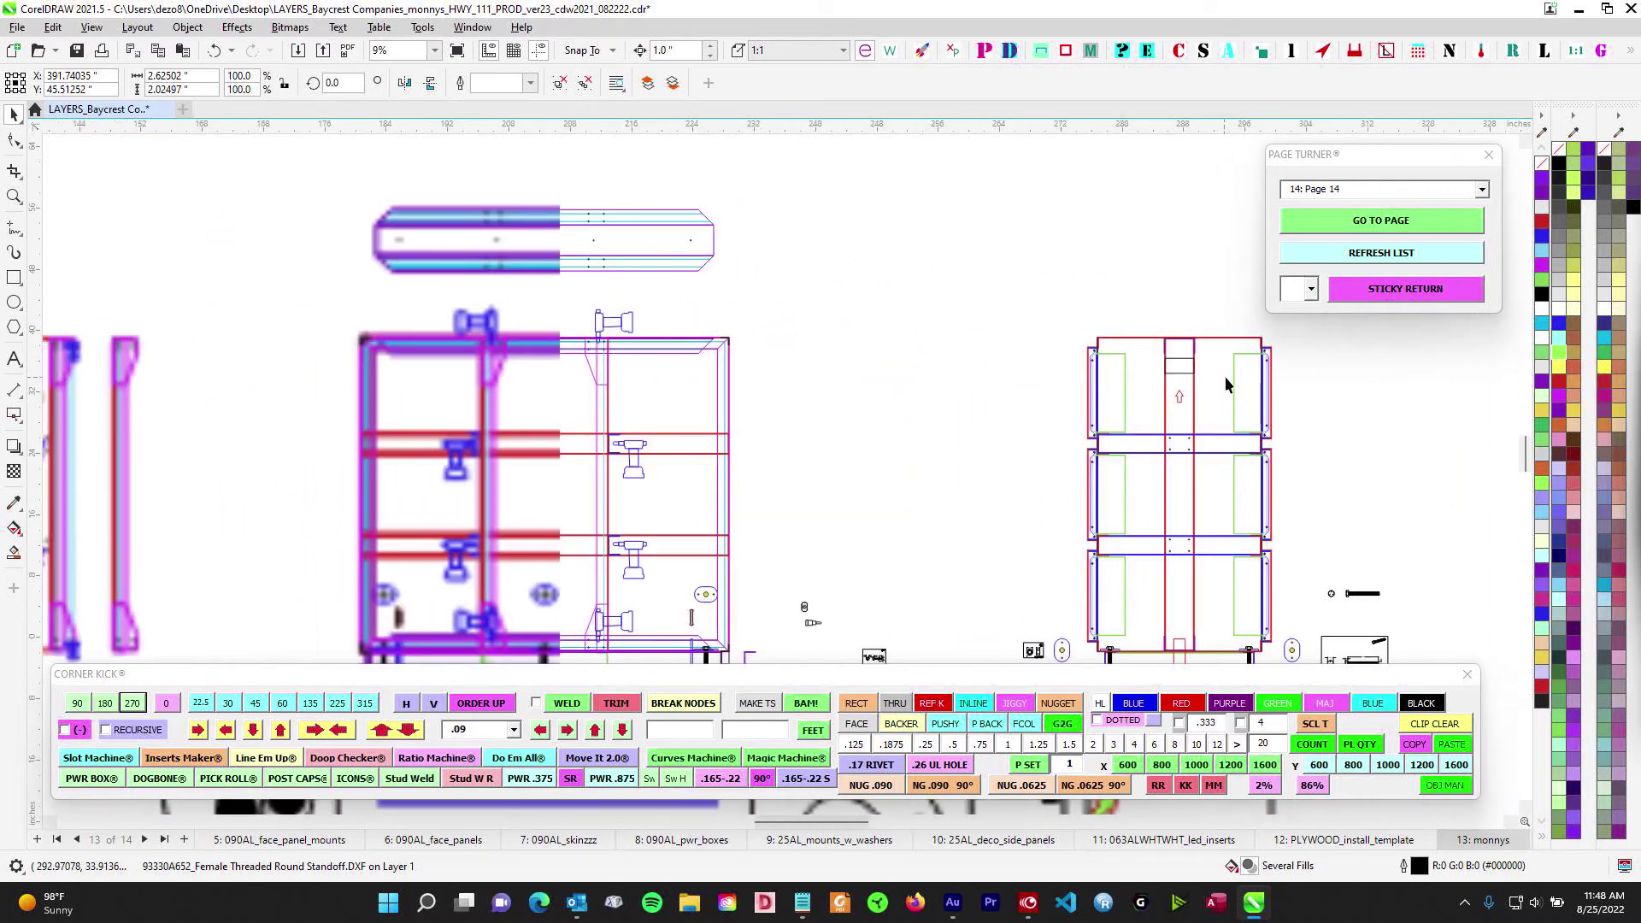
pyautogui.moveTo(461, 335); pyautogui.dragTo(1109, 342)
pyautogui.scroll(-1, 497, 319)
pyautogui.moveTo(662, 354); pyautogui.dragTo(1103, 346)
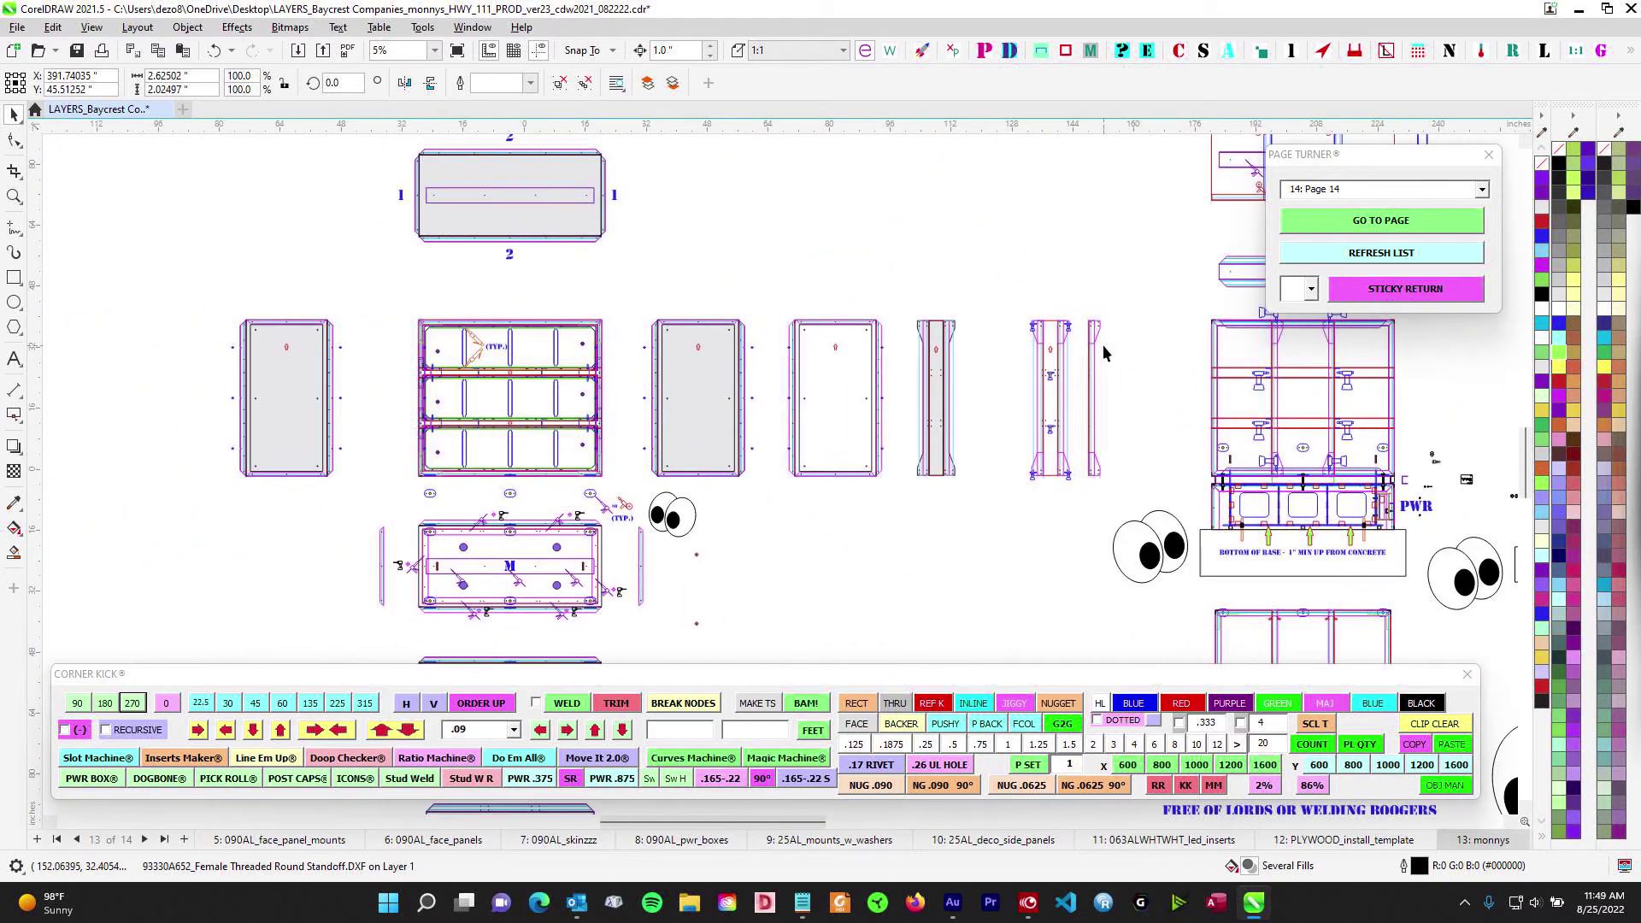
# Examine the rounded bolt plate at the M panel's upper corner and its matching positions under the sign frame
pyautogui.scroll(1, 835, 303)
pyautogui.moveTo(835, 303); pyautogui.dragTo(860, 241)
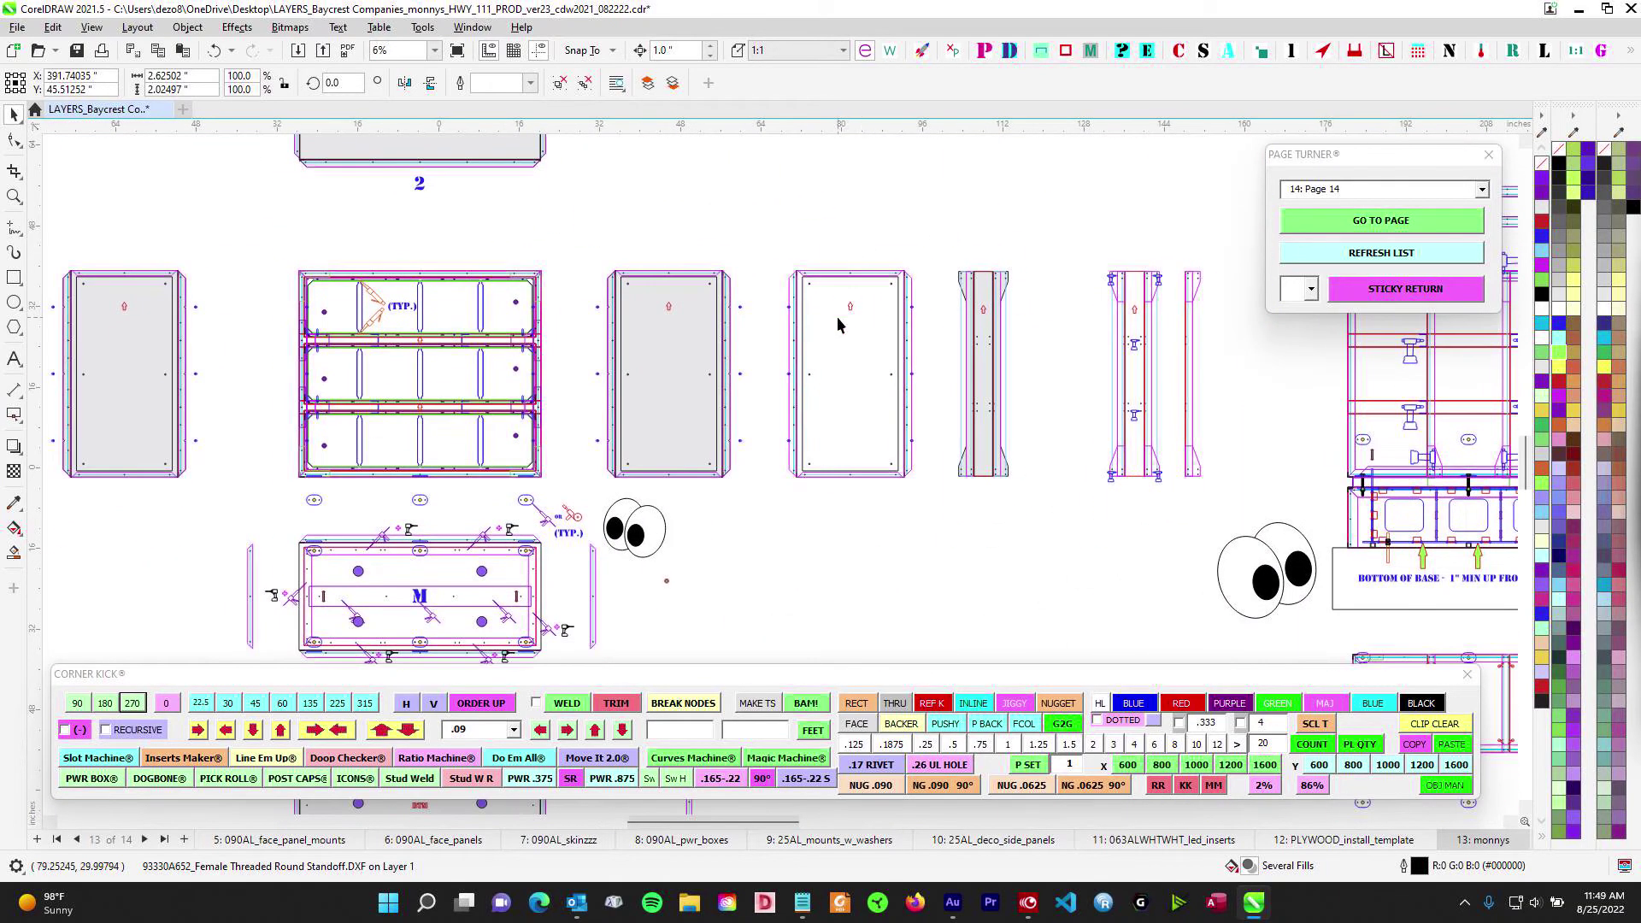
pyautogui.moveTo(806, 504); pyautogui.dragTo(1056, 285)
pyautogui.scroll(6, 778, 323)
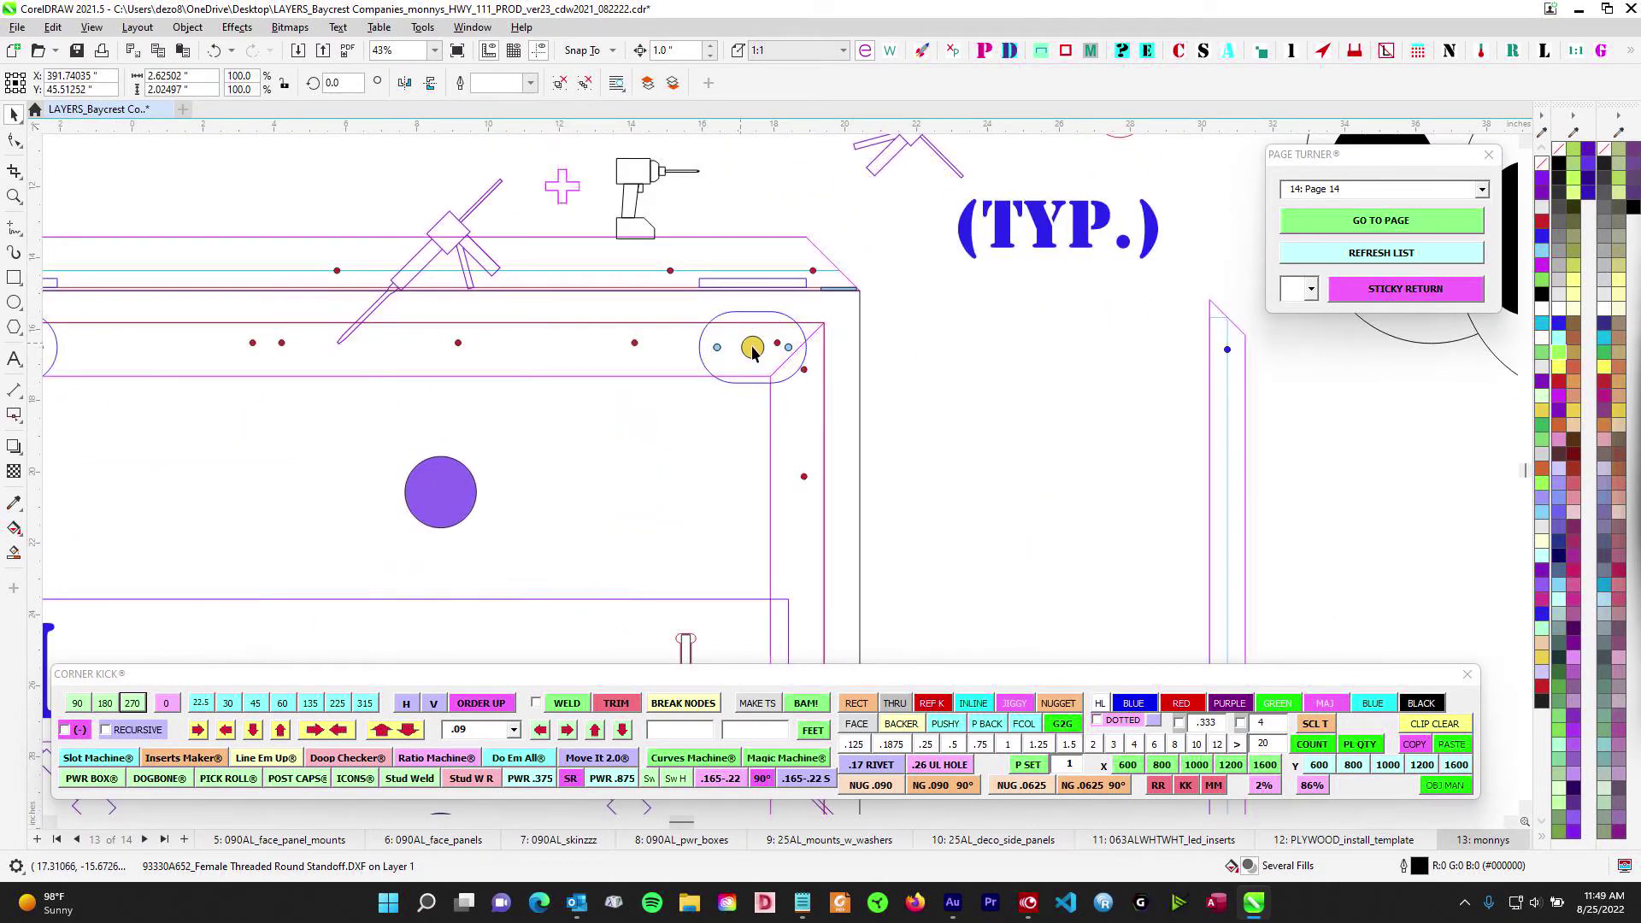
pyautogui.scroll(-6, 790, 359)
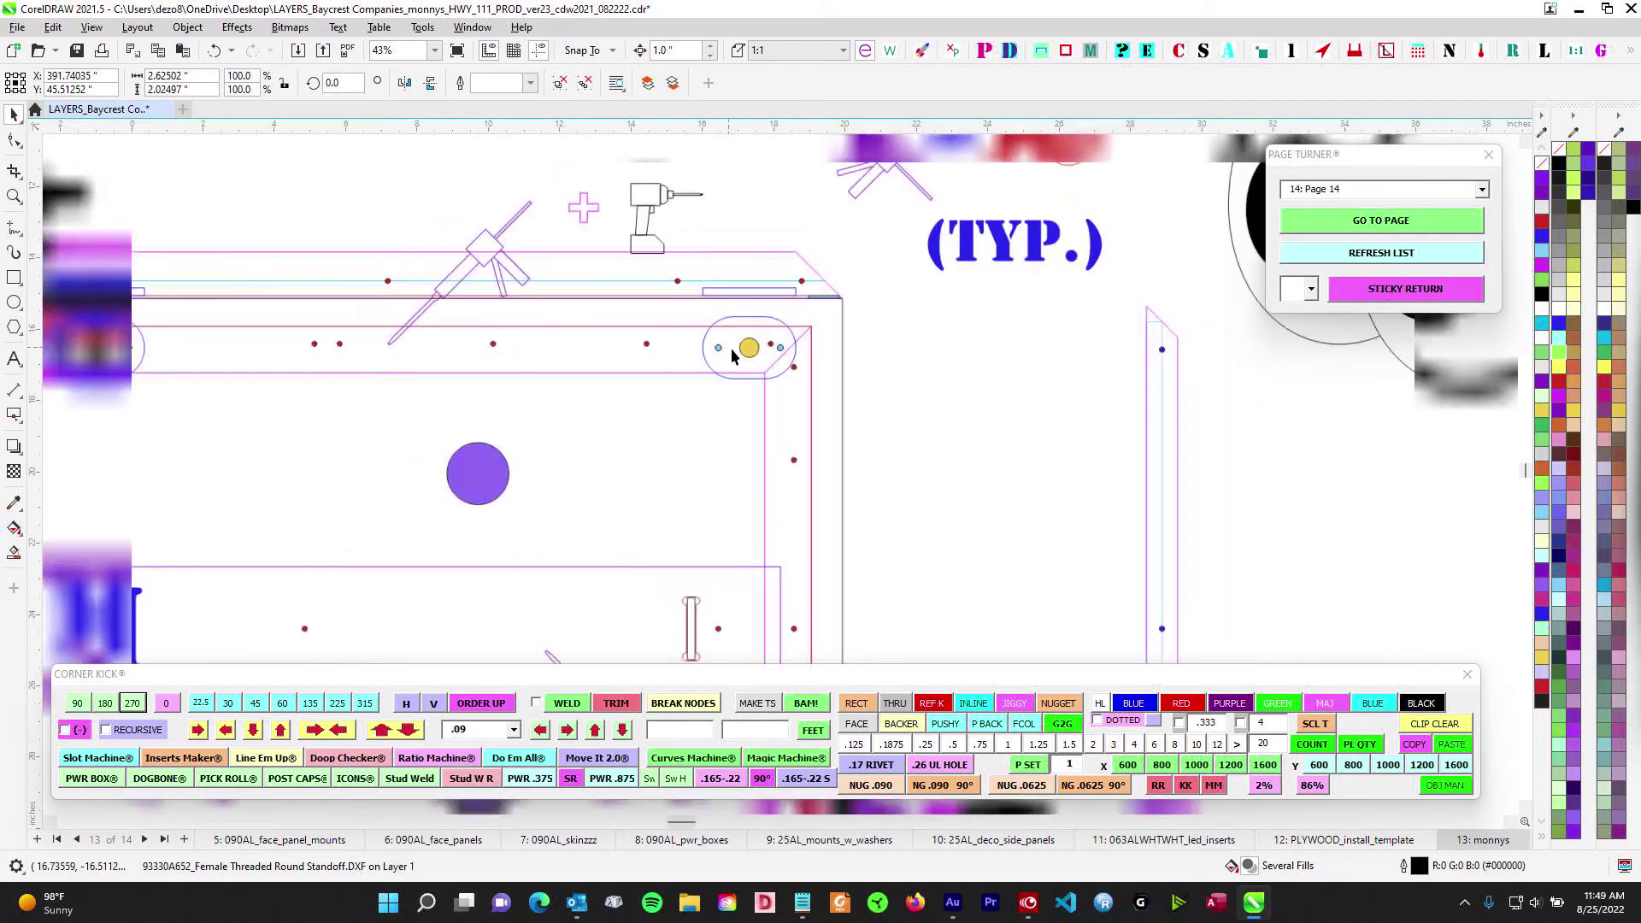
pyautogui.scroll(4, 758, 296)
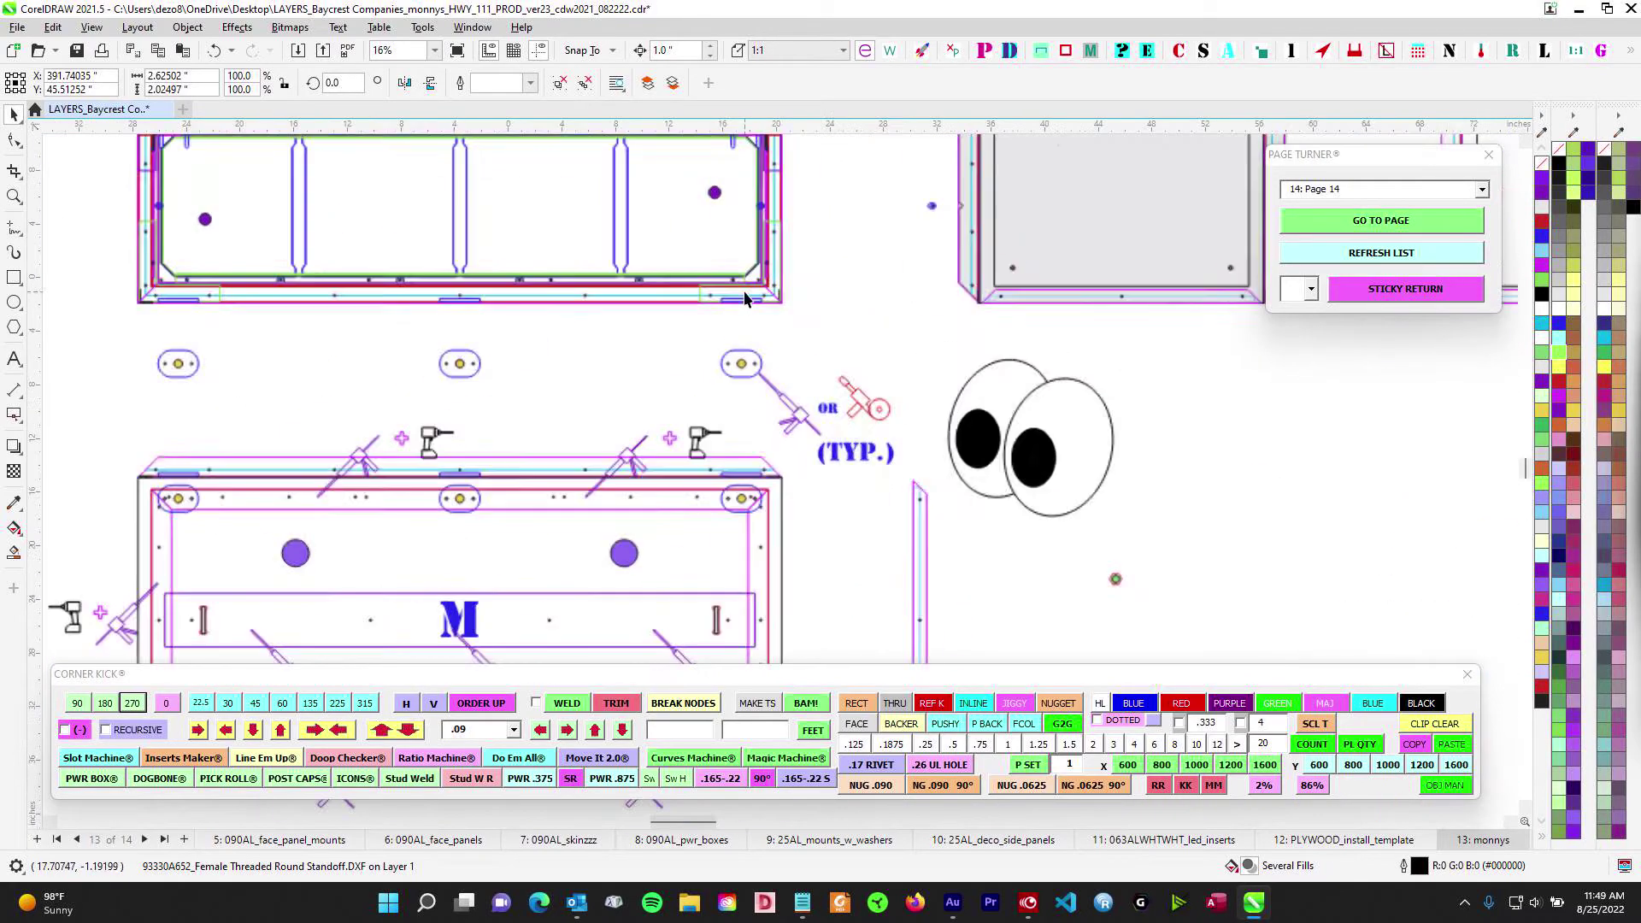
# Examine the hex bolts joining the sign frame to the base in both elevations and the dimensioned bolt drawing beside them
pyautogui.scroll(-4, 742, 318)
pyautogui.moveTo(1499, 318); pyautogui.dragTo(885, 331)
pyautogui.scroll(8, 885, 332)
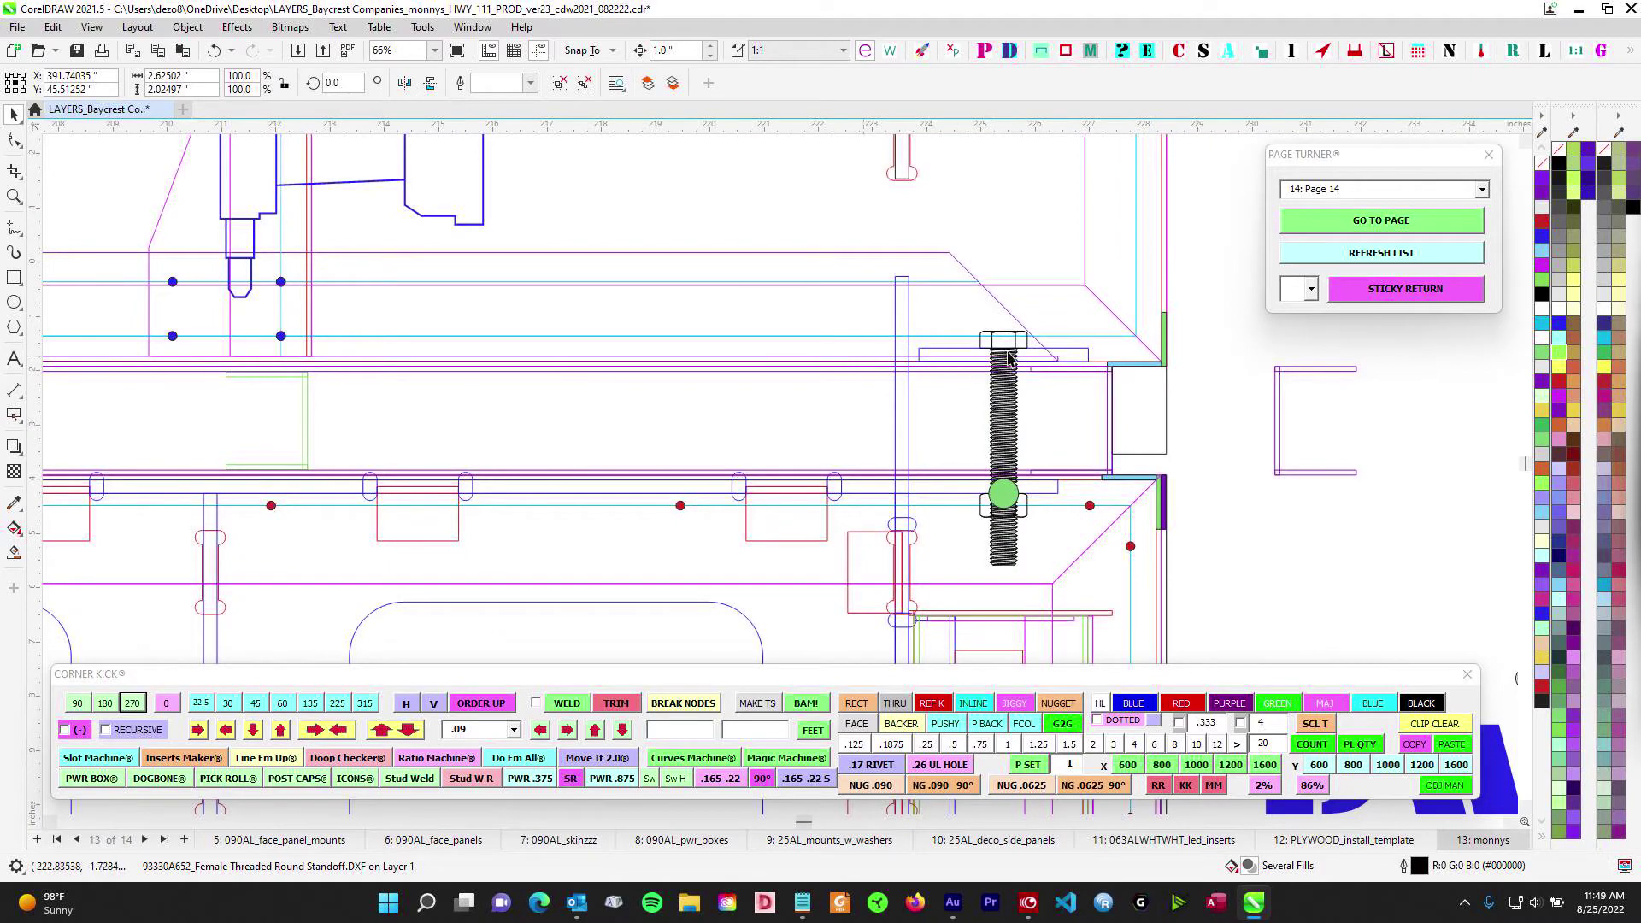
pyautogui.scroll(-4, 1008, 357)
pyautogui.hscroll(5, 1009, 444)
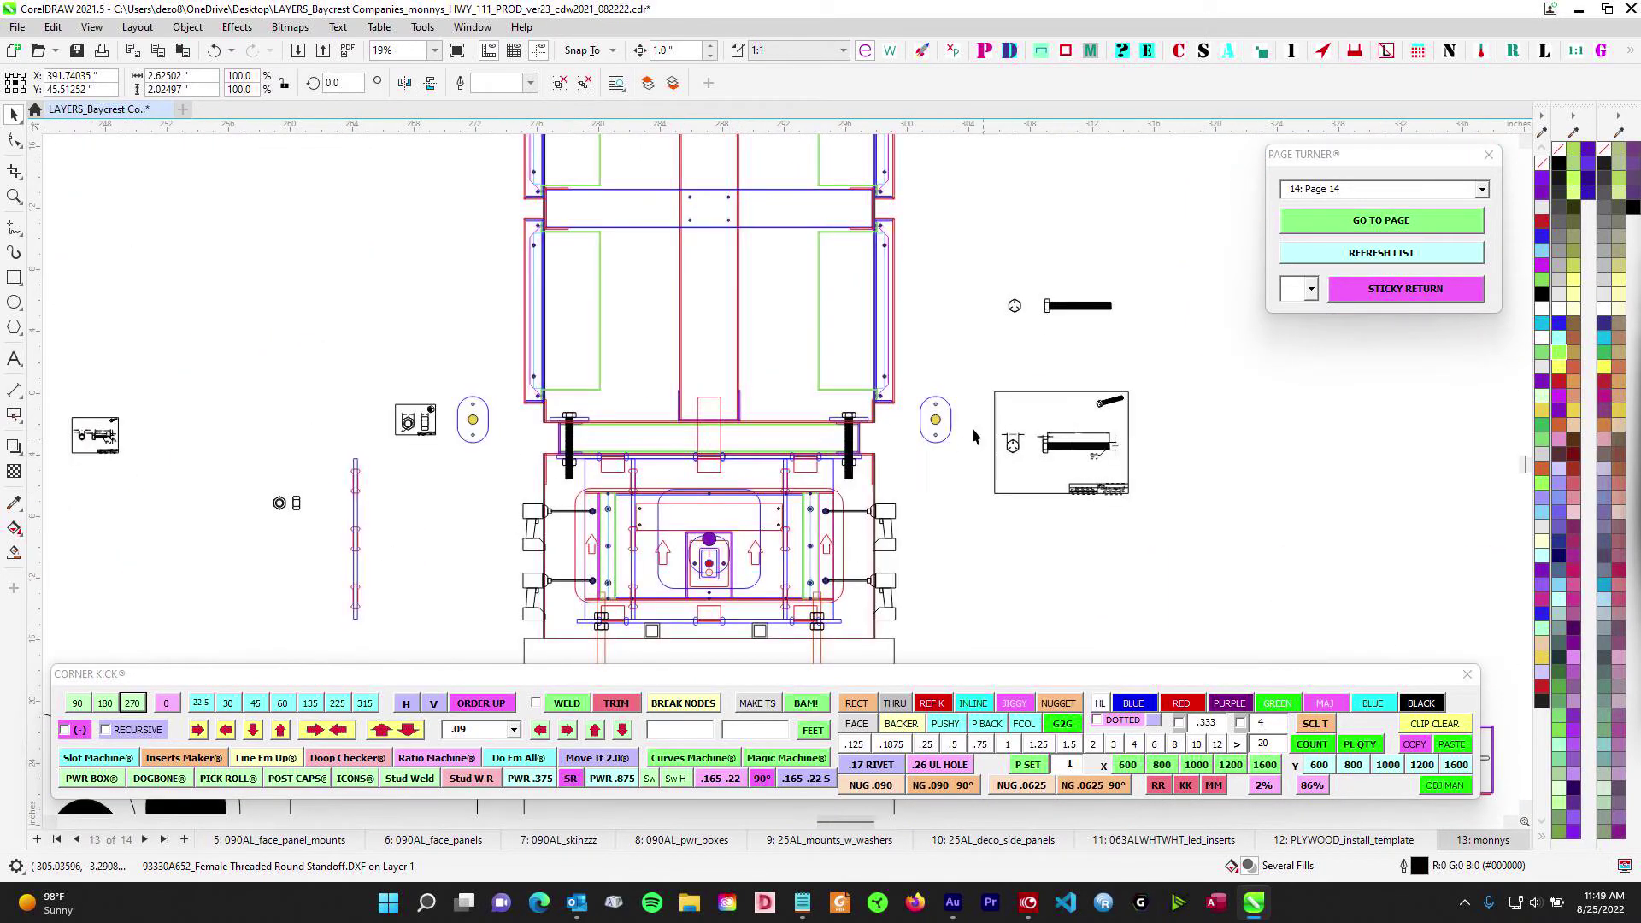
pyautogui.scroll(-2, 968, 485)
pyautogui.moveTo(1050, 570); pyautogui.dragTo(1023, 460)
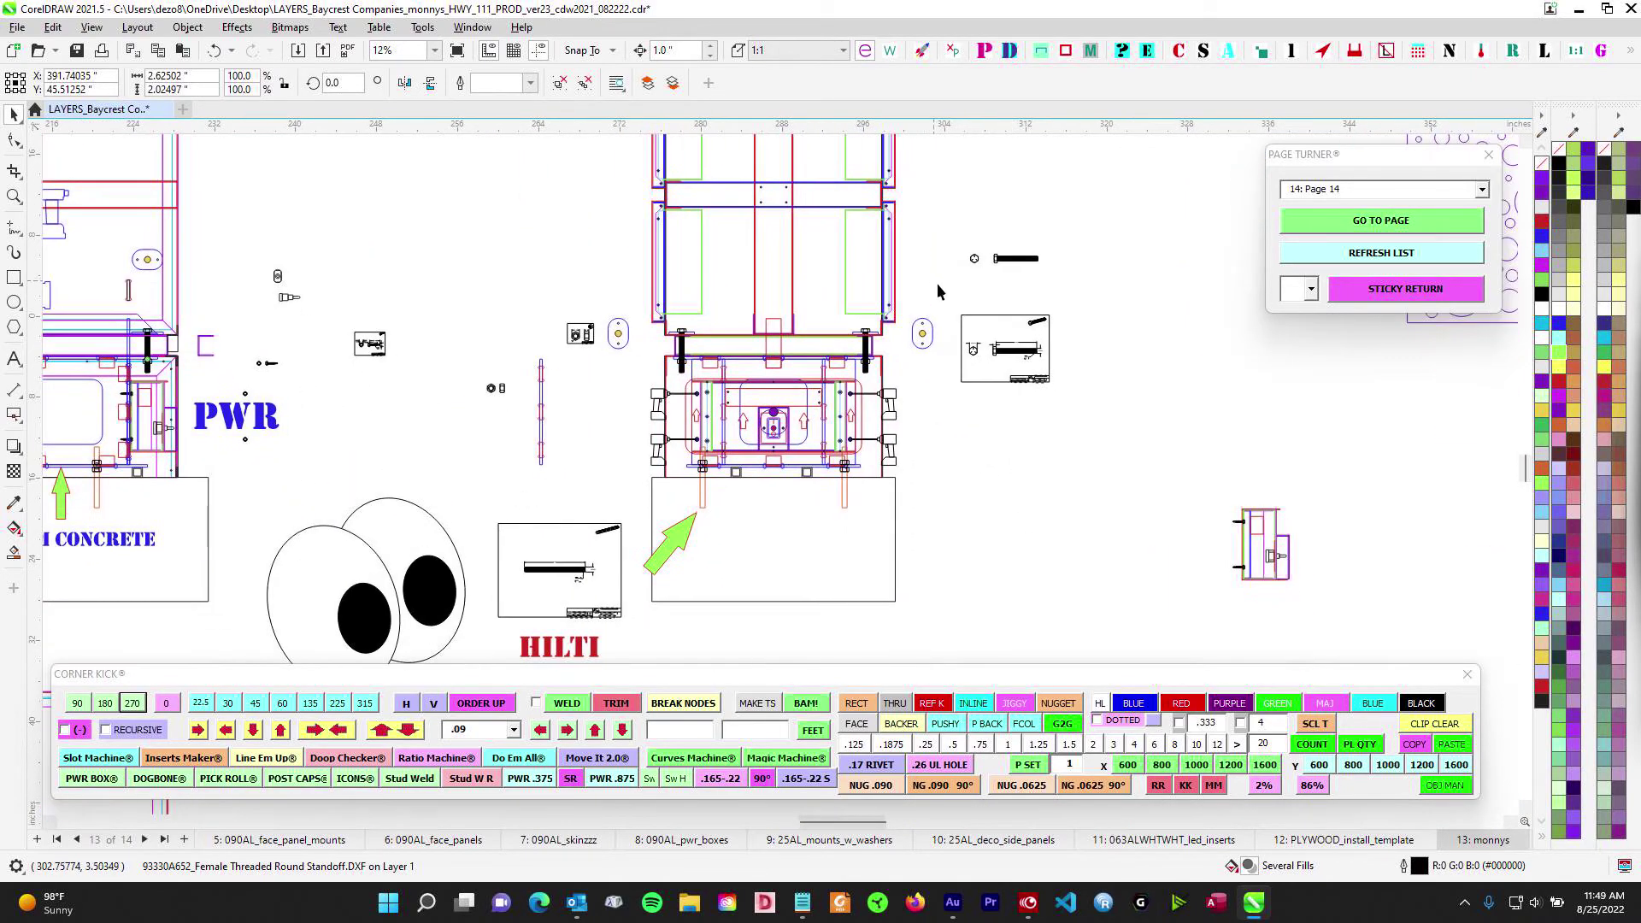
pyautogui.scroll(7, 1008, 351)
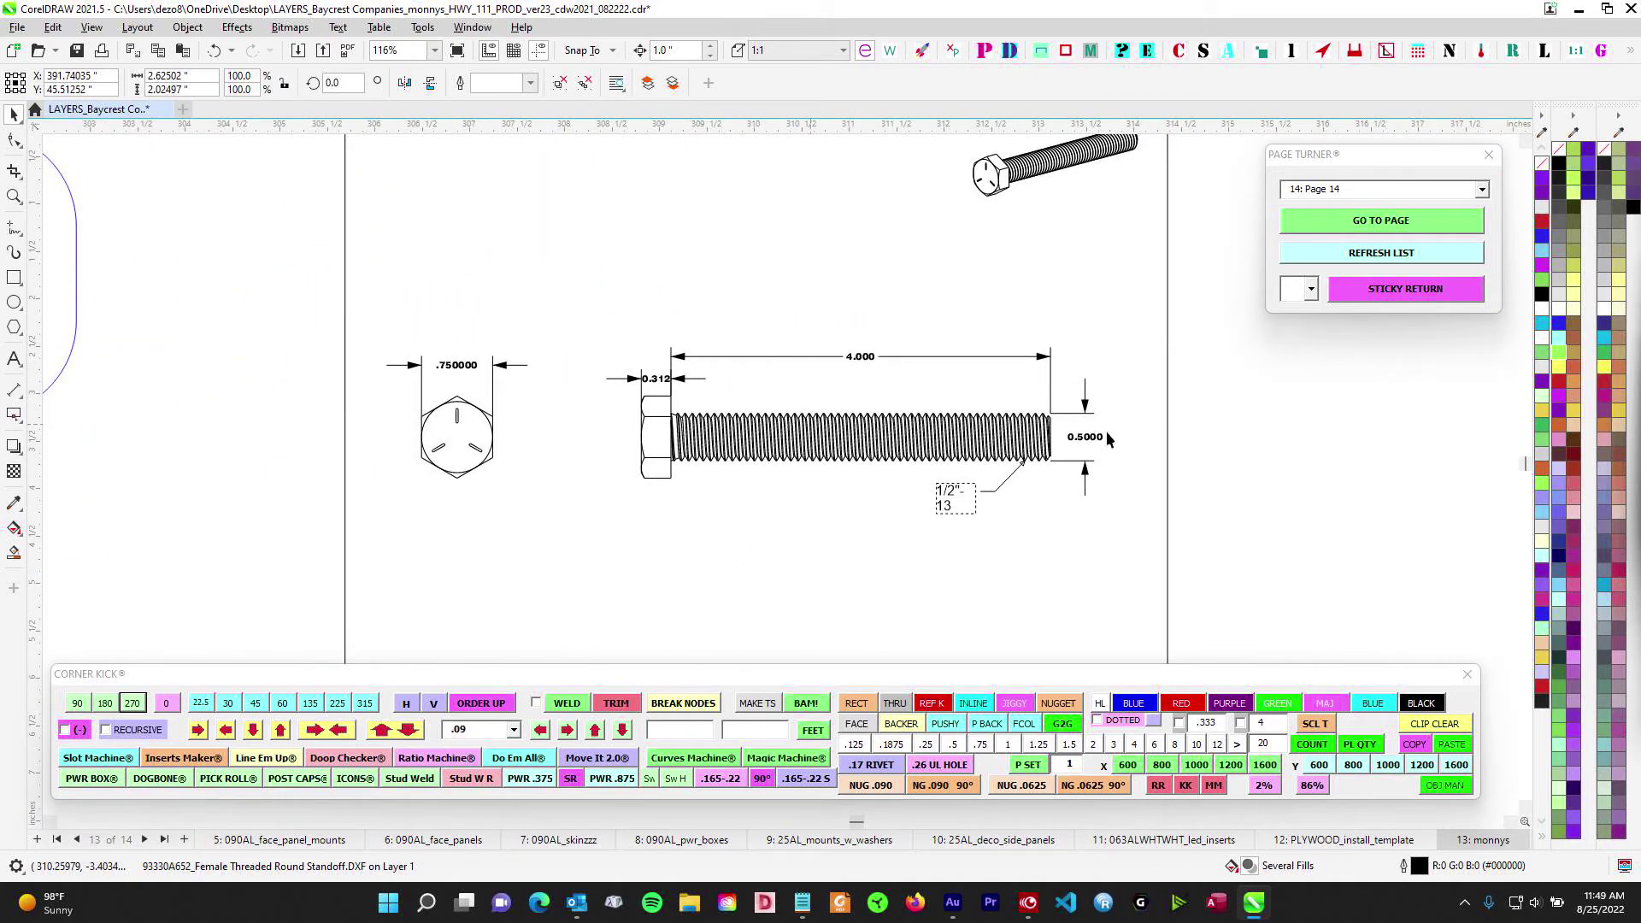
pyautogui.scroll(-5, 1062, 438)
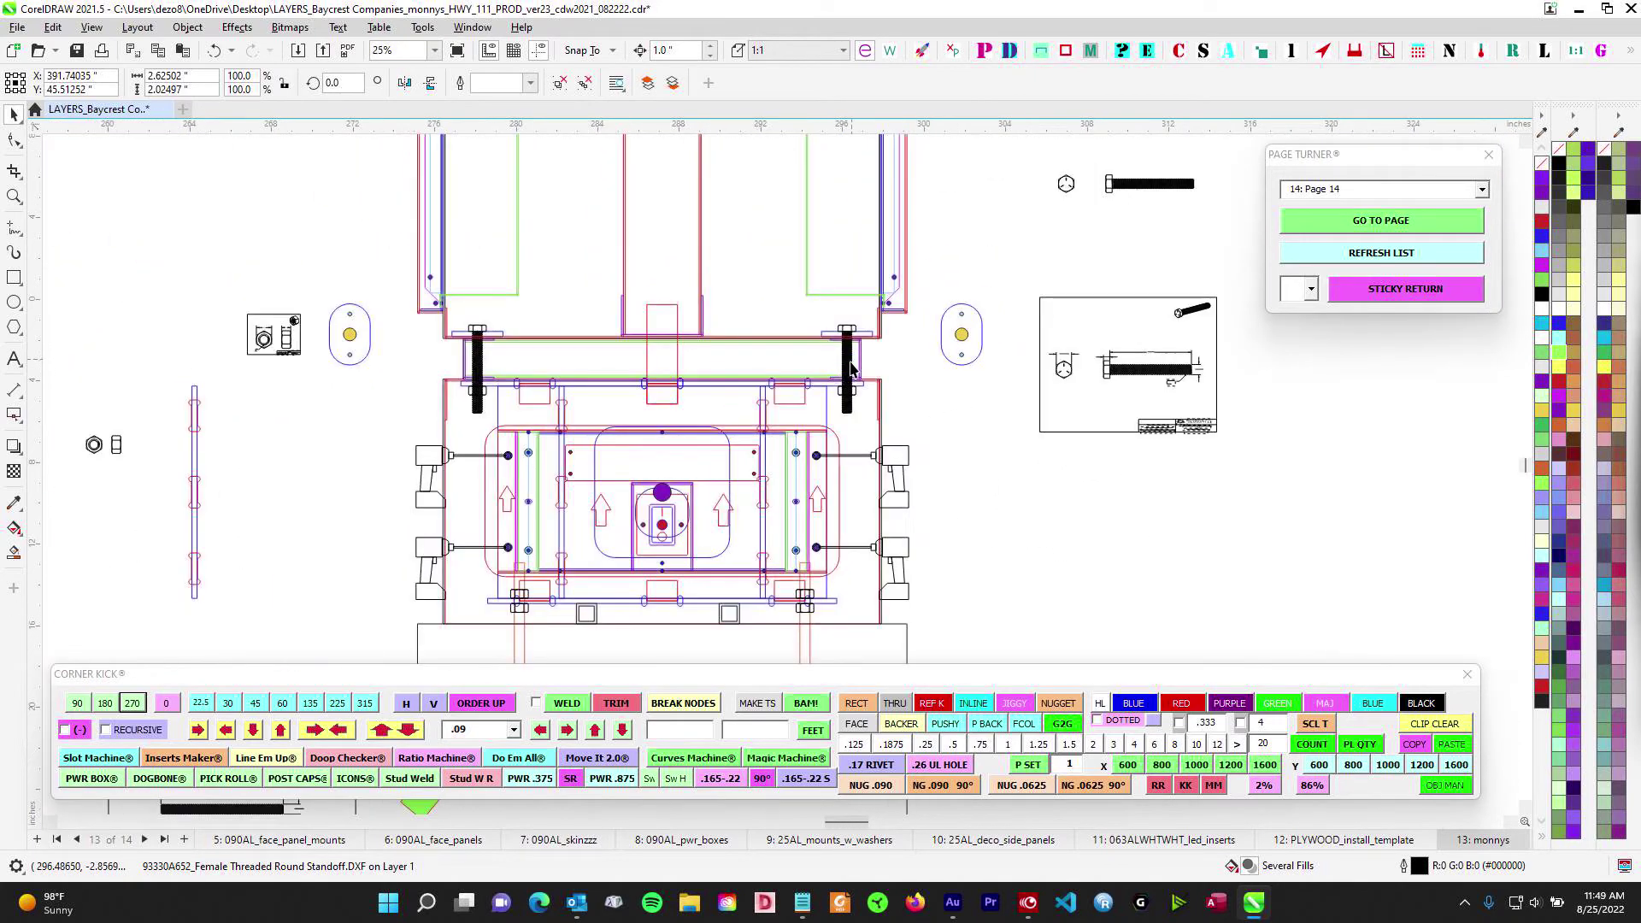
# Examine the anchor rods in the concrete and select the threaded rod detail drawing above the HILTI label
pyautogui.scroll(-2, 916, 500)
pyautogui.moveTo(916, 500); pyautogui.dragTo(988, 259)
pyautogui.scroll(2, 543, 534)
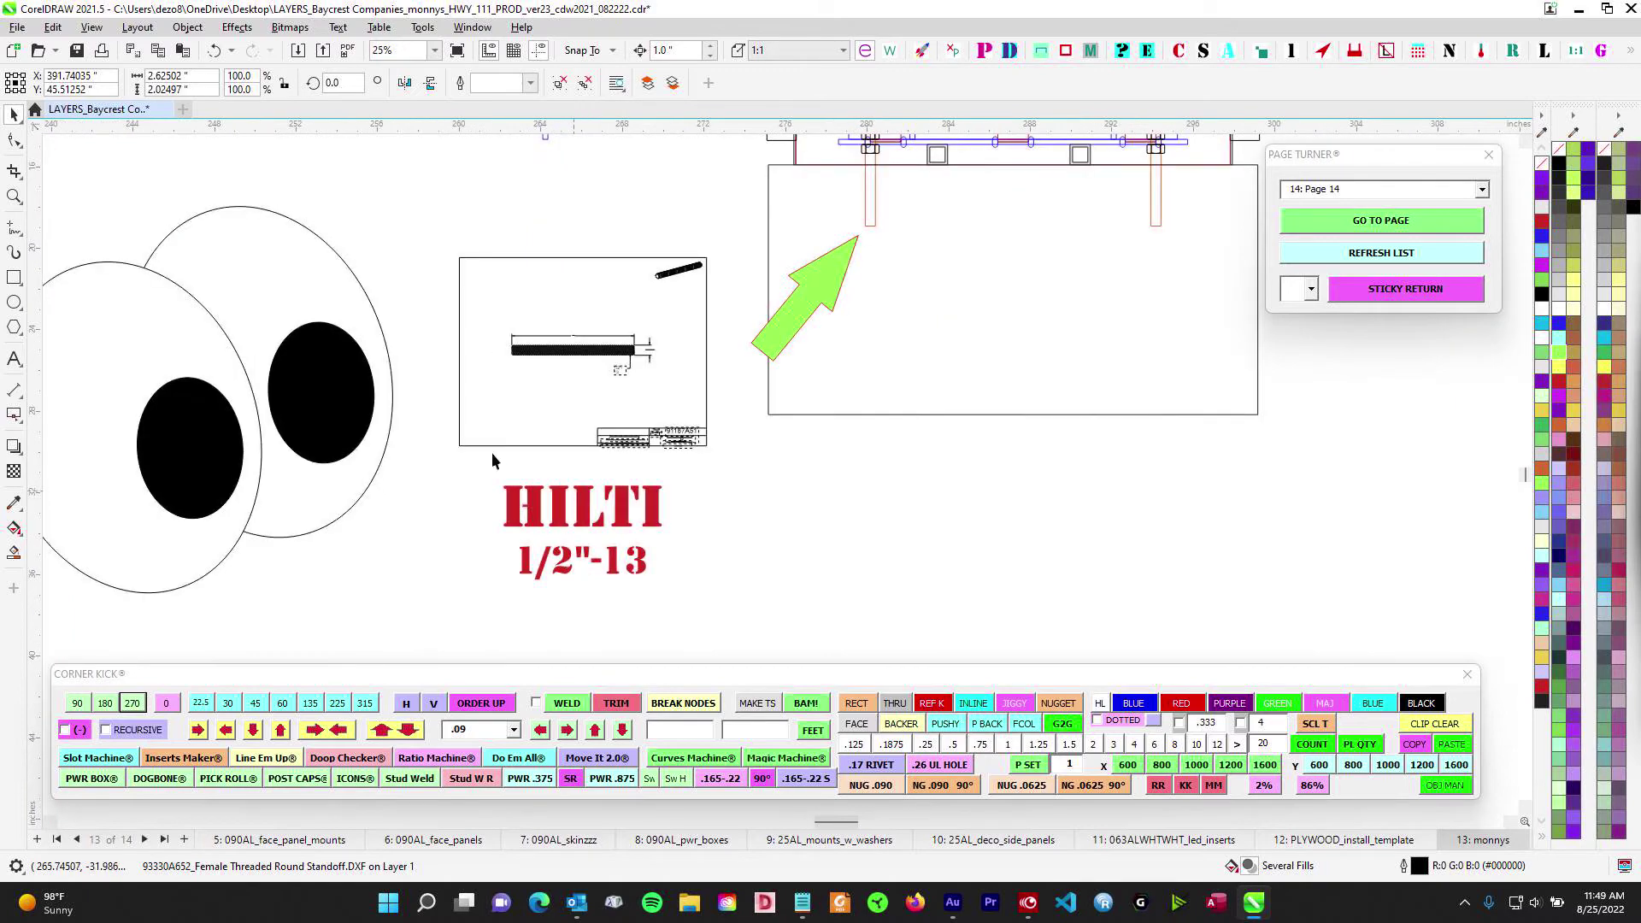
pyautogui.moveTo(434, 227)
pyautogui.mouseDown()
pyautogui.moveTo(747, 594)
pyautogui.moveTo(710, 379)
pyautogui.mouseUp()
# Examine the base plate layouts, the plywood install template and the base clearance note under the front elevation
pyautogui.scroll(-4, 726, 589)
pyautogui.moveTo(889, 556); pyautogui.dragTo(841, 267)
pyautogui.scroll(-2, 840, 267)
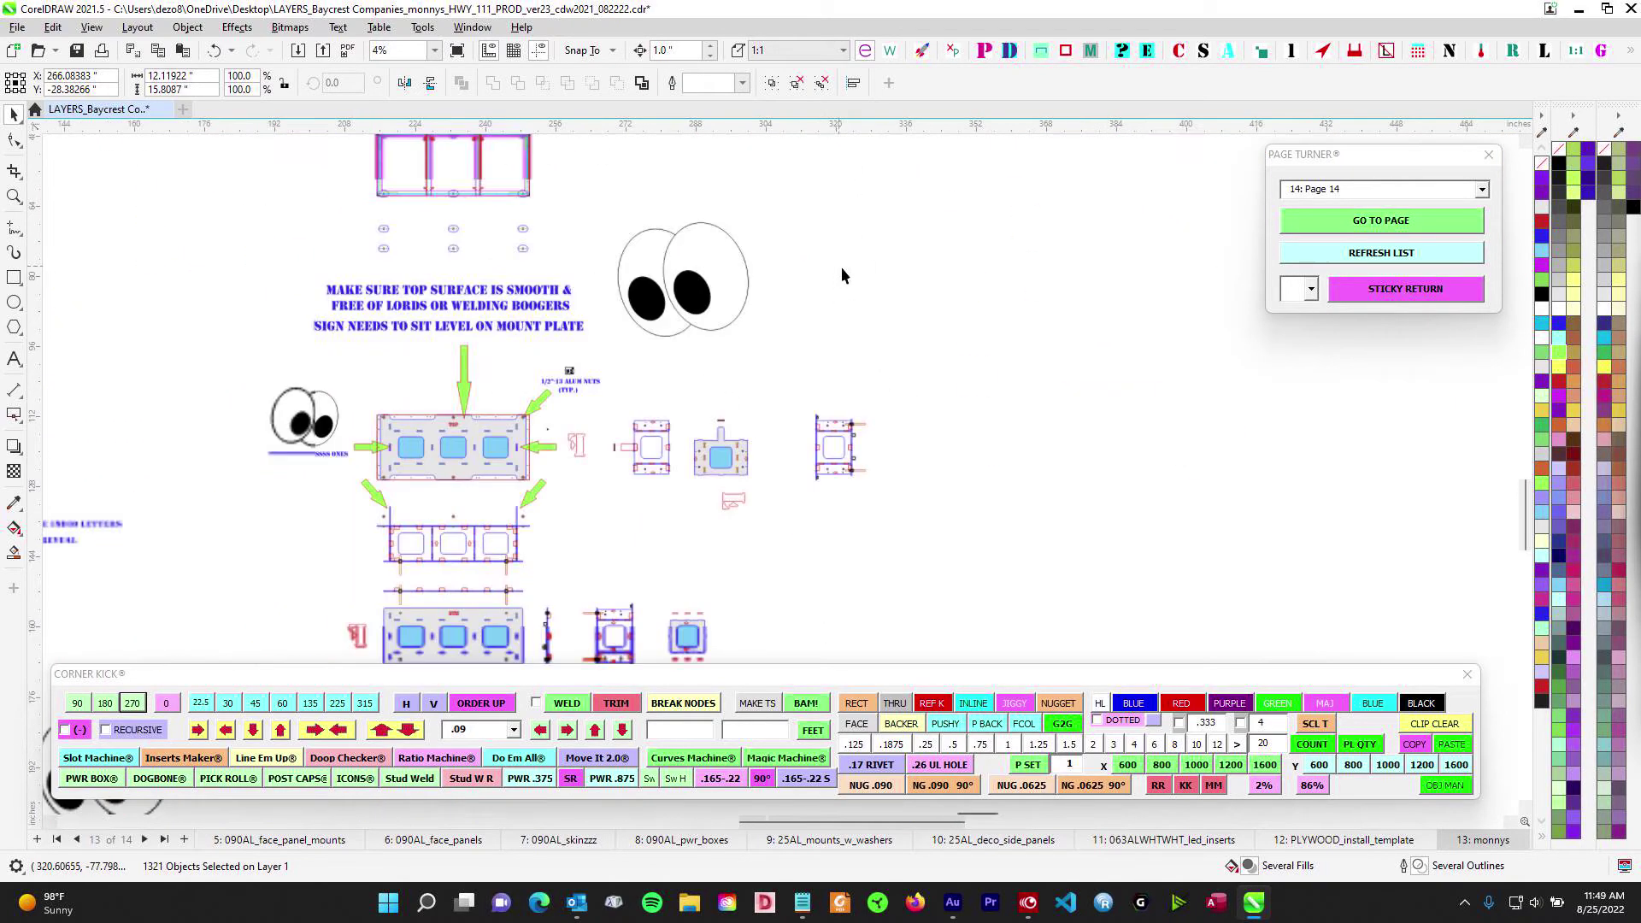
pyautogui.scroll(5, 546, 498)
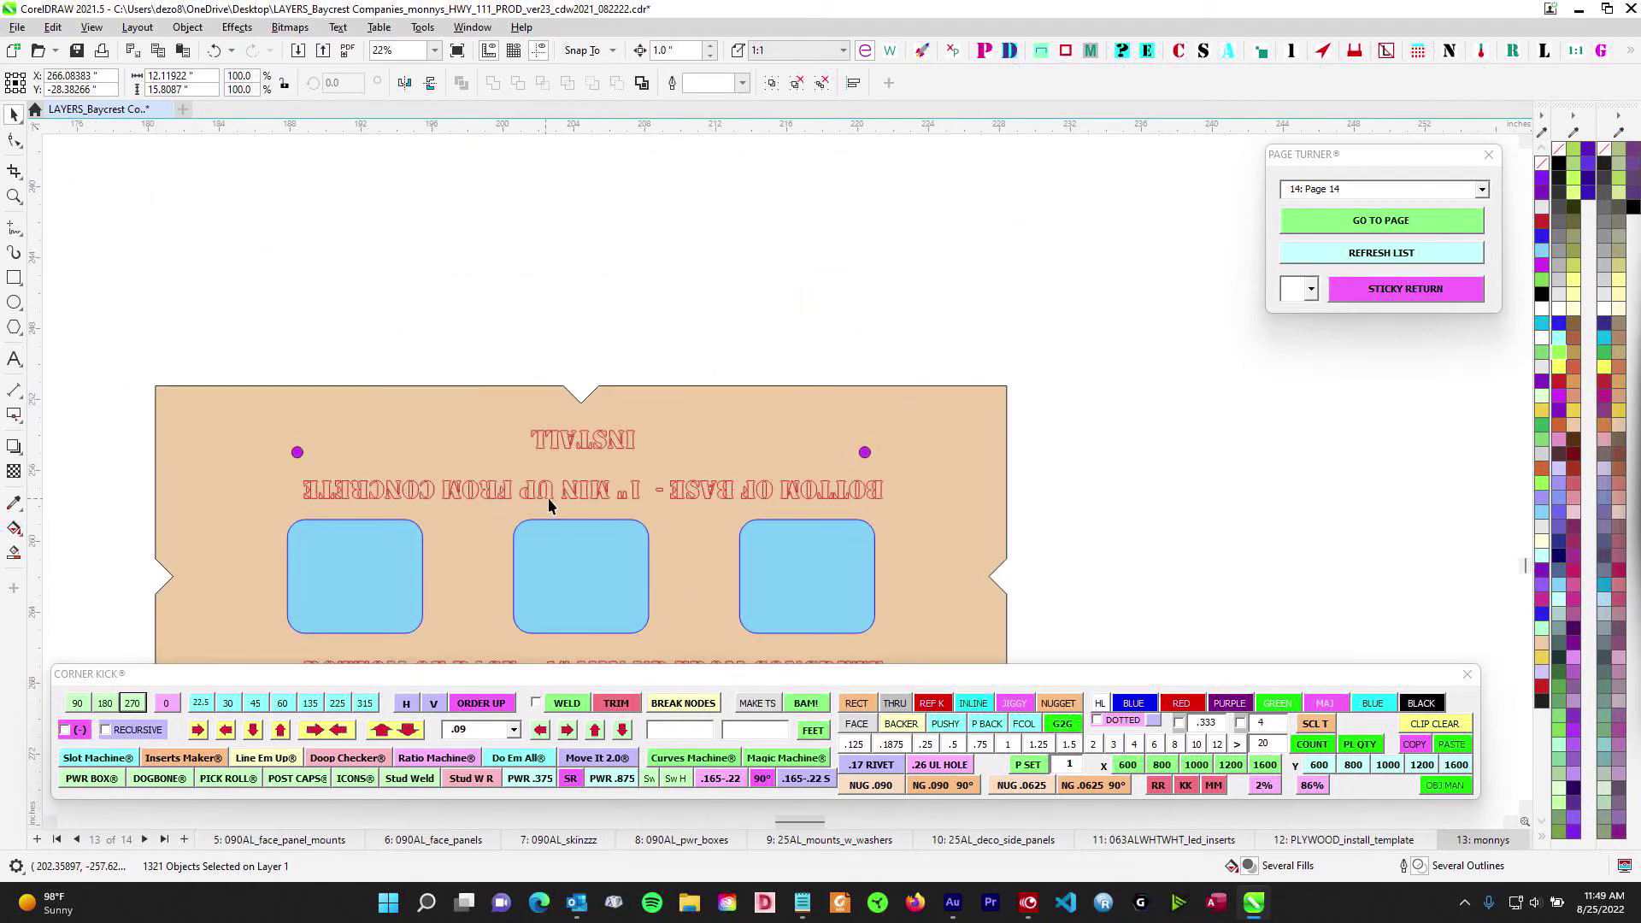
pyautogui.scroll(-5, 590, 537)
pyautogui.moveTo(652, 437); pyautogui.dragTo(596, 588)
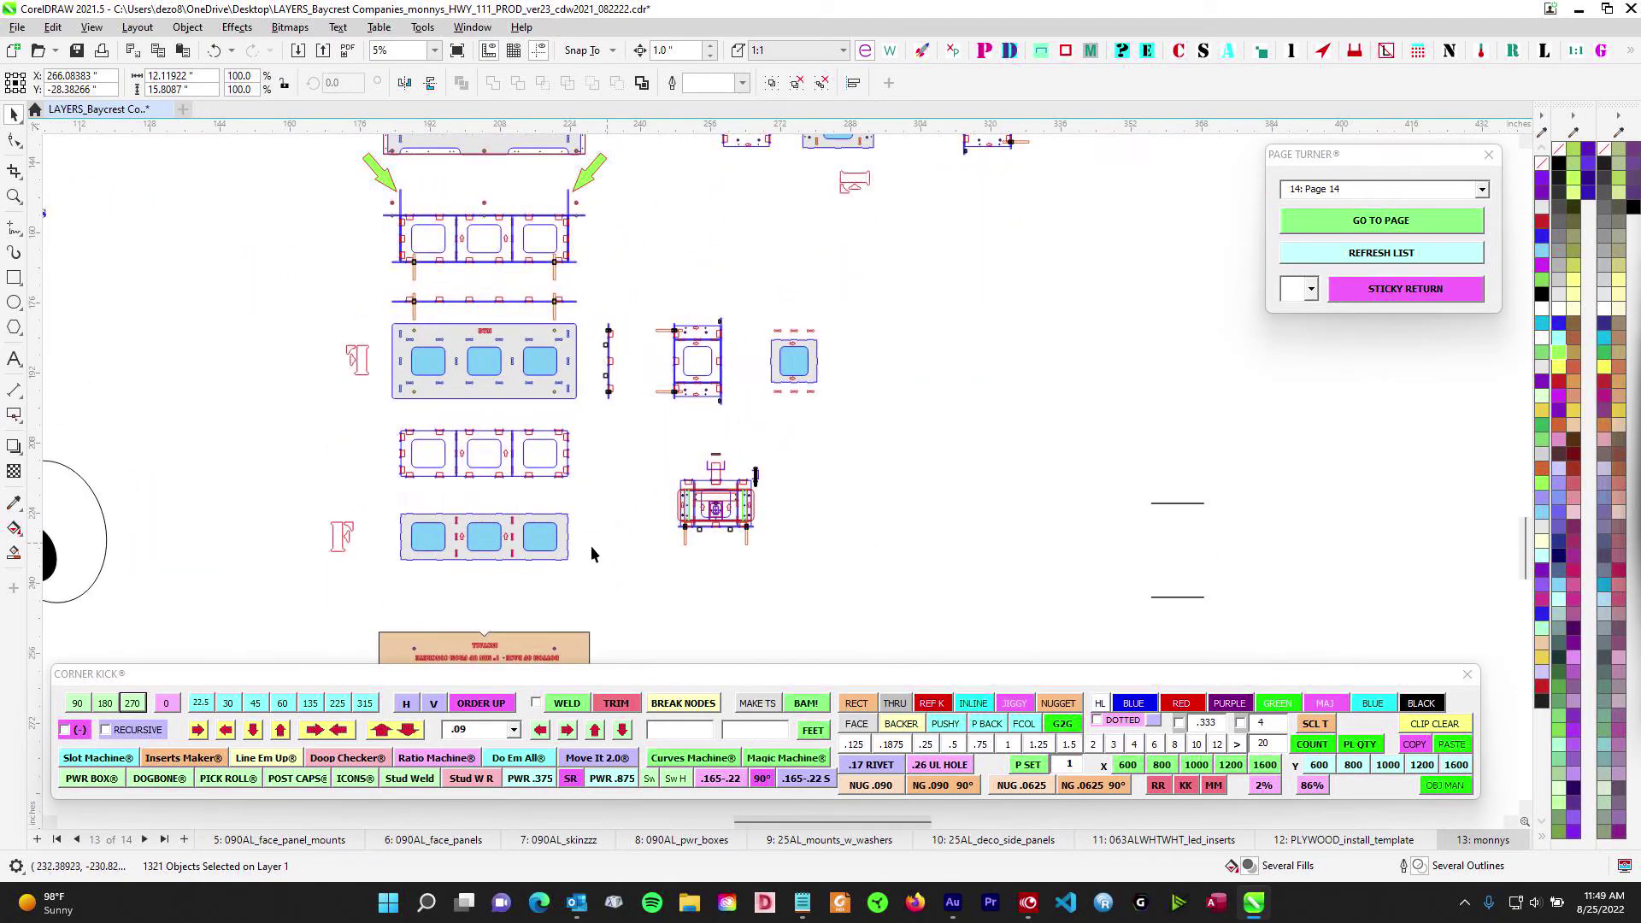
pyautogui.moveTo(728, 367); pyautogui.dragTo(564, 709)
pyautogui.moveTo(659, 411); pyautogui.dragTo(675, 676)
pyautogui.moveTo(569, 382); pyautogui.dragTo(645, 487)
pyautogui.scroll(2, 425, 327)
pyautogui.scroll(4, 425, 327)
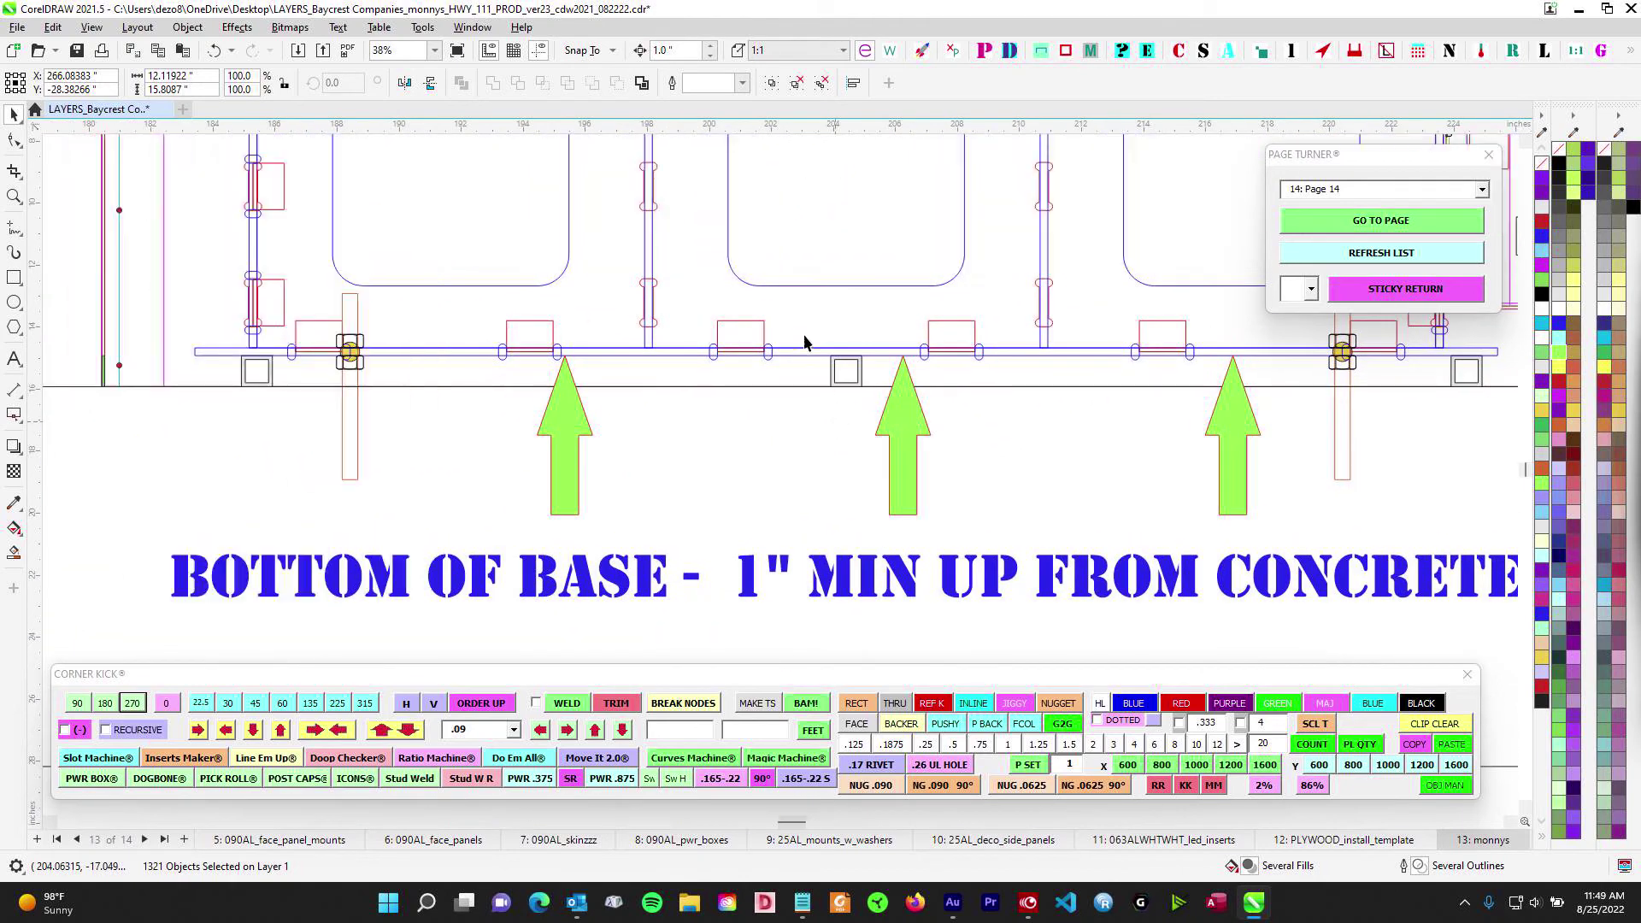
# Select the middle 1 x 1 aluminum tube under the base and examine the tube spacers along the front elevation
pyautogui.click(846, 370)
pyautogui.scroll(2, 904, 353)
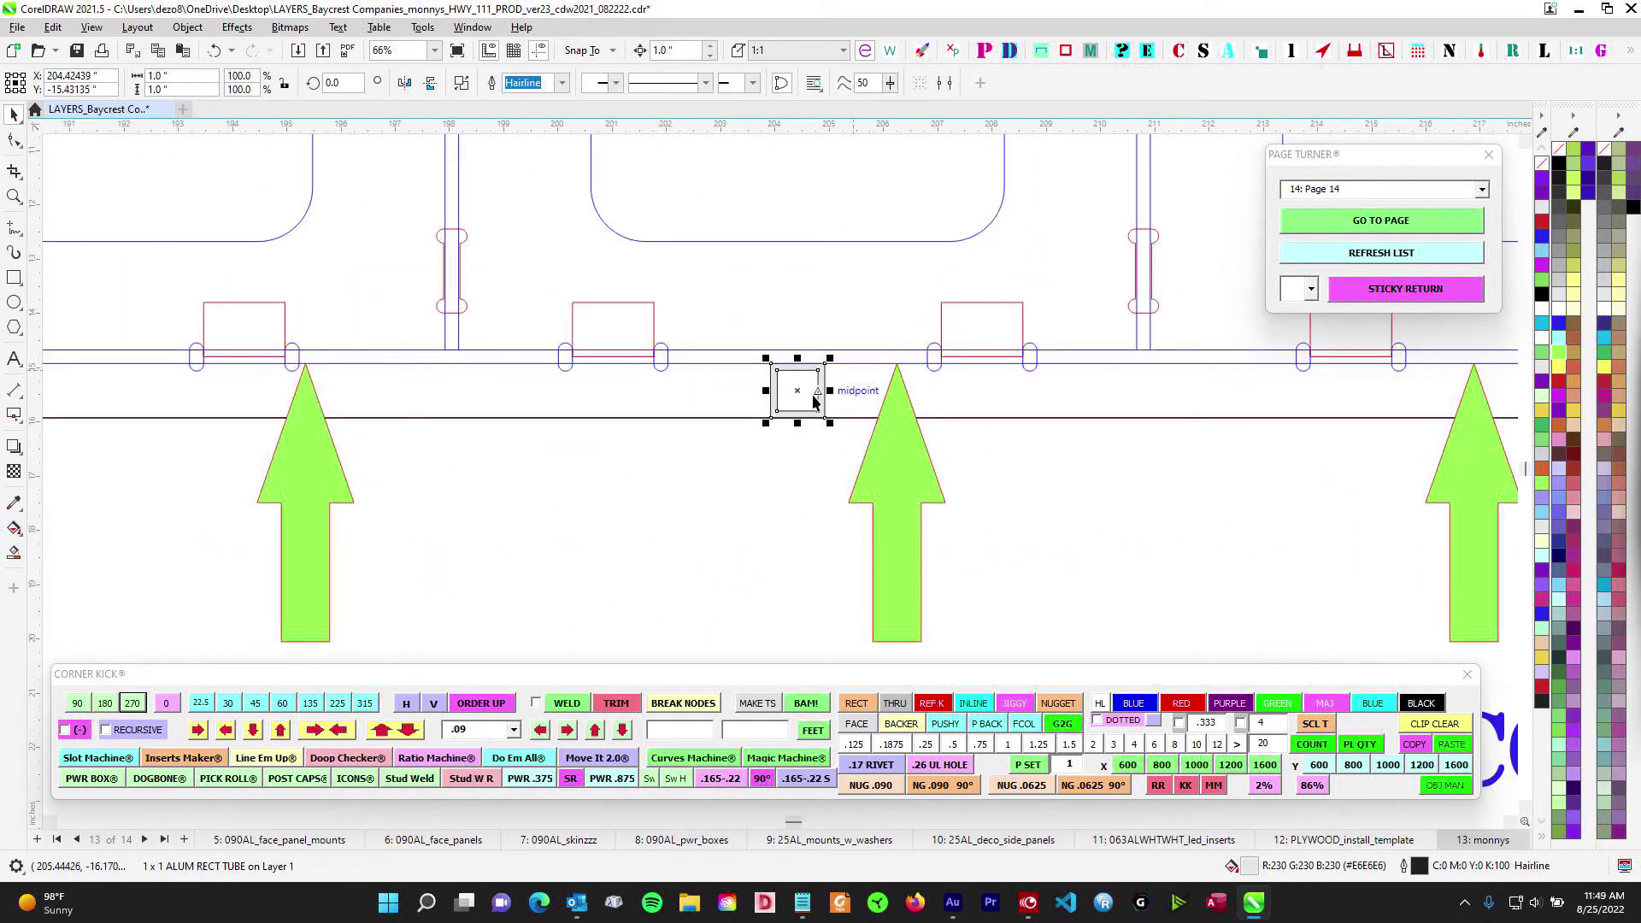
pyautogui.moveTo(1159, 456); pyautogui.dragTo(497, 480)
pyautogui.scroll(-2, 1051, 404)
pyautogui.moveTo(1100, 422); pyautogui.dragTo(570, 460)
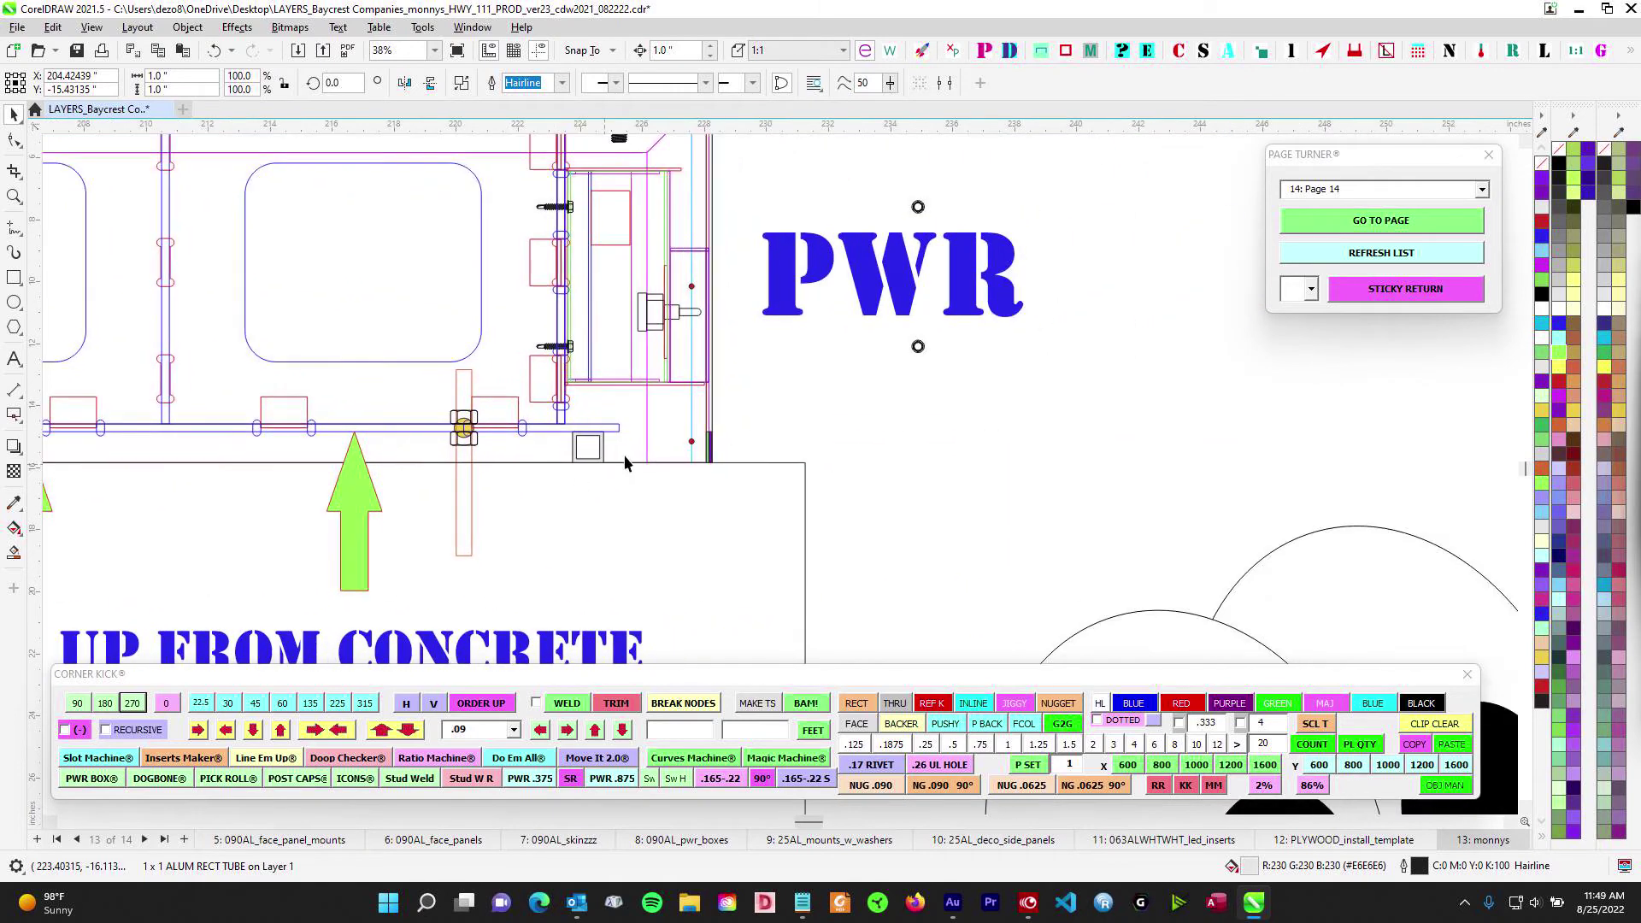
pyautogui.scroll(-2, 1154, 512)
pyautogui.moveTo(1183, 521); pyautogui.dragTo(166, 460)
# Examine the anchor rod, its nuts and the neighboring 1 x 1 tube under the base in the end elevation
pyautogui.scroll(2, 1028, 418)
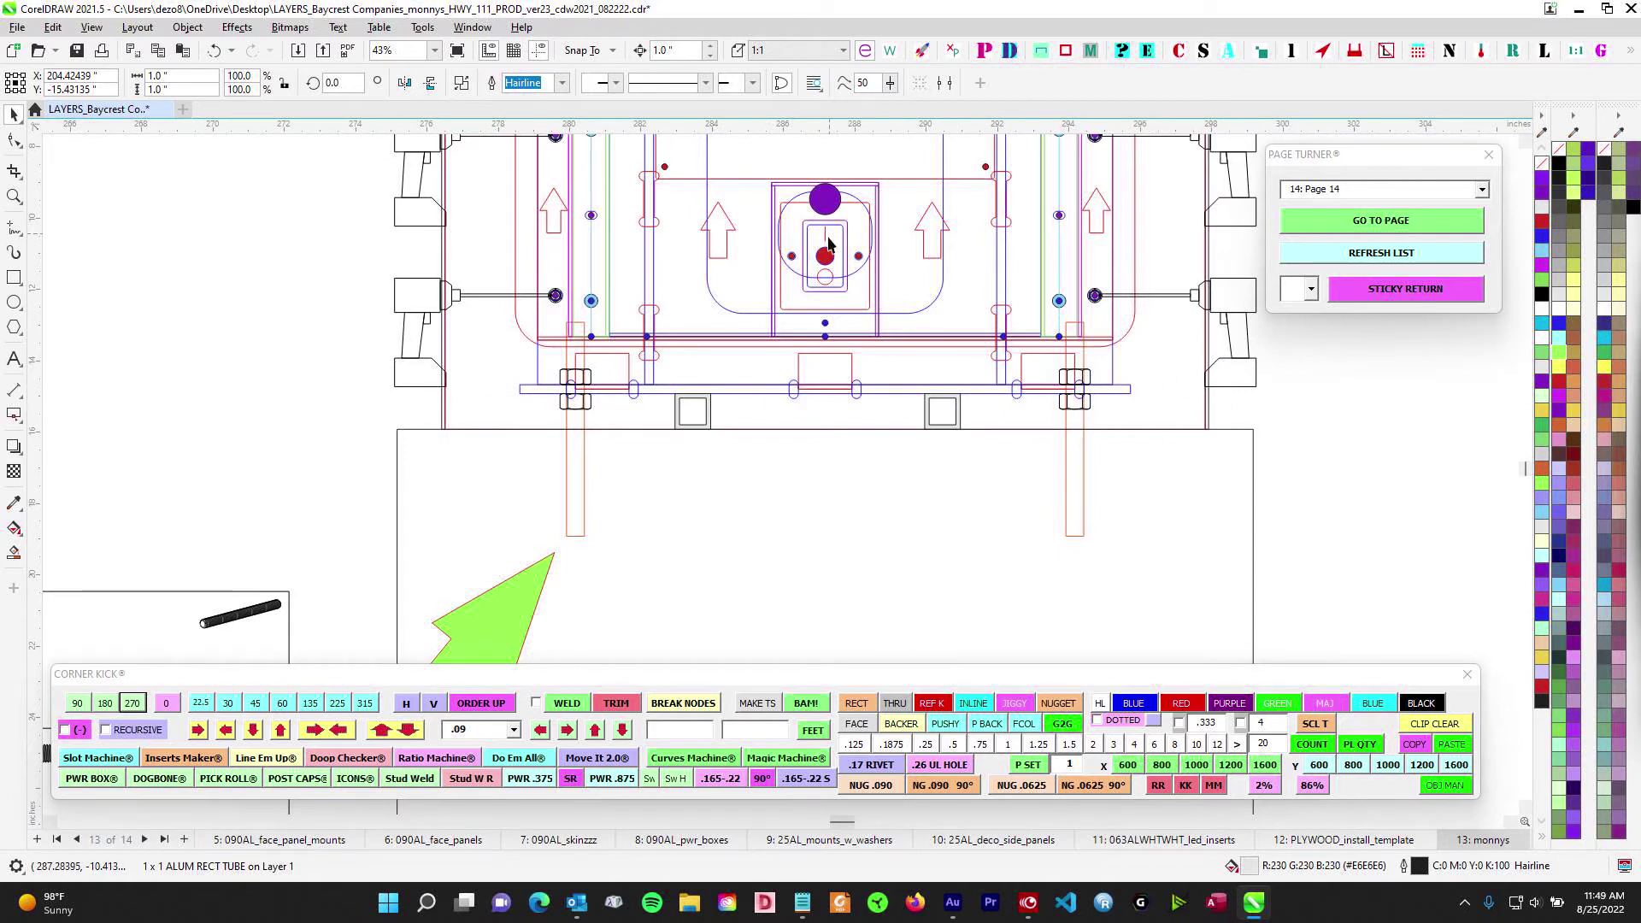
pyautogui.moveTo(829, 243); pyautogui.dragTo(795, 410)
pyautogui.scroll(2, 1026, 564)
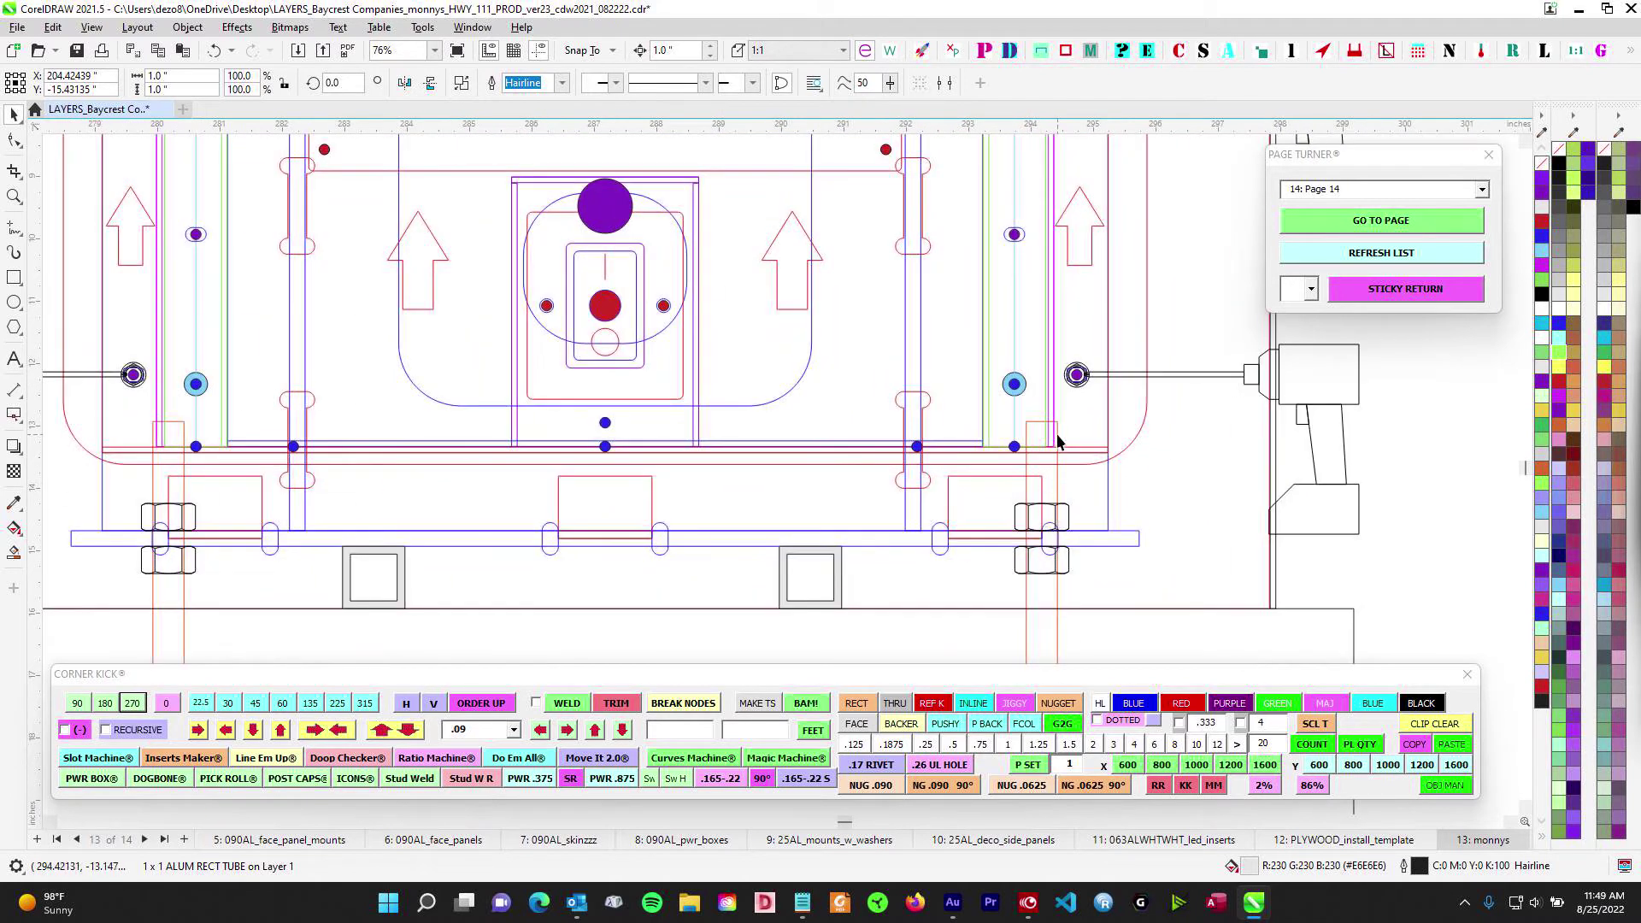
pyautogui.click(1057, 442)
pyautogui.scroll(-2, 1057, 442)
pyautogui.moveTo(1091, 604); pyautogui.dragTo(872, 494)
pyautogui.scroll(2, 827, 414)
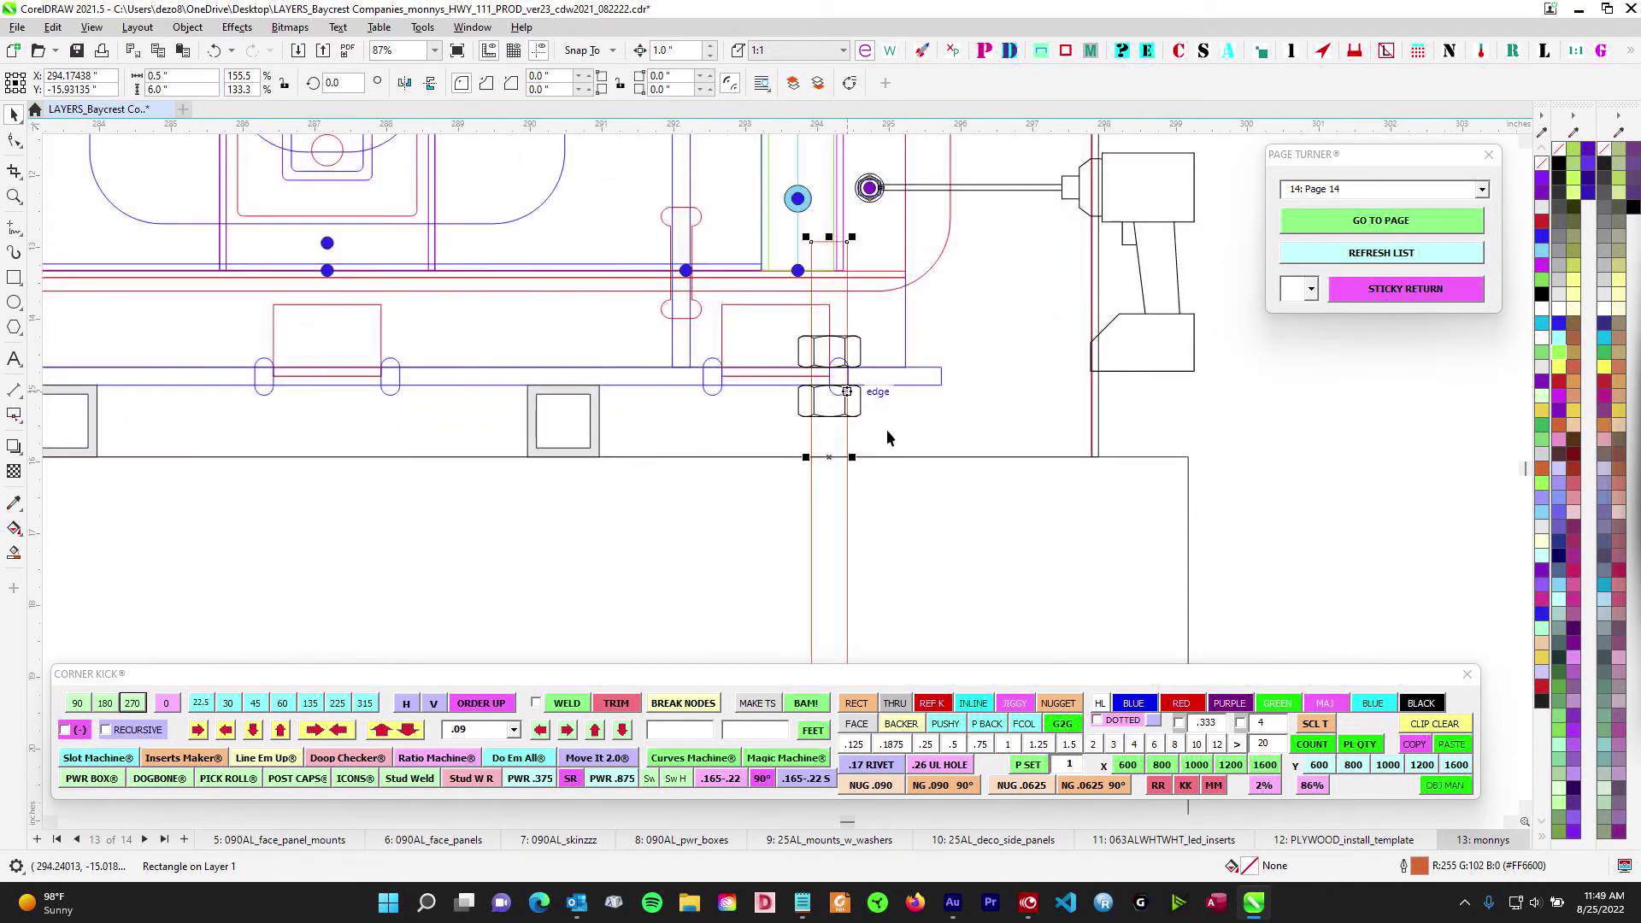
pyautogui.moveTo(531, 379); pyautogui.dragTo(756, 513)
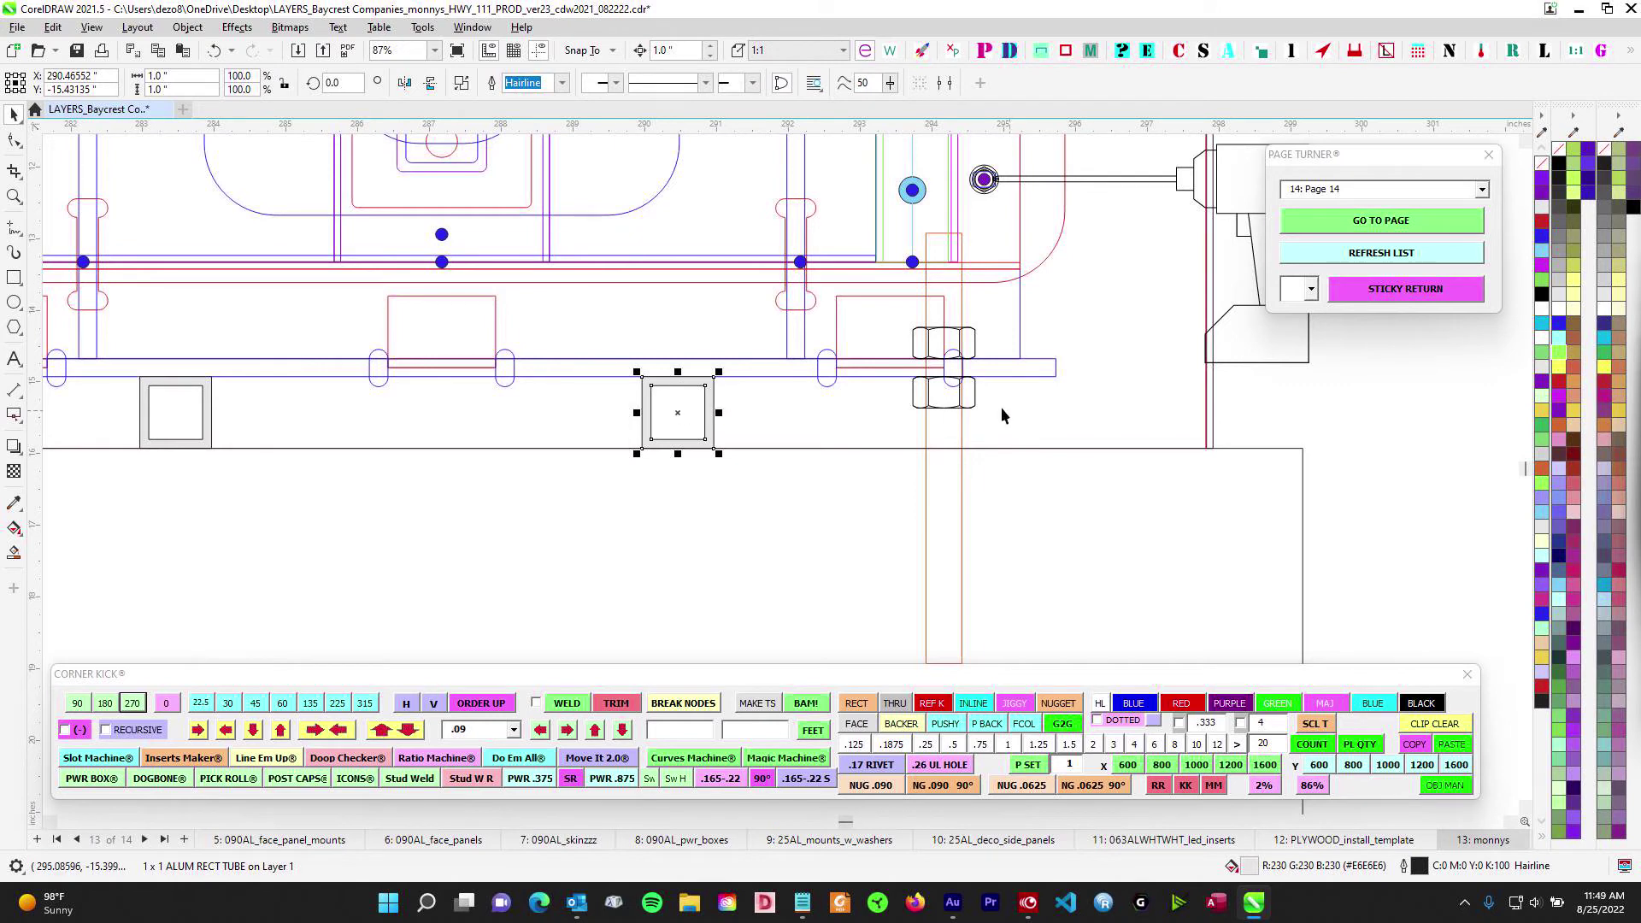
# Nudge the blue base plate up off the square tubes in the end elevation and return it to rest on them
pyautogui.click(988, 376)
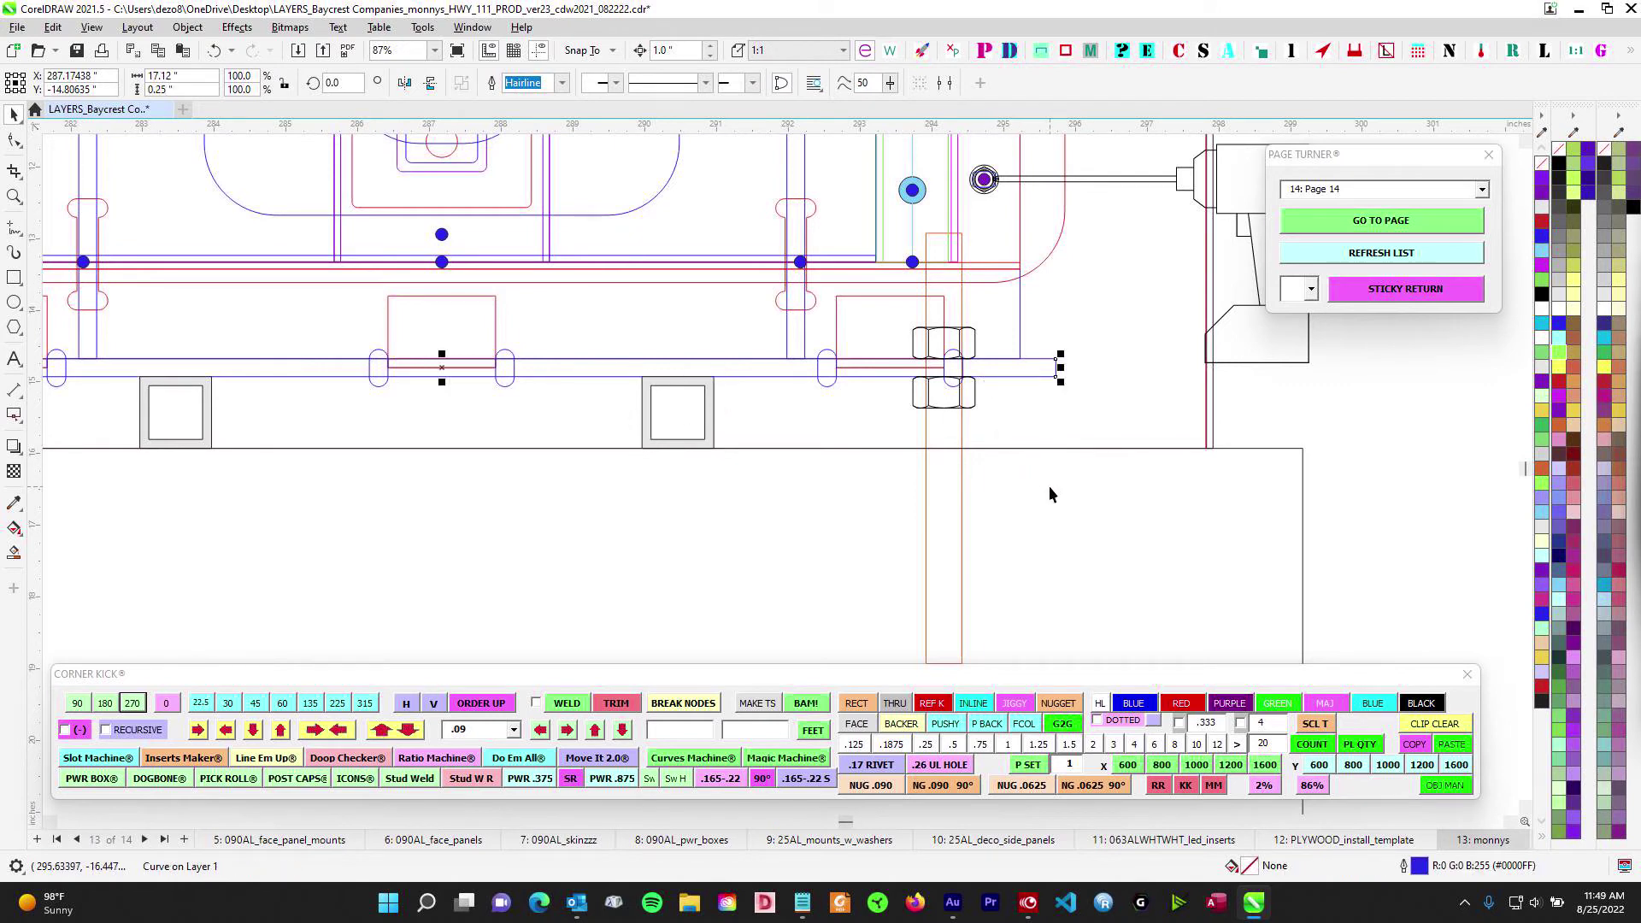
pyautogui.press('Up')
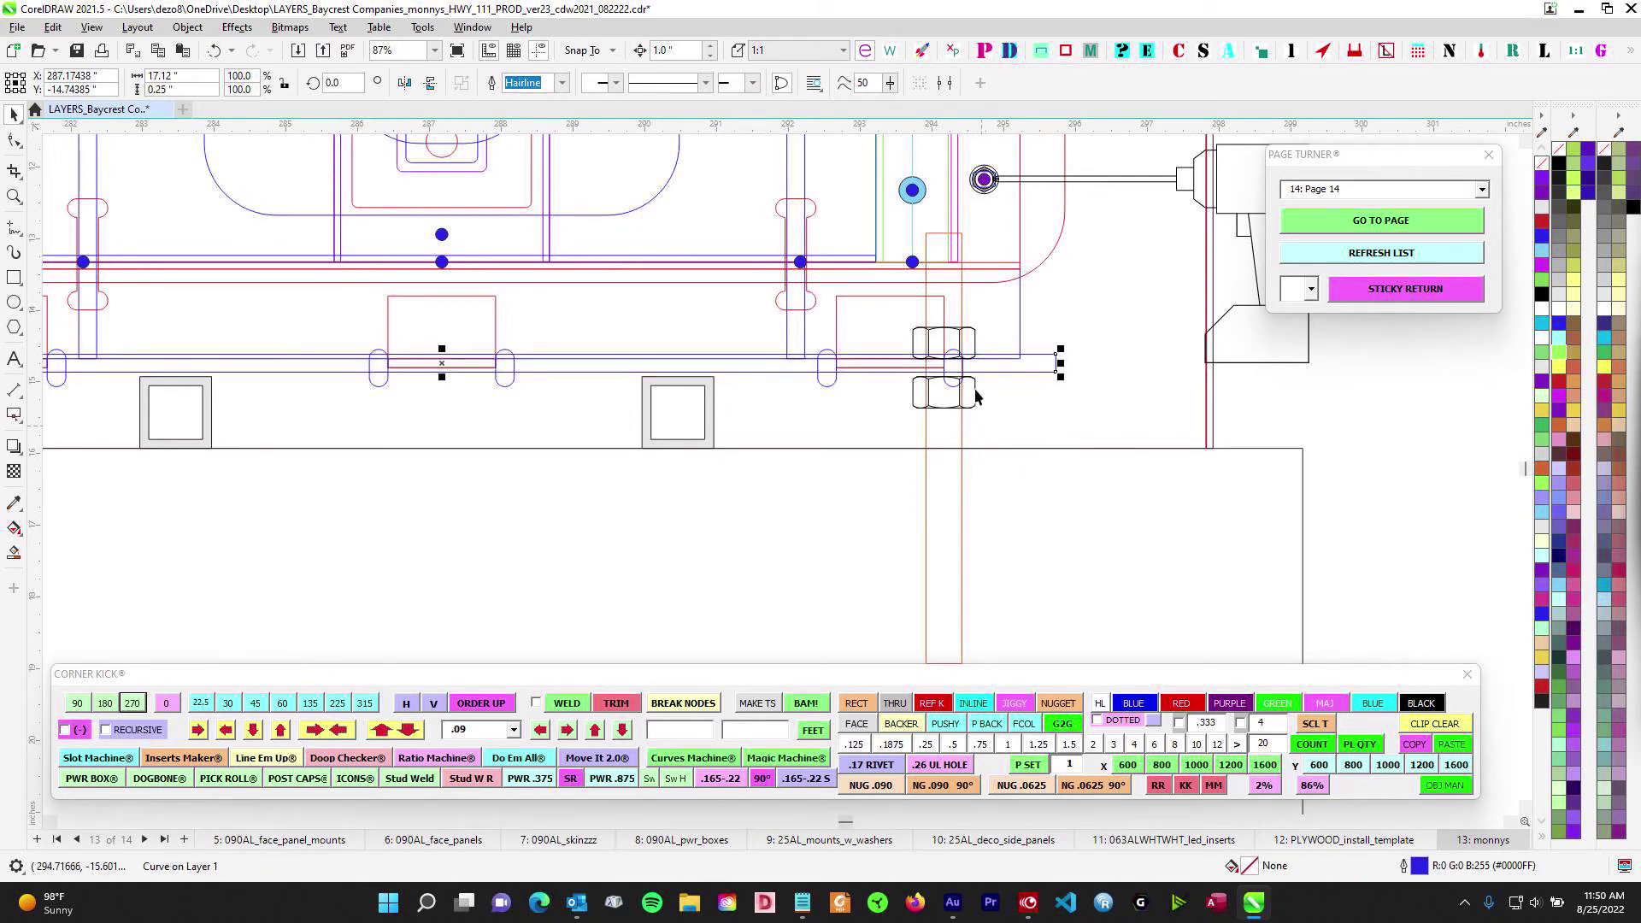
pyautogui.click(726, 423)
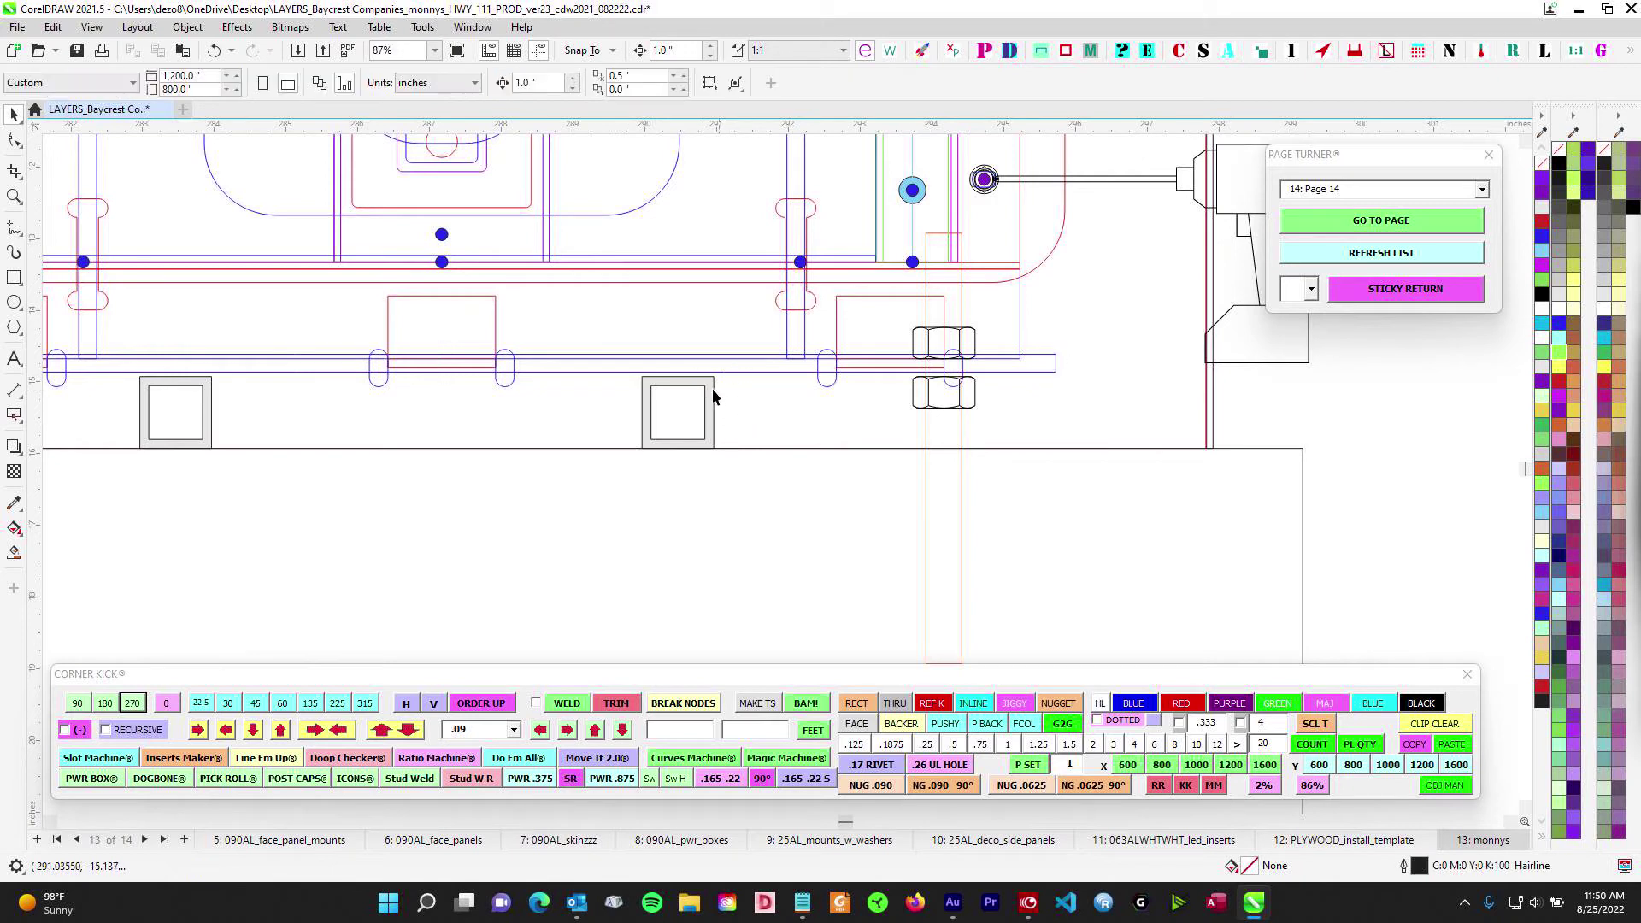
pyautogui.click(711, 388)
pyautogui.press('Down')
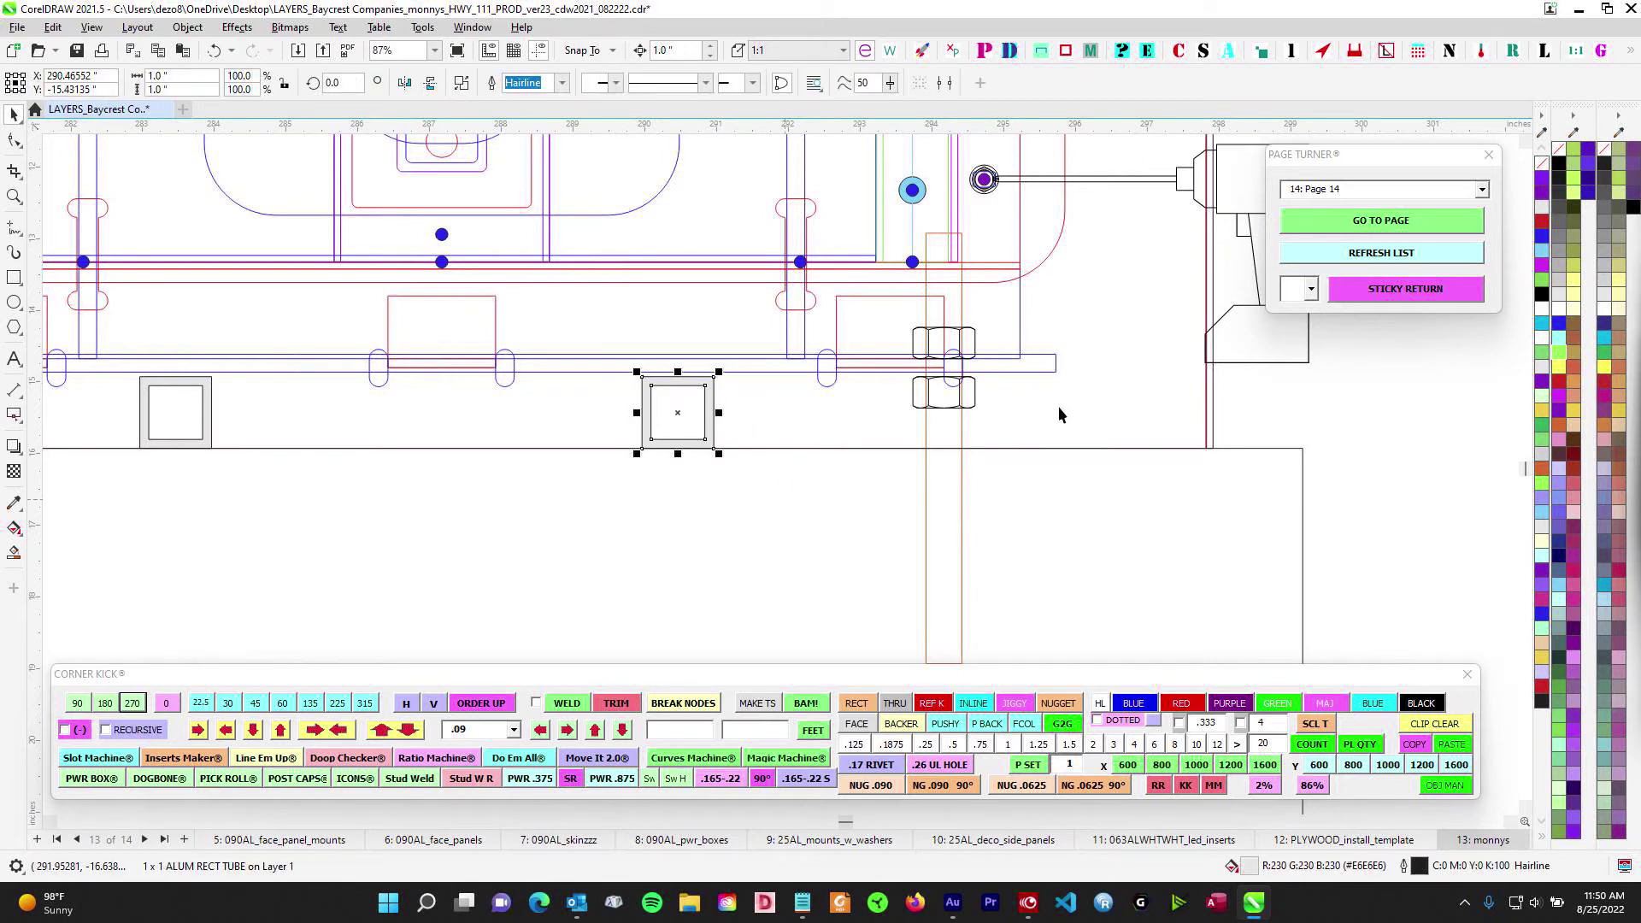
pyautogui.click(1062, 418)
pyautogui.click(1056, 367)
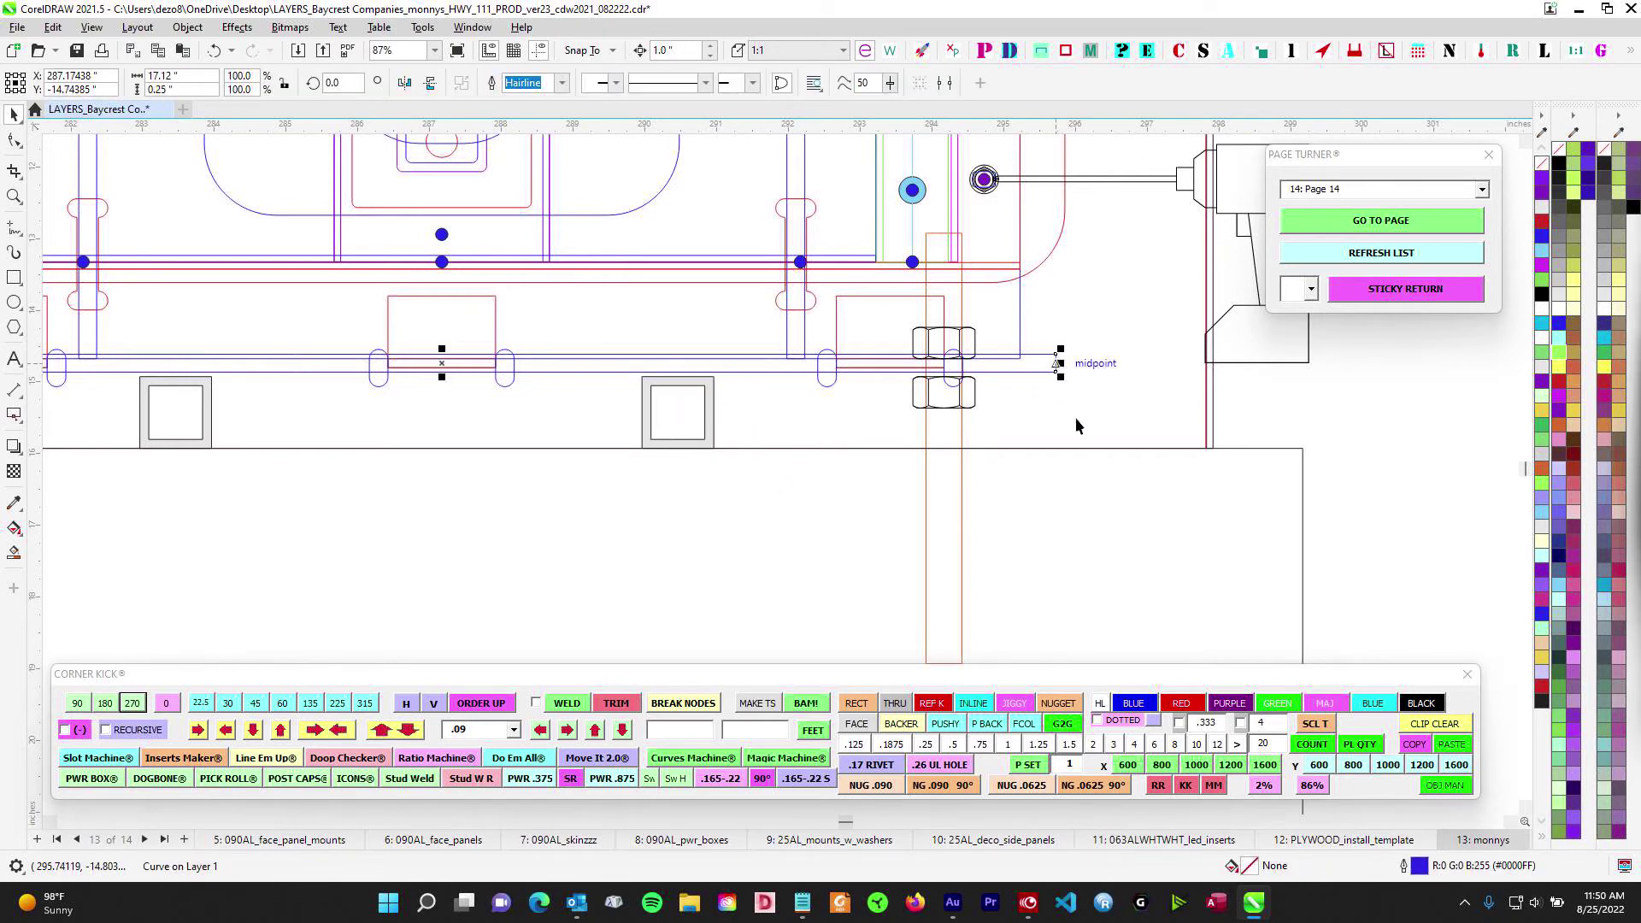
pyautogui.hotkey('ctrl', 'Down')
# Compare the lower end of the .09 x 12 side panel with the concrete line and the 1 x 1 tube spacer
pyautogui.click(1212, 401)
pyautogui.scroll(-3, 1196, 440)
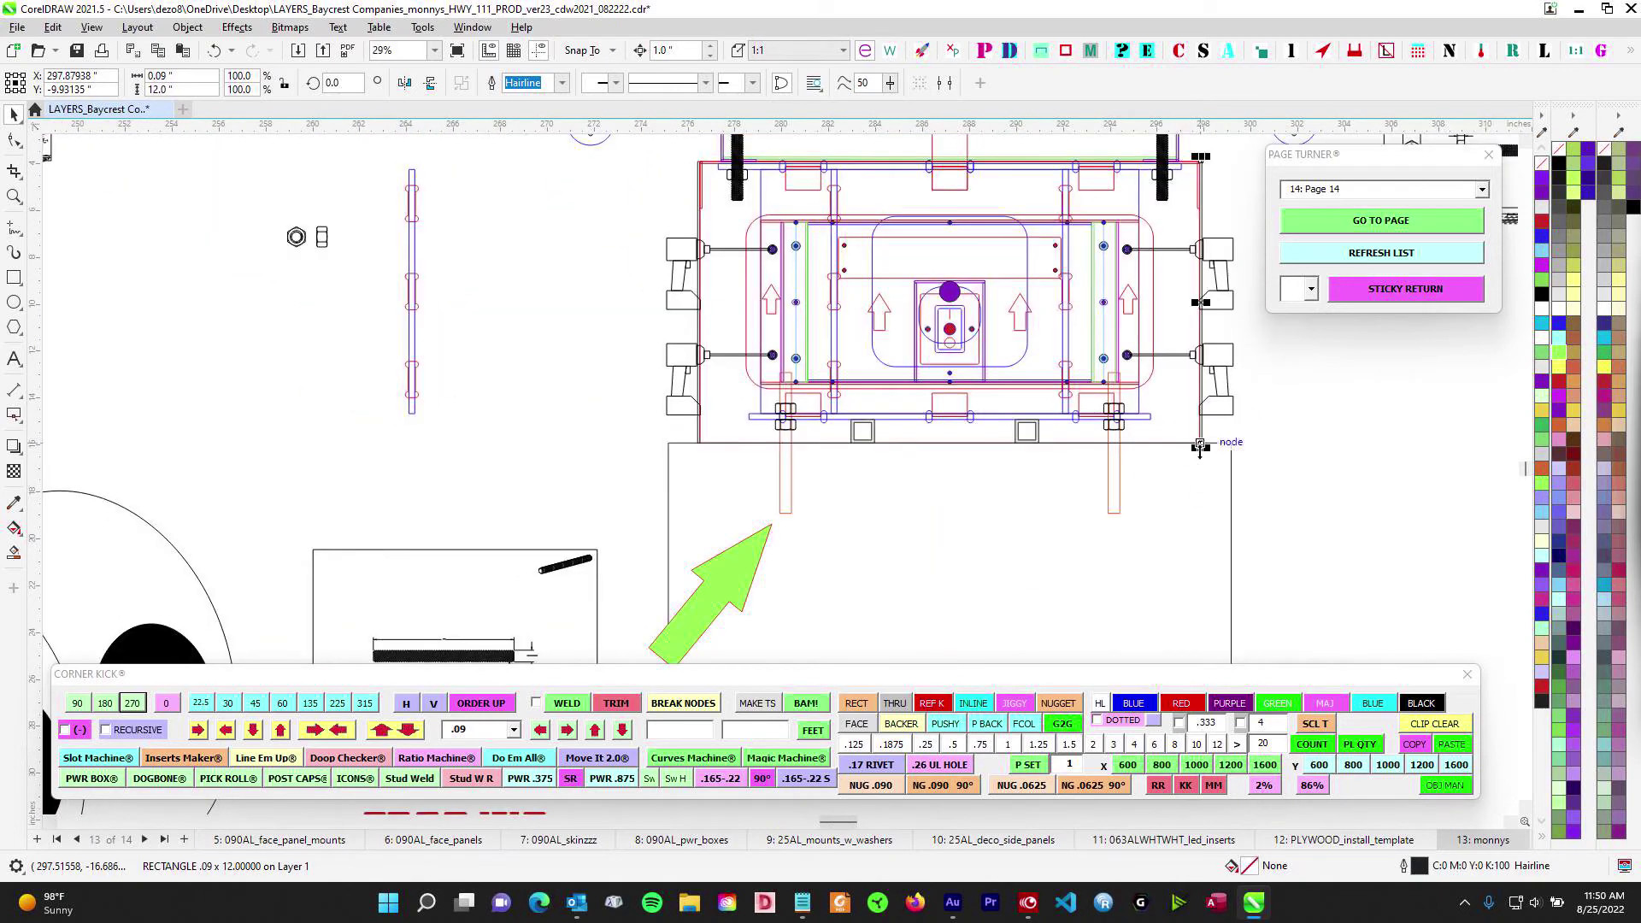
pyautogui.scroll(1, 1197, 448)
pyautogui.scroll(1, 1005, 395)
pyautogui.moveTo(1127, 410); pyautogui.dragTo(668, 406)
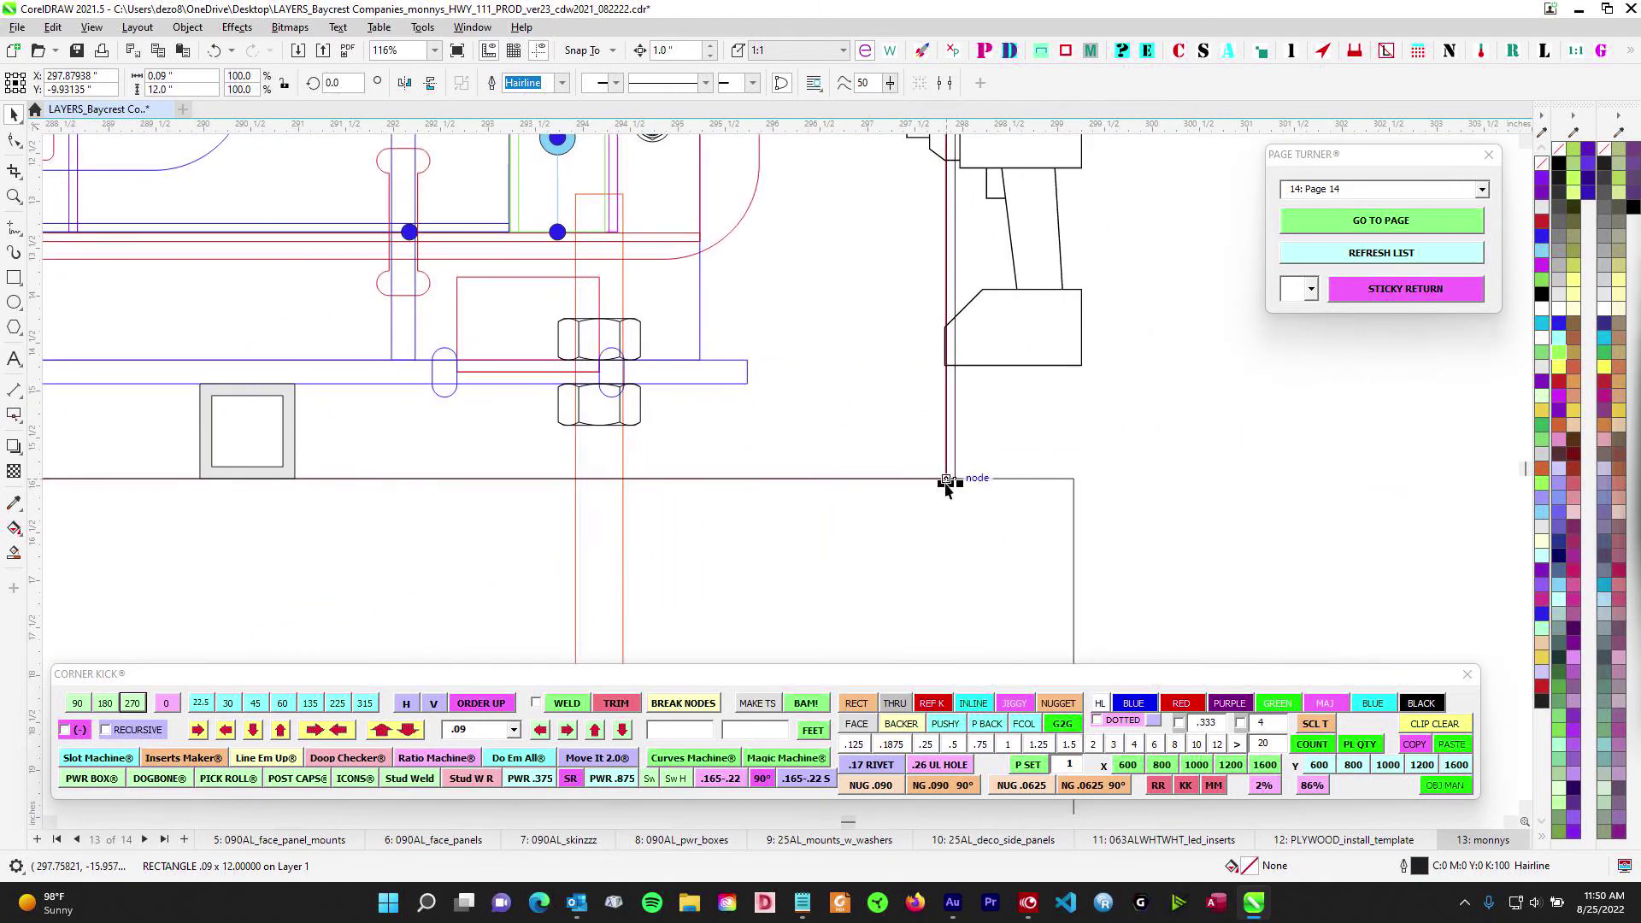
pyautogui.click(675, 384)
pyautogui.moveTo(255, 386); pyautogui.dragTo(359, 389)
pyautogui.moveTo(254, 309); pyautogui.dragTo(501, 530)
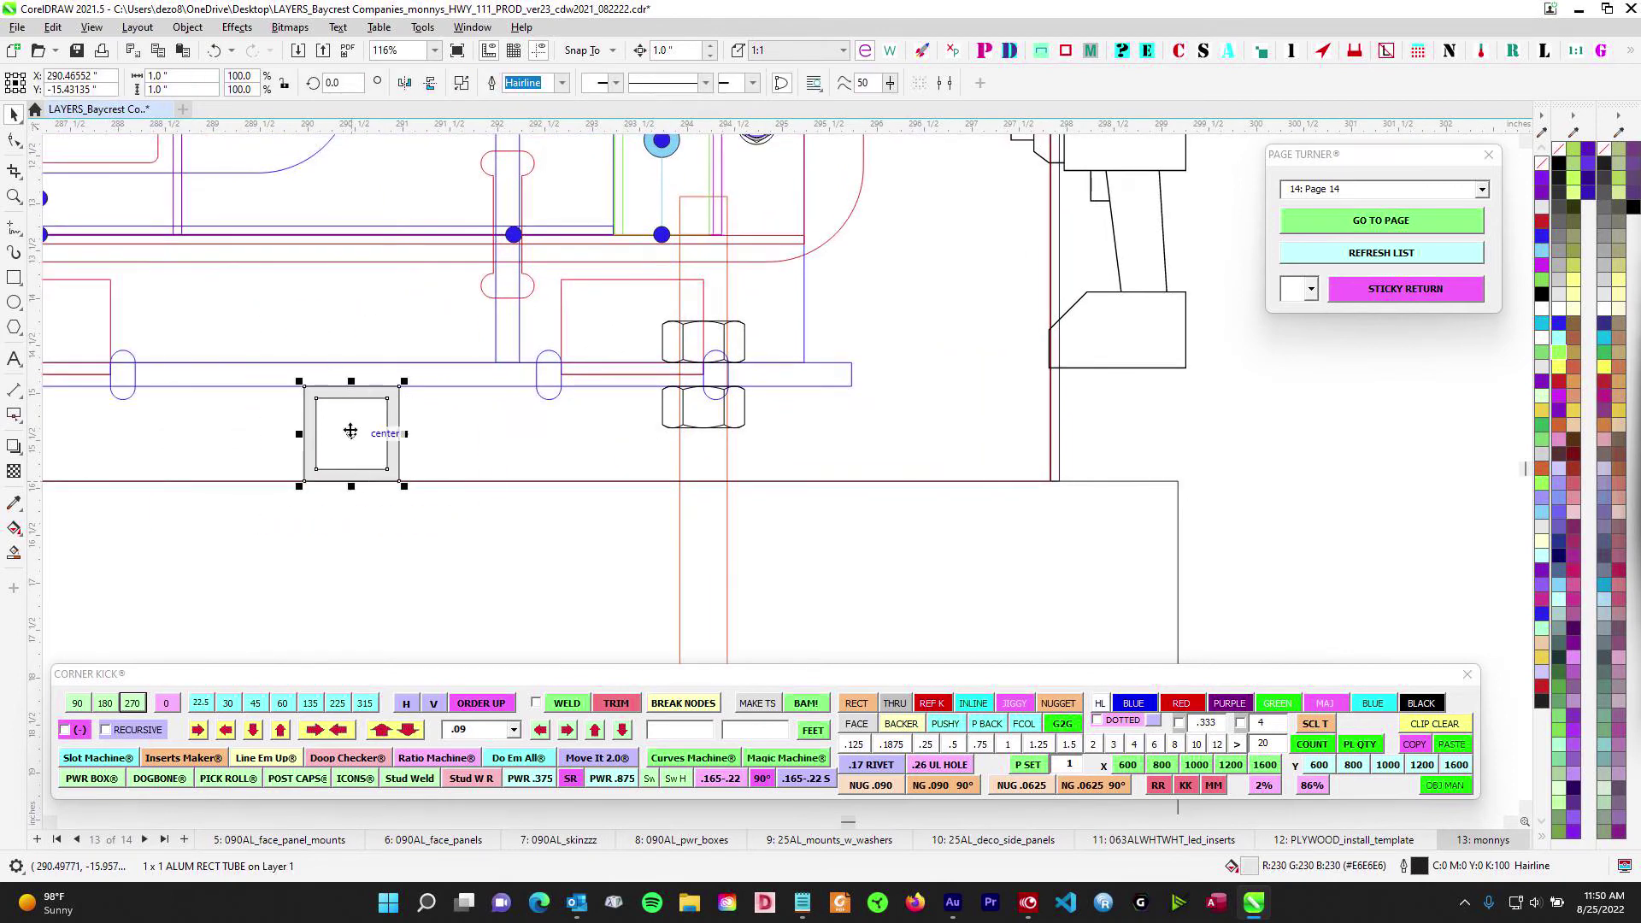
pyautogui.hscroll(4, 736, 458)
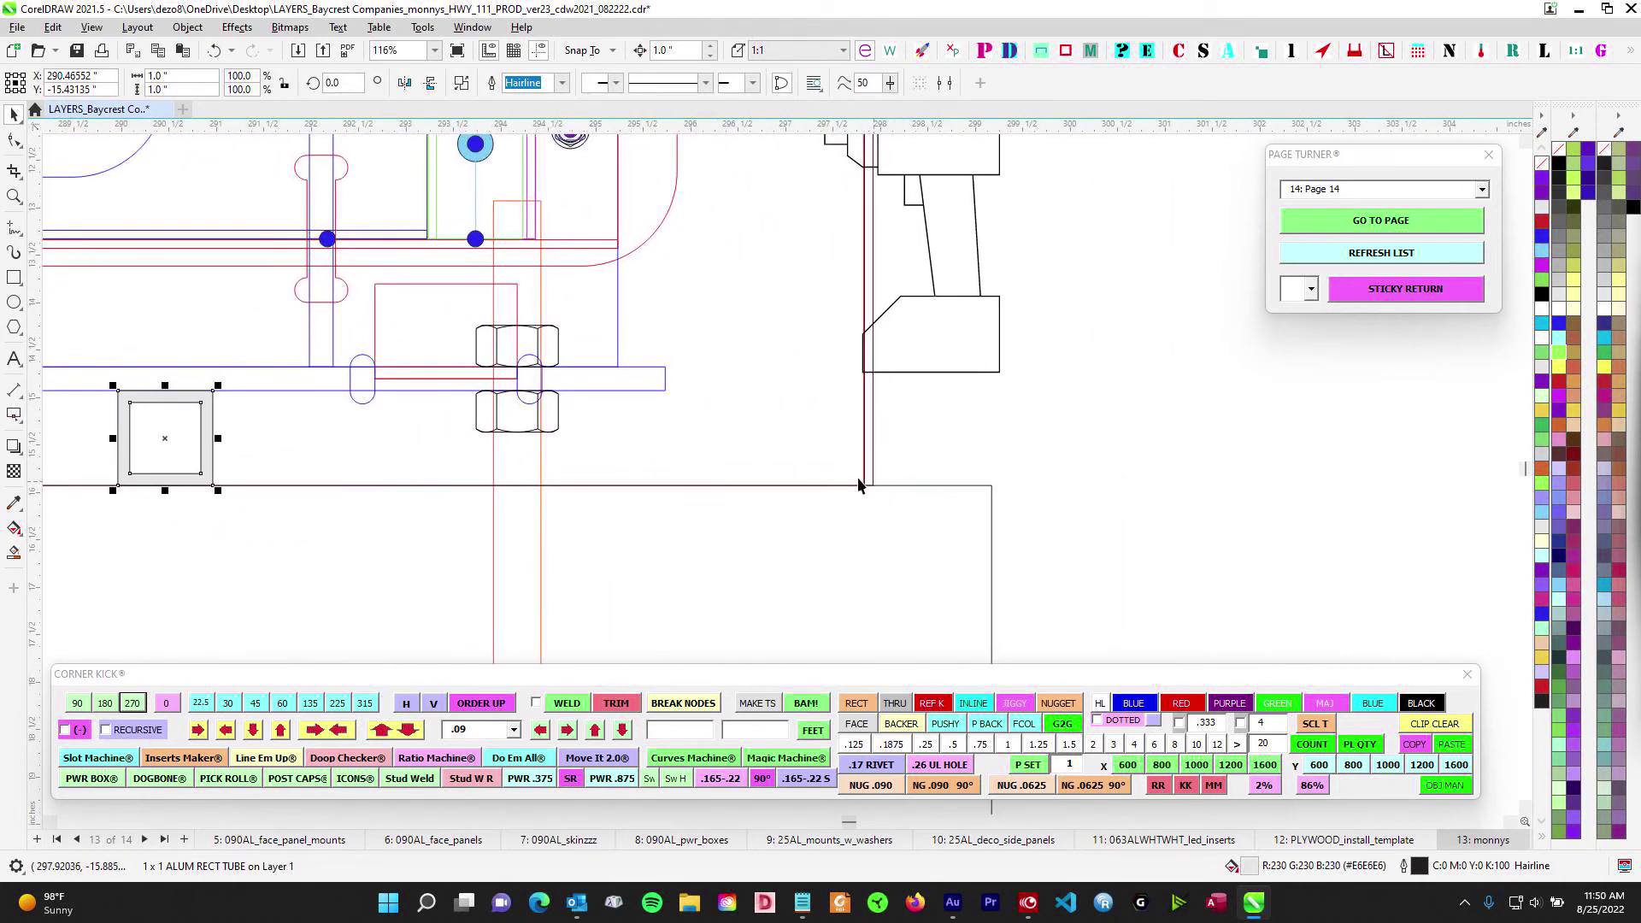
pyautogui.scroll(-1, 791, 444)
pyautogui.moveTo(333, 385); pyautogui.dragTo(575, 399)
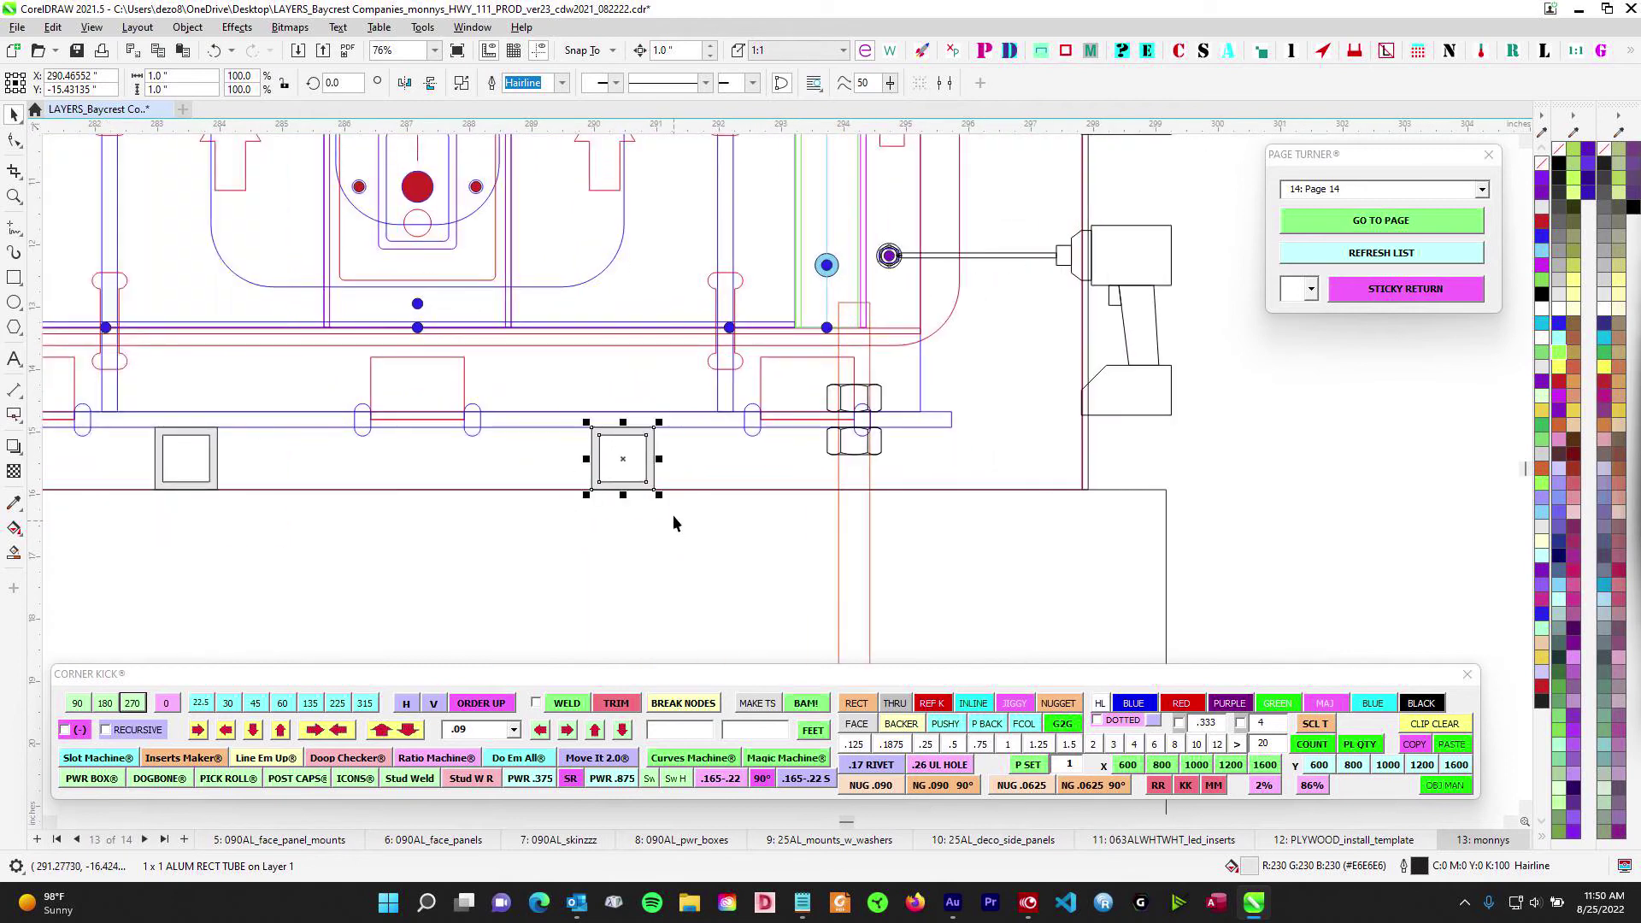
# Compare both tube spacers and anchor nuts in the end elevation with the front elevation's base beside the power box
pyautogui.moveTo(177, 393); pyautogui.dragTo(674, 608)
pyautogui.moveTo(931, 396); pyautogui.dragTo(1051, 549)
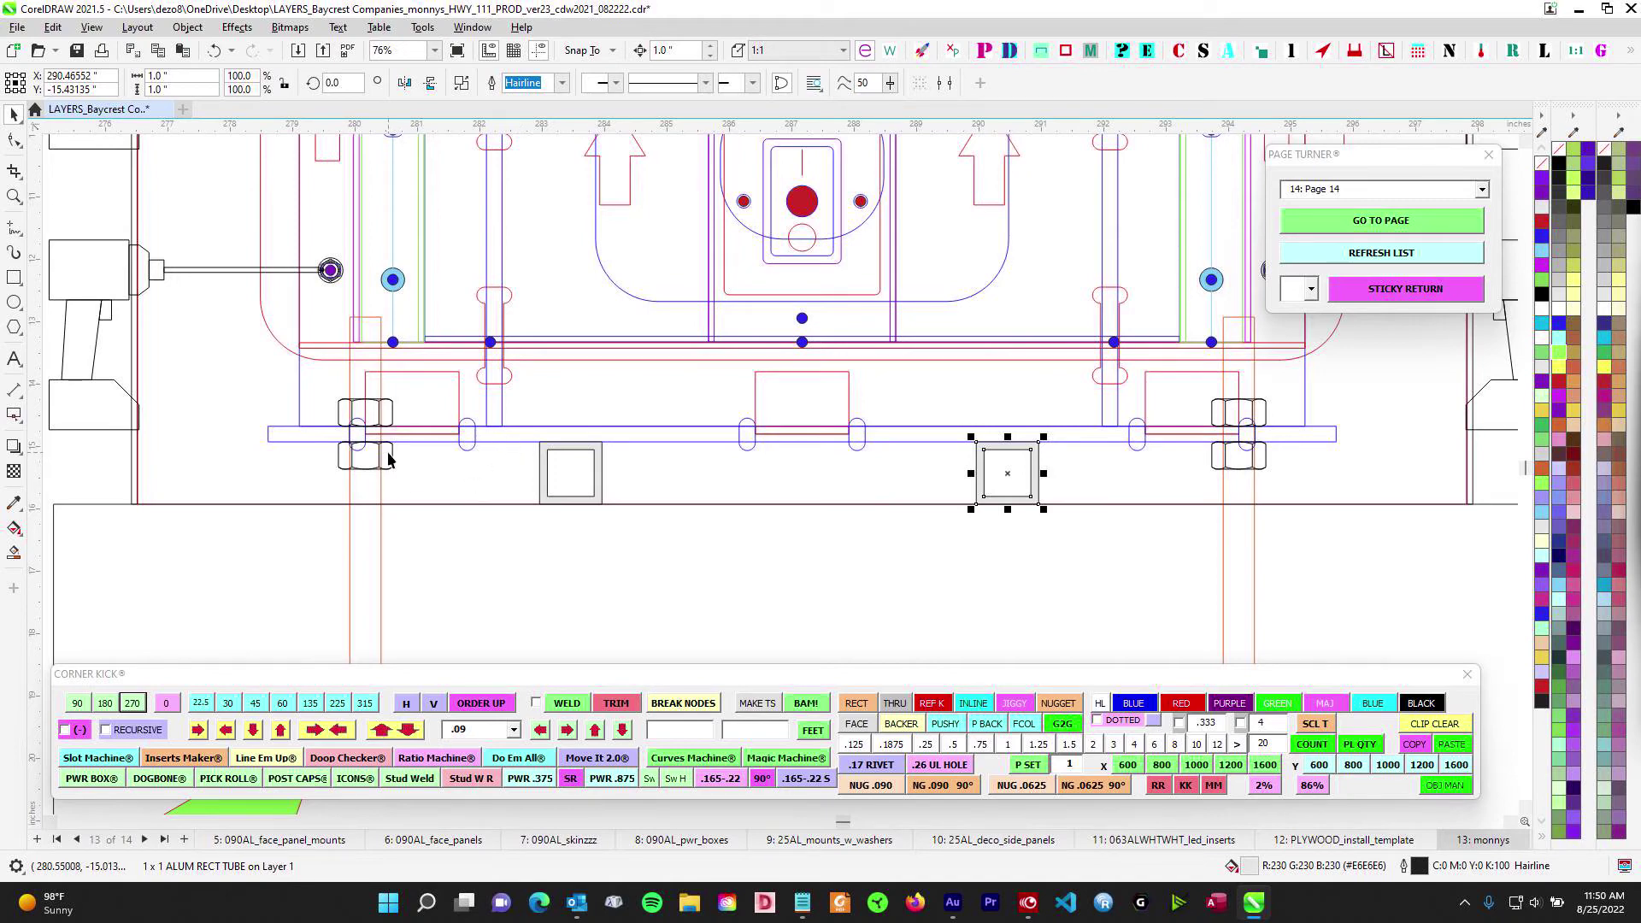
pyautogui.scroll(-4, 893, 490)
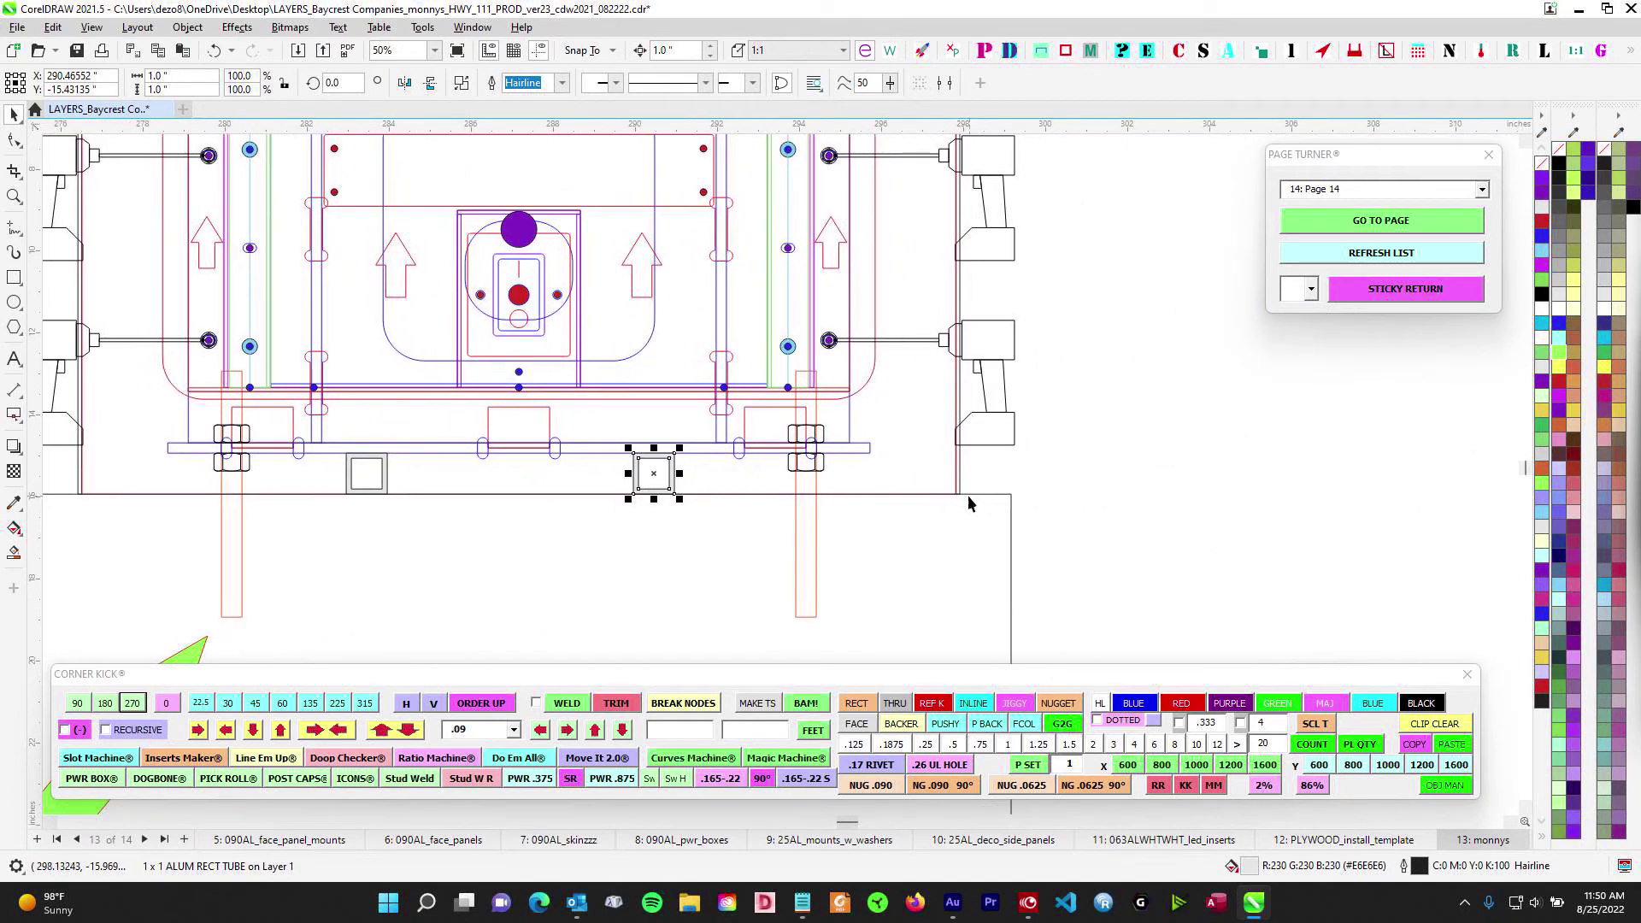
pyautogui.scroll(-3, 967, 494)
pyautogui.scroll(-2, 991, 515)
pyautogui.scroll(6, 792, 479)
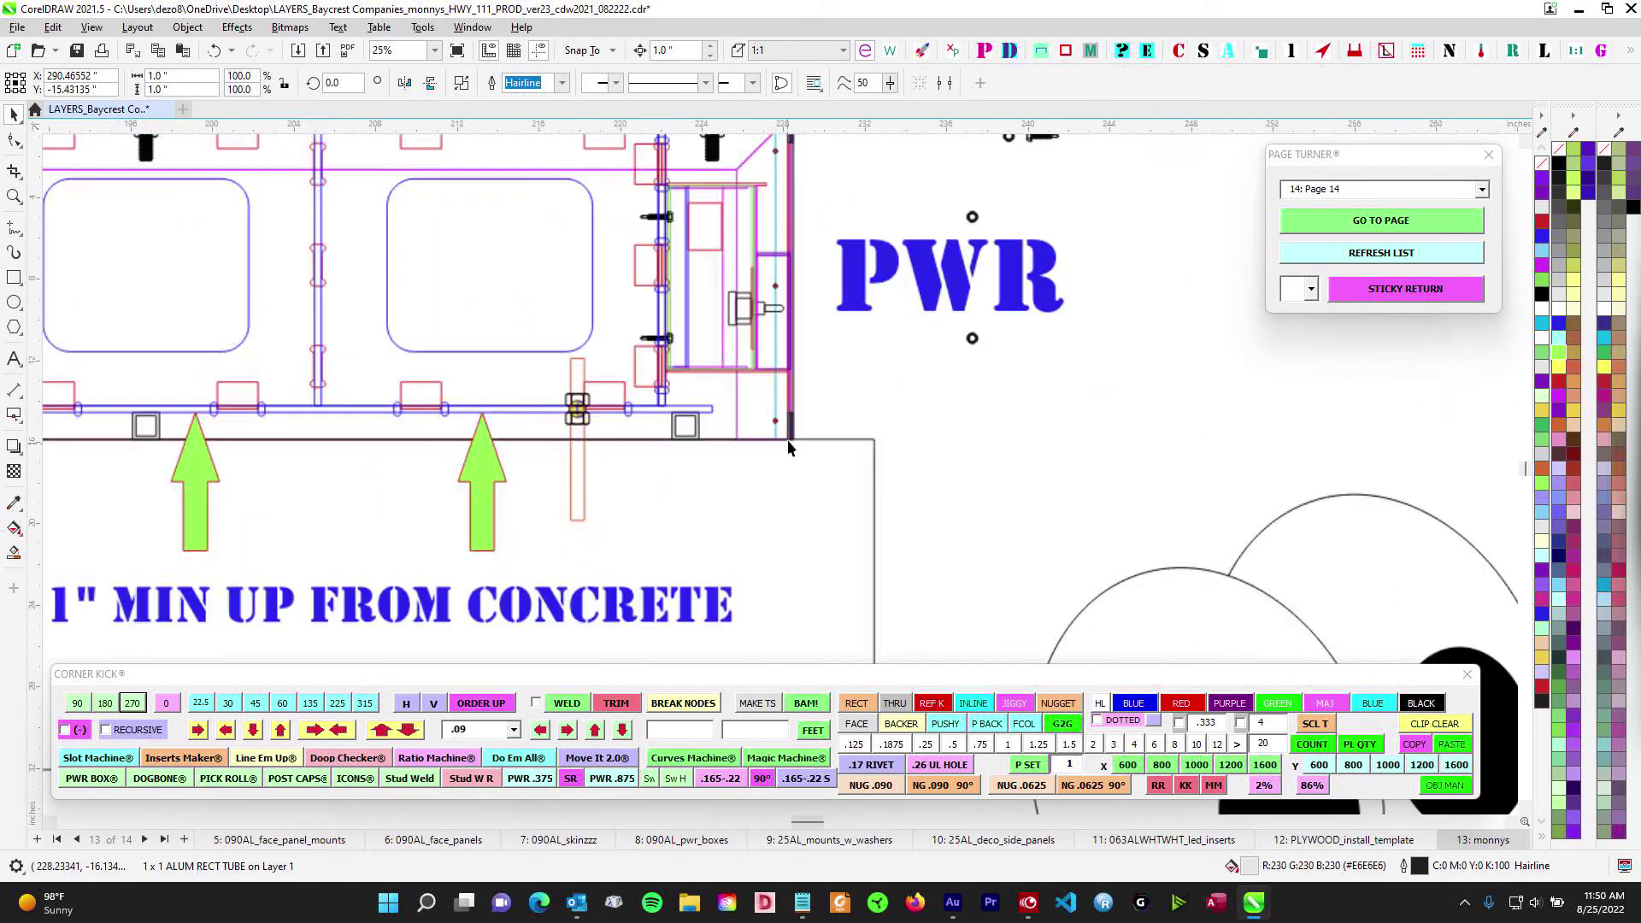
pyautogui.scroll(-2, 769, 441)
pyautogui.hscroll(-2, 940, 461)
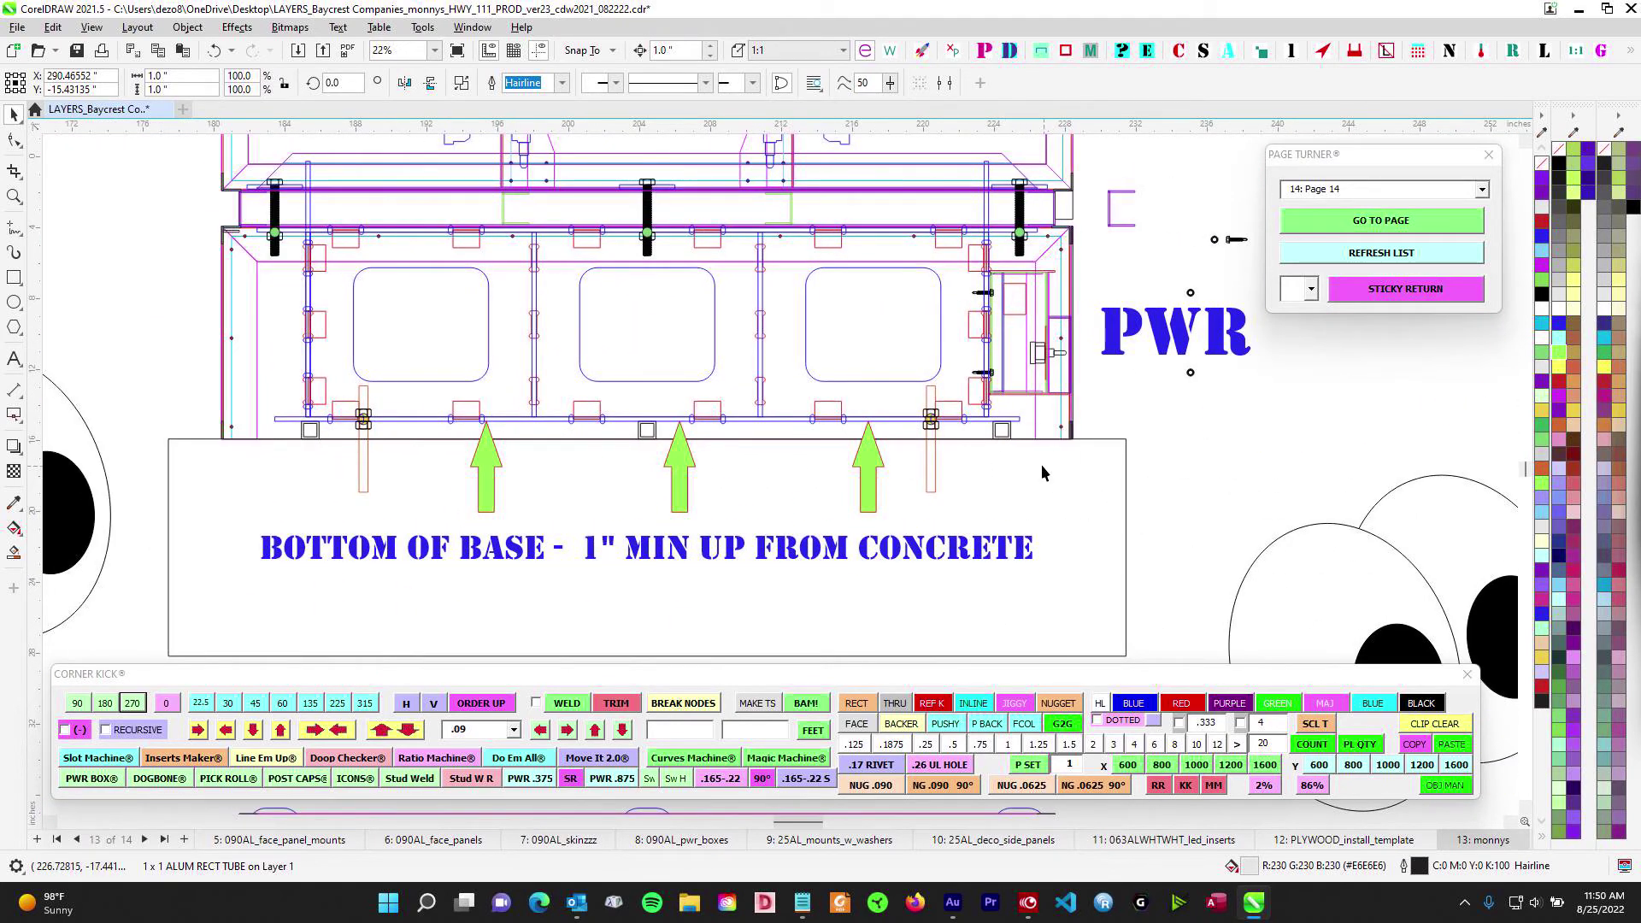
# Select the 1 x 1 tube at the end opposite the power box and examine the spacers and base along the front elevation
pyautogui.scroll(2, 333, 432)
pyautogui.moveTo(328, 488); pyautogui.dragTo(327, 483)
pyautogui.scroll(2, 315, 456)
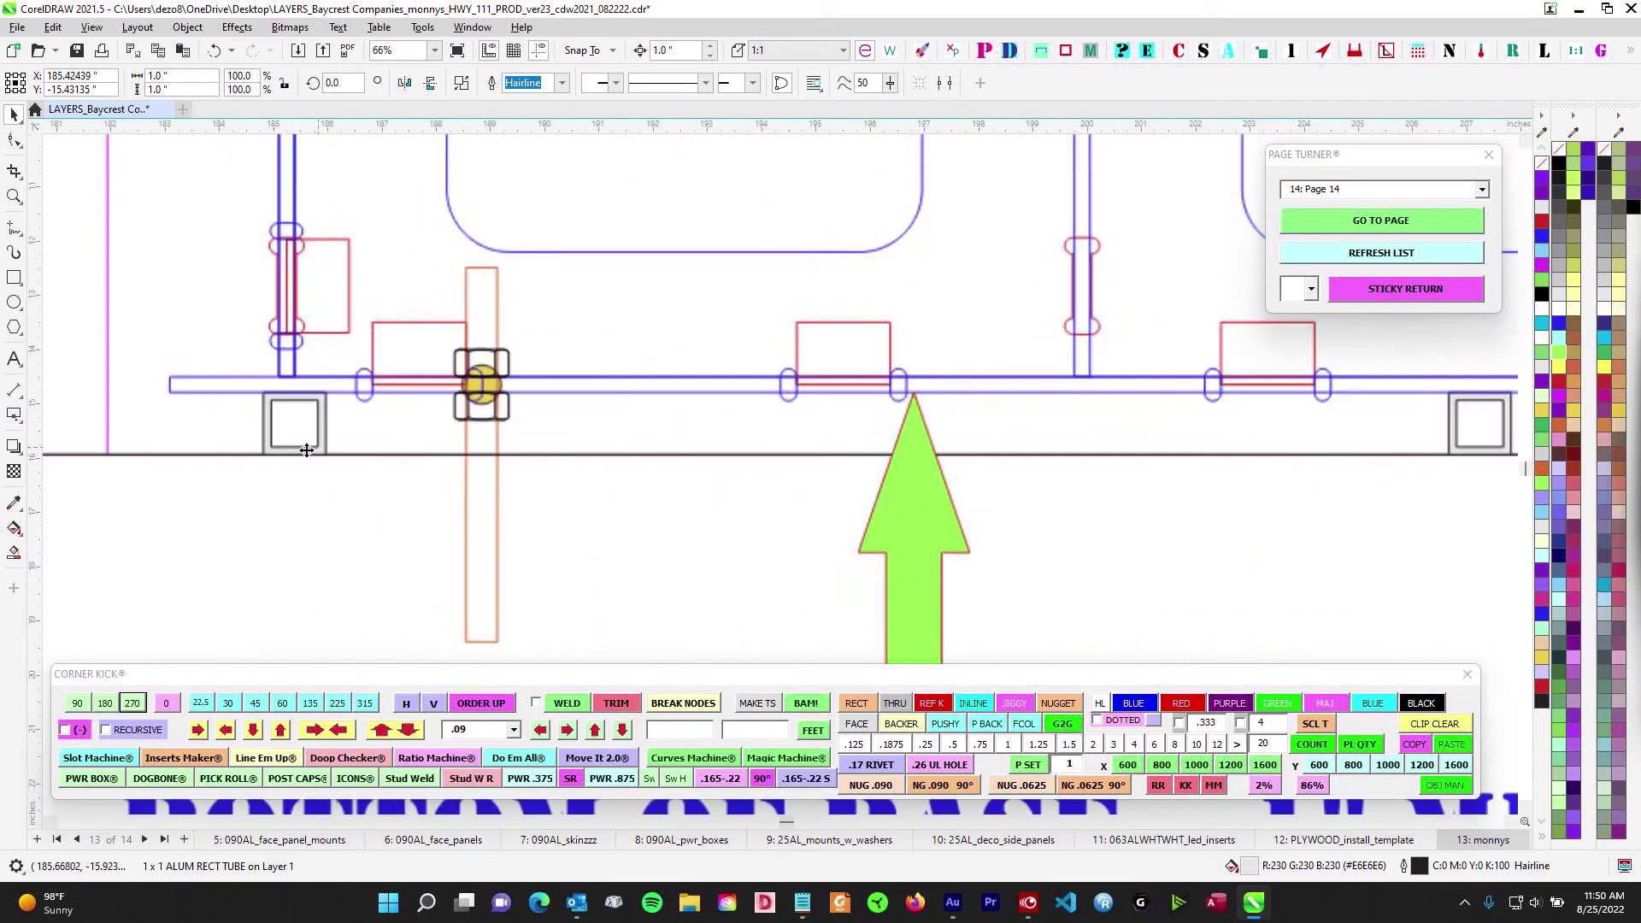
pyautogui.scroll(-2, 329, 423)
pyautogui.moveTo(710, 425); pyautogui.dragTo(137, 427)
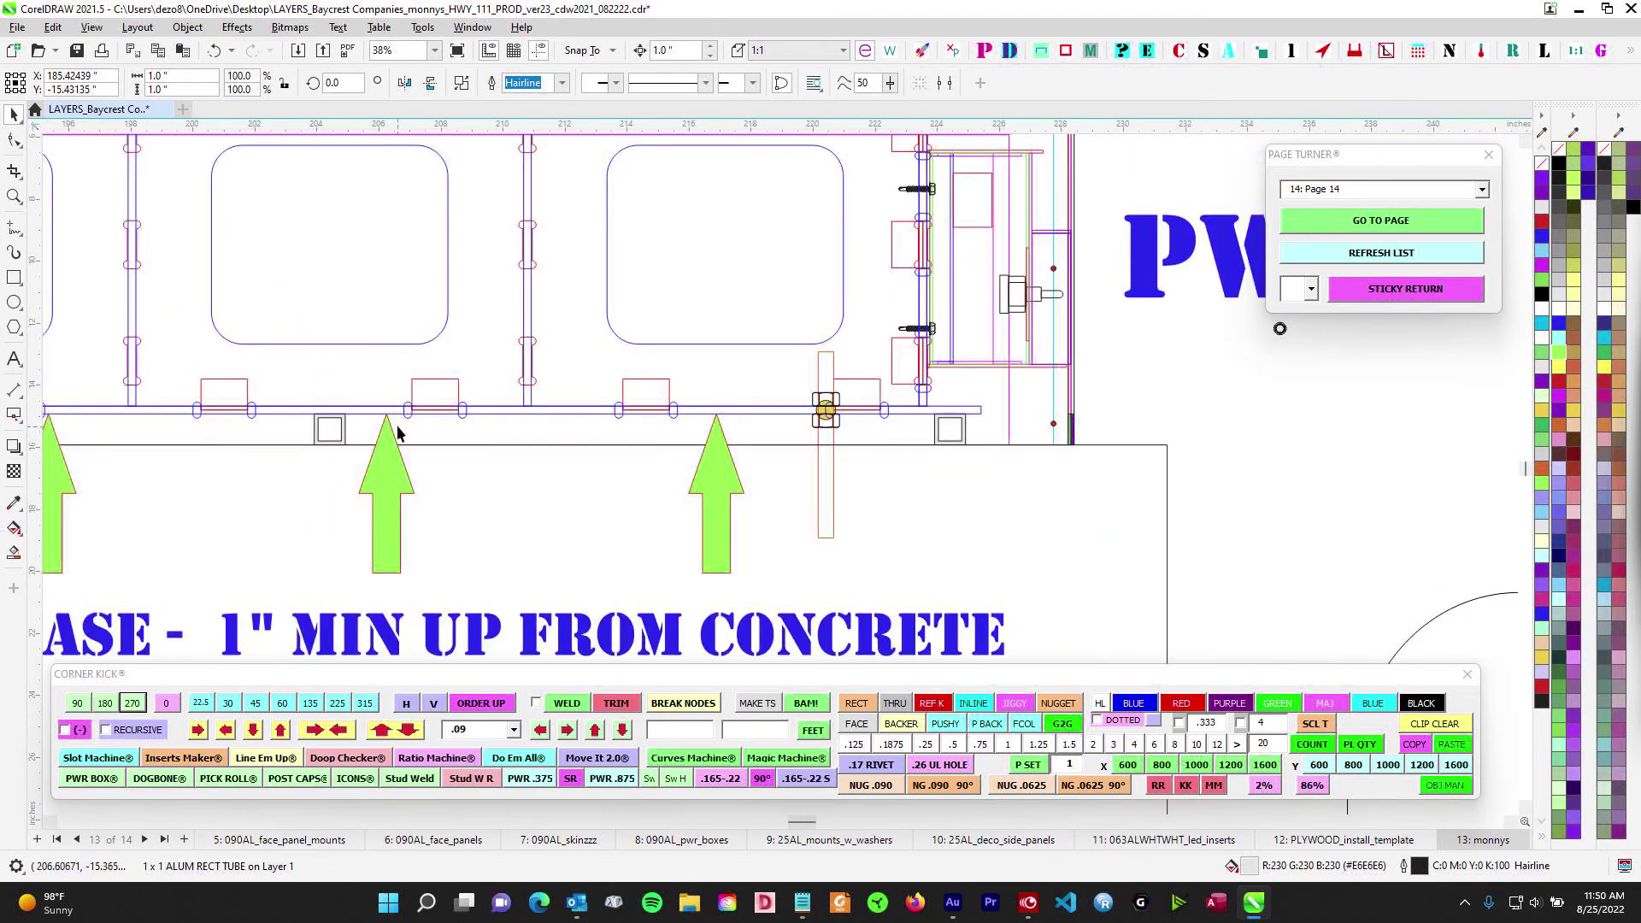
pyautogui.scroll(-1, 979, 436)
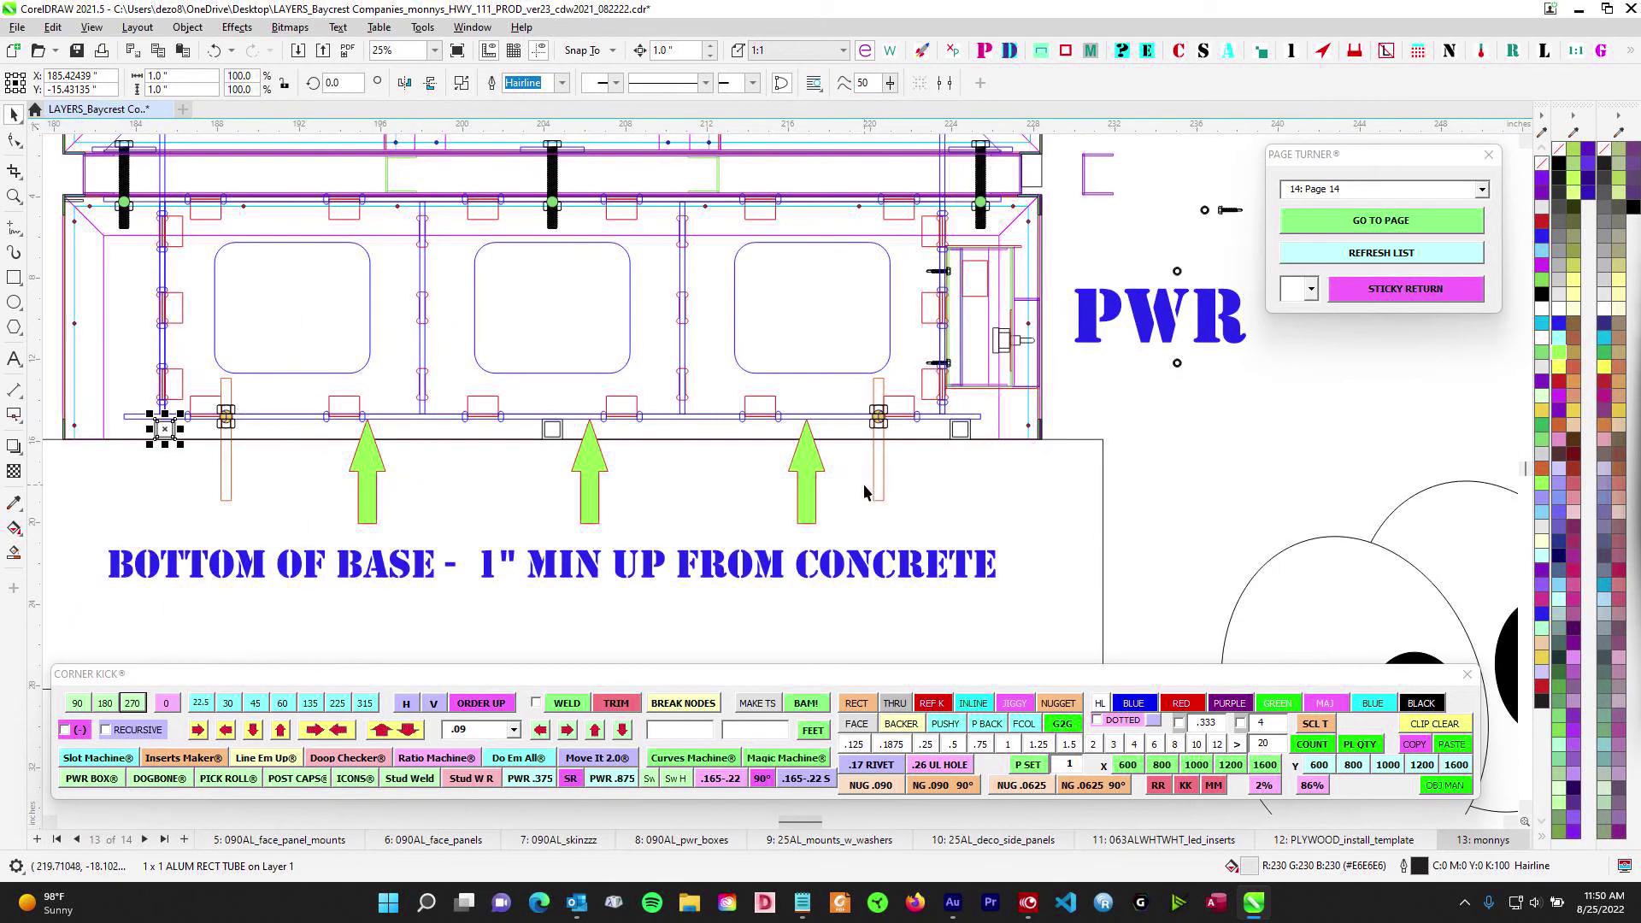
pyautogui.scroll(-1, 976, 445)
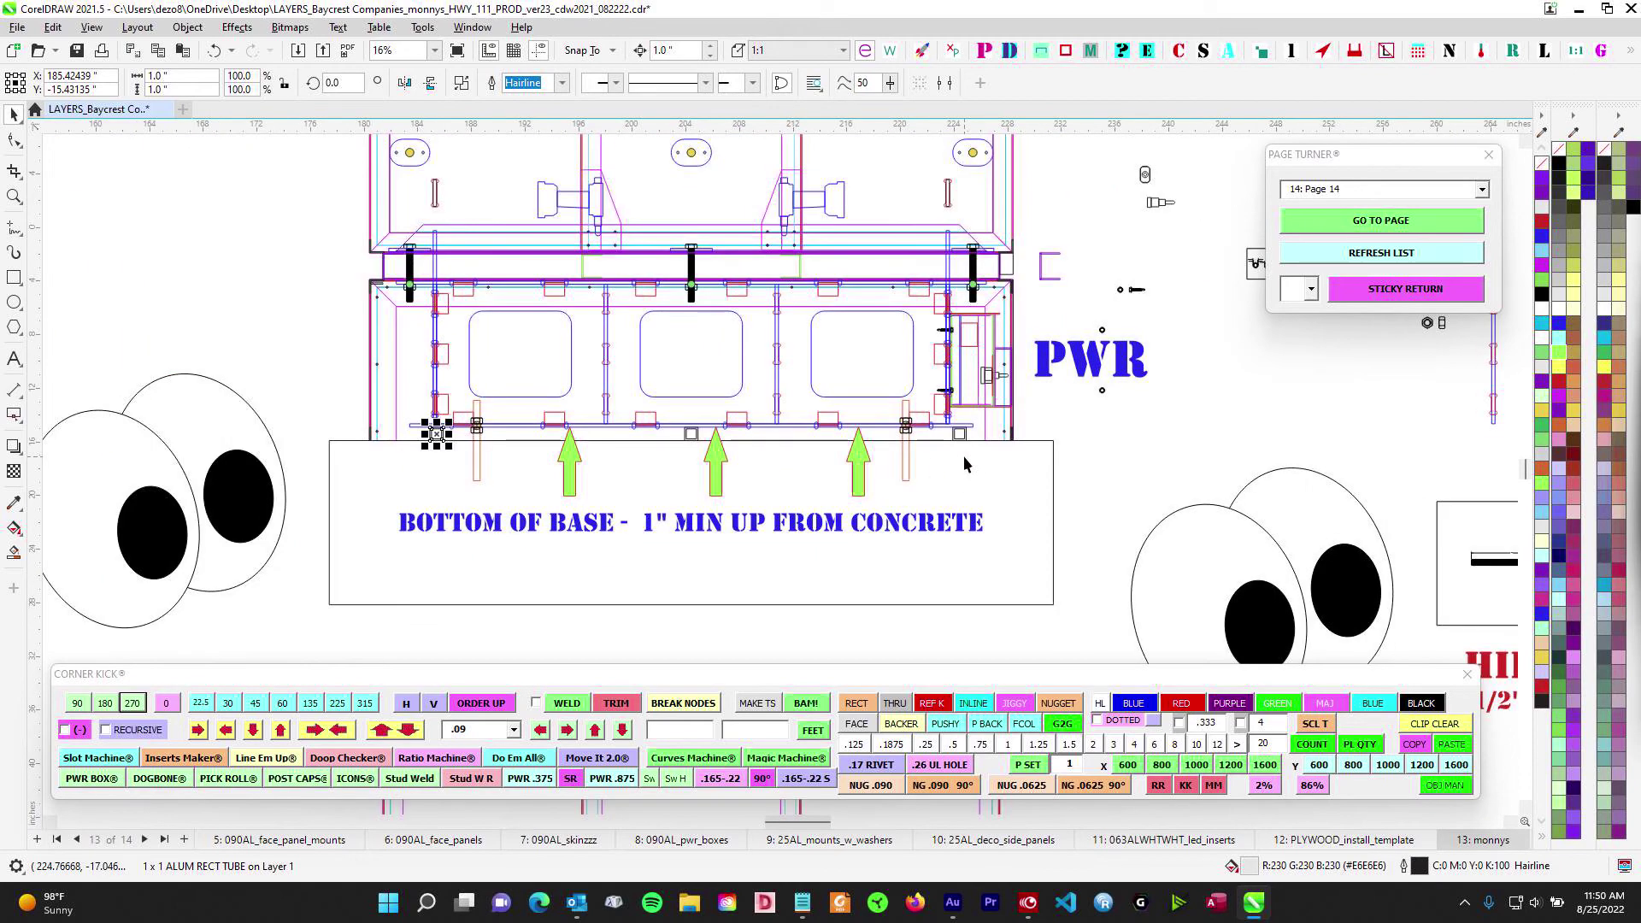
pyautogui.scroll(2, 959, 455)
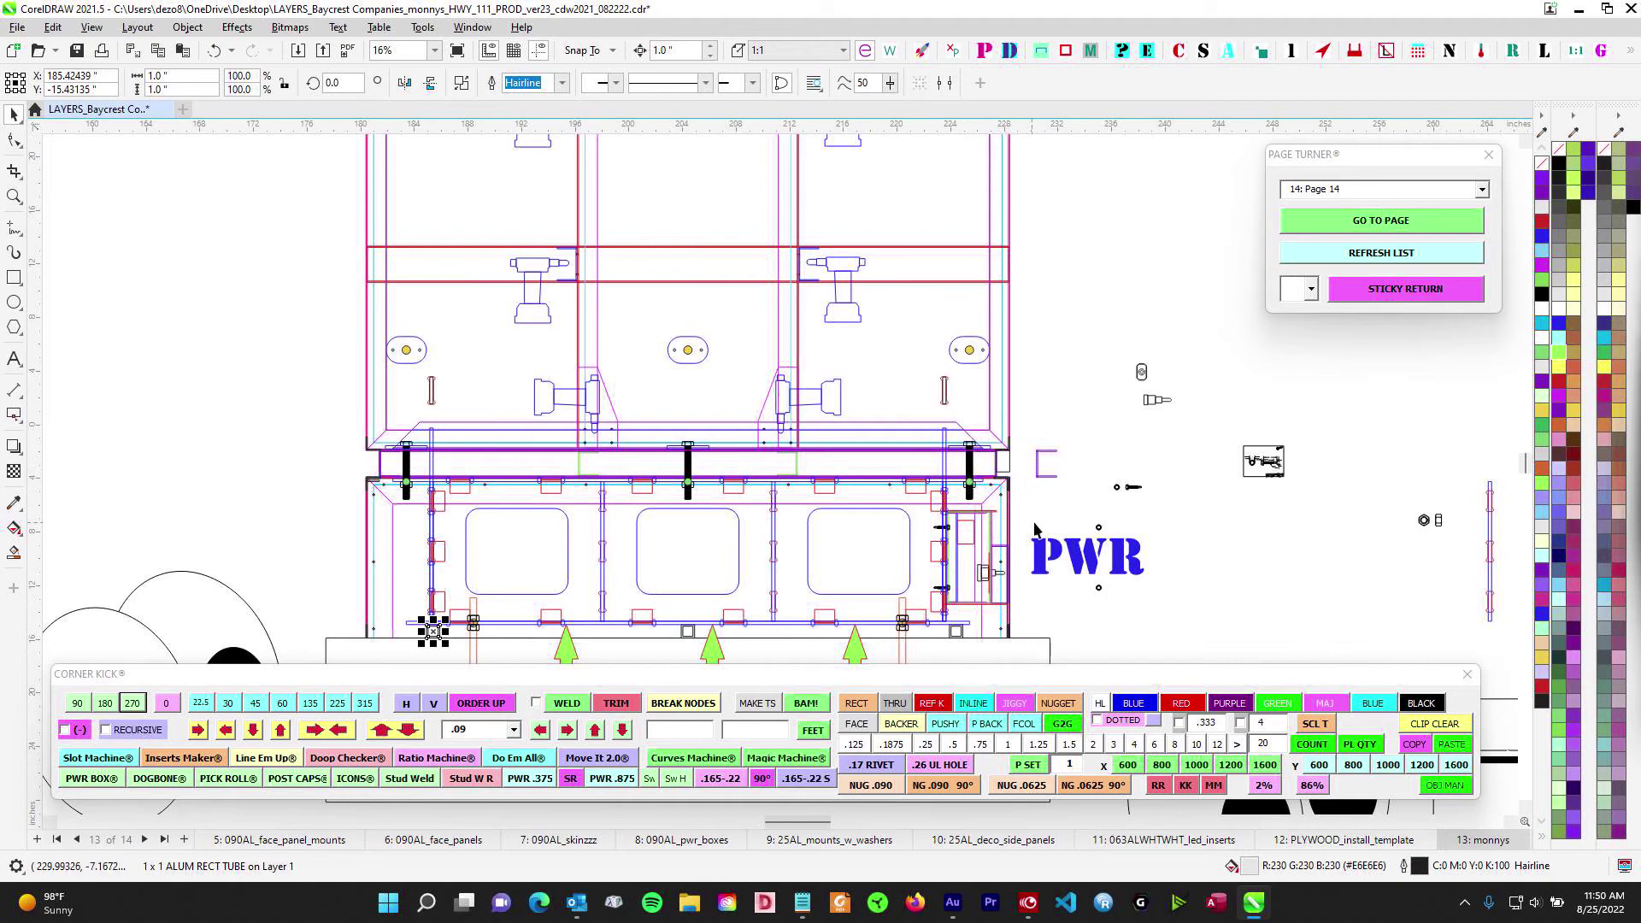
# Examine the frame bolts and nuts joining the upper sign frame to the base above the power box
pyautogui.scroll(3, 995, 457)
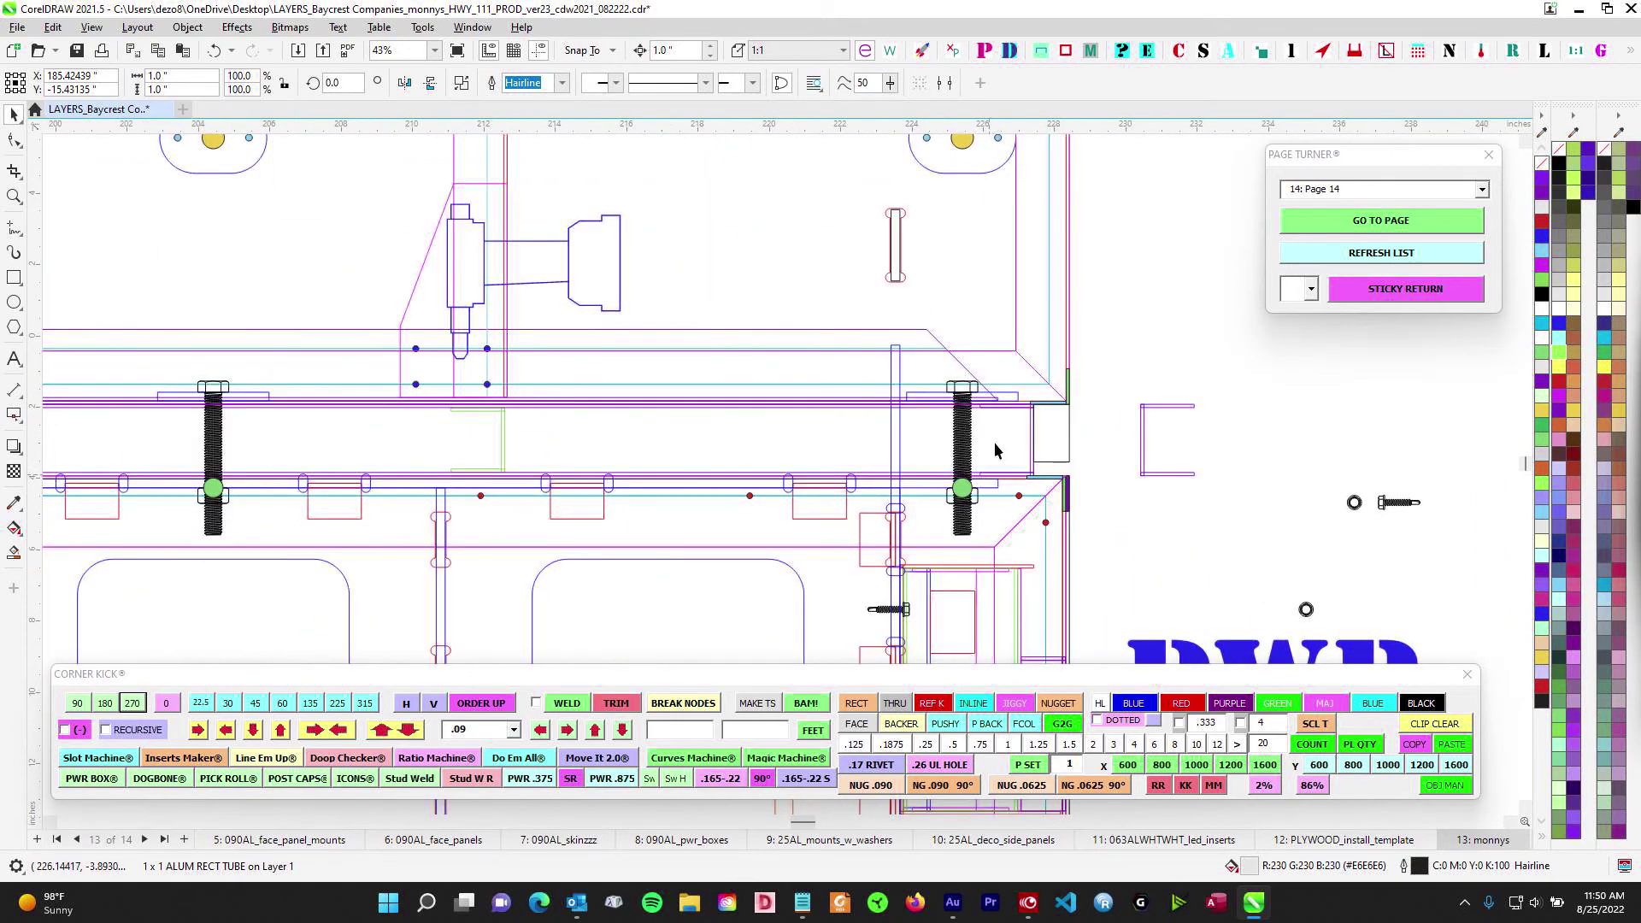
pyautogui.scroll(-2, 994, 449)
pyautogui.scroll(1, 983, 461)
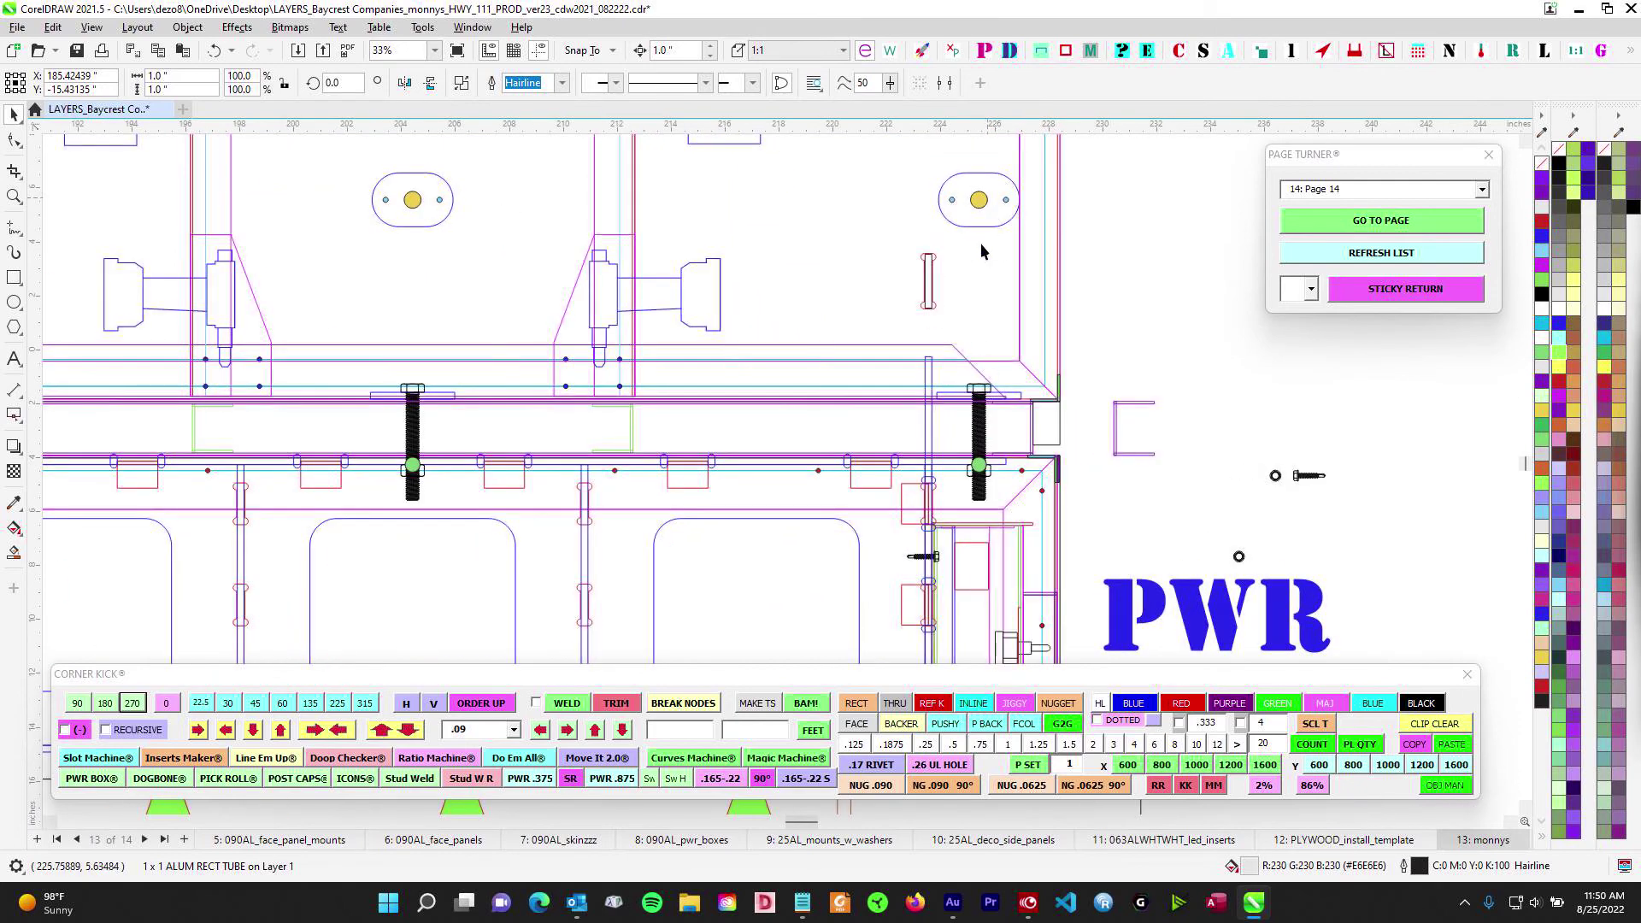
pyautogui.scroll(1, 992, 402)
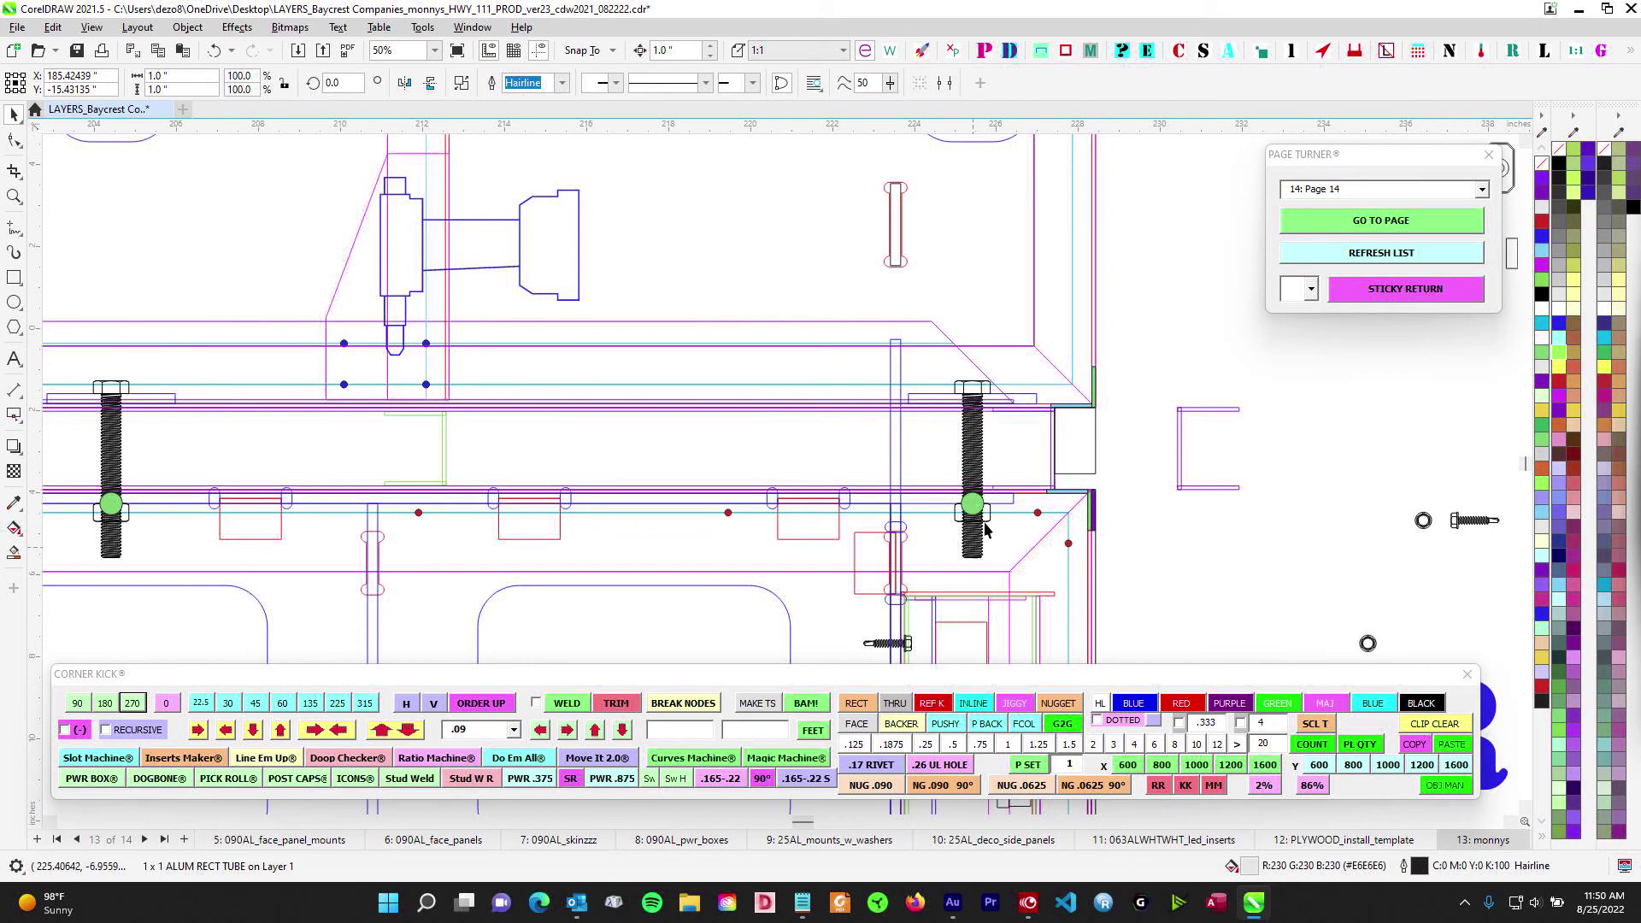
# Deselect the 1 x 1 tube and look over the base mount plate views below the smooth top surface note
pyautogui.scroll(-5, 974, 513)
pyautogui.scroll(3, 778, 417)
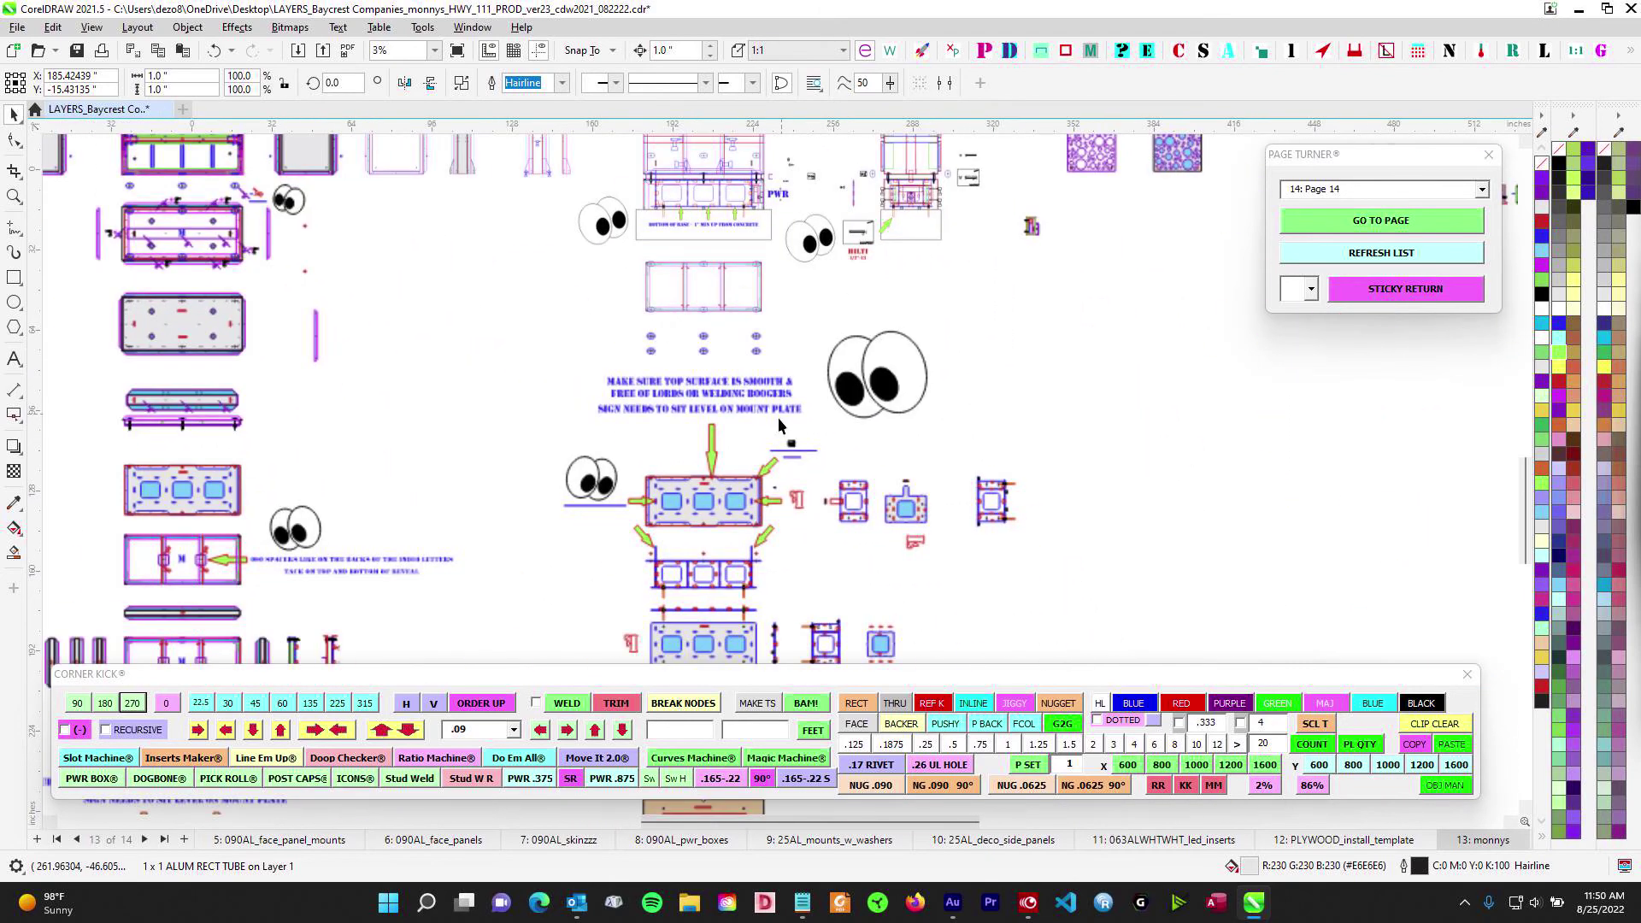
pyautogui.scroll(-4, 859, 471)
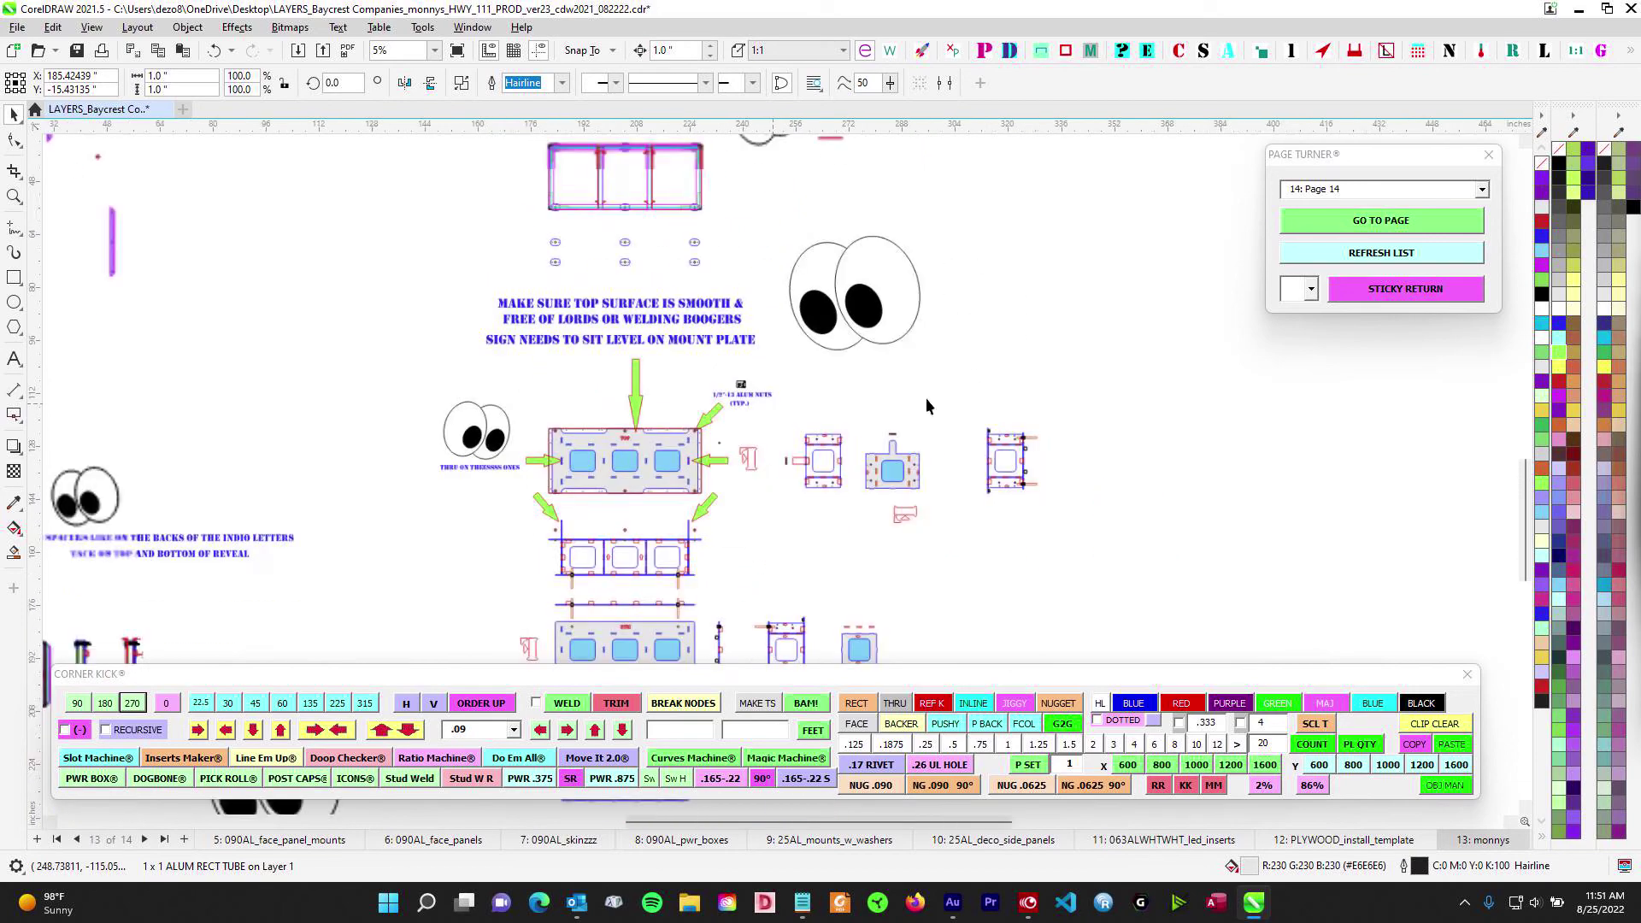
pyautogui.moveTo(941, 397); pyautogui.dragTo(1000, 473)
pyautogui.click(1034, 463)
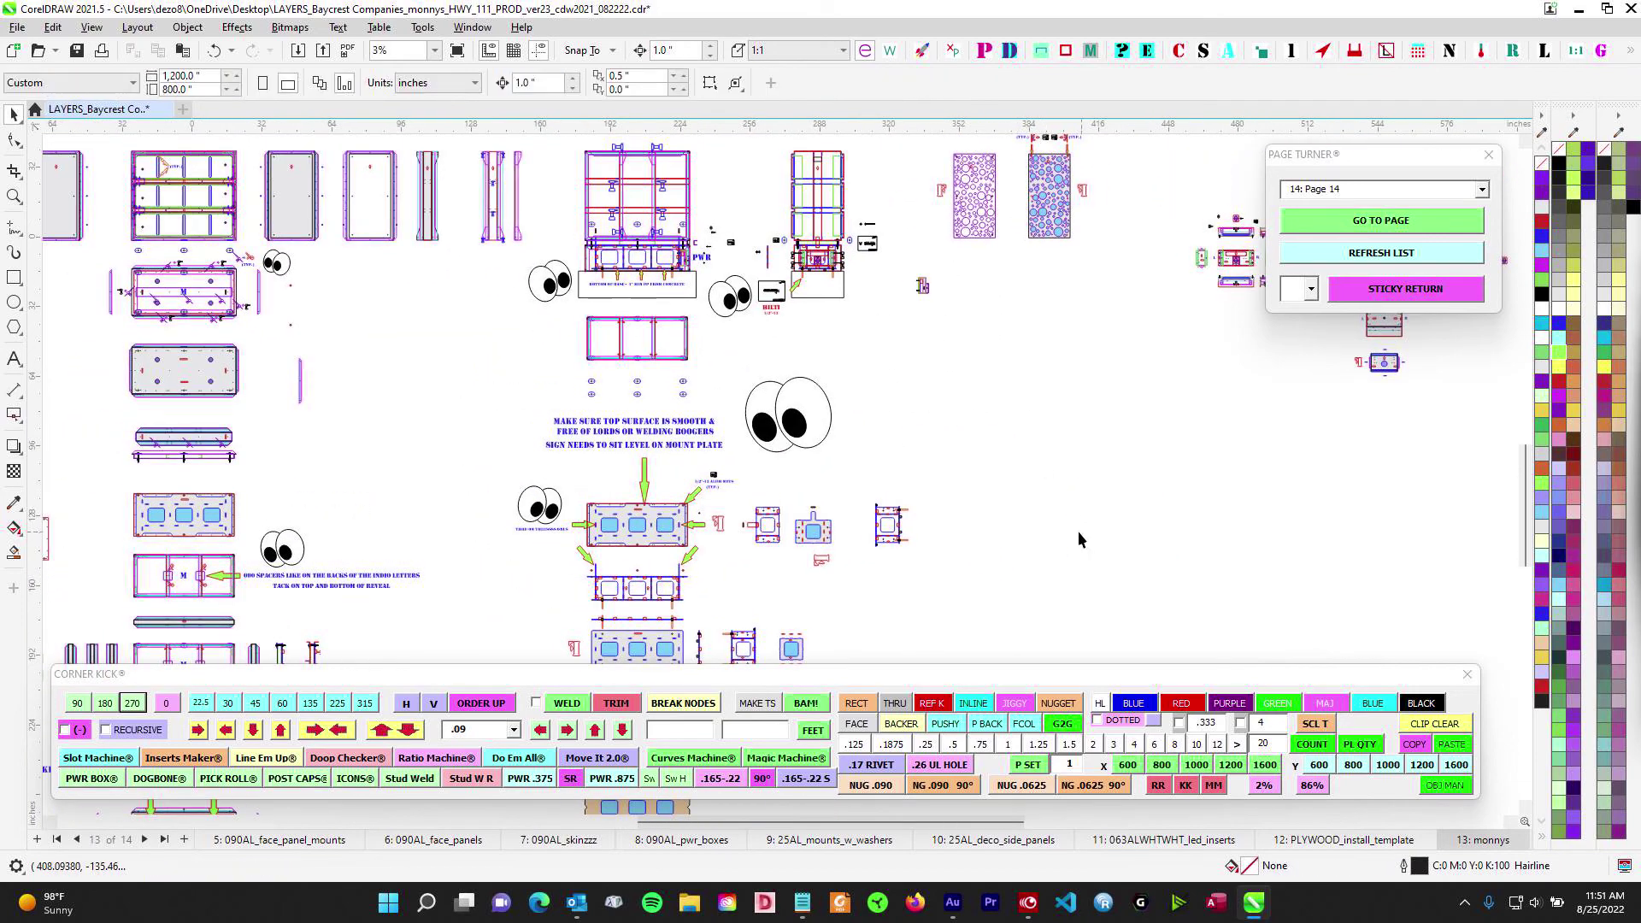
pyautogui.moveTo(1078, 532); pyautogui.dragTo(1318, 388)
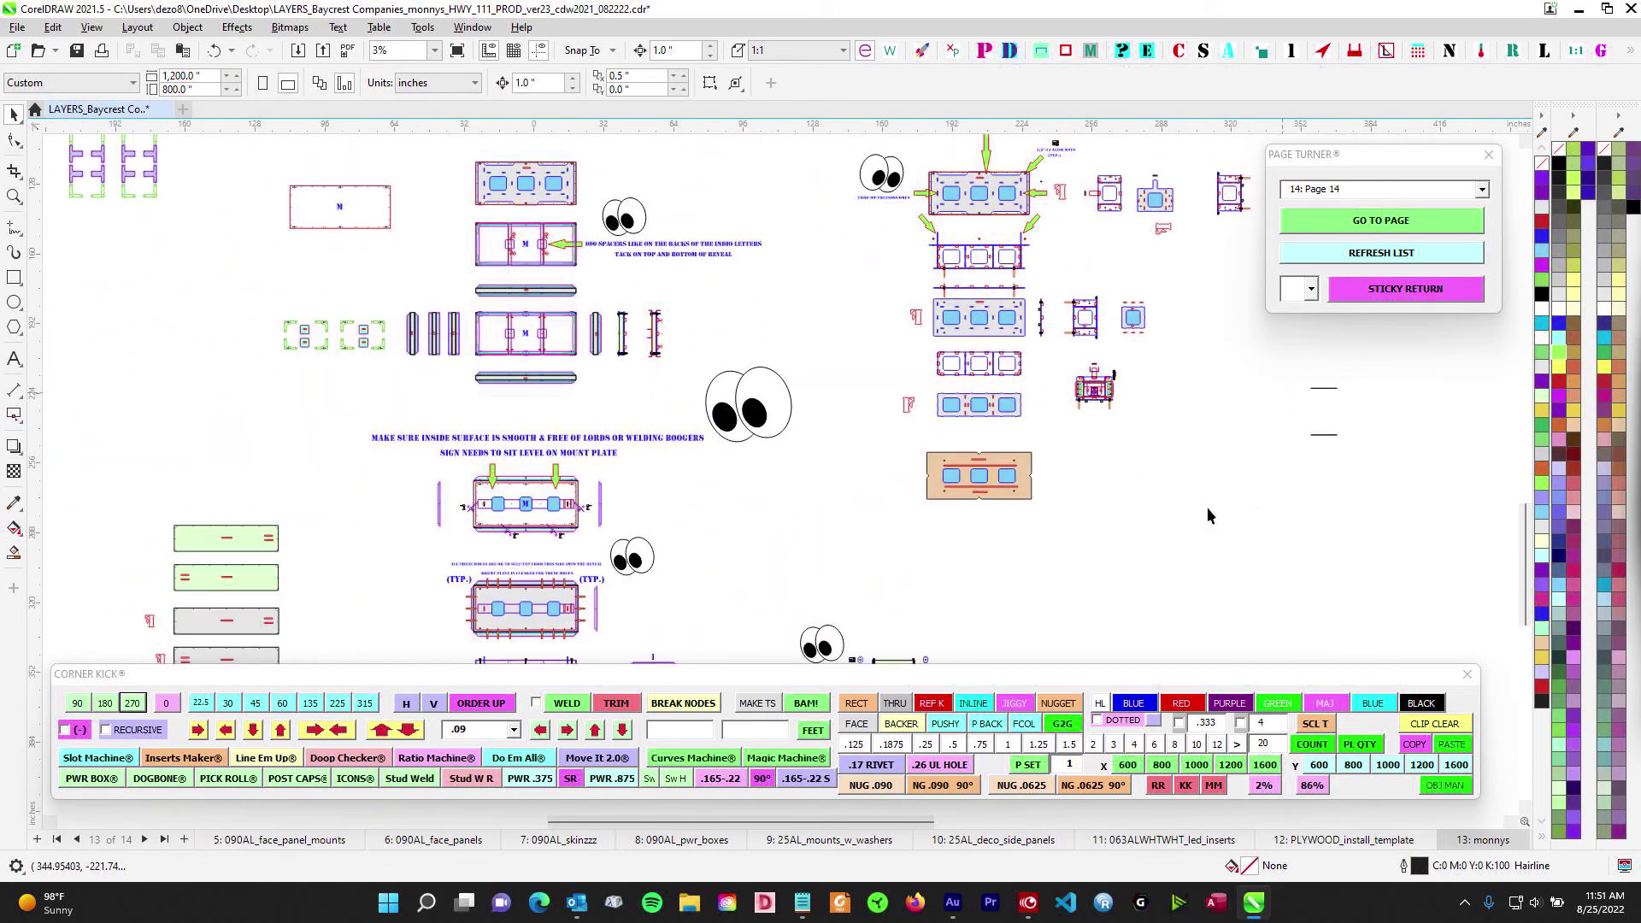
# Review the exploded views with the reverse bend and rivet notes, up to the grey panel with its EQ. end pieces
pyautogui.moveTo(677, 436); pyautogui.dragTo(1027, 282)
pyautogui.moveTo(651, 381); pyautogui.dragTo(824, 648)
pyautogui.moveTo(717, 473); pyautogui.dragTo(663, 658)
pyautogui.scroll(1, 686, 443)
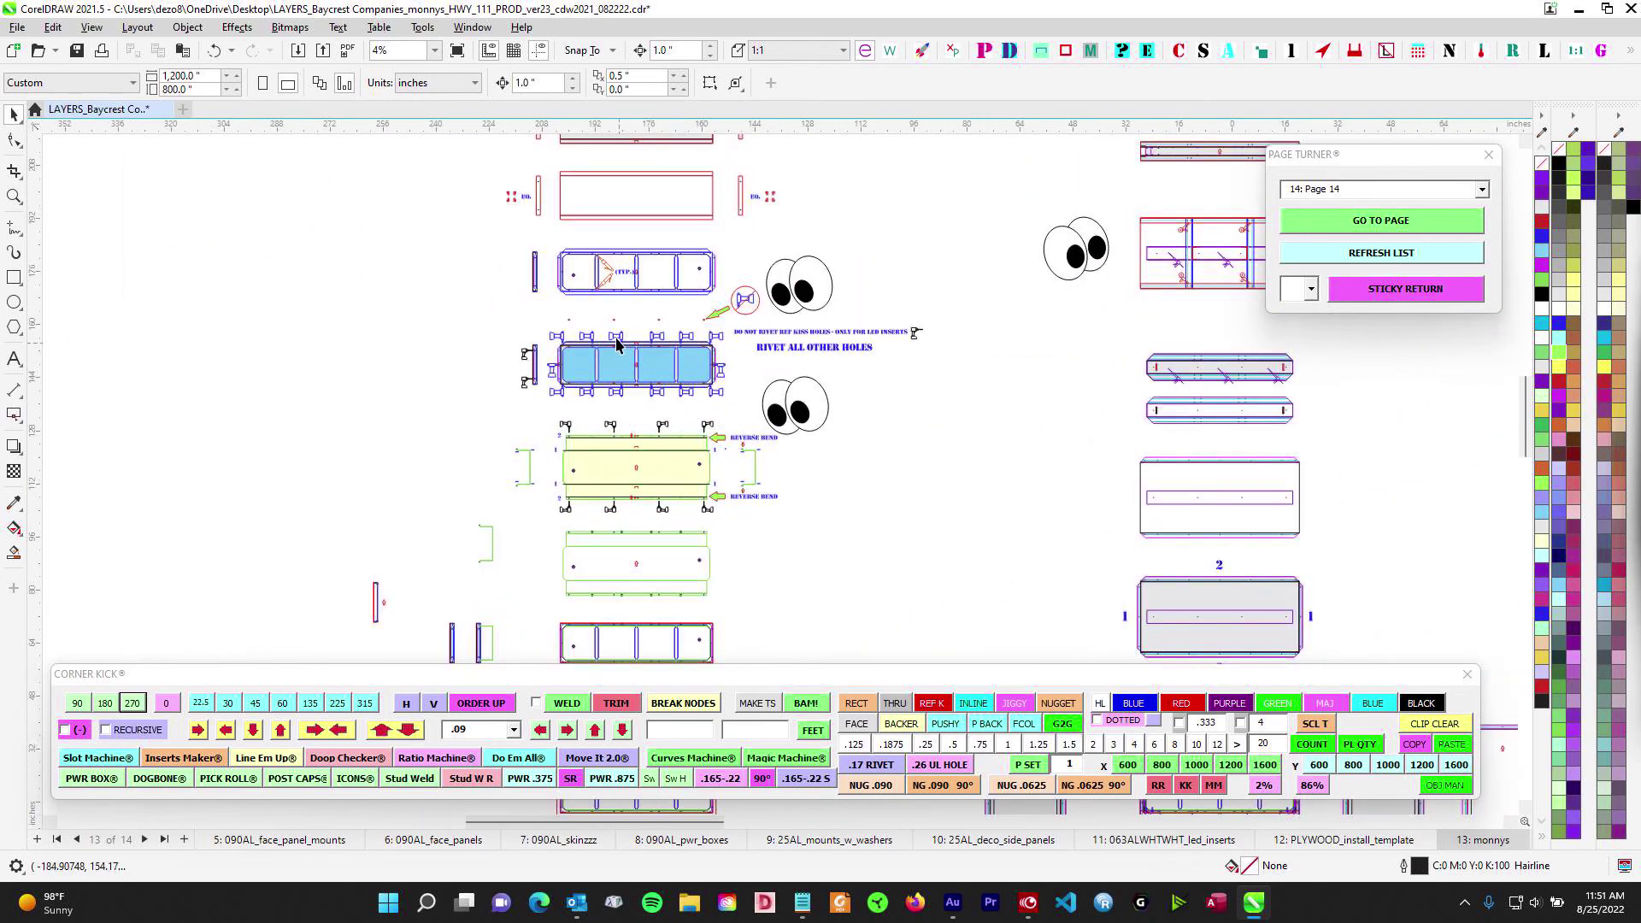
pyautogui.moveTo(617, 344); pyautogui.dragTo(567, 452)
pyautogui.scroll(1, 619, 399)
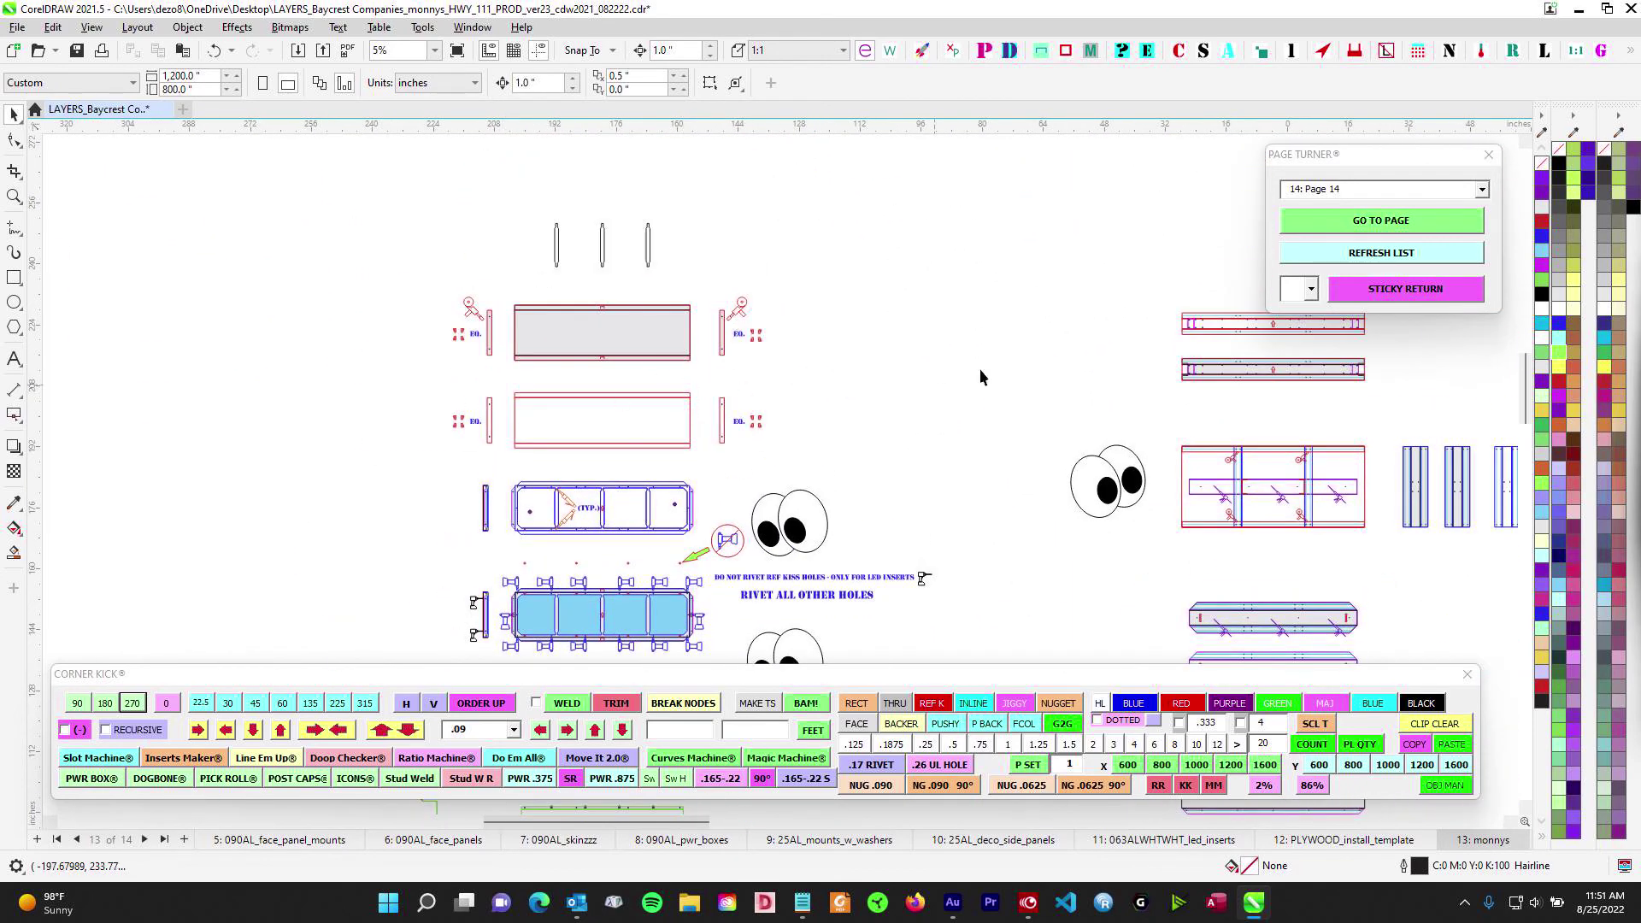
pyautogui.moveTo(980, 370); pyautogui.dragTo(602, 406)
pyautogui.moveTo(334, 377); pyautogui.dragTo(740, 346)
pyautogui.scroll(2, 686, 328)
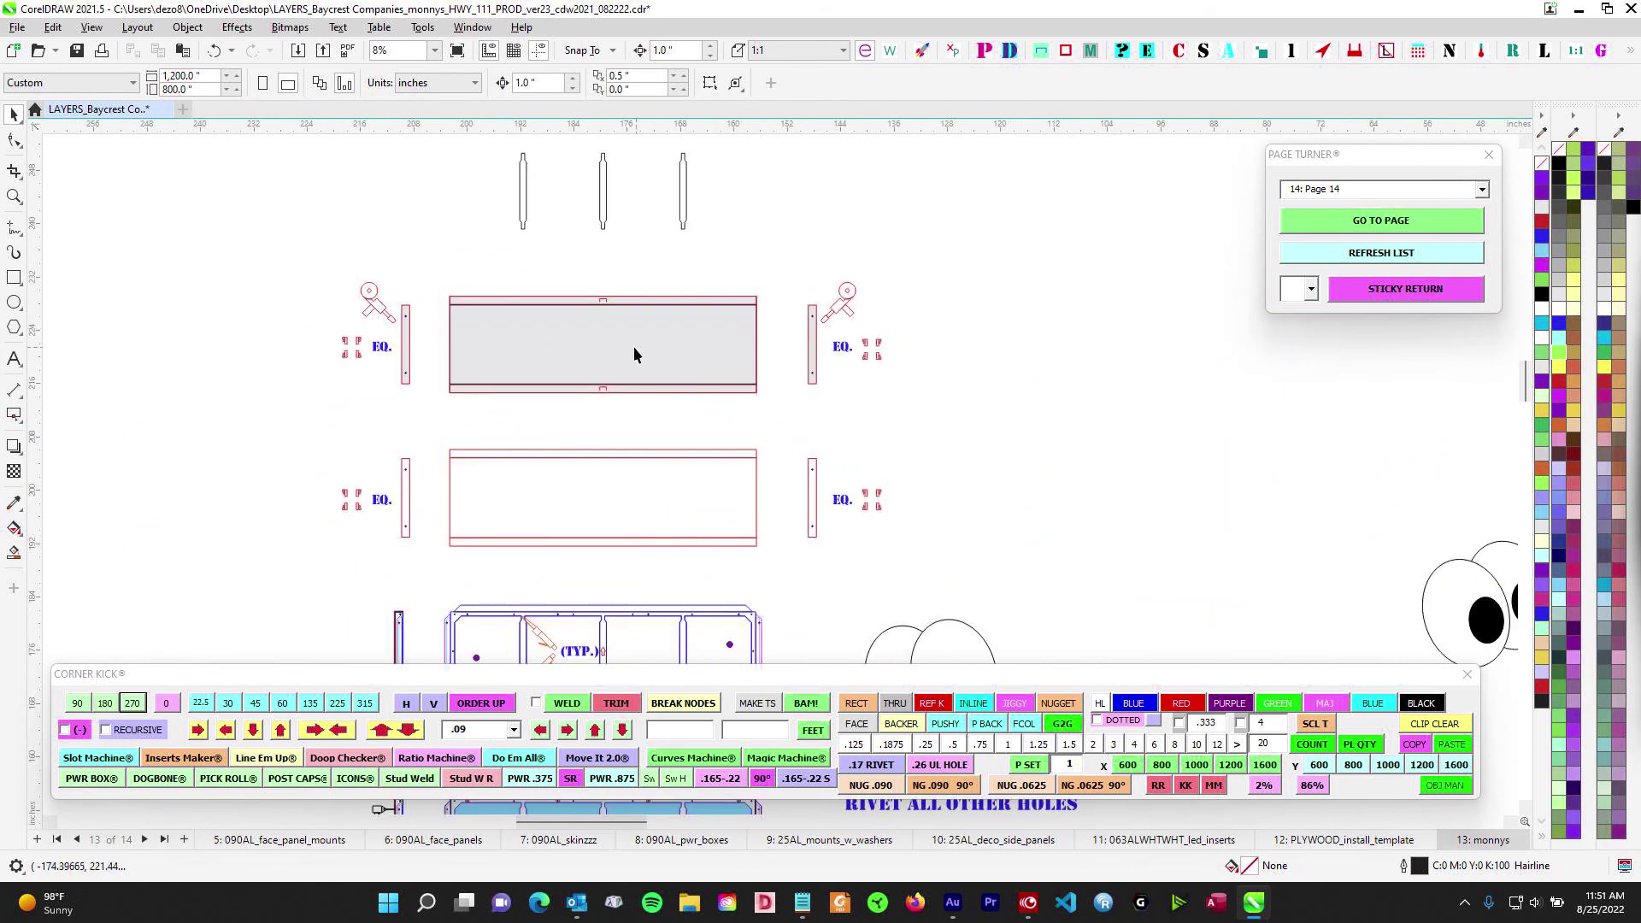
pyautogui.scroll(-3, 904, 411)
# Survey the remaining panel and frame views, returning to the front elevation's base and the mount plate notes
pyautogui.moveTo(1009, 434); pyautogui.dragTo(639, 331)
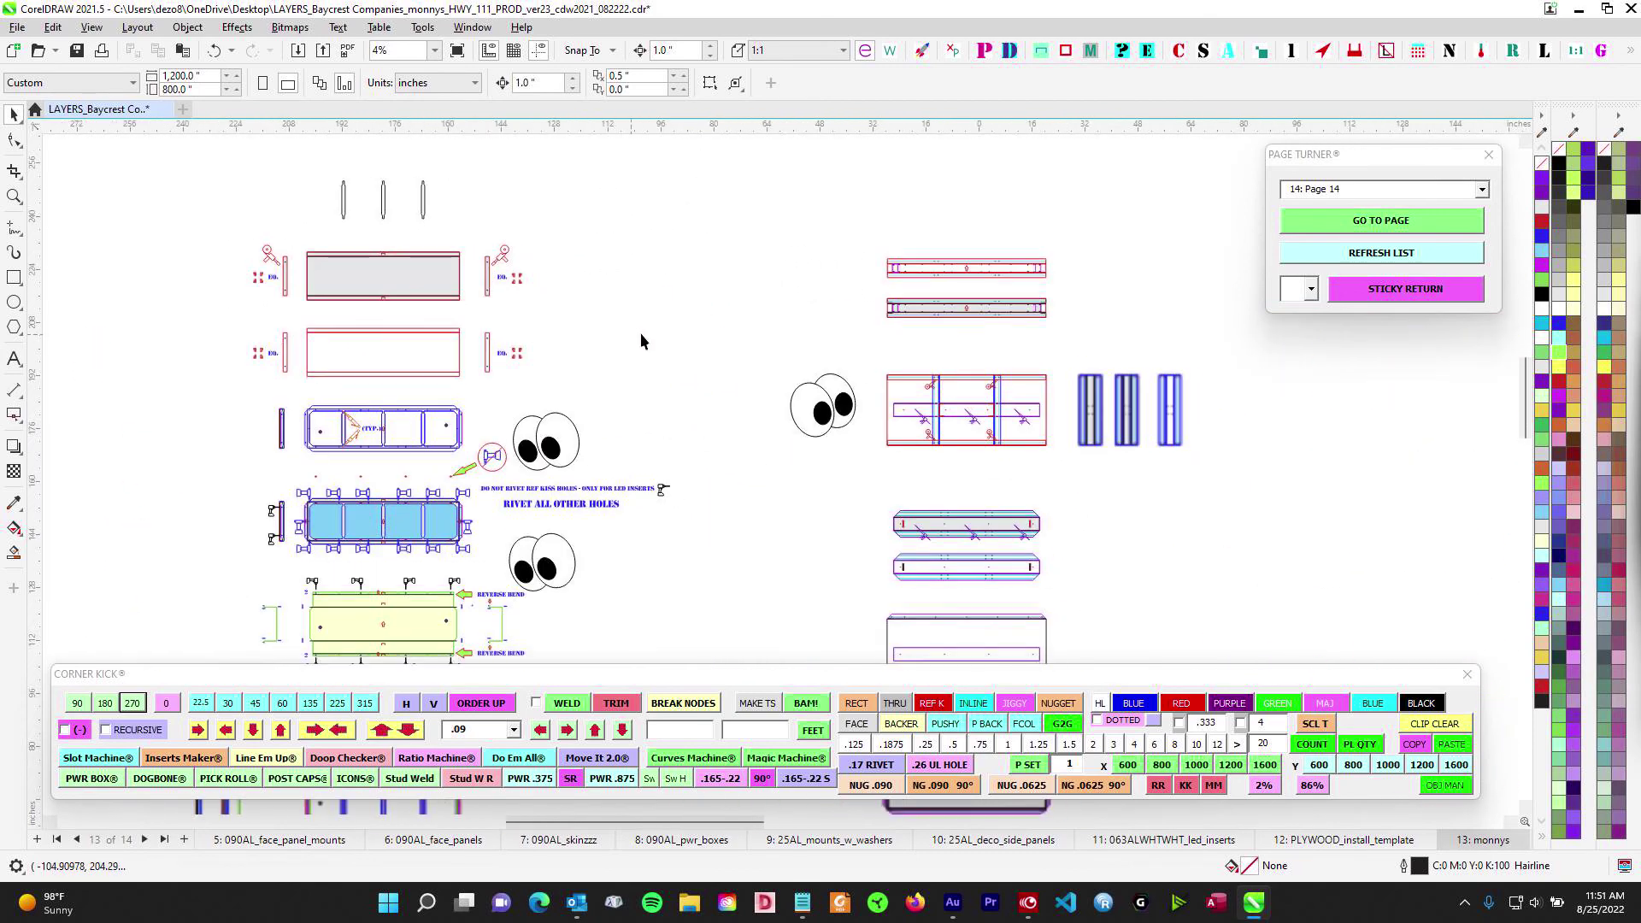
pyautogui.moveTo(755, 529); pyautogui.dragTo(688, 402)
pyautogui.moveTo(1011, 366); pyautogui.dragTo(751, 345)
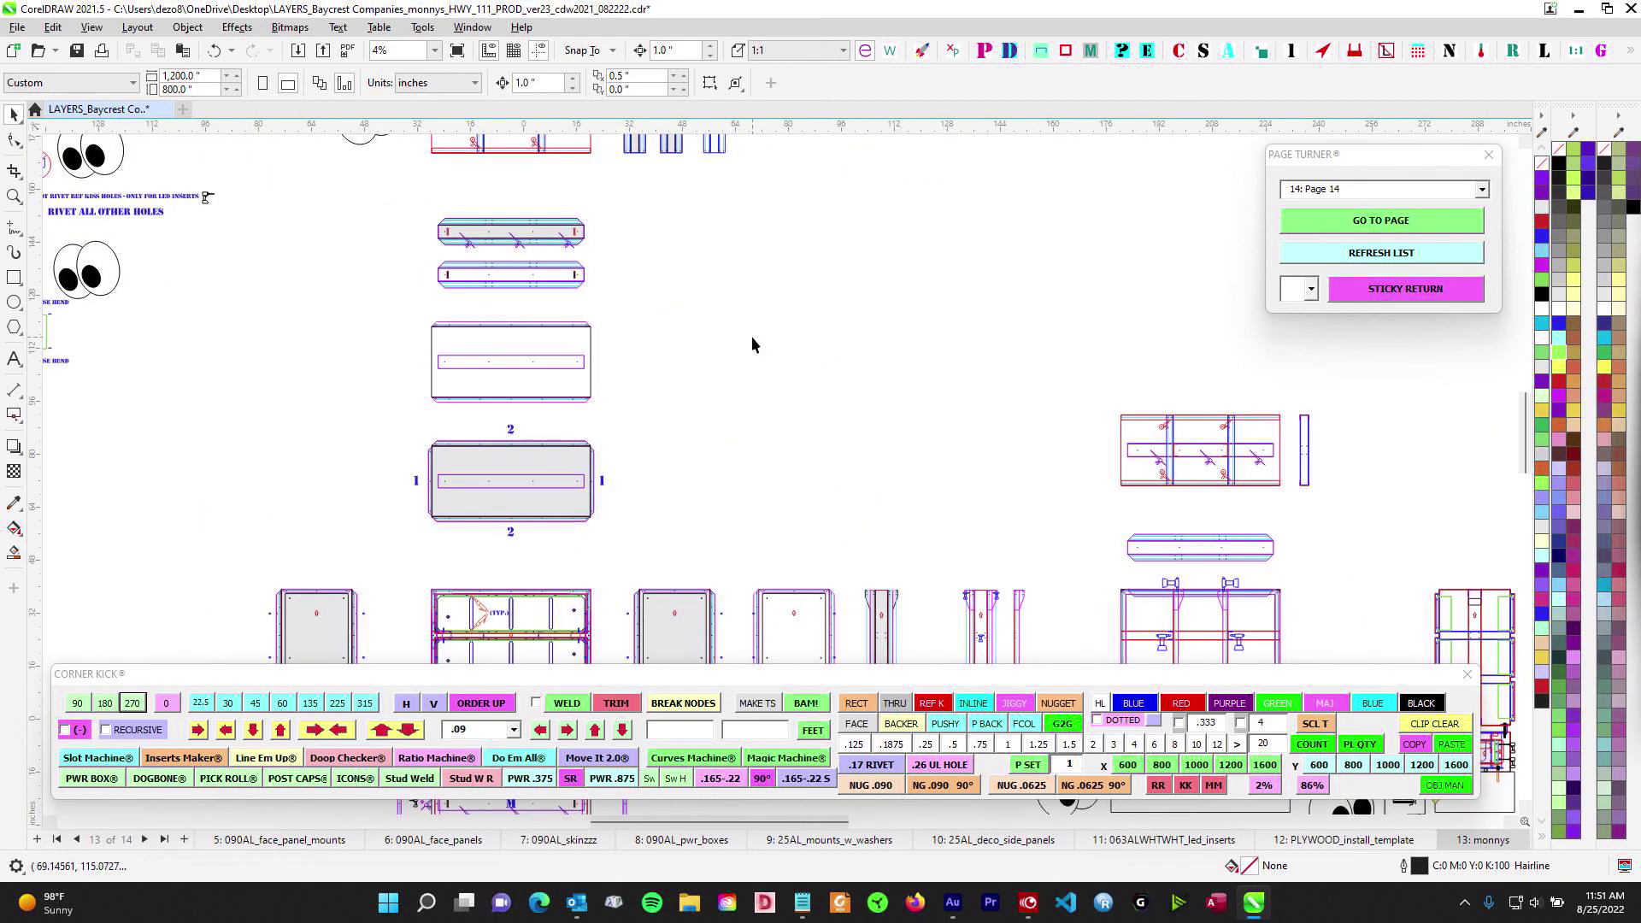
pyautogui.moveTo(812, 396); pyautogui.dragTo(418, 297)
pyautogui.moveTo(966, 479); pyautogui.dragTo(415, 242)
pyautogui.moveTo(952, 404); pyautogui.dragTo(1415, 217)
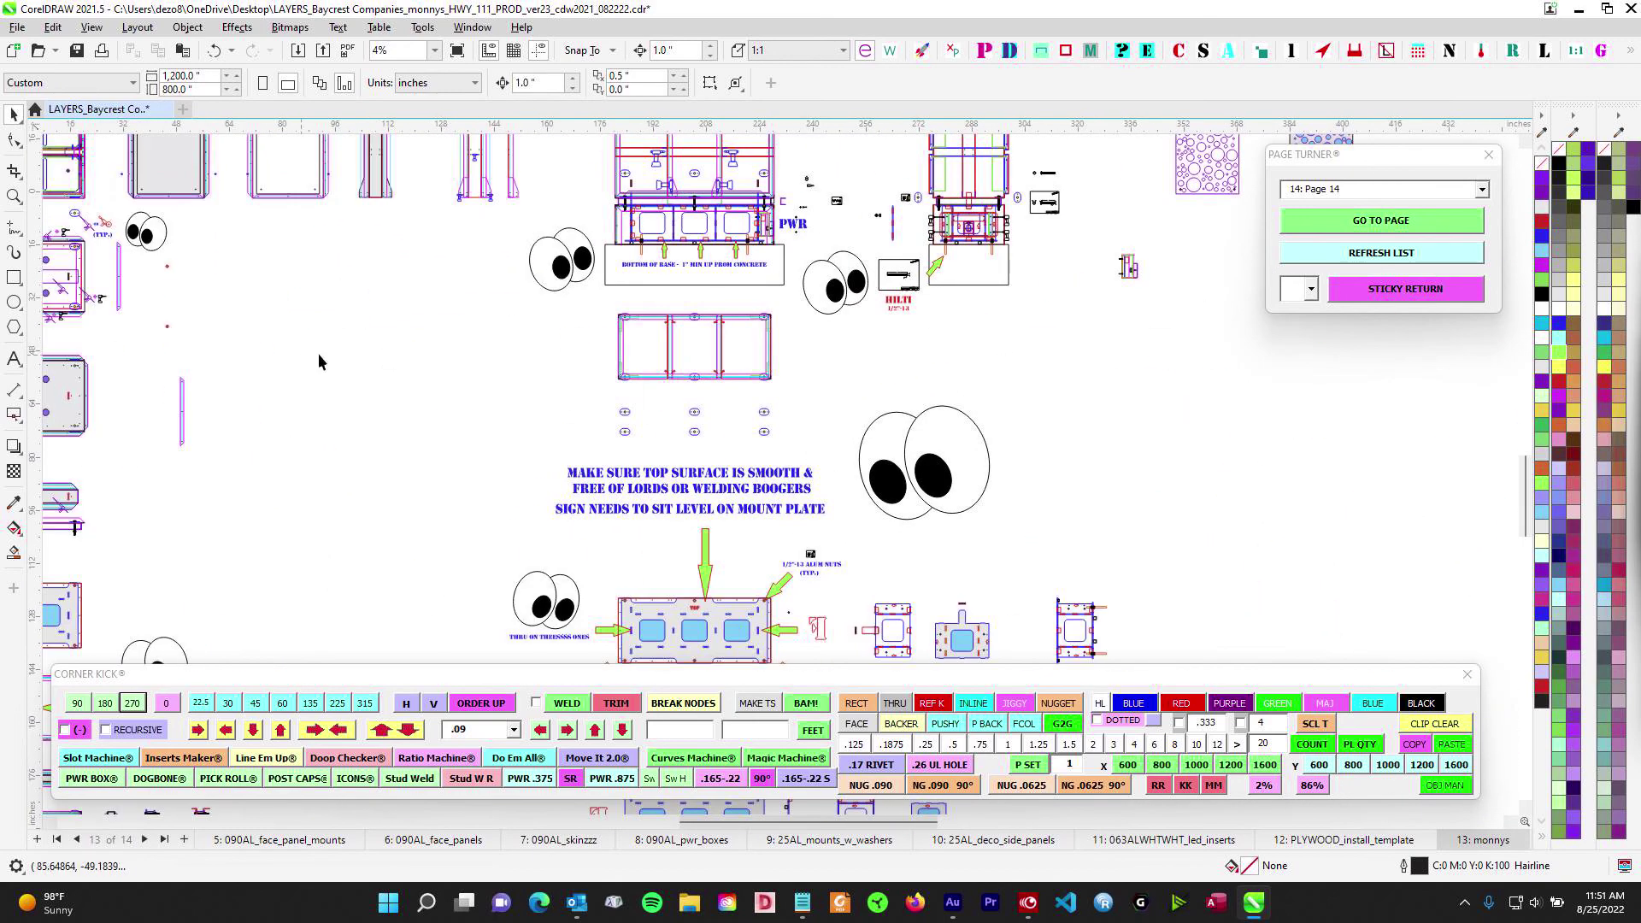
pyautogui.moveTo(377, 361); pyautogui.dragTo(658, 381)
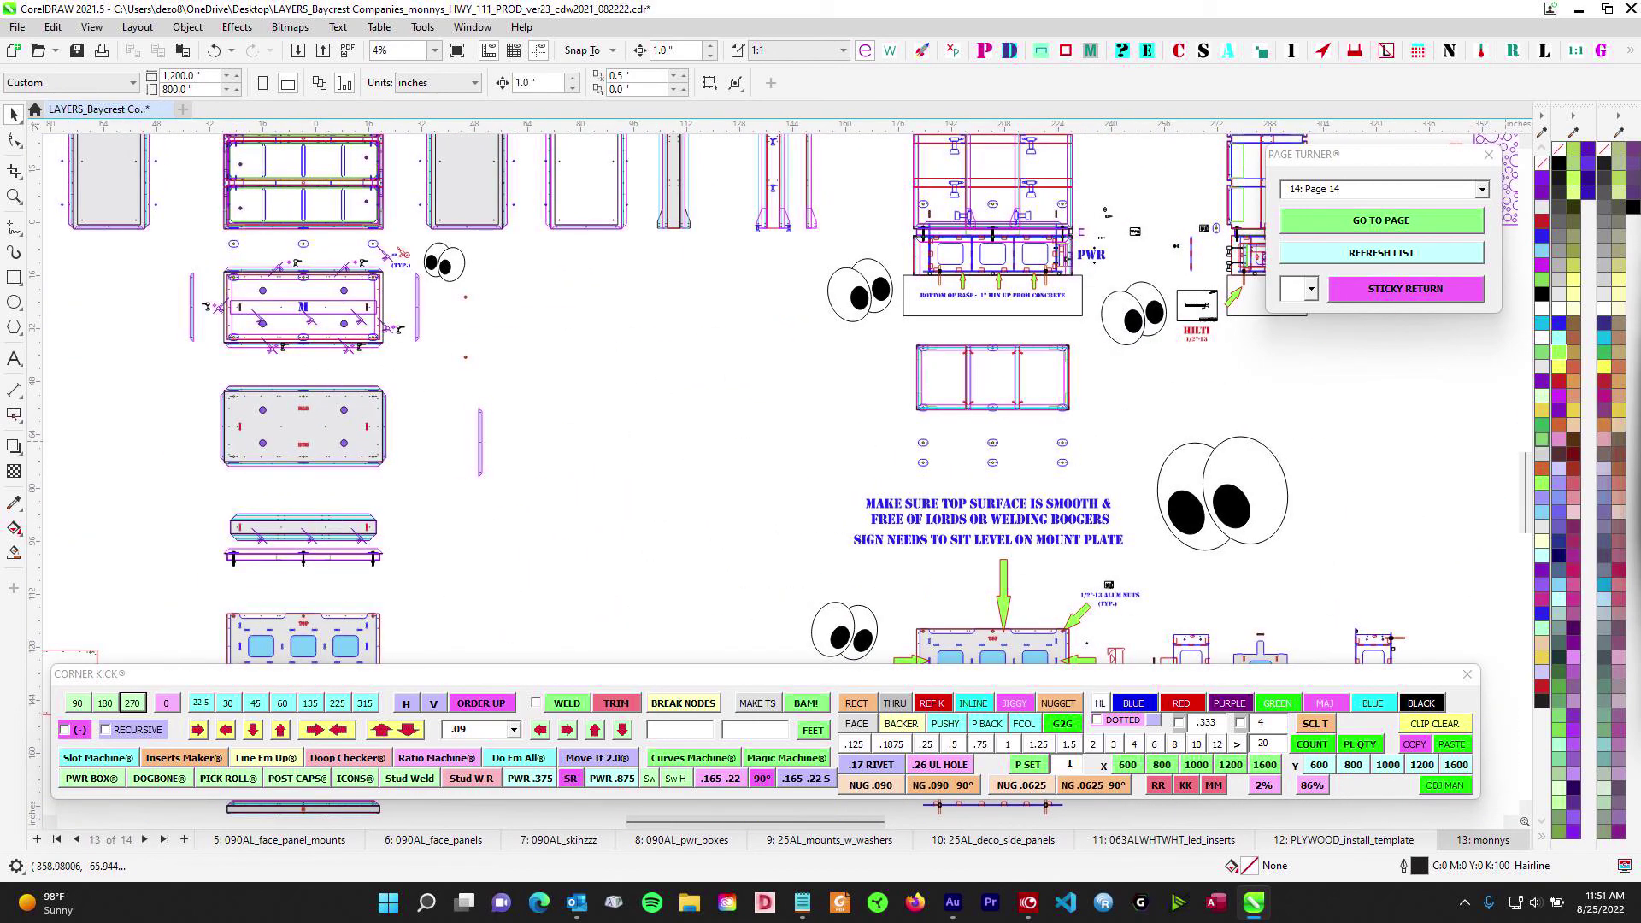